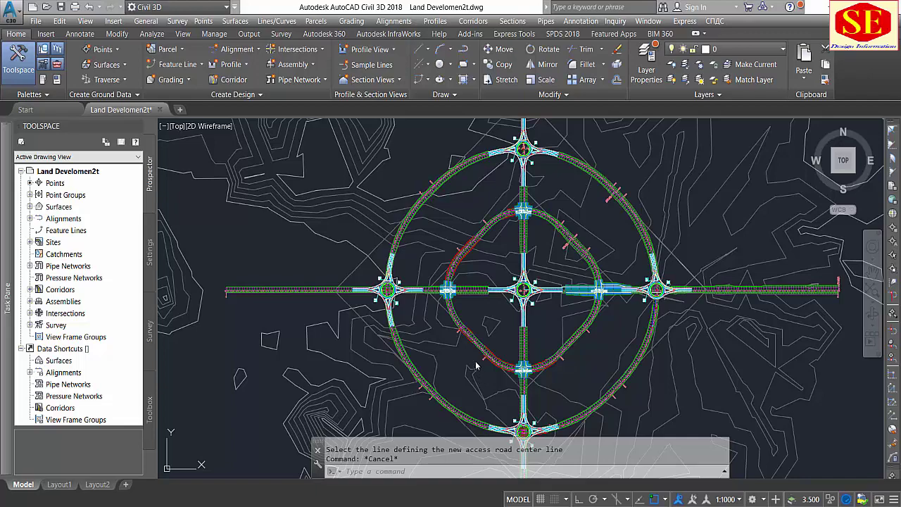
Pan and zoom around the road network to inspect the roundabouts and intersections.
scroll(533, 296, up, 6)
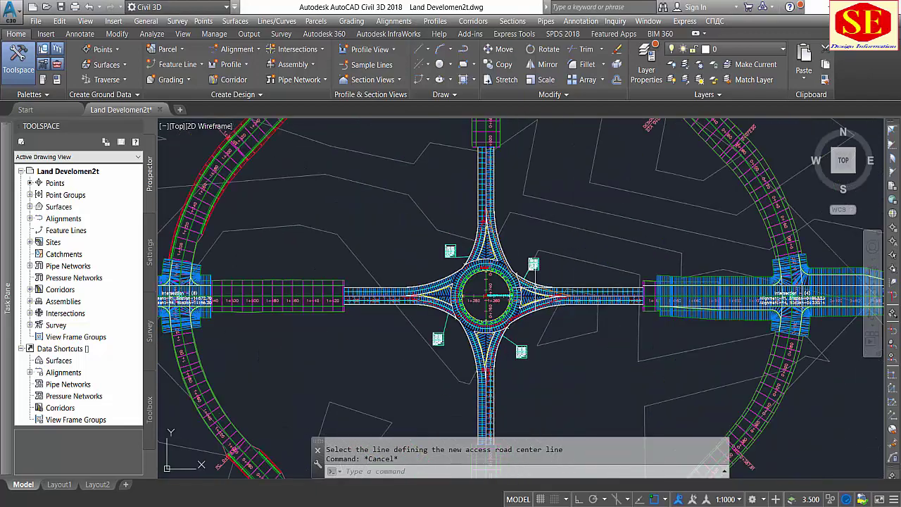
middle_drag(466, 195, 504, 325)
scroll(492, 303, down, 3)
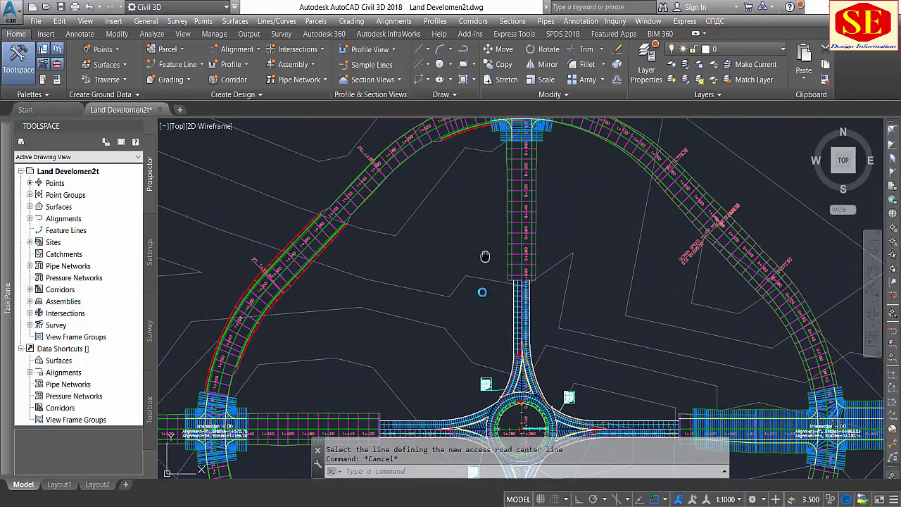
middle_drag(483, 258, 483, 312)
scroll(483, 312, down, 3)
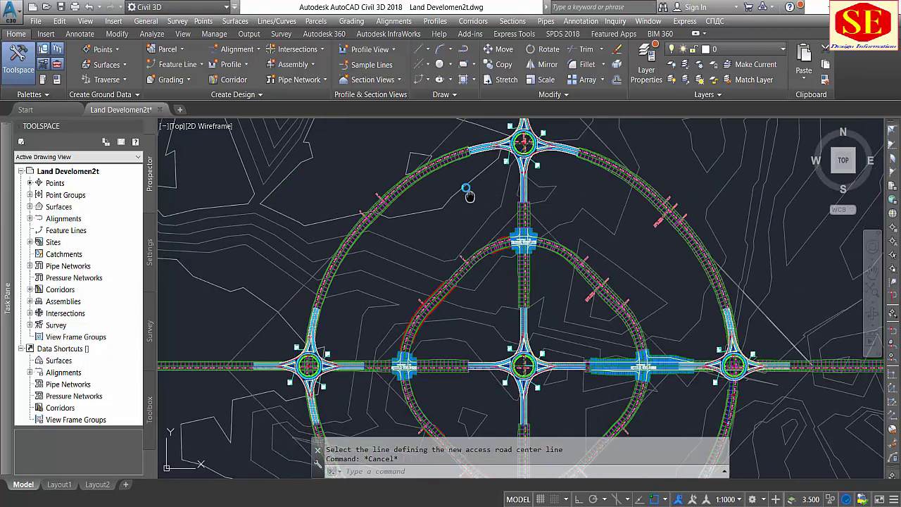
middle_drag(468, 197, 461, 183)
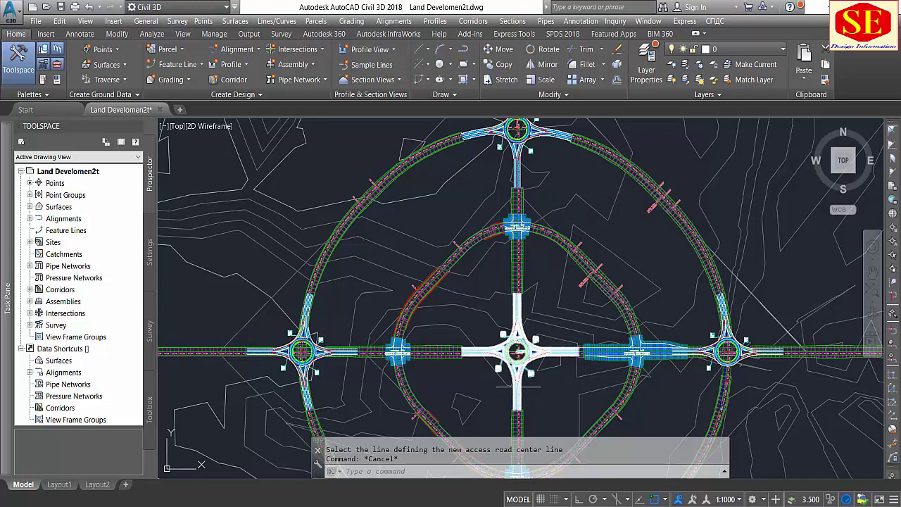
scroll(535, 324, down, 2)
scroll(619, 308, up, 2)
scroll(620, 307, up, 2)
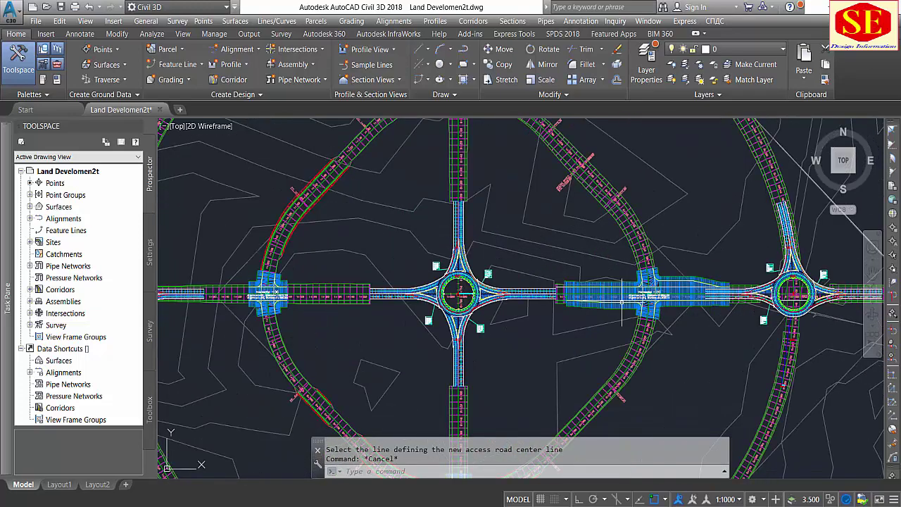
middle_drag(426, 211, 469, 298)
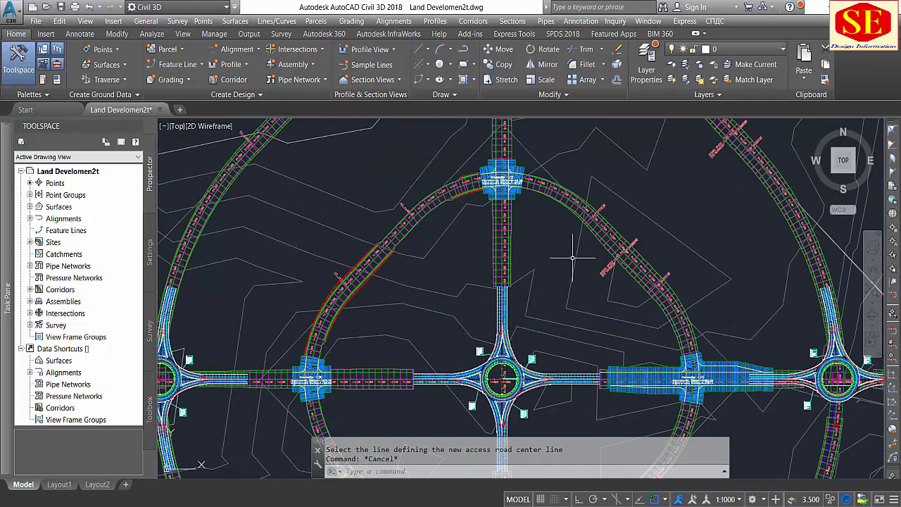
scroll(366, 275, down, 4)
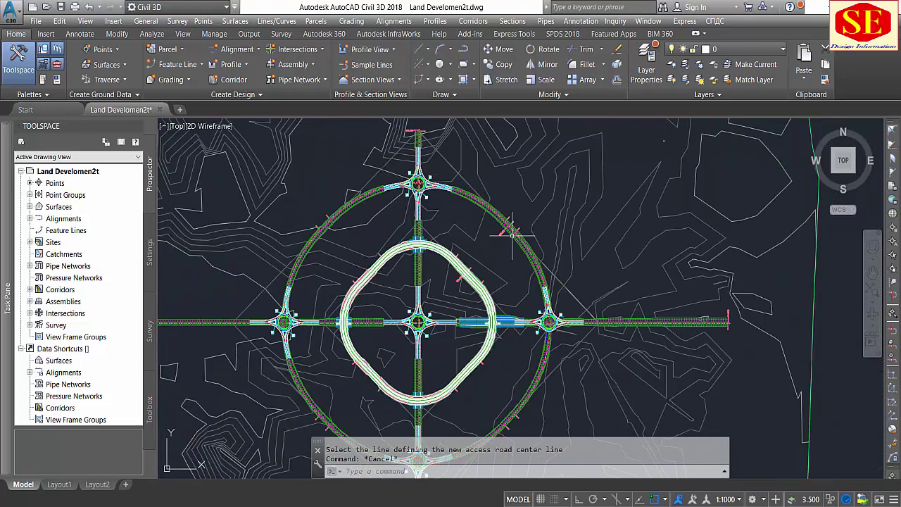
scroll(311, 321, up, 2)
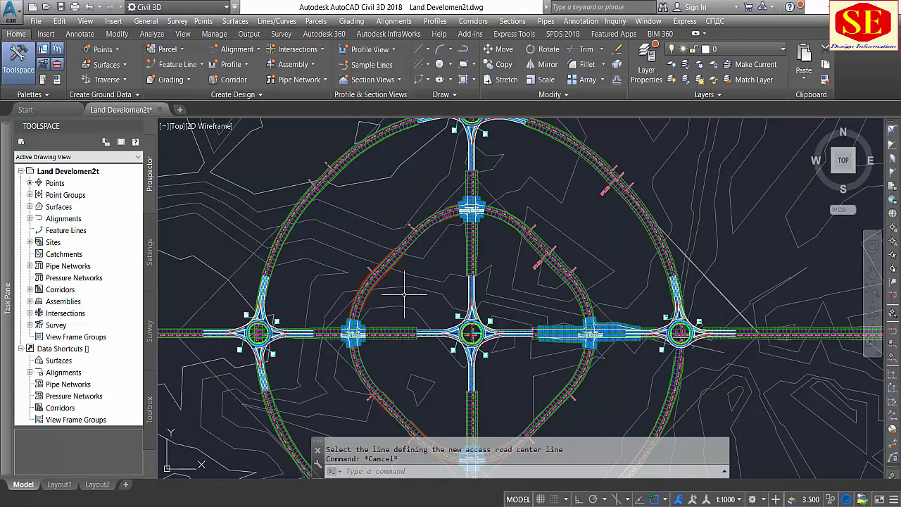
scroll(492, 264, up, 3)
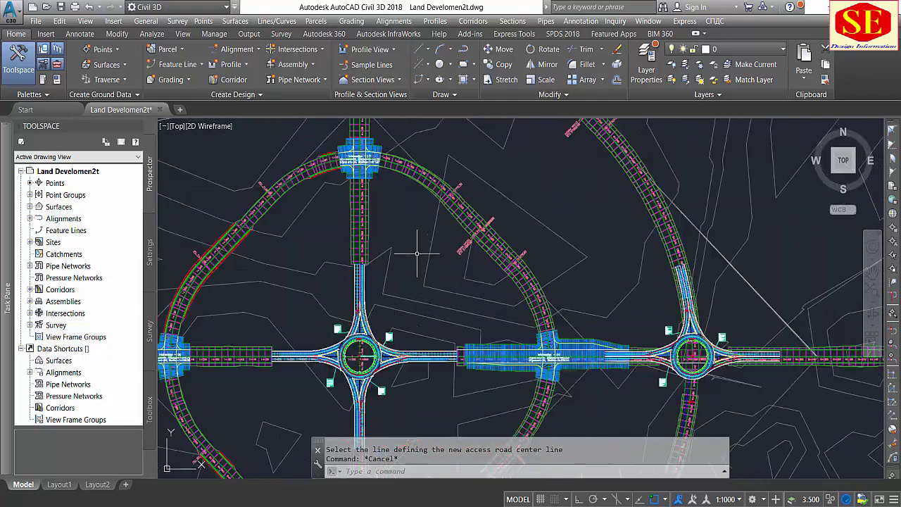
scroll(356, 232, up, 4)
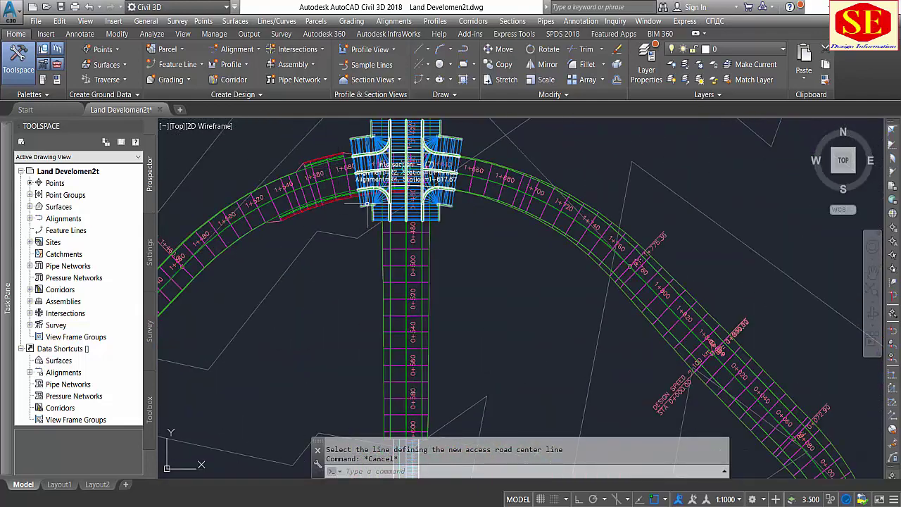
middle_drag(387, 91, 405, 271)
scroll(405, 273, down, 1)
scroll(405, 273, down, 2)
scroll(404, 261, up, 3)
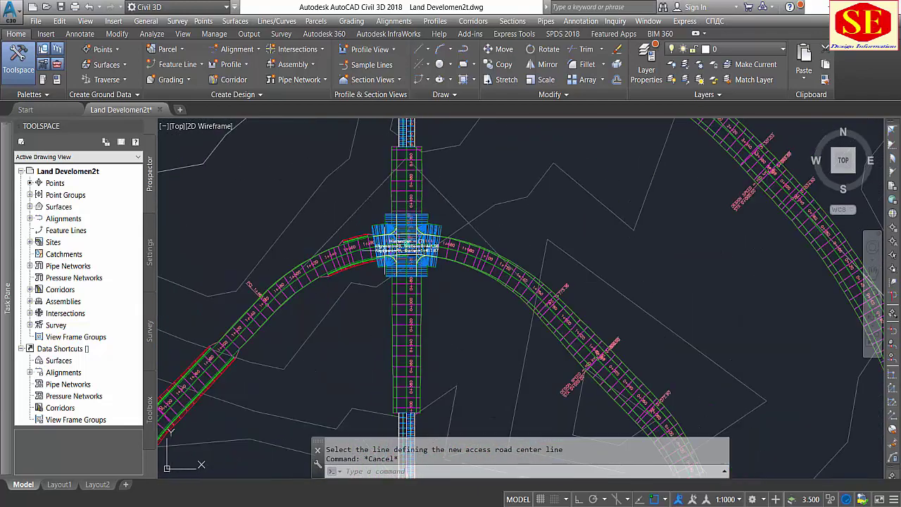
scroll(402, 247, up, 1)
scroll(396, 225, down, 3)
scroll(408, 359, up, 2)
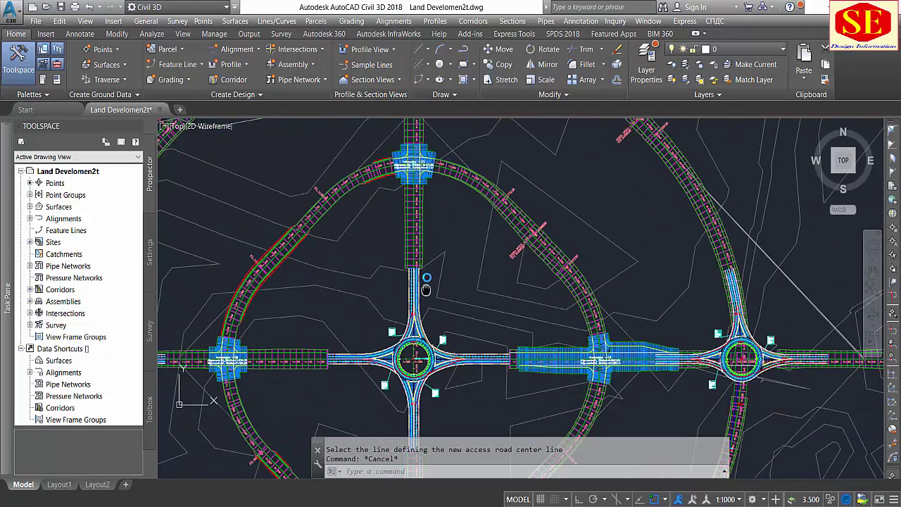
scroll(405, 331, up, 2)
scroll(396, 325, up, 1)
scroll(400, 316, down, 3)
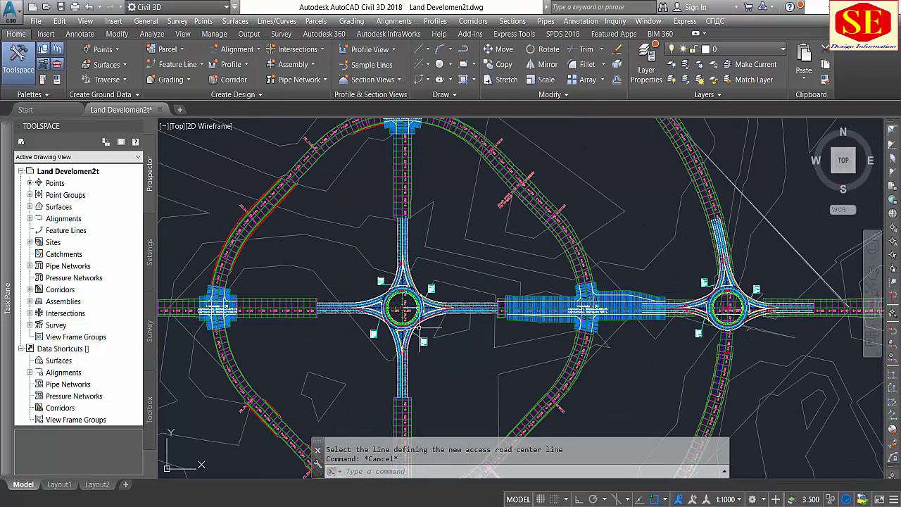
middle_drag(467, 375, 501, 363)
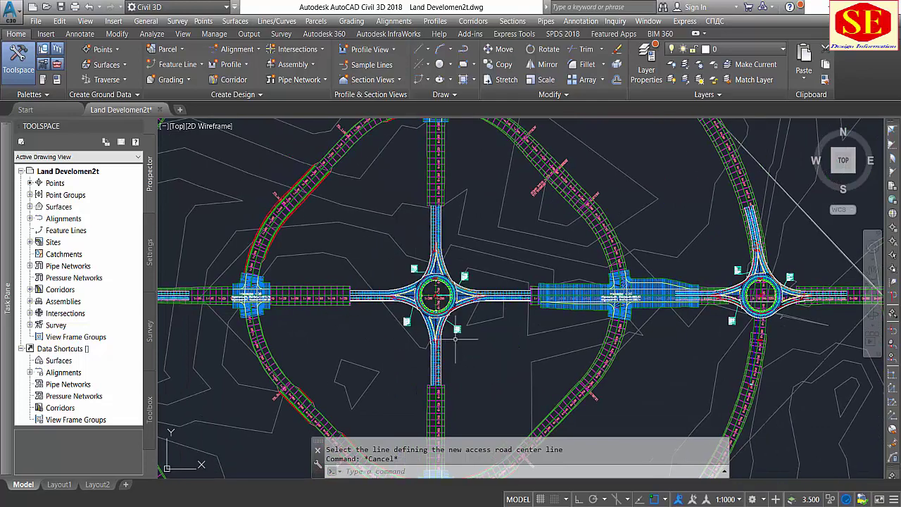
scroll(369, 337, down, 3)
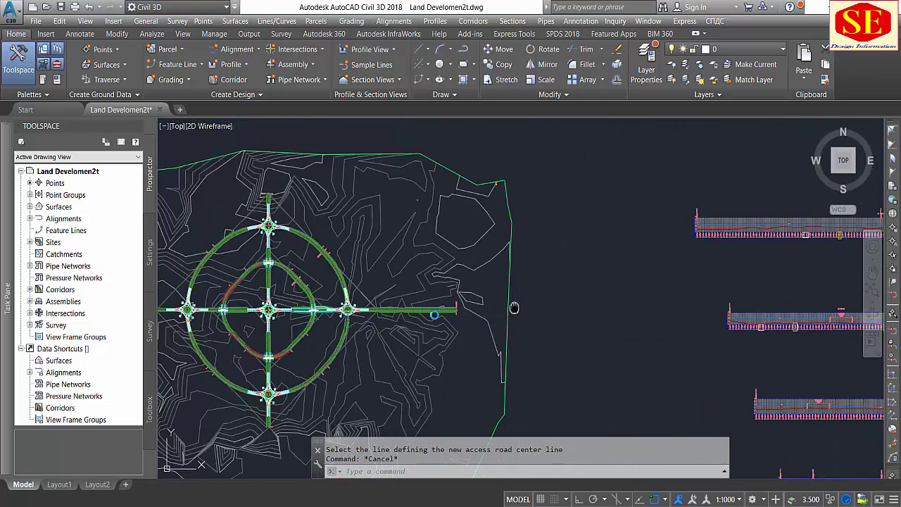
scroll(704, 264, up, 1)
scroll(655, 239, down, 2)
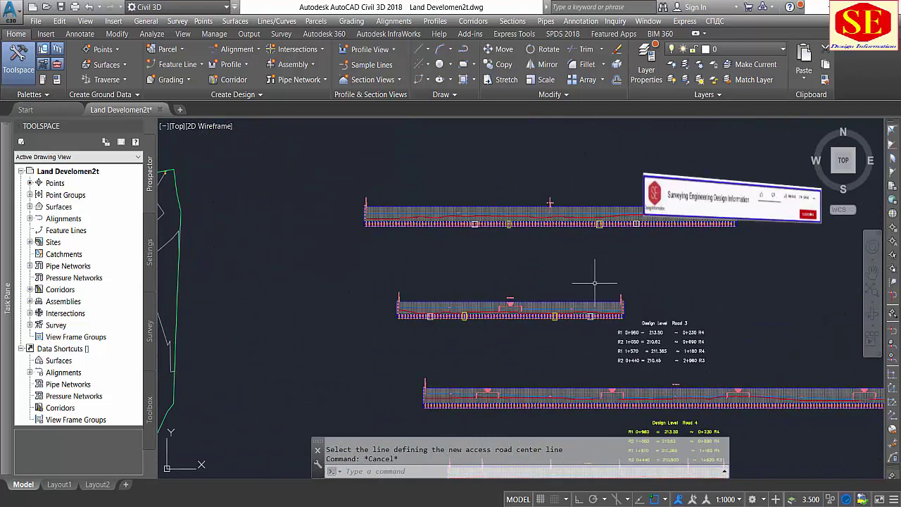
scroll(615, 265, down, 2)
scroll(615, 265, down, 2)
scroll(710, 234, down, 2)
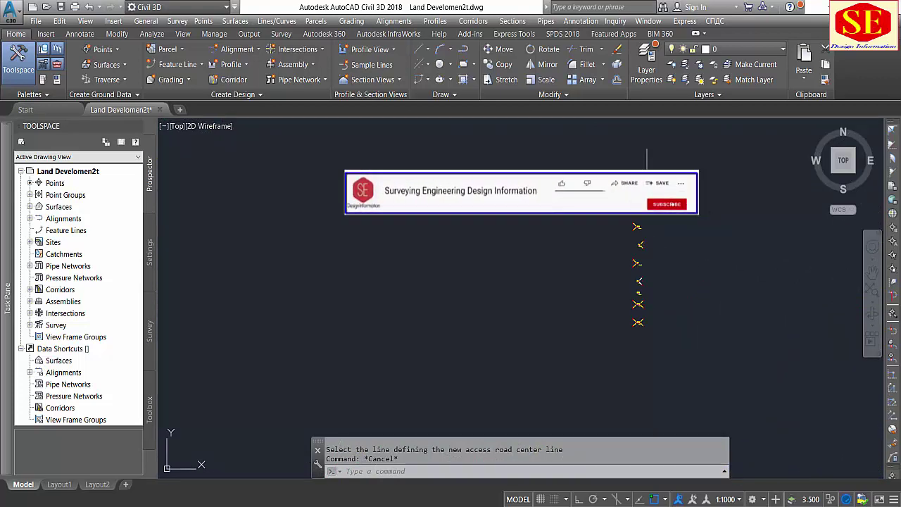
scroll(646, 160, up, 2)
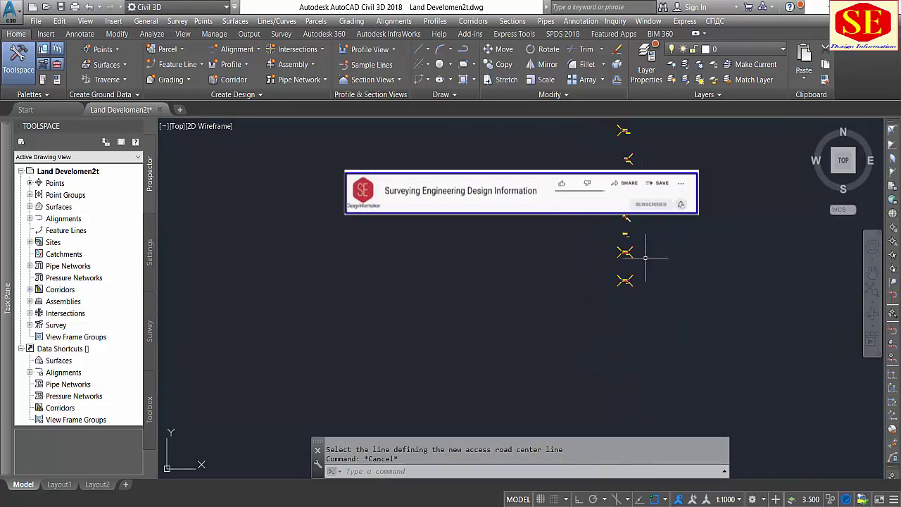
scroll(624, 251, up, 3)
scroll(592, 204, up, 2)
scroll(619, 239, down, 2)
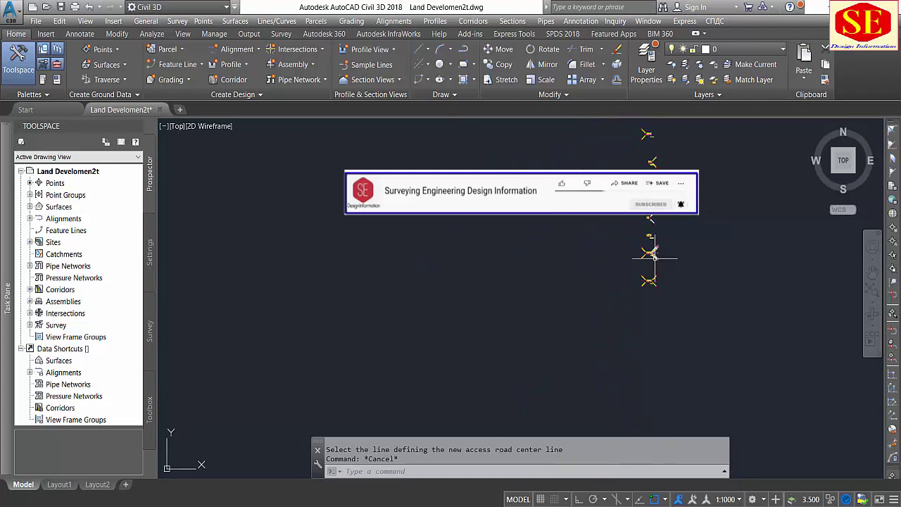
scroll(549, 310, down, 2)
scroll(603, 195, down, 3)
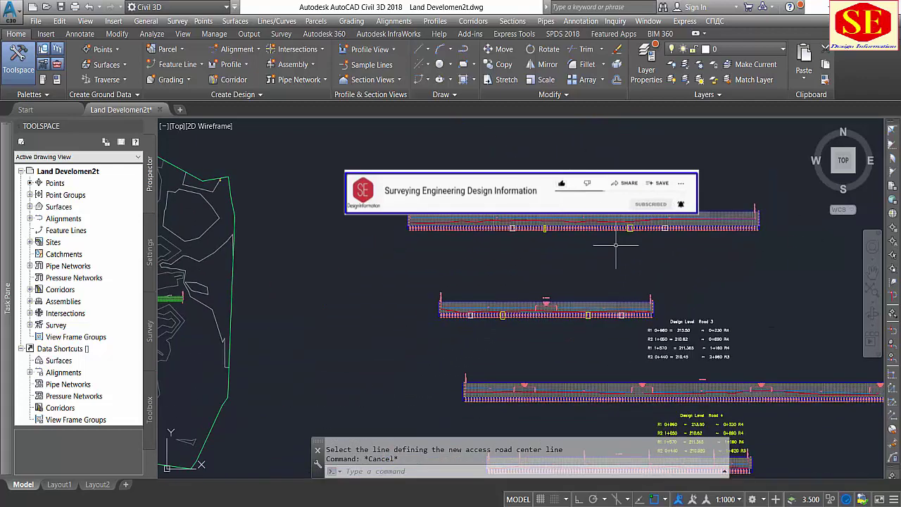
scroll(413, 318, up, 2)
scroll(379, 313, up, 1)
middle_drag(379, 312, 554, 316)
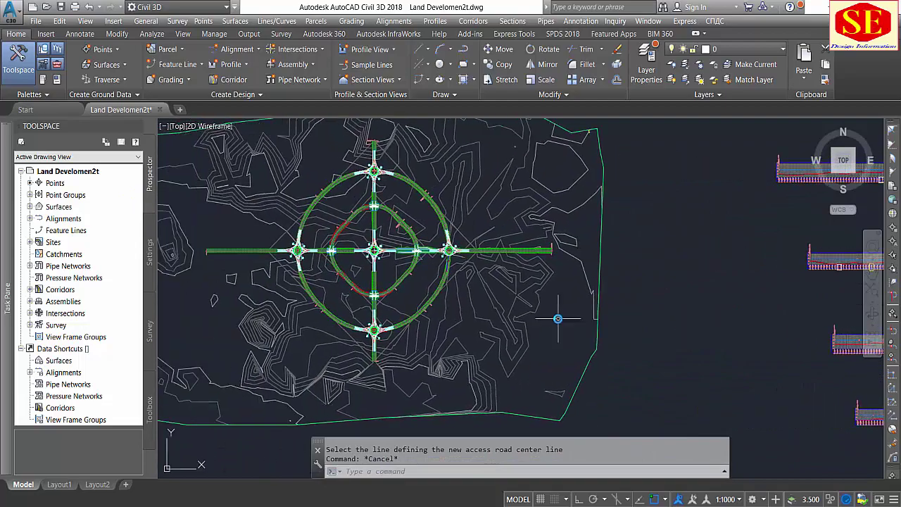
scroll(378, 272, up, 3)
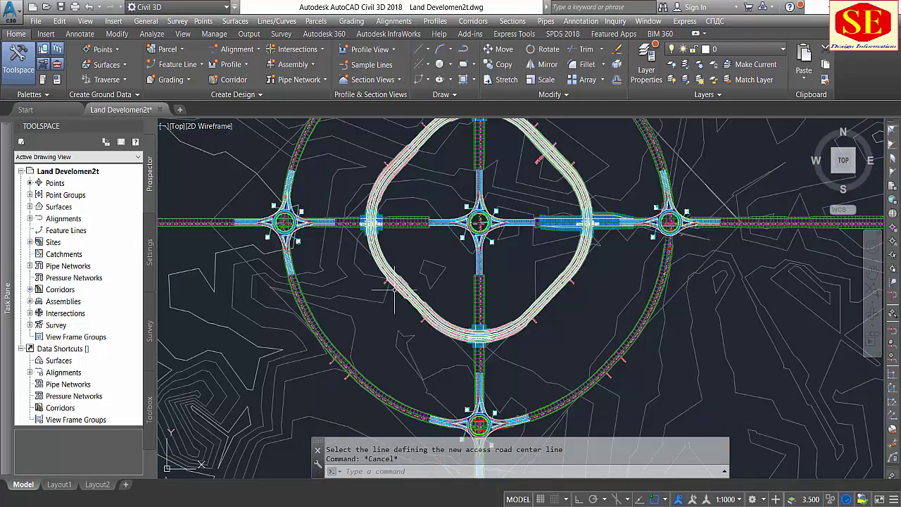
middle_drag(338, 249, 358, 304)
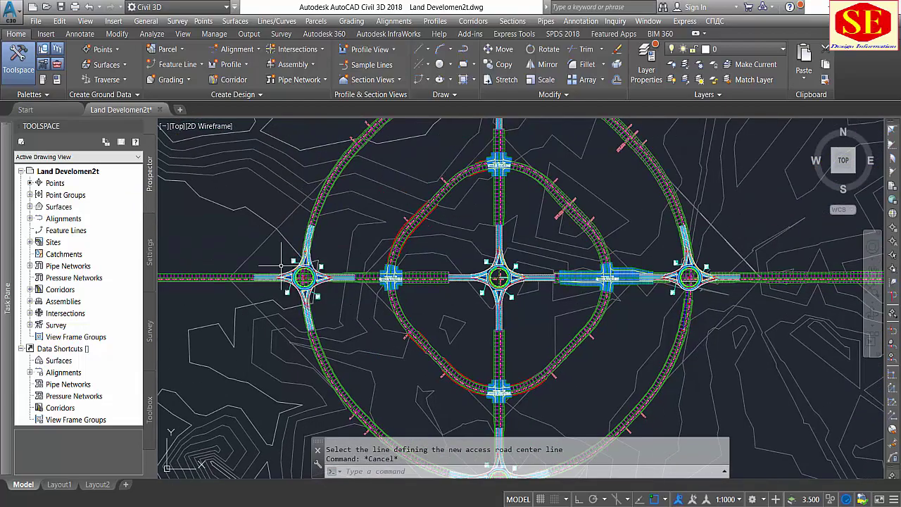
scroll(281, 266, up, 4)
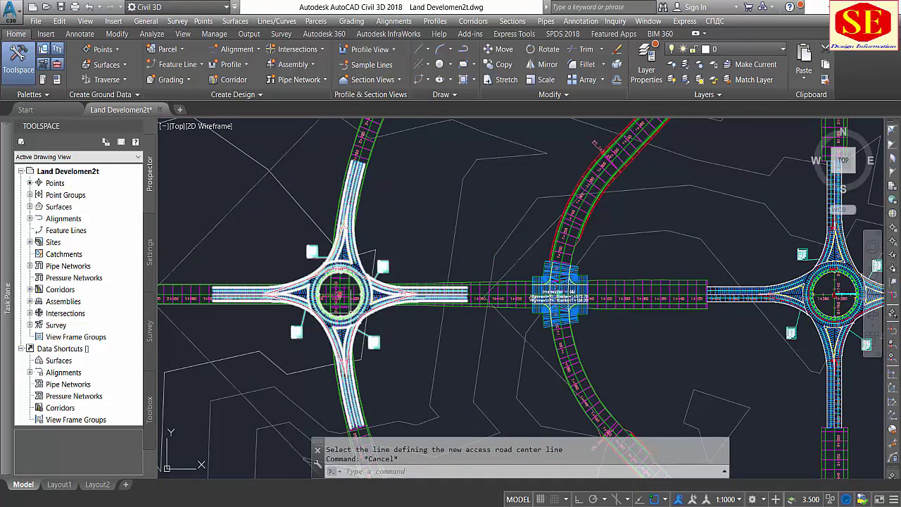
scroll(417, 333, down, 4)
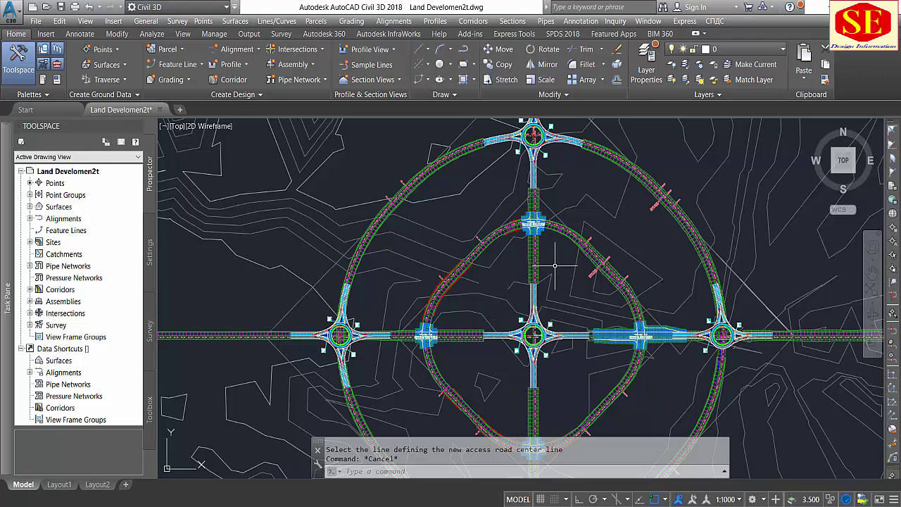
middle_drag(509, 354, 512, 302)
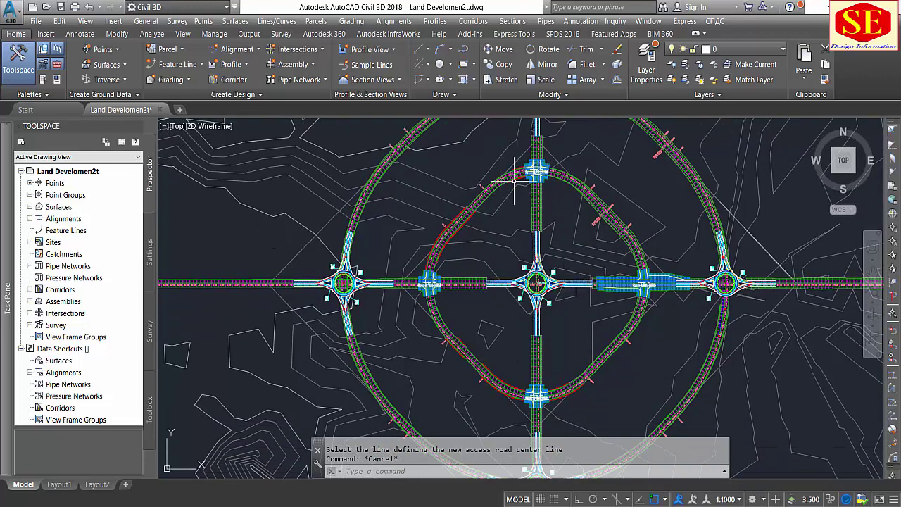
middle_drag(513, 184, 515, 212)
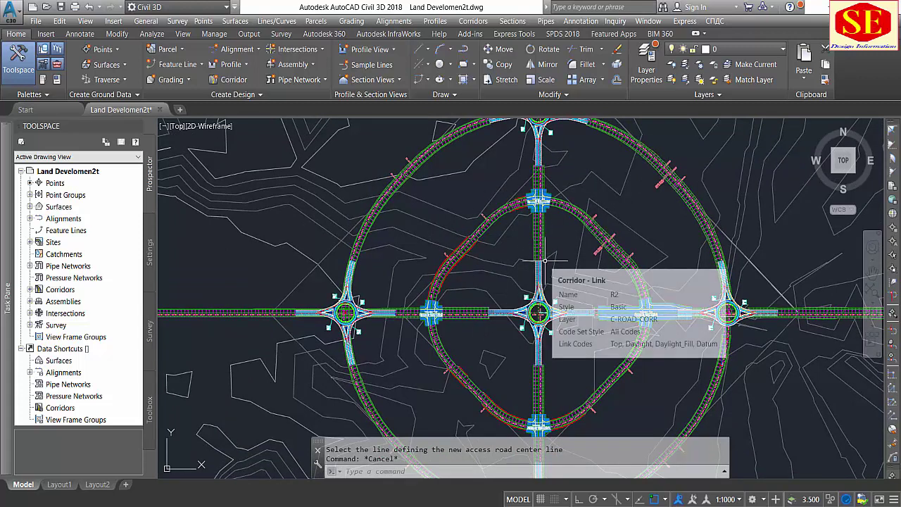
scroll(433, 278, down, 3)
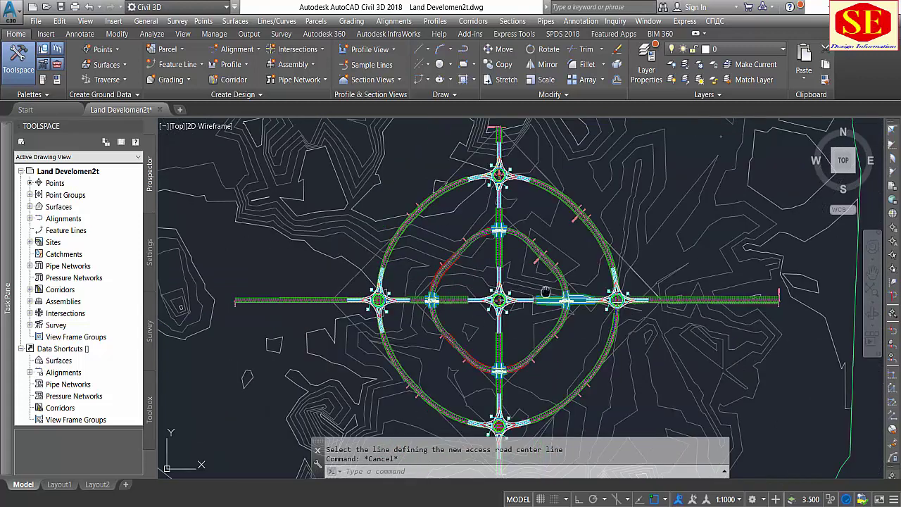
middle_drag(537, 310, 438, 306)
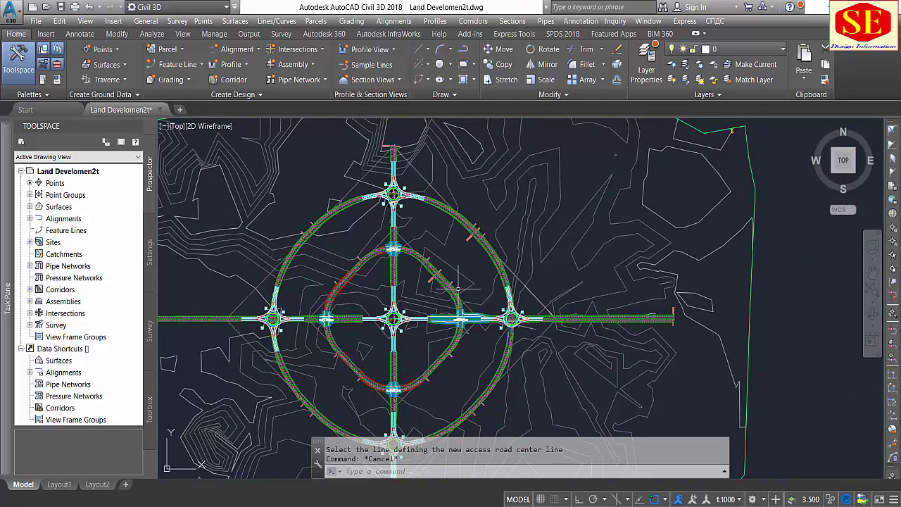
scroll(461, 269, down, 5)
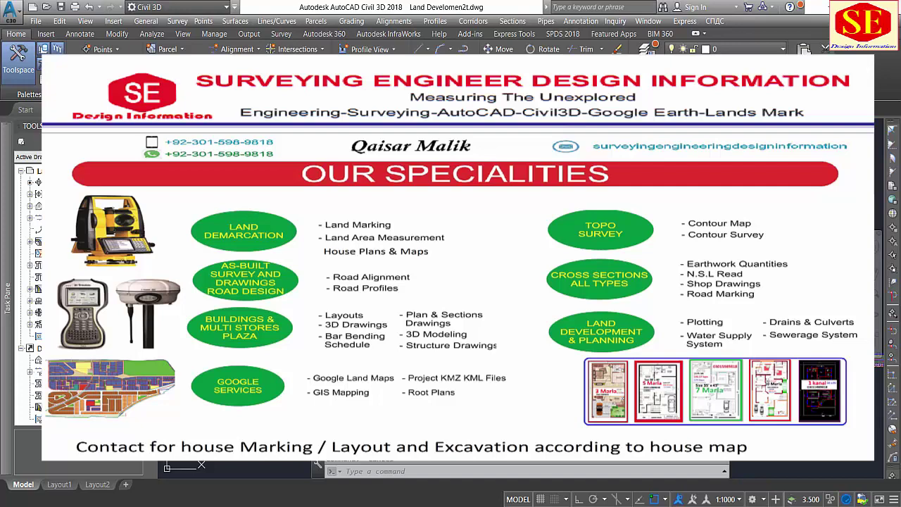
Import the survey point text file using the PNEZD (comma delimited) format.
click(46, 35)
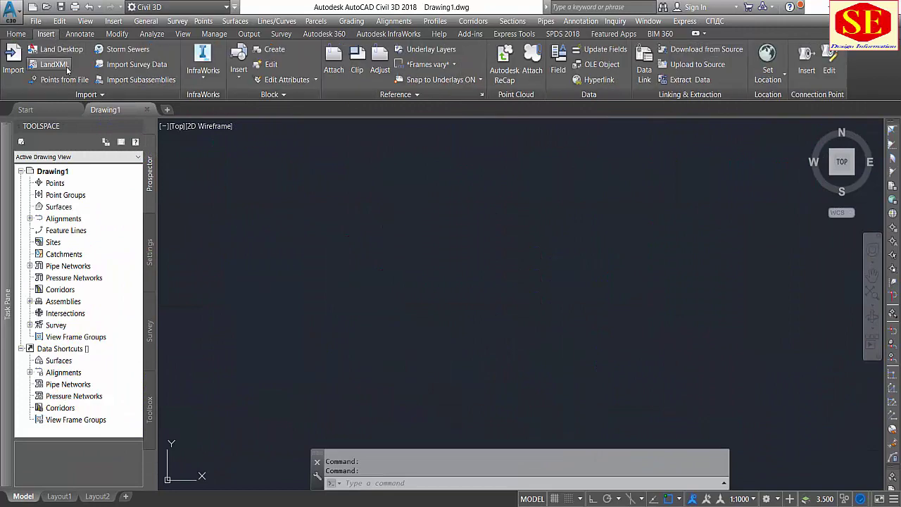
click(62, 80)
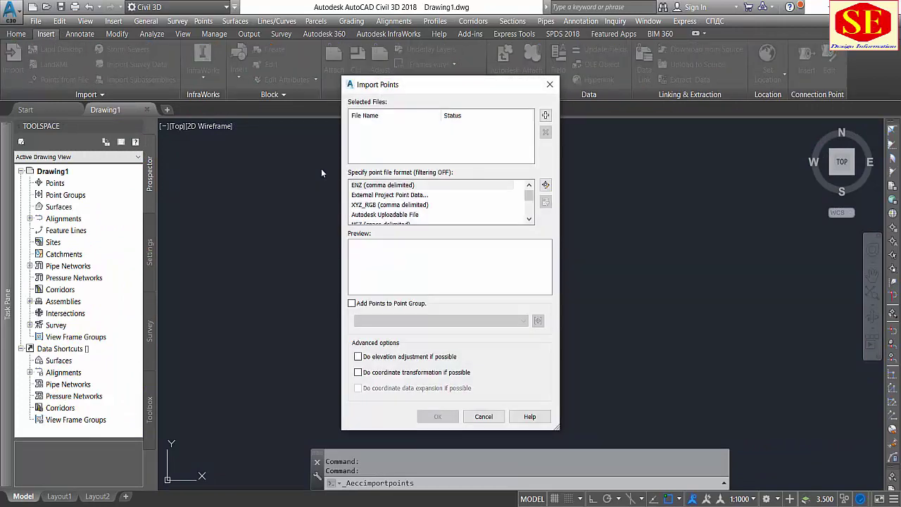
click(546, 115)
double_click(423, 204)
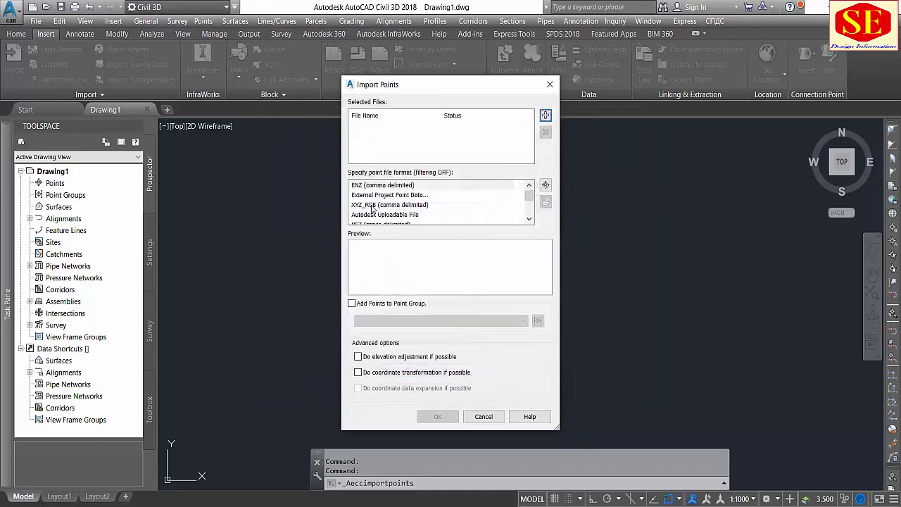
scroll(385, 211, down, 3)
click(386, 214)
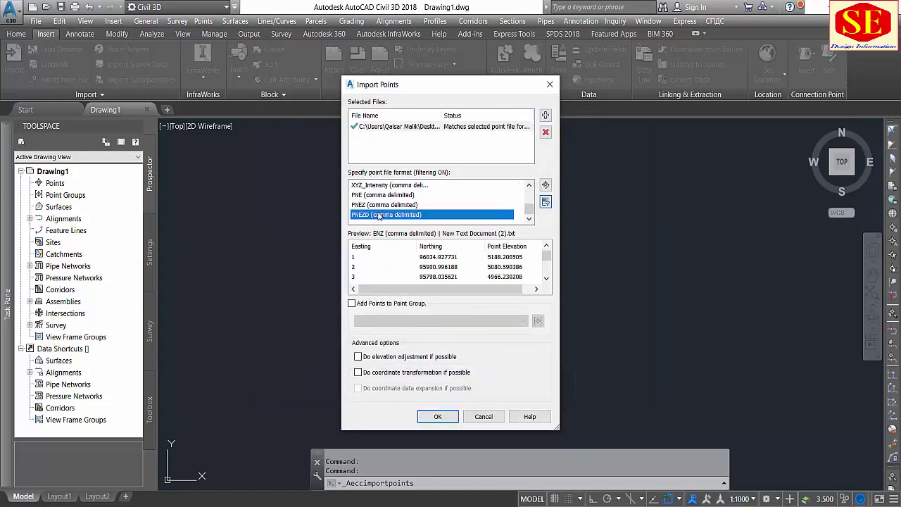
click(437, 416)
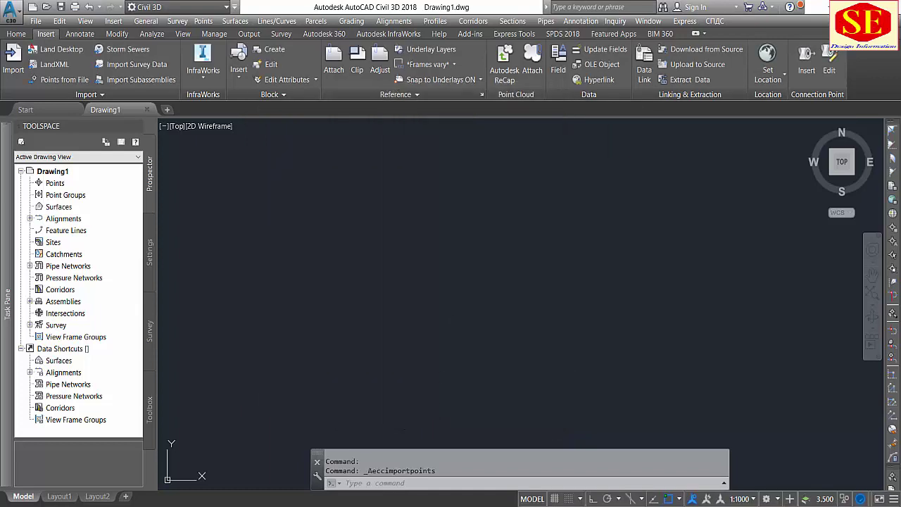
Zoom to extents so all imported points are visible.
text(z)
key(Return)
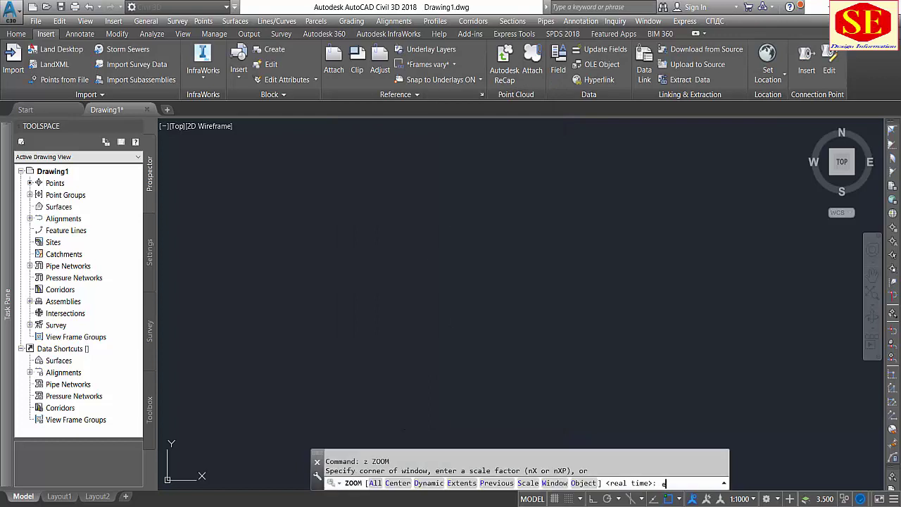
text(e)
key(Return)
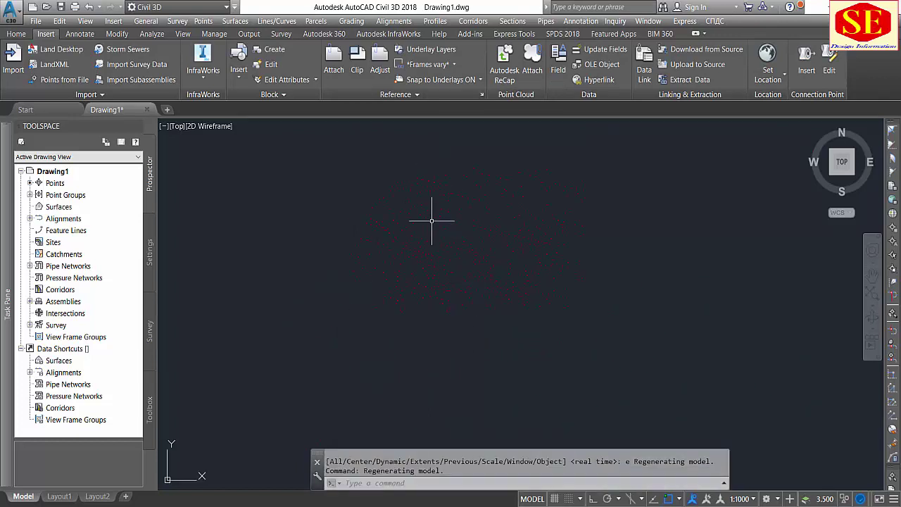
Create a new TIN surface named ABC.
right_click(70, 208)
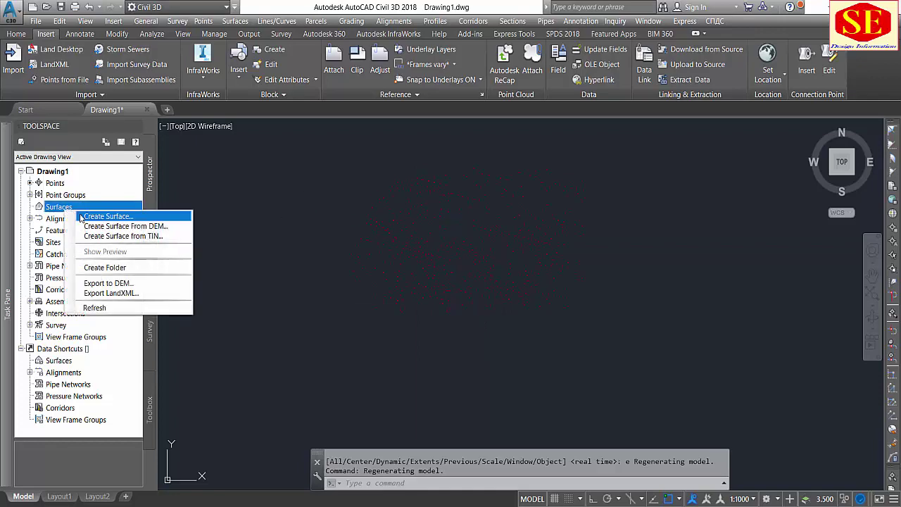
click(141, 214)
click(493, 215)
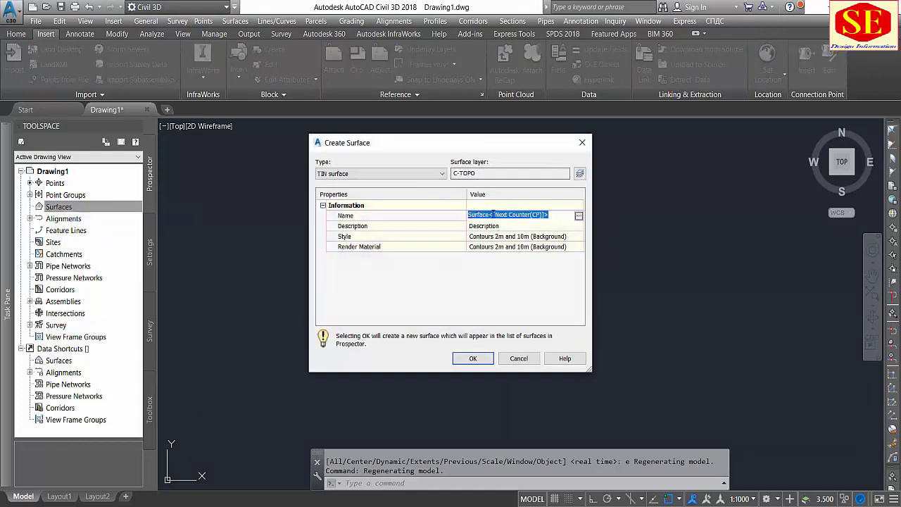
text(ABC)
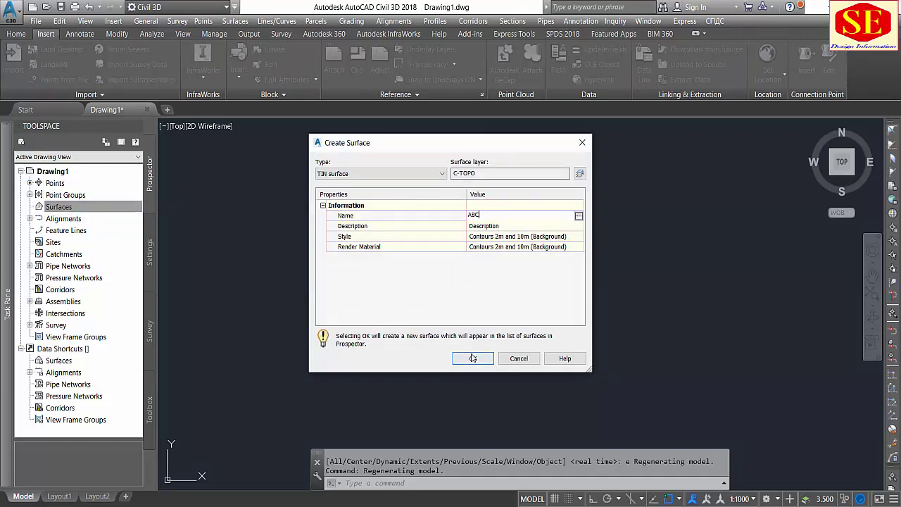
click(473, 358)
Set the minor contour interval in surface ABC's style to 0.5.
click(29, 206)
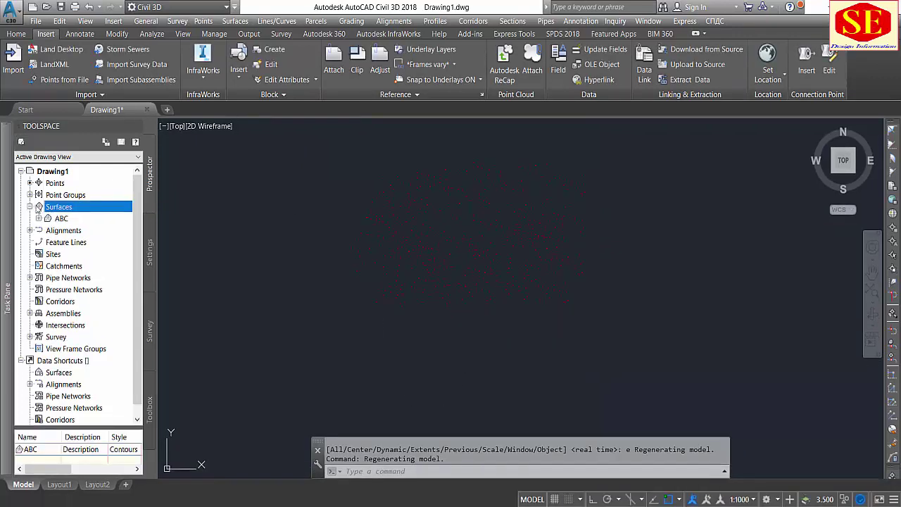
right_click(77, 219)
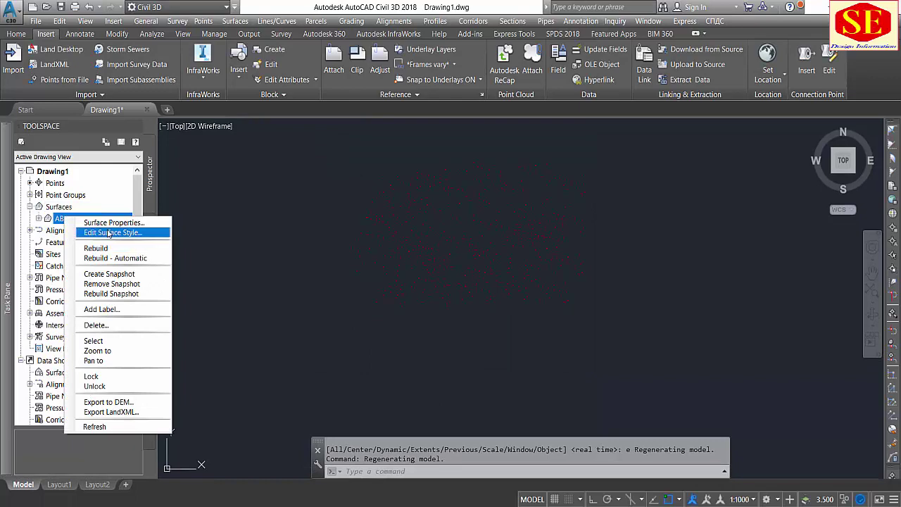
click(109, 232)
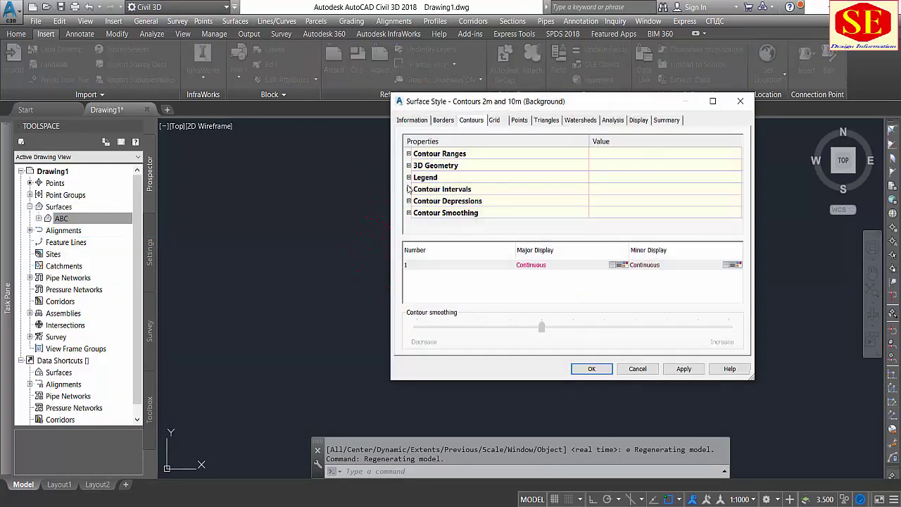
click(408, 188)
click(631, 212)
text(0.5)
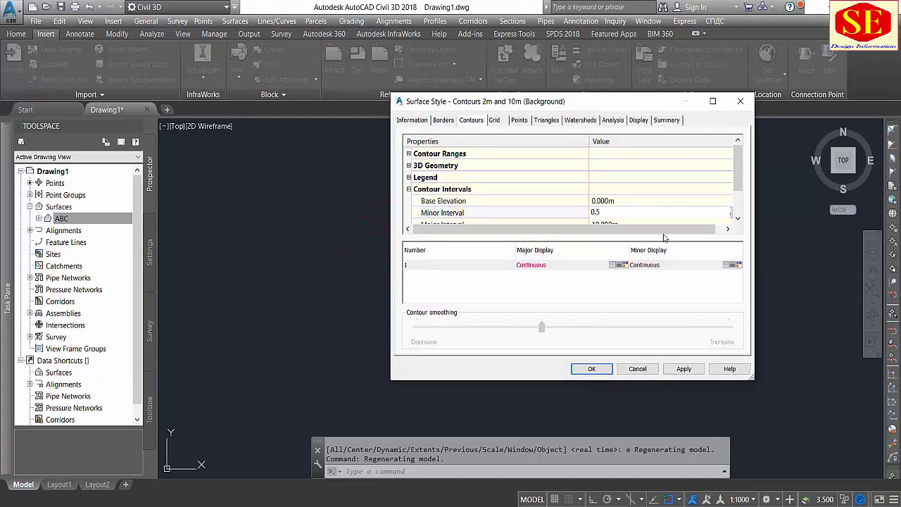
click(686, 371)
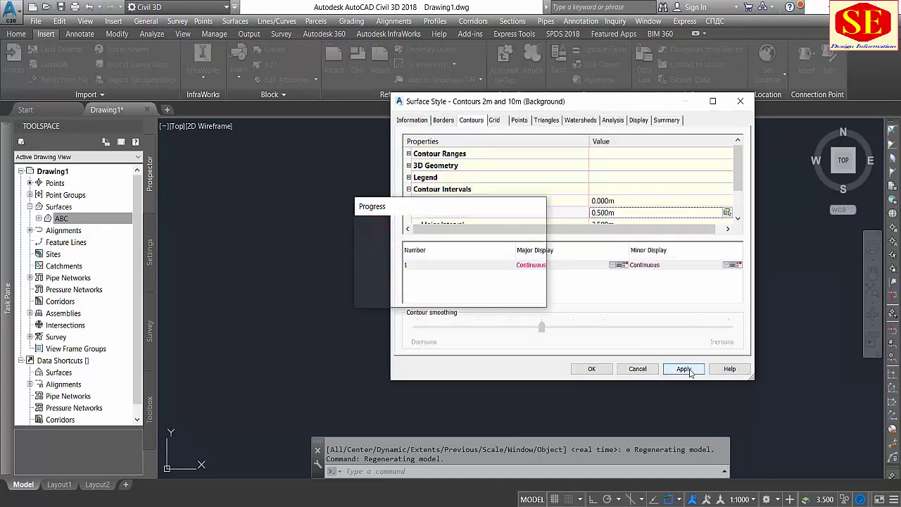
click(591, 369)
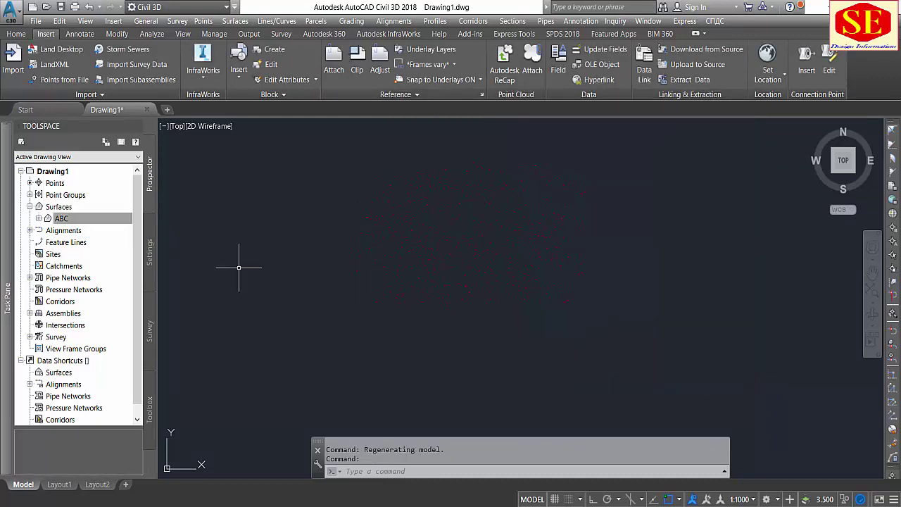
Add the _All Points point group to surface ABC's definition.
click(39, 218)
click(47, 254)
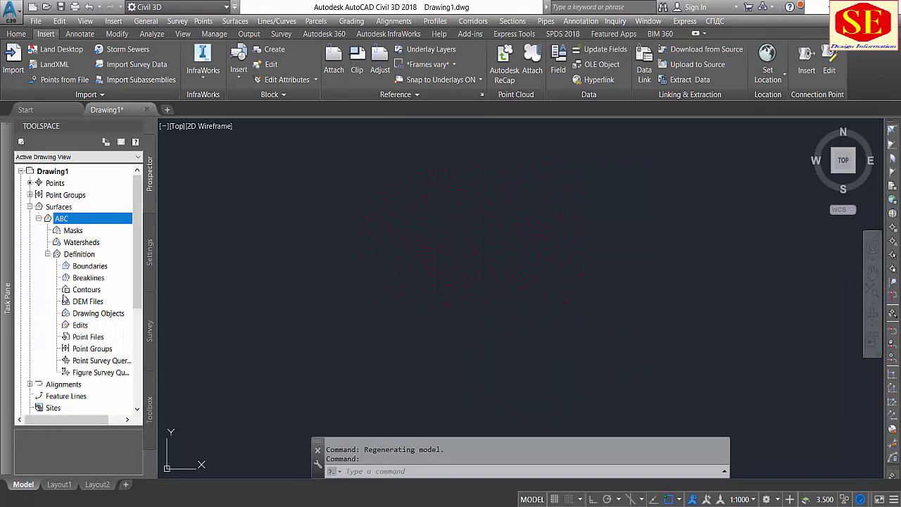
right_click(98, 349)
click(126, 352)
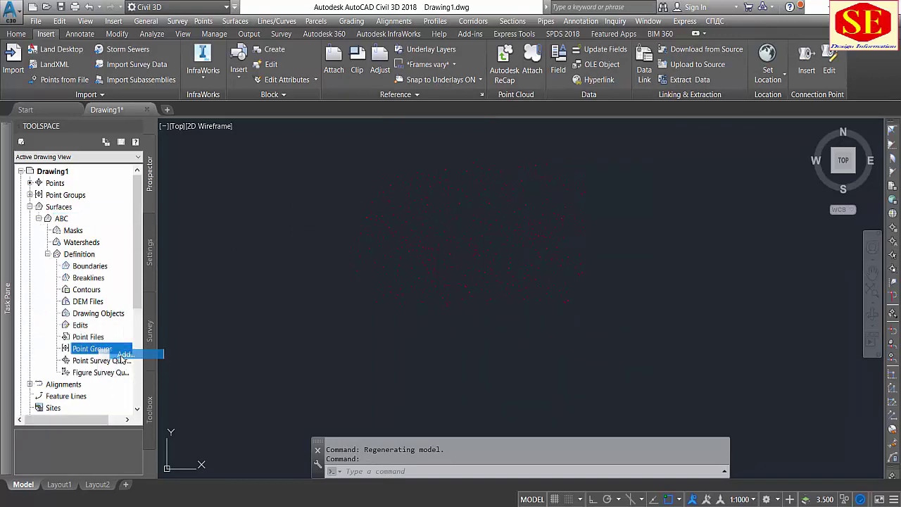
click(386, 238)
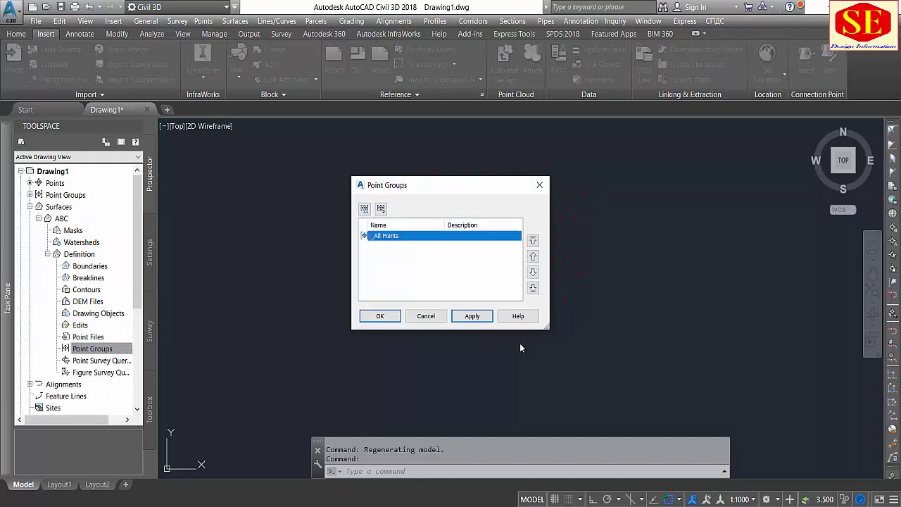
click(484, 321)
click(374, 318)
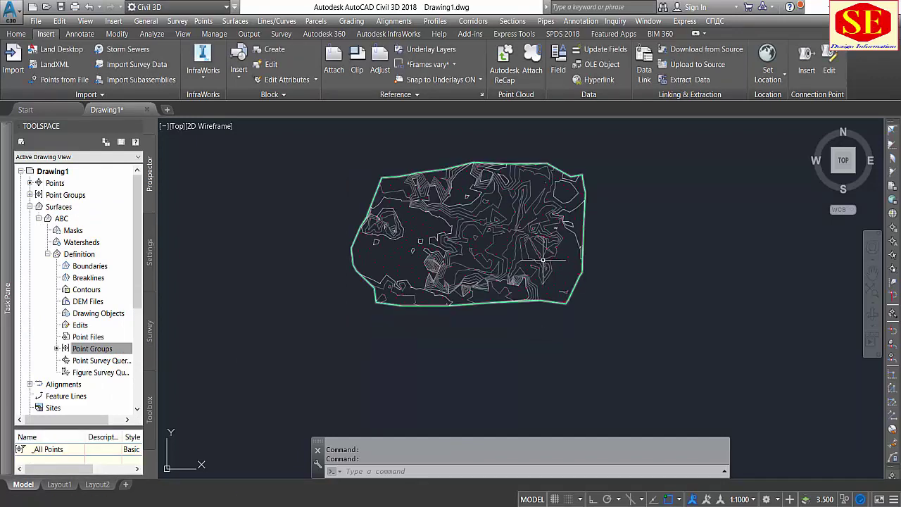
Draw a horizontal polyline across the surface from its east side to its west side.
scroll(490, 288, up, 3)
middle_drag(489, 289, 493, 215)
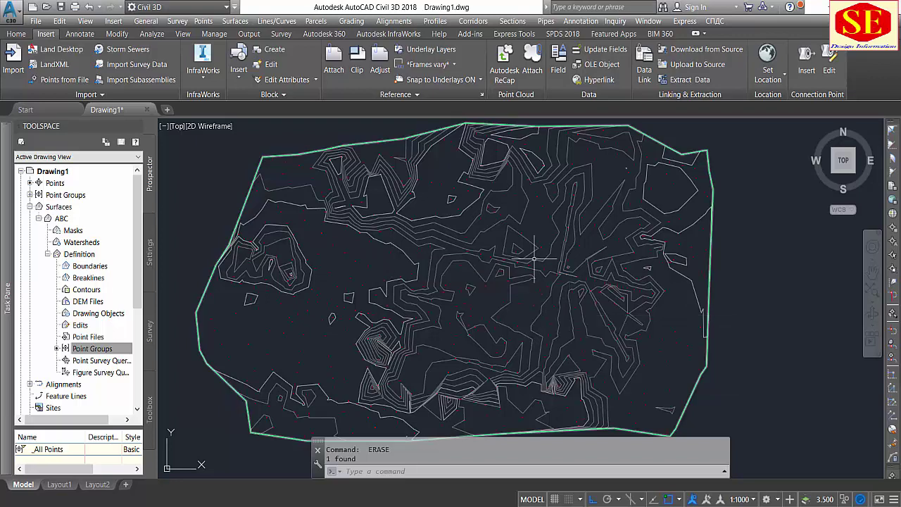
middle_drag(492, 261, 457, 255)
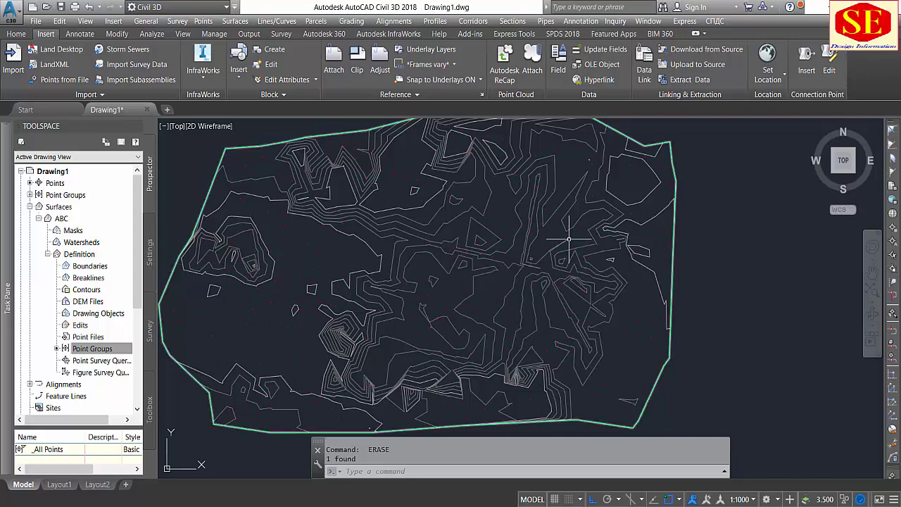
text(pl)
key(Return)
scroll(611, 260, up, 3)
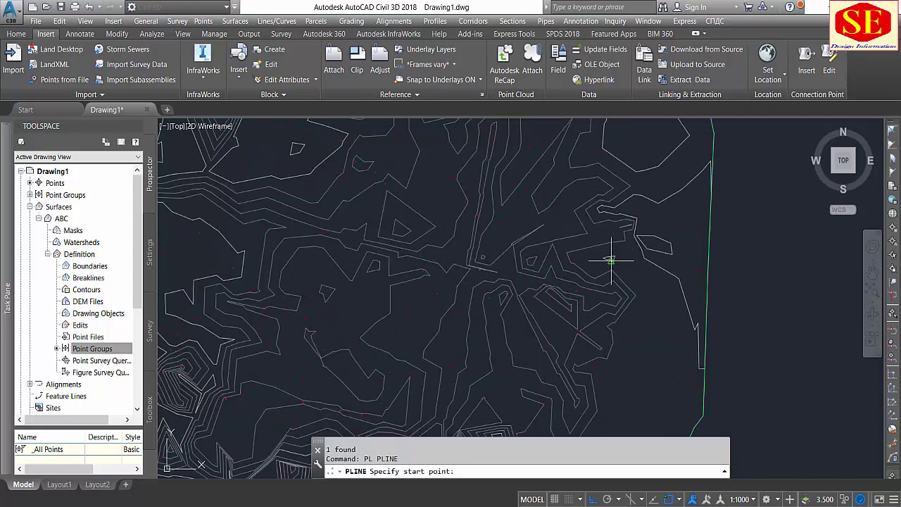
click(611, 261)
scroll(611, 260, down, 4)
scroll(655, 268, up, 1)
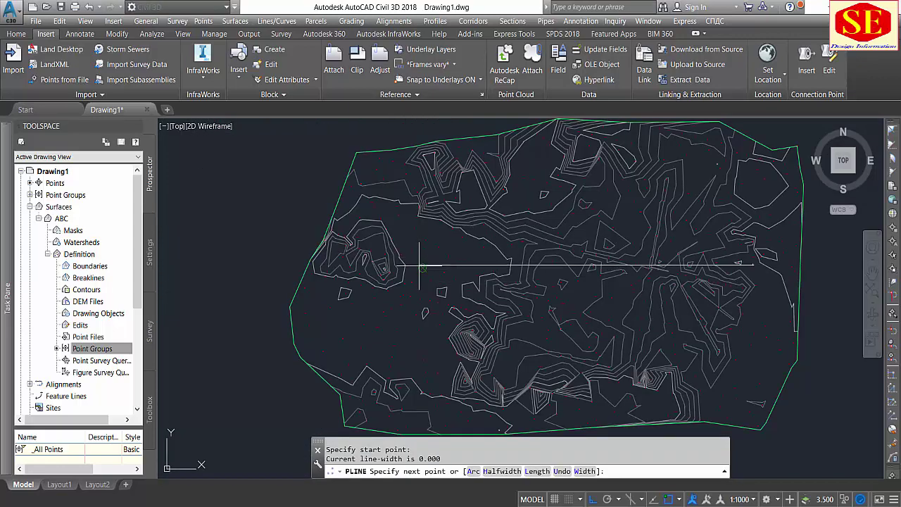
scroll(422, 267, up, 4)
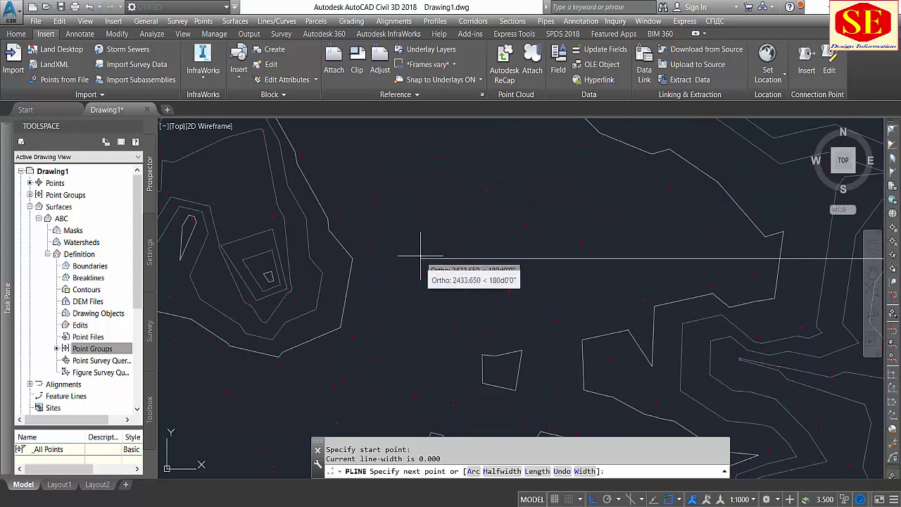
key(F3)
click(412, 258)
scroll(437, 257, down, 3)
key(Escape)
Draw a vertical polyline from near the surface's top to its bottom, crossing the first.
scroll(493, 250, down, 2)
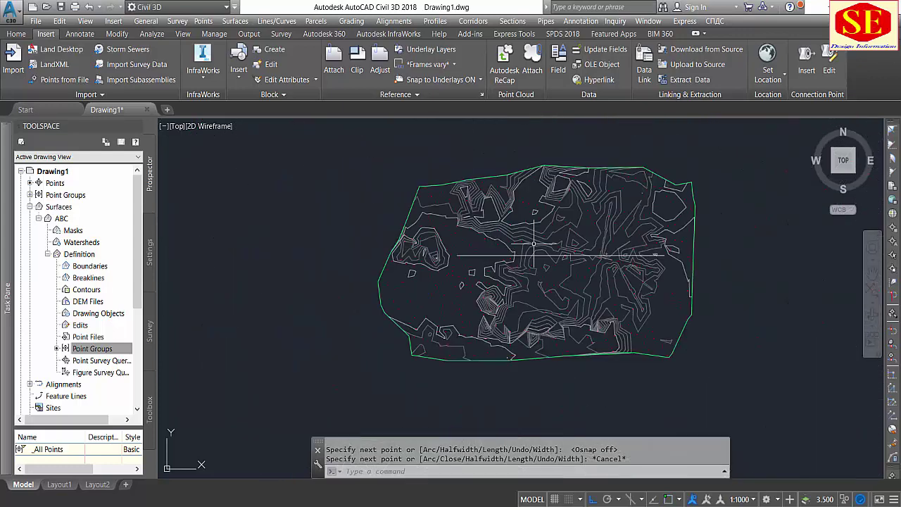
scroll(533, 243, down, 1)
scroll(507, 232, up, 3)
key(Return)
click(502, 226)
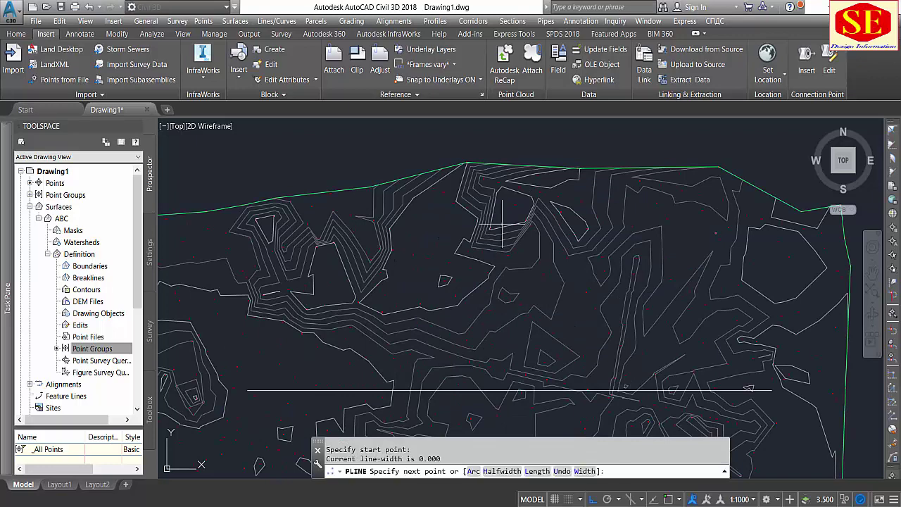
middle_drag(502, 226, 513, 28)
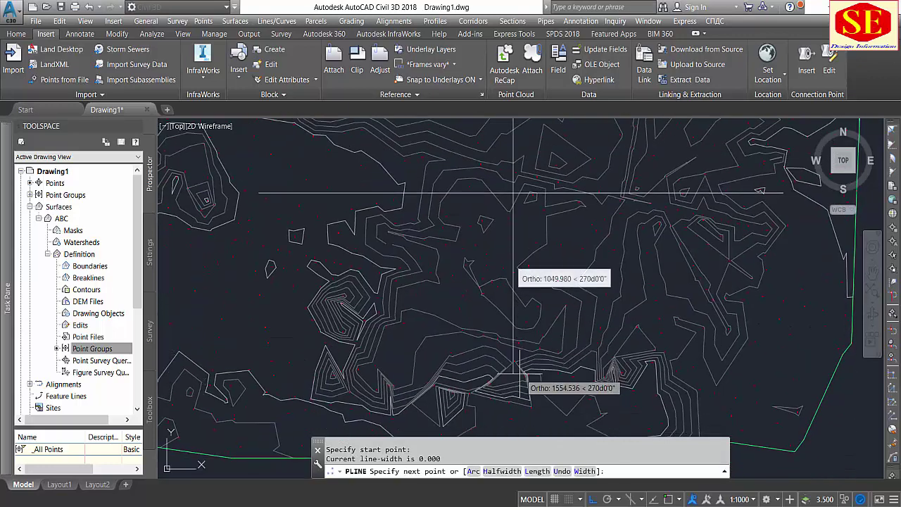
click(520, 374)
key(Escape)
scroll(520, 374, down, 3)
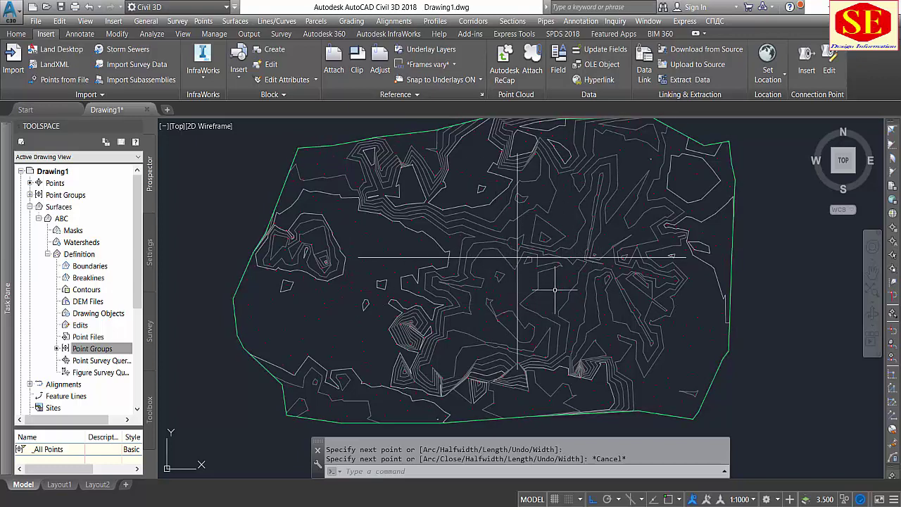
scroll(542, 281, up, 2)
scroll(567, 307, up, 2)
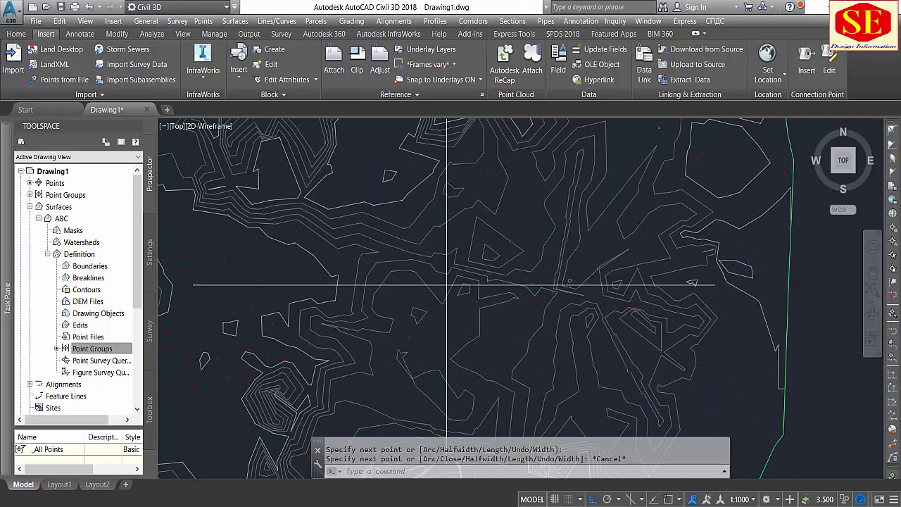
scroll(552, 285, down, 4)
Draw a circle centred at the lines' crossing, sized to the vertical line's top endpoint.
text(c)
key(Return)
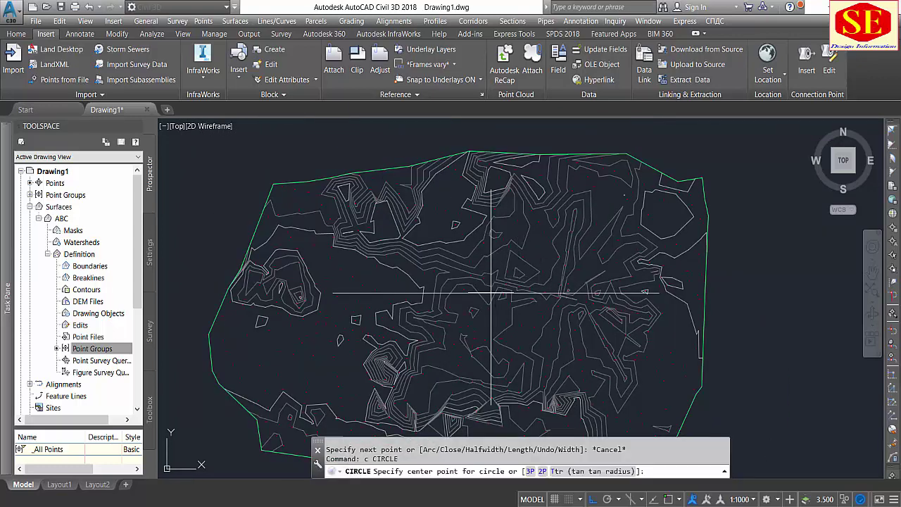
click(491, 291)
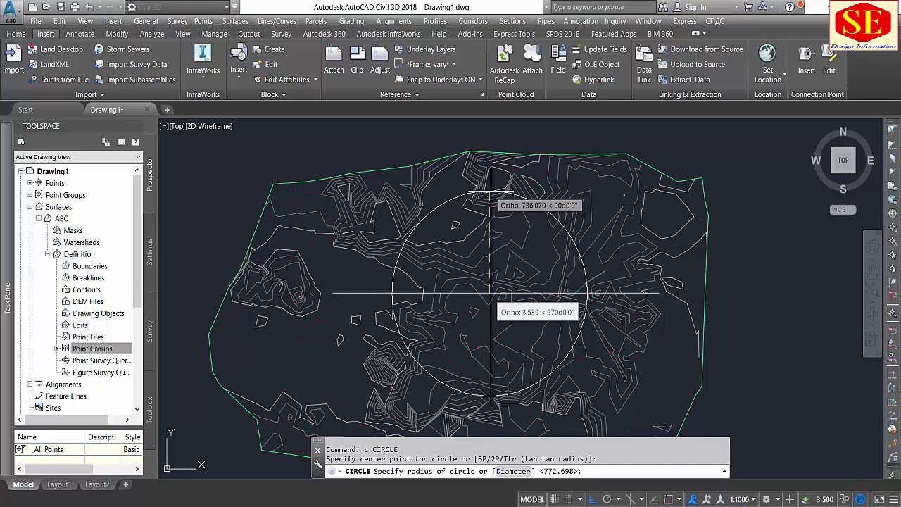
key(F3)
click(495, 190)
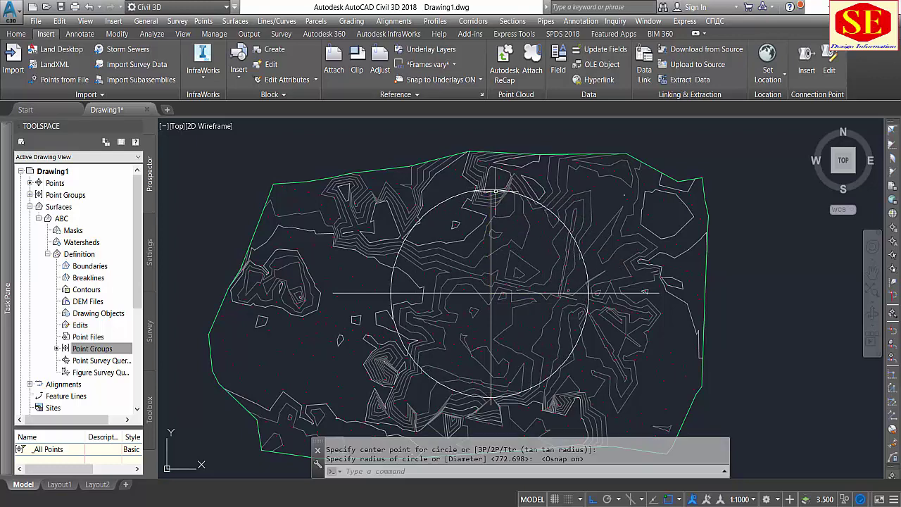
key(Escape)
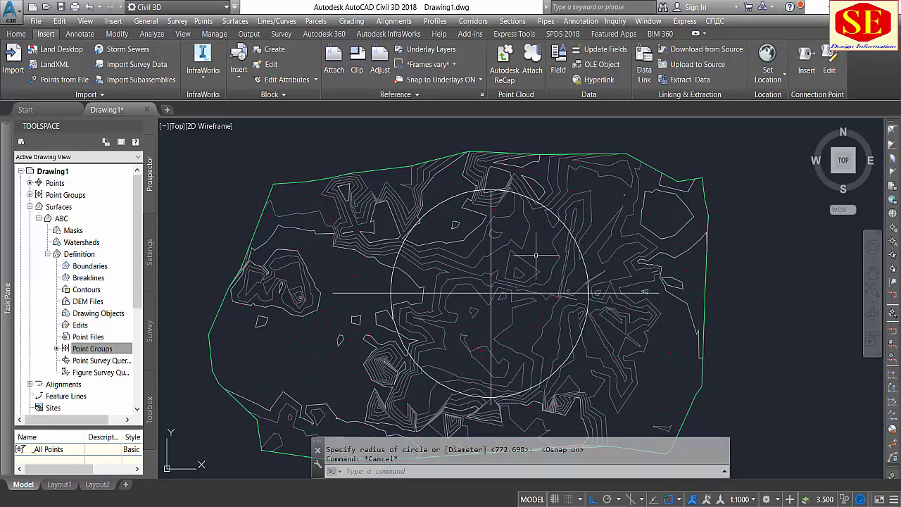
Start the OFFSET command, then cancel it.
text(o)
key(Return)
key(Escape)
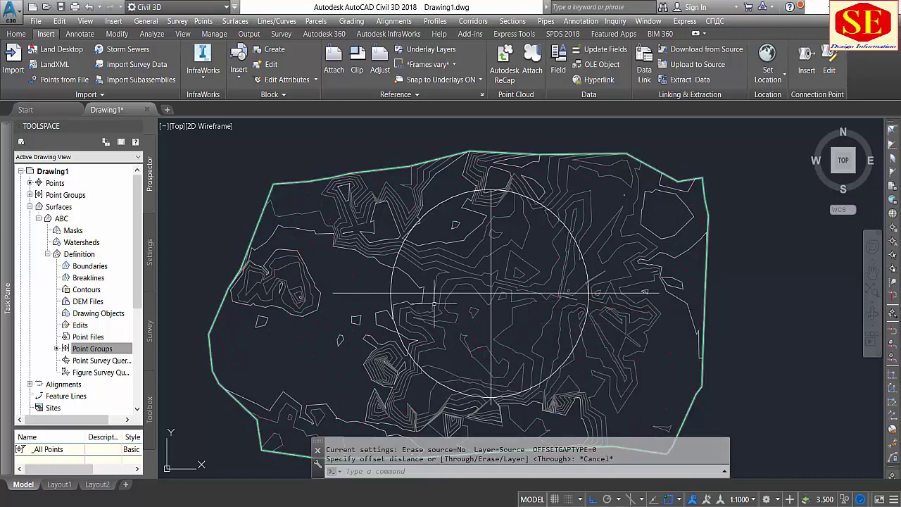
scroll(603, 289, down, 1)
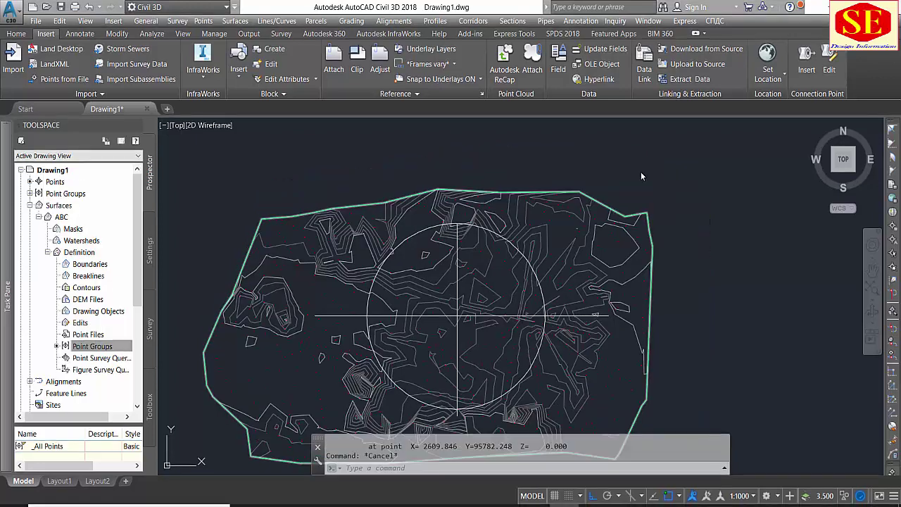
Begin a line on the circle, then cancel it.
text(l)
key(Return)
scroll(440, 242, up, 4)
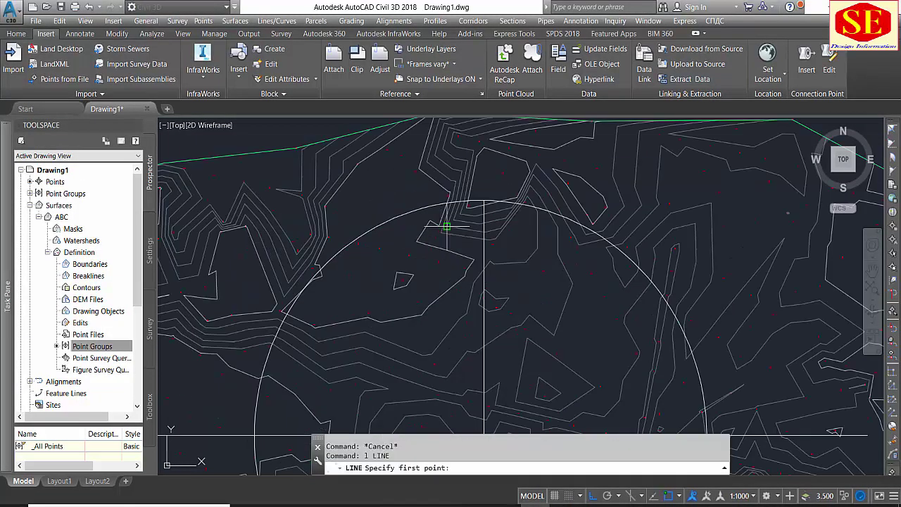
scroll(484, 202, up, 3)
click(493, 192)
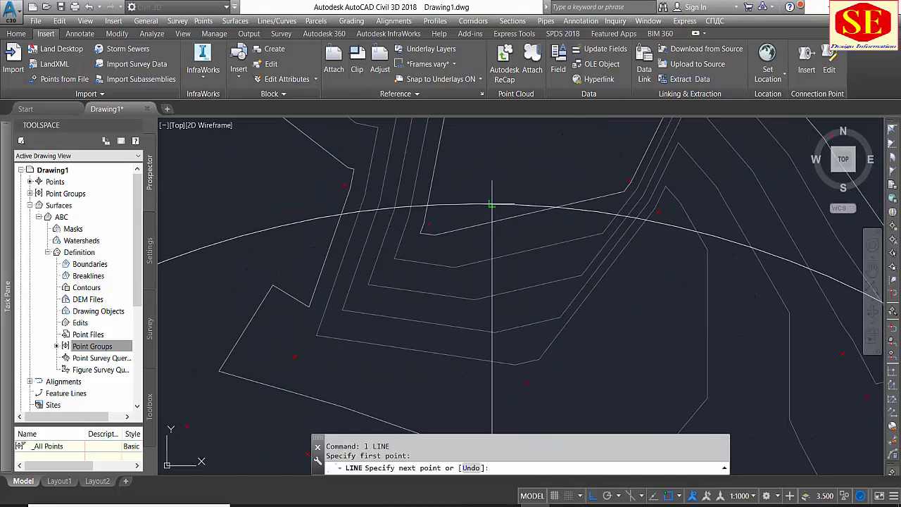
scroll(606, 322, down, 4)
scroll(627, 350, up, 4)
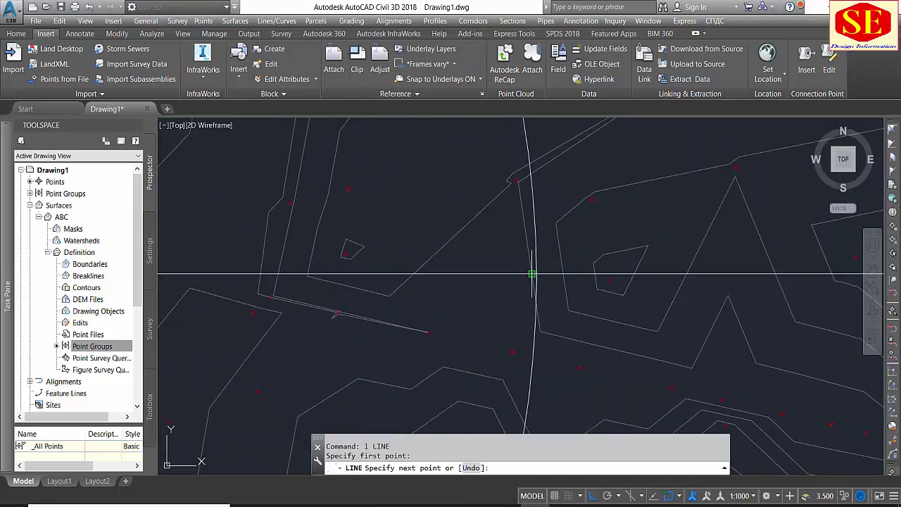
scroll(532, 273, down, 3)
key(Escape)
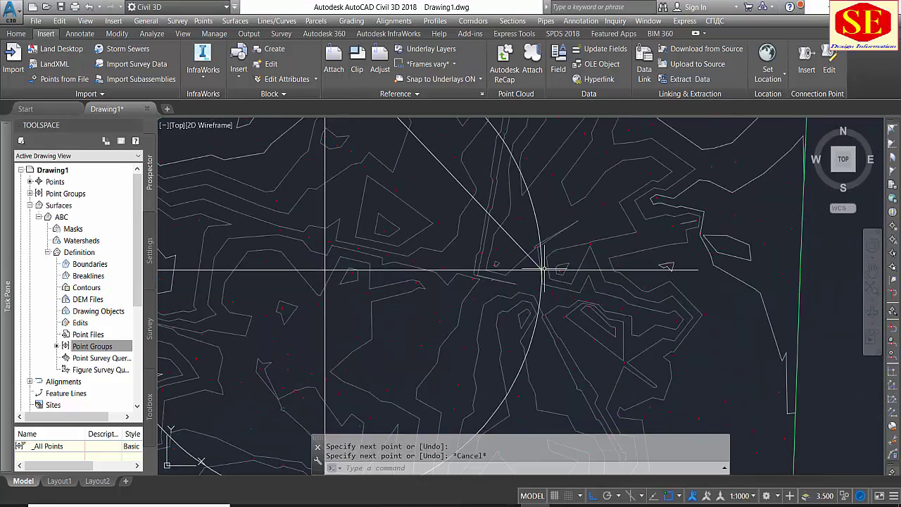
Start a polyline at the circle's top, with vertices at the right and bottom points.
text(pl)
key(Return)
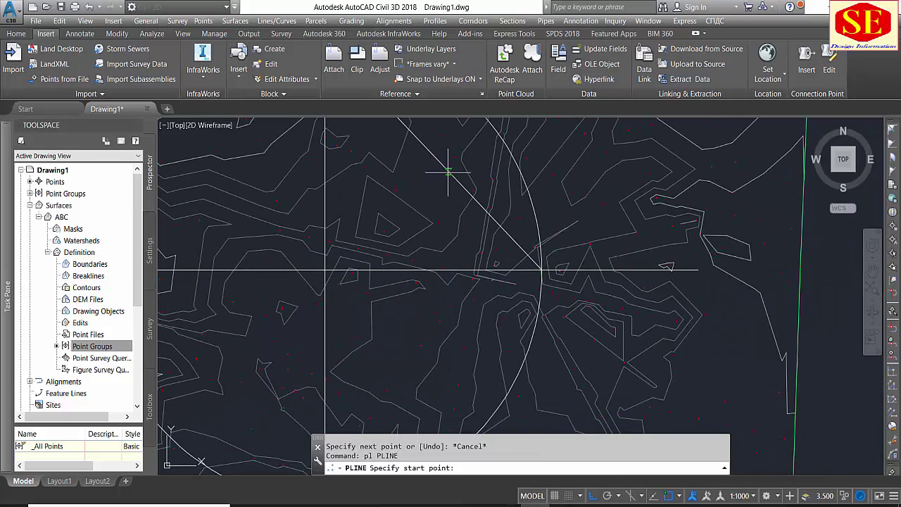
middle_drag(447, 171, 471, 247)
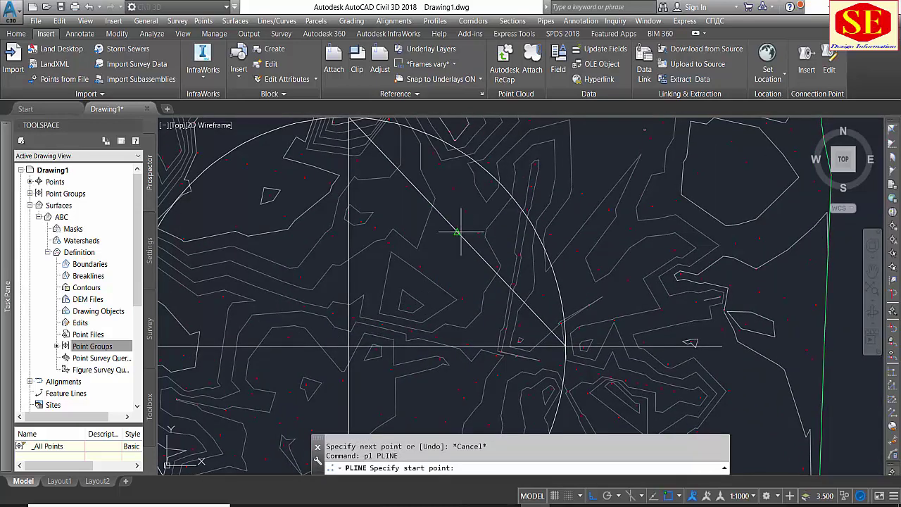
click(459, 233)
click(565, 345)
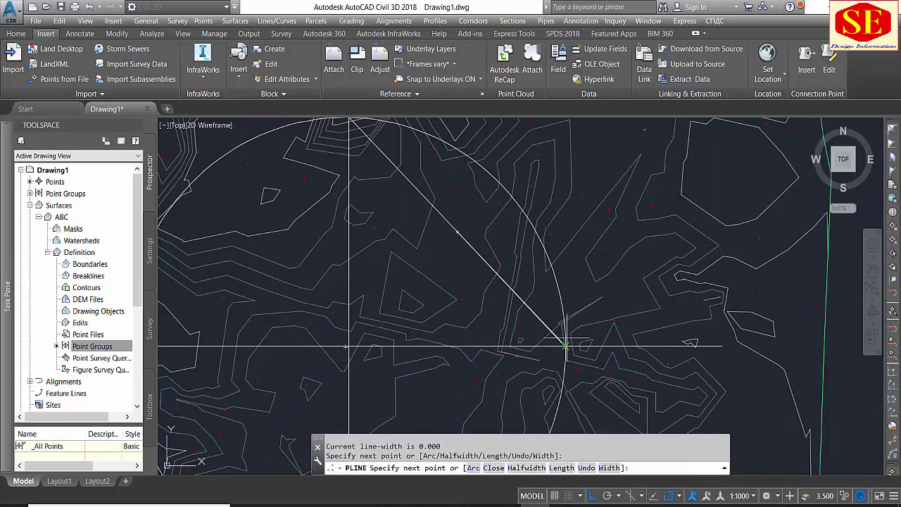
scroll(565, 345, down, 5)
scroll(486, 348, up, 4)
scroll(468, 360, up, 3)
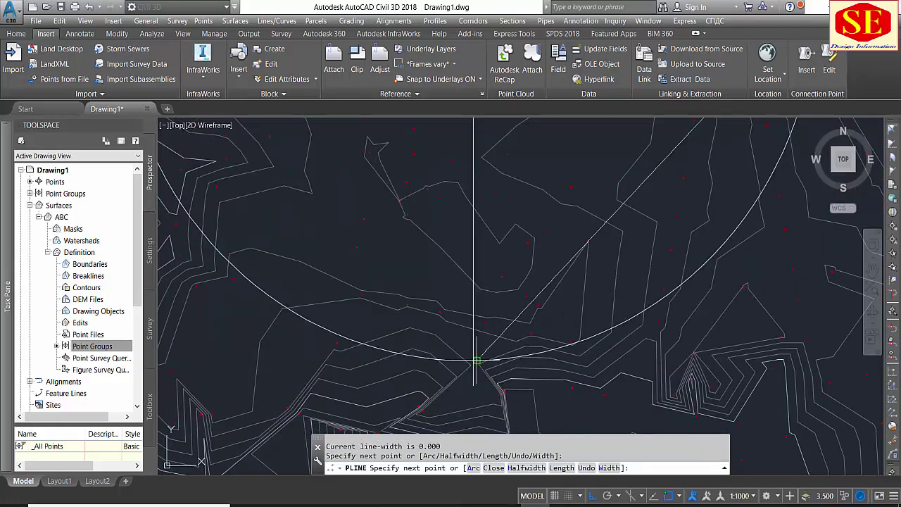
scroll(472, 356, up, 3)
click(469, 358)
Place the last vertex, close the polyline into a diamond, and select the circle.
scroll(572, 326, down, 3)
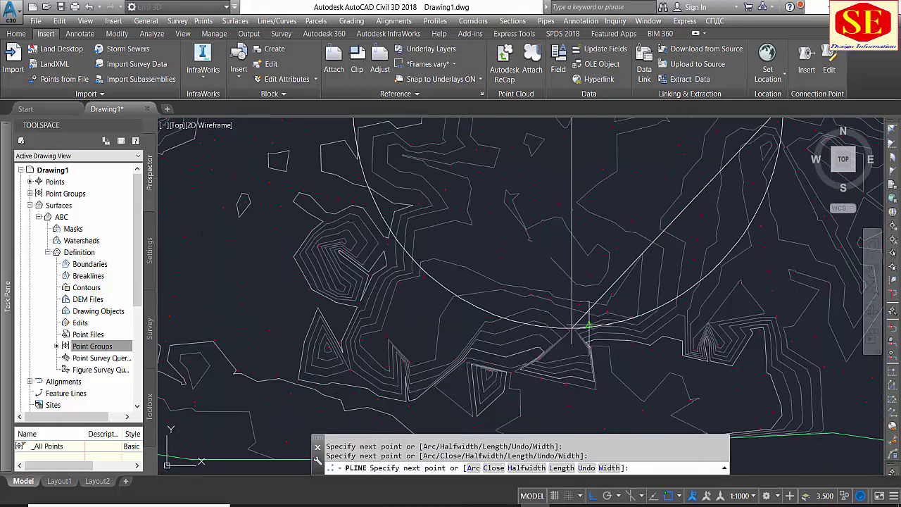
scroll(422, 275, up, 3)
scroll(454, 253, up, 3)
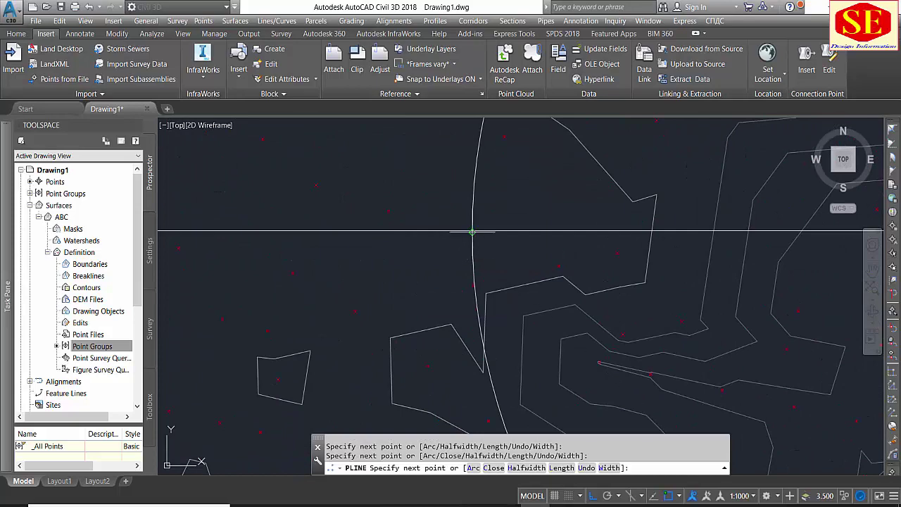
click(472, 231)
scroll(428, 306, down, 3)
scroll(493, 232, down, 5)
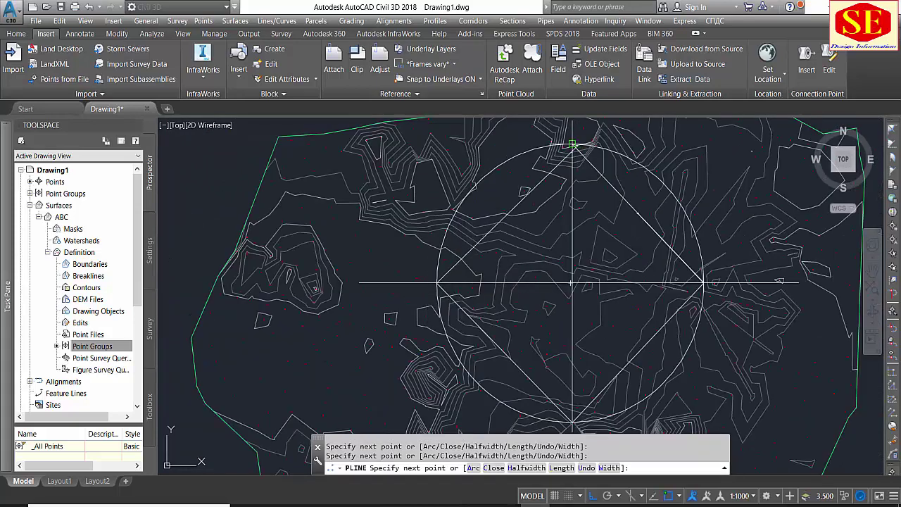
scroll(583, 161, up, 3)
key(ctrl+z)
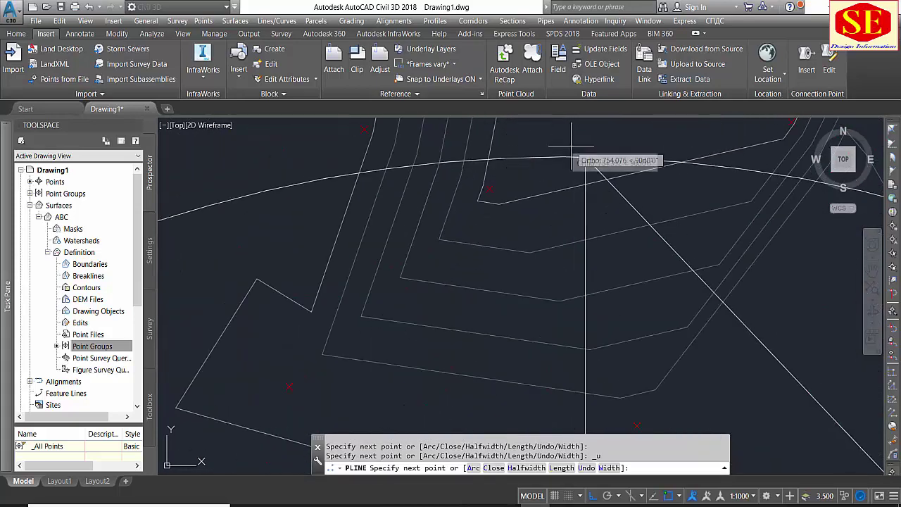
scroll(586, 163, up, 3)
click(586, 163)
scroll(586, 164, down, 2)
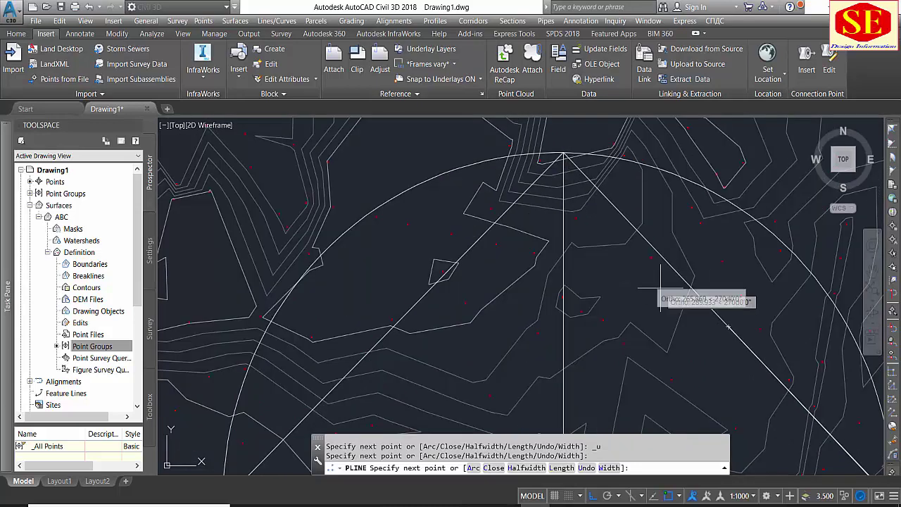
text(c)
key(Return)
scroll(702, 260, down, 3)
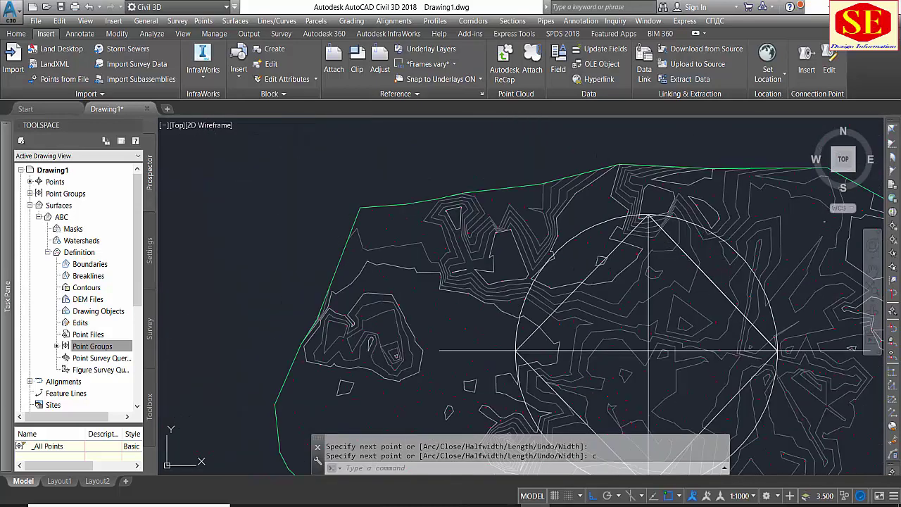
scroll(648, 233, down, 4)
key(Escape)
scroll(641, 237, up, 2)
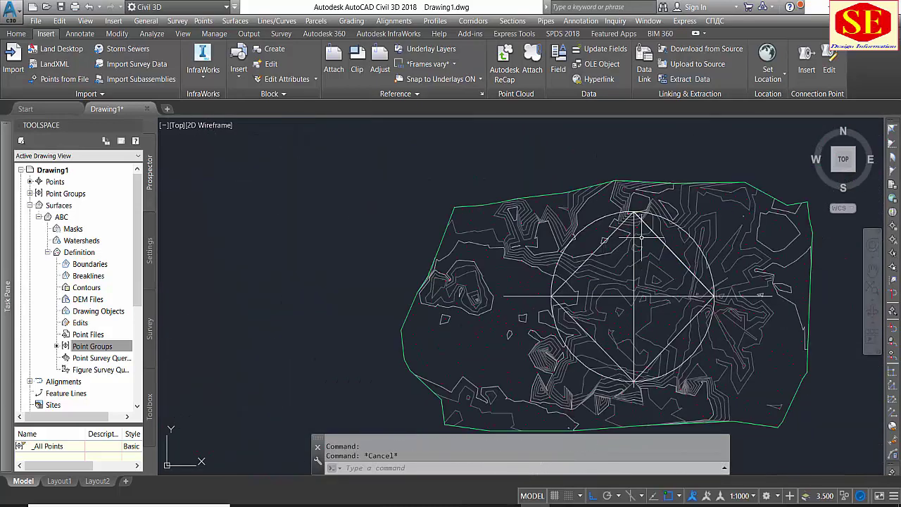
click(691, 240)
Erase the selected circle with E and re-centre the view on the diamond.
text(e)
key(Return)
middle_drag(701, 293, 642, 271)
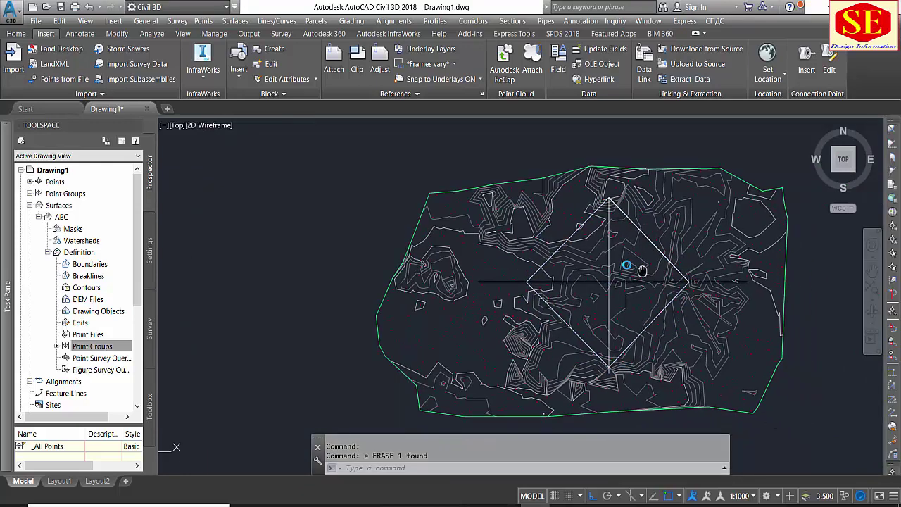
middle_drag(604, 294, 535, 290)
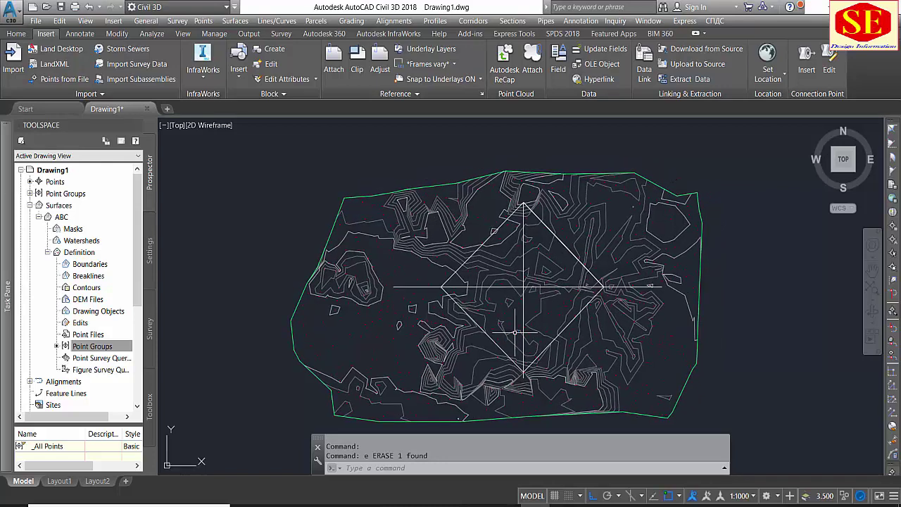
scroll(548, 311, up, 2)
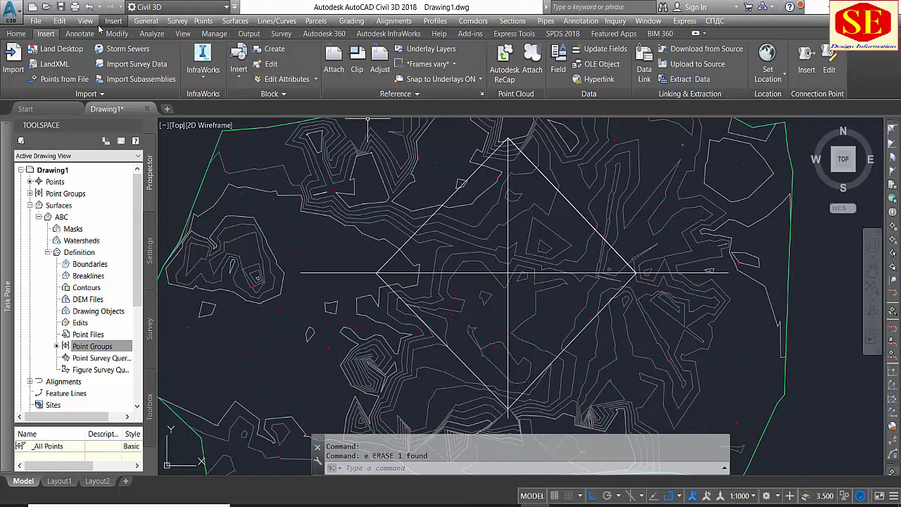
Create an alignment from the horizontal line using the _All Labels label set.
click(18, 35)
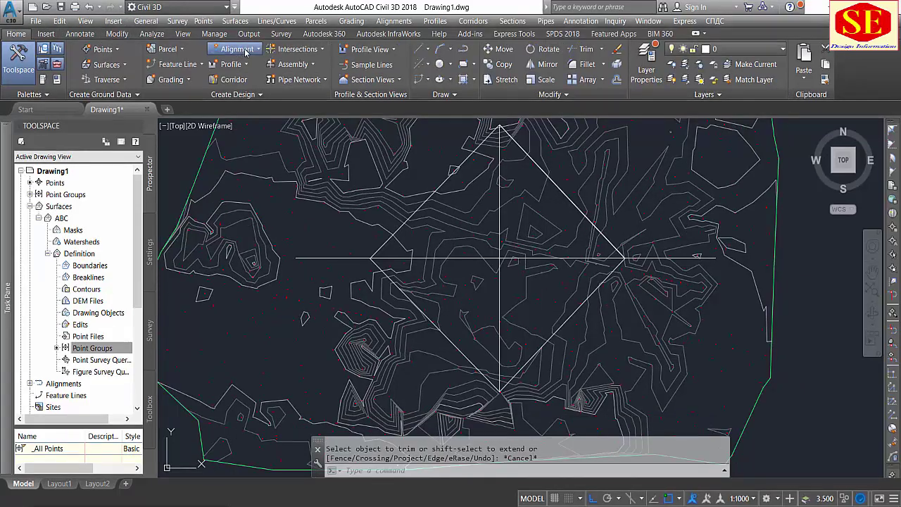
click(245, 53)
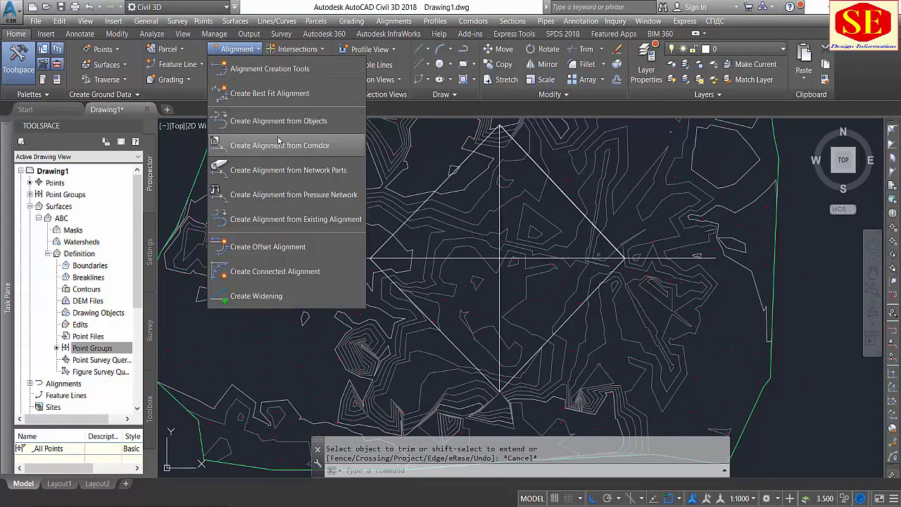
click(301, 117)
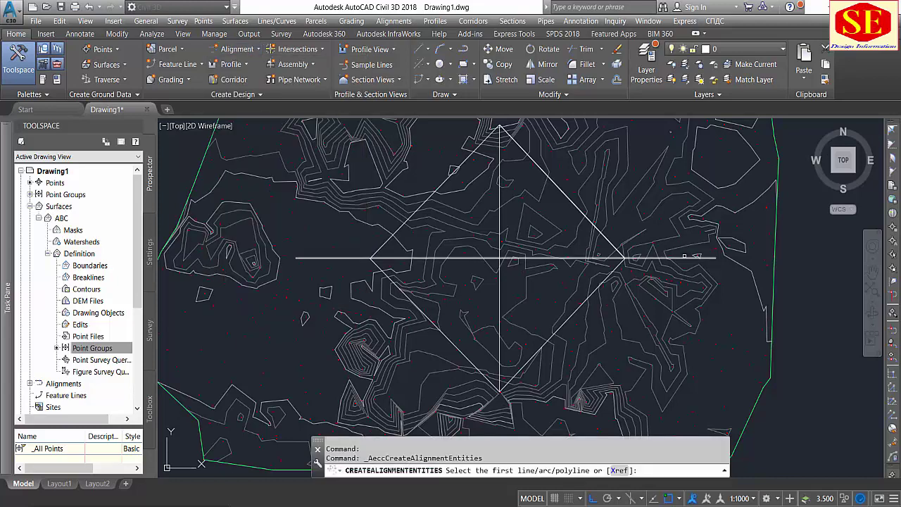
click(683, 258)
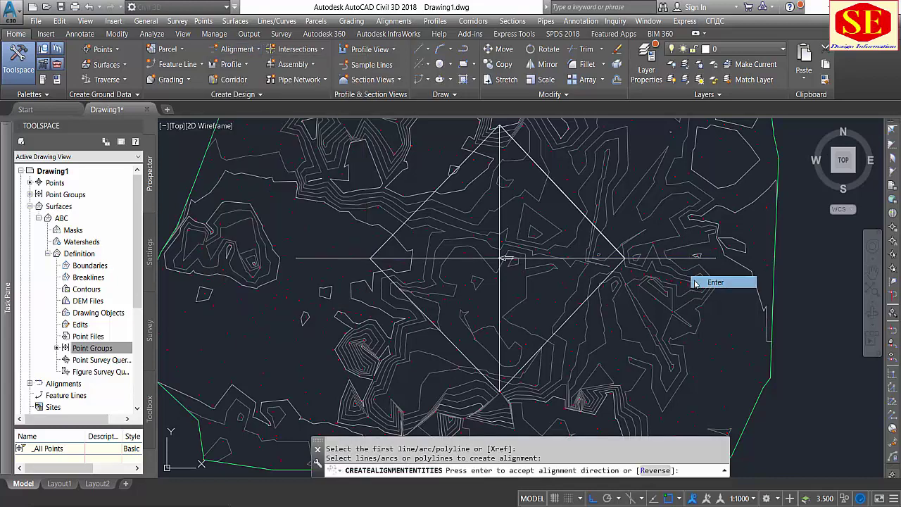
key(Return)
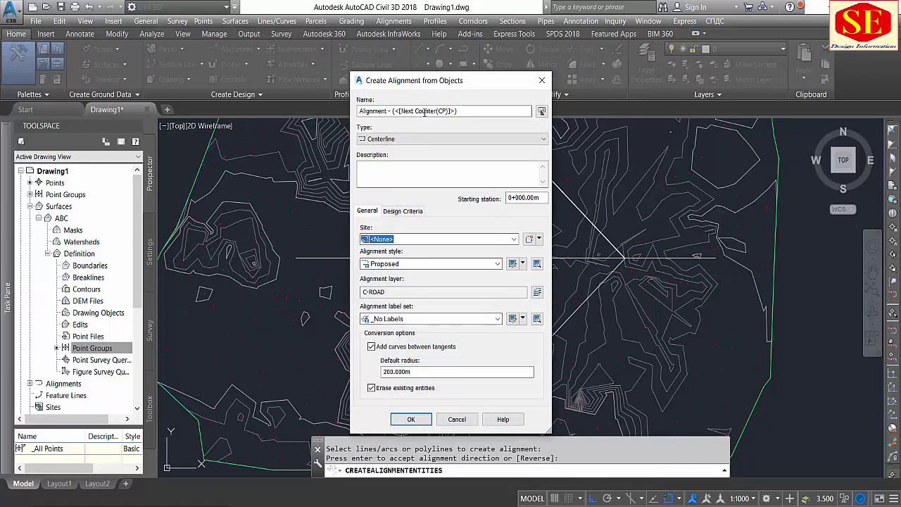
click(425, 112)
drag(456, 111, 286, 98)
text(E)
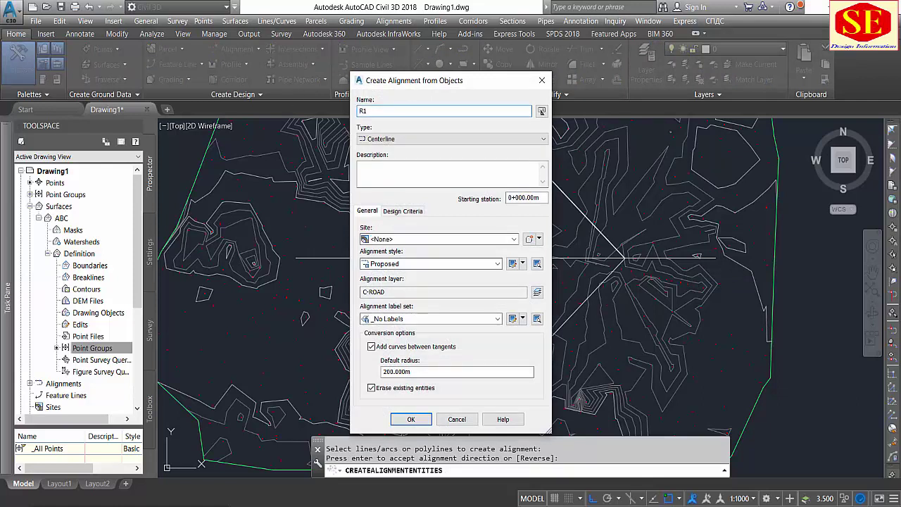
click(430, 319)
click(393, 340)
click(413, 419)
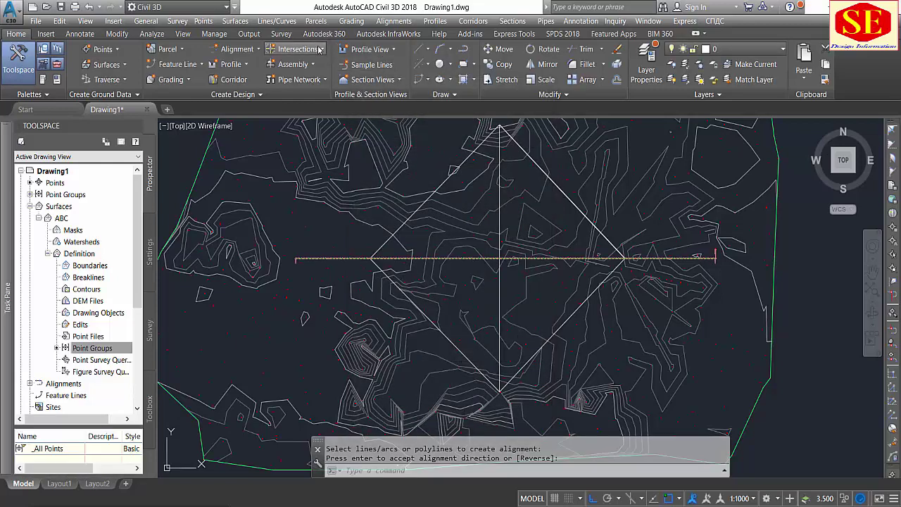
Create alignment R1 from the vertical line.
click(308, 49)
click(237, 50)
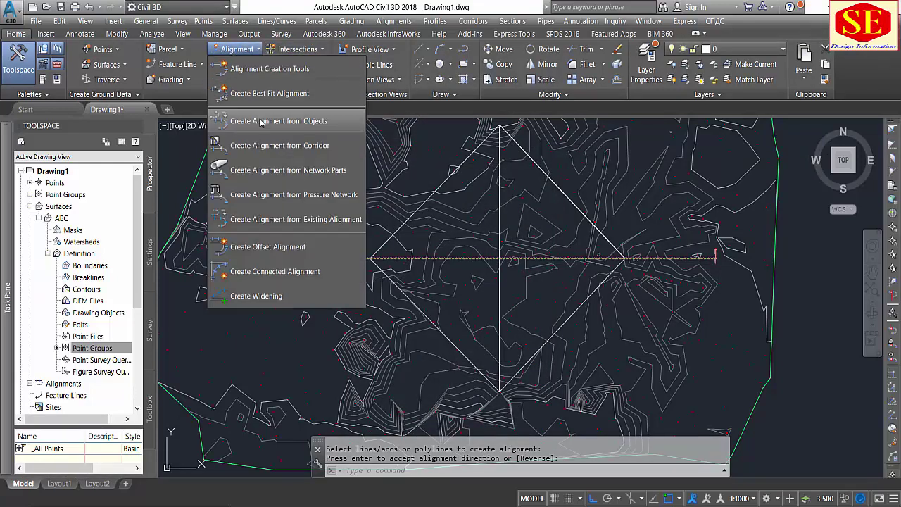
click(262, 122)
click(500, 177)
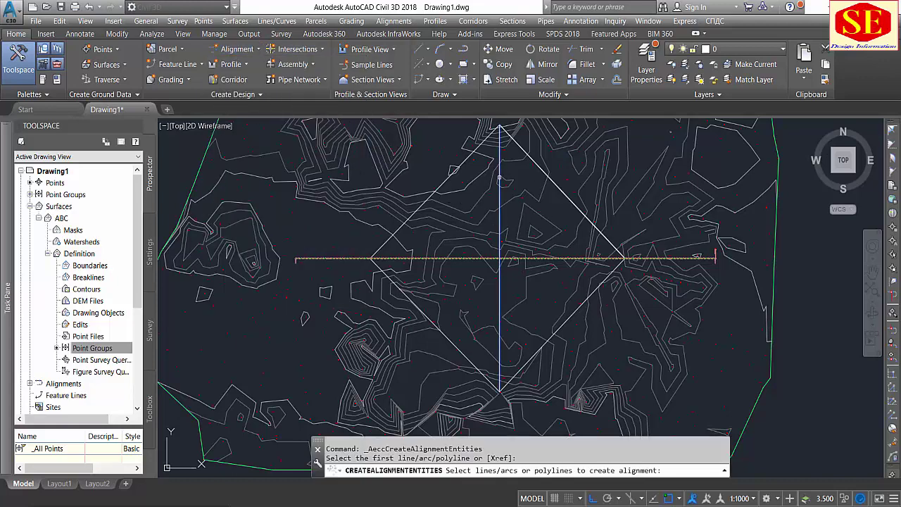
right_click(499, 177)
click(519, 185)
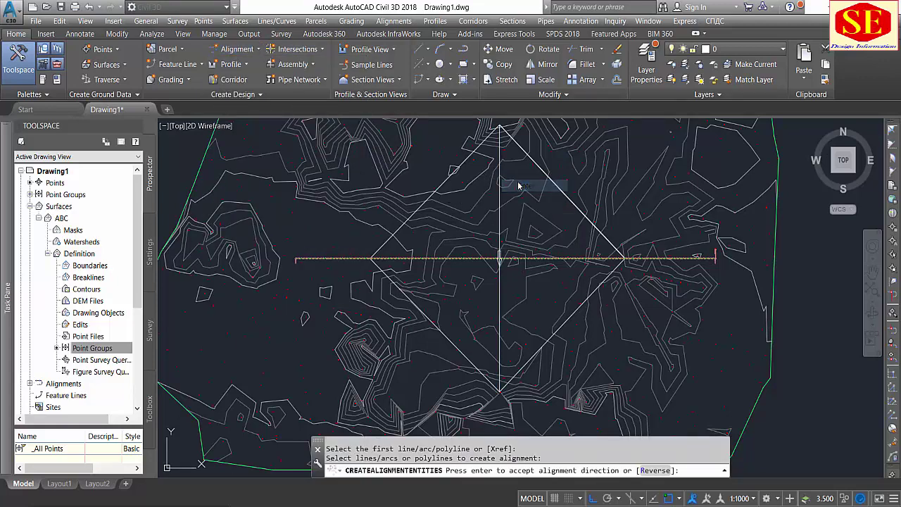
text(R1)
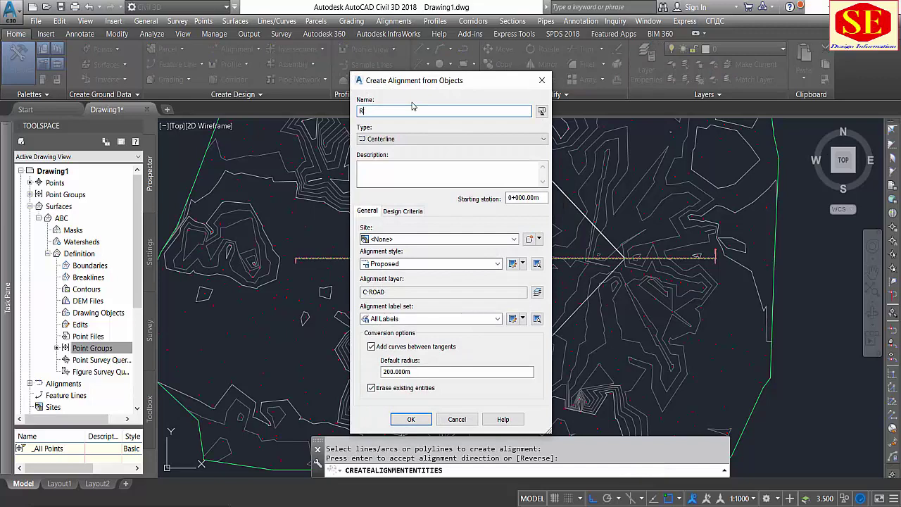
click(411, 419)
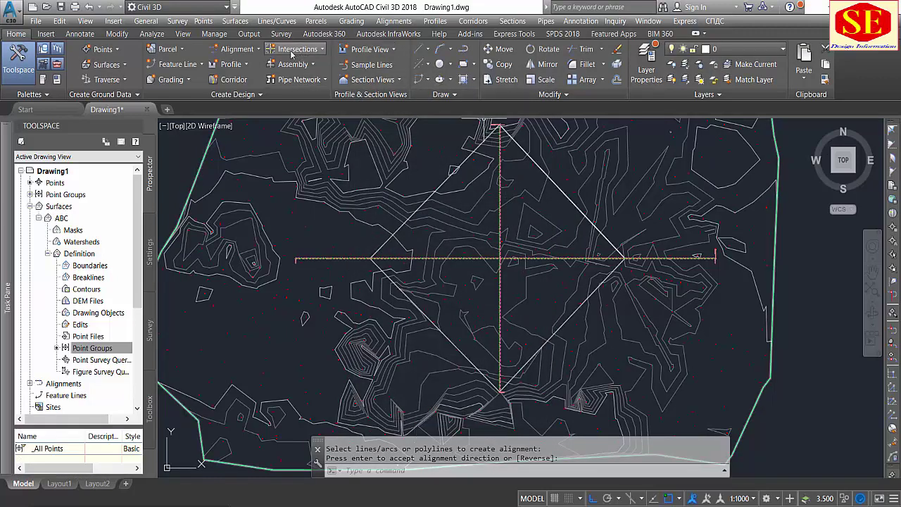
Create alignment R3 from the diamond polyline with 200 m curves between tangents, then select it.
click(258, 49)
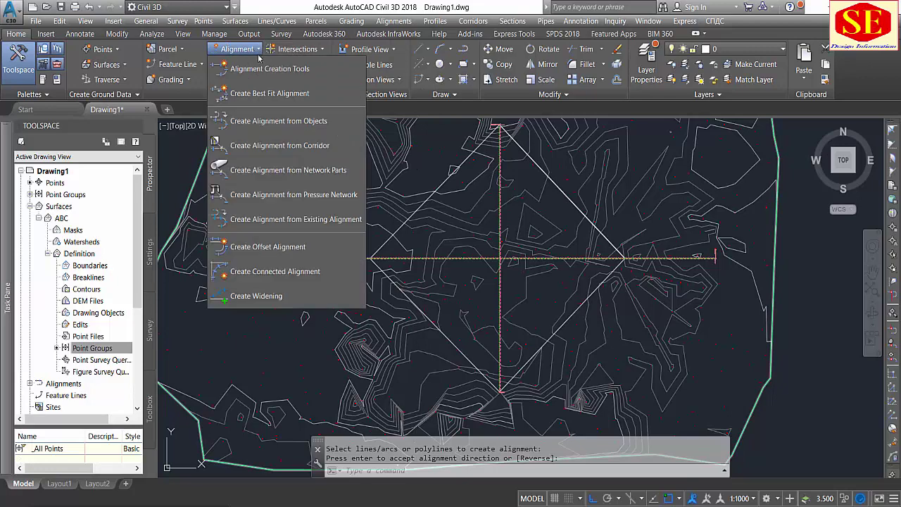
click(266, 121)
click(554, 185)
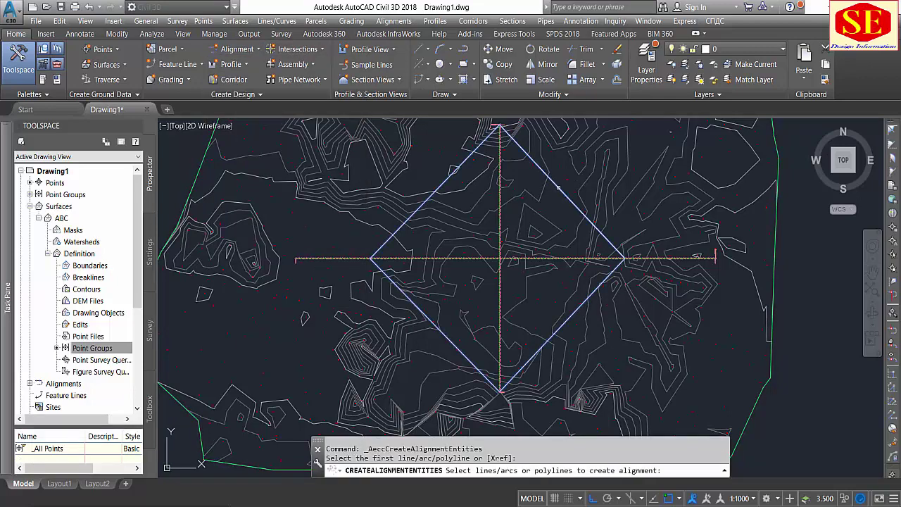
key(Return)
key(Return)
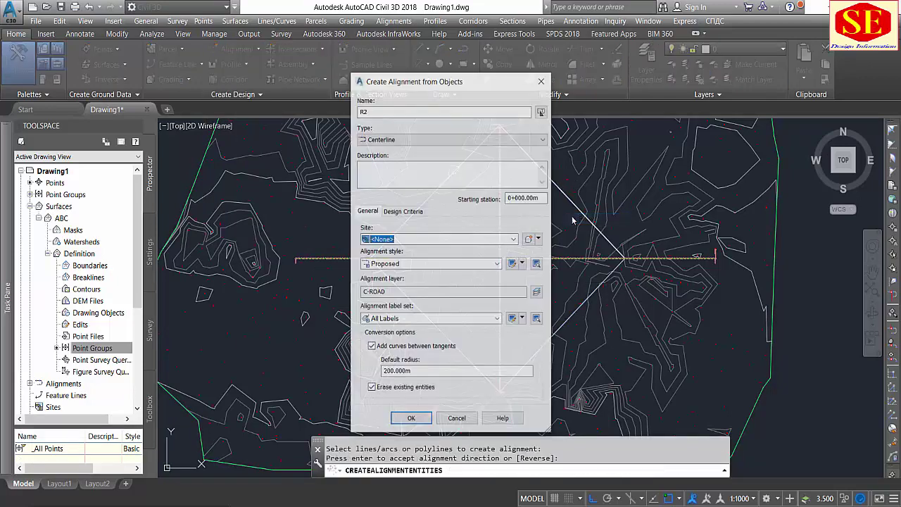
click(384, 112)
text(3)
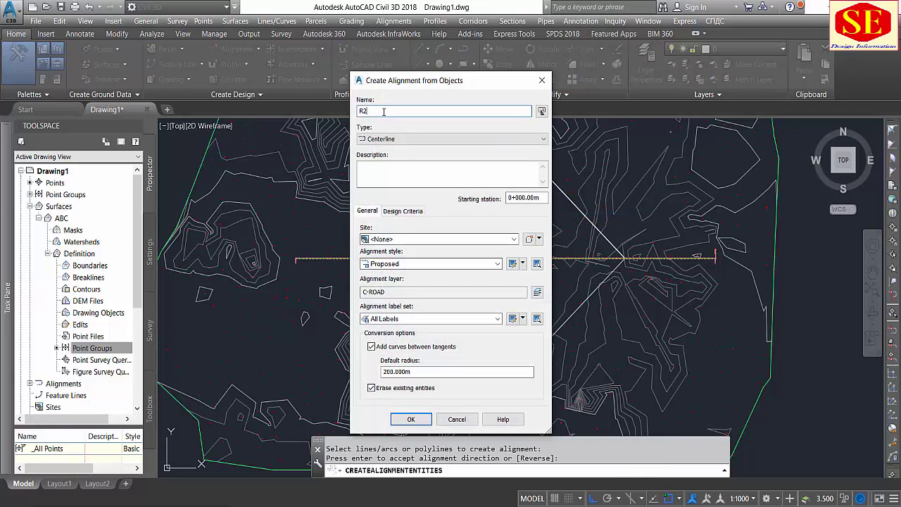
click(410, 371)
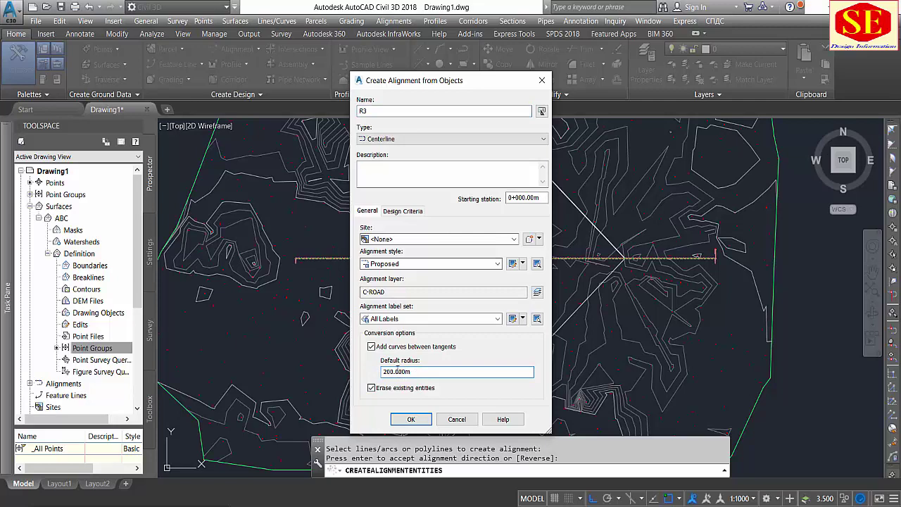
click(413, 421)
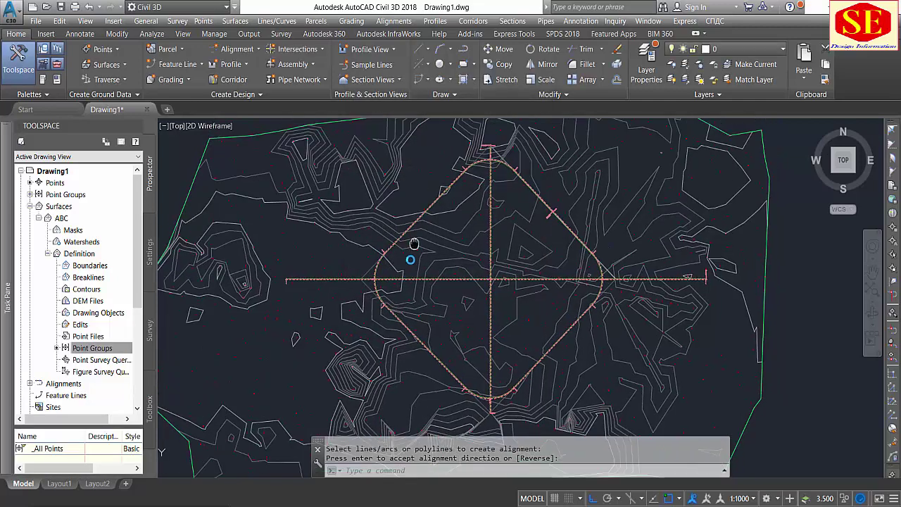
scroll(436, 211, down, 3)
scroll(539, 241, up, 3)
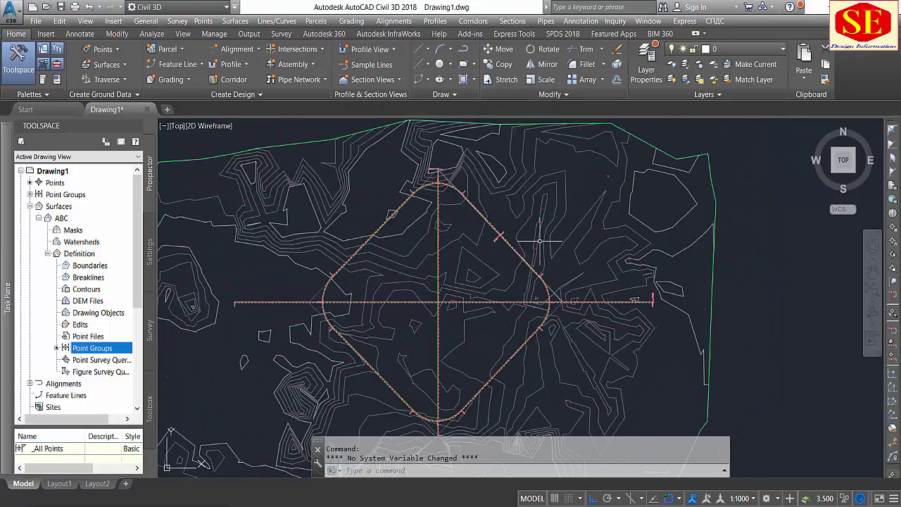
scroll(445, 183, up, 2)
click(442, 184)
Select alignment R3 and open its segment table in the Alignment Grid View.
scroll(433, 176, up, 2)
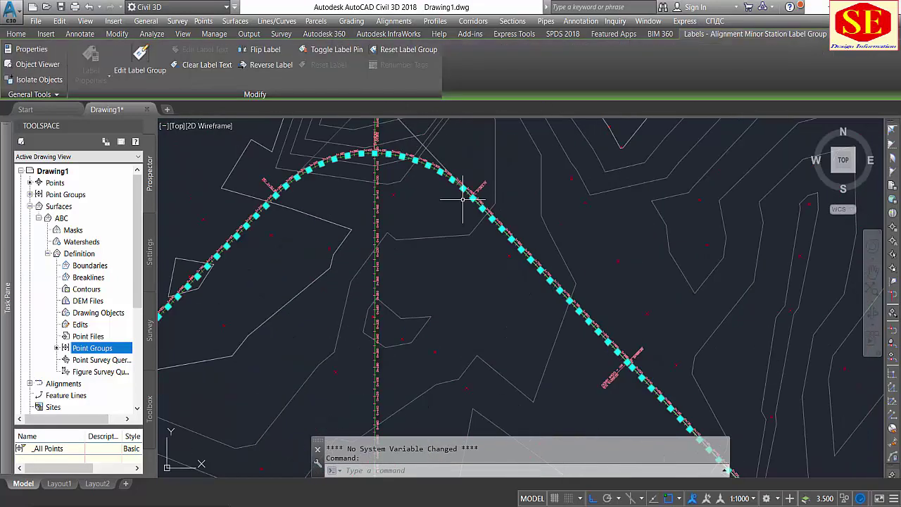
key(Escape)
click(419, 162)
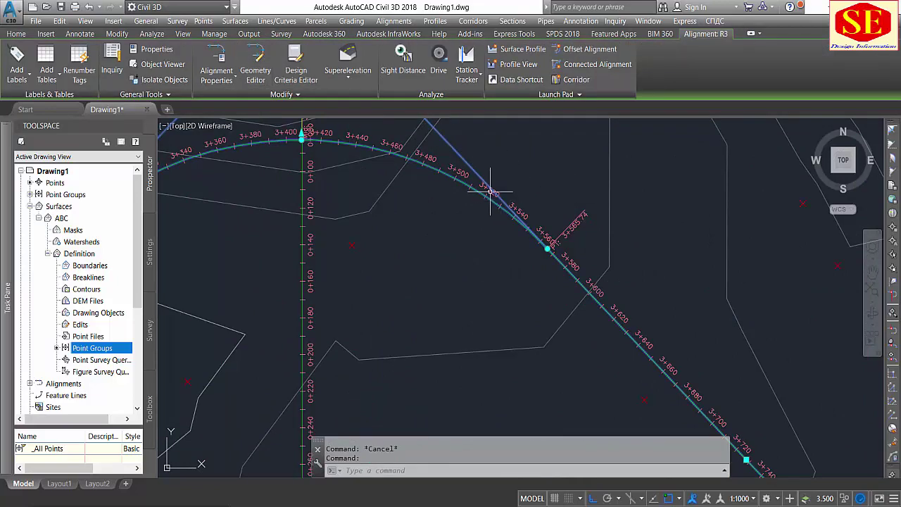
click(258, 76)
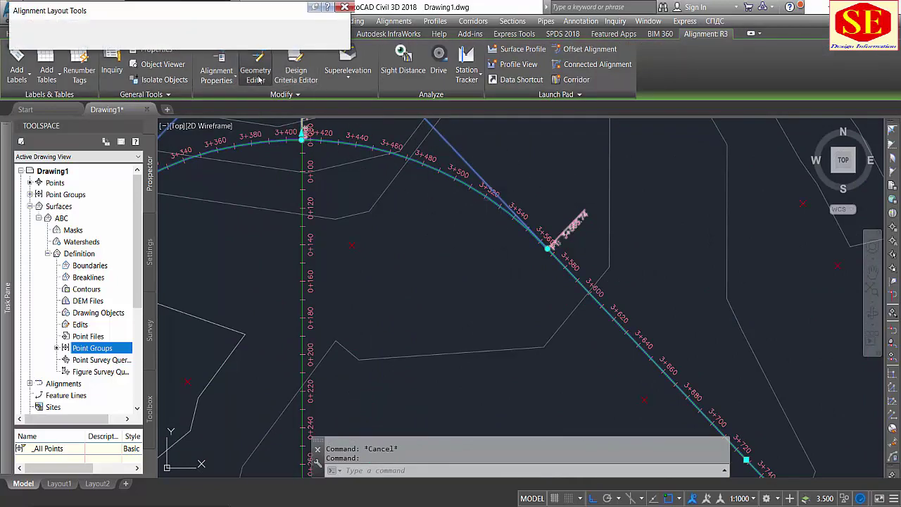
drag(237, 12, 240, 89)
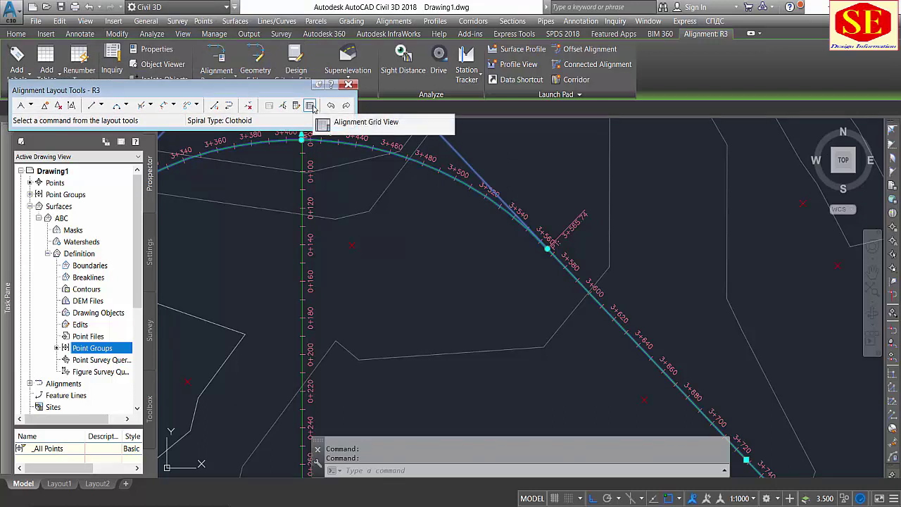
click(311, 106)
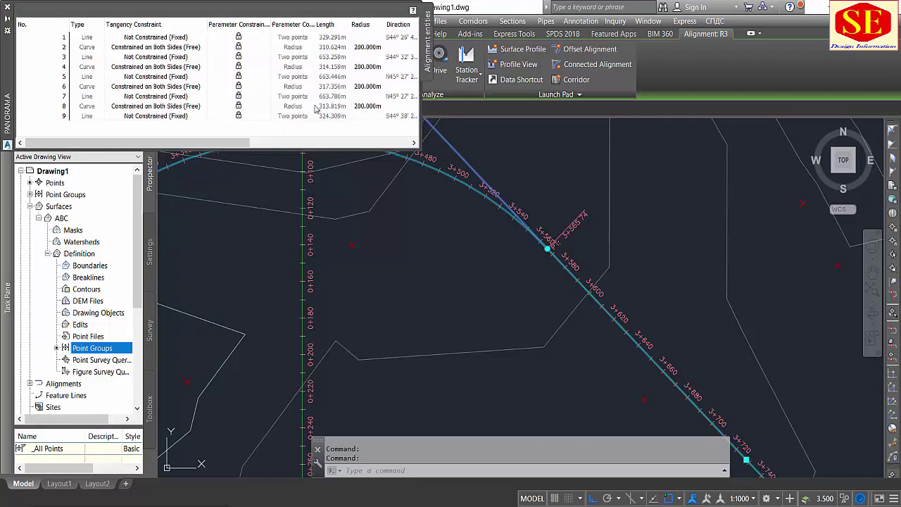
click(368, 48)
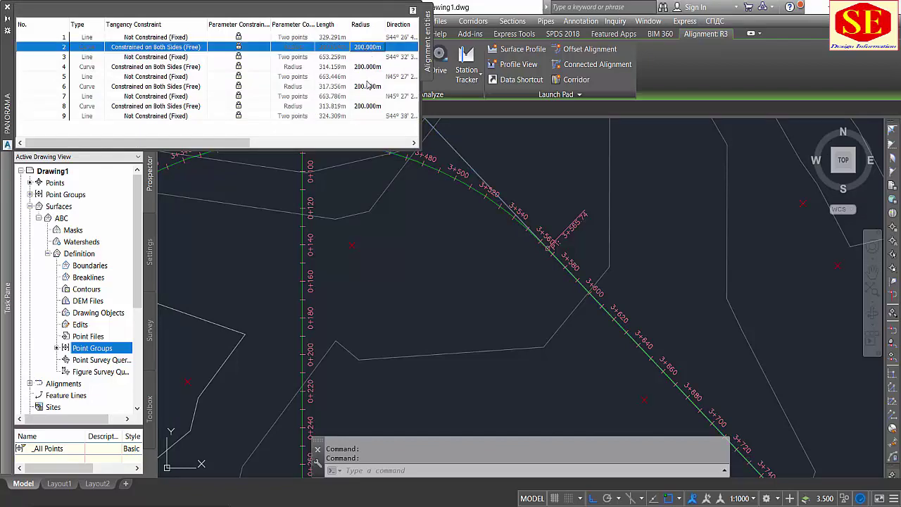
click(366, 68)
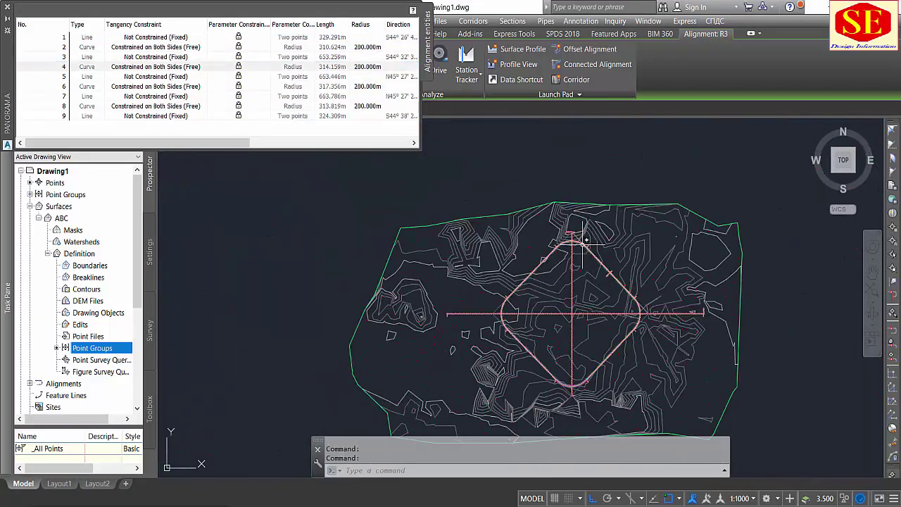
click(372, 96)
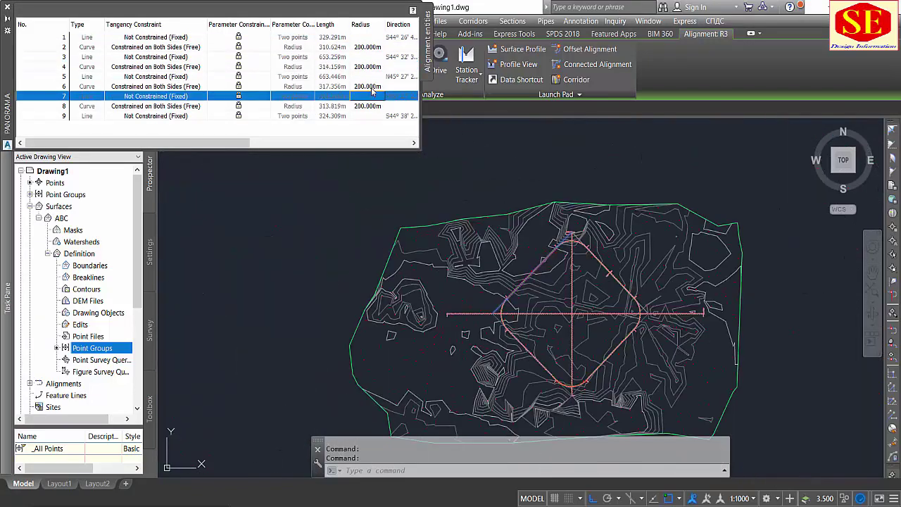
click(371, 86)
click(372, 107)
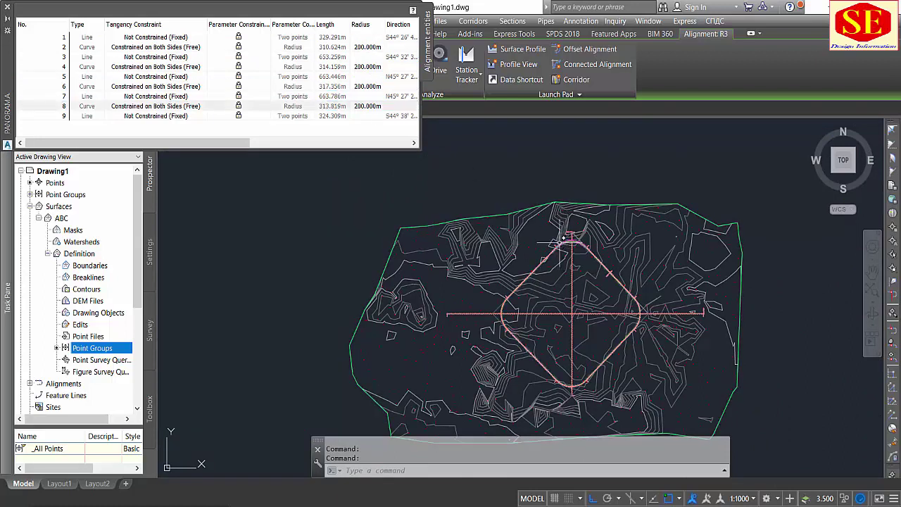
click(368, 47)
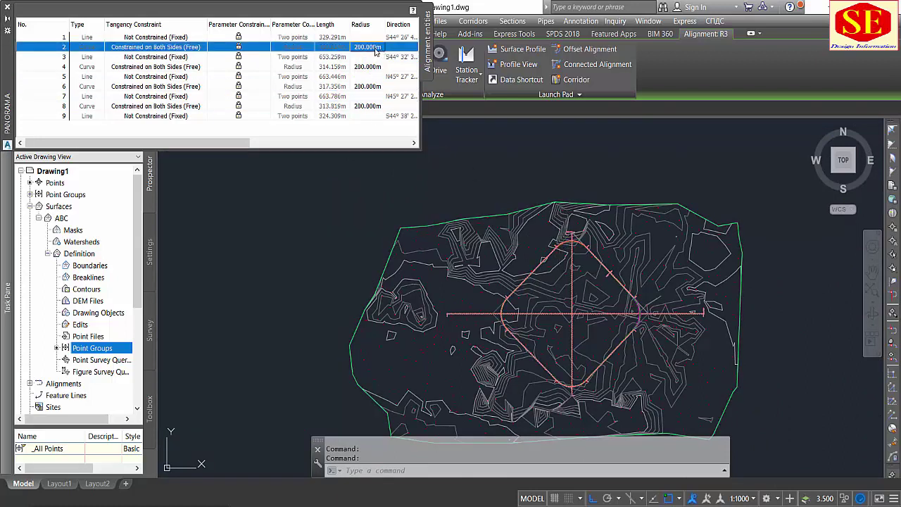
Set the radius of curves 2, 4, 6 and 8 to 500 m.
click(376, 47)
text(500)
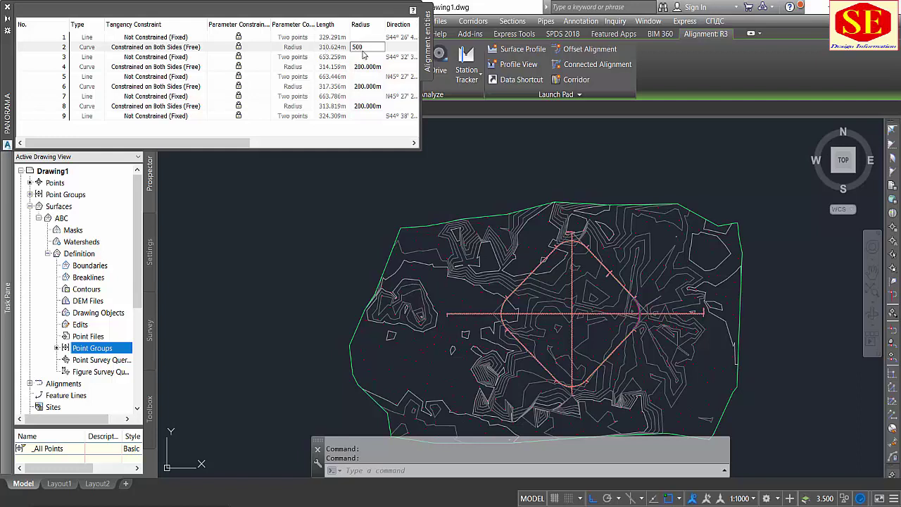
key(Return)
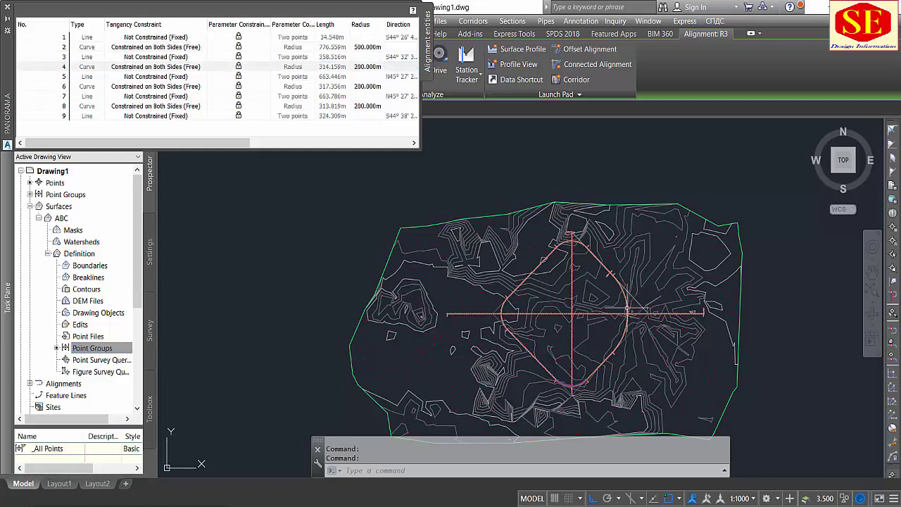
click(356, 66)
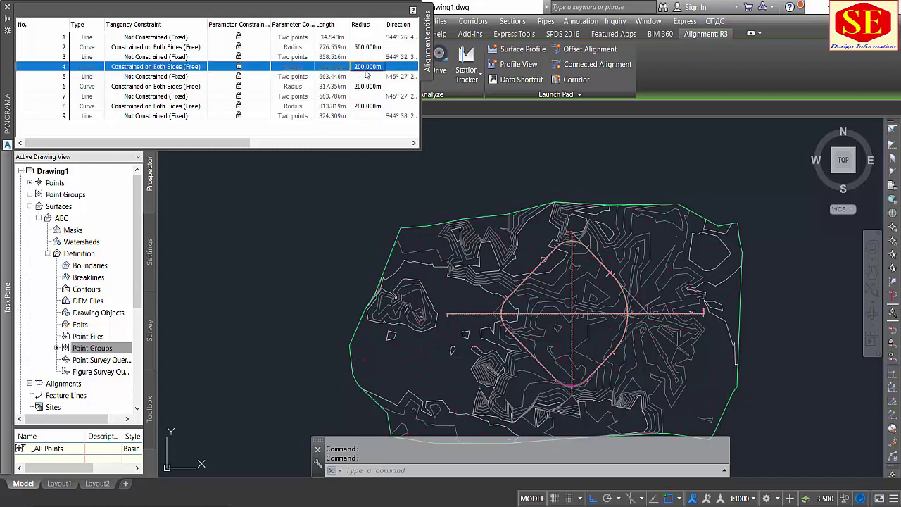
click(380, 66)
text(500)
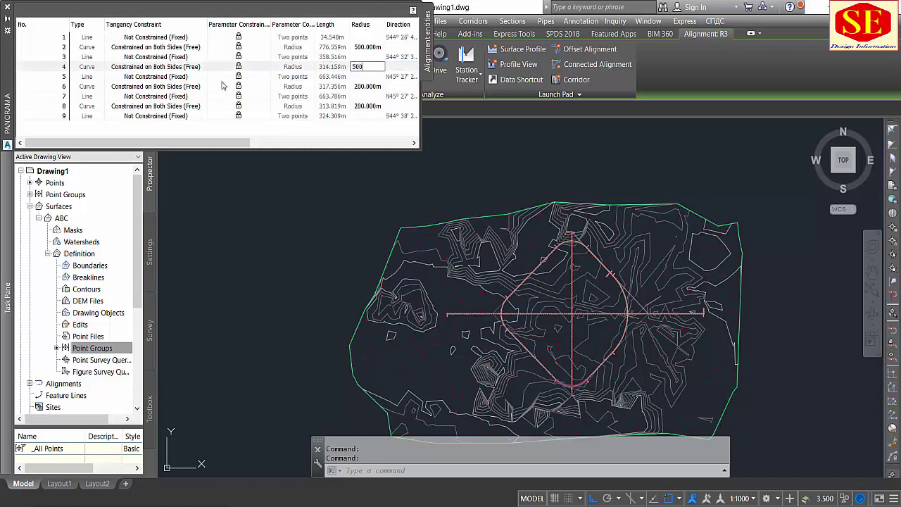
key(Return)
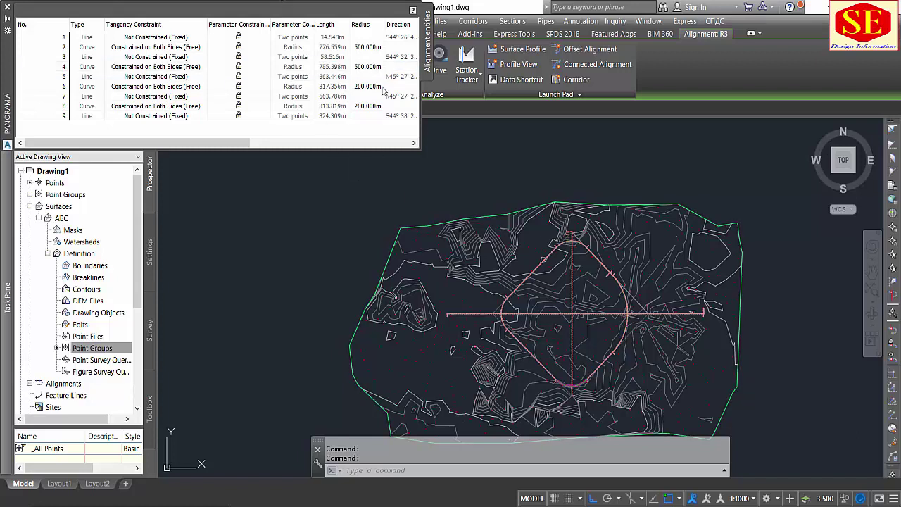
click(381, 86)
click(381, 86)
text(500)
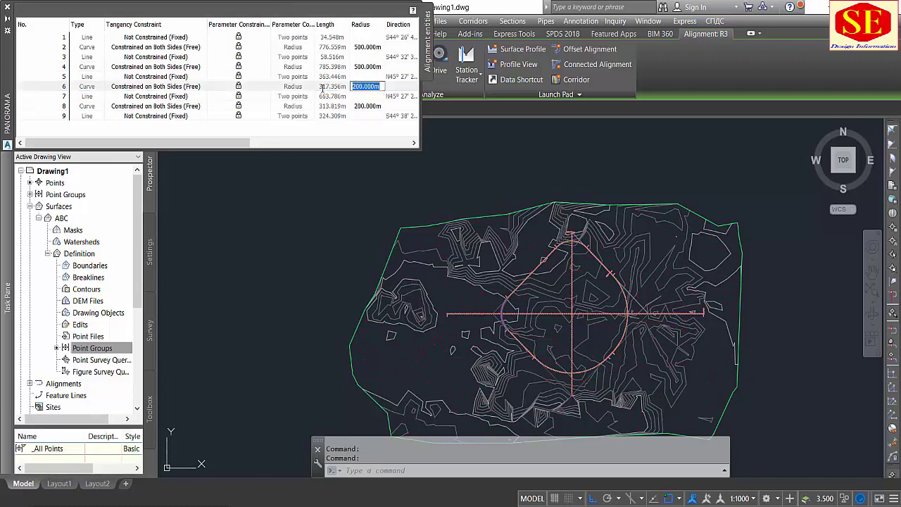
key(Return)
click(380, 105)
click(381, 105)
text(500)
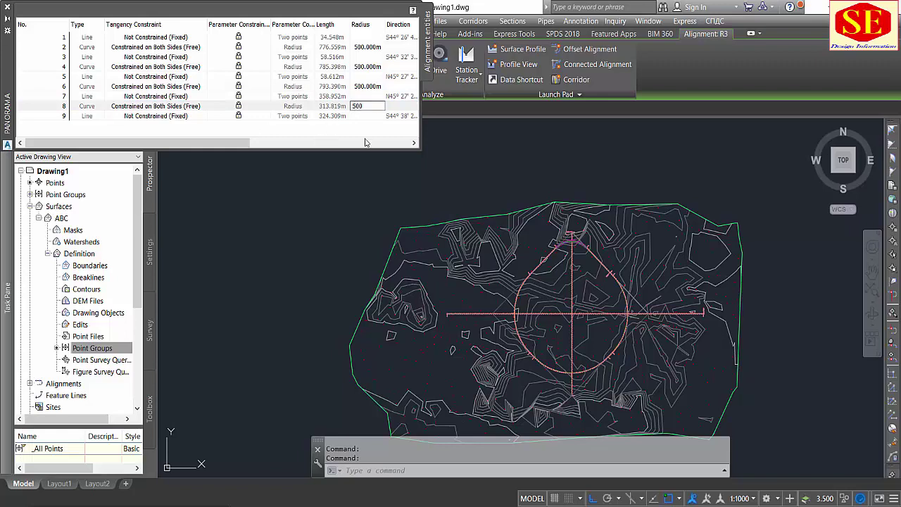
key(Return)
Close the Panorama table and the Alignment Layout Tools toolbar.
scroll(614, 303, up, 4)
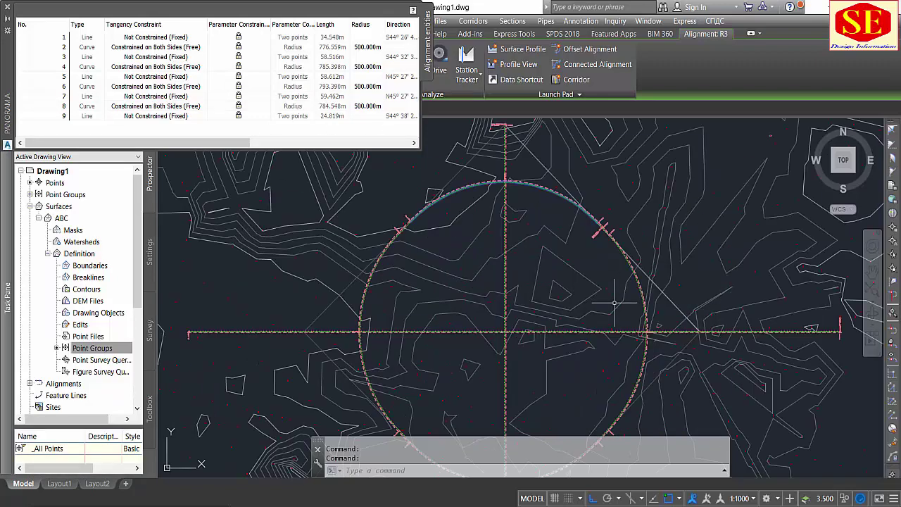
scroll(584, 230, up, 3)
scroll(584, 230, up, 2)
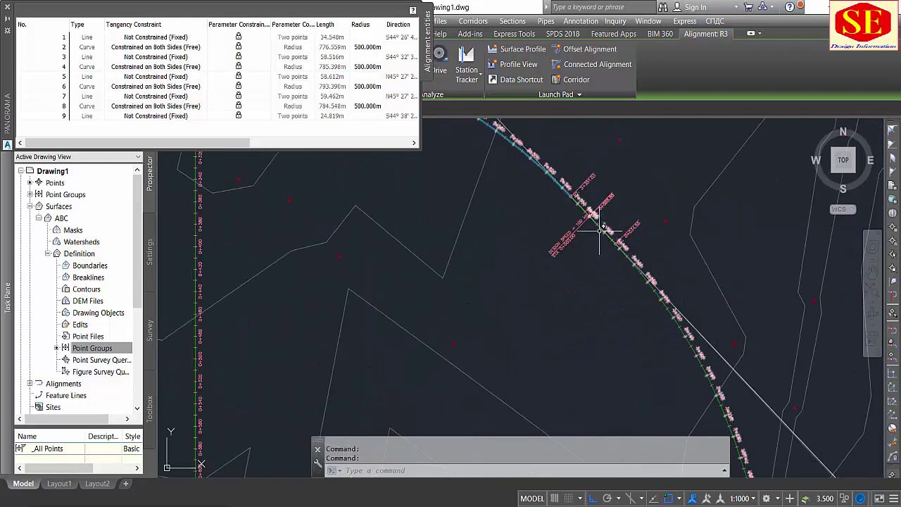
scroll(606, 240, down, 5)
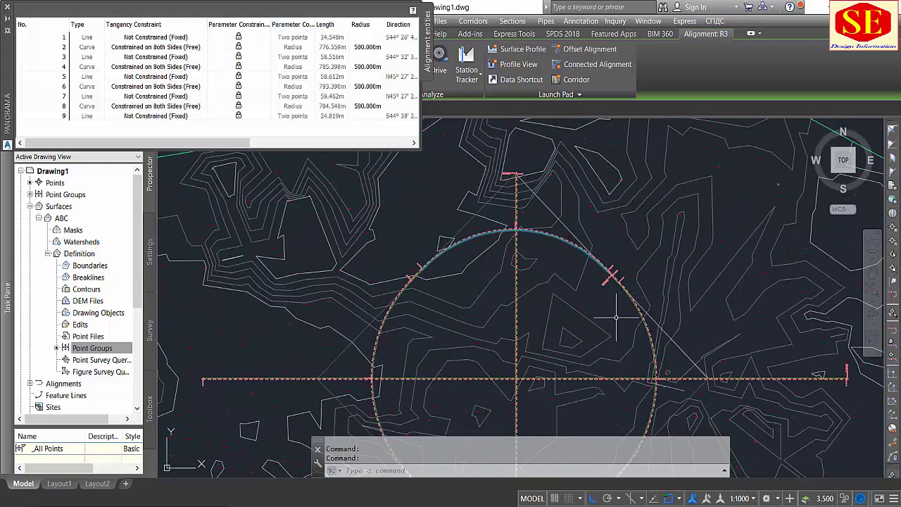
key(Escape)
scroll(660, 246, down, 1)
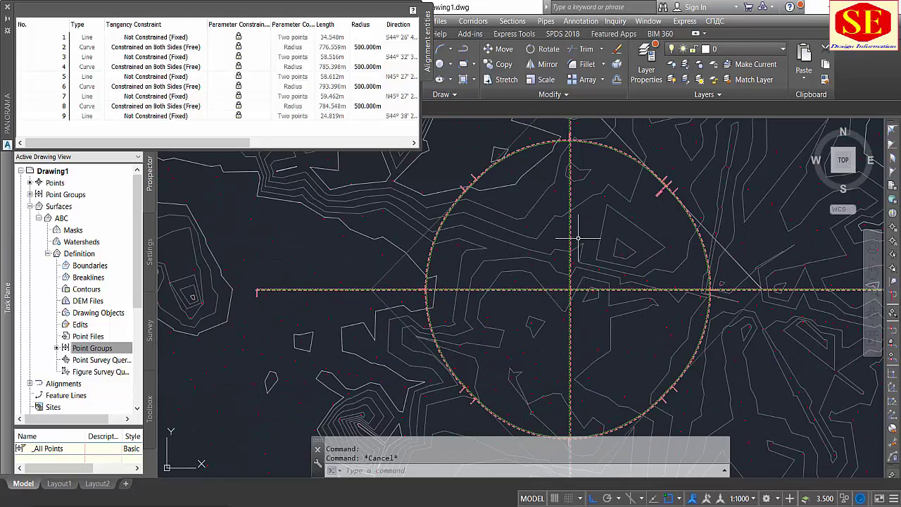
scroll(649, 307, down, 2)
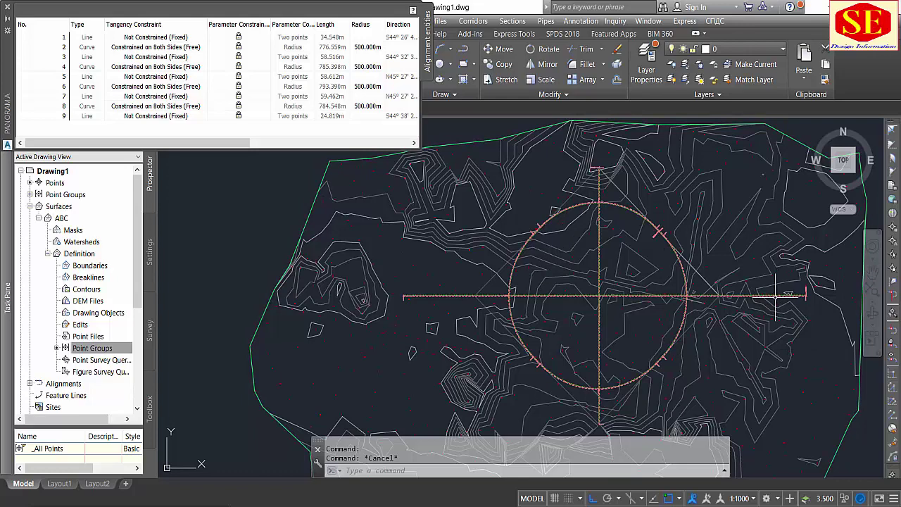
click(9, 7)
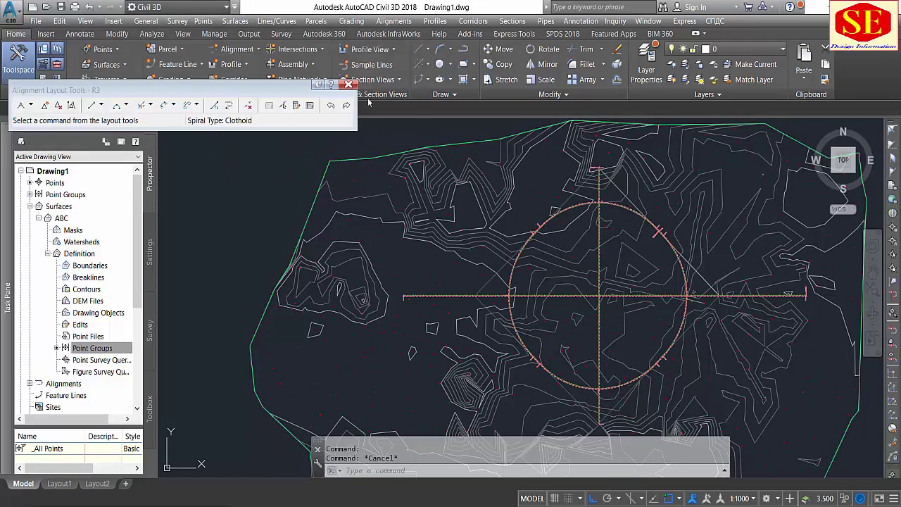
click(347, 83)
Start a circle centred where alignments R1 and R2 cross.
mouse_move(599, 255)
middle_down()
mouse_move(514, 201)
mouse_move(519, 259)
middle_up()
scroll(526, 264, up, 2)
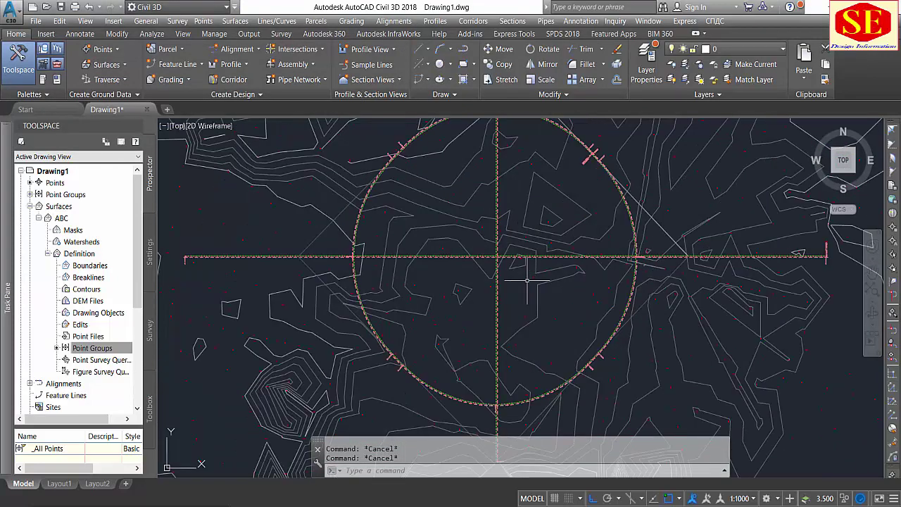
text(c)
key(Return)
scroll(479, 251, up, 3)
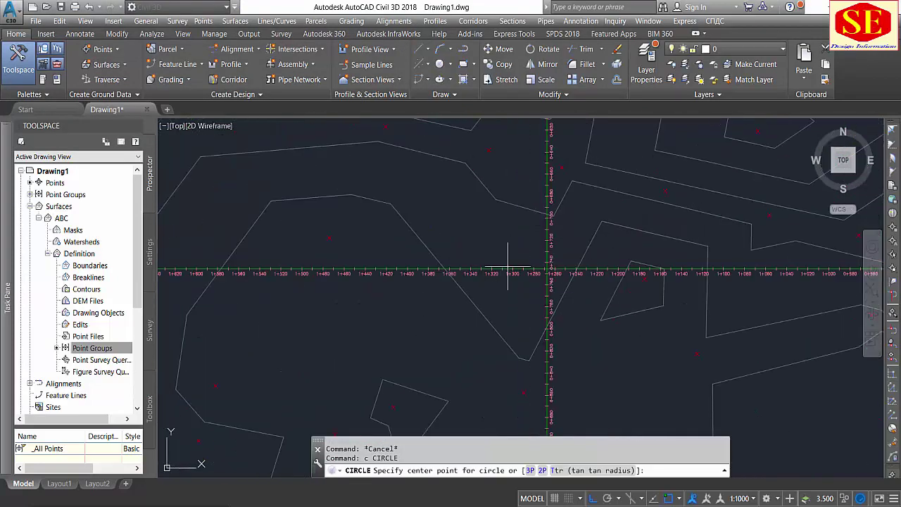
scroll(549, 272, up, 2)
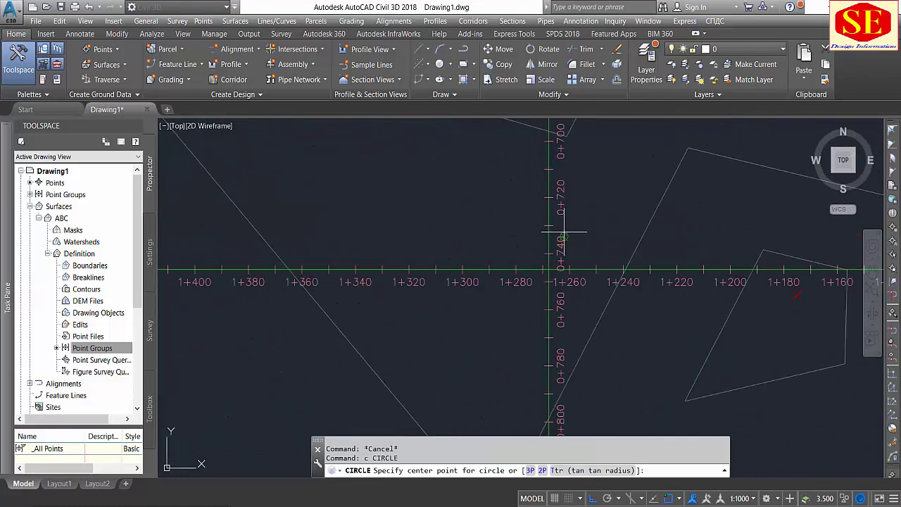
click(550, 271)
scroll(549, 271, down, 3)
scroll(550, 271, down, 3)
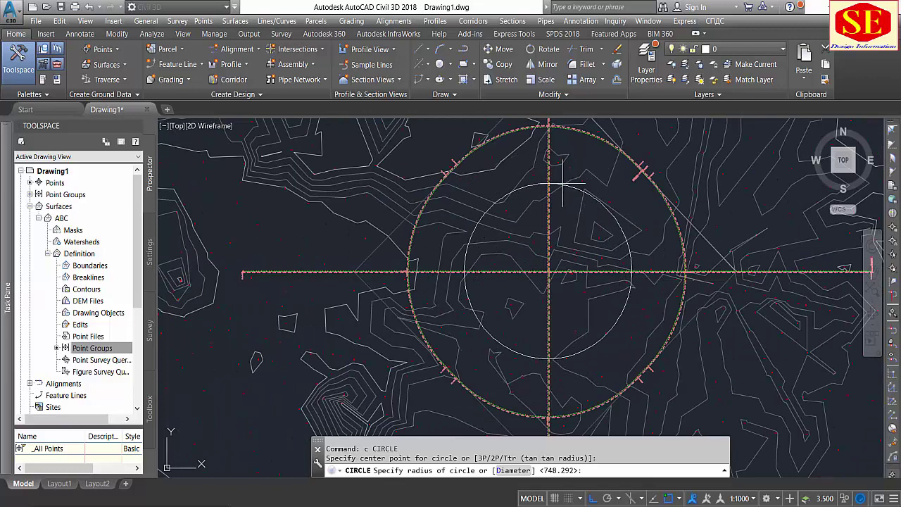
End the circle command and draw a line from the inner circle's top to the alignment near 0+880.
scroll(505, 324, up, 1)
scroll(506, 325, down, 1)
key(Escape)
key(Escape)
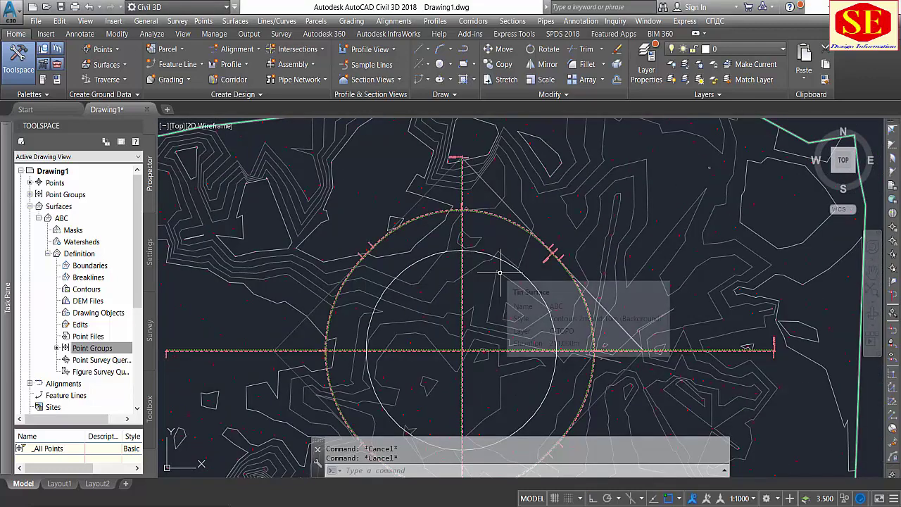
text(l)
key(Return)
scroll(461, 248, up, 5)
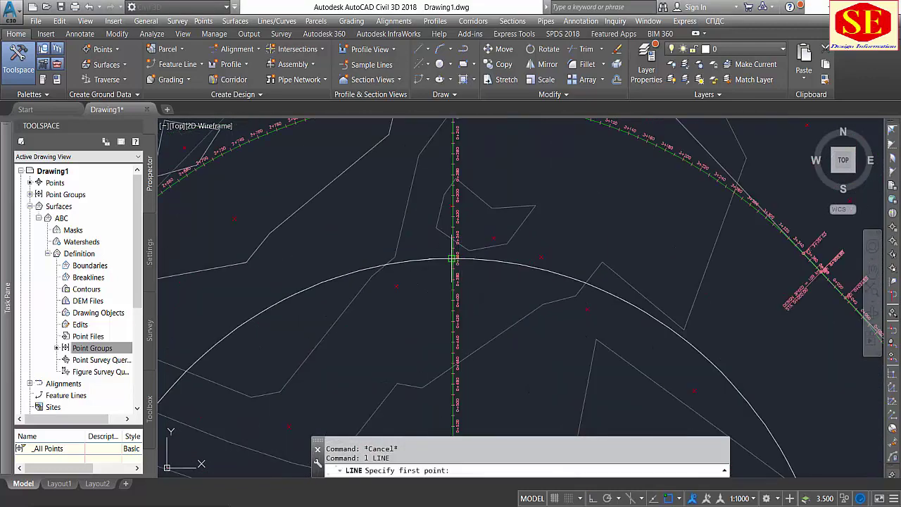
scroll(453, 259, up, 3)
click(455, 259)
scroll(453, 271, down, 5)
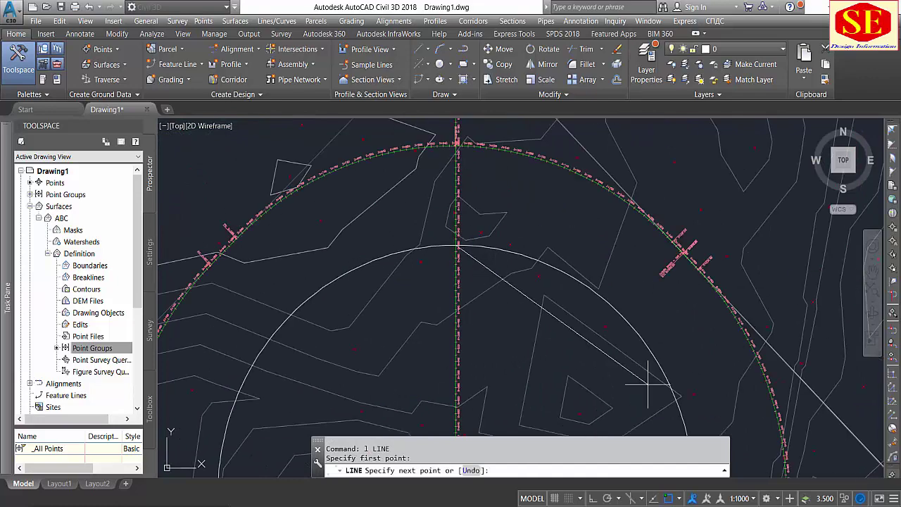
scroll(573, 301, up, 5)
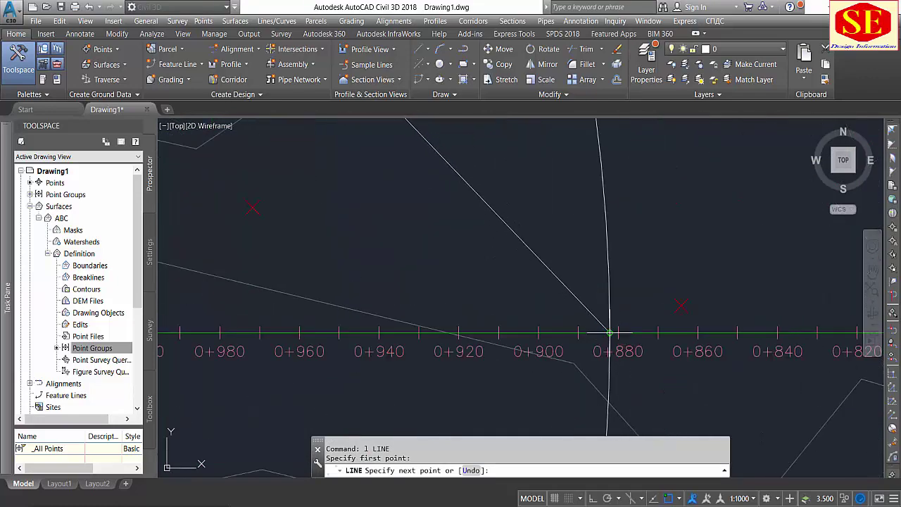
click(607, 332)
key(Escape)
Grip-stretch the line endpoints onto the alignment near 0+880 and onto the vertical line.
scroll(646, 242, down, 5)
scroll(646, 242, up, 3)
click(637, 260)
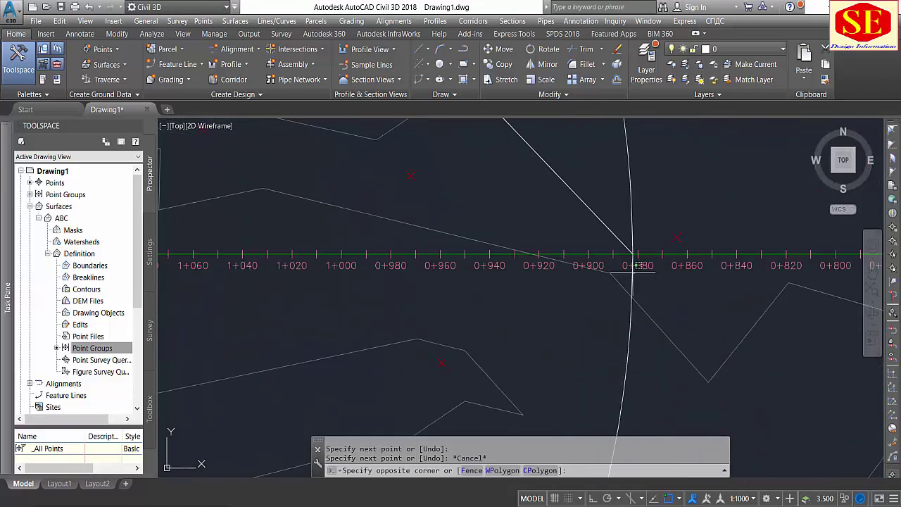
scroll(630, 254, up, 3)
click(626, 259)
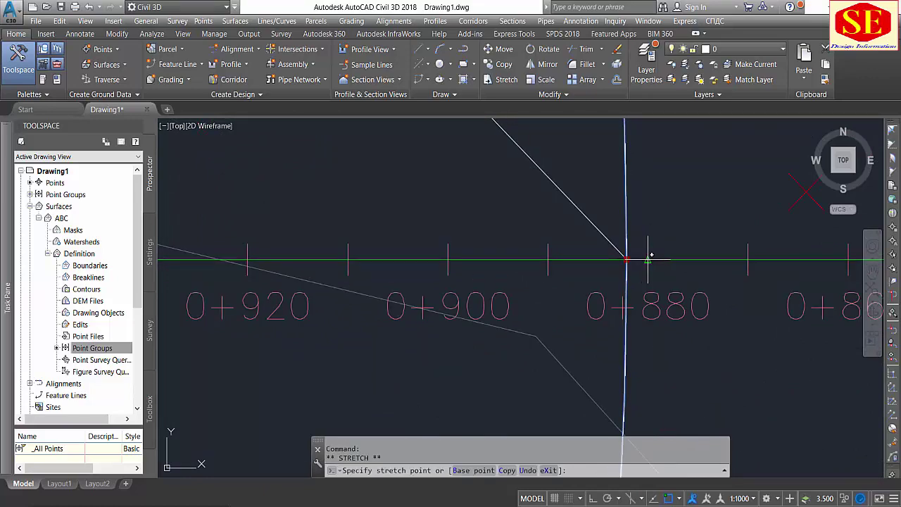
click(648, 260)
click(623, 254)
click(626, 259)
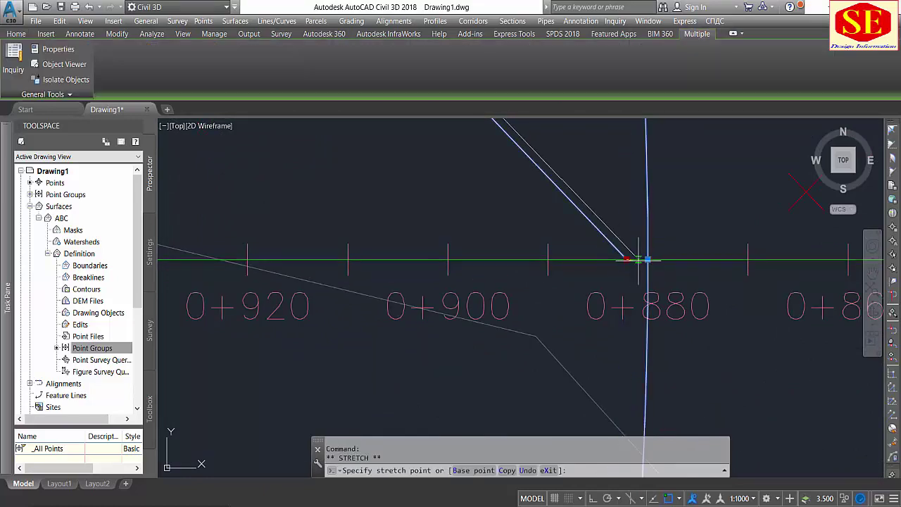
scroll(655, 268, down, 3)
scroll(655, 267, down, 5)
key(Escape)
key(Escape)
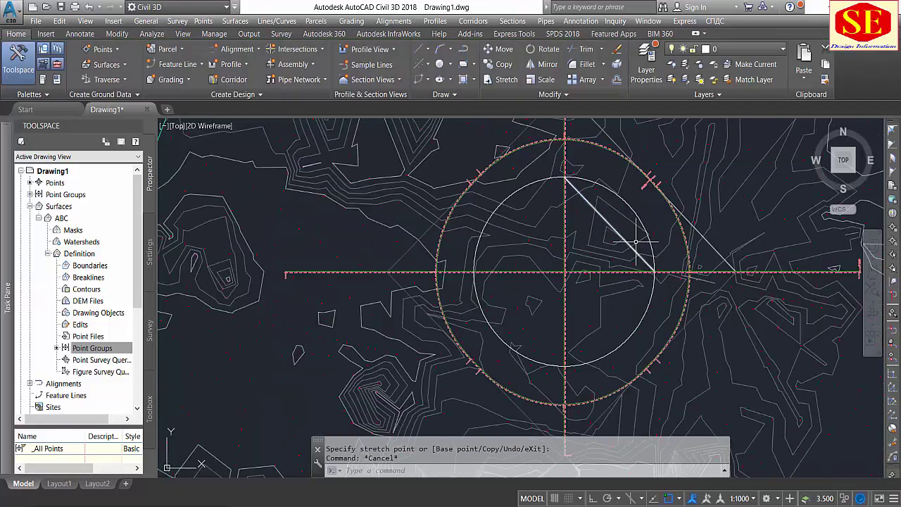
Select the curve near station 1+660 and pick its endpoint at the alignment, then cancel.
scroll(452, 269, up, 4)
scroll(547, 281, up, 3)
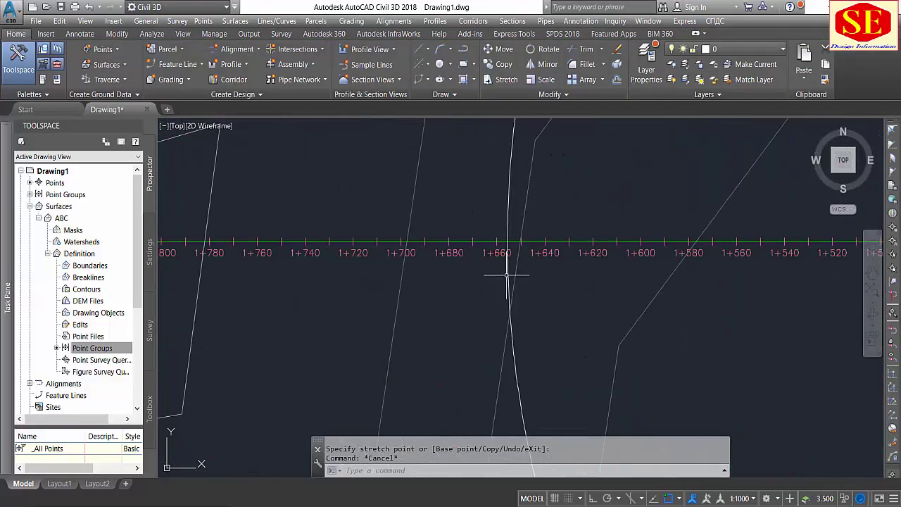
click(508, 242)
click(508, 242)
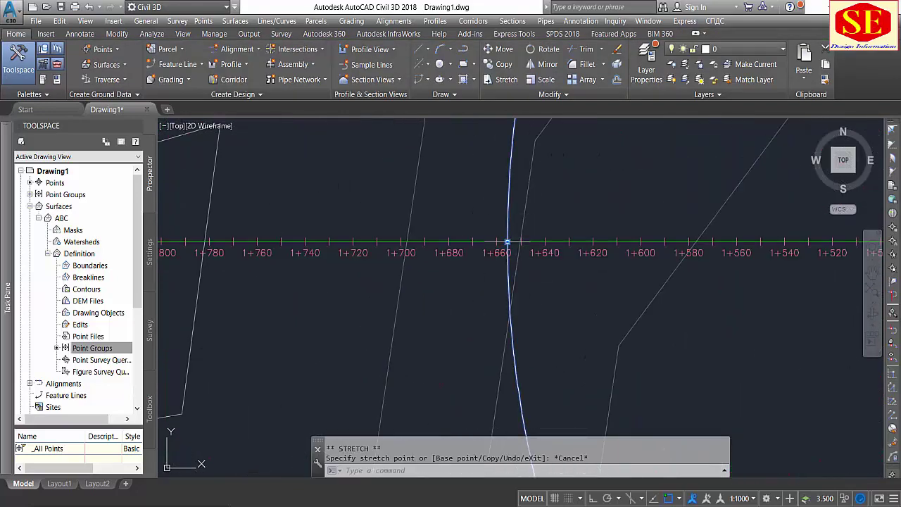
scroll(511, 247, down, 7)
key(Escape)
key(Escape)
Draw a closed diamond polyline through the diagonal line, 0+880, below-circle and circle-top points.
text(p)
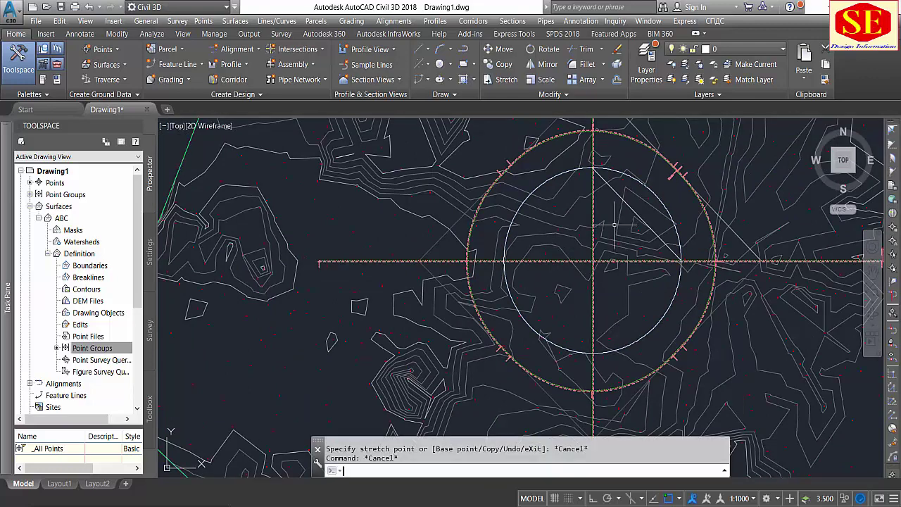
text(l)
key(Return)
click(635, 214)
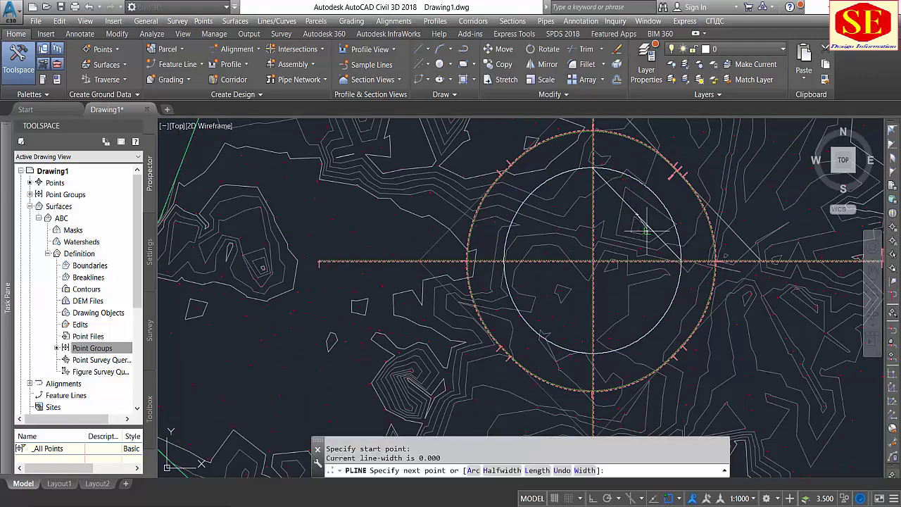
scroll(679, 259, up, 3)
scroll(668, 247, up, 3)
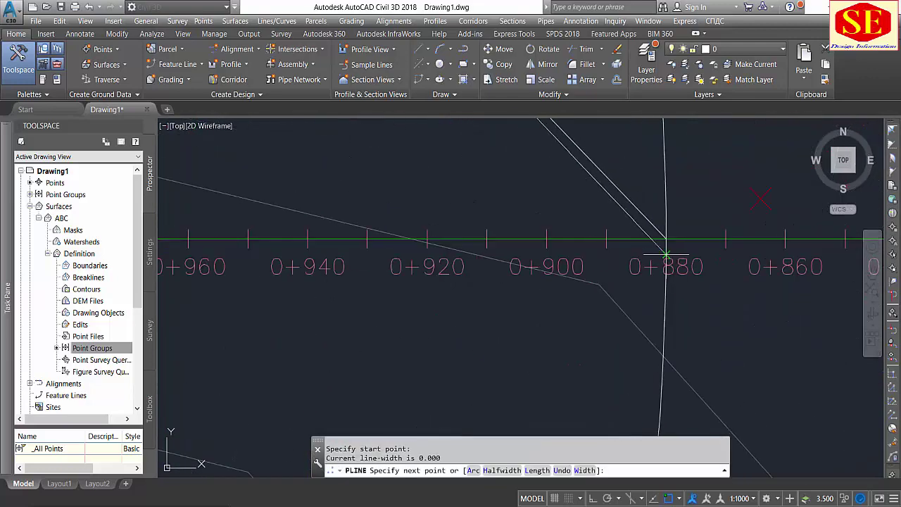
click(665, 239)
scroll(665, 239, down, 3)
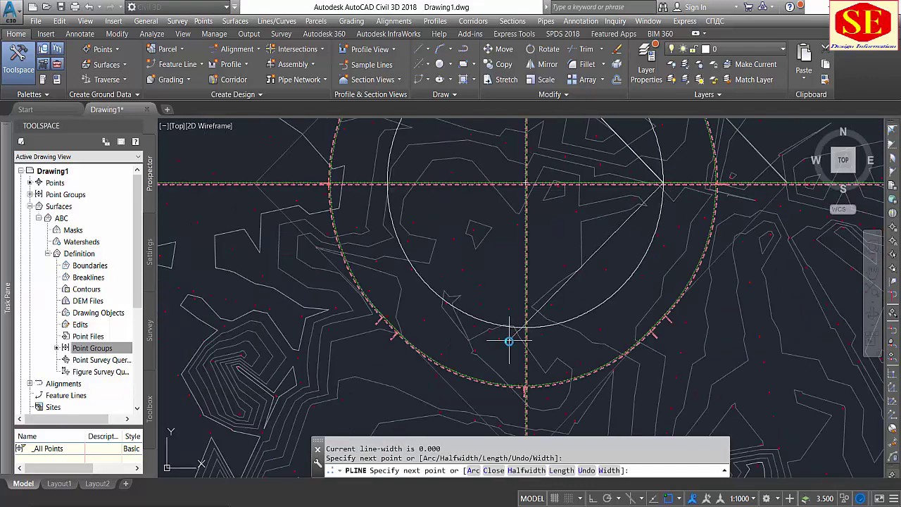
scroll(548, 308, up, 3)
click(547, 308)
scroll(636, 333, down, 3)
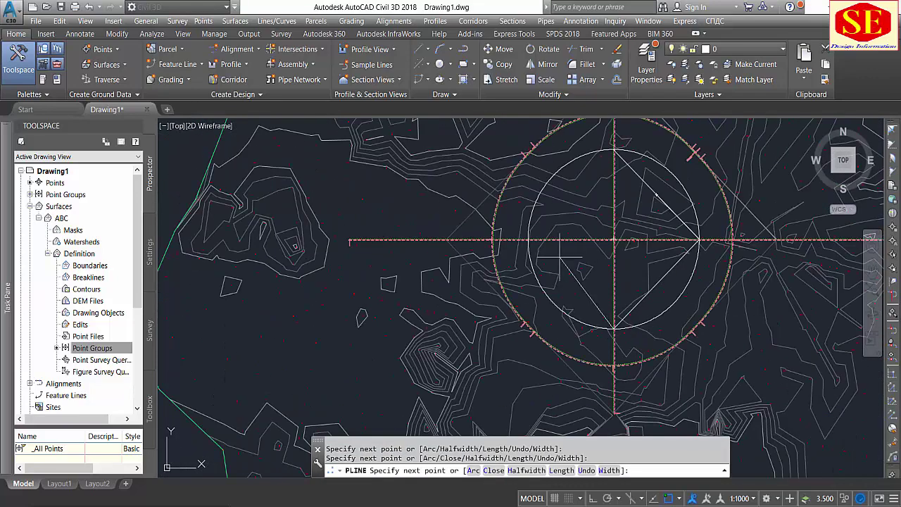
scroll(535, 212, up, 3)
scroll(503, 212, down, 3)
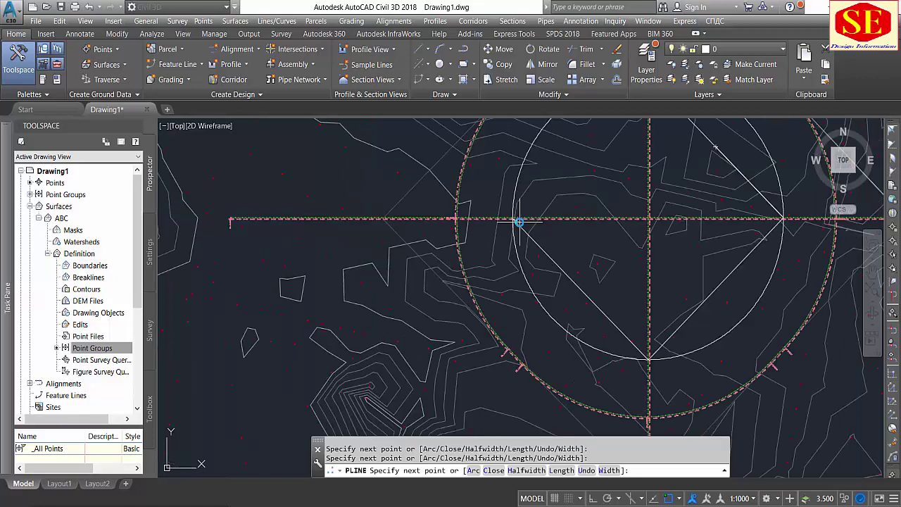
scroll(478, 336, up, 1)
scroll(479, 336, up, 1)
scroll(711, 343, down, 1)
scroll(594, 226, up, 2)
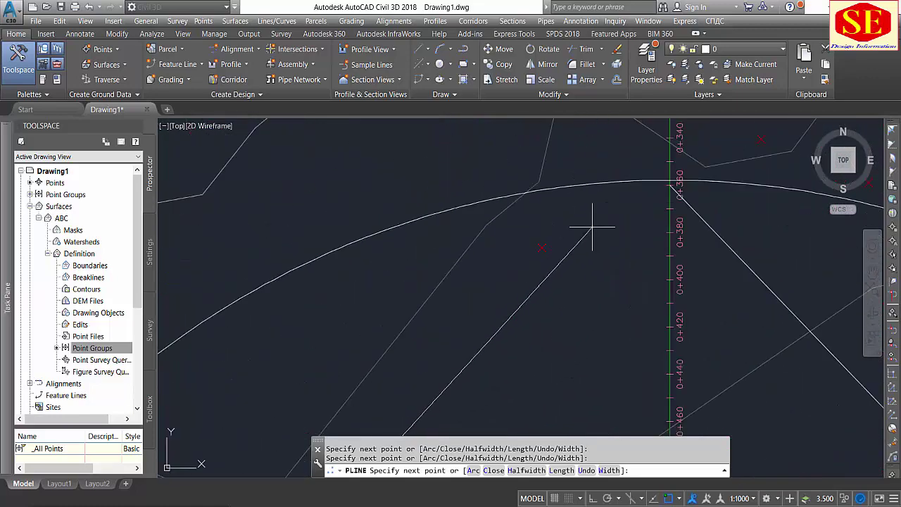
scroll(568, 242, up, 2)
scroll(580, 225, up, 2)
click(583, 252)
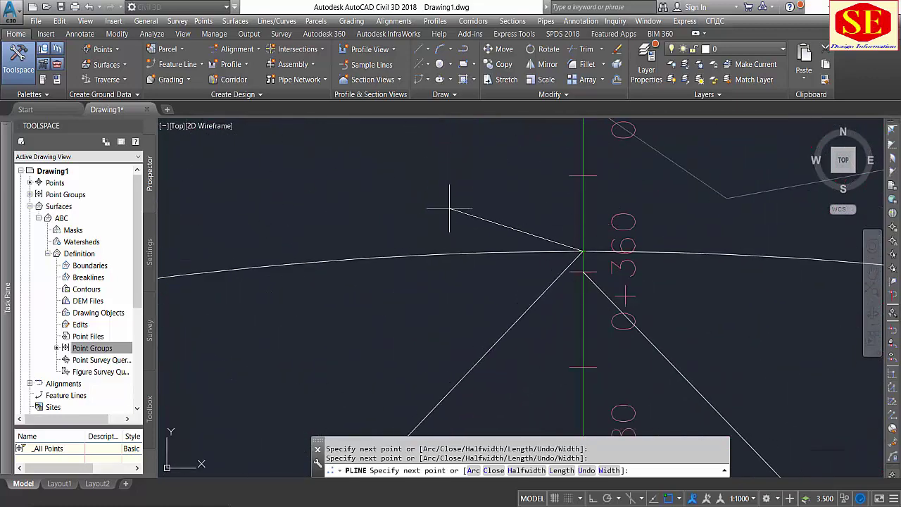
scroll(452, 202, down, 2)
scroll(569, 296, up, 1)
scroll(582, 340, up, 1)
scroll(584, 339, up, 1)
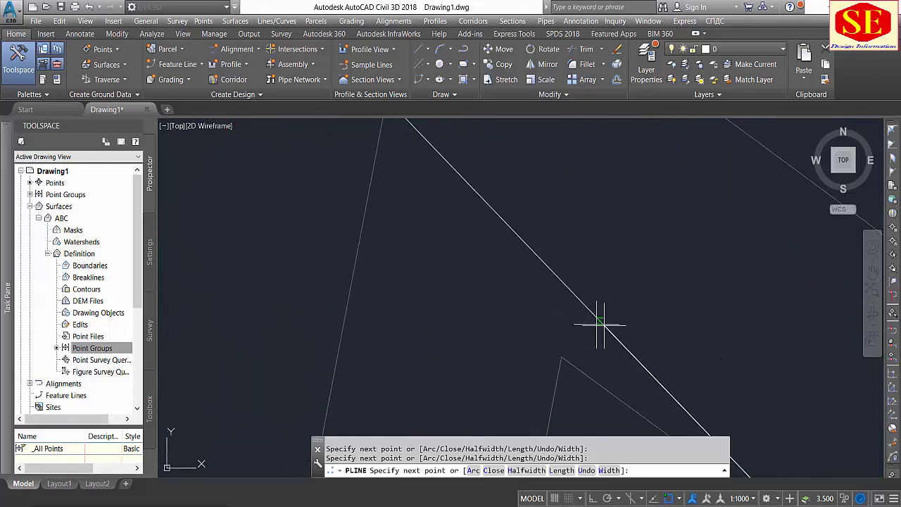
text(c)
key(Return)
scroll(505, 288, down, 2)
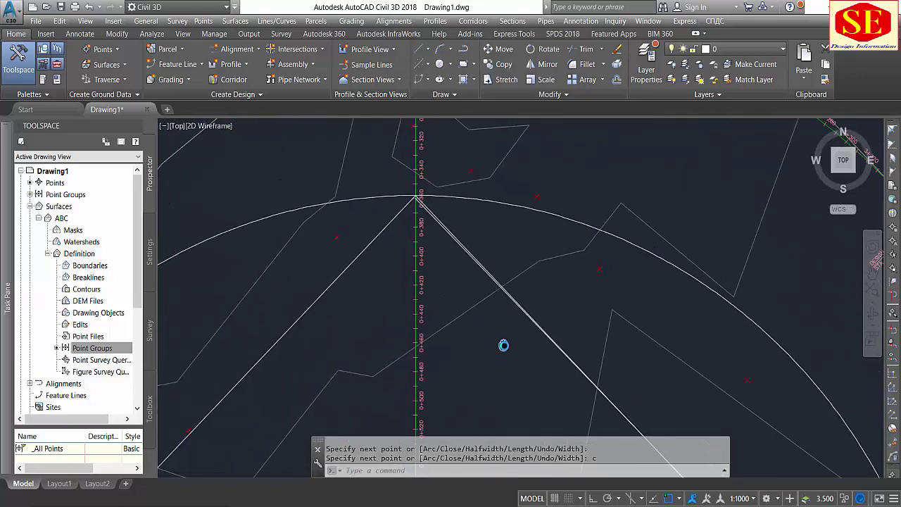
scroll(438, 207, up, 2)
scroll(302, 151, up, 2)
scroll(302, 151, down, 2)
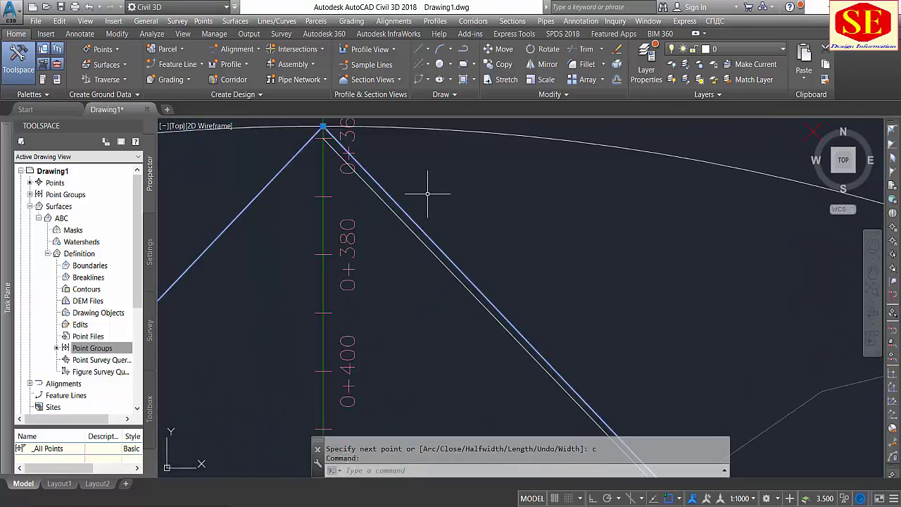
Erase the leftover slanted polyline near the 0+380 stationing.
key(Escape)
click(385, 194)
text(e)
key(Return)
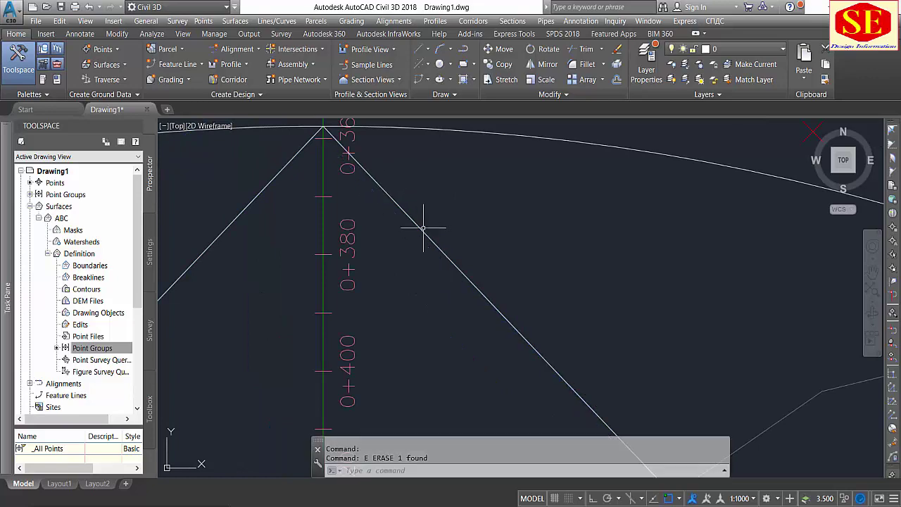
scroll(423, 231, down, 3)
scroll(477, 232, up, 1)
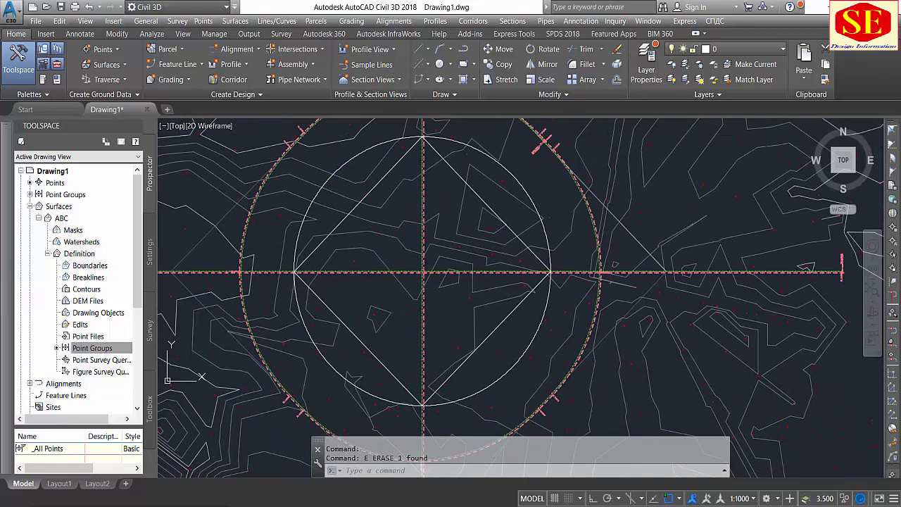
Erase the inner white circle.
click(506, 167)
text(e)
key(Return)
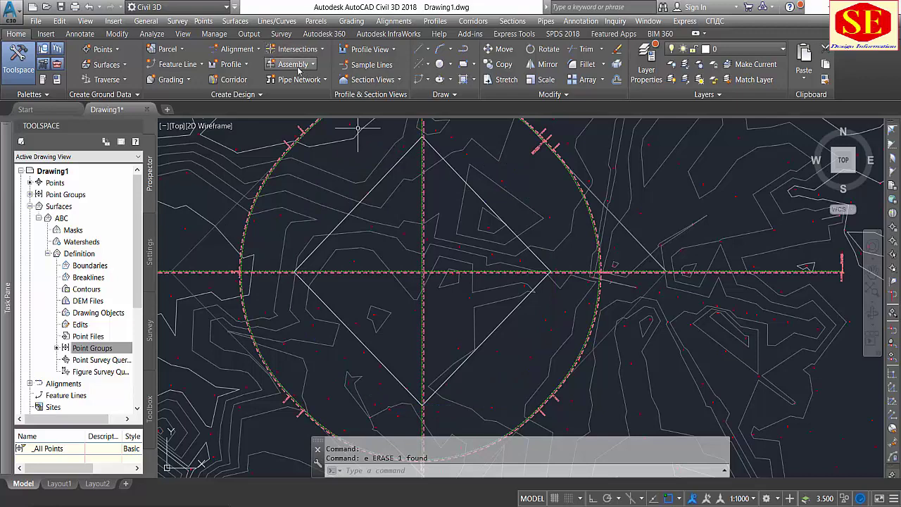
Create alignment R4 from the diamond polyline with curves between tangents.
click(250, 50)
click(279, 120)
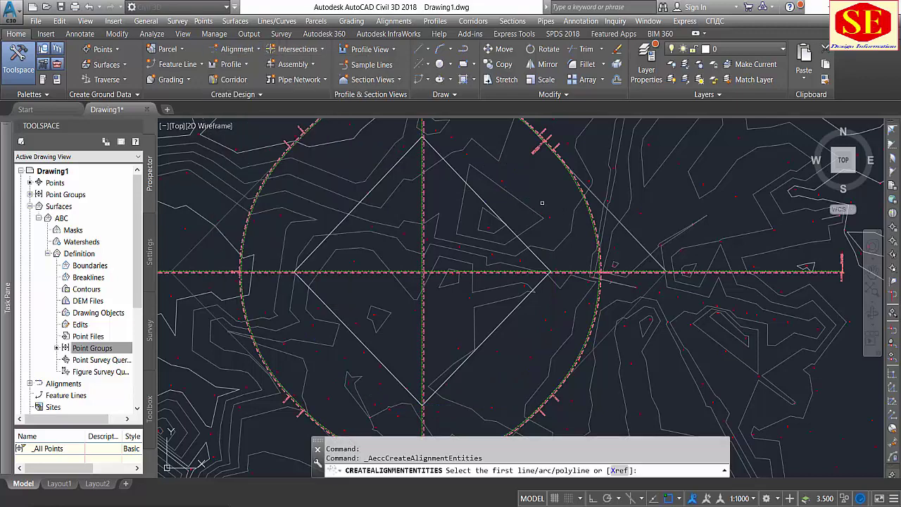
click(479, 198)
key(Return)
right_click(480, 199)
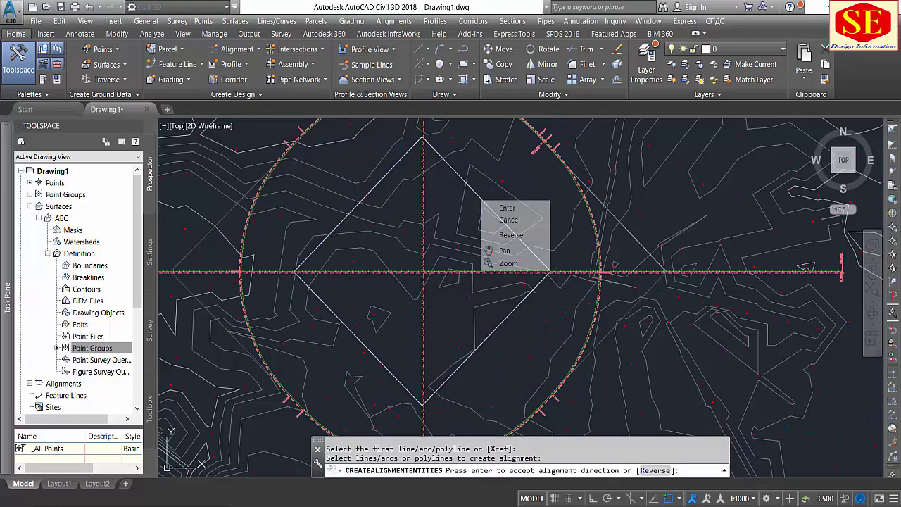
click(498, 204)
text(R4)
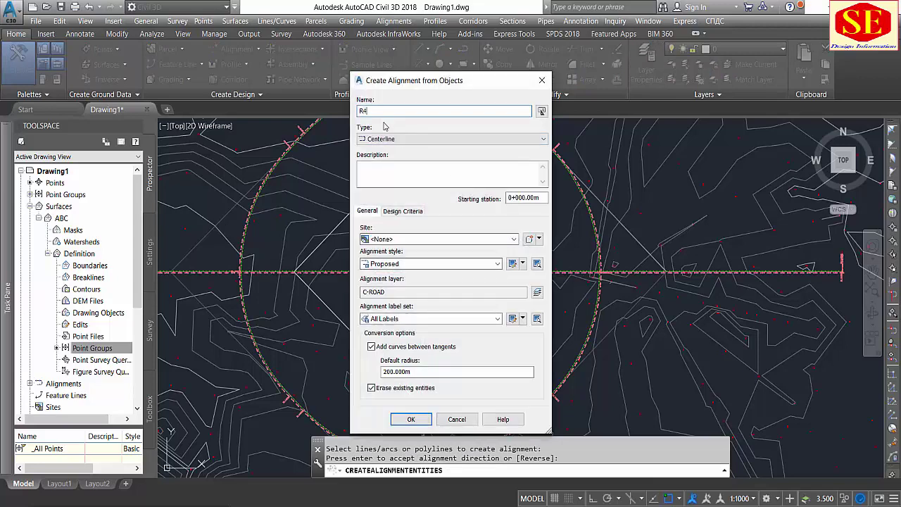
click(411, 420)
middle_drag(474, 284, 471, 307)
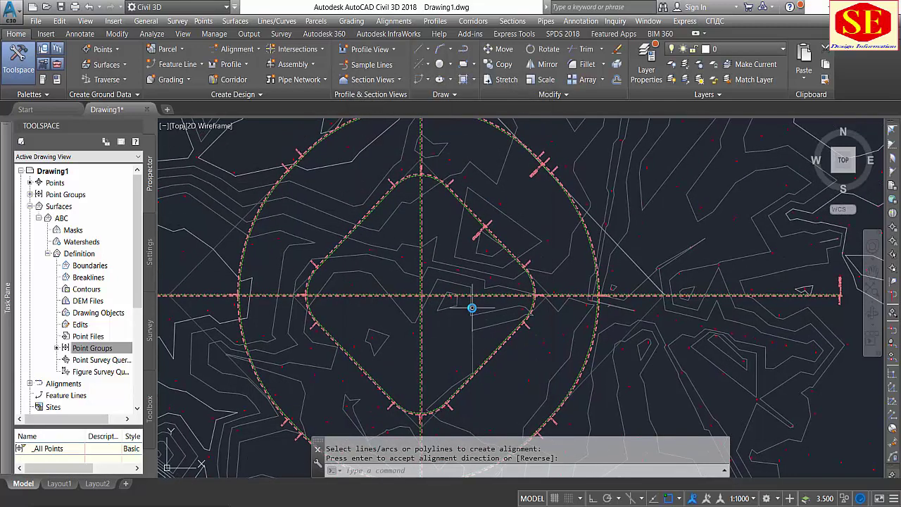
key(Escape)
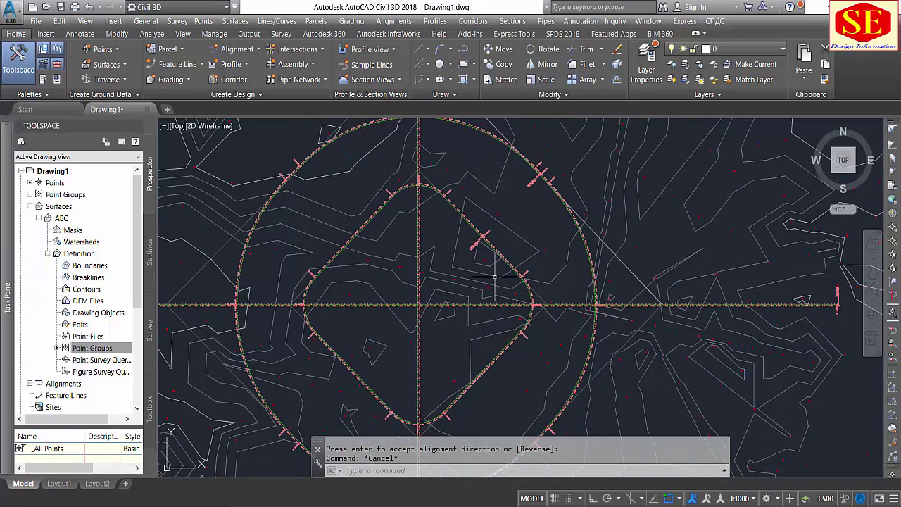
scroll(464, 218, down, 2)
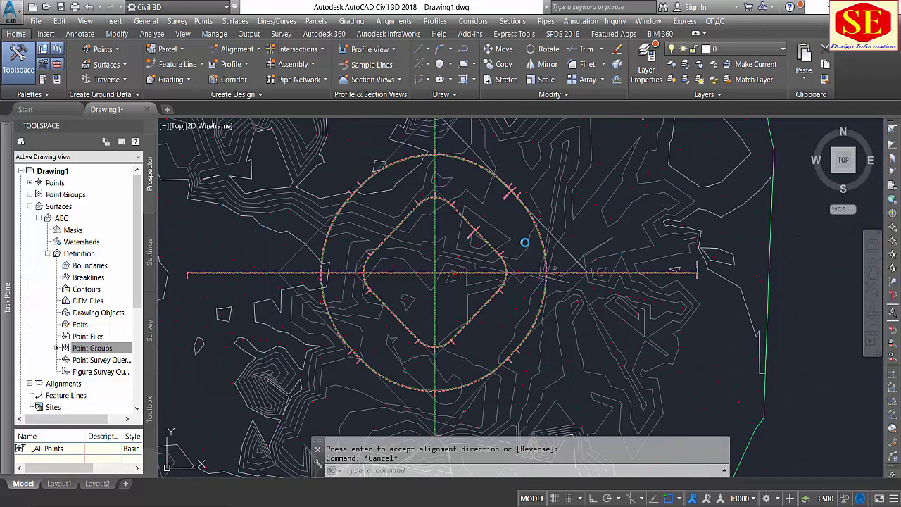
middle_drag(525, 242, 531, 269)
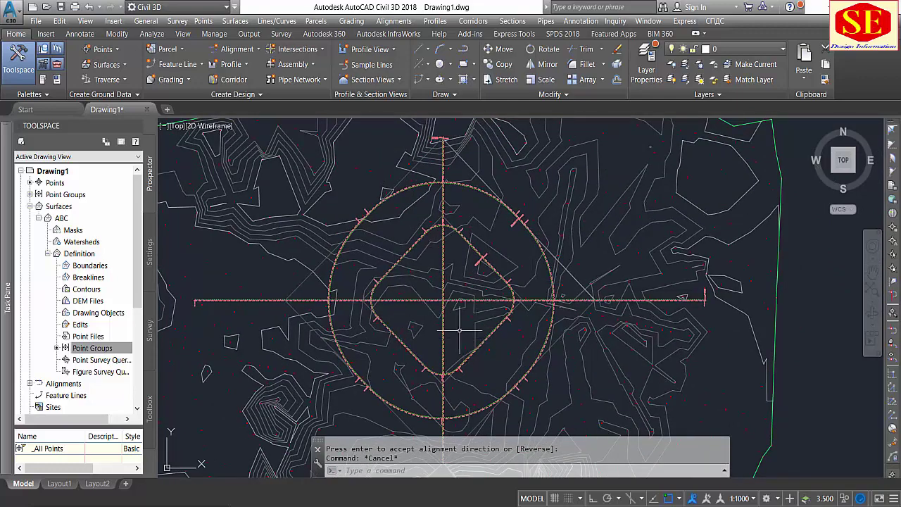
scroll(461, 315, up, 2)
scroll(488, 215, down, 2)
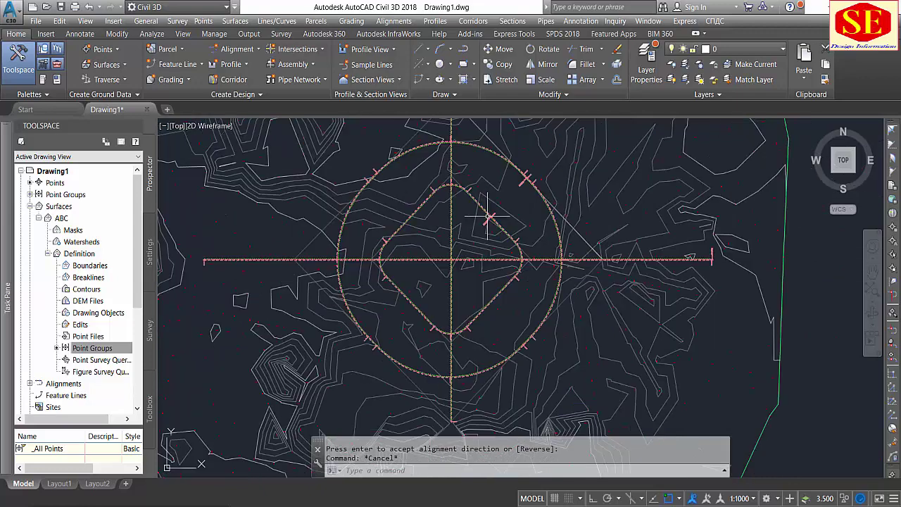
scroll(464, 262, up, 4)
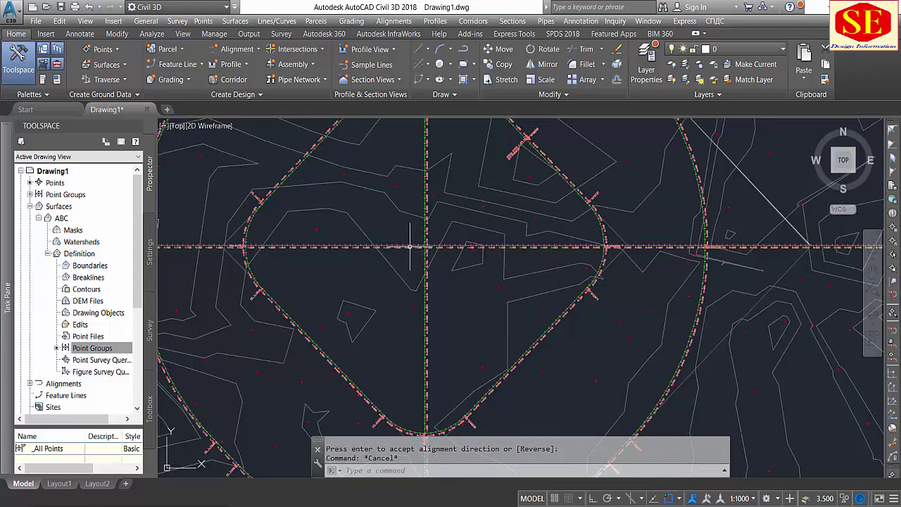
scroll(606, 282, down, 2)
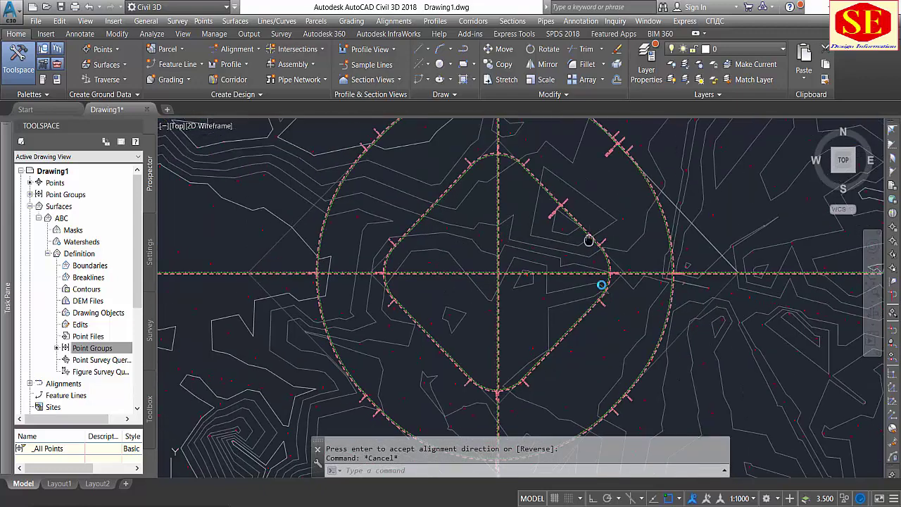
middle_drag(588, 240, 616, 321)
scroll(480, 229, down, 2)
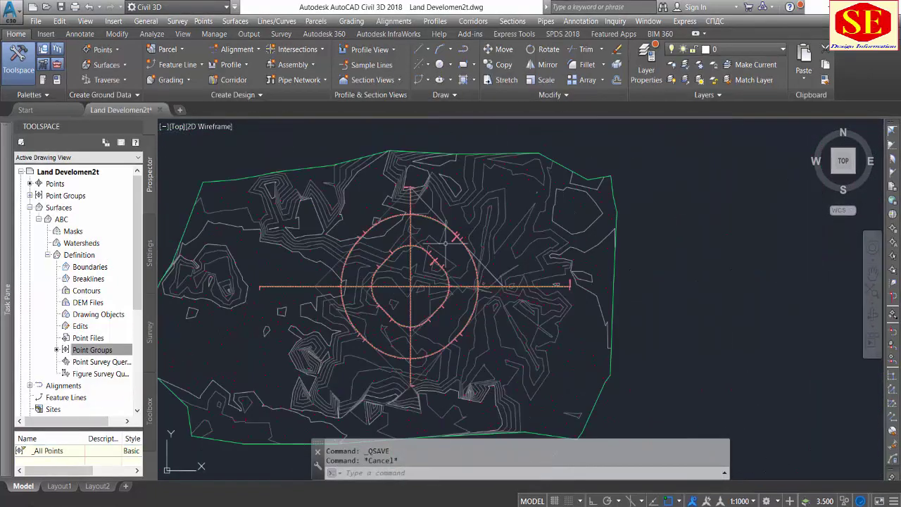
Create the ABC surface profile along alignment R1 and place its profile view right of the site.
click(229, 64)
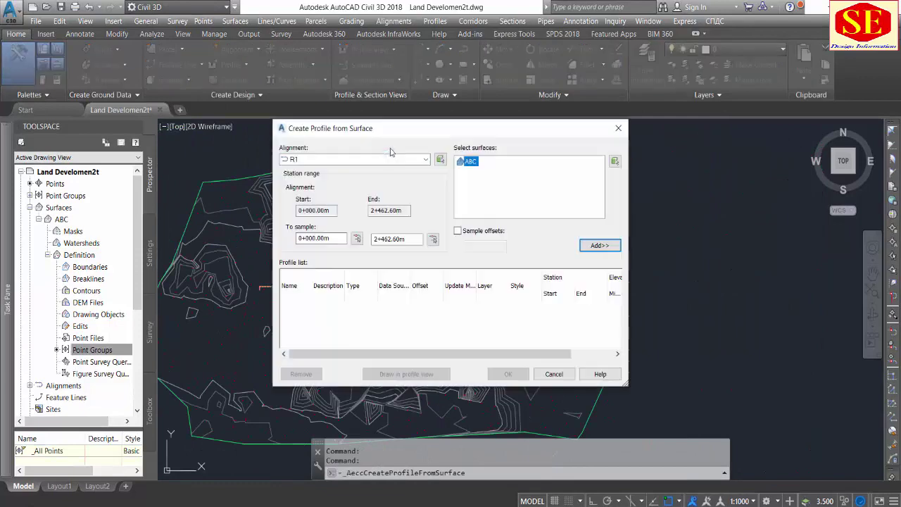
click(347, 160)
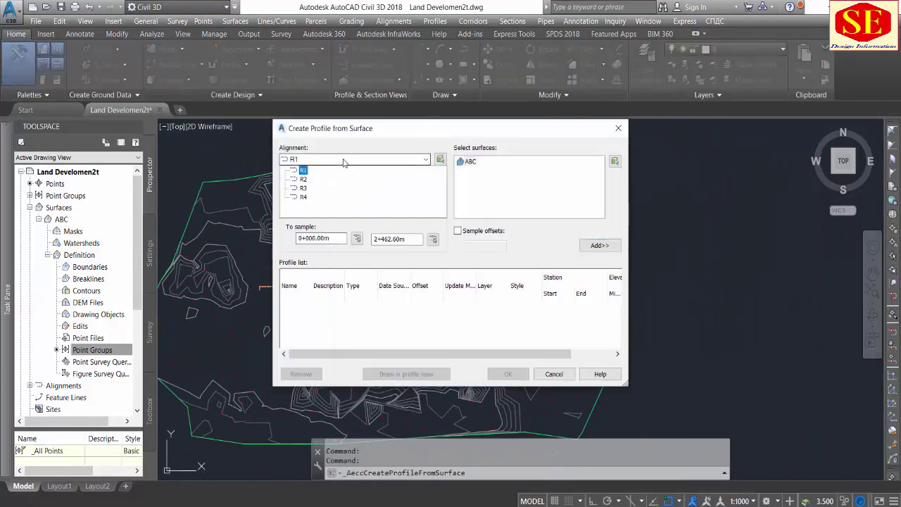
click(304, 171)
click(600, 245)
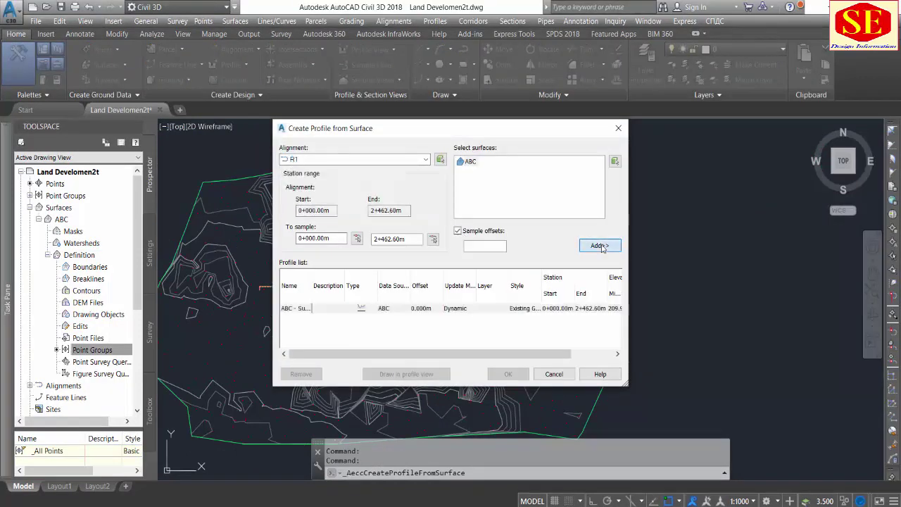
click(399, 374)
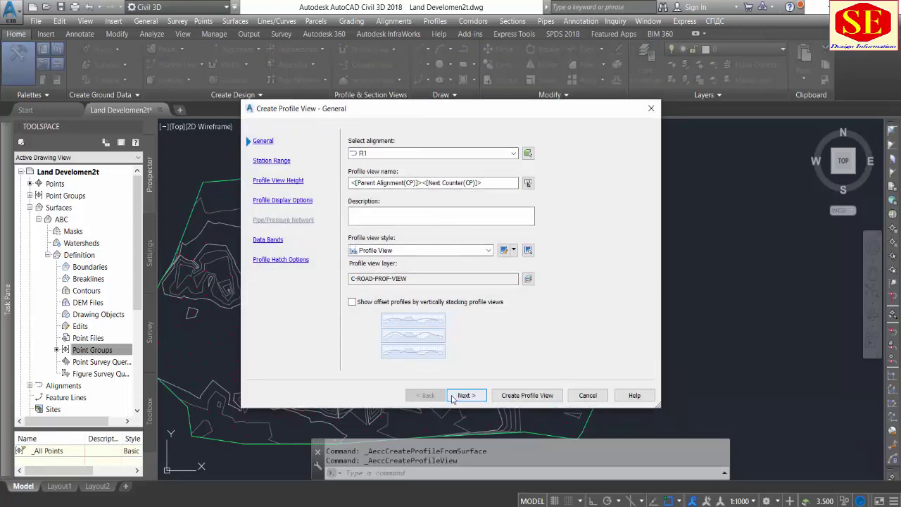
click(534, 395)
scroll(725, 268, up, 3)
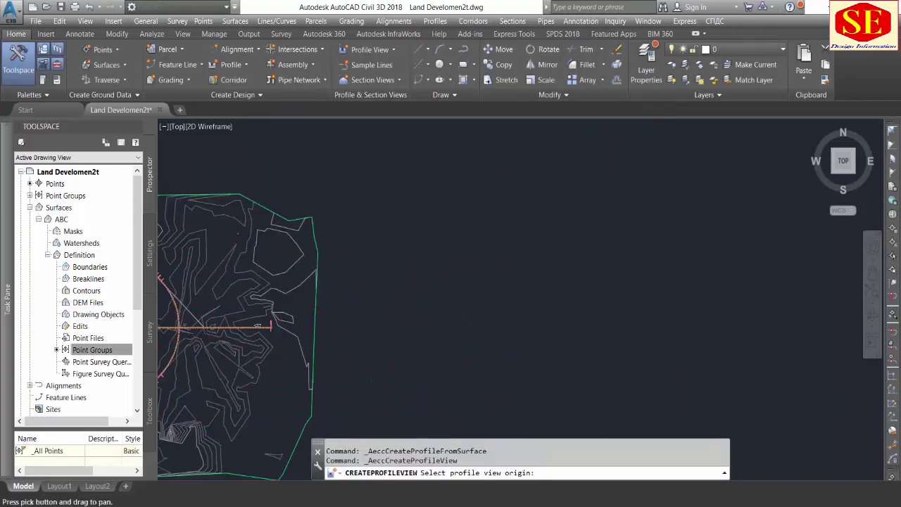
click(473, 261)
scroll(494, 245, up, 3)
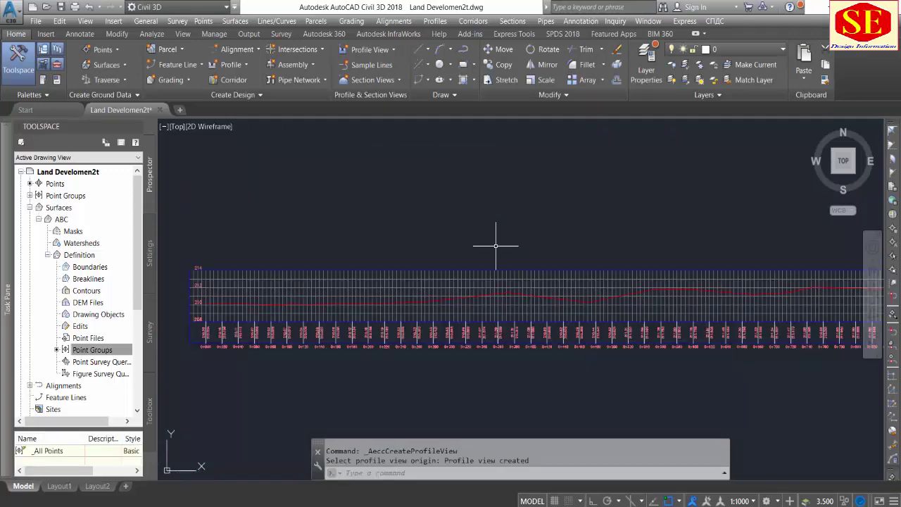
Open the properties of profile view R11.
click(457, 277)
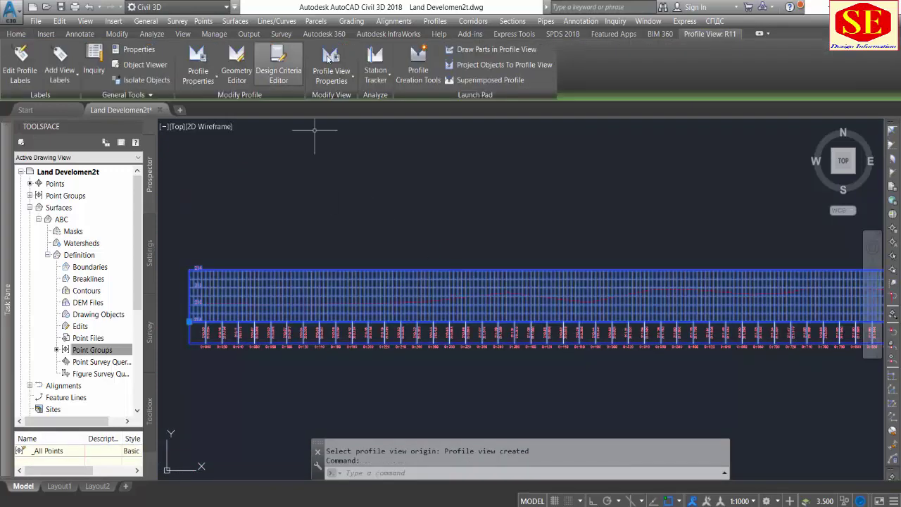
click(332, 81)
click(359, 99)
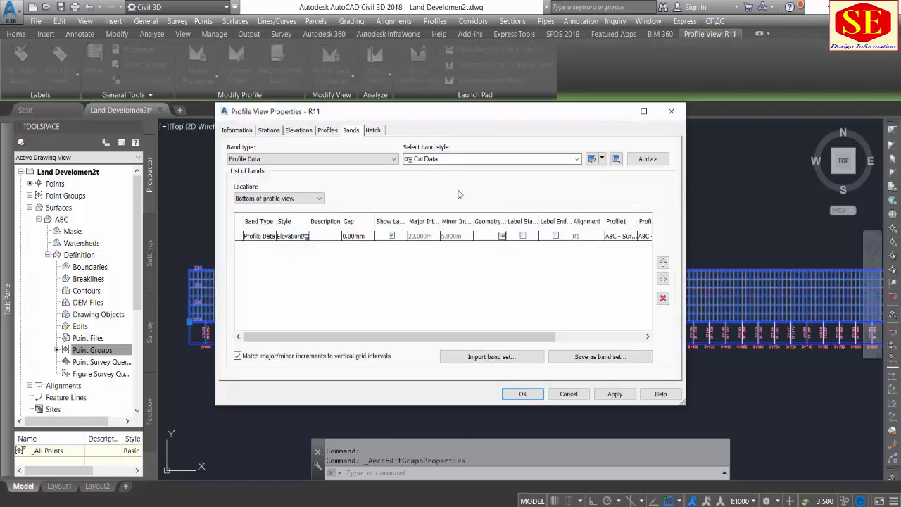
Set profile view R11 to a user-specified elevation height with a 218 m maximum (208–218 m).
click(326, 132)
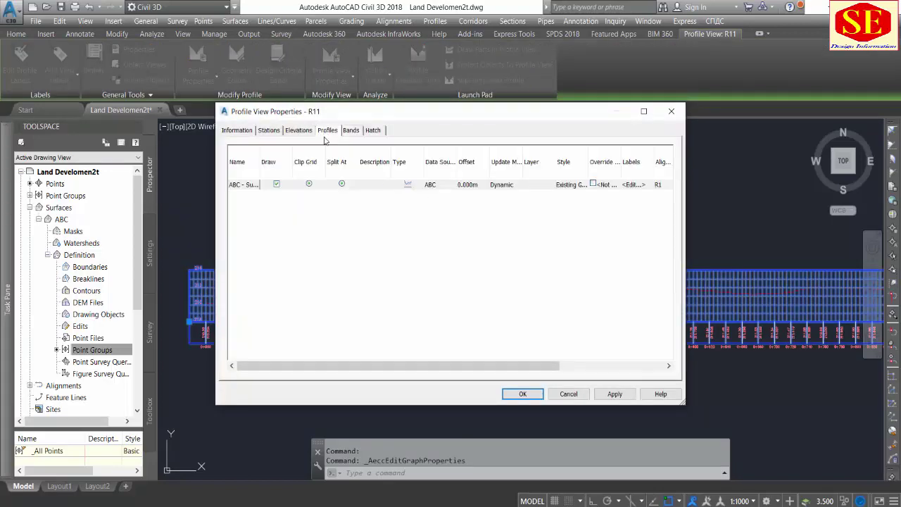
click(306, 132)
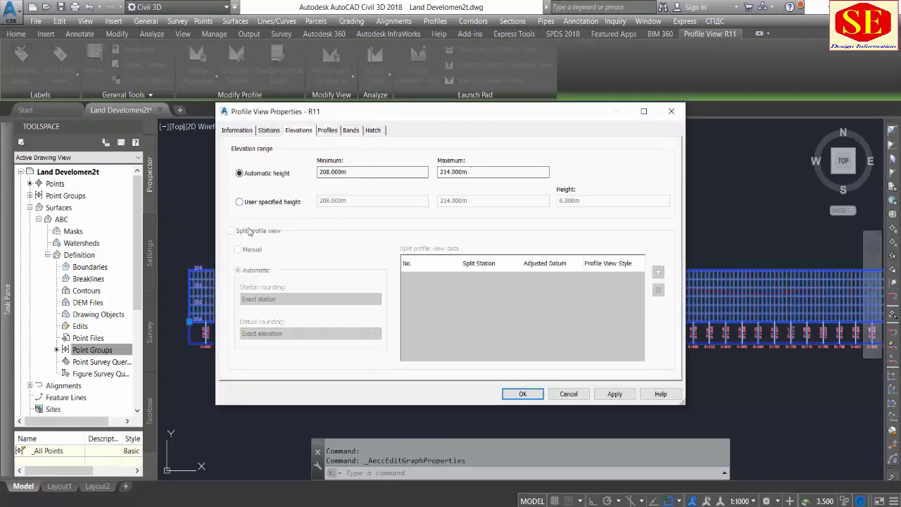
click(240, 202)
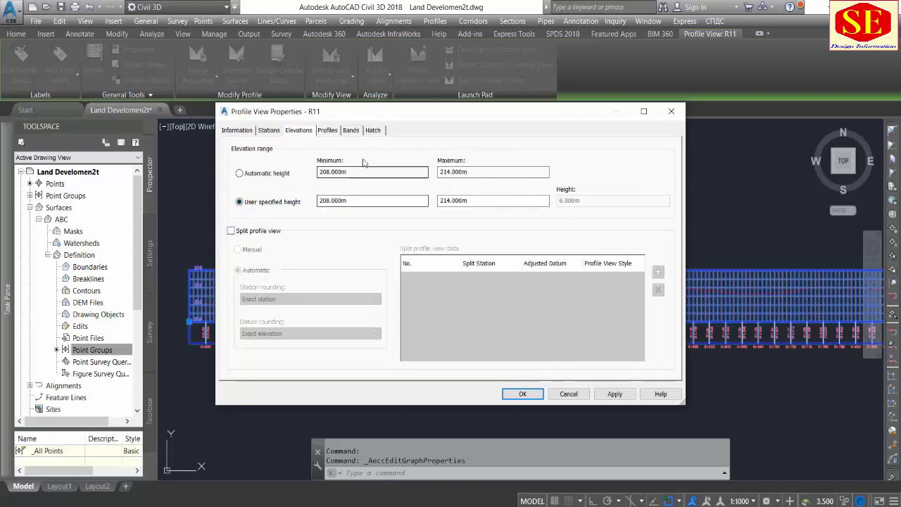
double_click(493, 201)
text(218)
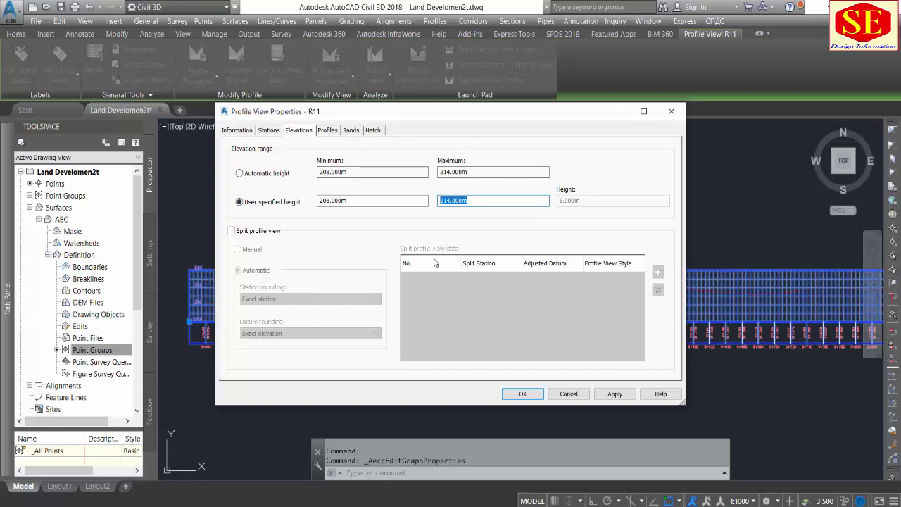
click(615, 394)
click(520, 392)
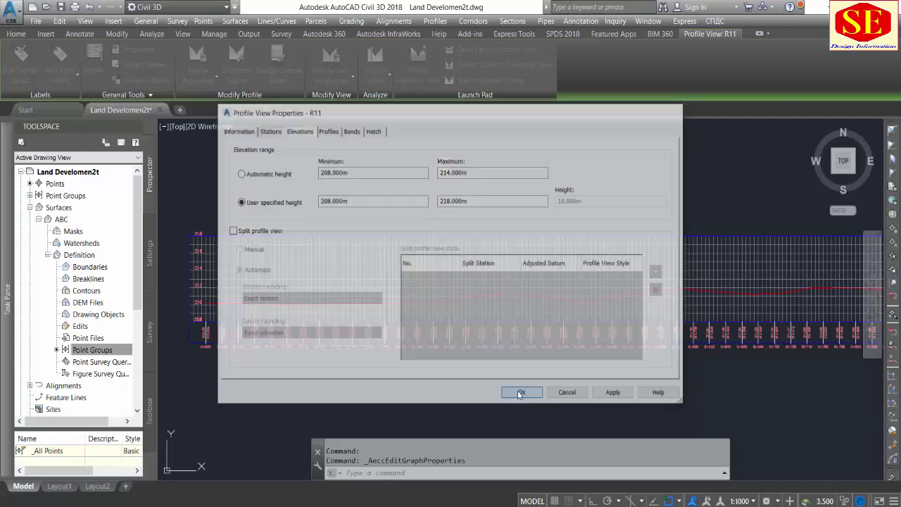
key(Escape)
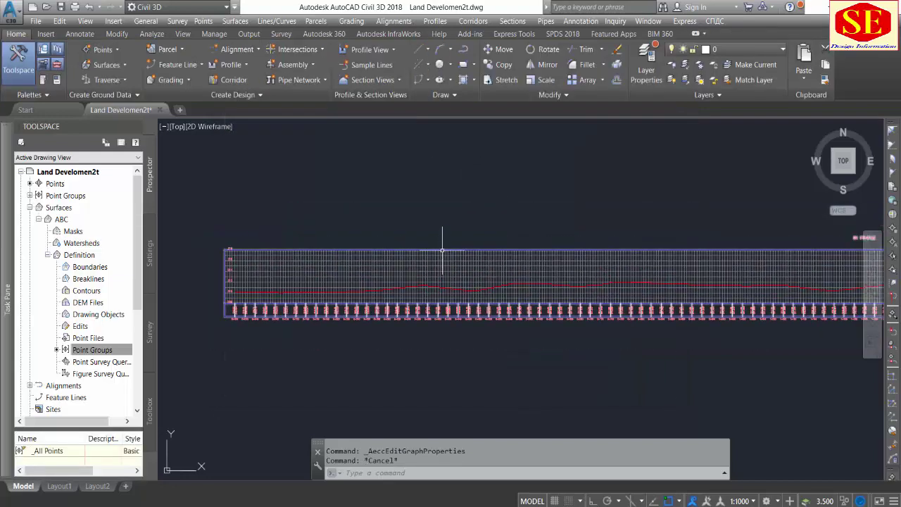
Create the ABC surface profile along alignment R2 with offset sampling and place its profile view.
scroll(442, 250, down, 2)
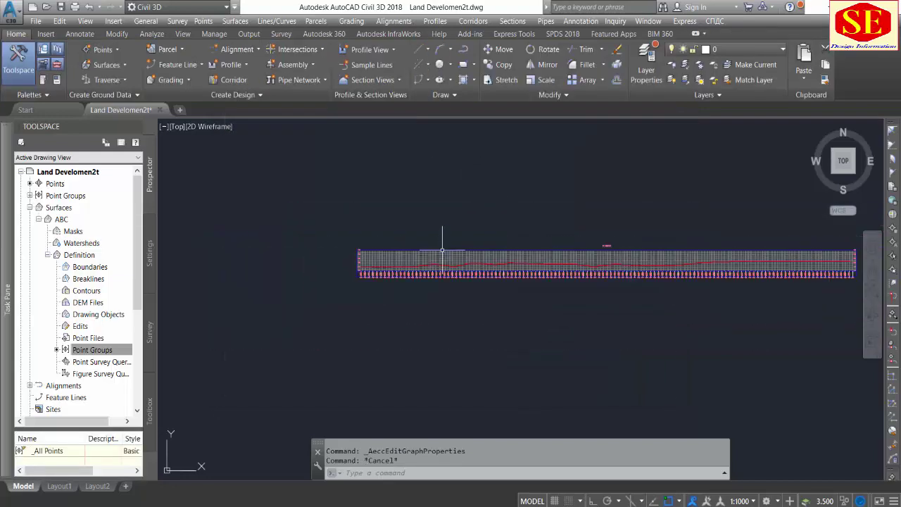
click(231, 64)
click(246, 85)
click(331, 160)
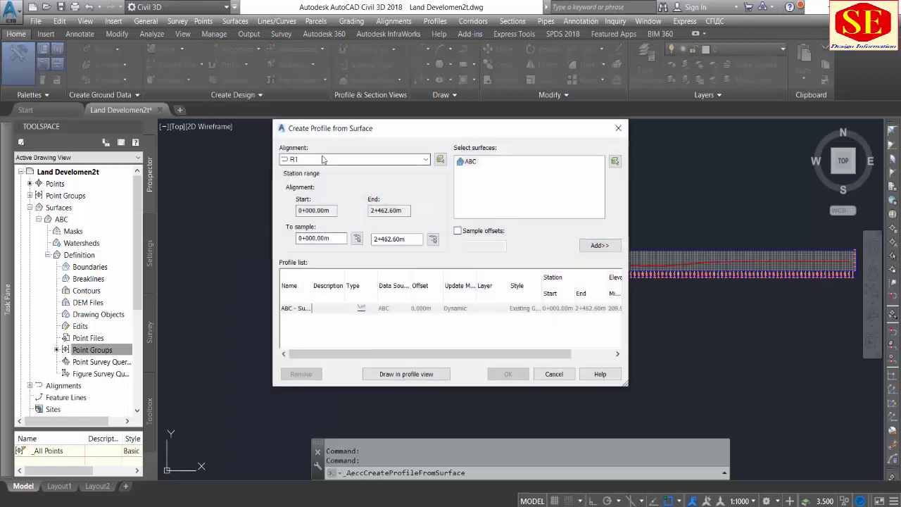
click(303, 179)
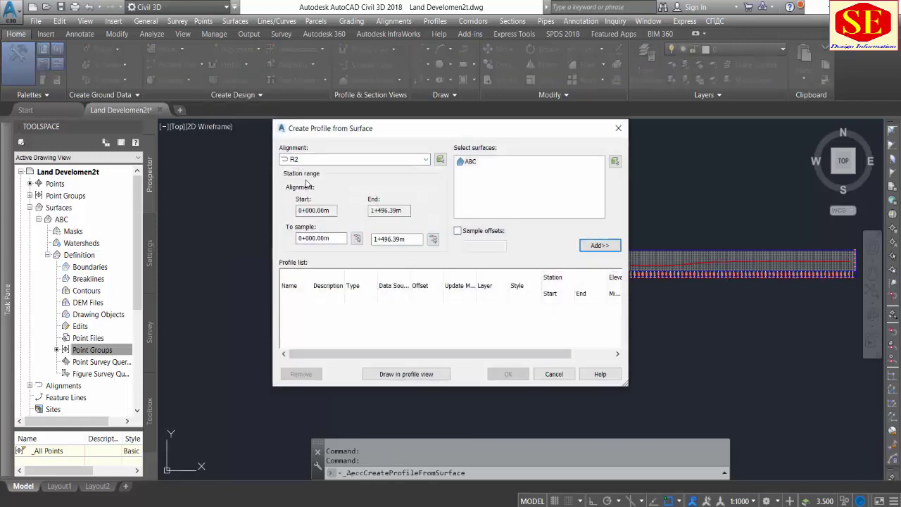
click(457, 231)
click(599, 245)
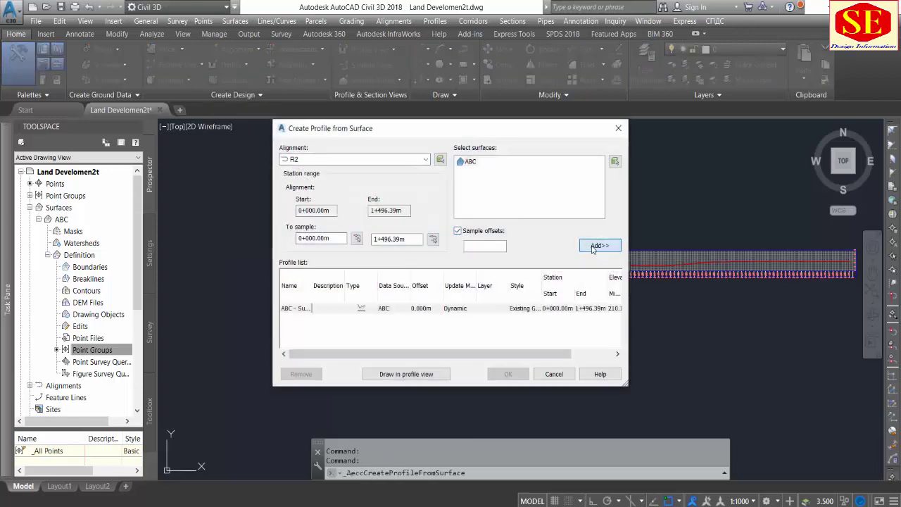
click(413, 374)
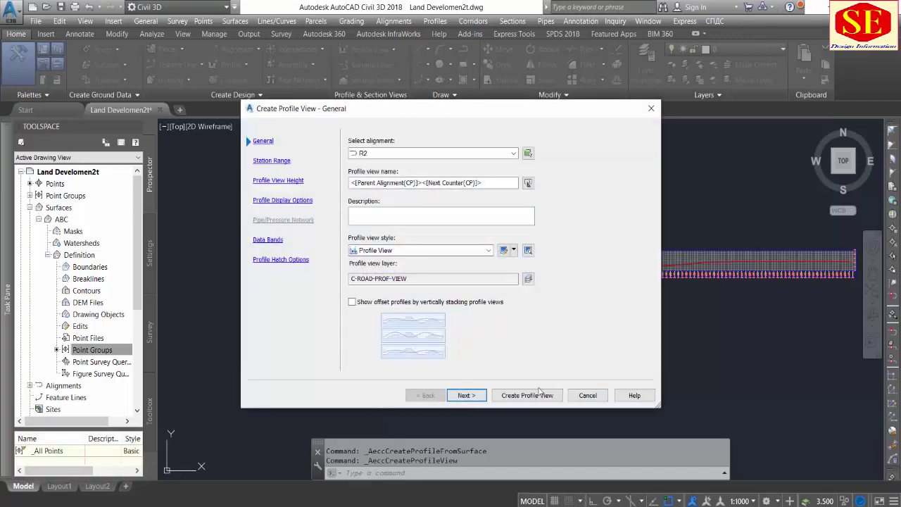
click(527, 395)
click(462, 346)
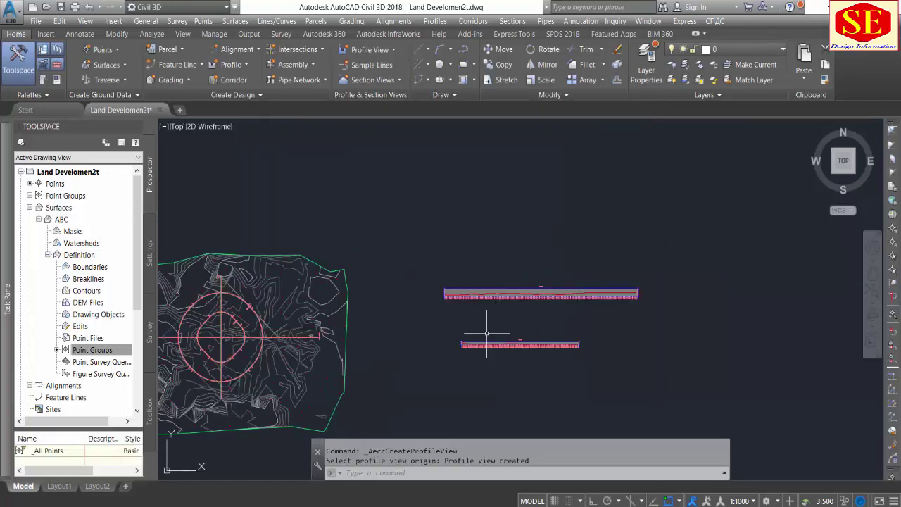
Give profile view R22 a user-specified elevation range with a 218 m maximum (210–218 m).
scroll(486, 333, up, 5)
scroll(569, 371, up, 3)
scroll(629, 352, down, 3)
scroll(553, 305, up, 1)
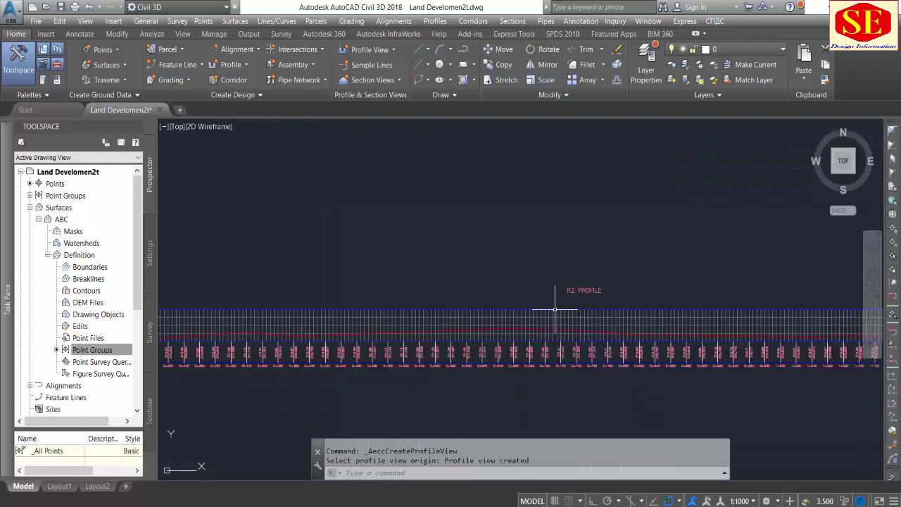
scroll(555, 308, up, 2)
scroll(533, 317, down, 1)
click(533, 317)
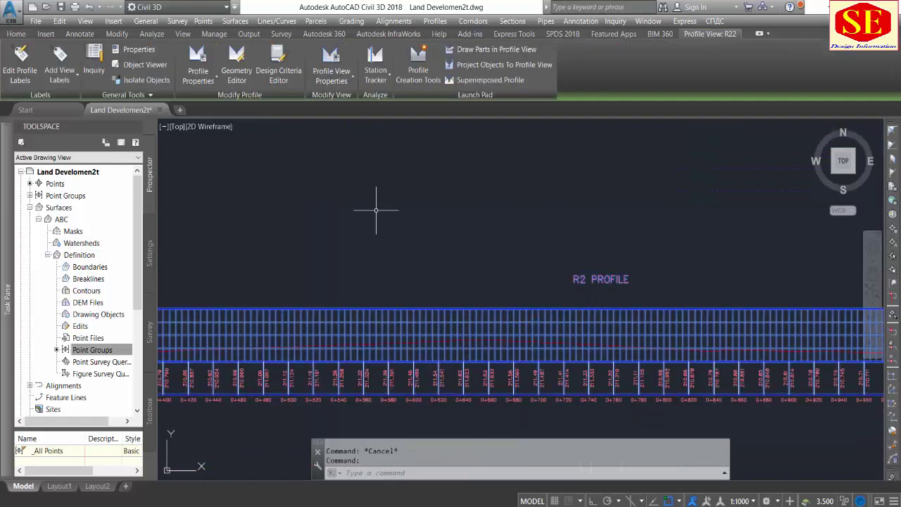
click(331, 77)
click(352, 121)
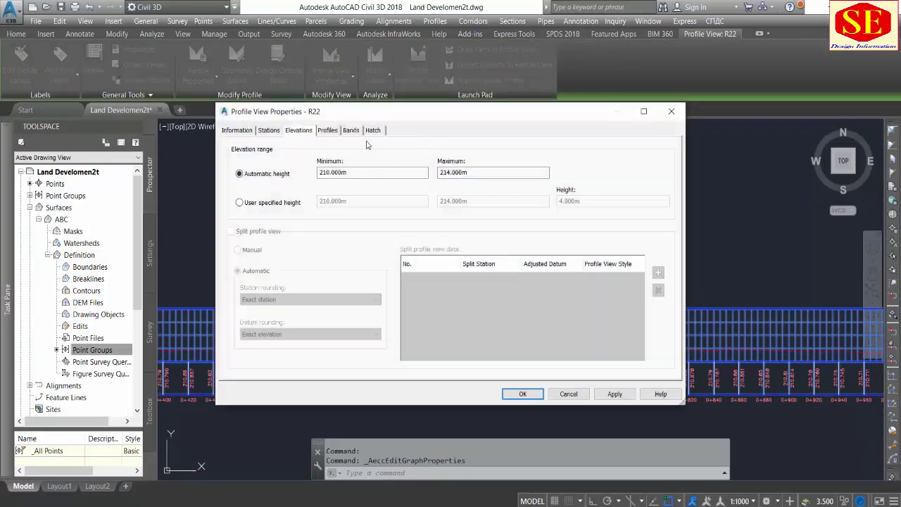
click(240, 202)
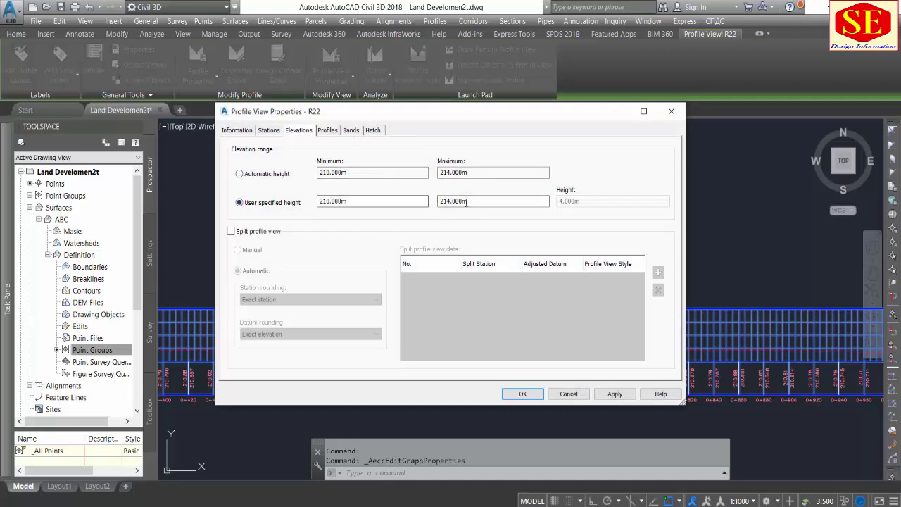
key(Tab)
click(614, 394)
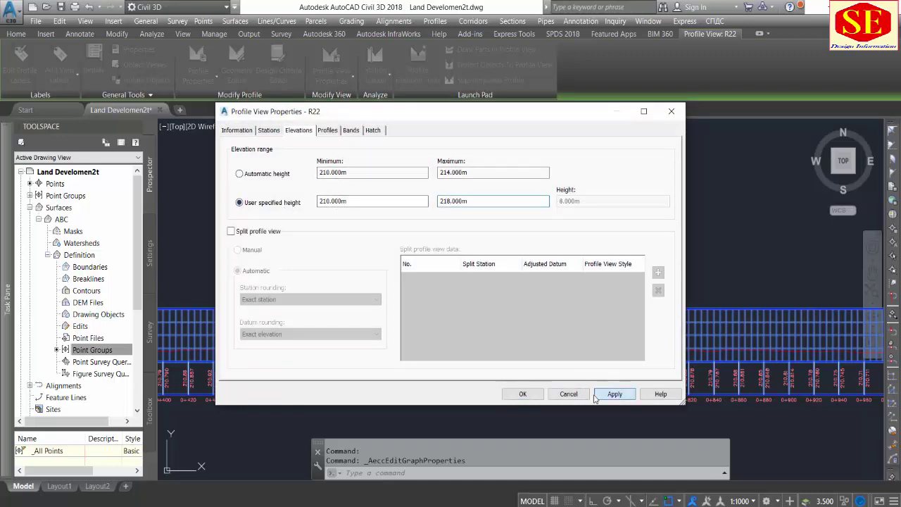
click(523, 394)
scroll(547, 218, down, 3)
key(Escape)
scroll(542, 226, down, 3)
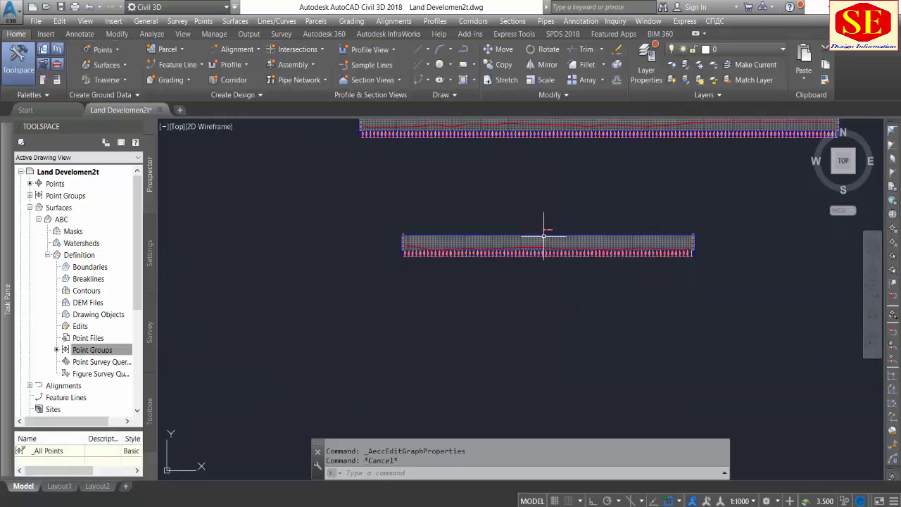
middle_drag(539, 233, 549, 297)
Sample surface ABC along alignment R3, with offsets, into a new surface profile.
click(243, 64)
click(247, 82)
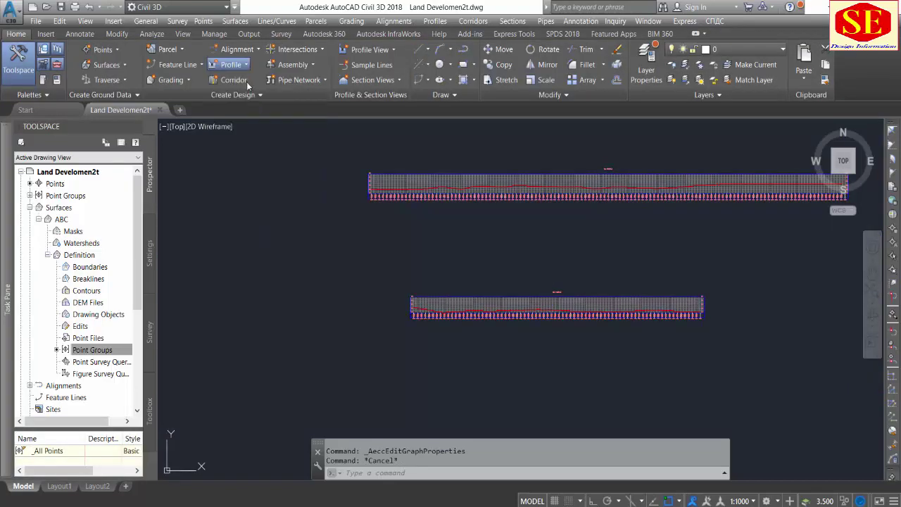
click(324, 159)
click(300, 188)
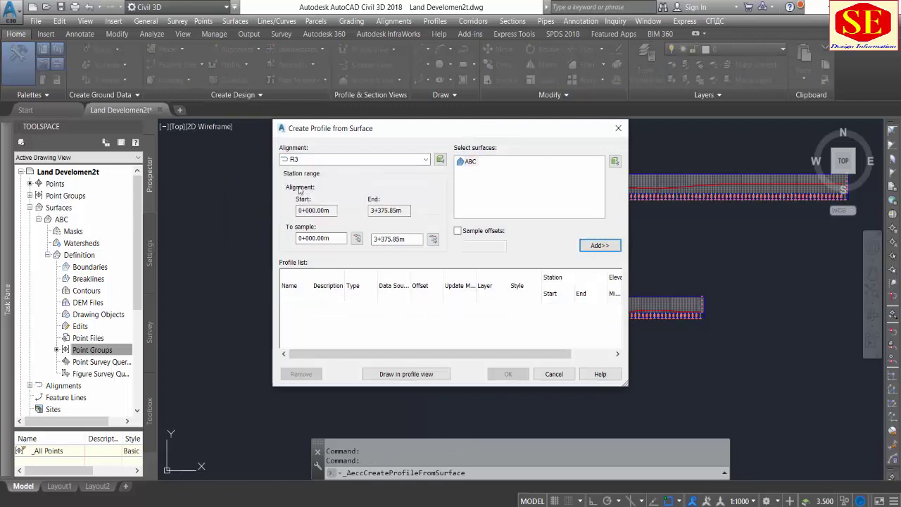
click(458, 231)
click(600, 245)
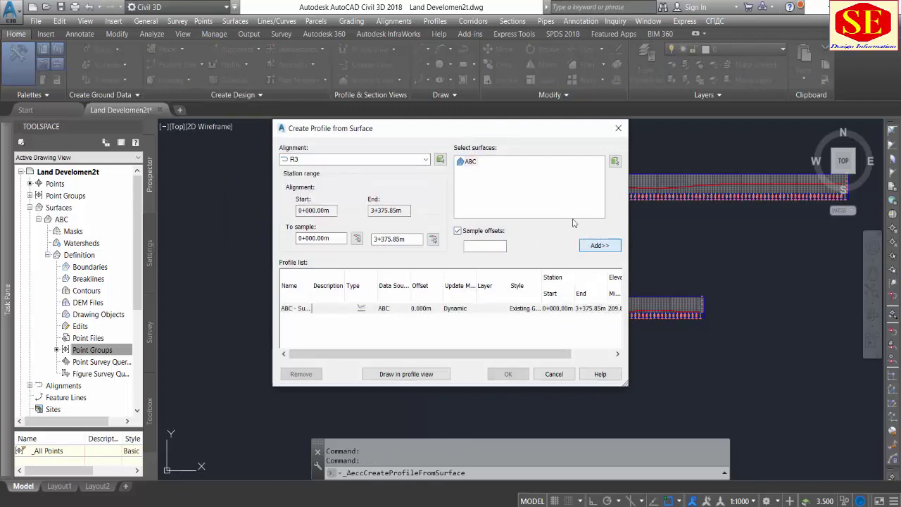
Draw the R3 ground profile in a new profile view, R33, placed in the drawing.
click(431, 376)
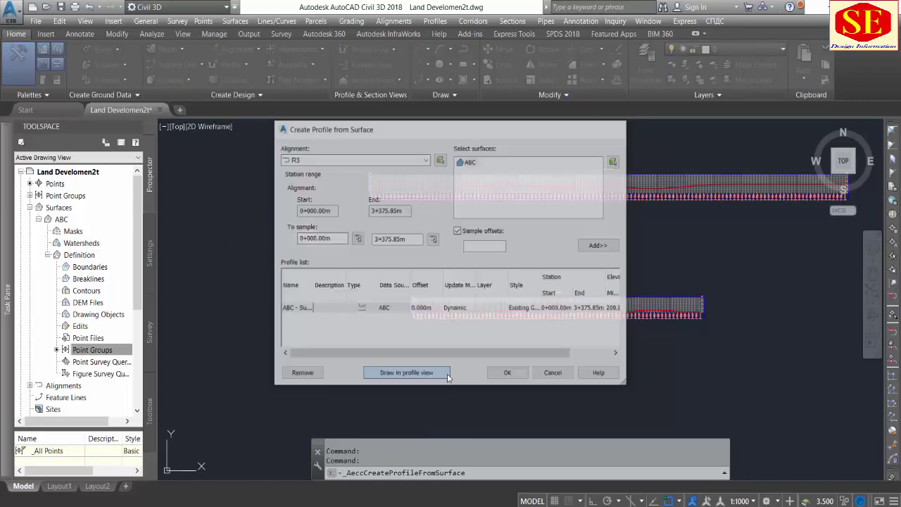
click(526, 395)
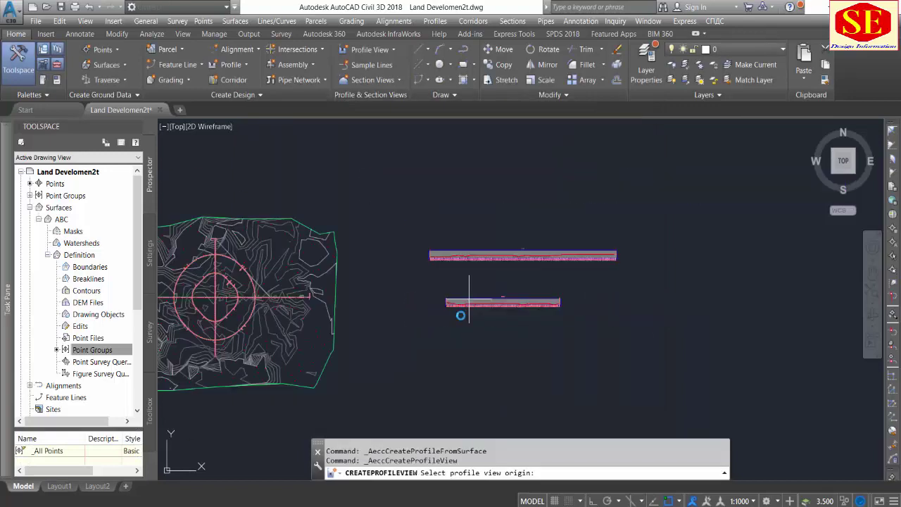
click(458, 349)
scroll(483, 346, up, 2)
scroll(493, 348, up, 2)
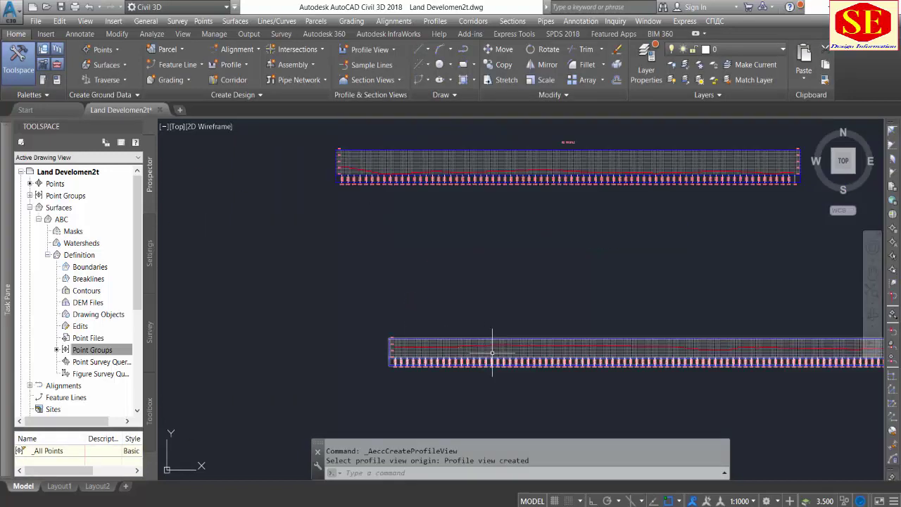
scroll(495, 351, up, 2)
click(355, 317)
key(Escape)
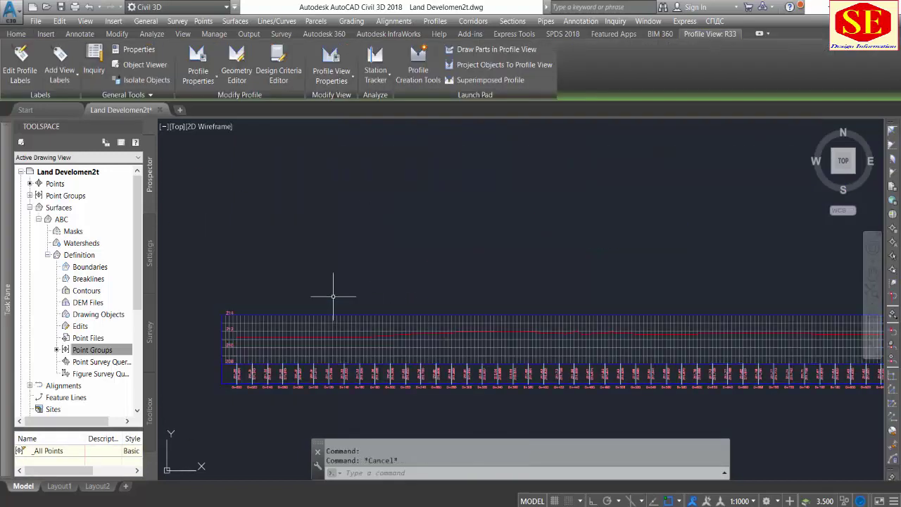
scroll(334, 294, down, 3)
scroll(334, 295, down, 2)
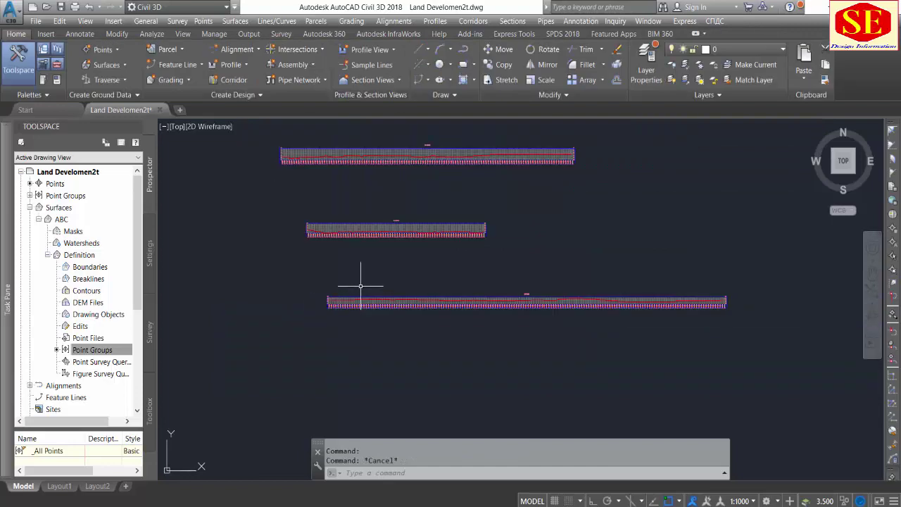
Create the ABC surface profile for alignment R4 and place it in a new profile view, R44.
click(230, 64)
click(352, 159)
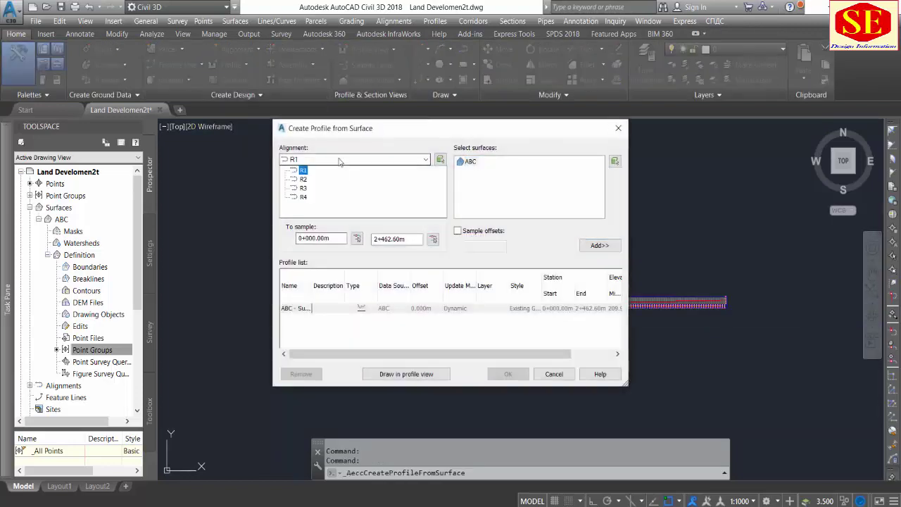
click(307, 198)
click(458, 231)
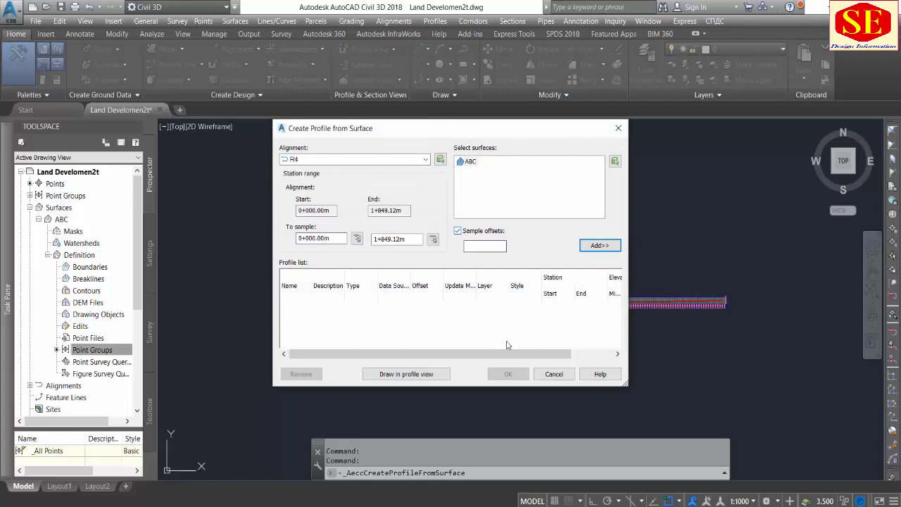
click(599, 246)
click(406, 374)
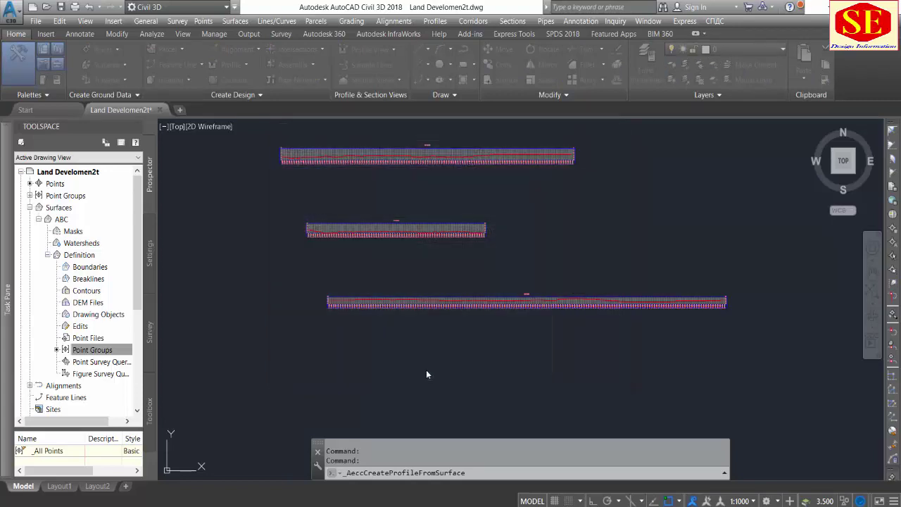
click(527, 394)
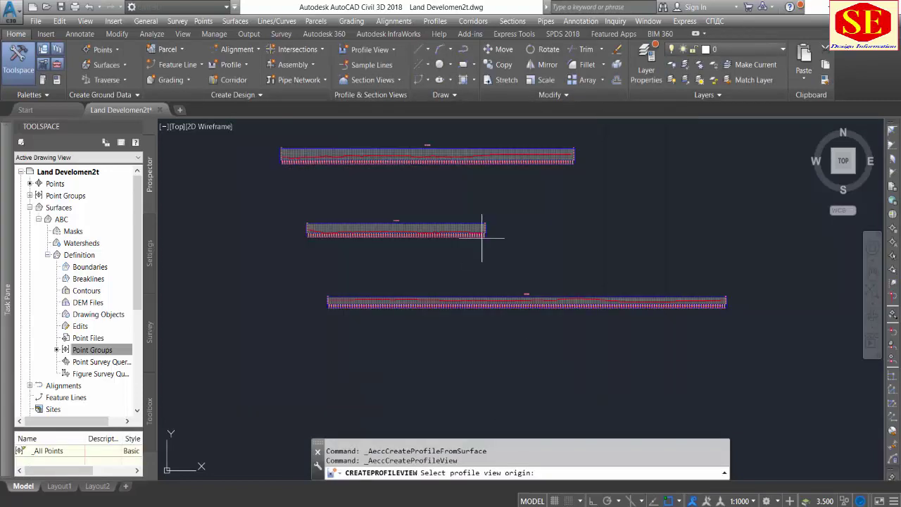
click(410, 315)
scroll(414, 310, up, 5)
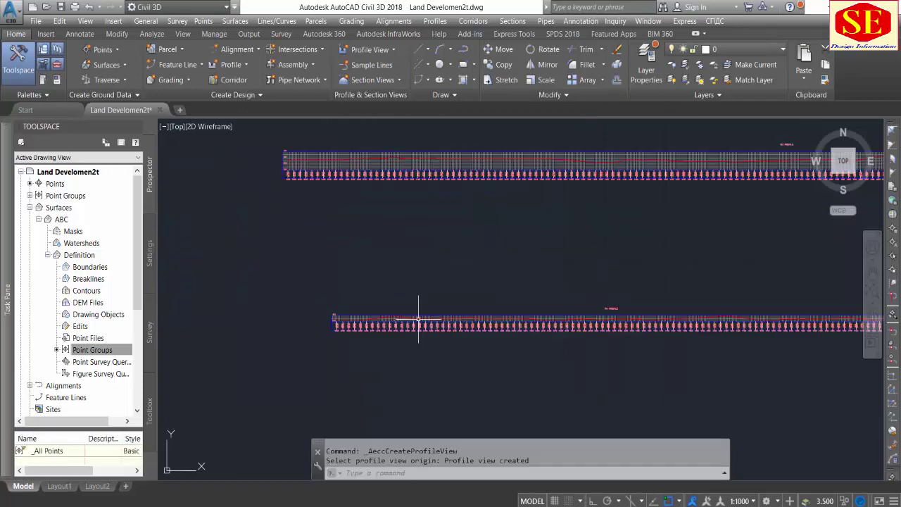
Give the R4 profile view a user-specified elevation range of 210–218 m.
click(473, 316)
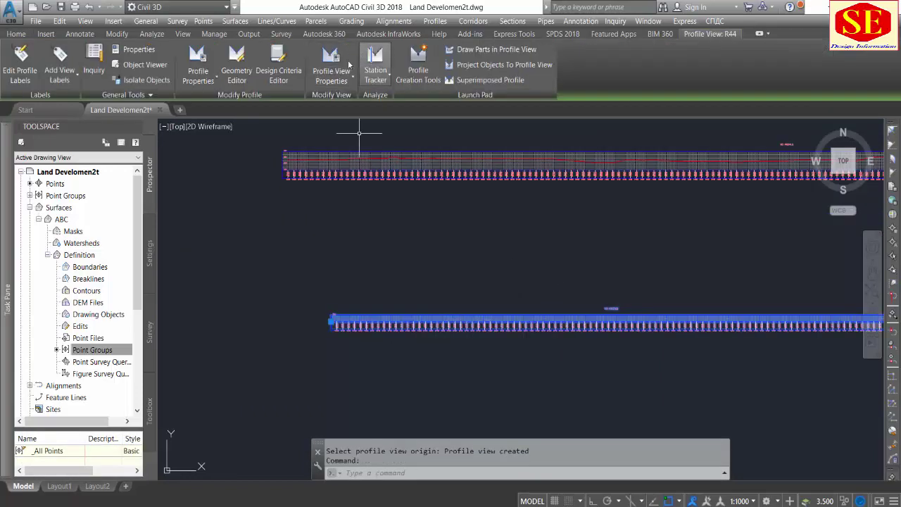
click(331, 78)
click(336, 104)
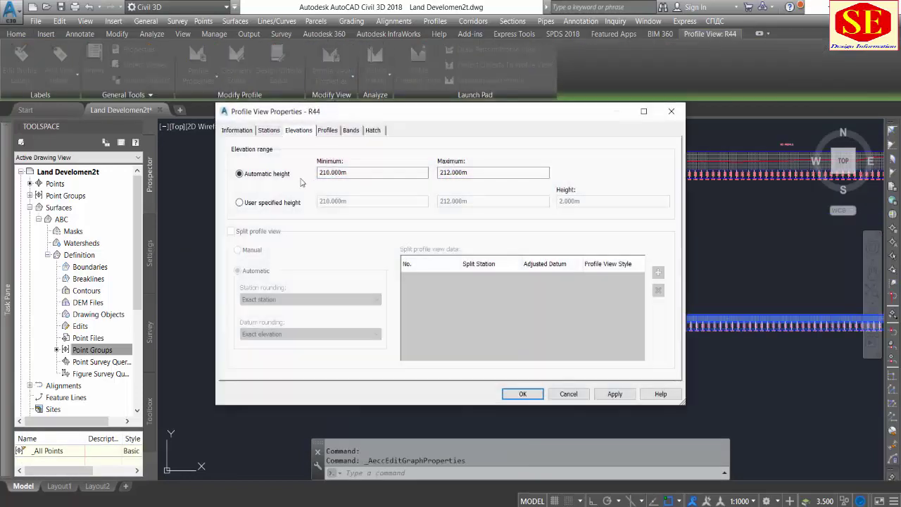
click(271, 205)
click(486, 199)
text(218)
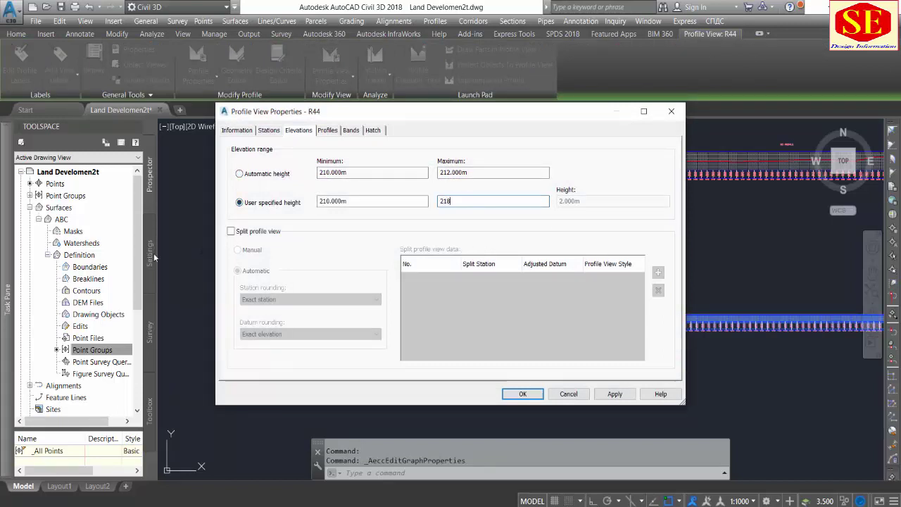
click(610, 393)
click(522, 394)
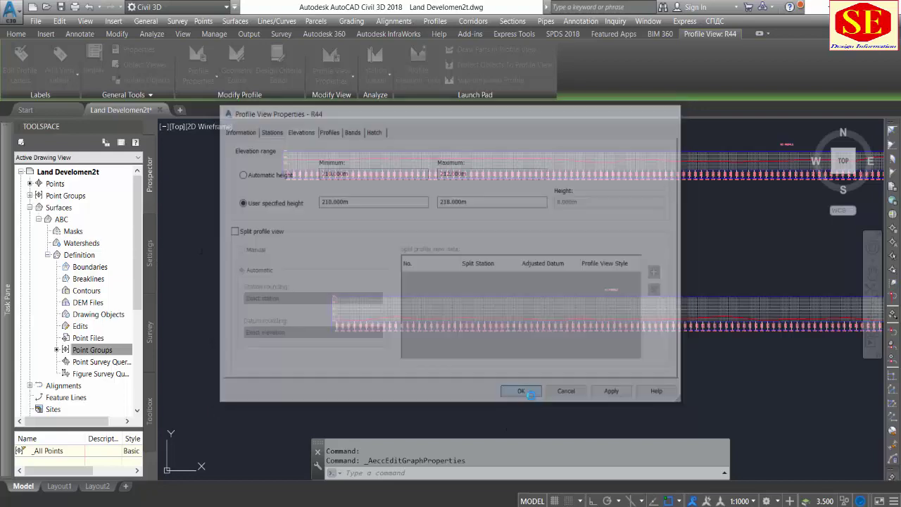
scroll(529, 372, down, 2)
middle_drag(182, 344, 271, 386)
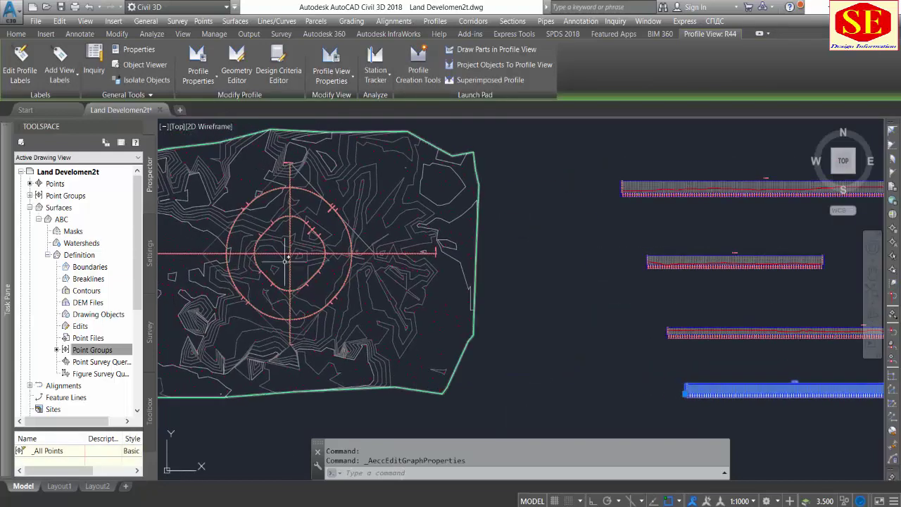
Pan and zoom across the circular site to locate the four stacked profile views.
key(Escape)
scroll(629, 283, down, 3)
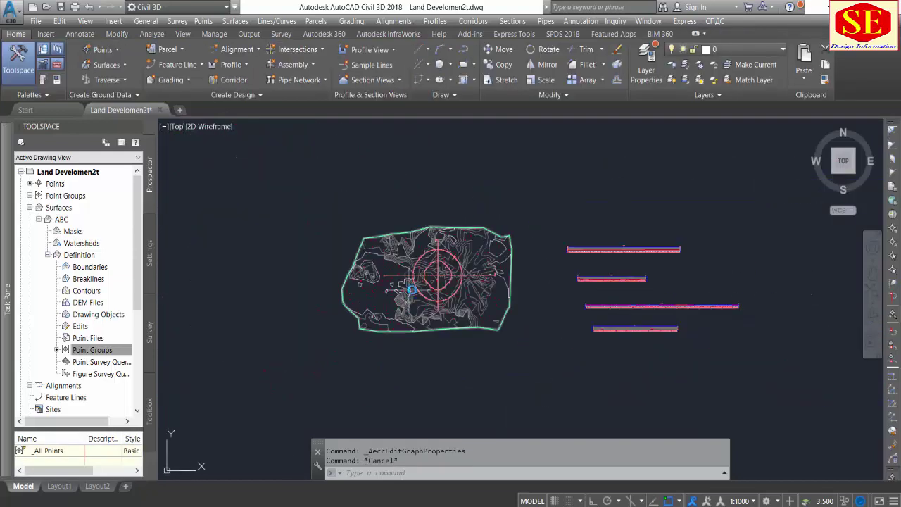
scroll(469, 248, up, 1)
scroll(469, 248, up, 6)
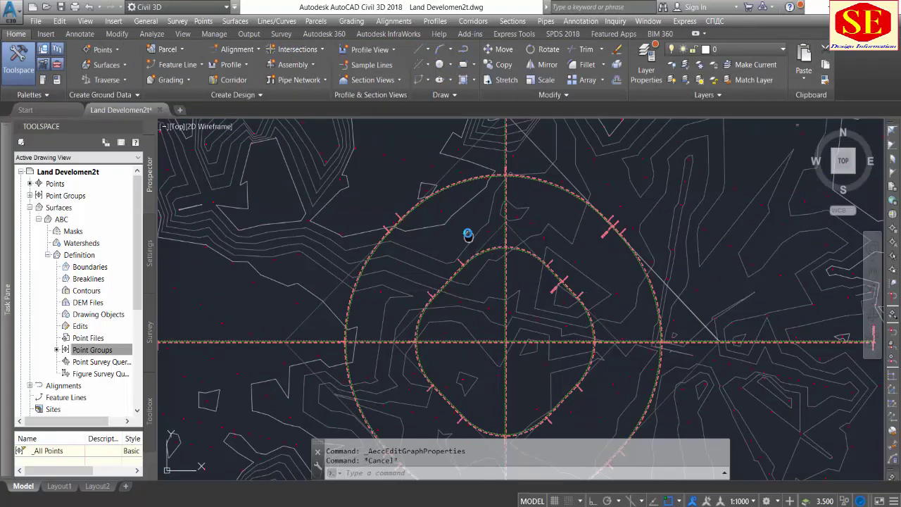
middle_drag(468, 235, 469, 304)
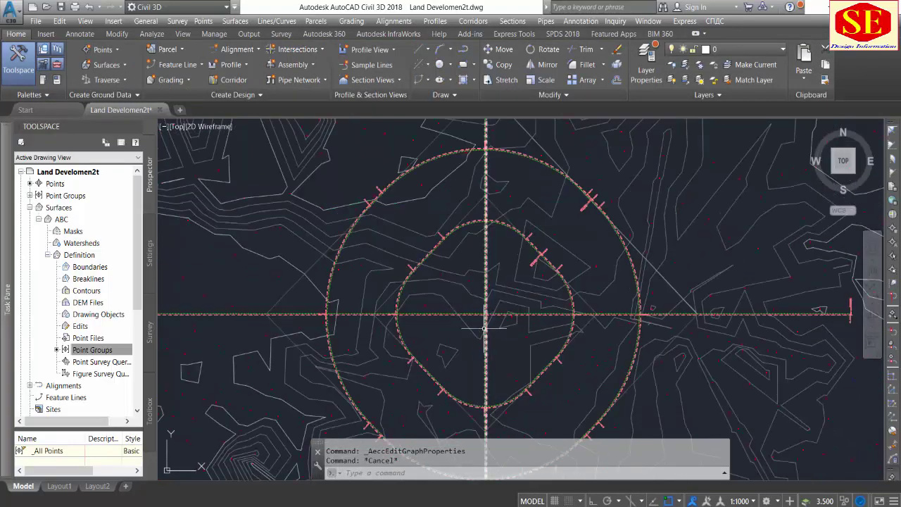
scroll(480, 317, down, 2)
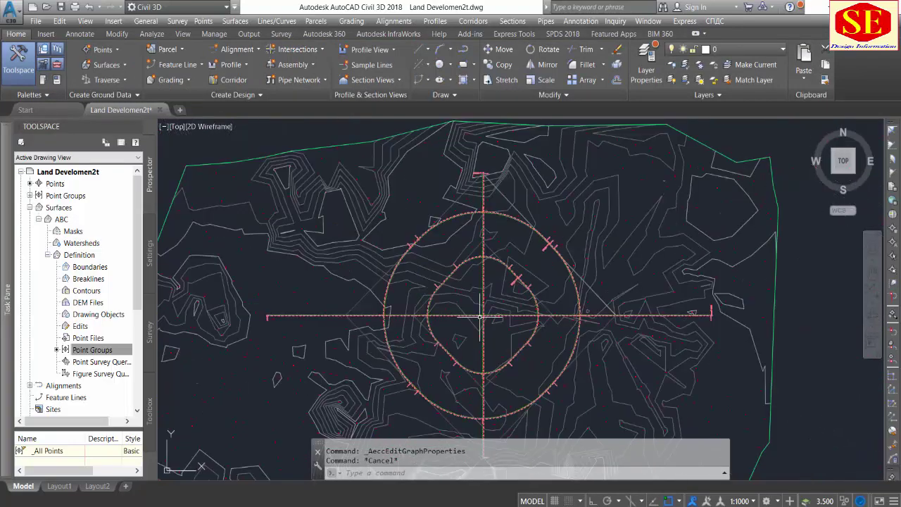
scroll(480, 317, down, 5)
scroll(695, 316, up, 4)
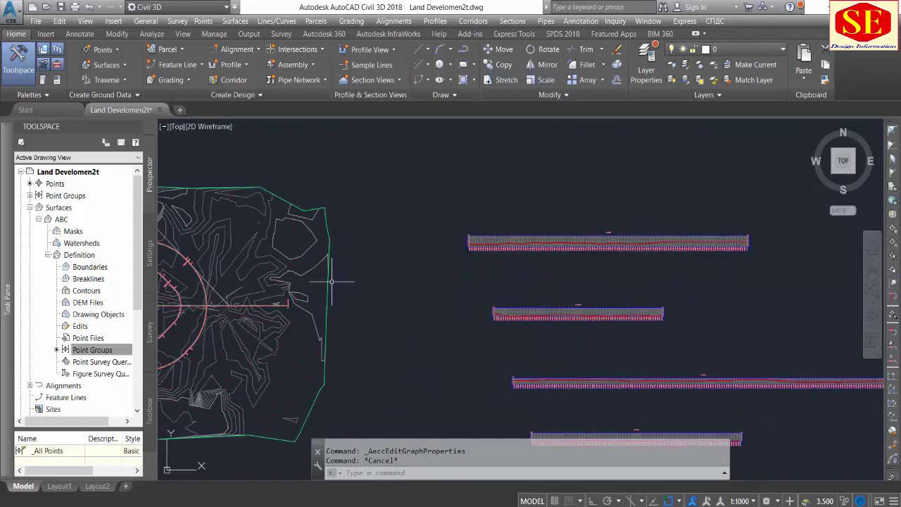
middle_drag(331, 281, 472, 281)
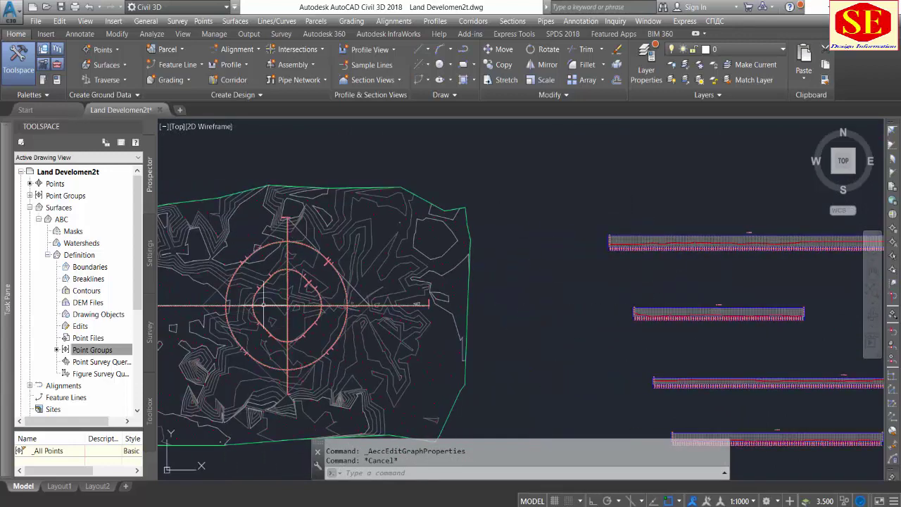
scroll(380, 296, down, 1)
scroll(345, 302, up, 3)
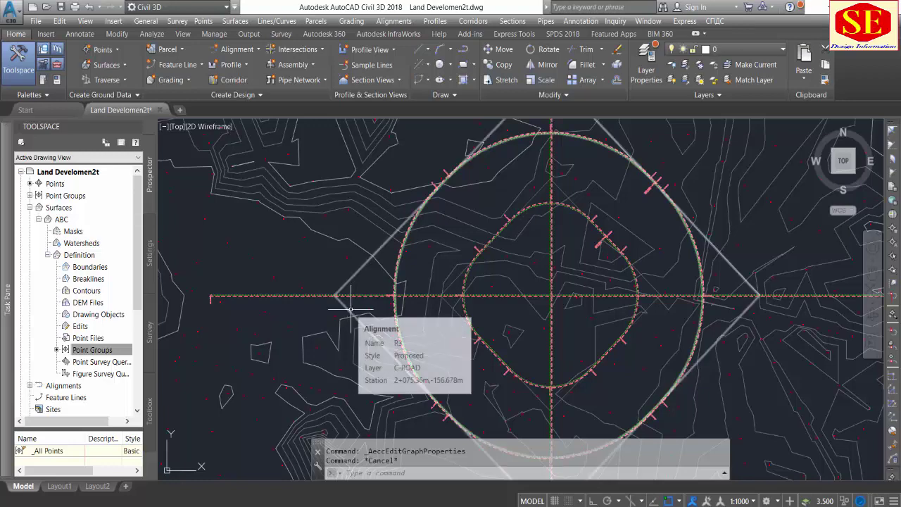
middle_drag(504, 319, 440, 319)
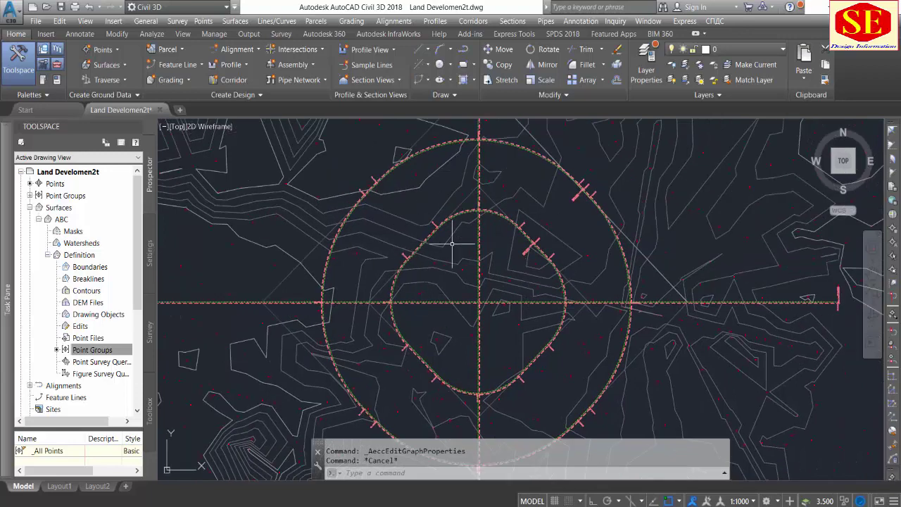
scroll(508, 262, down, 5)
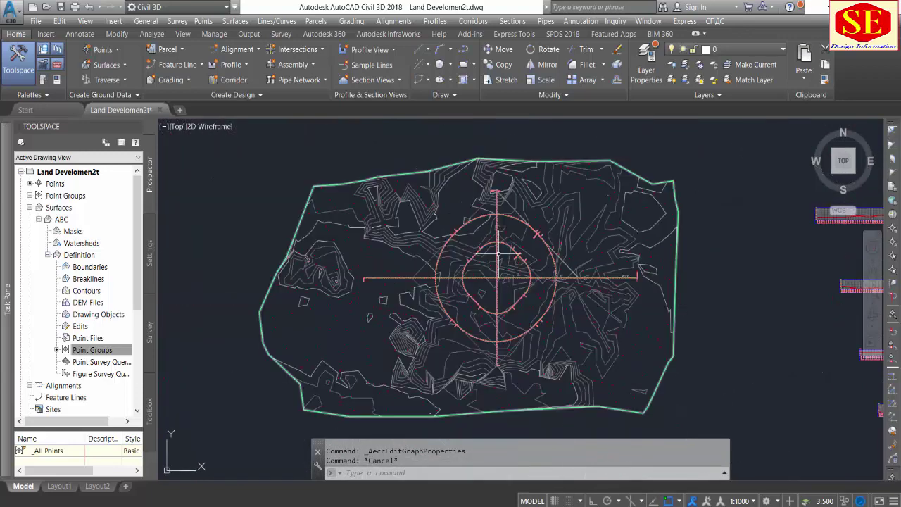
middle_drag(553, 255, 305, 250)
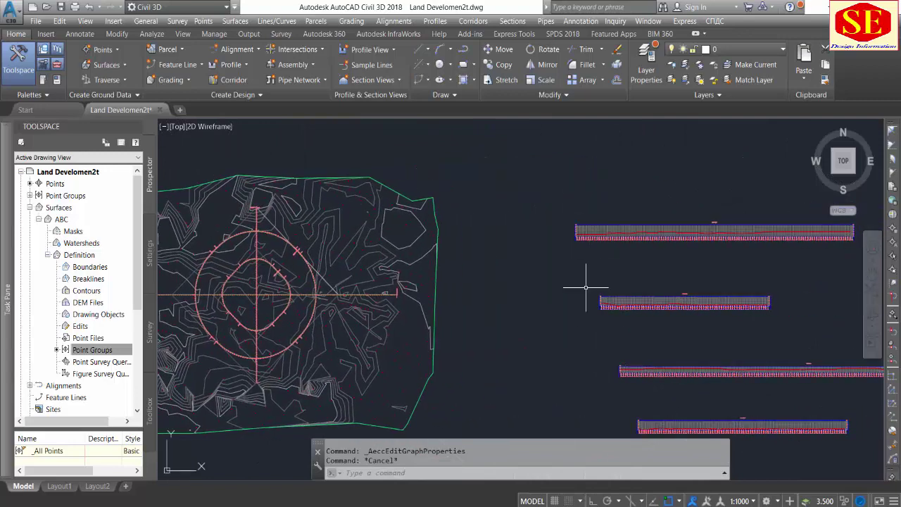
middle_drag(598, 310, 592, 257)
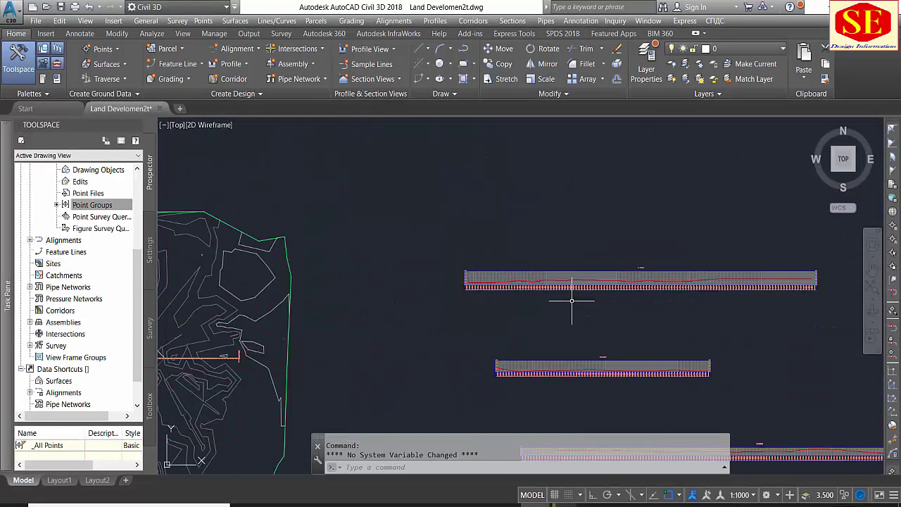
mouse_move(401, 287)
middle_down()
mouse_move(742, 199)
mouse_move(778, 202)
middle_up()
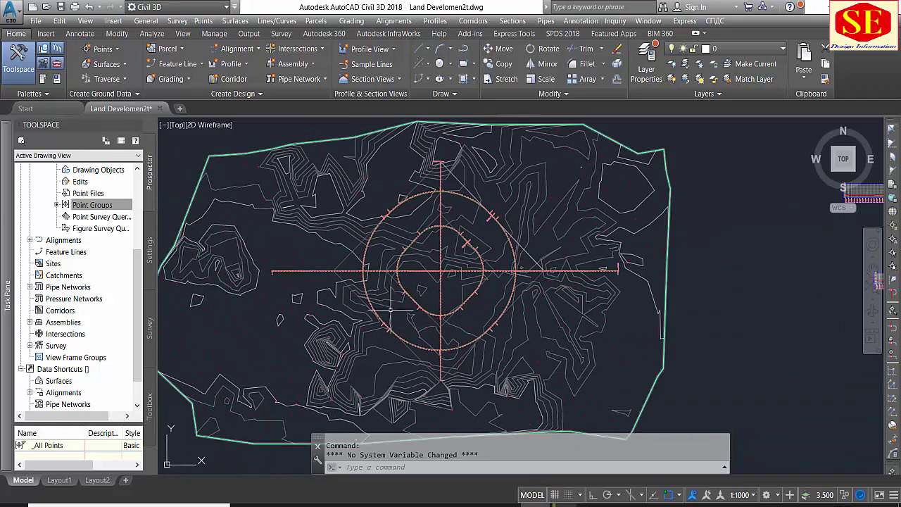
scroll(495, 259, up, 4)
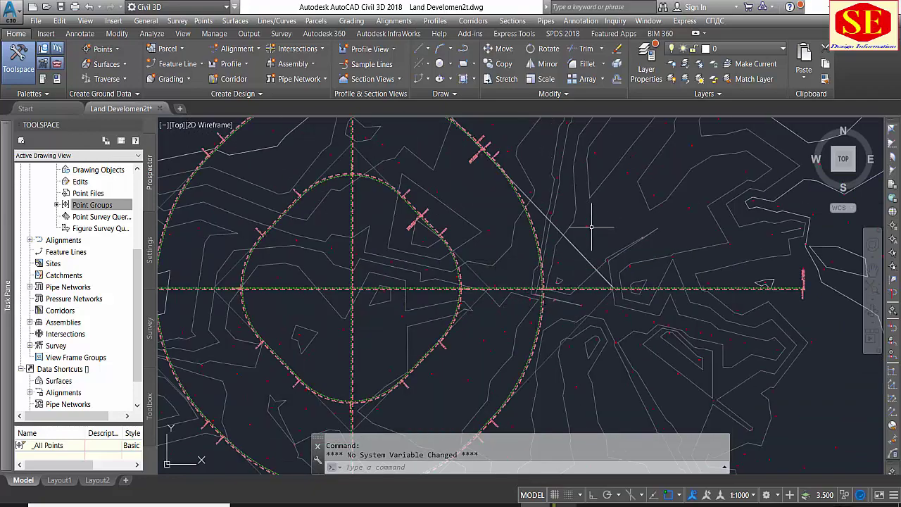
scroll(537, 308, up, 3)
scroll(544, 317, up, 3)
scroll(544, 317, down, 3)
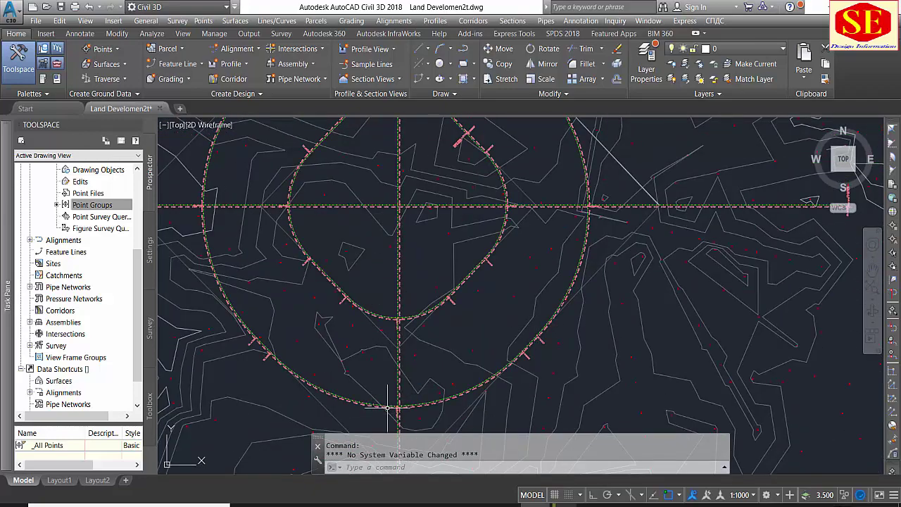
Recentre on the site alignment, then move over and zoom into the R1 profile view.
middle_drag(311, 320, 429, 401)
scroll(302, 269, up, 1)
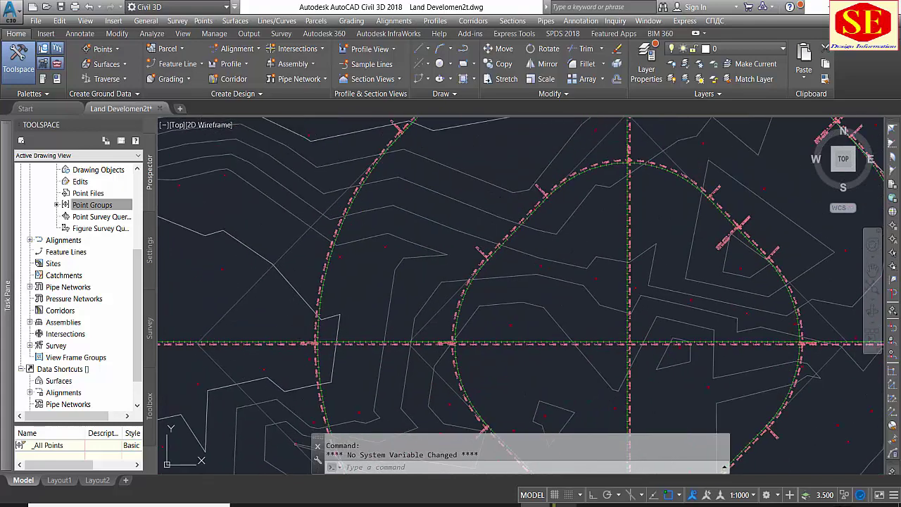
scroll(307, 328, down, 3)
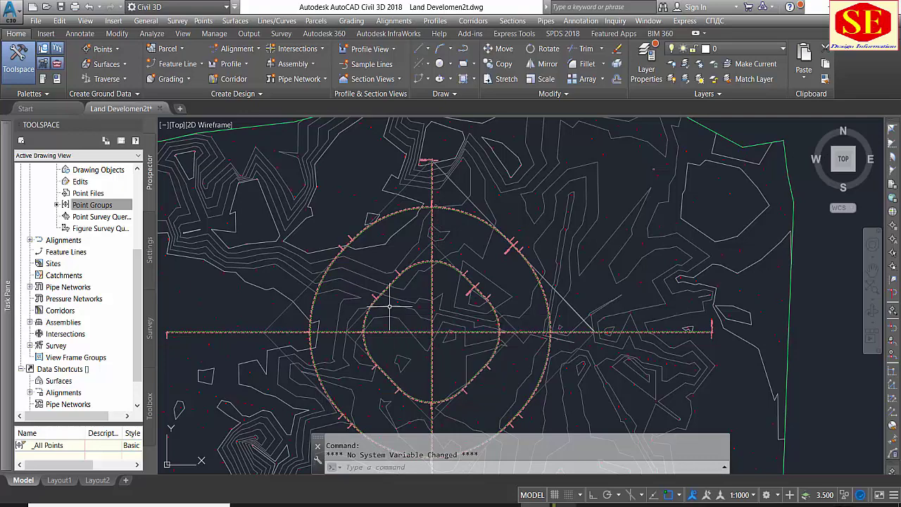
scroll(397, 285, down, 3)
scroll(398, 282, down, 1)
scroll(694, 257, up, 2)
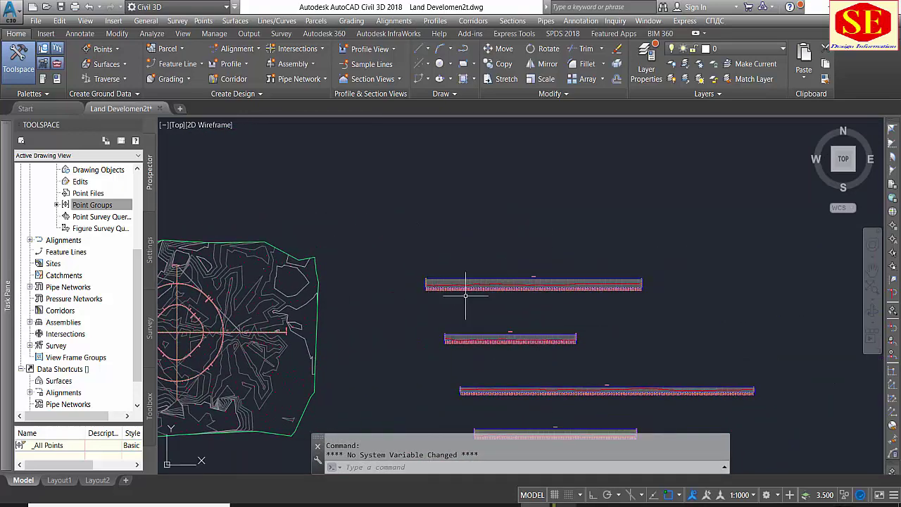
scroll(467, 288, up, 2)
scroll(493, 275, up, 2)
scroll(654, 241, down, 3)
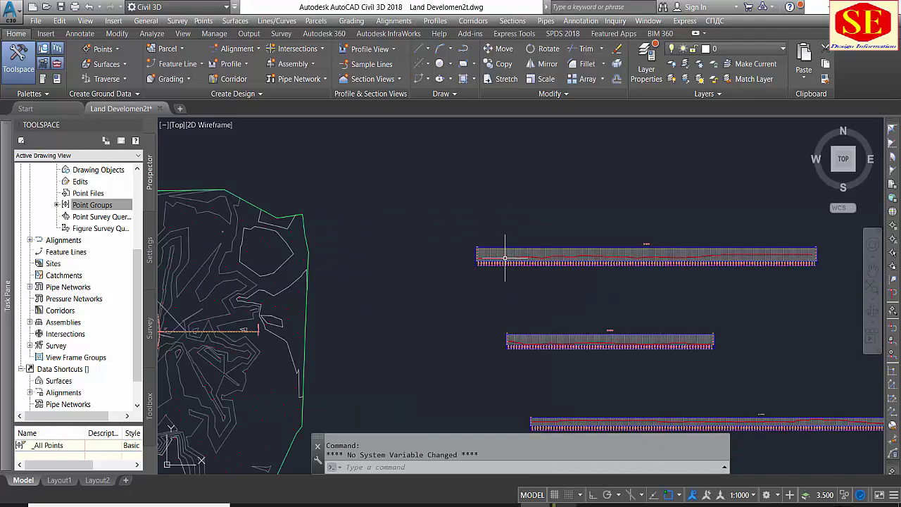
scroll(695, 372, up, 2)
scroll(779, 204, up, 1)
scroll(779, 204, up, 3)
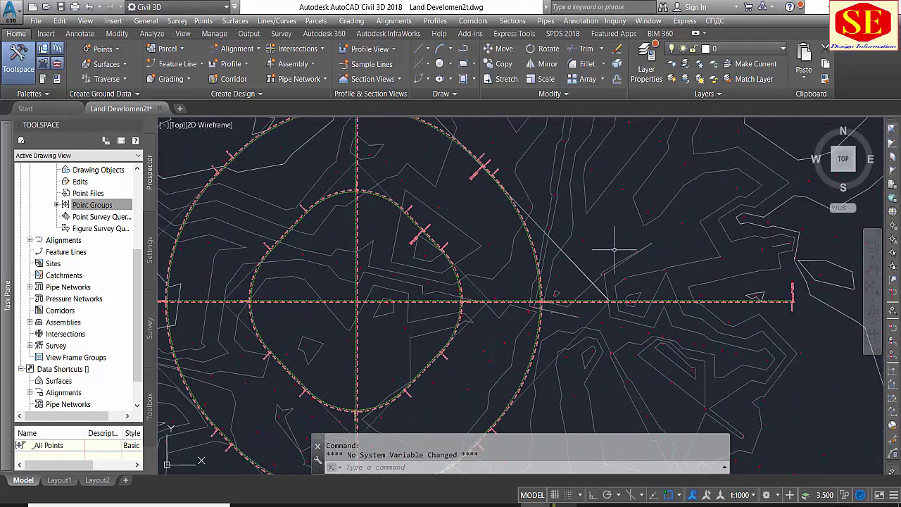
click(359, 301)
scroll(359, 301, down, 3)
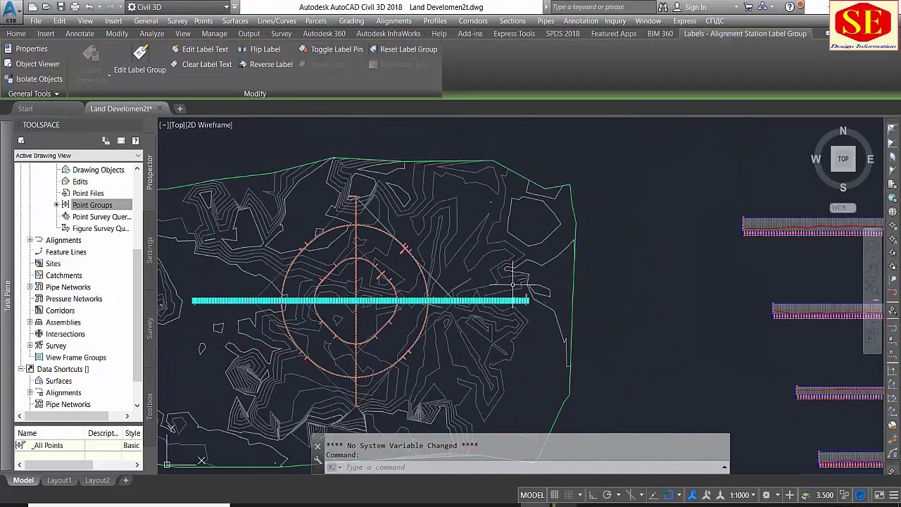
middle_drag(513, 285, 220, 285)
key(Escape)
scroll(646, 250, up, 2)
scroll(210, 306, up, 2)
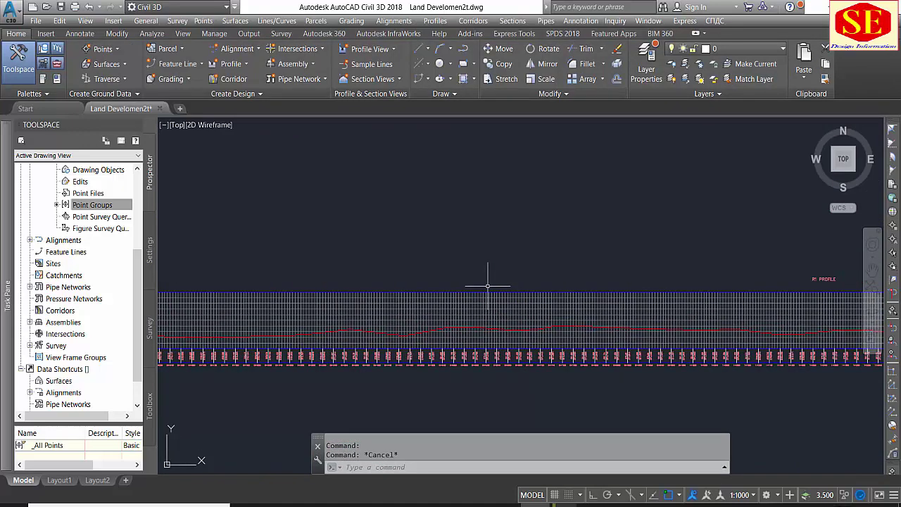
Create a layout profile named 'R1 Design' in the R1 profile view with the Design Profile style.
scroll(461, 211, down, 2)
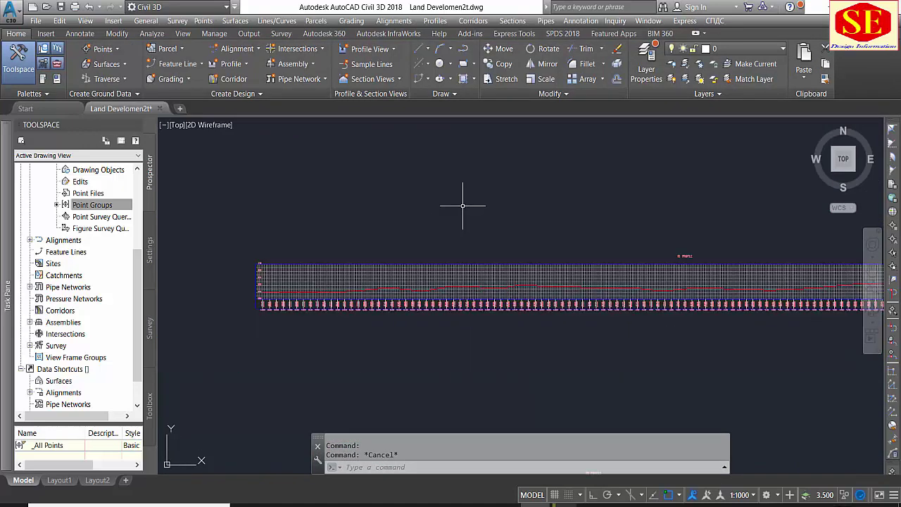
click(233, 64)
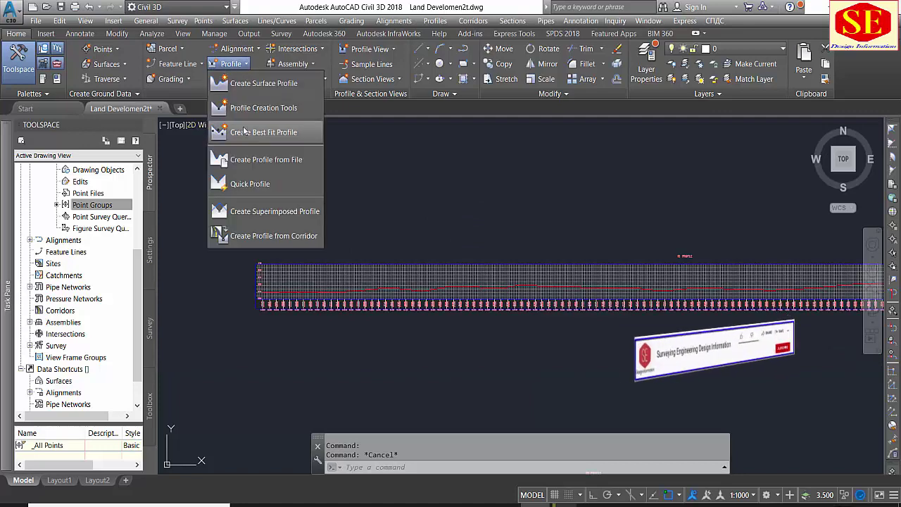
click(254, 108)
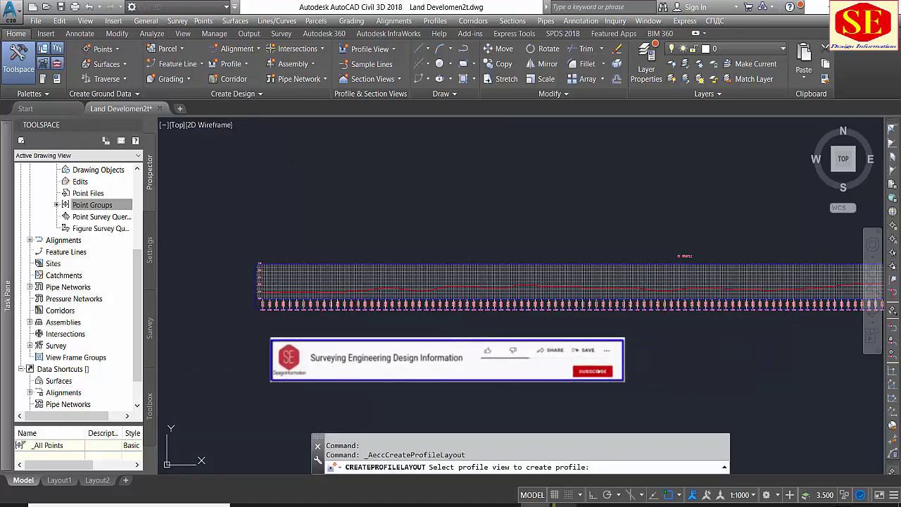
click(317, 271)
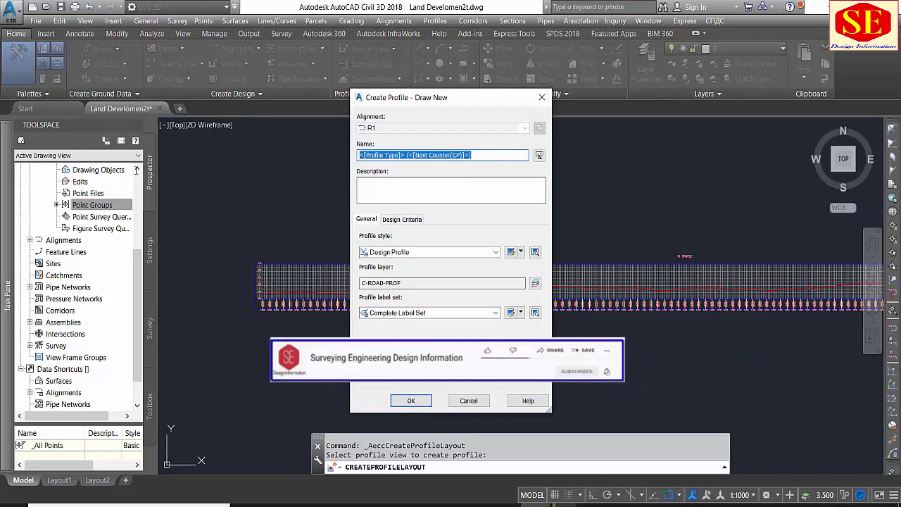
text(R1es)
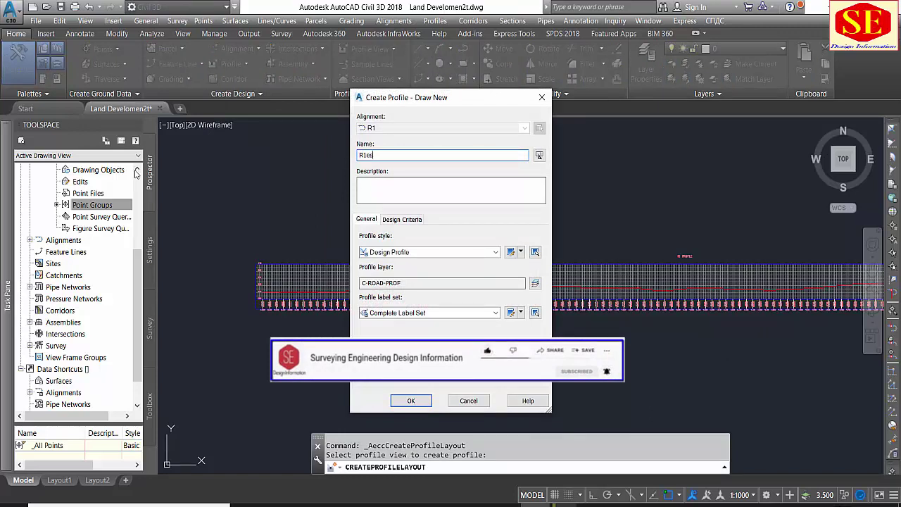
key(BackSpace)
key(BackSpace)
text(Design)
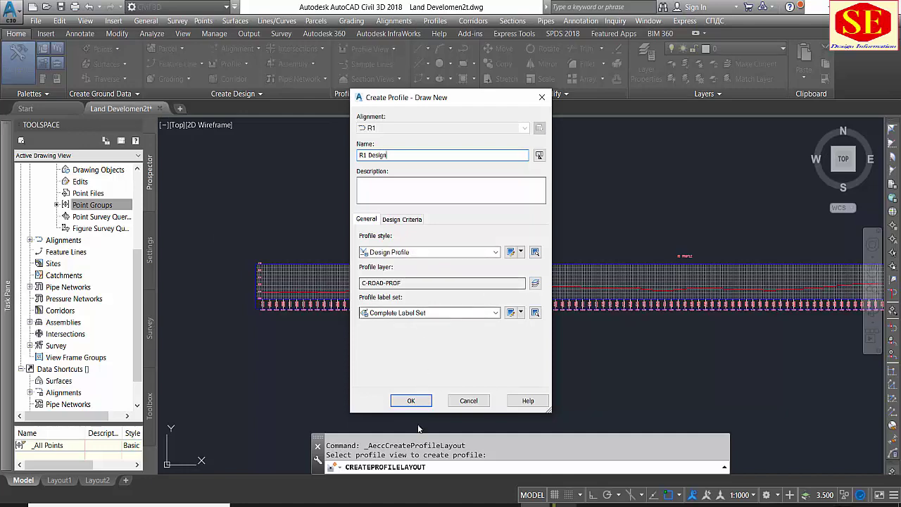
click(421, 401)
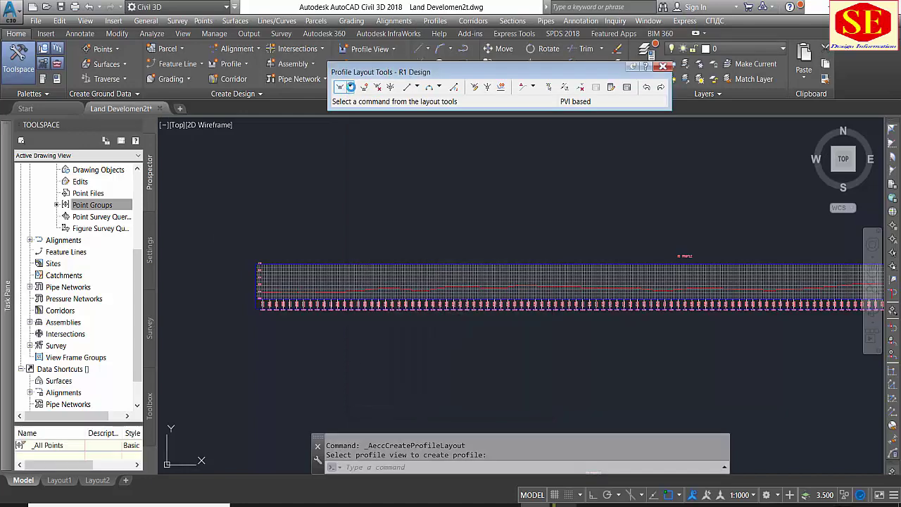
Choose Draw Tangents with Curves, zoom to the R1 view's left end, and begin typing 'PSE.
click(350, 87)
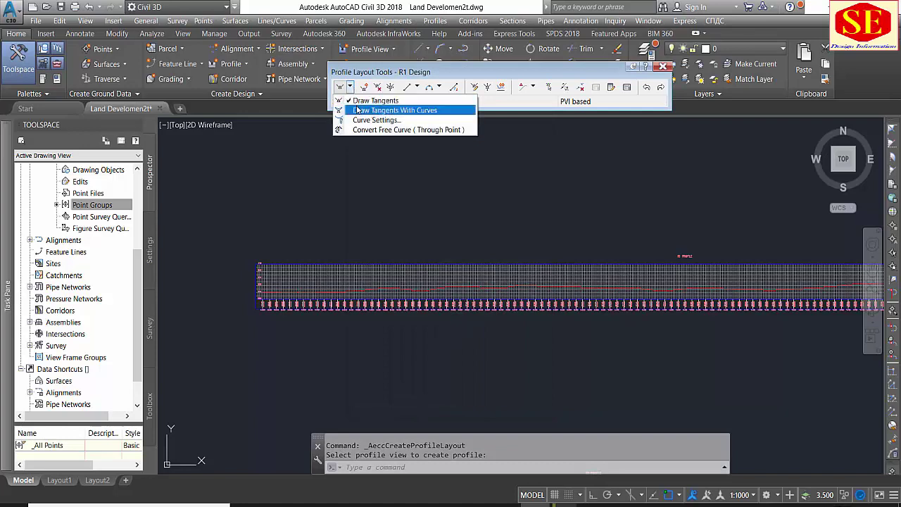
click(357, 111)
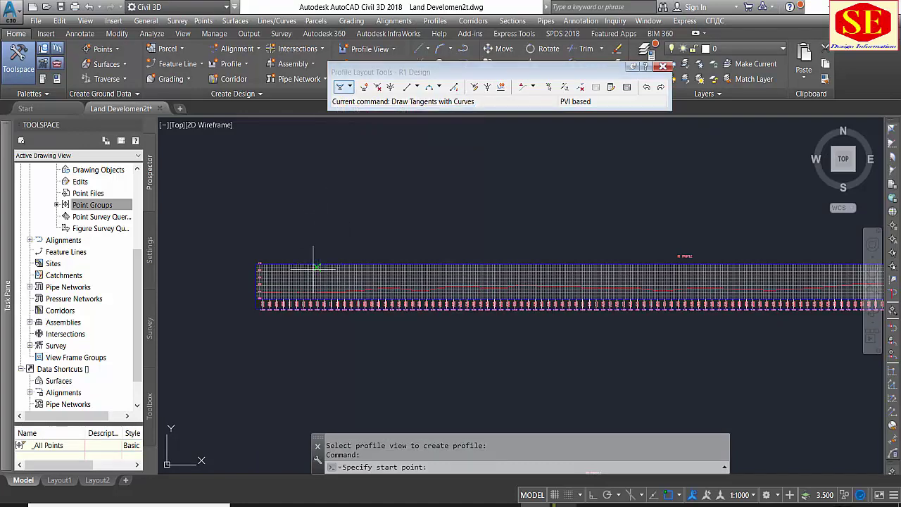
scroll(314, 267, up, 3)
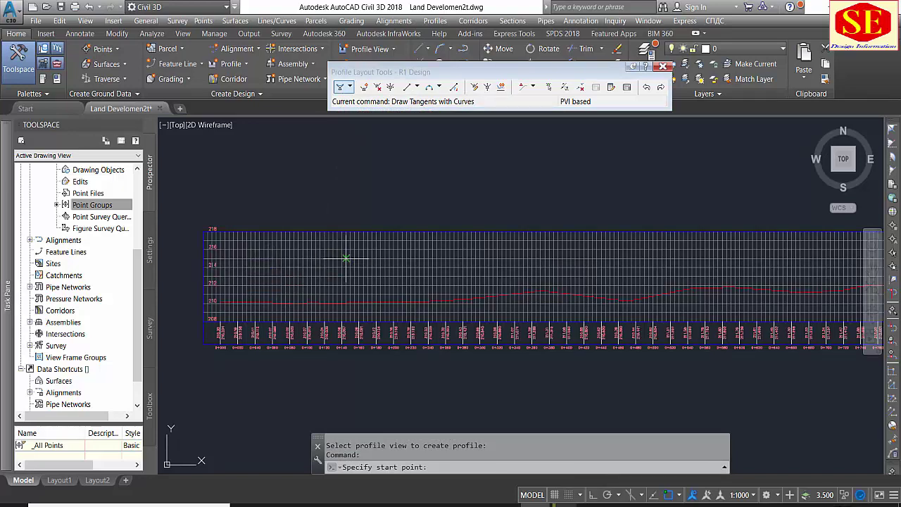
scroll(346, 259, up, 2)
scroll(416, 255, up, 1)
scroll(355, 270, up, 3)
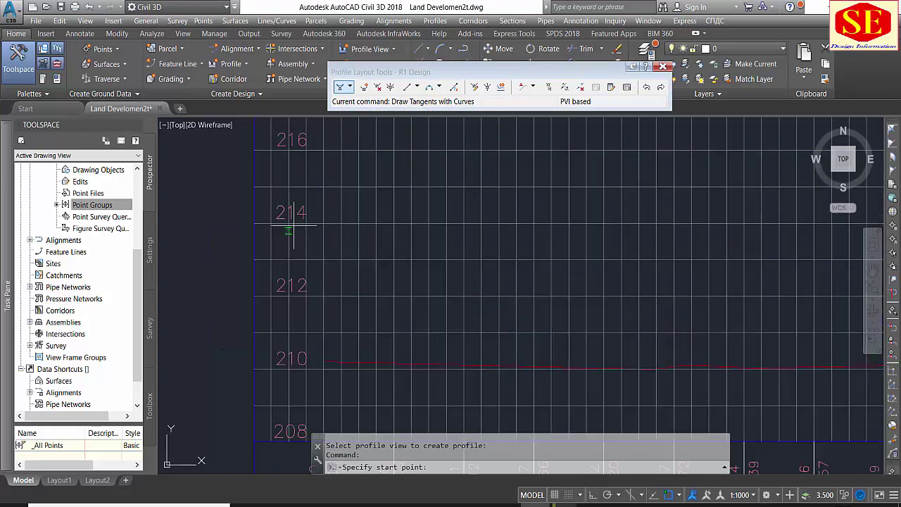
scroll(323, 260, down, 1)
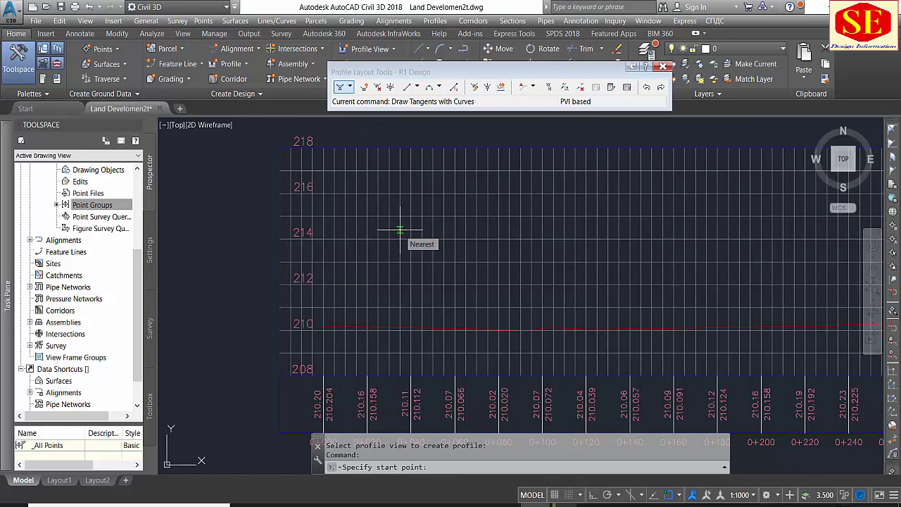
text('pse)
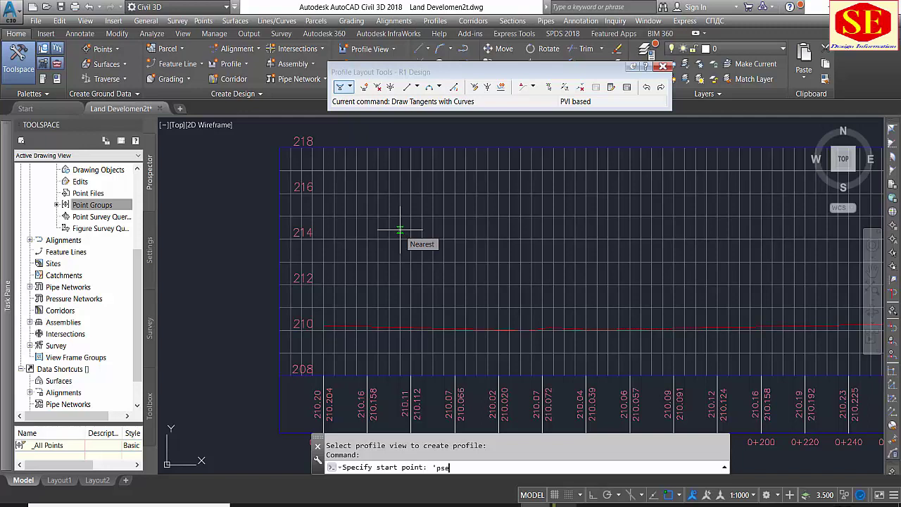
Place the R1 Design start point at station 0+000, elevation 213.5 m via PSE.
key(Return)
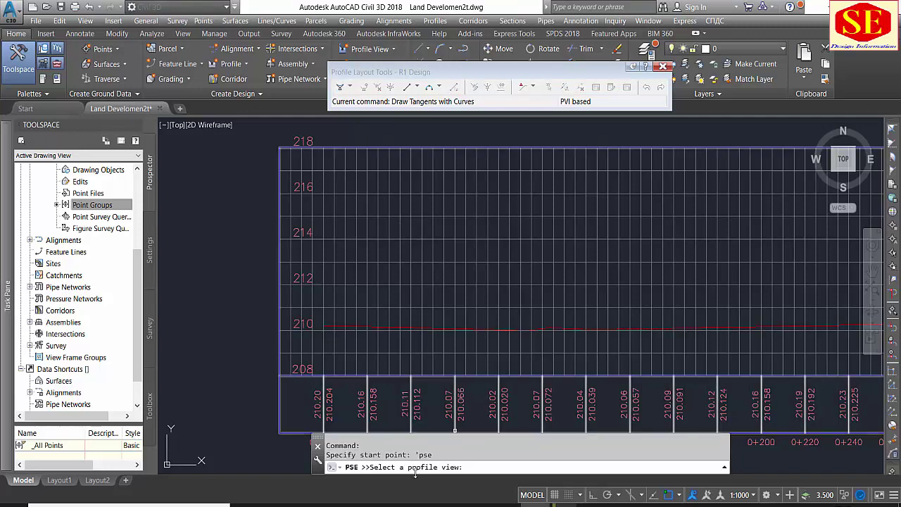
click(431, 147)
text(0)
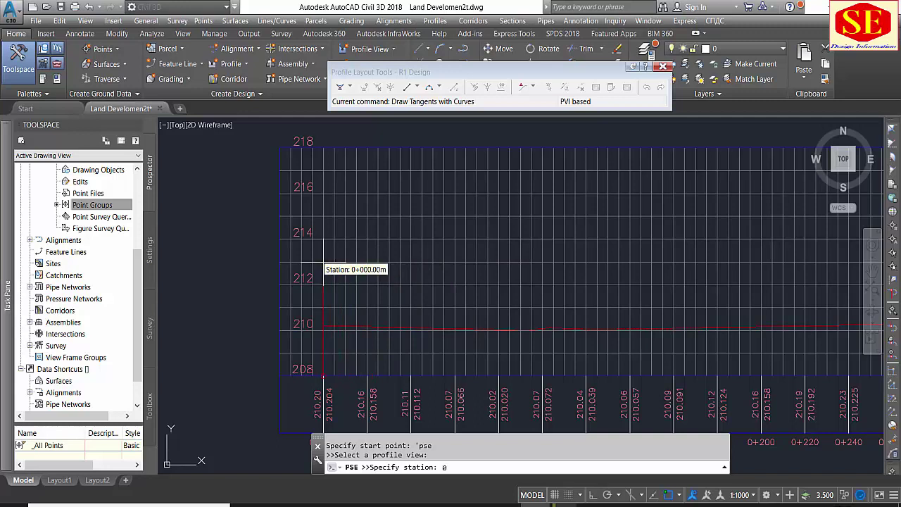
key(Return)
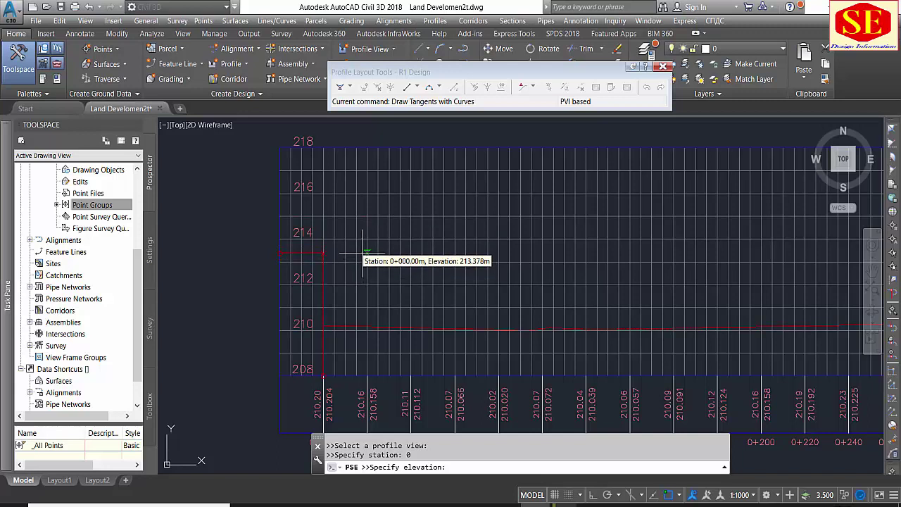
text(213.5)
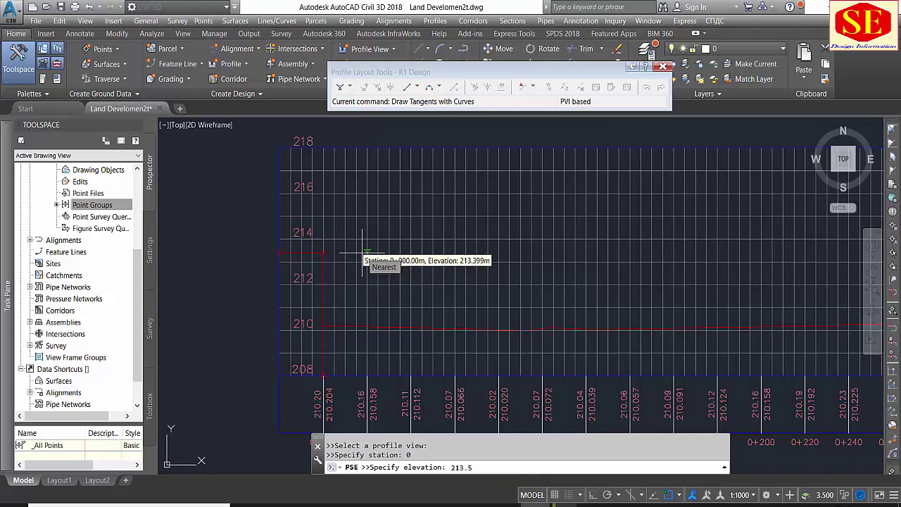
key(Return)
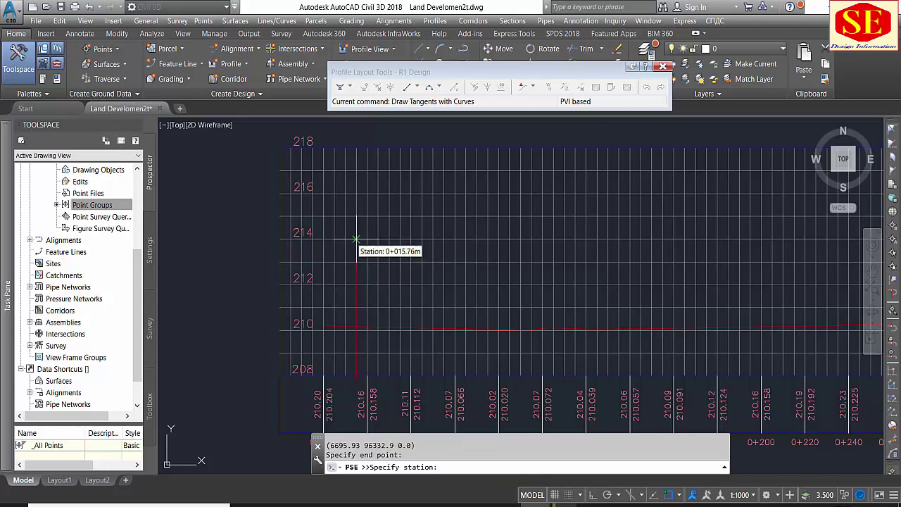
Draw the first tangent to station 1+240 at elevation 213.5 m.
scroll(326, 256, down, 3)
scroll(486, 281, down, 2)
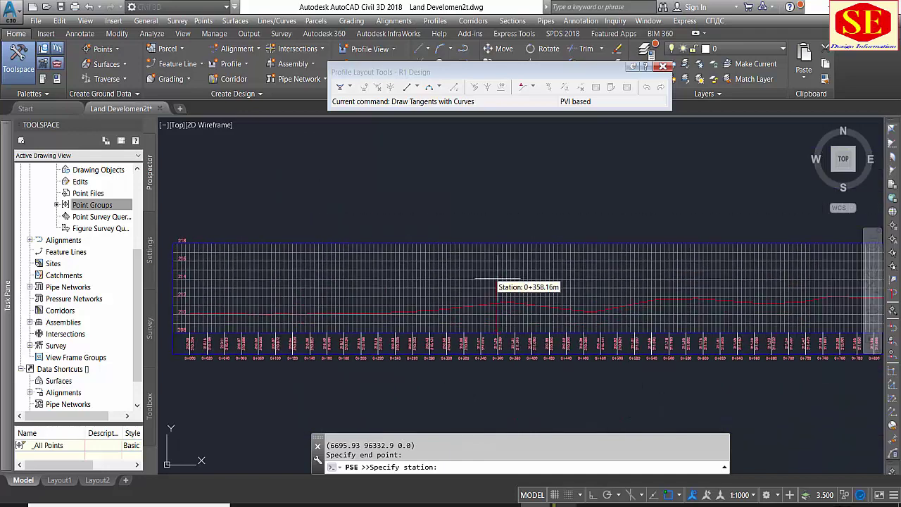
scroll(704, 302, up, 2)
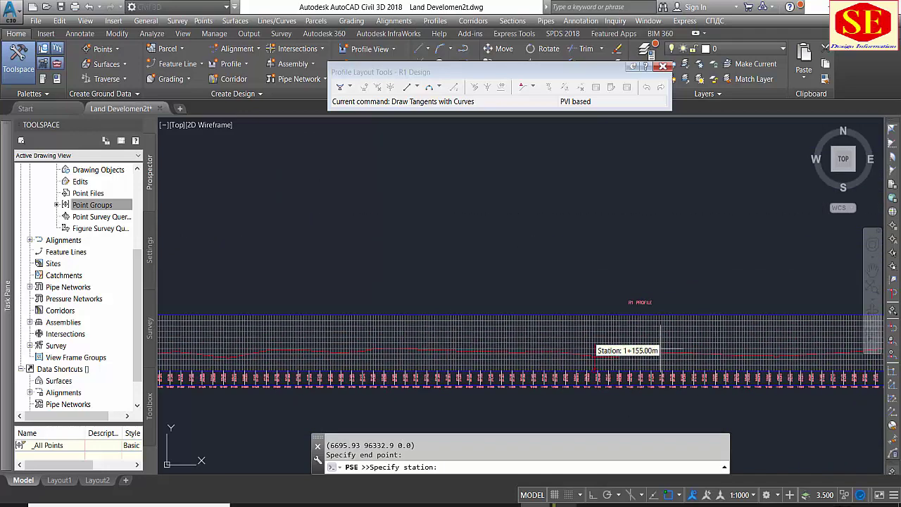
scroll(641, 338, up, 1)
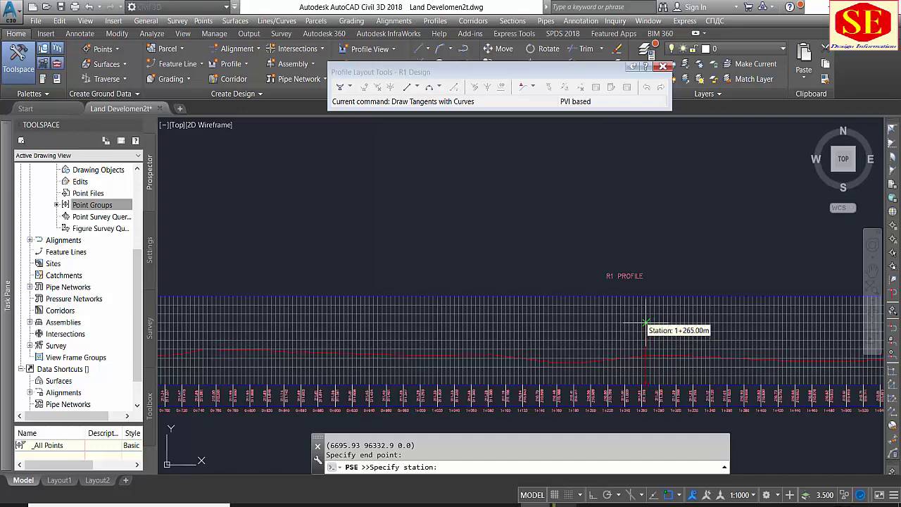
mouse_move(644, 323)
middle_down()
mouse_move(596, 325)
mouse_move(585, 215)
middle_up()
scroll(597, 325, up, 4)
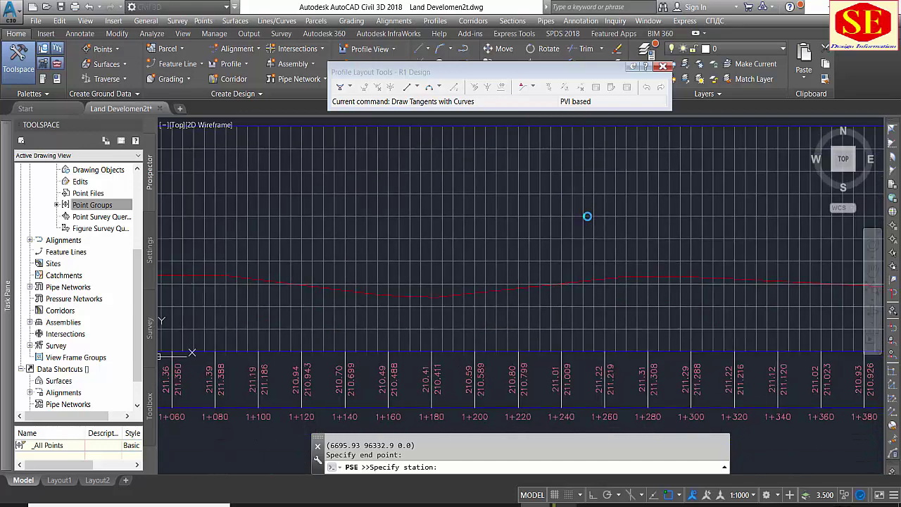
scroll(563, 381, up, 2)
middle_drag(563, 380, 568, 324)
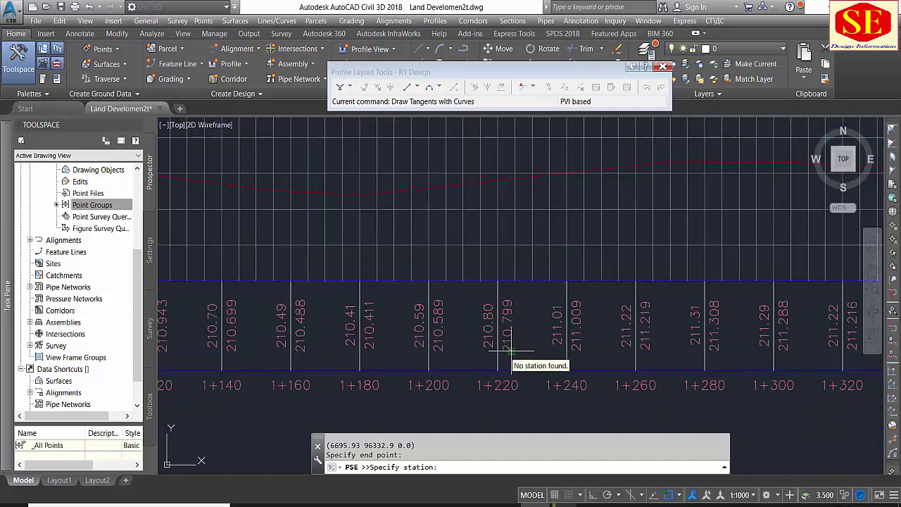
scroll(534, 309, down, 3)
scroll(534, 310, down, 2)
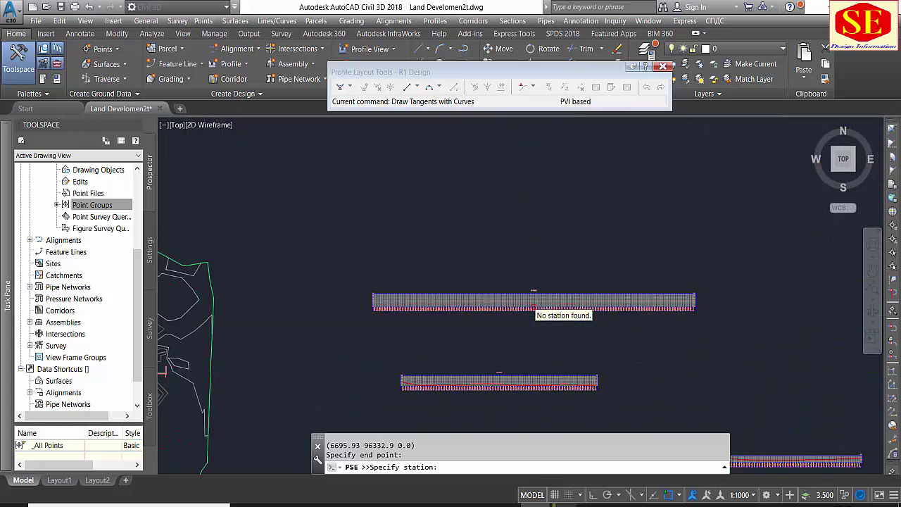
scroll(534, 309, down, 2)
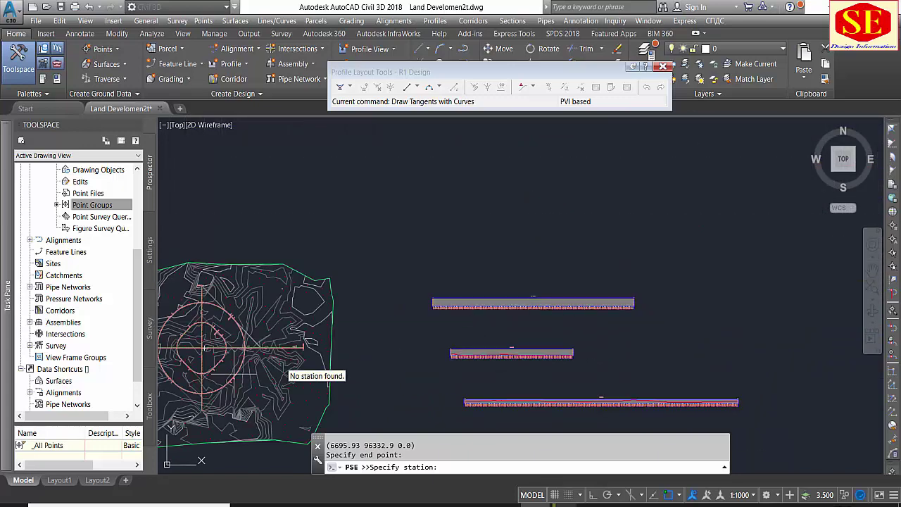
scroll(583, 171, down, 2)
scroll(508, 278, down, 2)
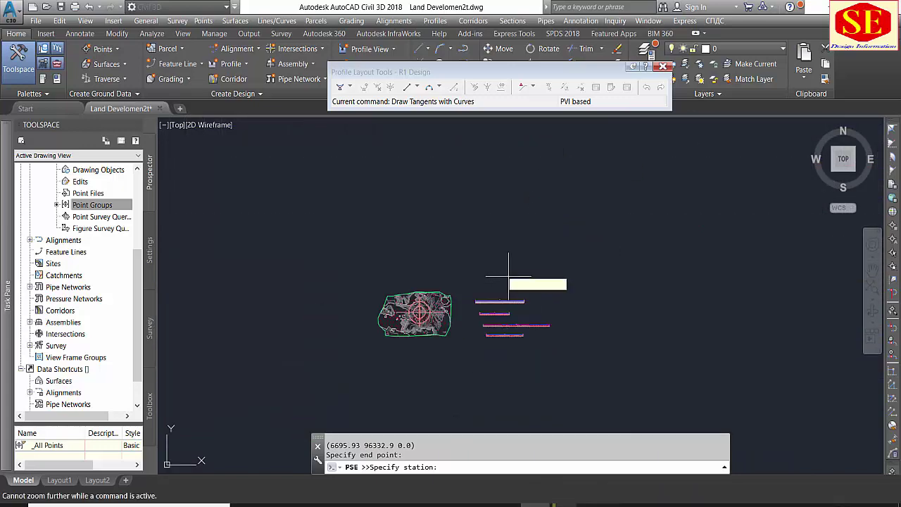
scroll(483, 272, up, 3)
scroll(443, 254, up, 2)
scroll(453, 310, up, 2)
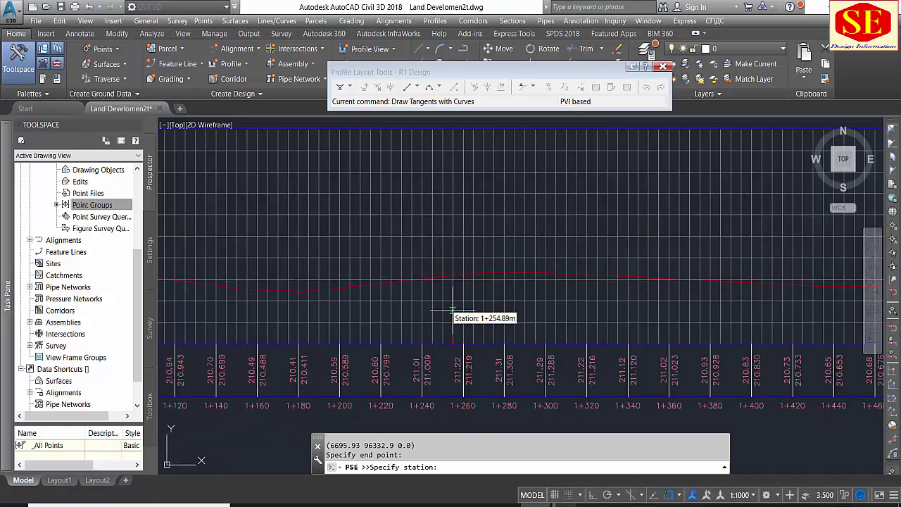
scroll(595, 249, up, 1)
scroll(493, 255, up, 1)
text(1240)
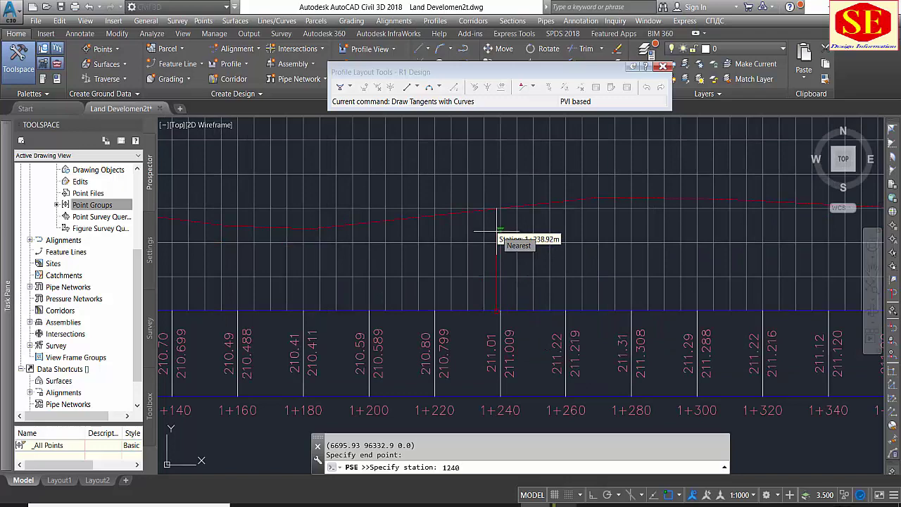
key(Return)
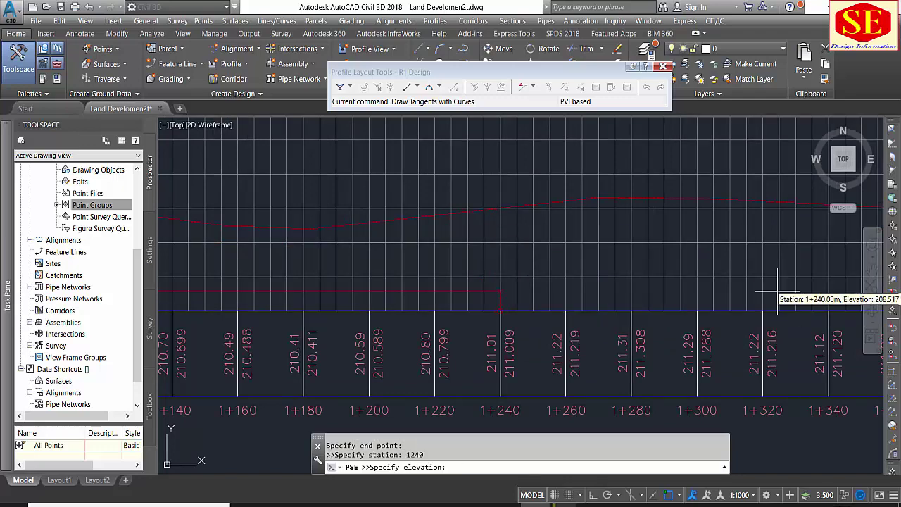
scroll(552, 223, up, 2)
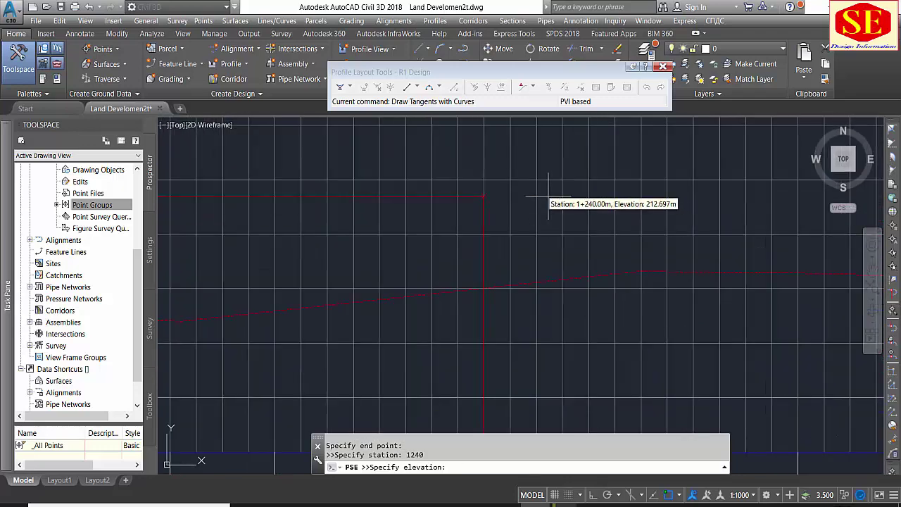
text(213.5)
key(Return)
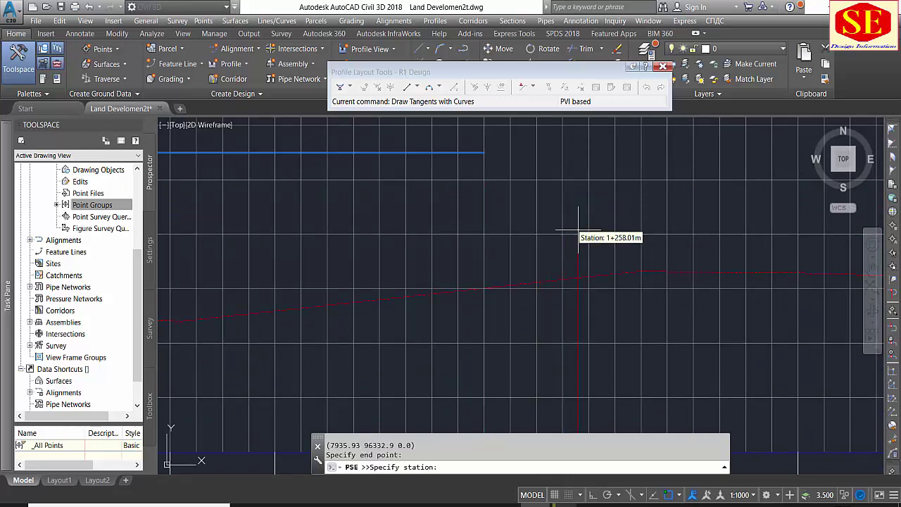
Draw the second tangent to the existing profile's end, station 2+462.60, at elevation 213 m, and finish.
scroll(539, 214, down, 3)
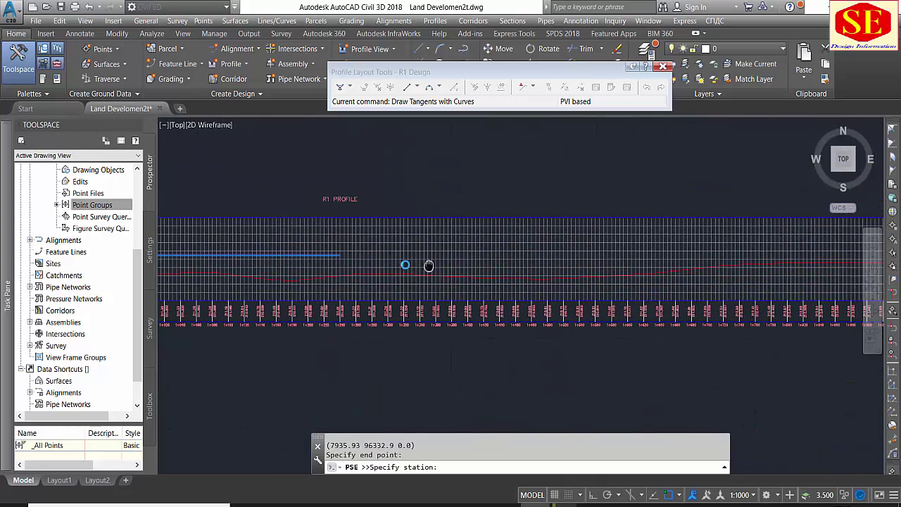
middle_drag(712, 267, 502, 279)
click(607, 275)
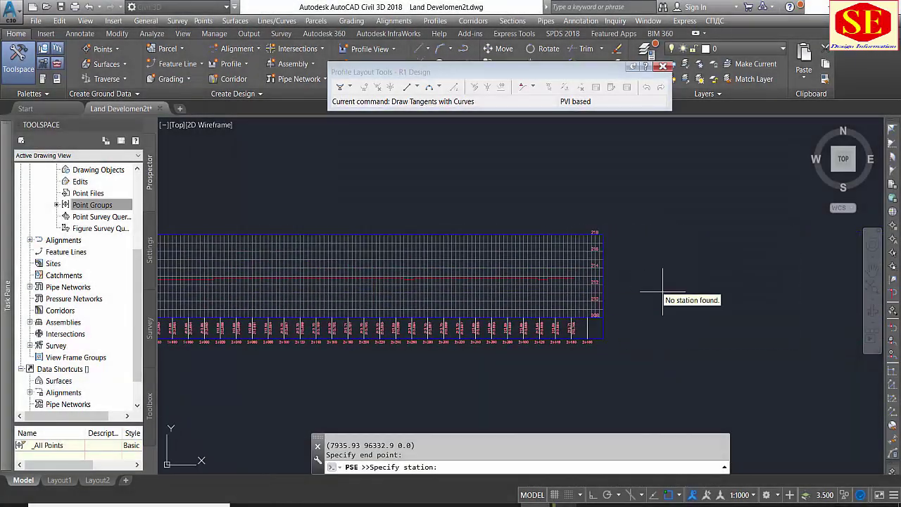
scroll(493, 285, up, 3)
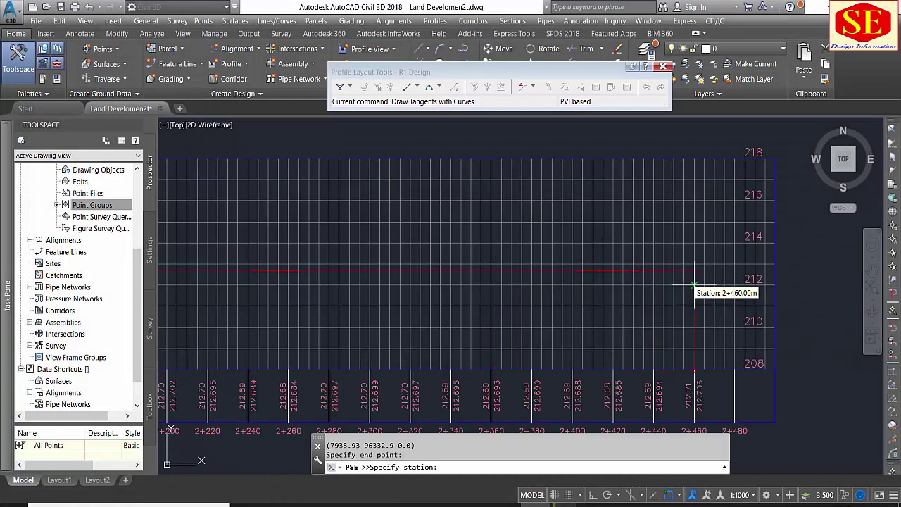
scroll(704, 279, up, 3)
scroll(706, 280, up, 2)
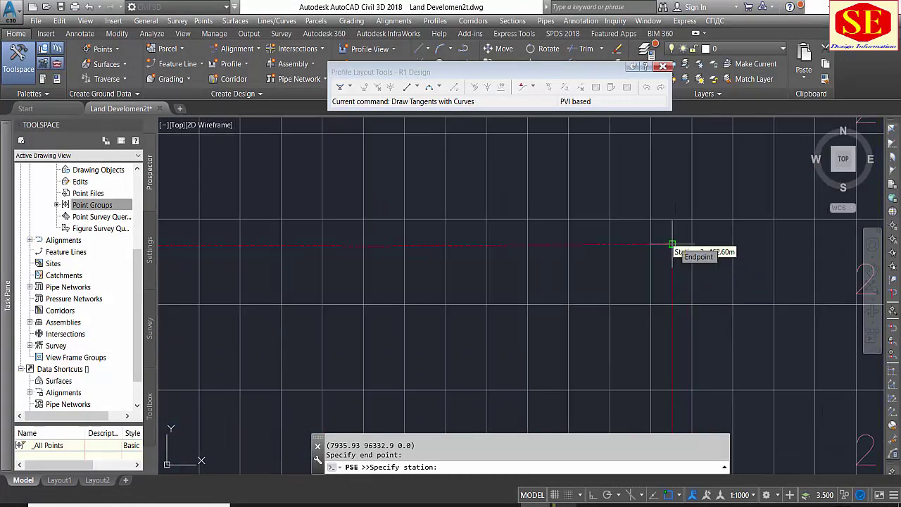
click(671, 245)
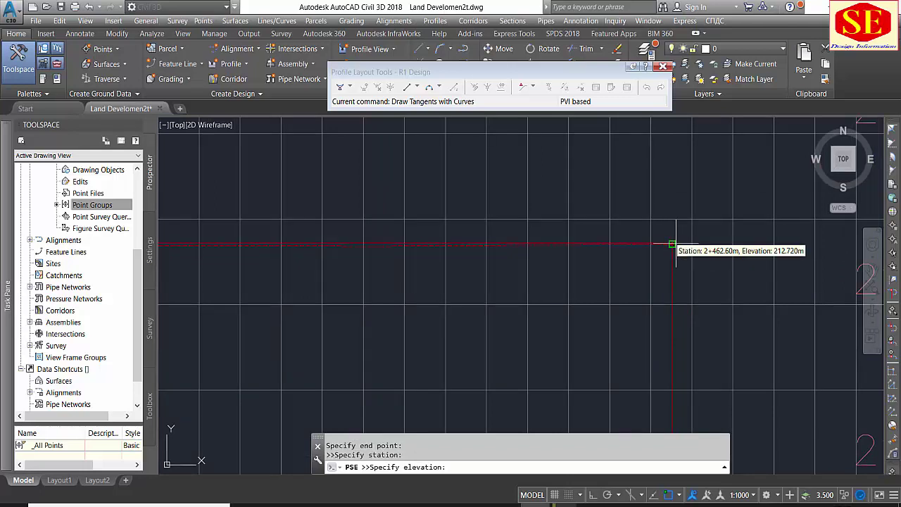
middle_drag(674, 191, 695, 284)
text(213)
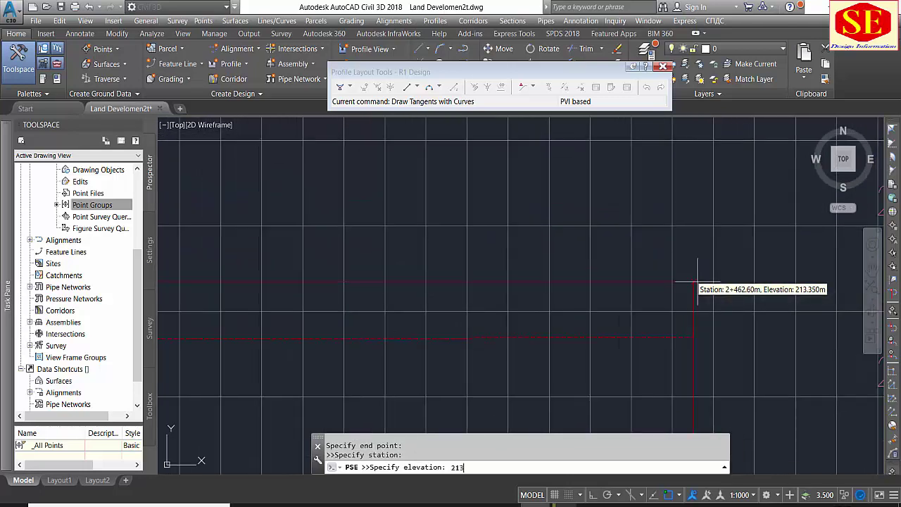
key(Return)
key(Escape)
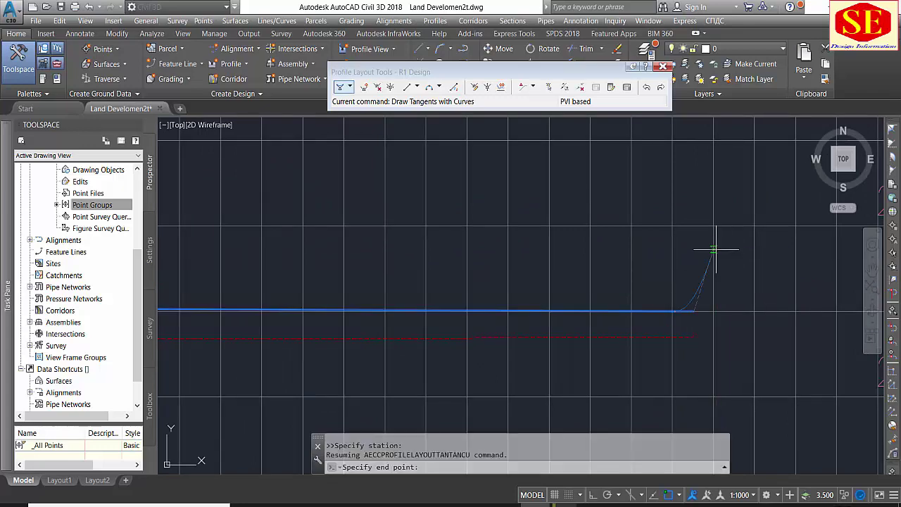
scroll(718, 252, down, 3)
scroll(718, 252, down, 3)
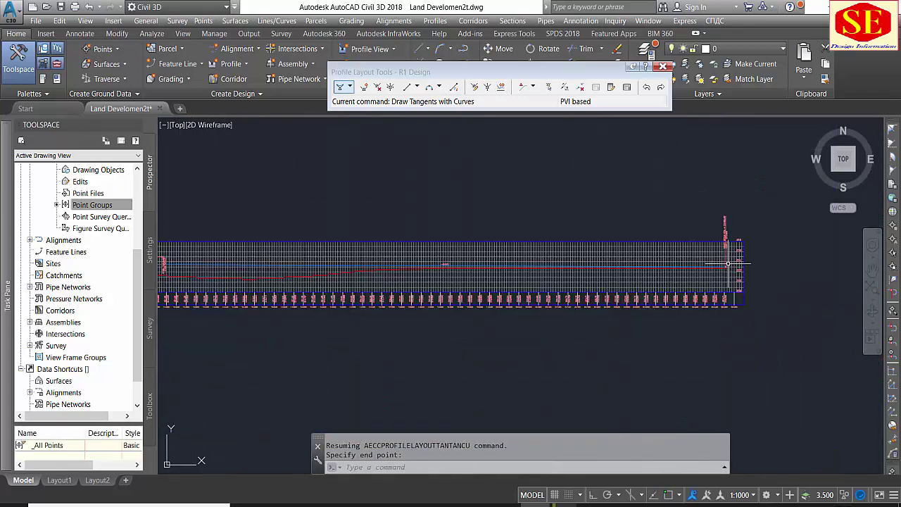
scroll(467, 267, up, 3)
scroll(467, 268, down, 3)
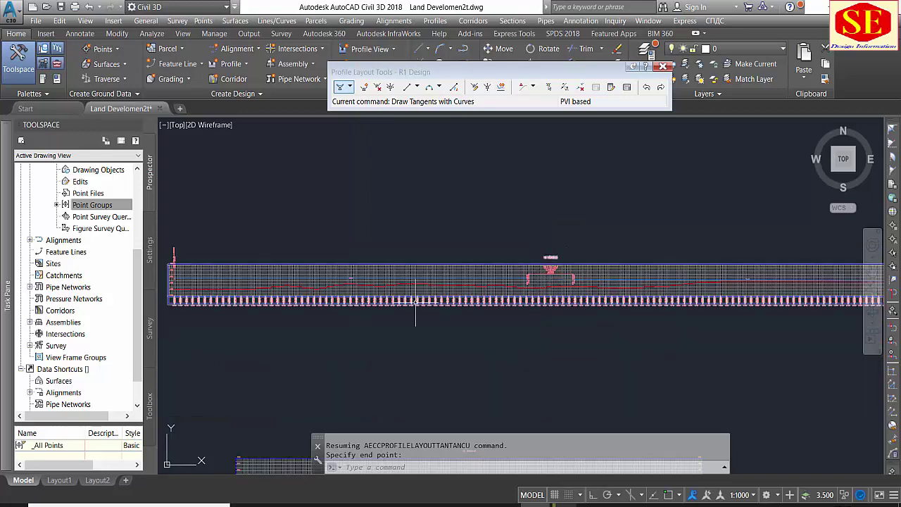
middle_drag(467, 267, 697, 257)
Exit the profile layout command and bring up the R1 profile view's band properties.
key(Escape)
key(Escape)
scroll(403, 240, up, 5)
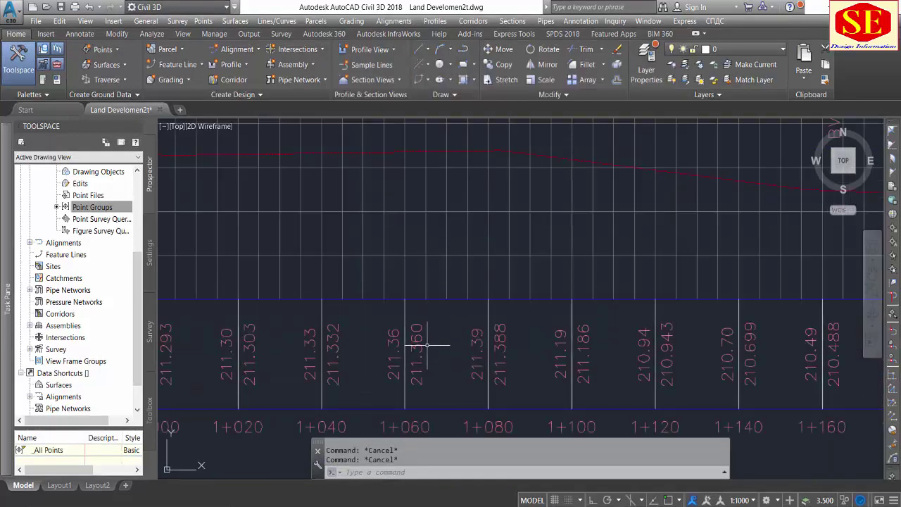
scroll(426, 296, down, 5)
click(415, 233)
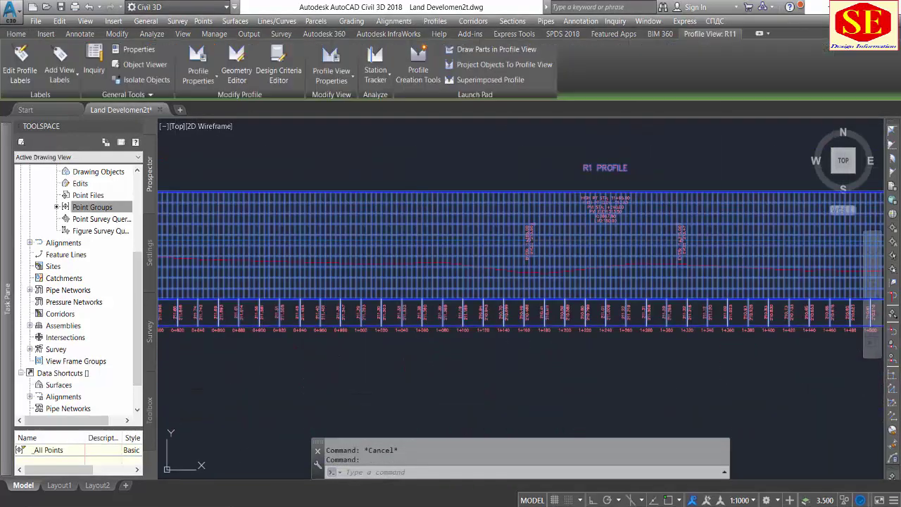
click(336, 84)
click(337, 98)
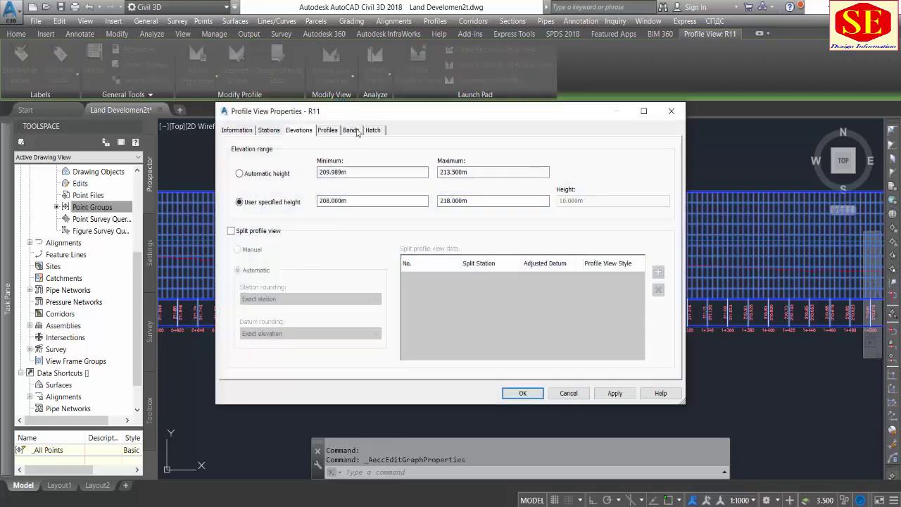
click(351, 130)
drag(505, 337, 598, 347)
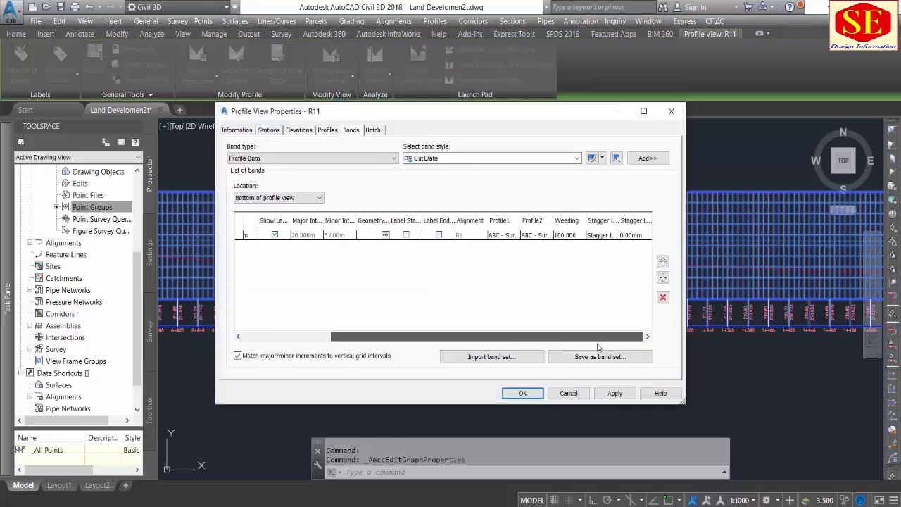
Choose R1 Design as Profile1 of the Profile Data band, then apply and close.
click(501, 235)
click(533, 237)
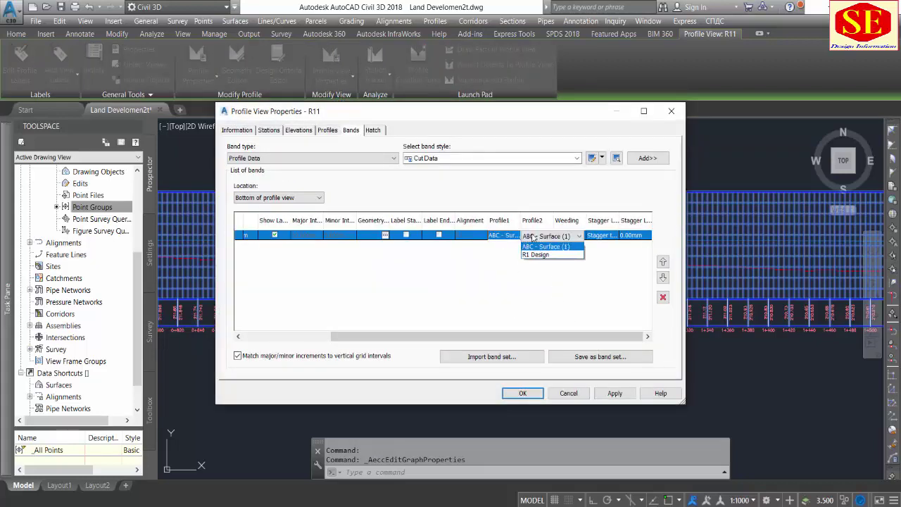
click(511, 239)
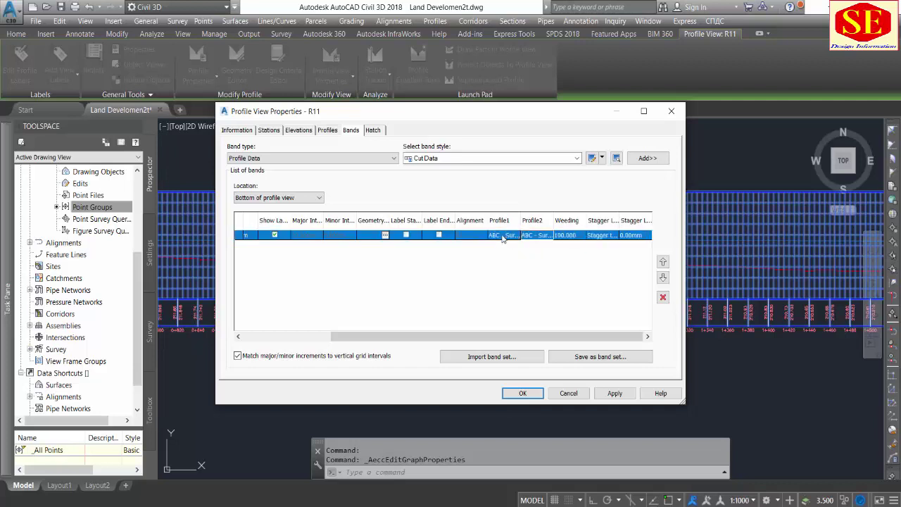
click(512, 237)
click(512, 255)
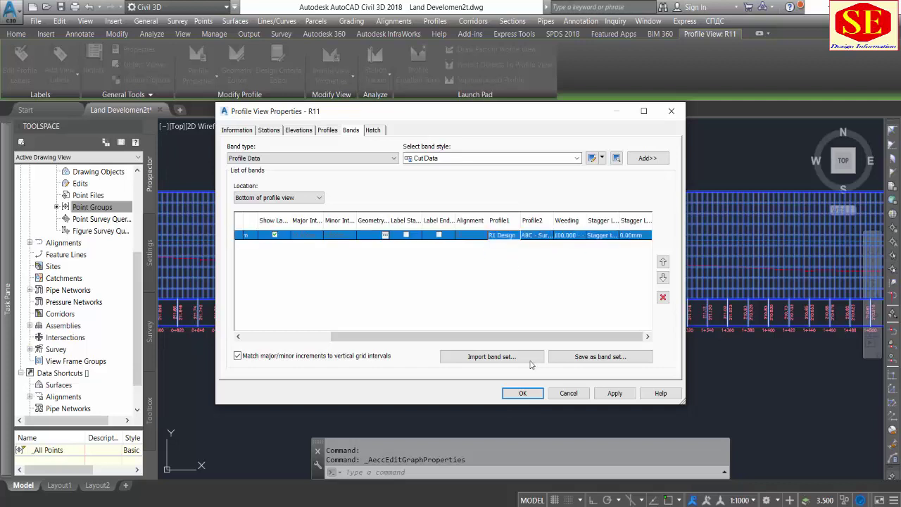
click(613, 394)
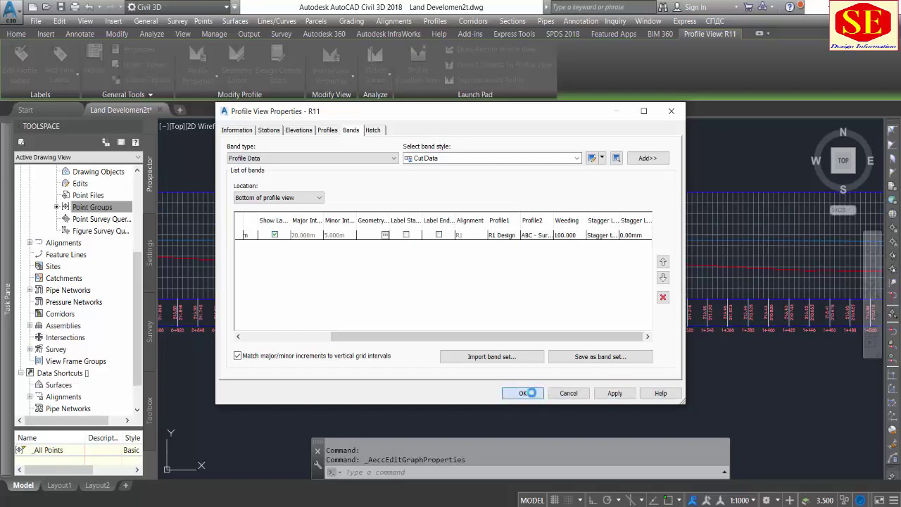
click(522, 393)
scroll(495, 319, up, 3)
scroll(496, 318, up, 3)
scroll(507, 261, down, 10)
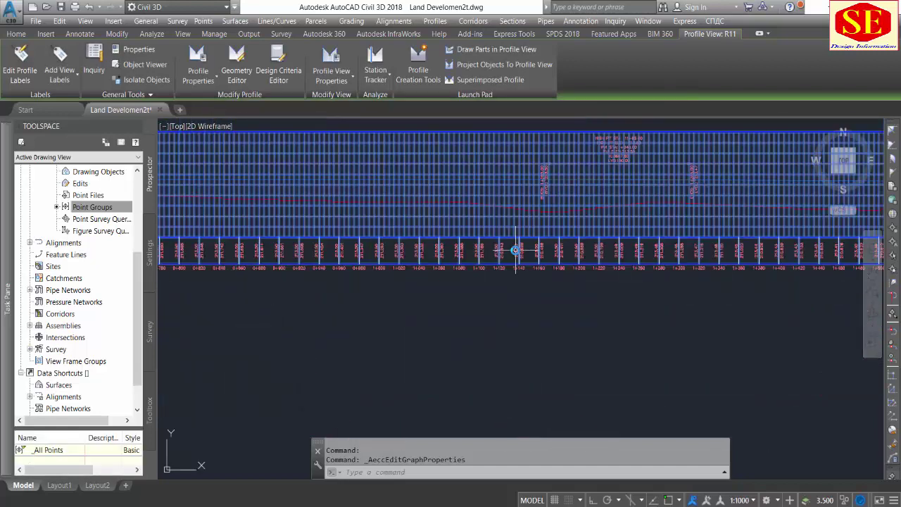
scroll(528, 257, down, 5)
scroll(532, 237, up, 3)
key(Escape)
scroll(532, 237, down, 2)
scroll(532, 214, down, 5)
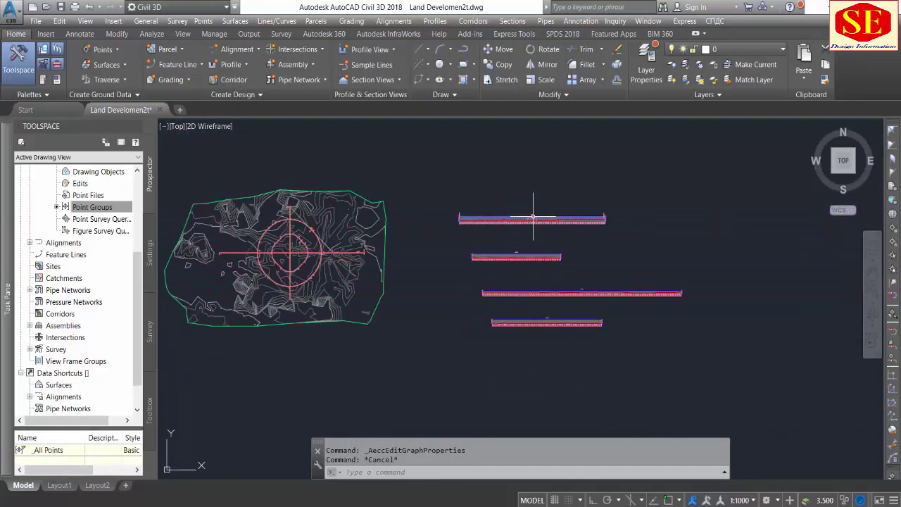
middle_drag(236, 264, 423, 303)
scroll(451, 281, up, 2)
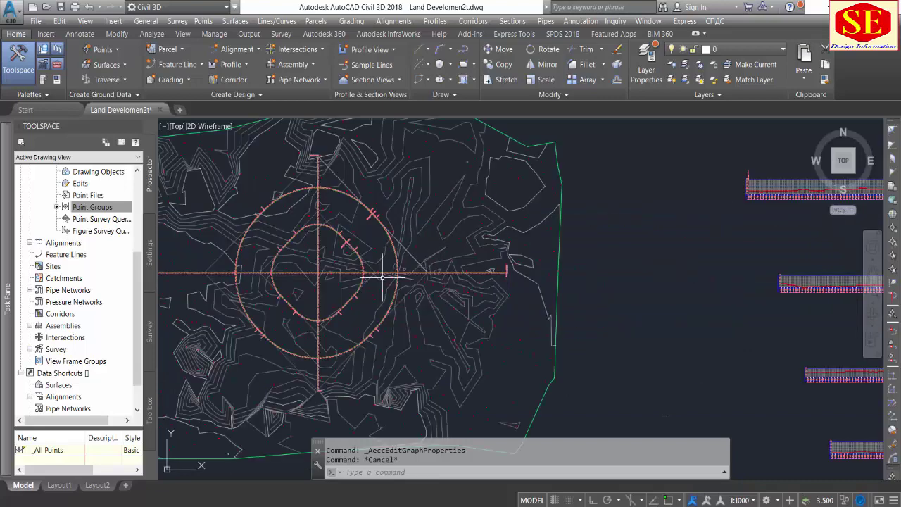
scroll(467, 279, up, 2)
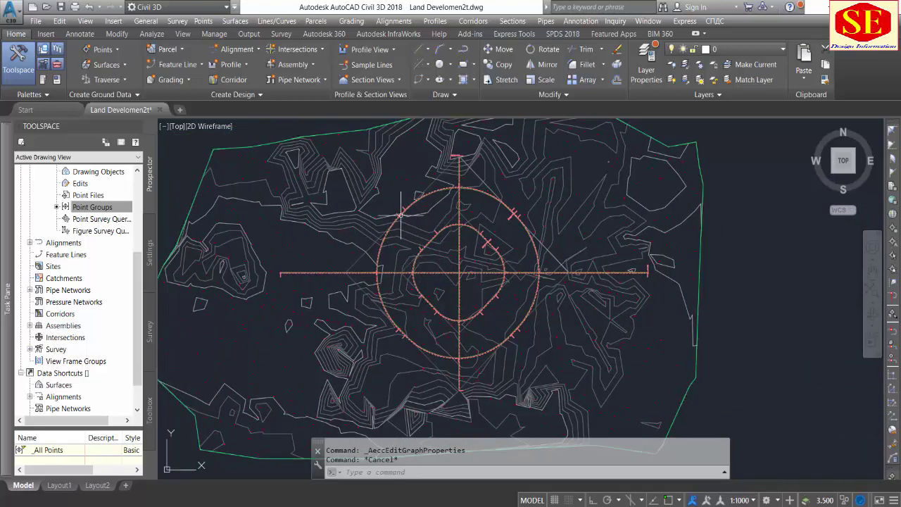
scroll(451, 224, up, 4)
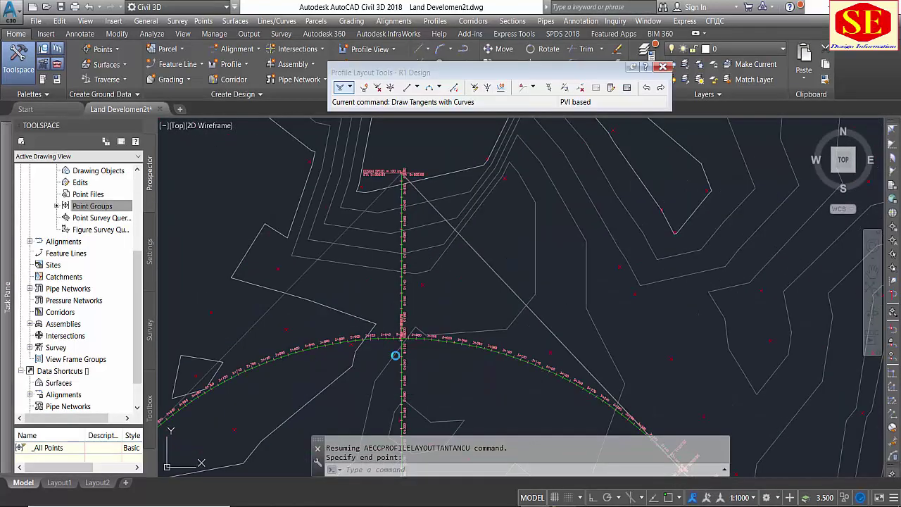
scroll(418, 191, down, 3)
scroll(432, 272, down, 3)
scroll(436, 243, up, 3)
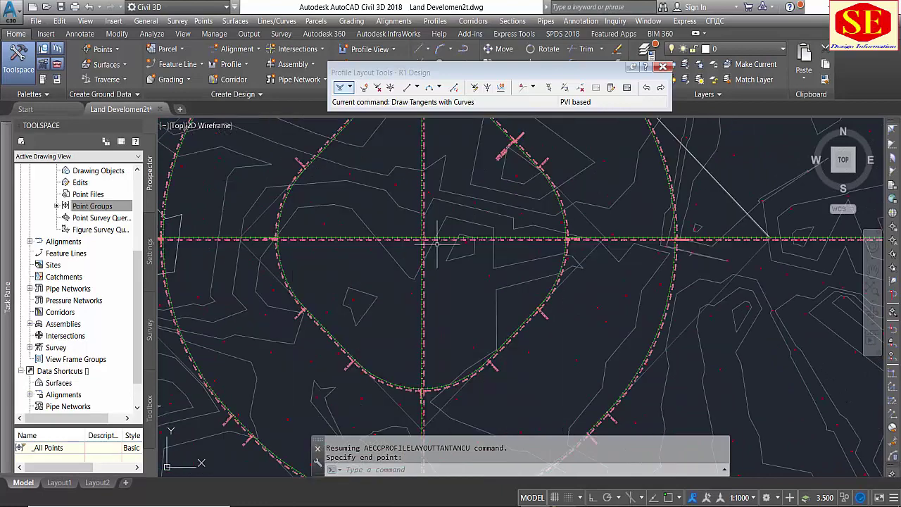
scroll(437, 243, up, 3)
scroll(397, 223, up, 3)
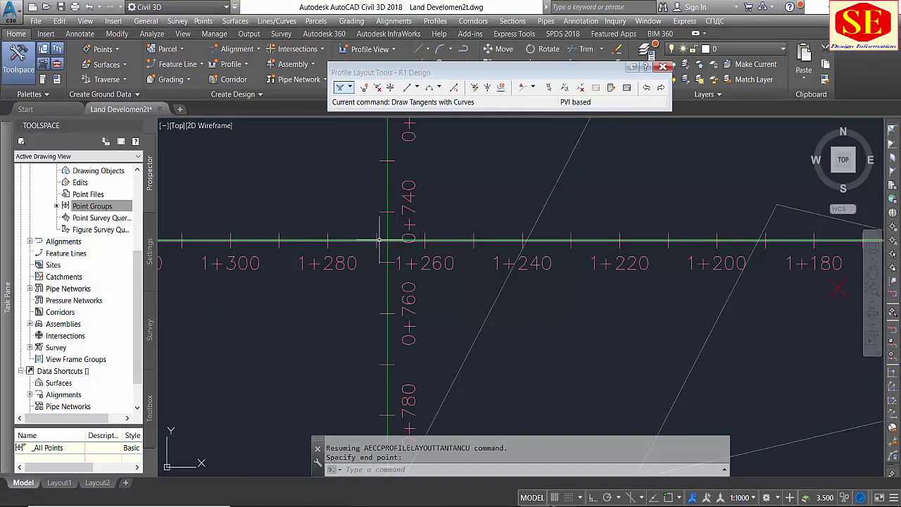
scroll(584, 327, up, 3)
scroll(583, 327, up, 2)
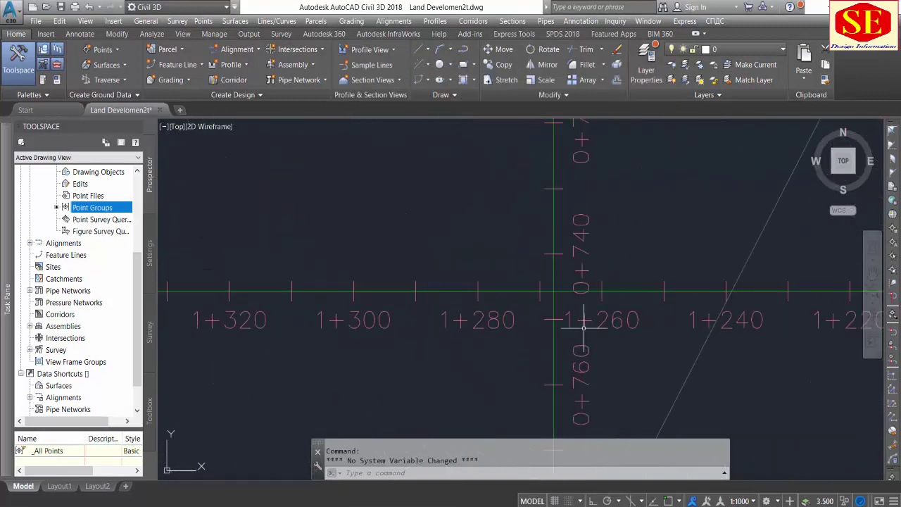
click(604, 321)
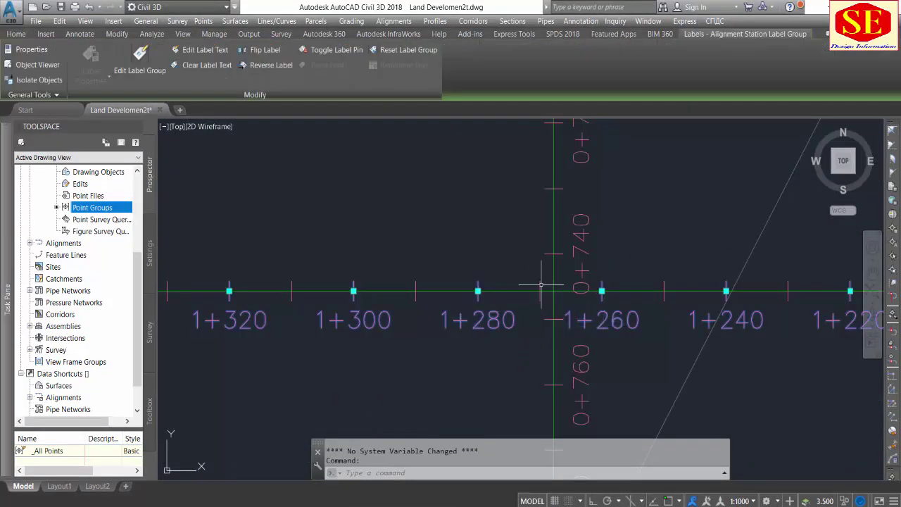
mouse_move(544, 285)
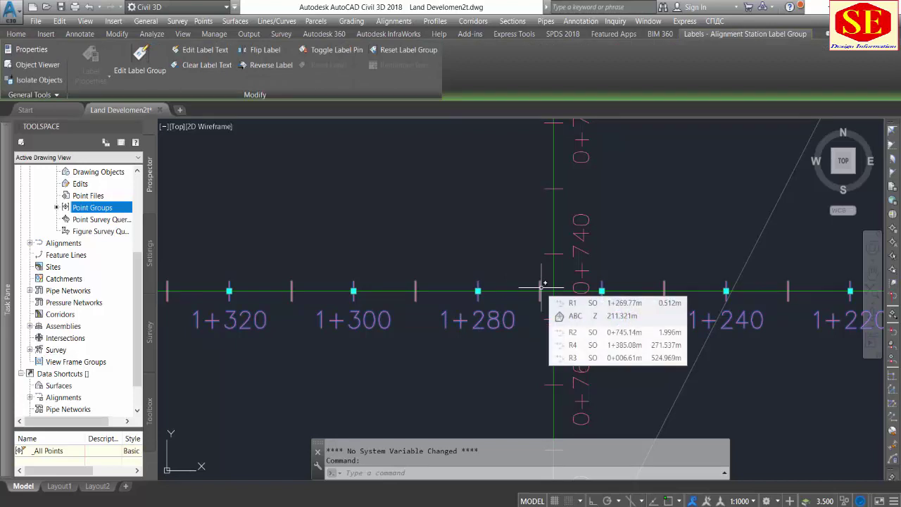
key(Escape)
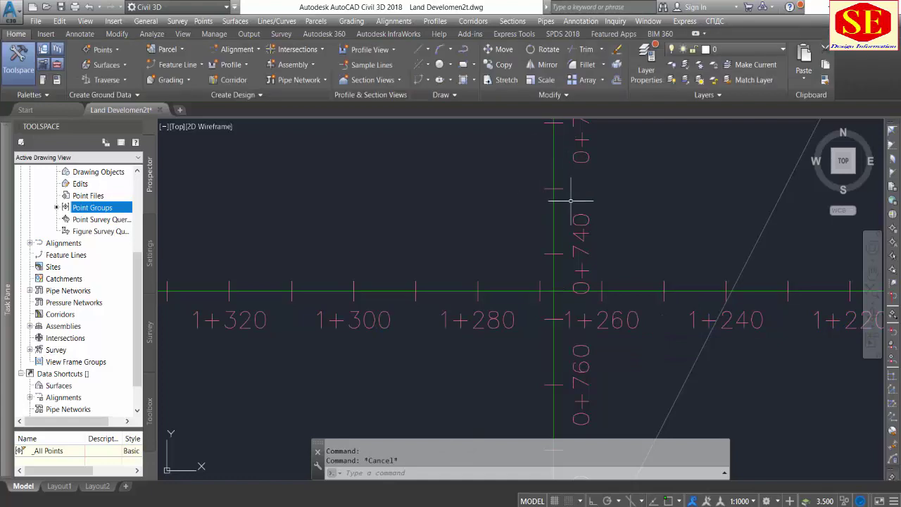
scroll(544, 284, down, 4)
middle_drag(542, 251, 533, 391)
scroll(539, 321, up, 3)
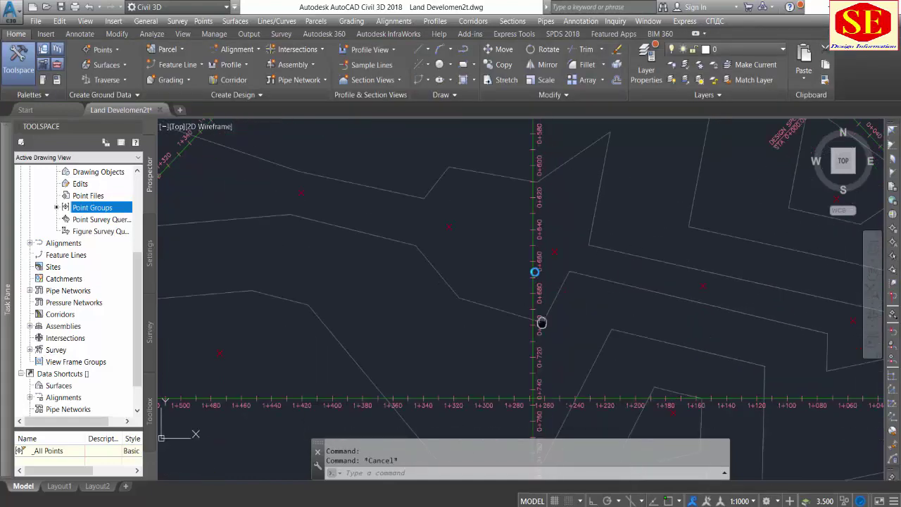
scroll(549, 295, up, 3)
scroll(560, 253, up, 3)
click(559, 253)
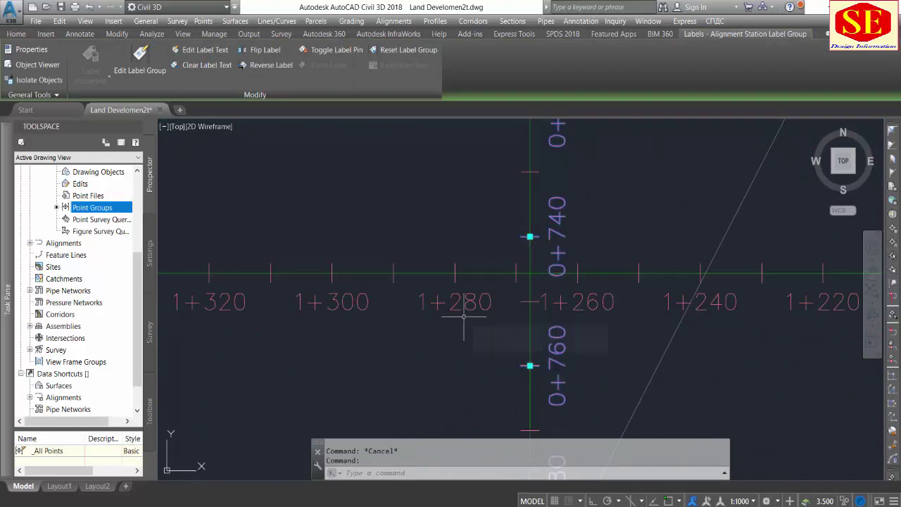
mouse_move(529, 237)
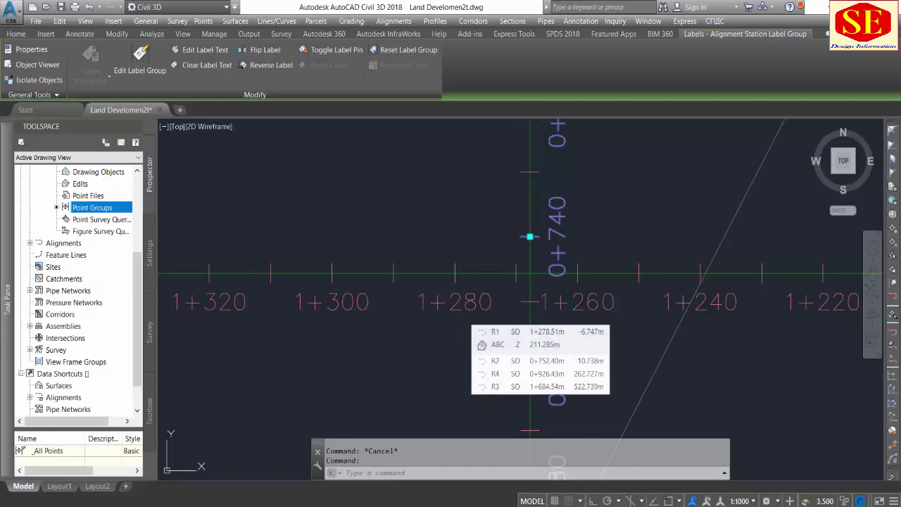
key(Escape)
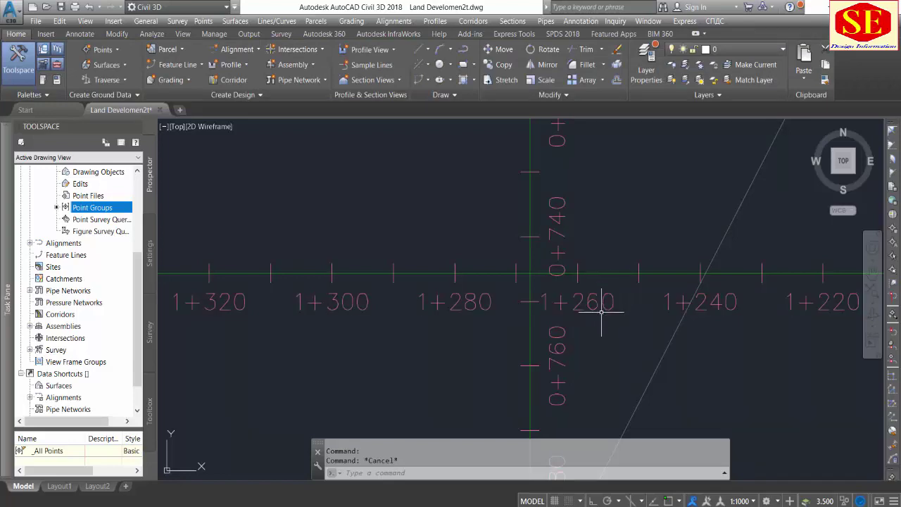
scroll(512, 377, down, 5)
scroll(512, 377, down, 3)
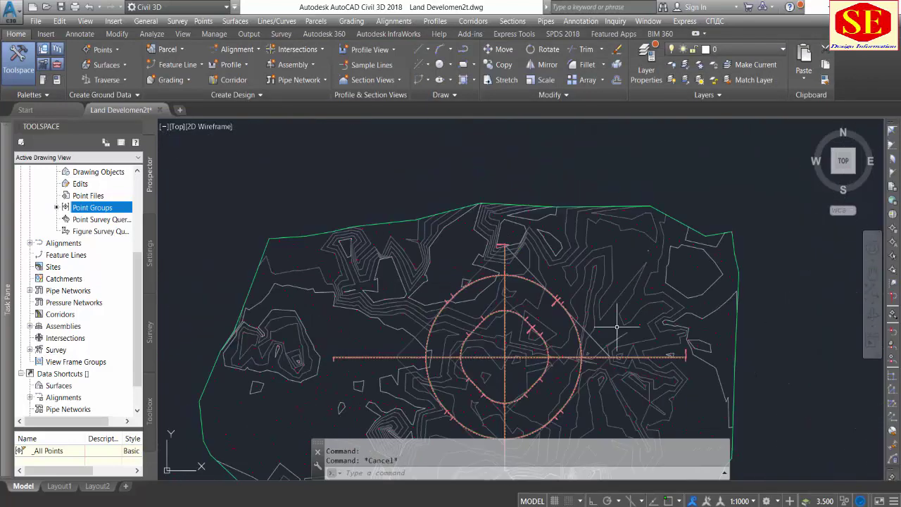
middle_drag(611, 322, 190, 322)
scroll(655, 270, up, 1)
scroll(664, 268, up, 4)
scroll(519, 279, up, 2)
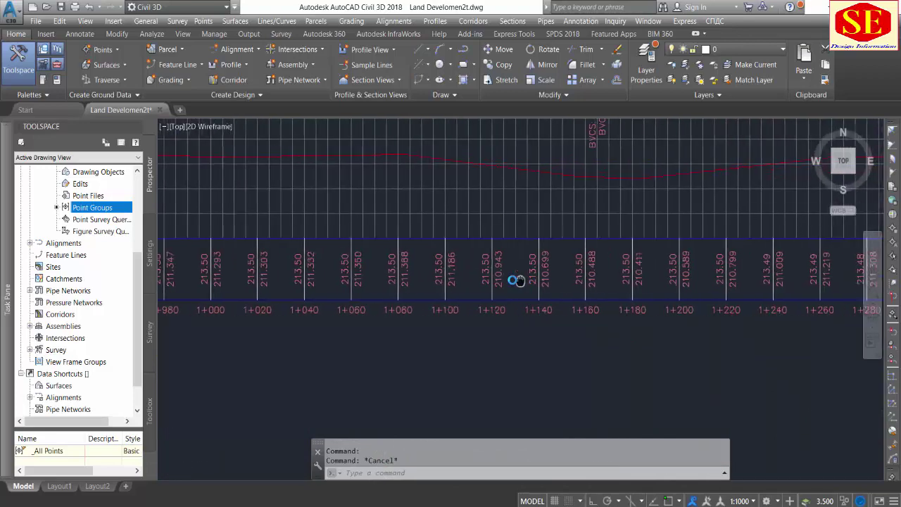
scroll(504, 305, up, 1)
scroll(504, 306, up, 2)
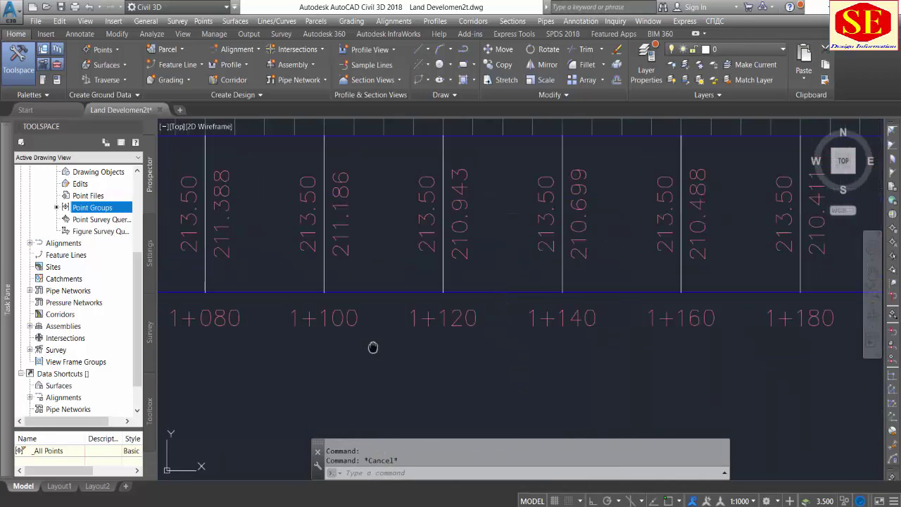
middle_drag(373, 347, 615, 362)
middle_drag(746, 349, 197, 338)
middle_drag(486, 338, 198, 338)
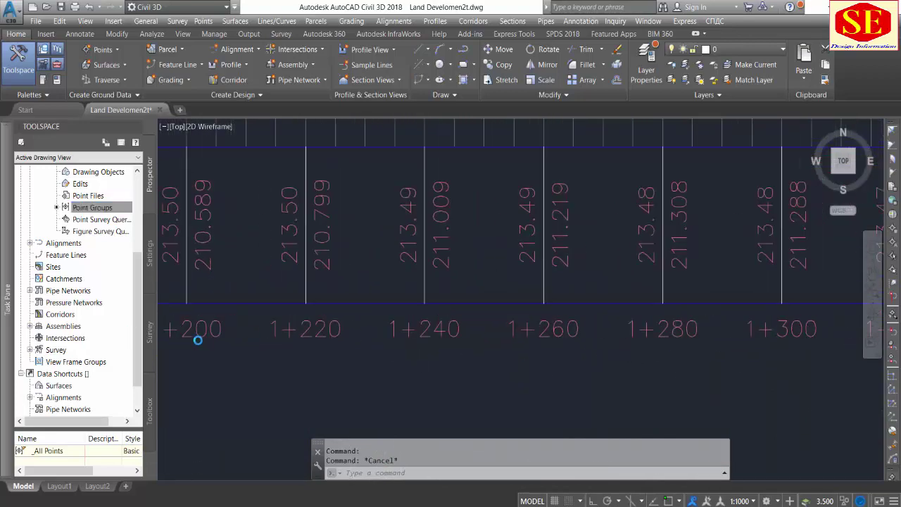
middle_drag(624, 346, 373, 346)
middle_drag(536, 363, 422, 362)
middle_drag(350, 362, 481, 361)
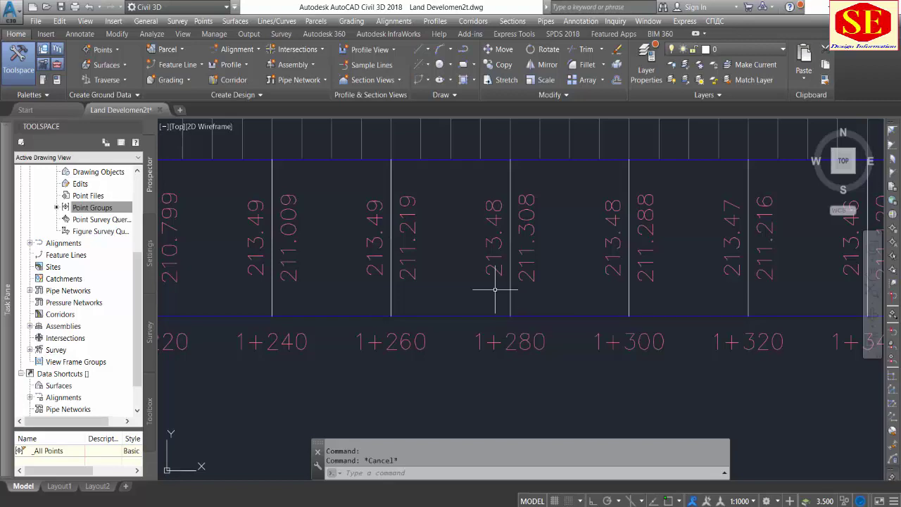
Pan and zoom to bring the R2 long profile view into position on screen.
scroll(465, 232, down, 5)
scroll(463, 236, down, 3)
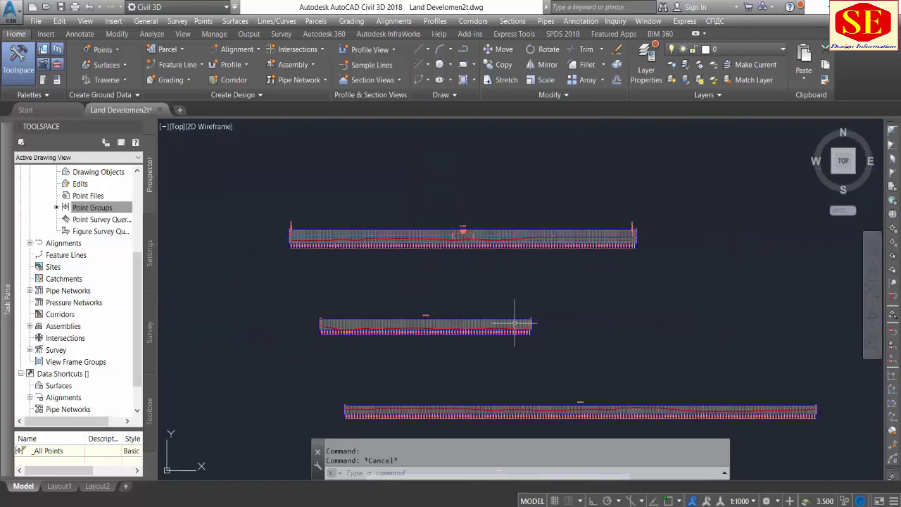
middle_drag(517, 322, 525, 291)
scroll(292, 249, up, 2)
scroll(614, 316, up, 4)
scroll(428, 298, up, 2)
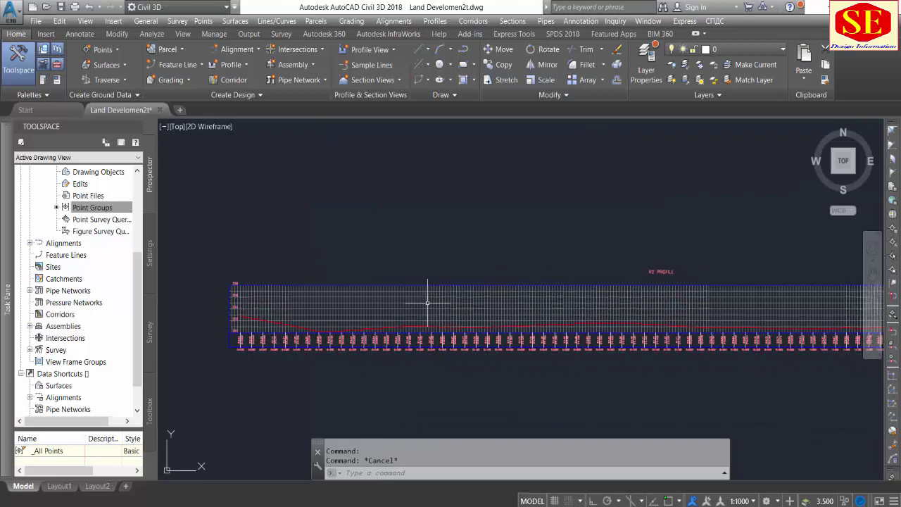
scroll(516, 290, down, 10)
scroll(516, 290, down, 2)
scroll(366, 267, up, 7)
scroll(371, 201, down, 1)
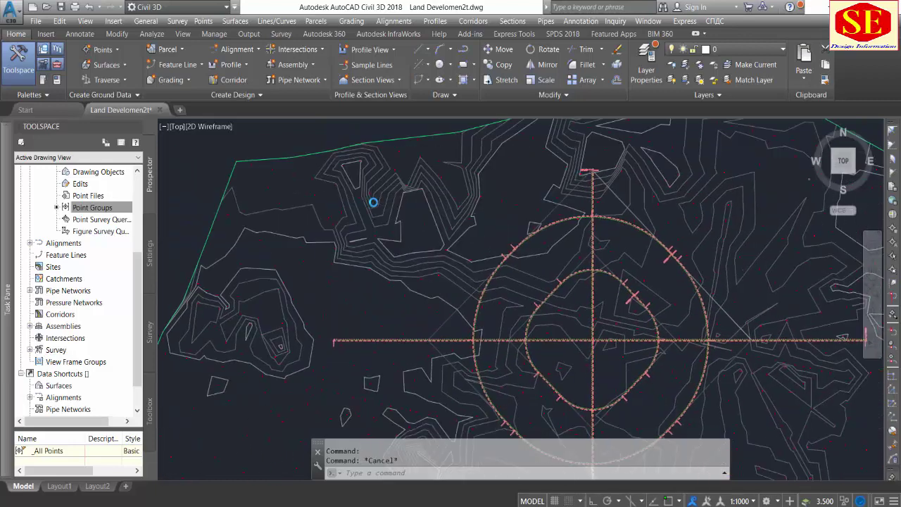
scroll(553, 311, down, 1)
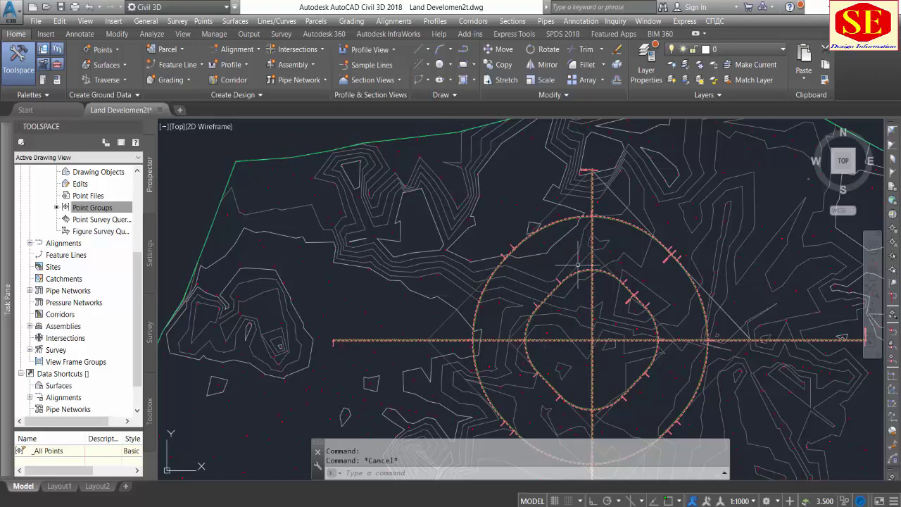
scroll(482, 288, down, 1)
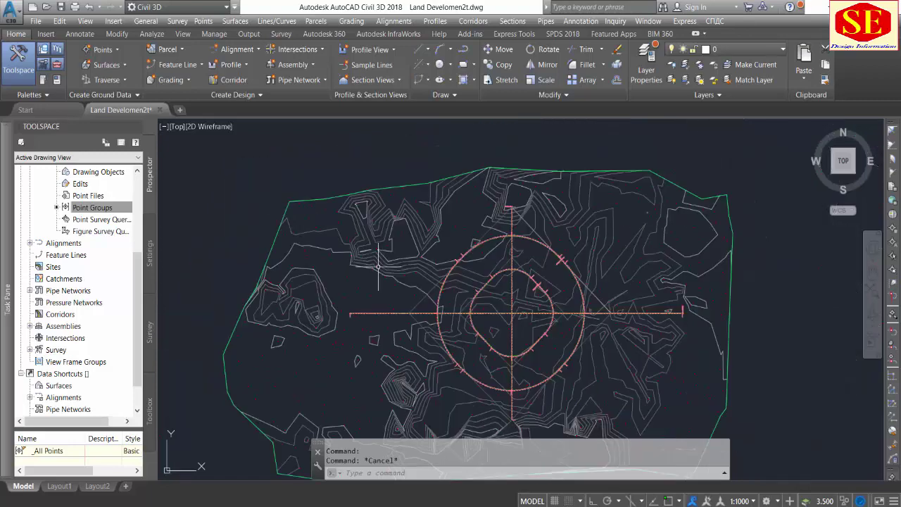
scroll(509, 295, down, 3)
scroll(455, 288, up, 1)
scroll(450, 253, up, 3)
middle_drag(445, 211, 461, 277)
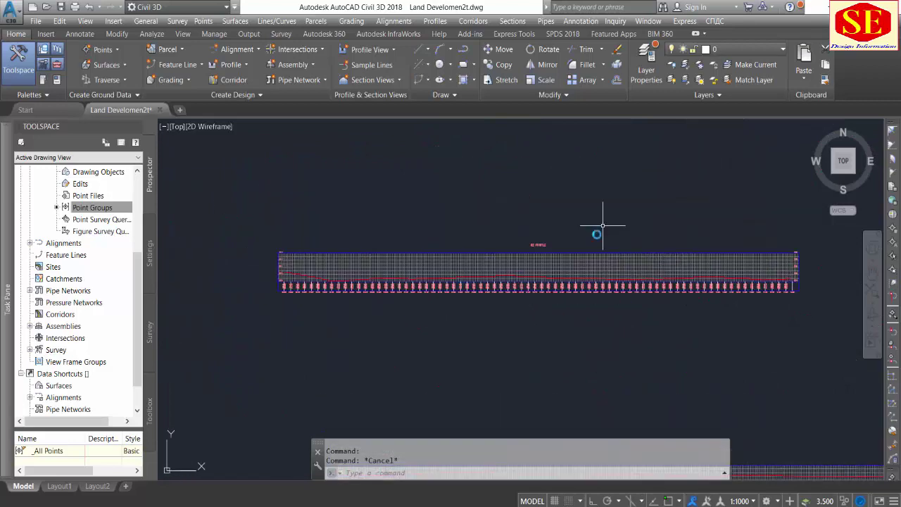
scroll(328, 261, up, 5)
scroll(432, 251, down, 4)
middle_drag(354, 297, 729, 300)
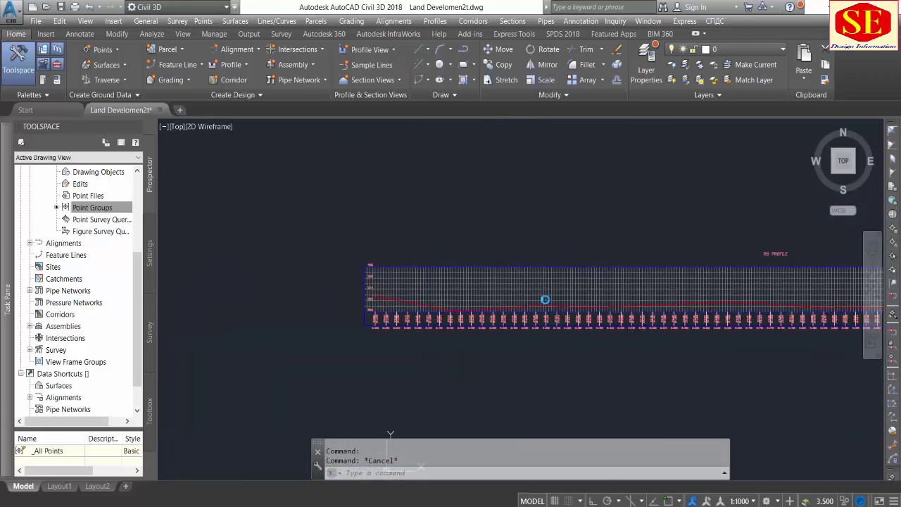
Create a design profile named R2 Des for alignment R2 in the profile view.
click(231, 67)
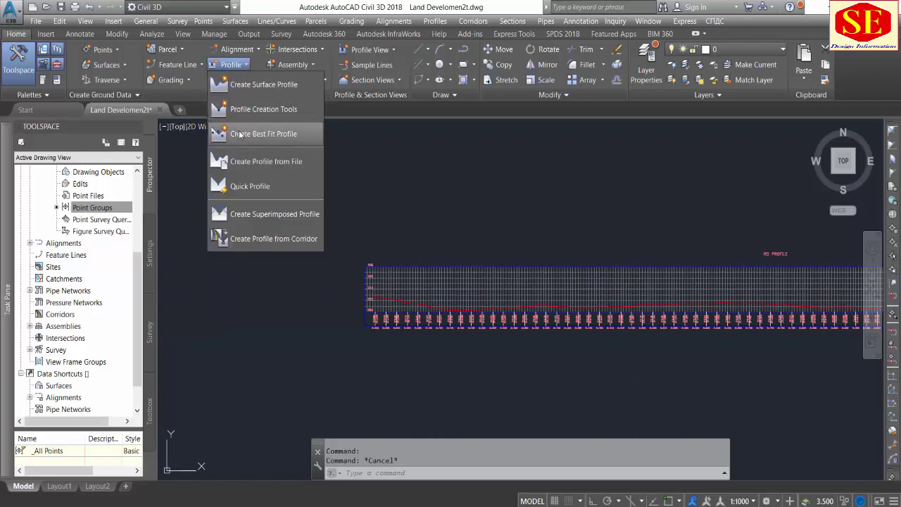
click(253, 109)
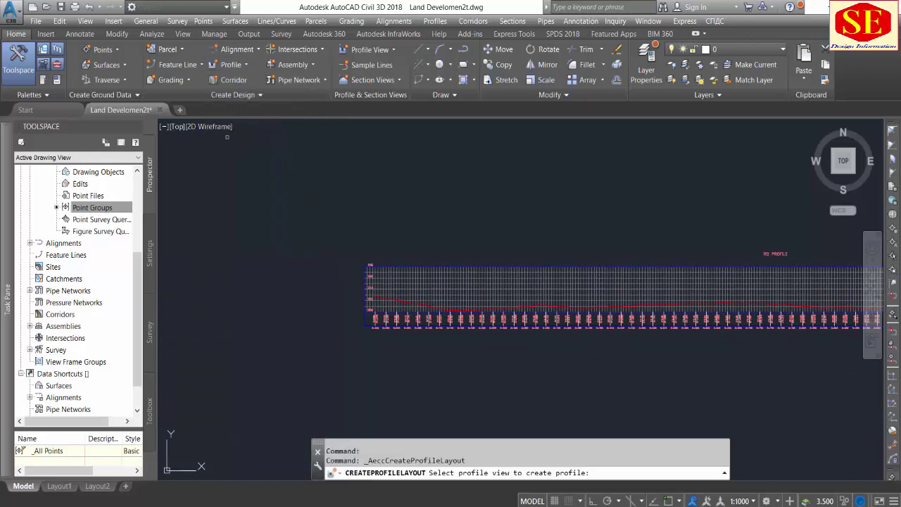
click(412, 267)
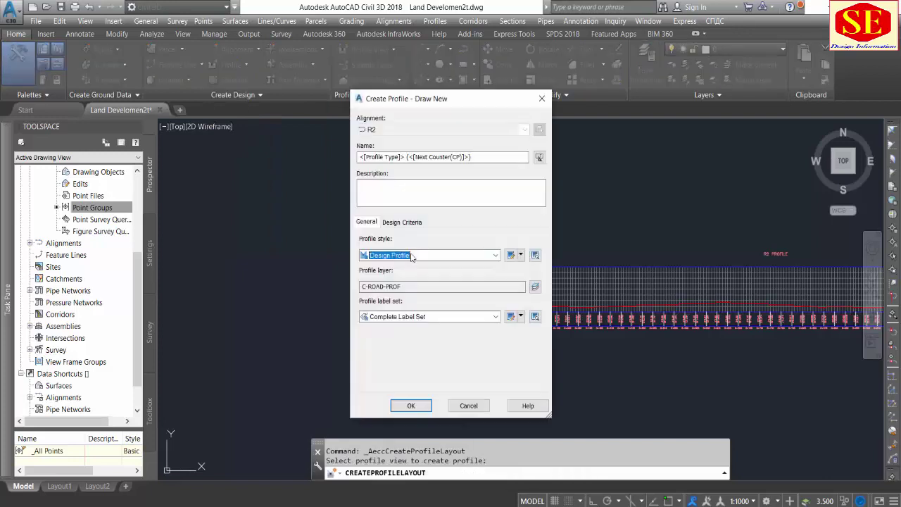
drag(481, 155, 75, 218)
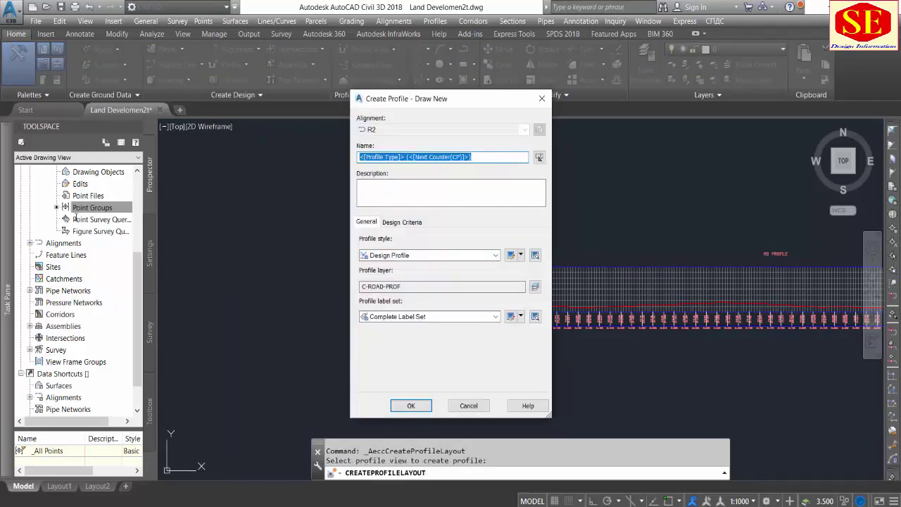
text(R2 Des)
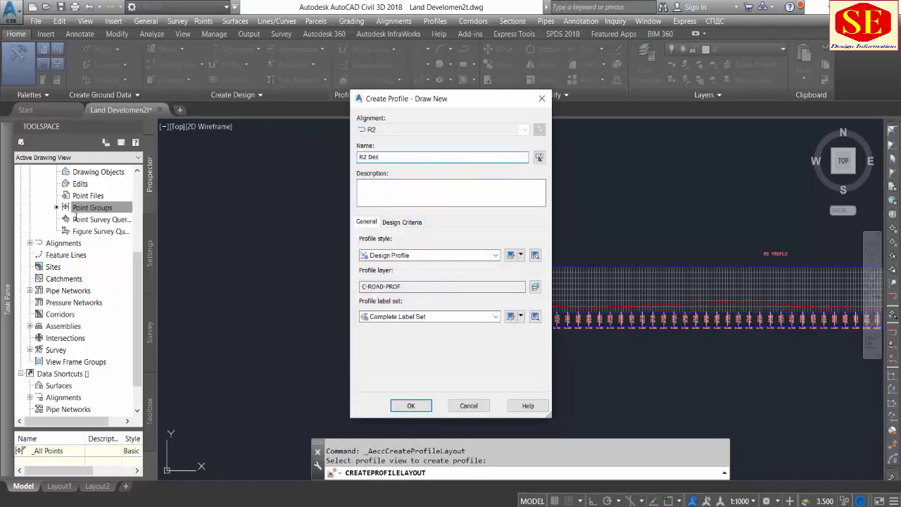
click(410, 406)
click(350, 88)
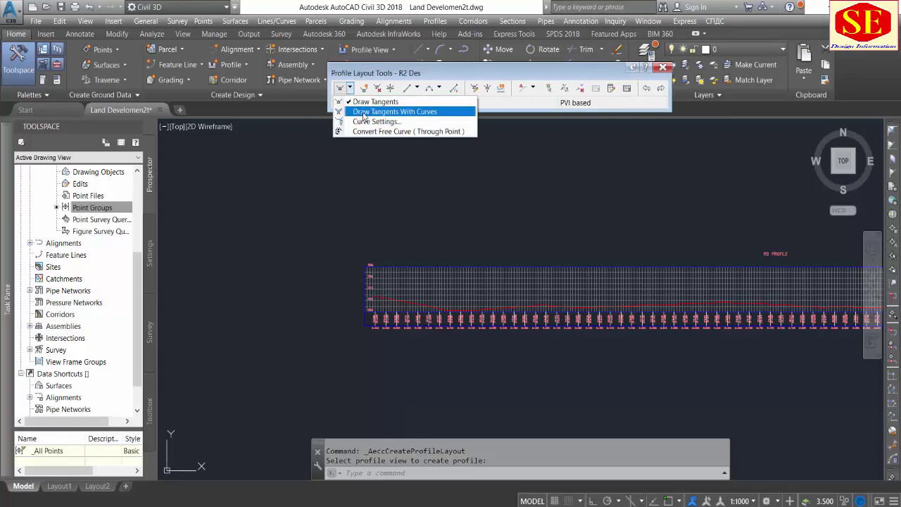
Draw tangents with curves, placing the start point via 'PSE at station 0, elevation 214.
click(364, 114)
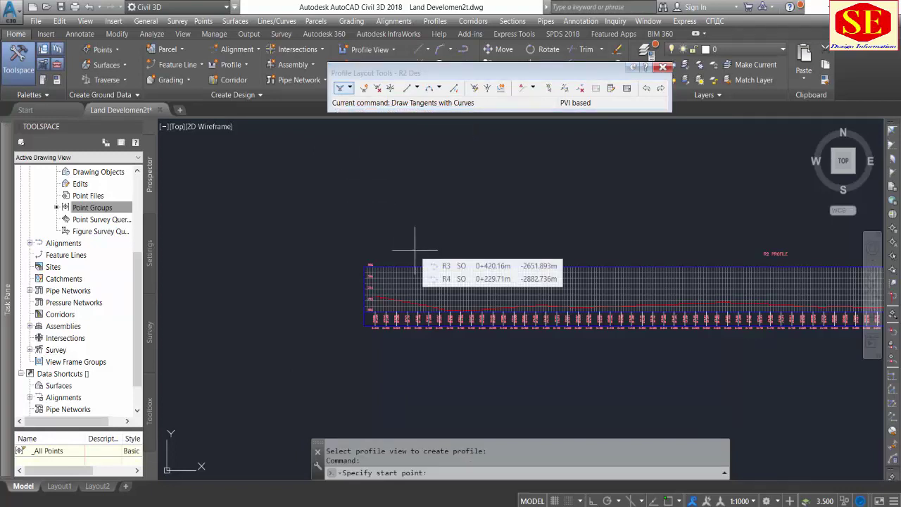
text('pse)
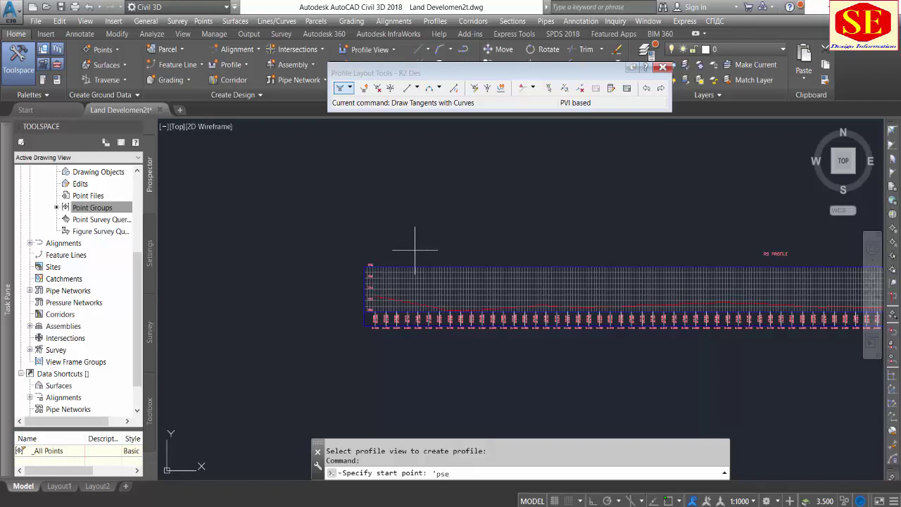
key(Return)
click(408, 266)
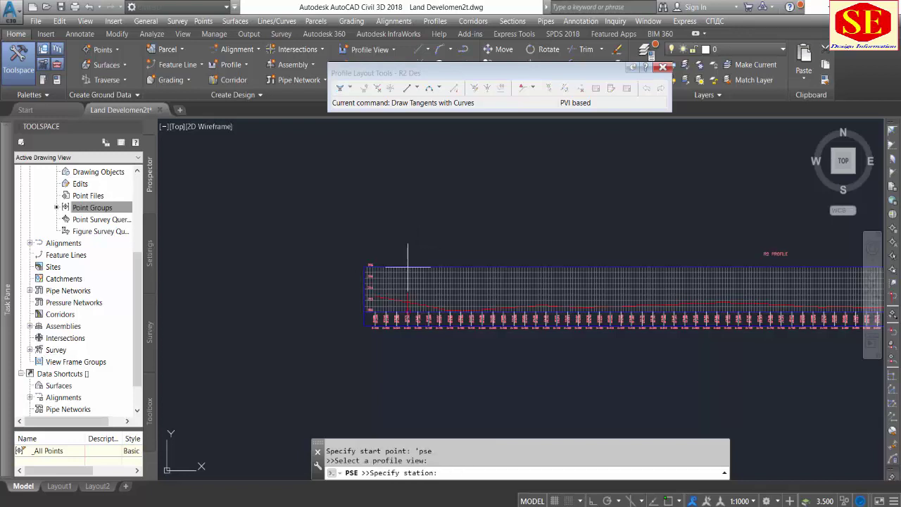
scroll(362, 282, up, 5)
text(0)
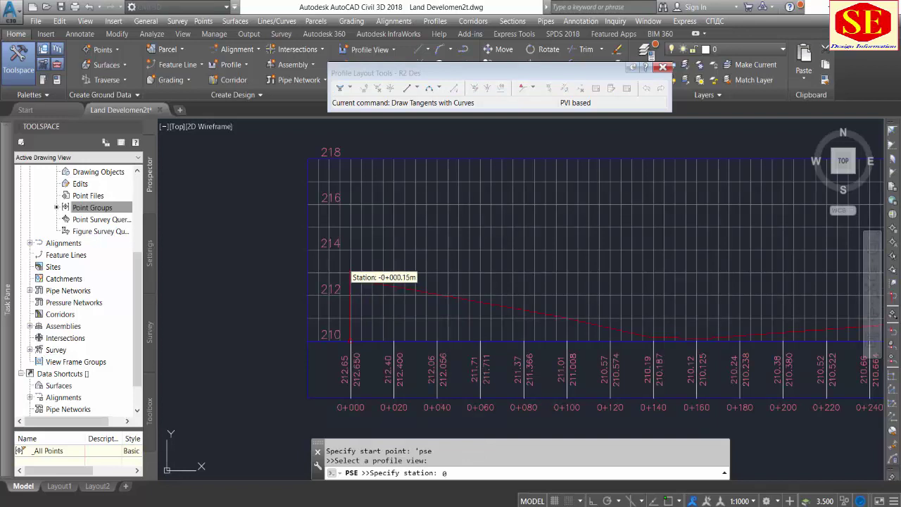
key(Return)
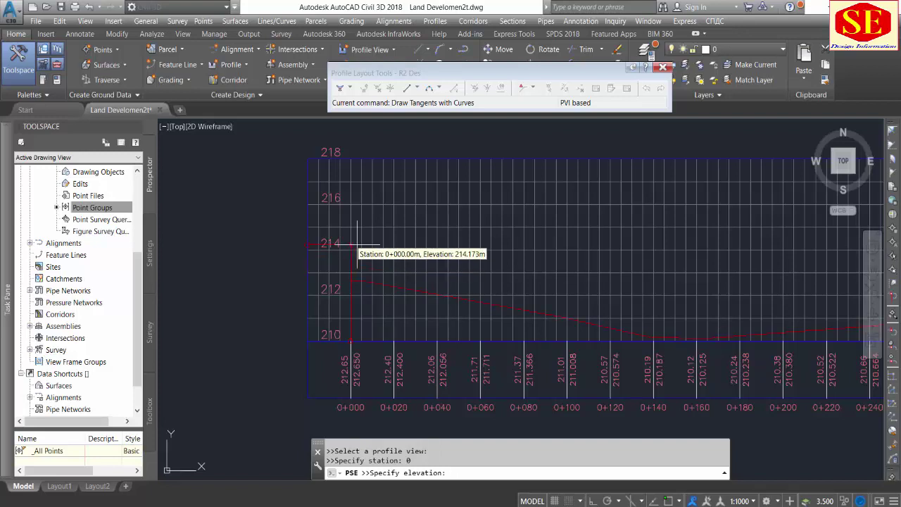
scroll(356, 247, up, 2)
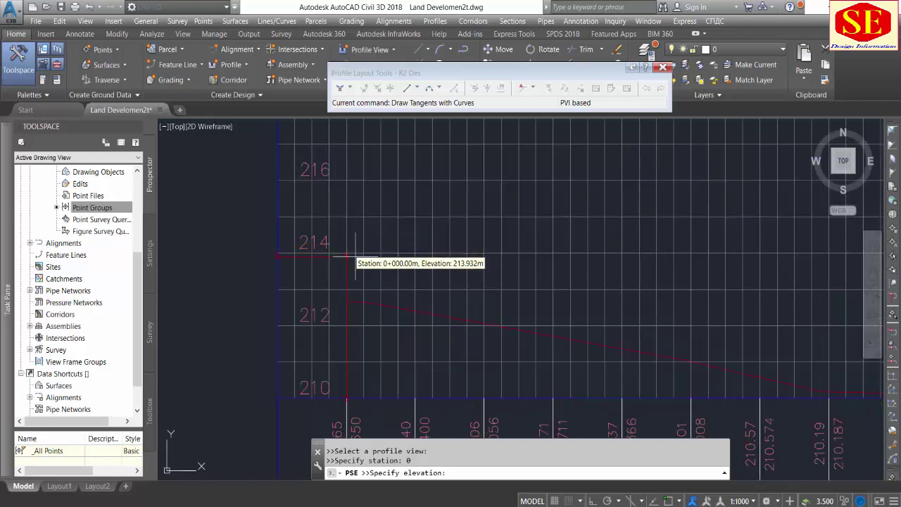
text(214)
key(Return)
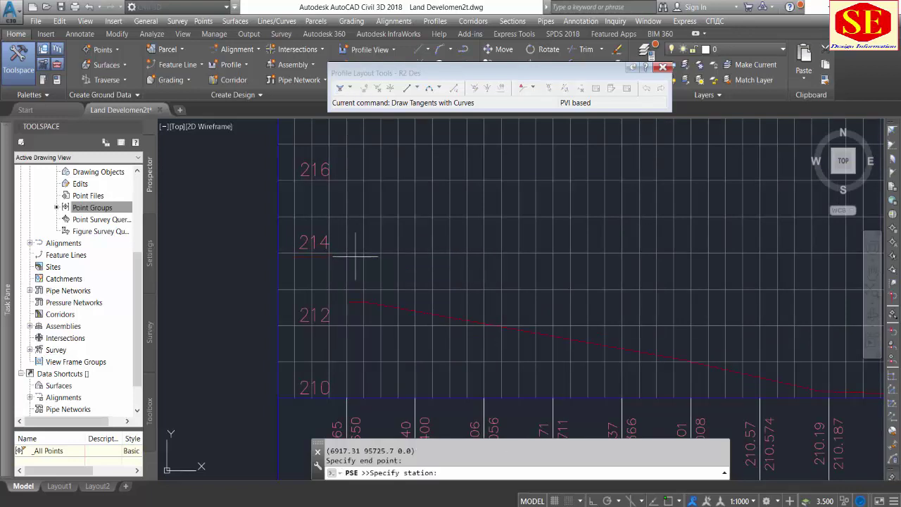
scroll(345, 246, down, 6)
text(750)
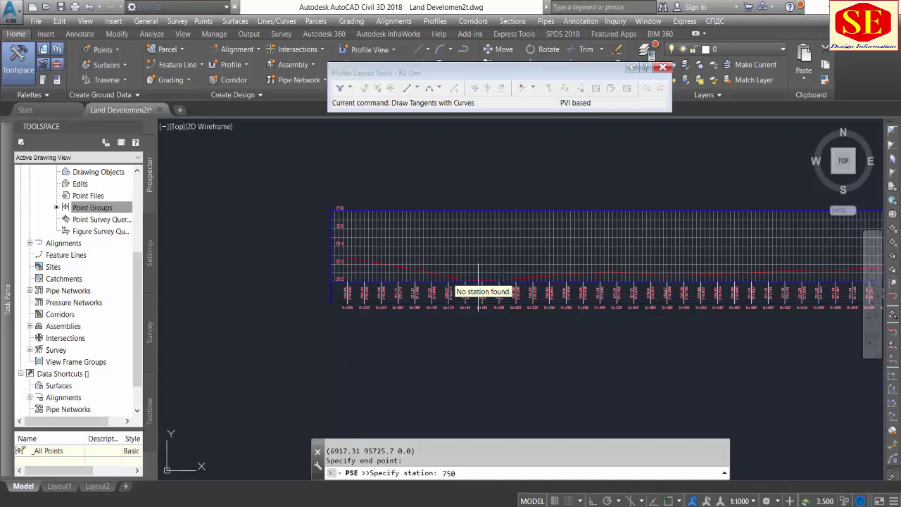
Accept station 750 for the next point and locate its design level in the table.
key(Return)
scroll(254, 278, down, 5)
scroll(246, 234, up, 5)
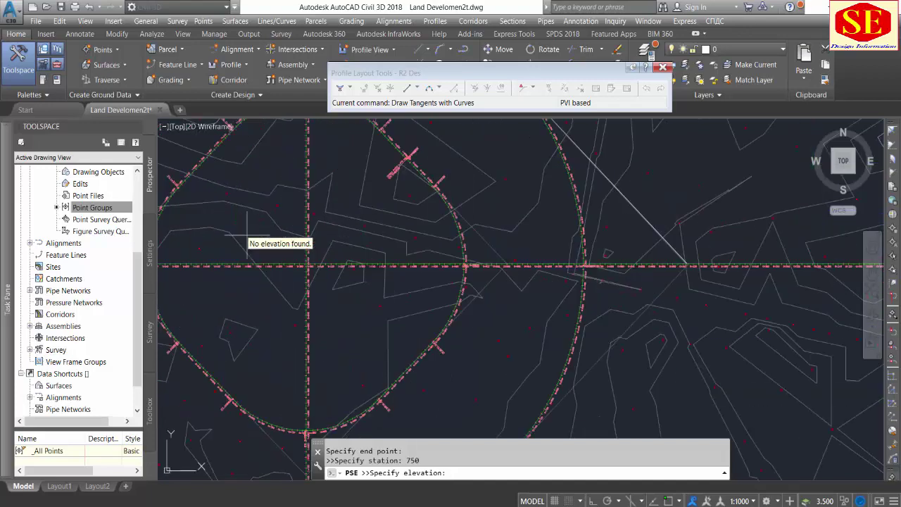
scroll(302, 278, up, 1)
scroll(310, 190, up, 4)
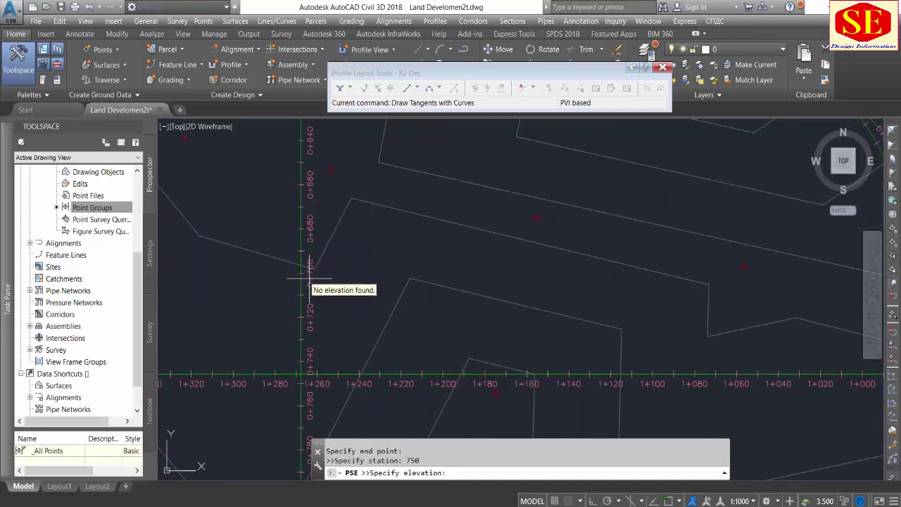
scroll(310, 387, up, 4)
scroll(285, 384, up, 2)
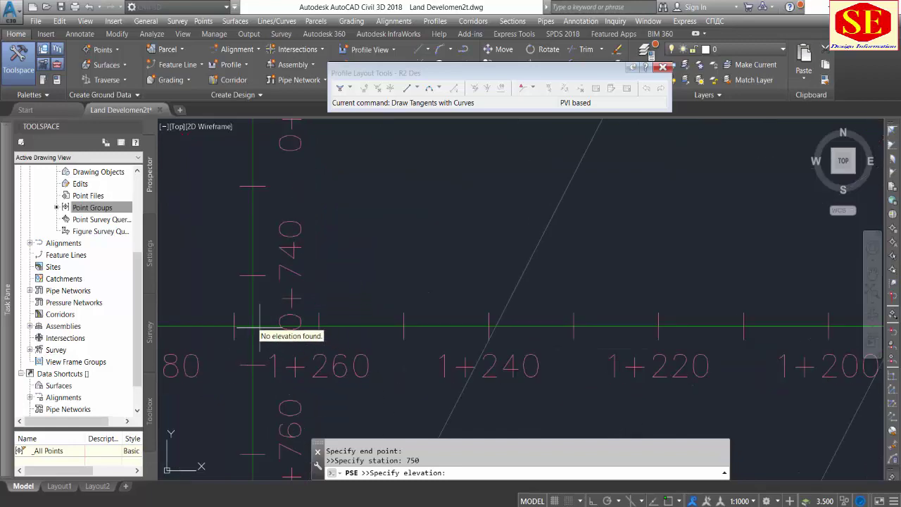
scroll(260, 326, down, 3)
scroll(412, 331, down, 3)
scroll(372, 342, up, 3)
scroll(349, 361, up, 2)
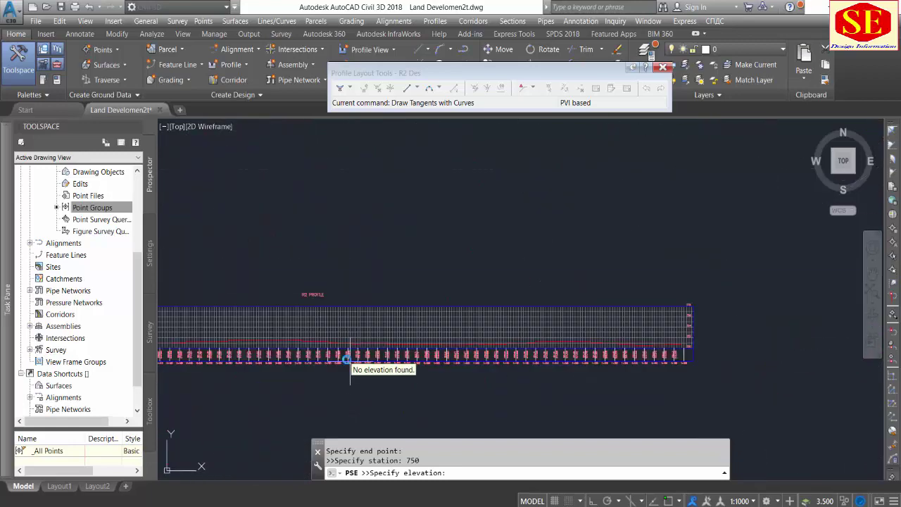
scroll(350, 361, up, 2)
scroll(458, 296, up, 1)
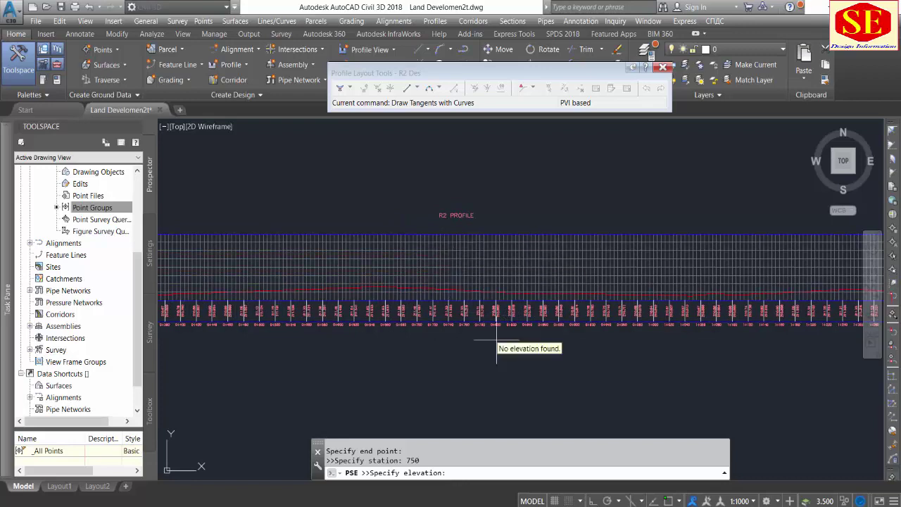
scroll(486, 322, down, 2)
scroll(519, 301, down, 2)
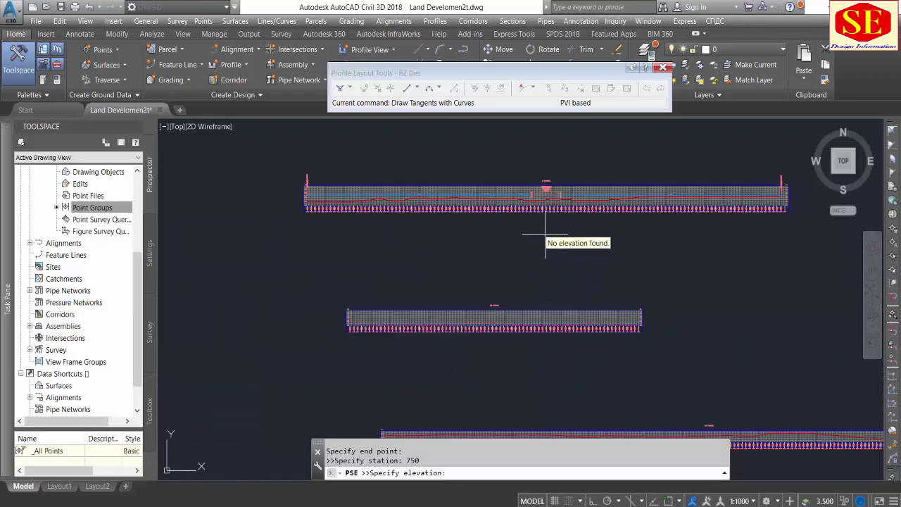
scroll(545, 234, up, 3)
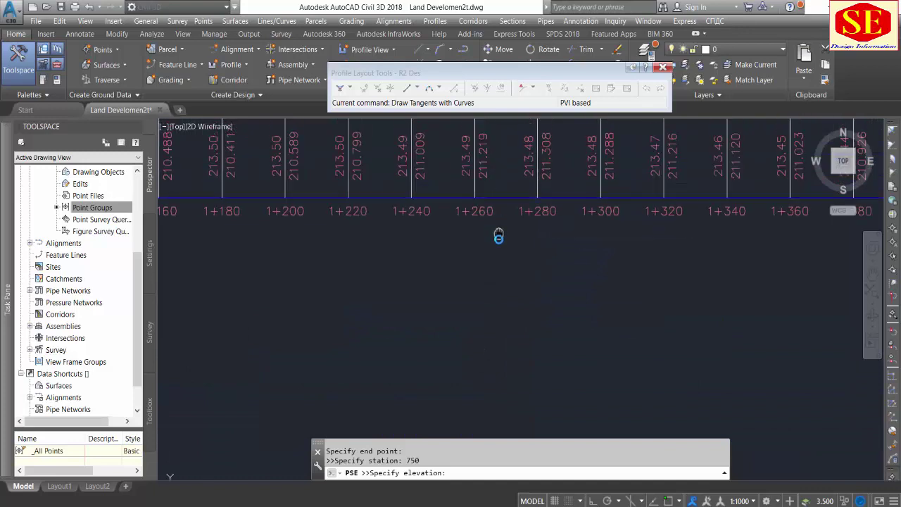
middle_drag(545, 188, 508, 232)
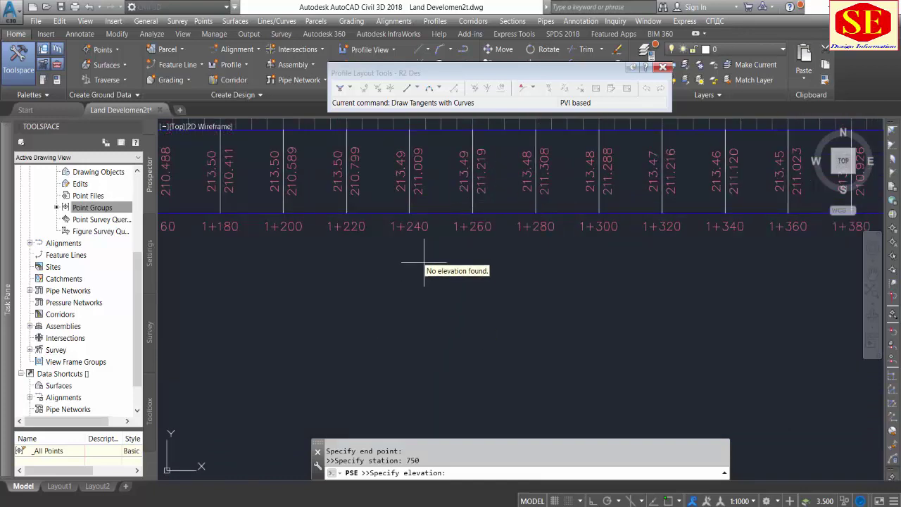
Enter elevation 213.49 to end the first tangent at station 0+750.
scroll(422, 261, down, 3)
scroll(428, 241, down, 3)
scroll(399, 345, up, 3)
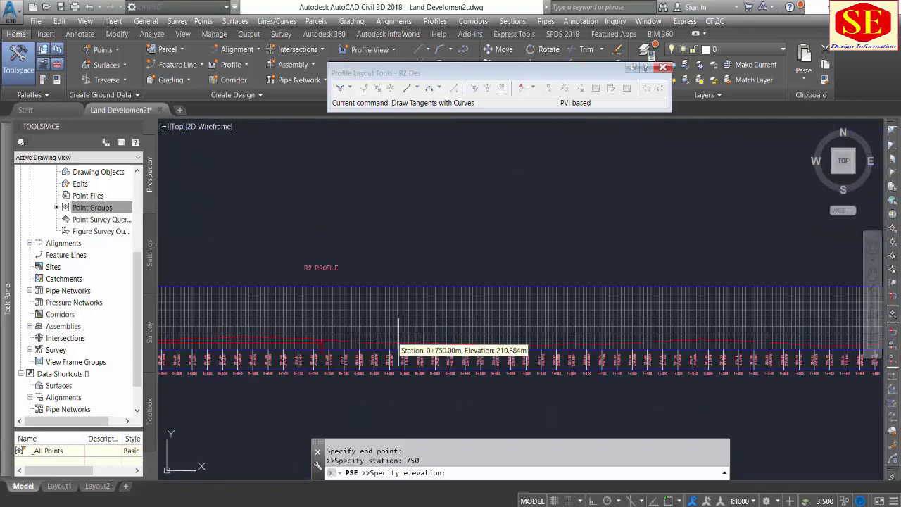
scroll(310, 344, up, 3)
scroll(347, 275, up, 2)
text(213.49)
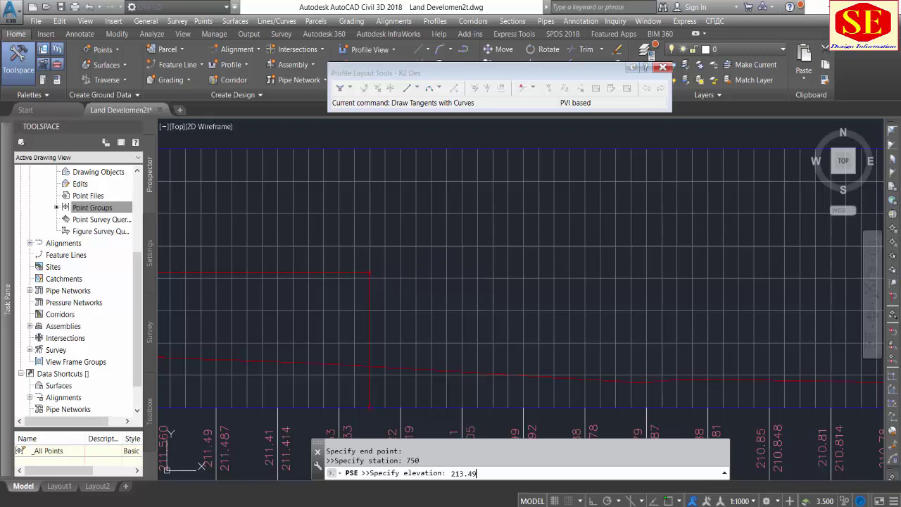
key(Return)
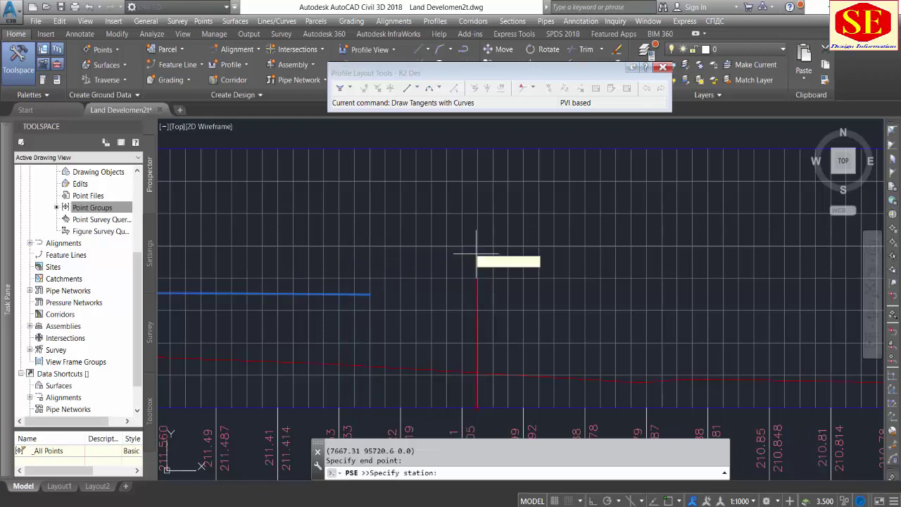
Pan to the profile's right end and turn on all object snaps with 'OS mid-command.
scroll(477, 257, down, 5)
mouse_move(461, 229)
middle_down()
mouse_move(467, 283)
mouse_move(408, 283)
middle_up()
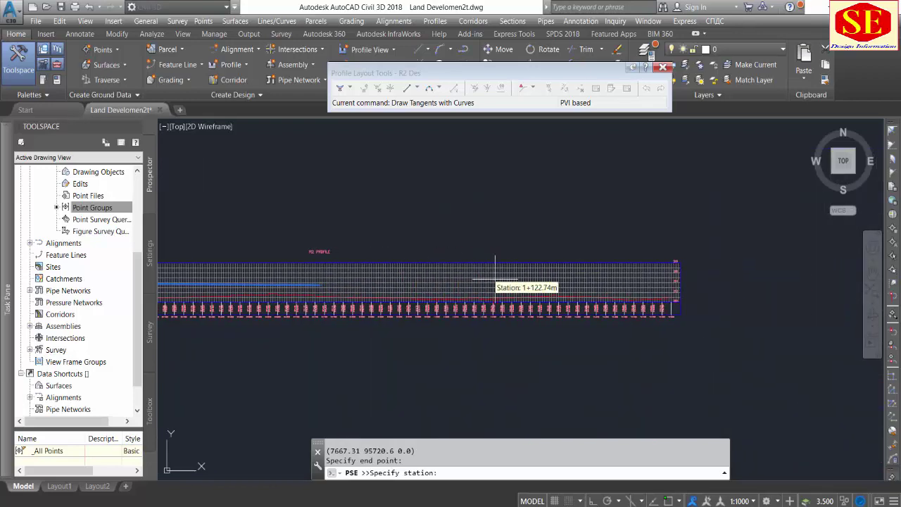
middle_drag(678, 291, 591, 295)
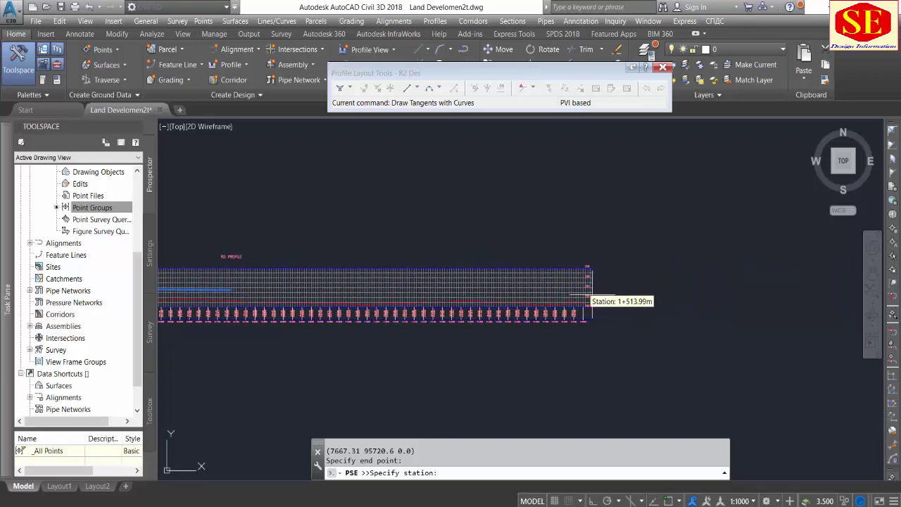
scroll(590, 255, up, 5)
scroll(538, 254, up, 4)
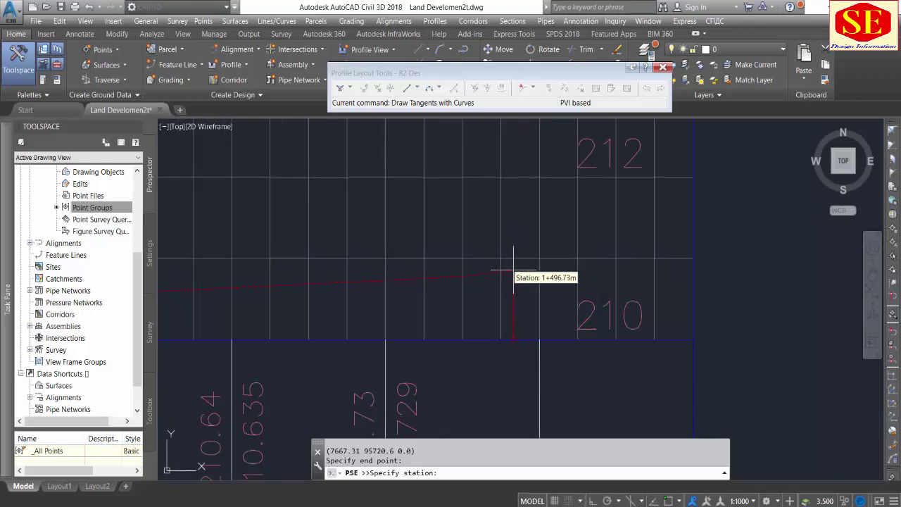
scroll(522, 277, up, 3)
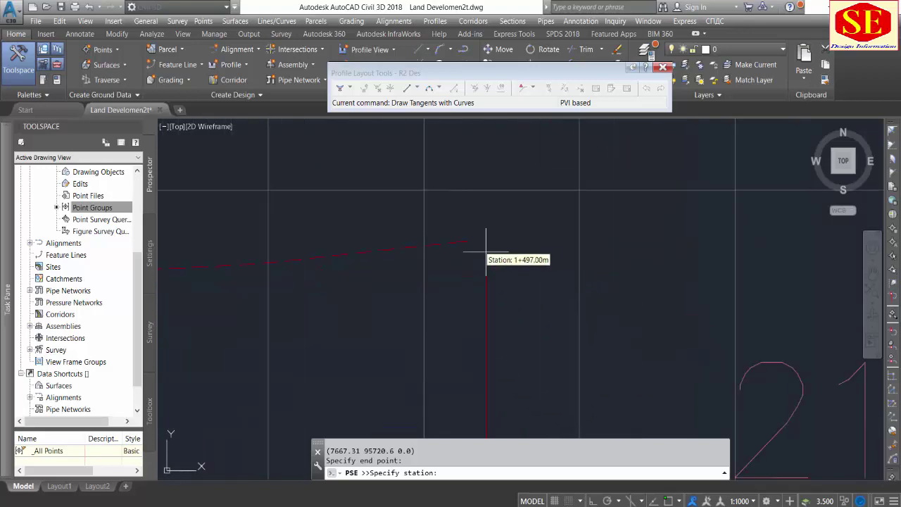
text('os)
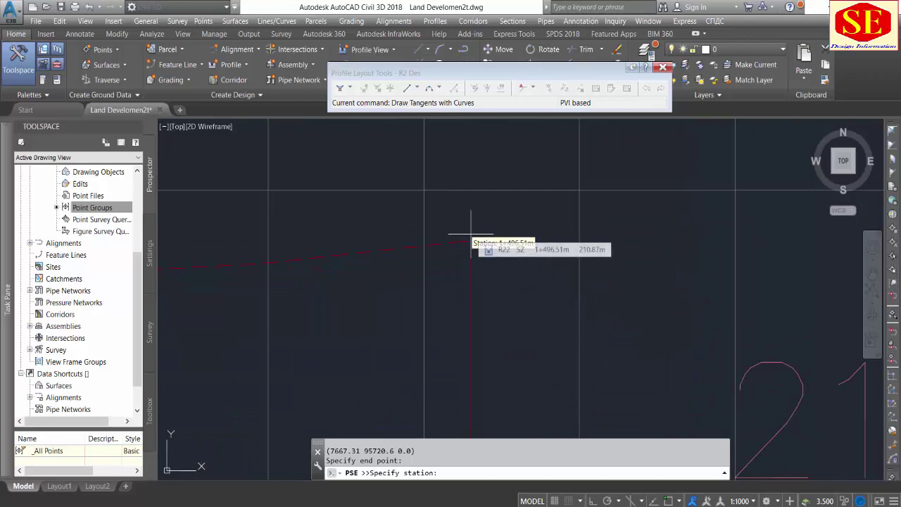
key(Return)
click(554, 189)
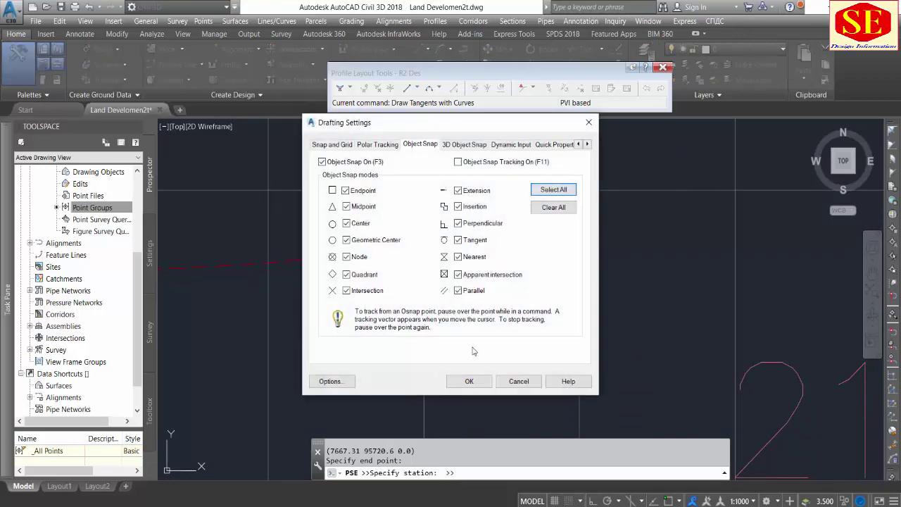
click(469, 381)
Place the final R2 Des point near station 1+496 at elevation 212.50.
click(472, 244)
scroll(473, 243, up, 2)
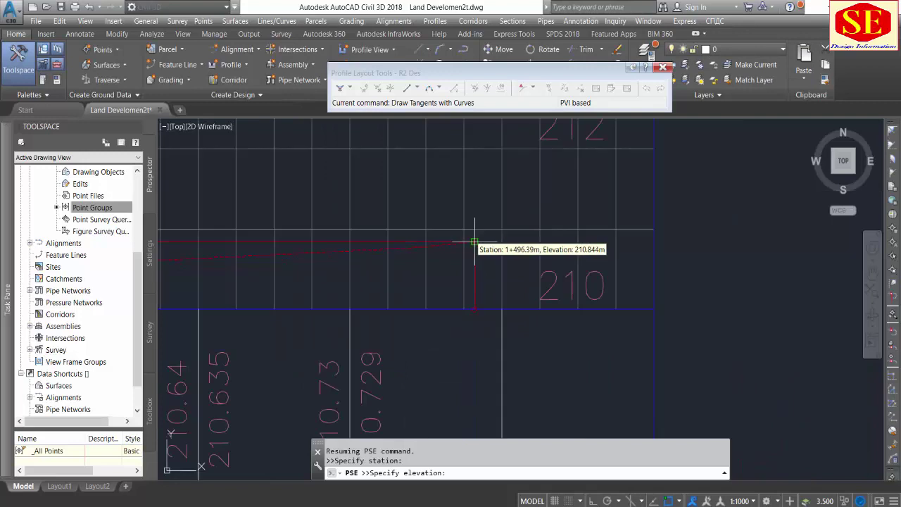
scroll(486, 197, down, 2)
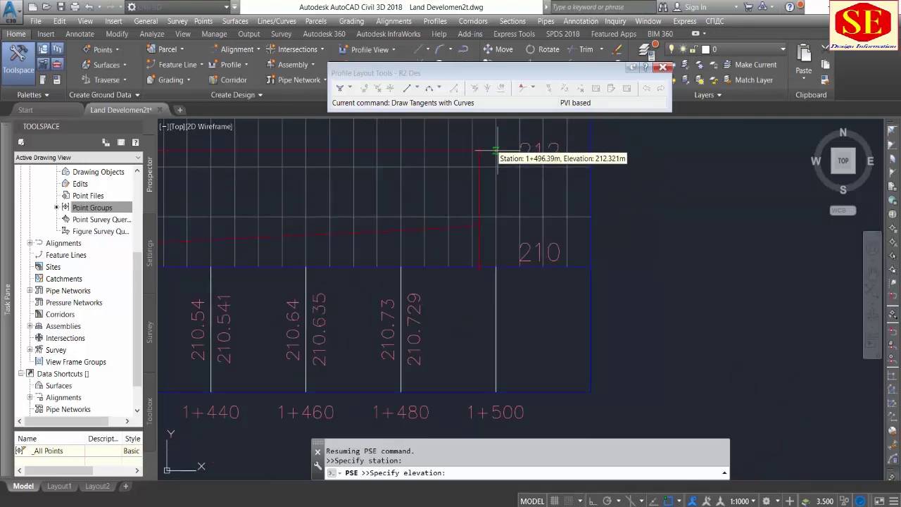
scroll(496, 202, down, 2)
text(212.5)
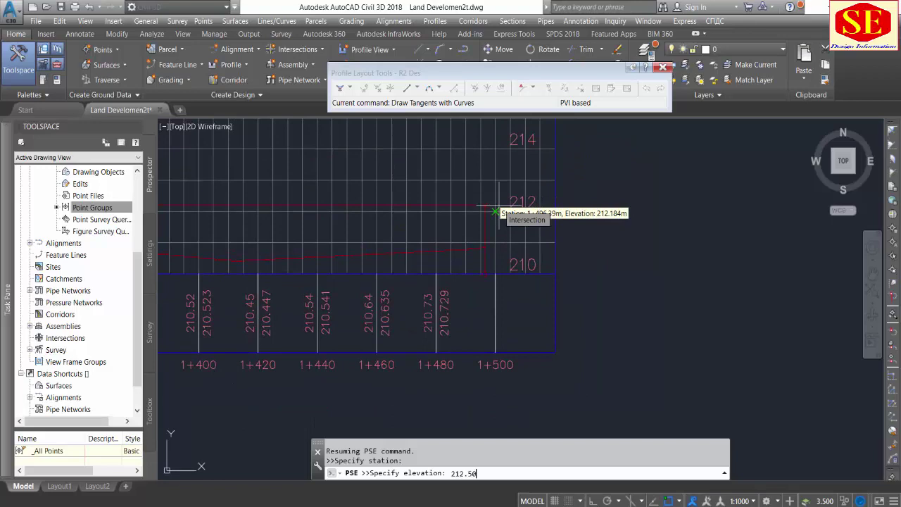
key(Return)
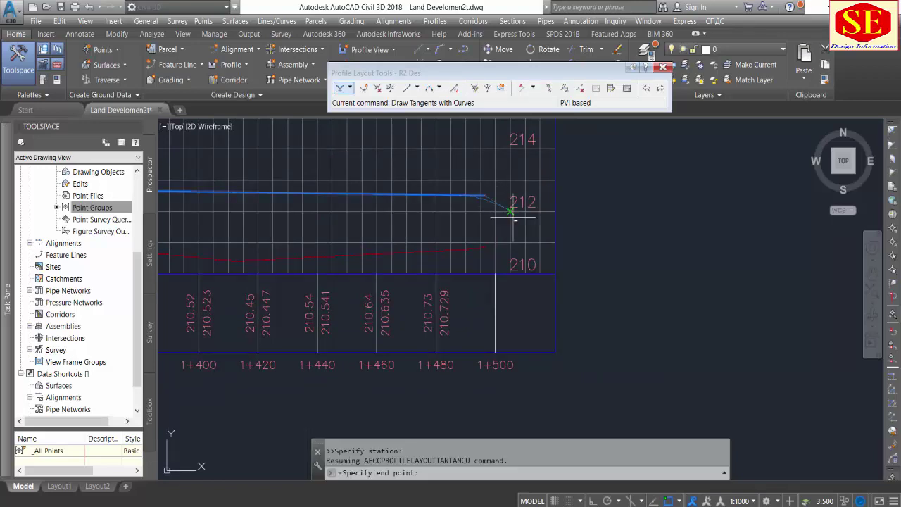
Pan and zoom back over the site plan to show the alignments and profile views.
scroll(526, 261, down, 5)
scroll(597, 217, down, 3)
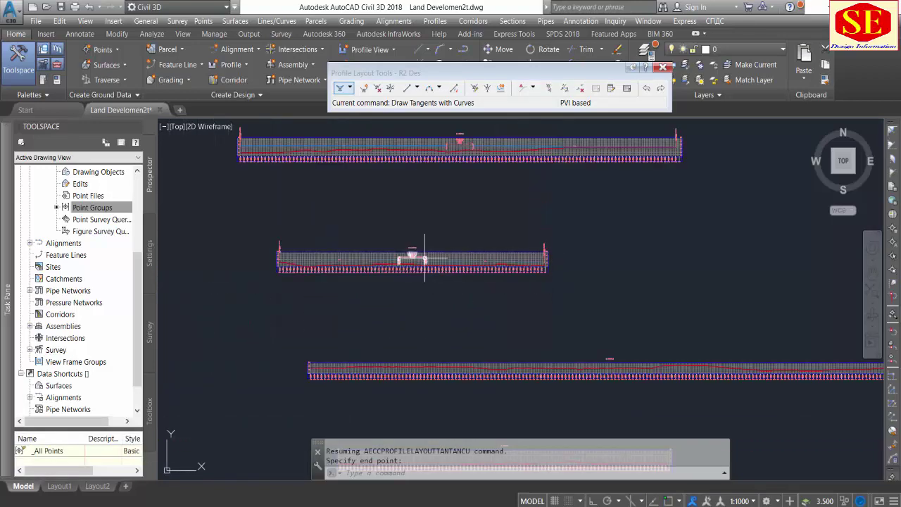
scroll(424, 257, up, 3)
scroll(459, 282, up, 5)
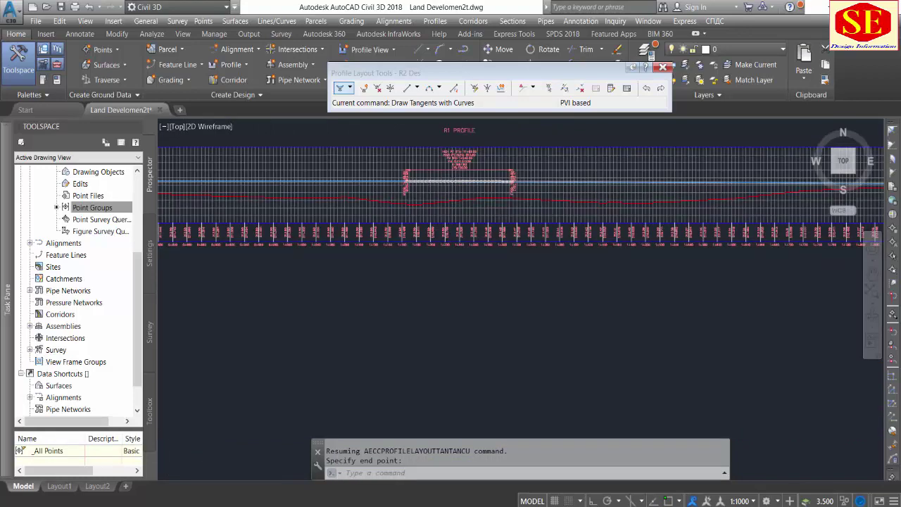
scroll(438, 256, down, 3)
scroll(513, 291, up, 3)
scroll(590, 259, up, 3)
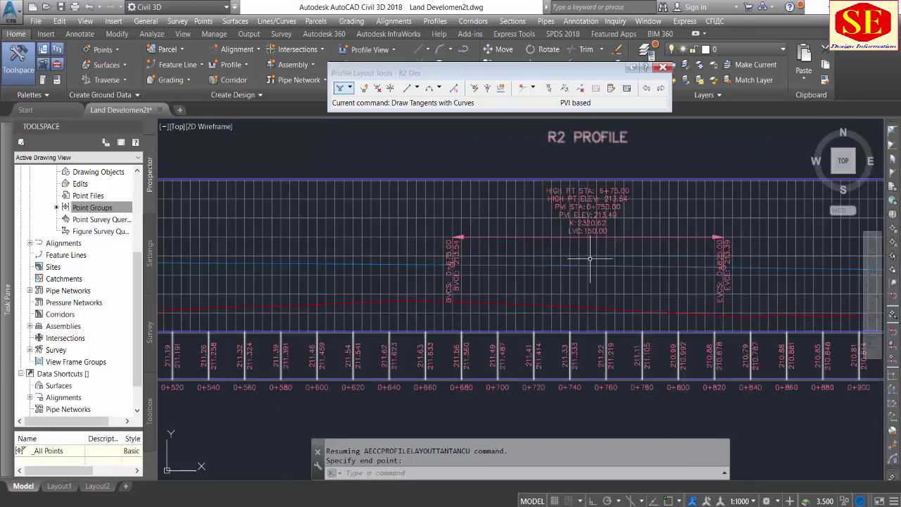
scroll(582, 262, down, 3)
scroll(582, 262, down, 2)
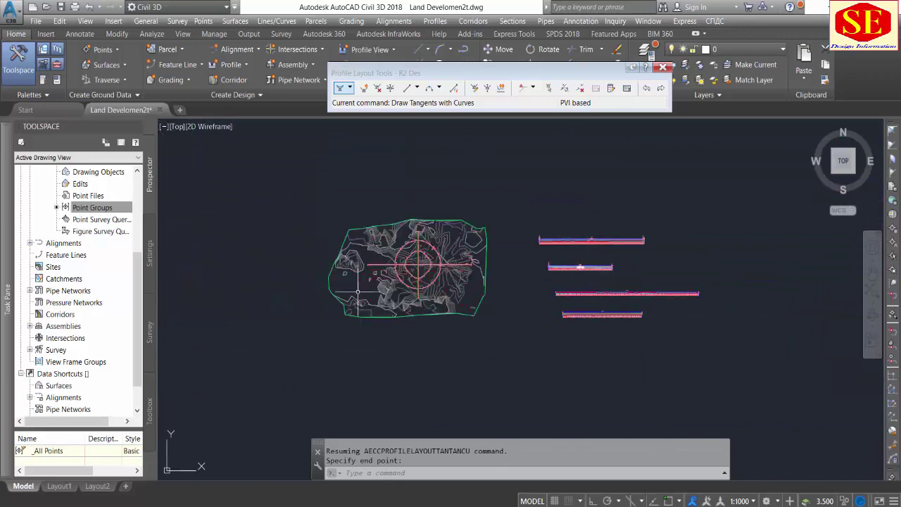
scroll(369, 290, up, 3)
scroll(368, 290, up, 3)
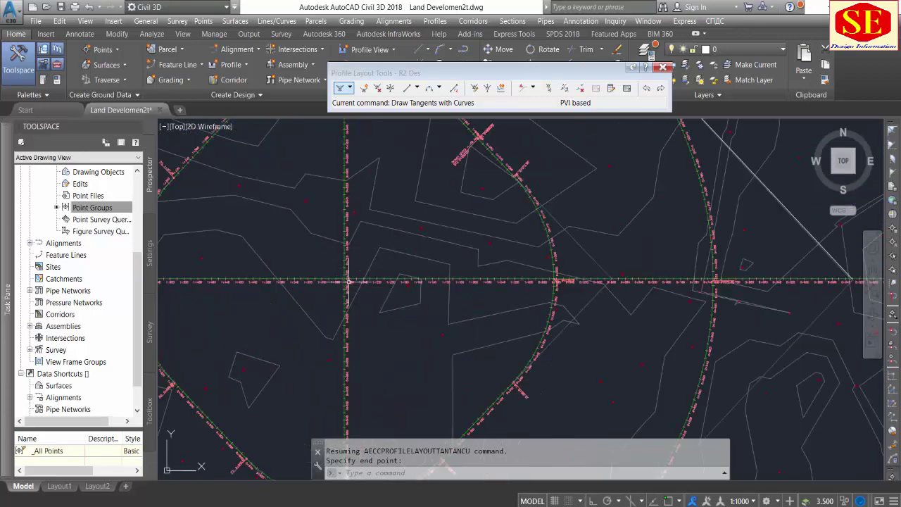
scroll(345, 257, up, 2)
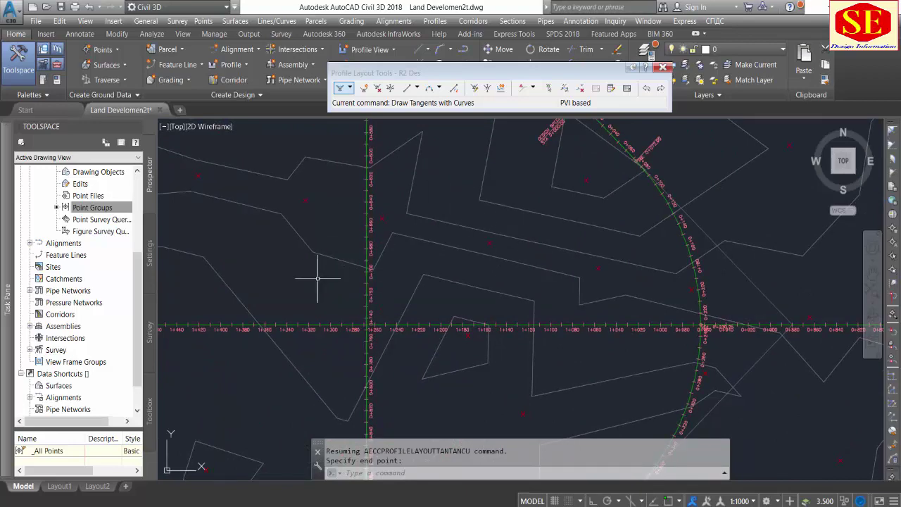
scroll(313, 274, down, 3)
scroll(314, 274, down, 3)
scroll(319, 271, down, 3)
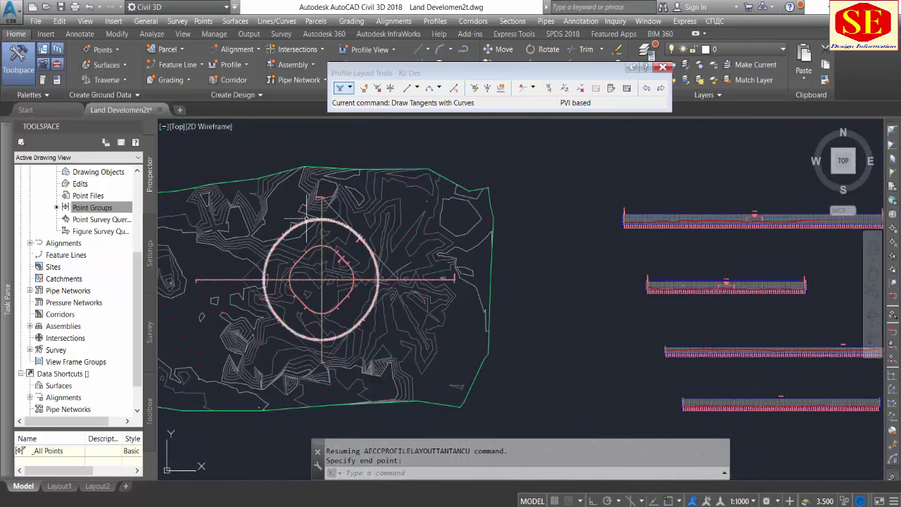
middle_drag(705, 346, 546, 313)
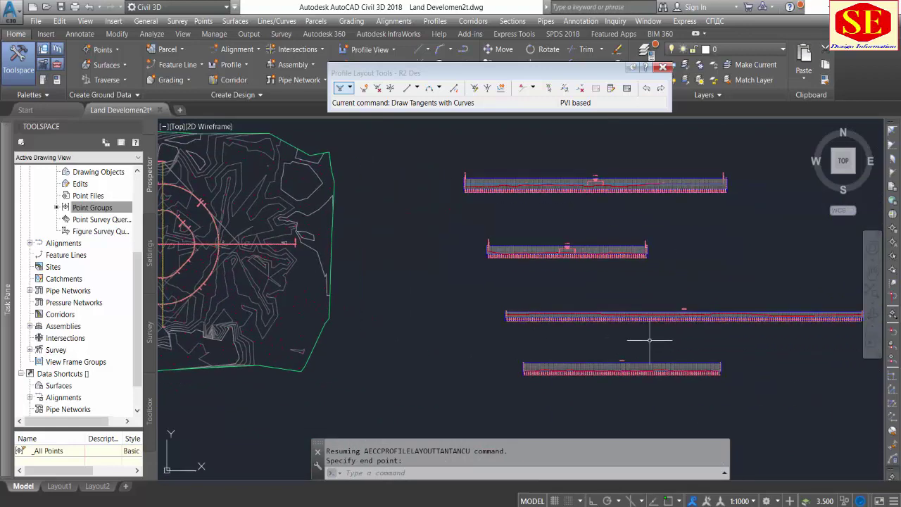
scroll(681, 320, up, 2)
scroll(686, 302, up, 2)
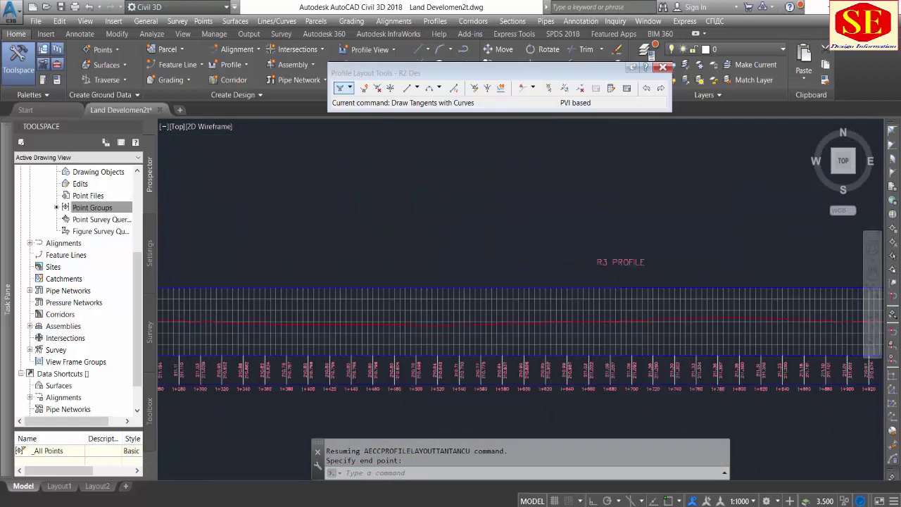
scroll(689, 299, up, 1)
scroll(687, 297, down, 2)
scroll(688, 298, down, 3)
scroll(380, 251, up, 2)
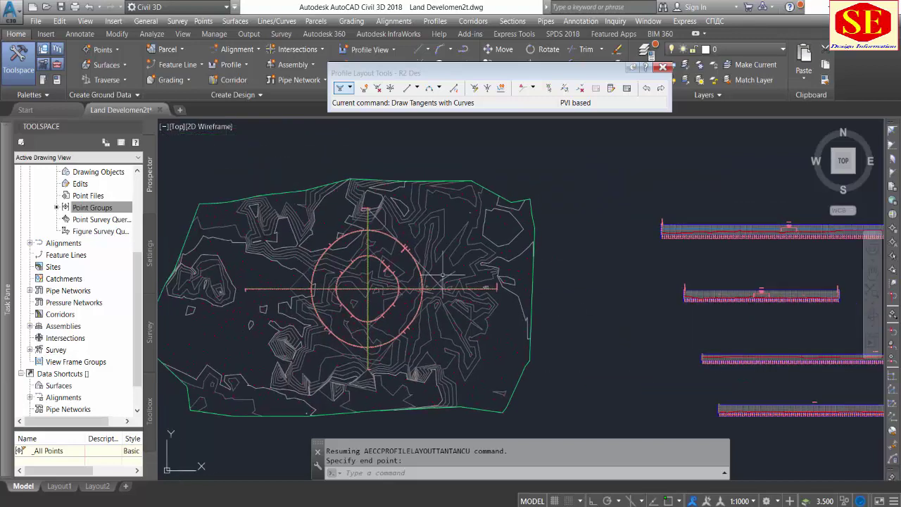
scroll(387, 249, up, 2)
scroll(376, 198, up, 2)
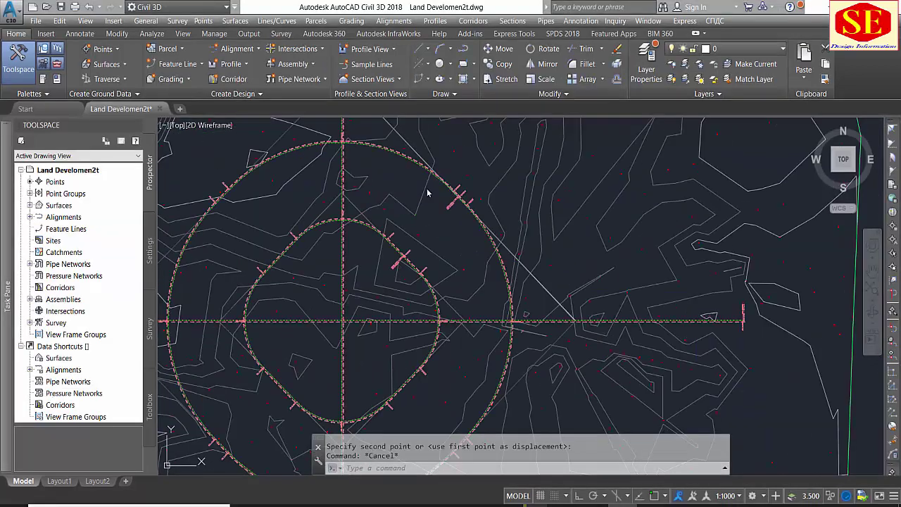
Zoom to stations 0+000 to 0+060 and select the alignments at the crossing.
scroll(485, 202, up, 3)
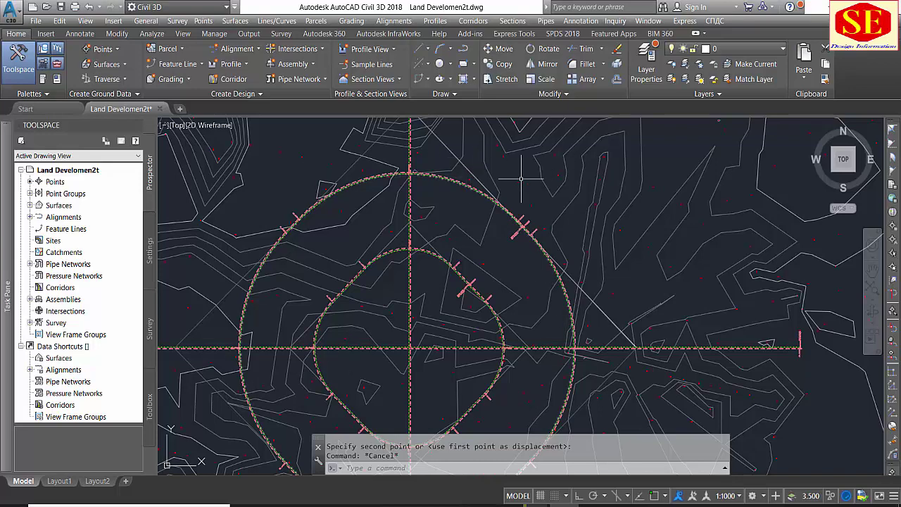
scroll(509, 217, up, 2)
scroll(517, 207, up, 3)
middle_drag(560, 345, 481, 221)
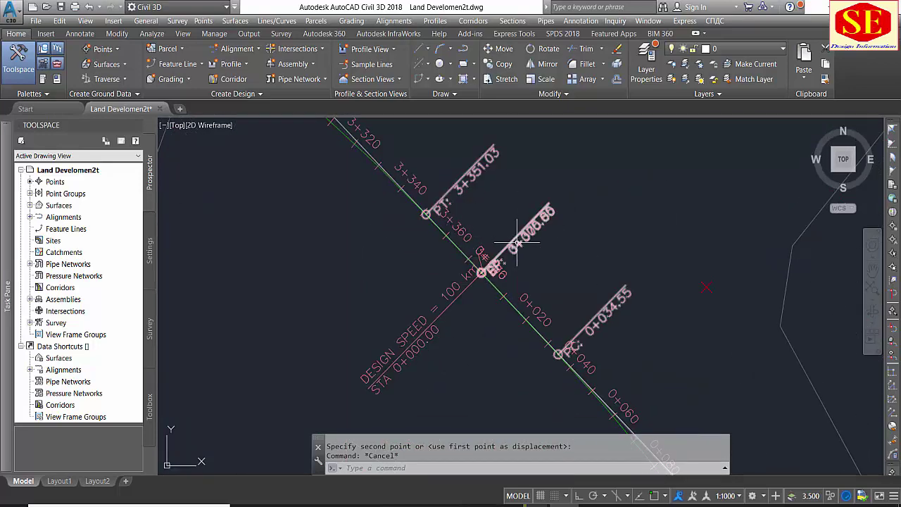
scroll(524, 254, up, 2)
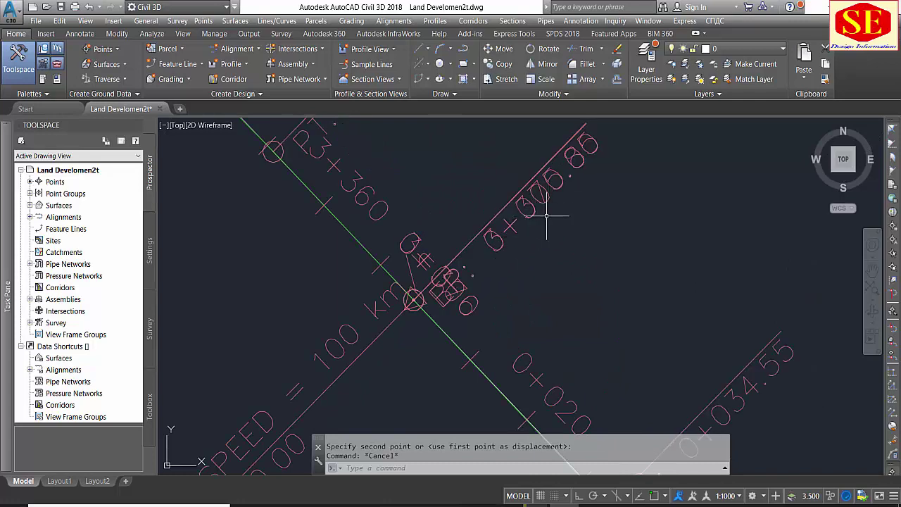
click(501, 211)
scroll(447, 210, down, 2)
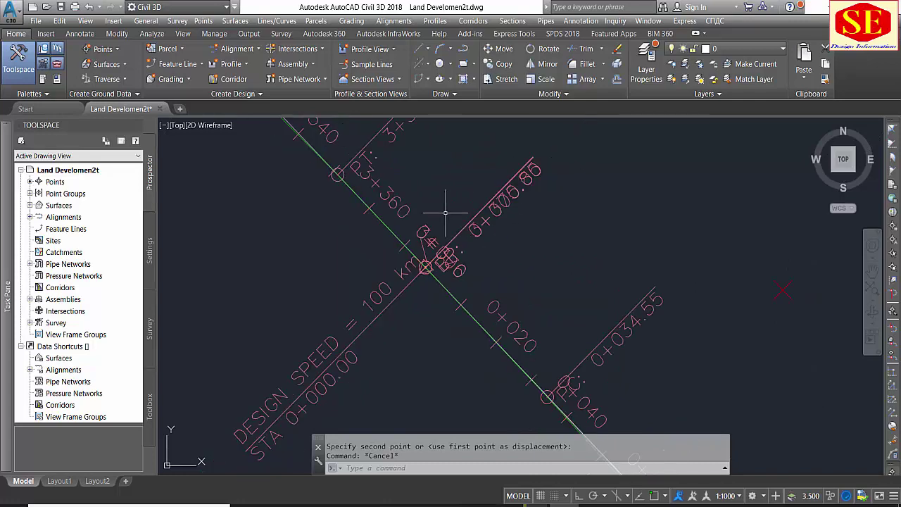
scroll(445, 211, down, 3)
scroll(467, 207, up, 2)
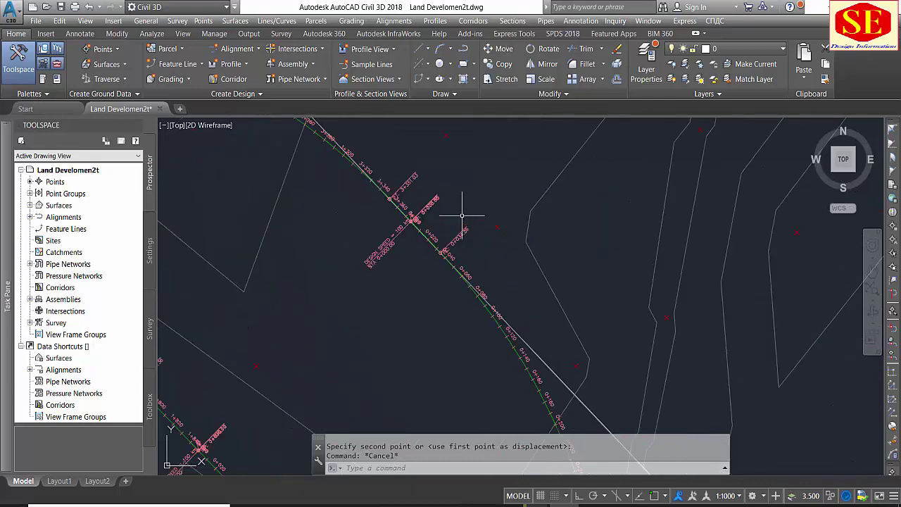
scroll(417, 200, down, 4)
scroll(455, 255, down, 2)
scroll(483, 226, up, 3)
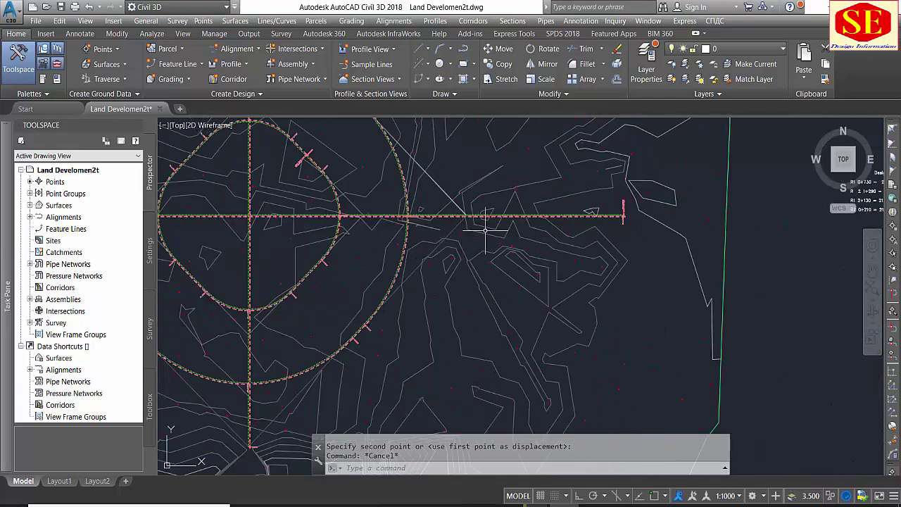
scroll(559, 284, up, 2)
Move the Design Level table text to just above the horizontal alignment's end.
text(m)
key(Return)
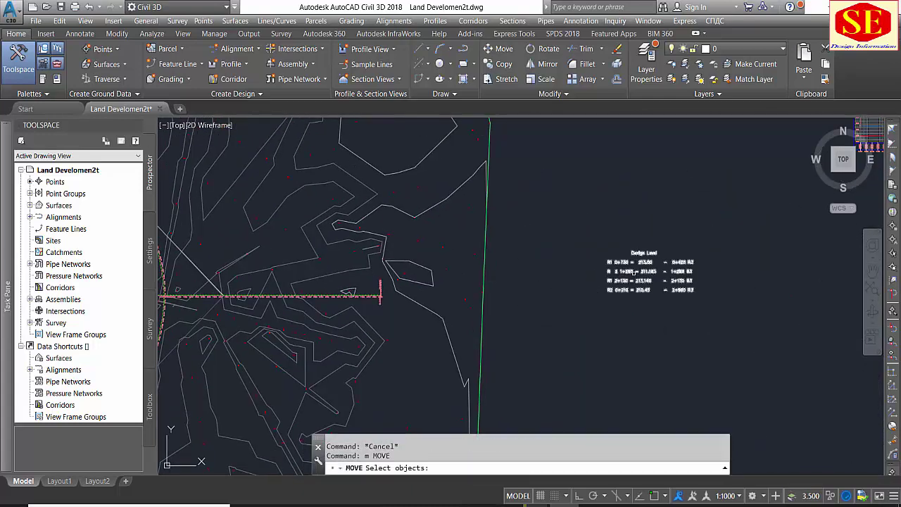
click(627, 276)
key(Return)
click(649, 314)
scroll(582, 310, down, 2)
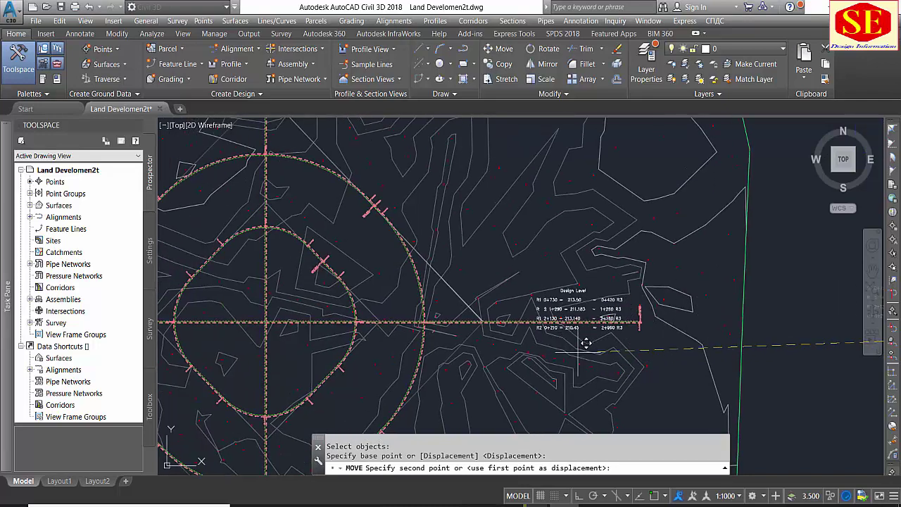
scroll(583, 342, up, 5)
click(493, 285)
middle_drag(494, 283, 548, 352)
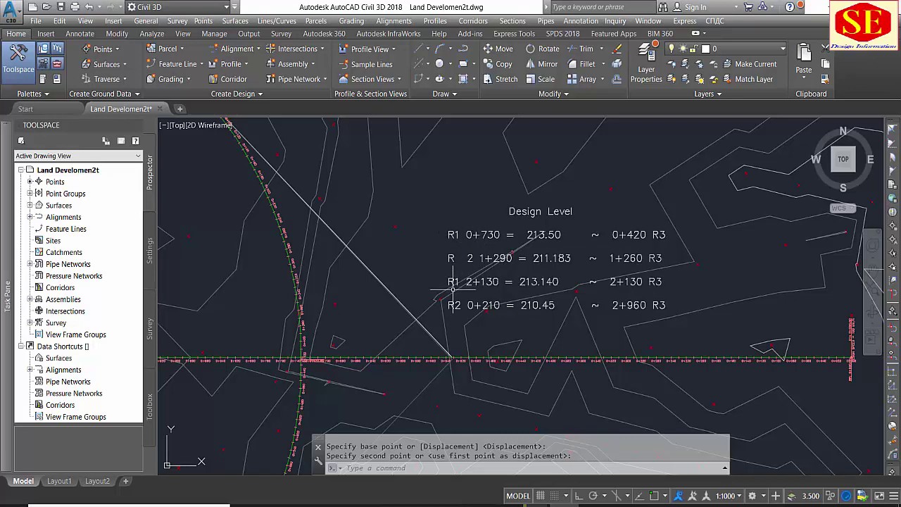
scroll(455, 282, up, 2)
scroll(345, 320, up, 3)
text(c)
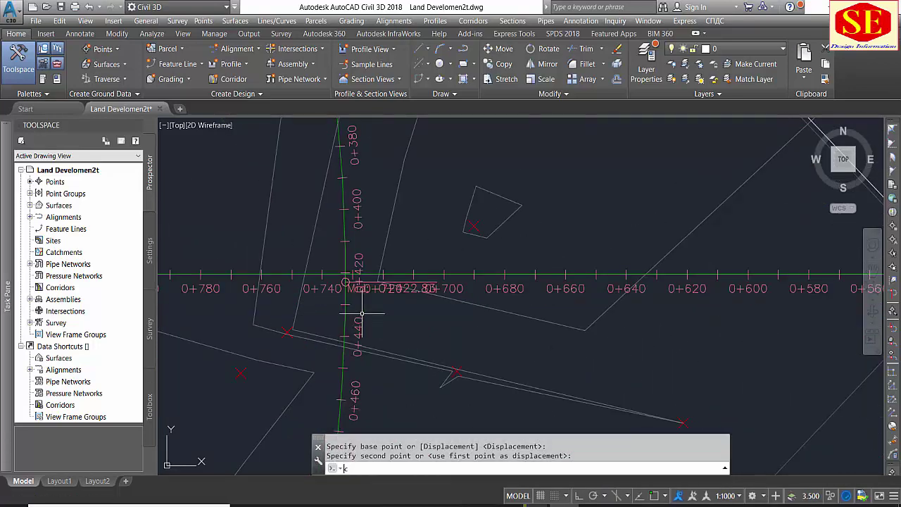
key(Return)
click(346, 272)
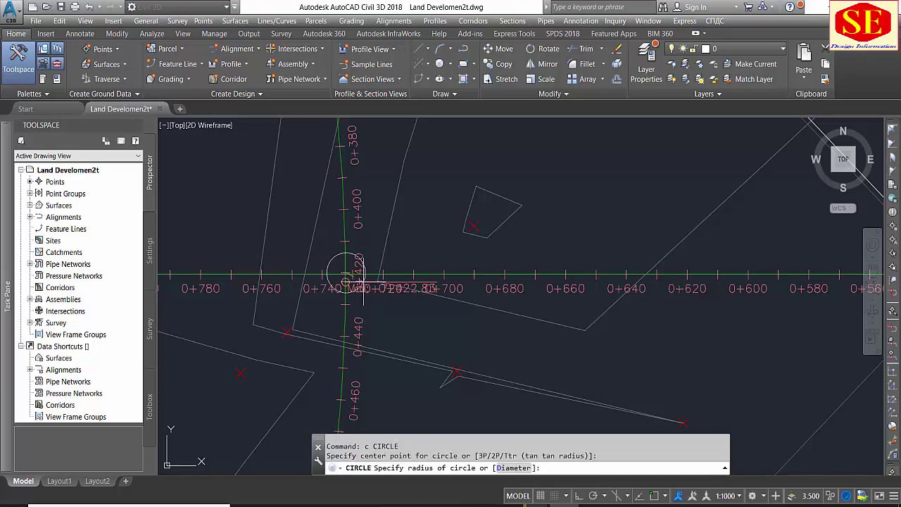
key(Escape)
scroll(374, 264, down, 2)
scroll(380, 275, down, 2)
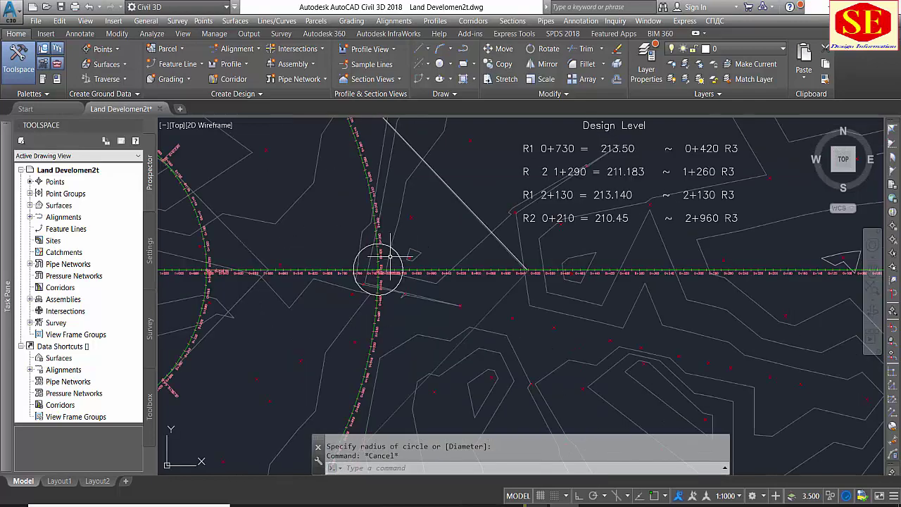
scroll(380, 285, up, 2)
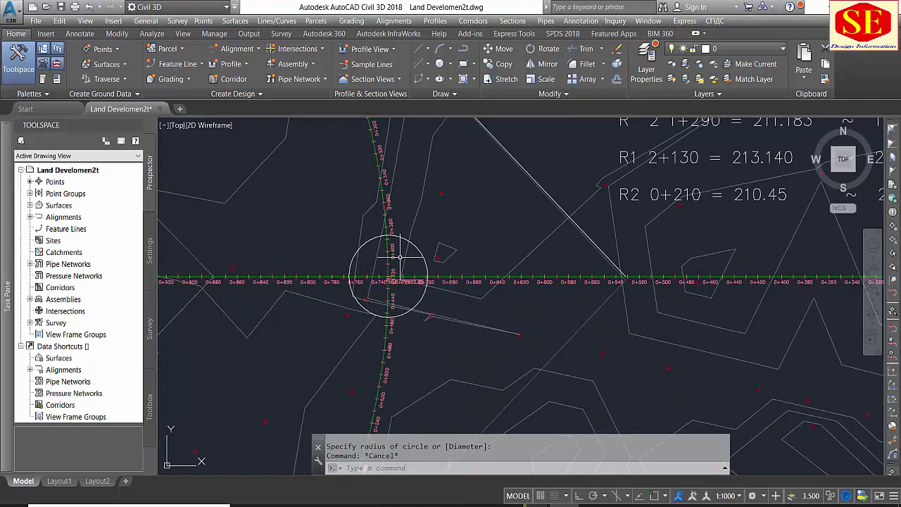
scroll(393, 287, up, 5)
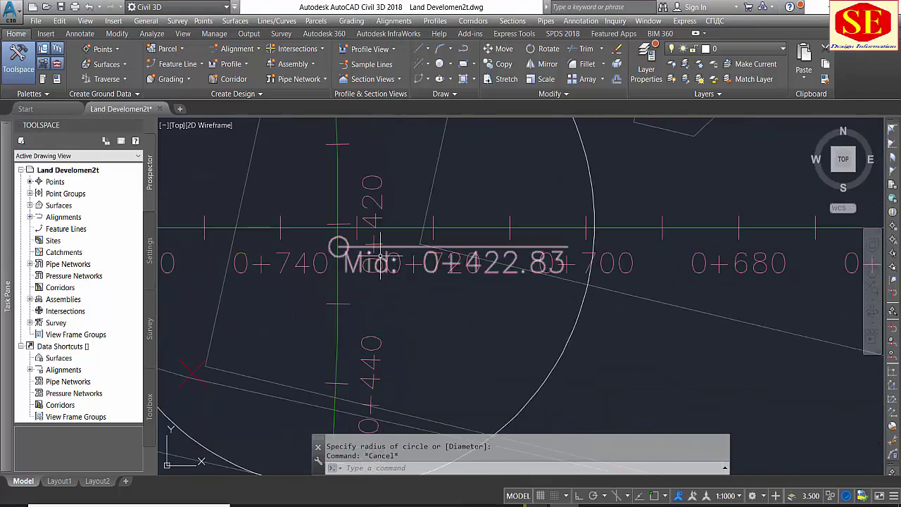
scroll(518, 232, down, 5)
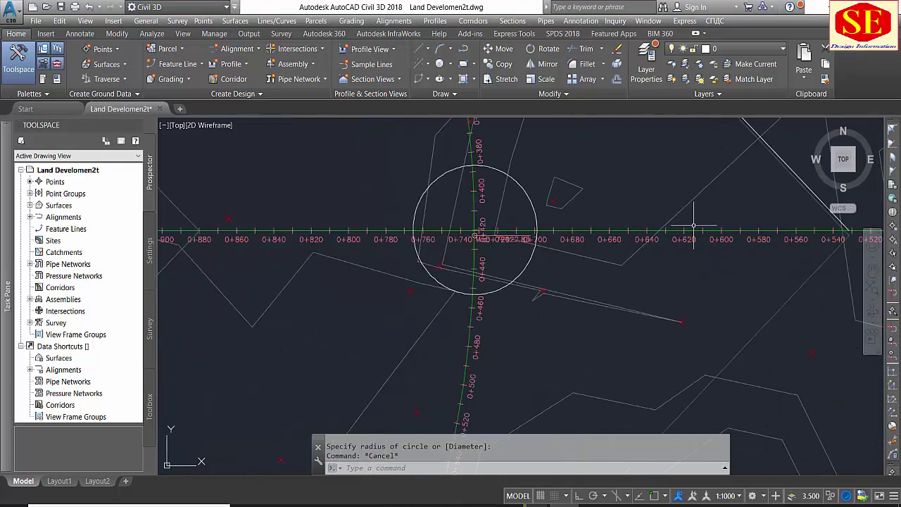
scroll(693, 227, down, 3)
scroll(545, 248, up, 3)
scroll(545, 248, up, 4)
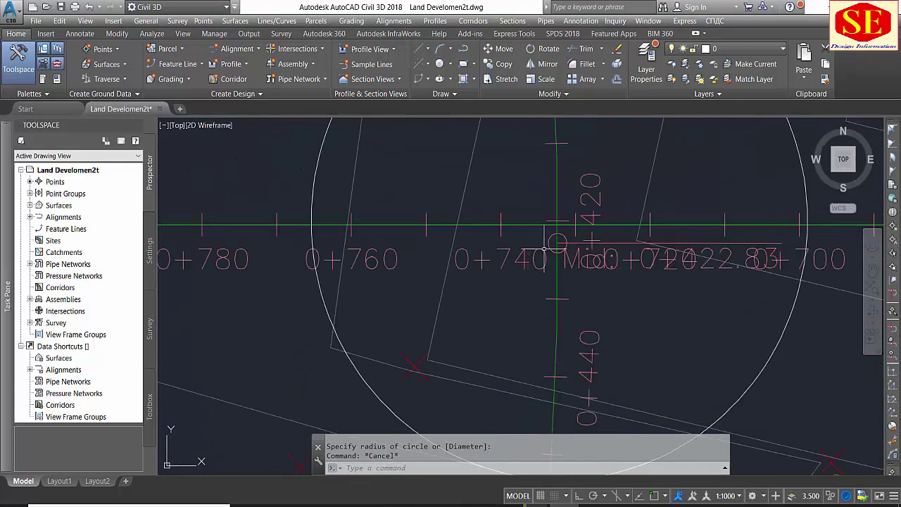
click(525, 275)
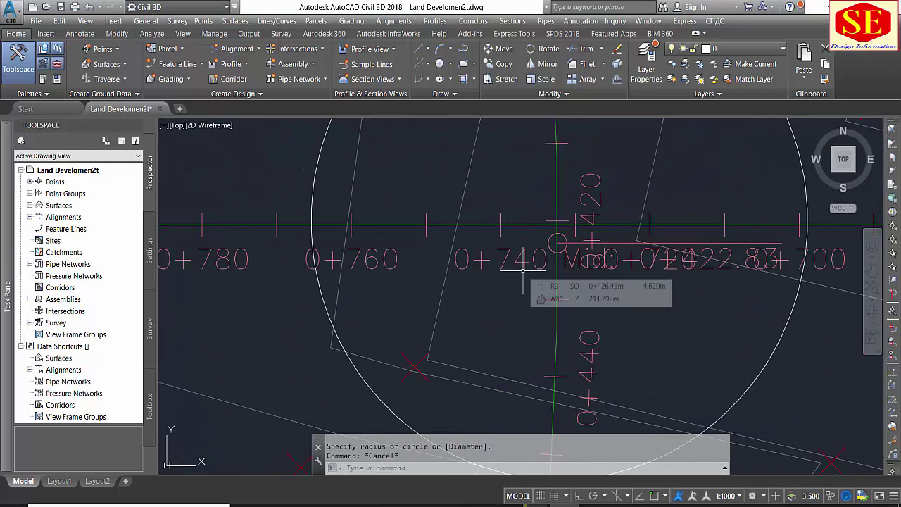
key(Escape)
scroll(633, 264, down, 2)
click(646, 249)
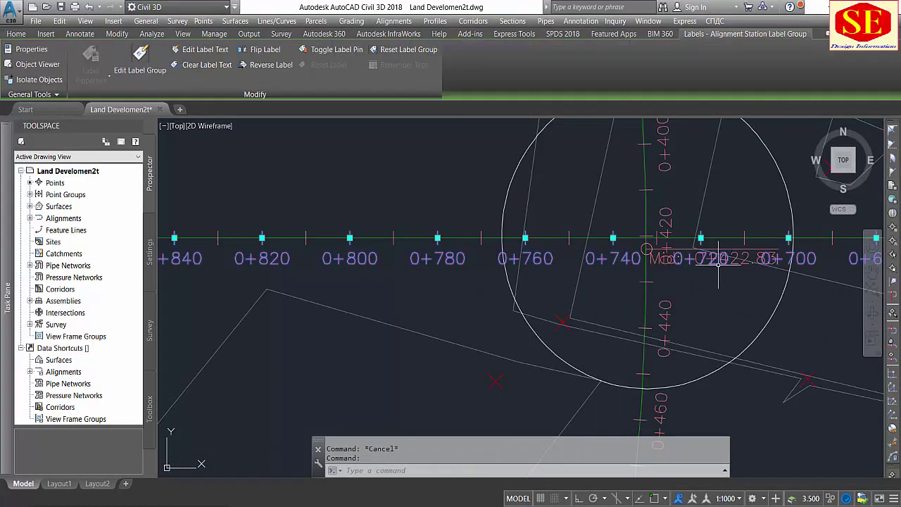
scroll(658, 227, up, 4)
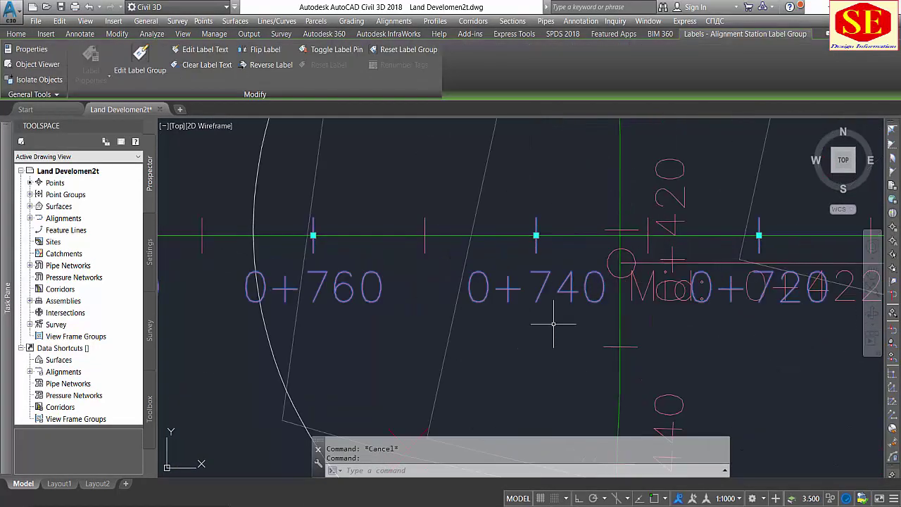
key(Escape)
scroll(552, 257, down, 3)
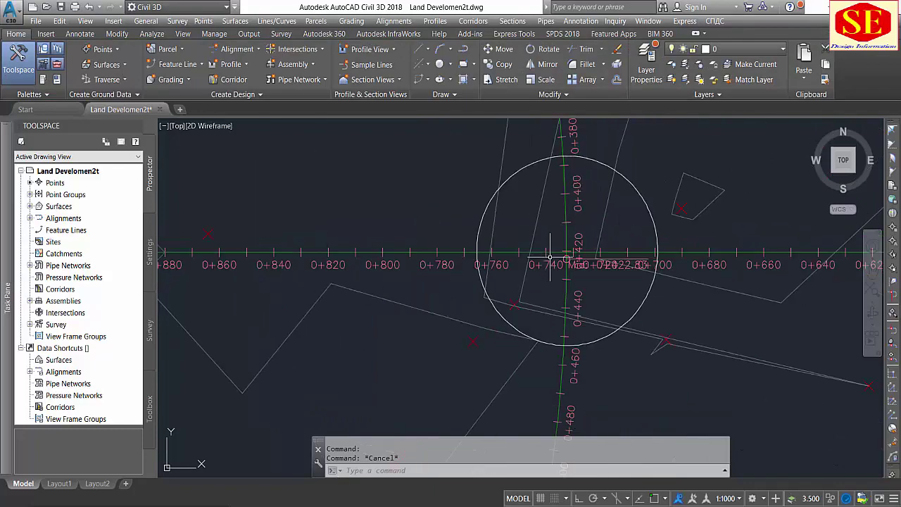
scroll(552, 257, down, 3)
scroll(552, 258, down, 3)
scroll(553, 258, down, 2)
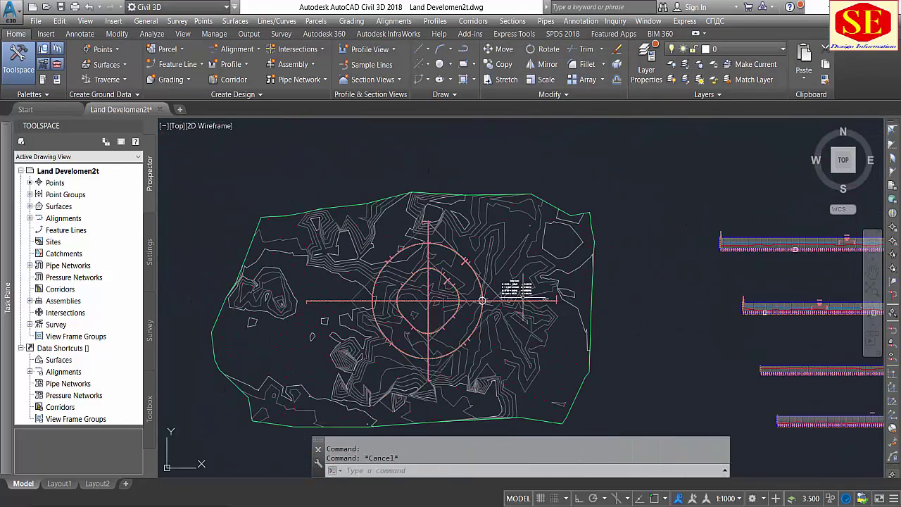
scroll(751, 263, up, 2)
scroll(620, 285, up, 4)
scroll(621, 281, up, 1)
scroll(558, 306, up, 5)
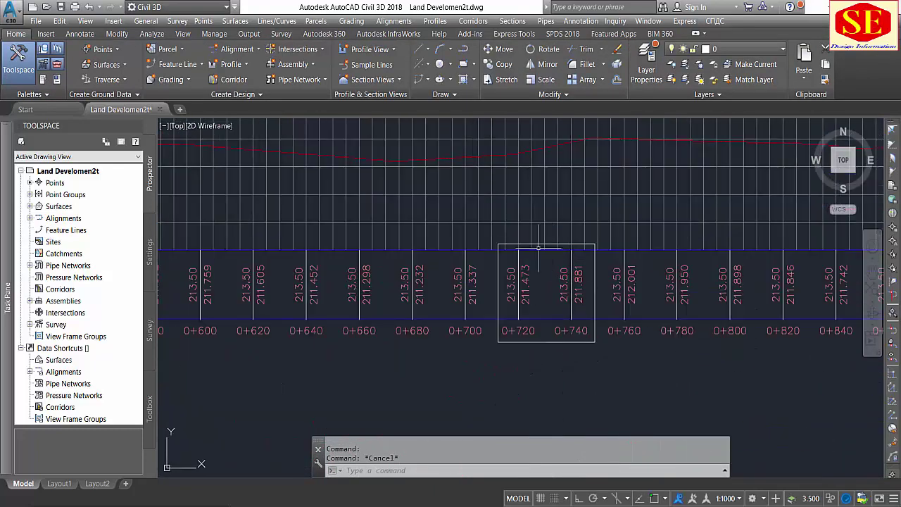
scroll(585, 381, up, 1)
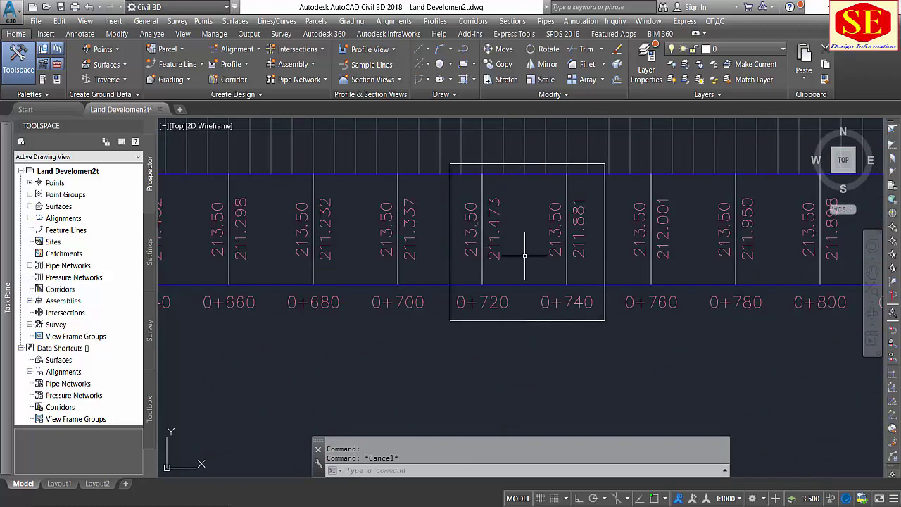
scroll(545, 245, down, 3)
scroll(586, 250, down, 8)
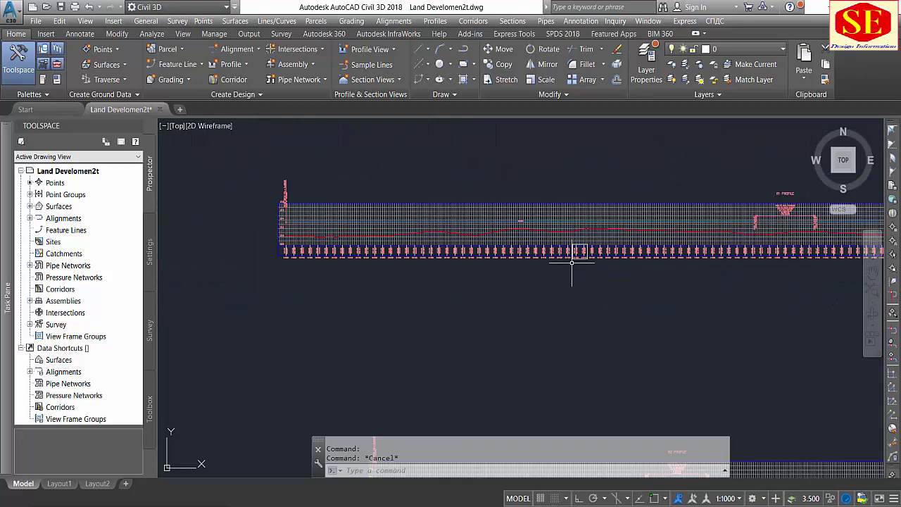
scroll(572, 261, down, 3)
scroll(531, 314, down, 2)
Inspect the station label where the R2 and R3 alignments cross.
scroll(415, 293, up, 6)
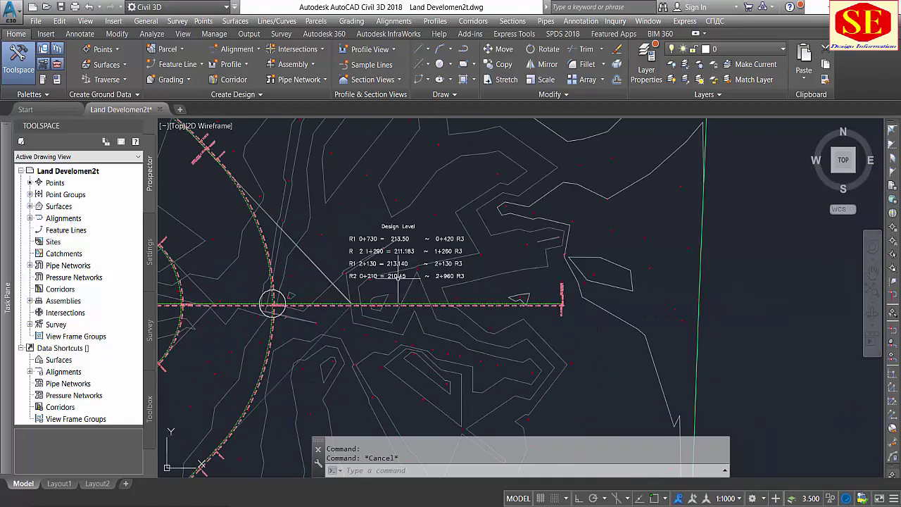
scroll(398, 276, up, 4)
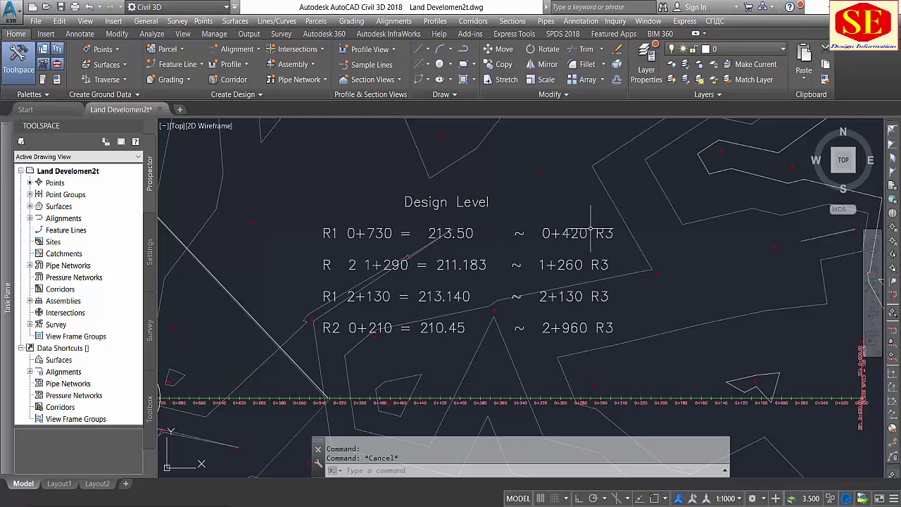
scroll(614, 233, down, 3)
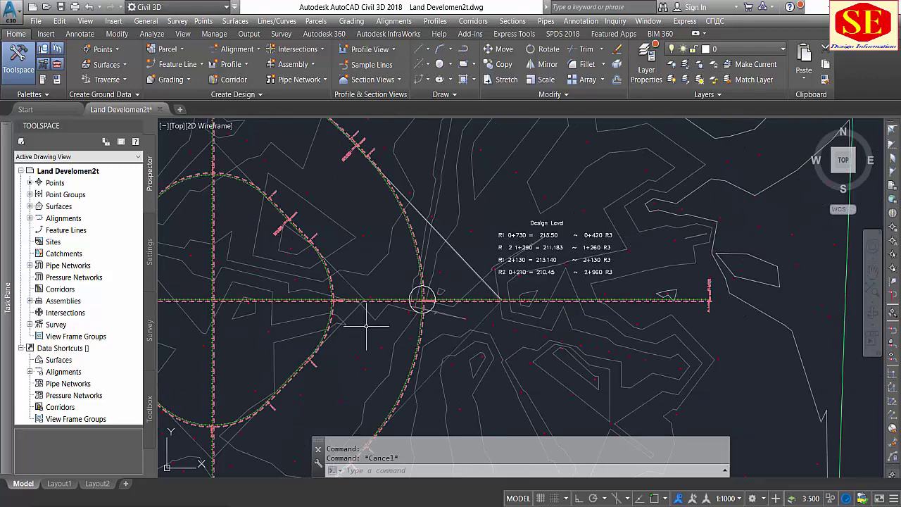
scroll(368, 321, up, 3)
scroll(478, 272, up, 5)
click(560, 262)
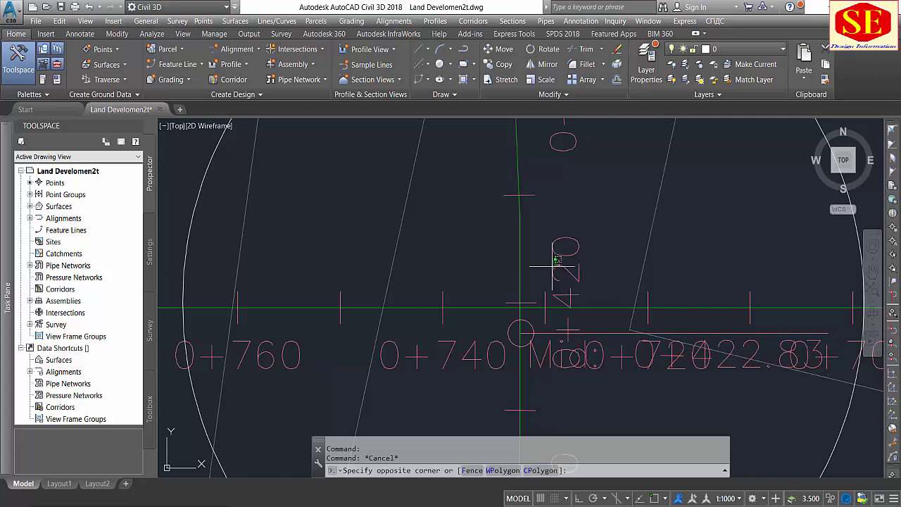
click(553, 259)
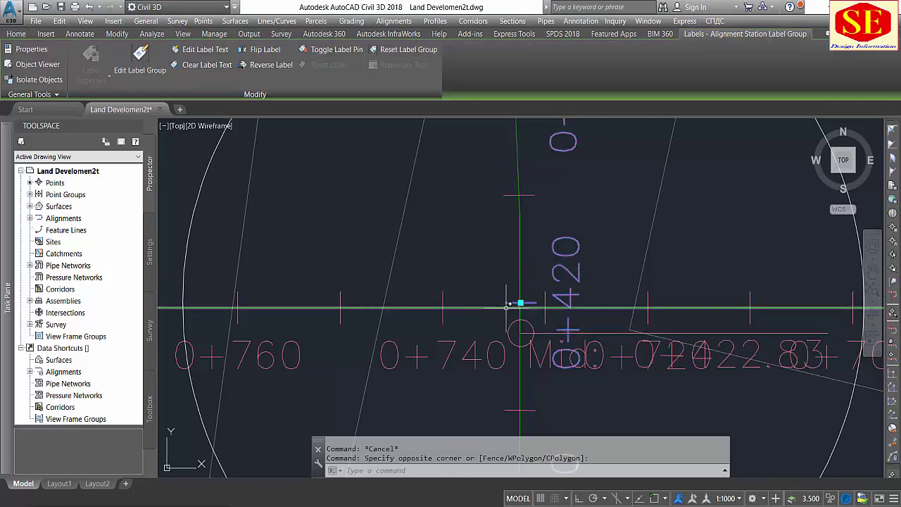
scroll(521, 332, down, 5)
scroll(458, 317, up, 2)
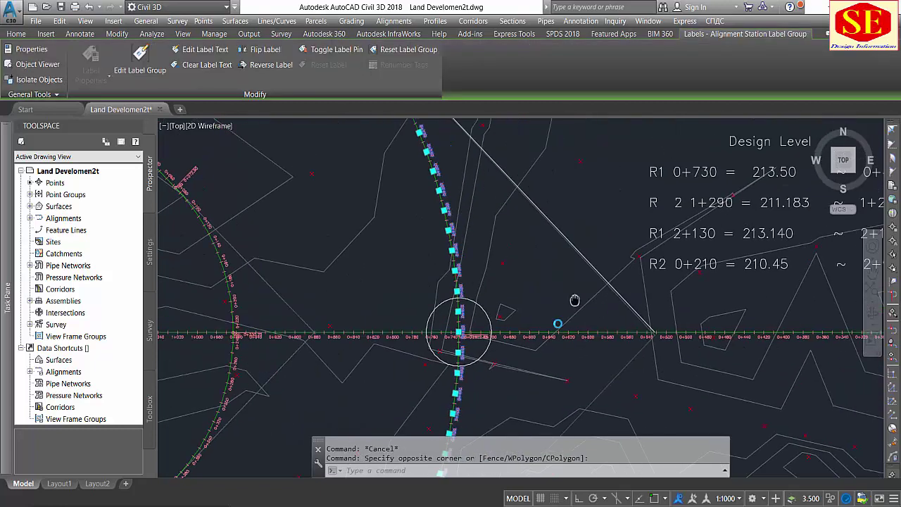
scroll(481, 349, up, 1)
scroll(687, 259, up, 5)
key(Escape)
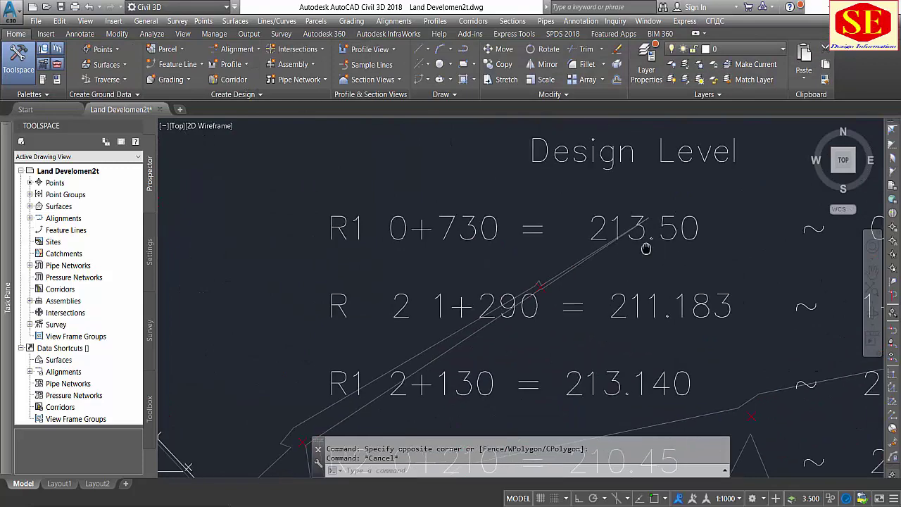
Move the Design Level table to just below the arc, near the 0+420 R3 column.
middle_drag(643, 241, 613, 251)
middle_drag(770, 256, 702, 267)
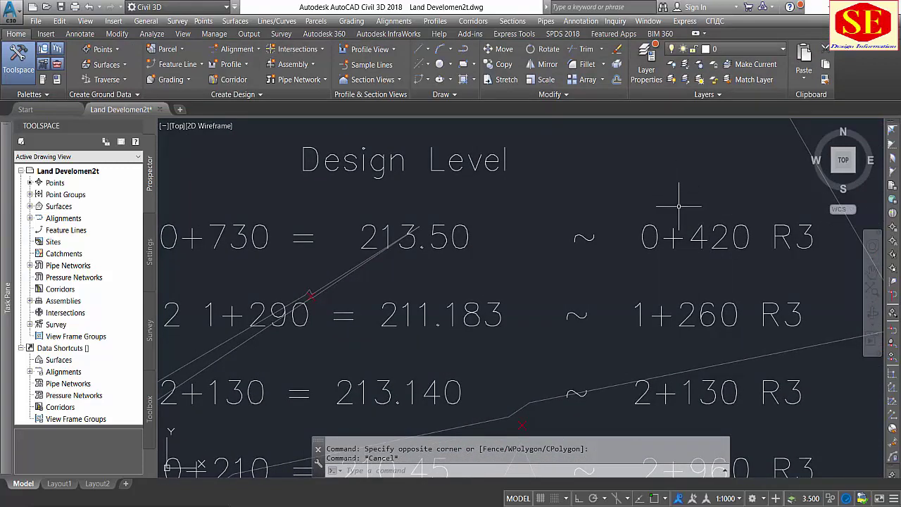
scroll(678, 206, down, 5)
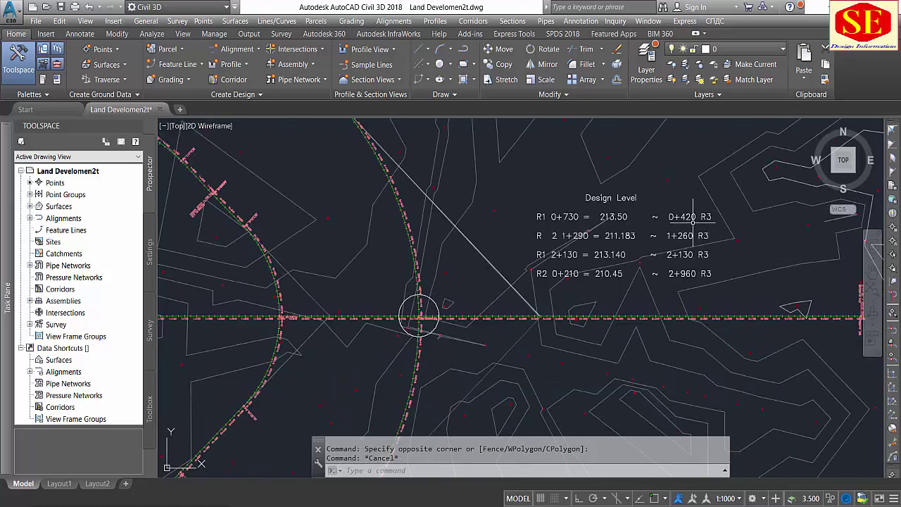
scroll(633, 226, down, 3)
scroll(577, 232, down, 2)
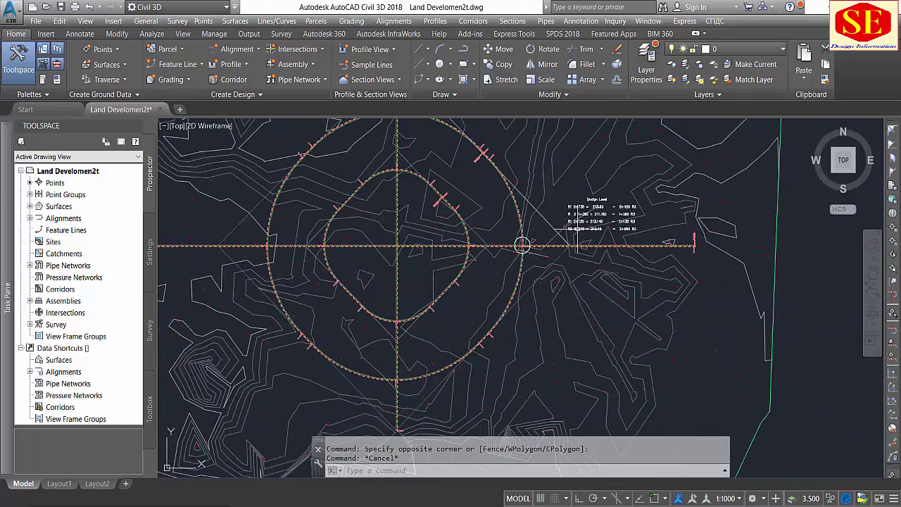
text(m)
key(Return)
click(591, 215)
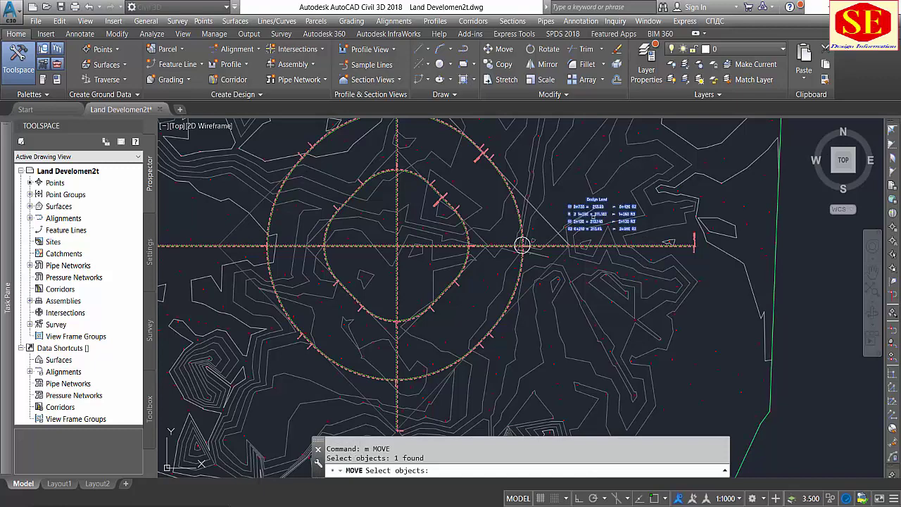
key(Return)
click(701, 290)
scroll(591, 373, up, 2)
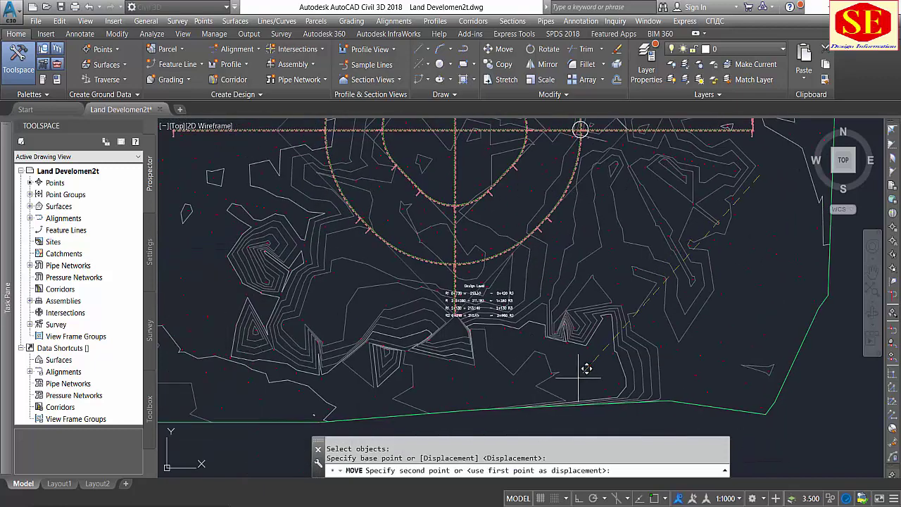
scroll(600, 359, up, 2)
click(607, 351)
scroll(556, 324, down, 2)
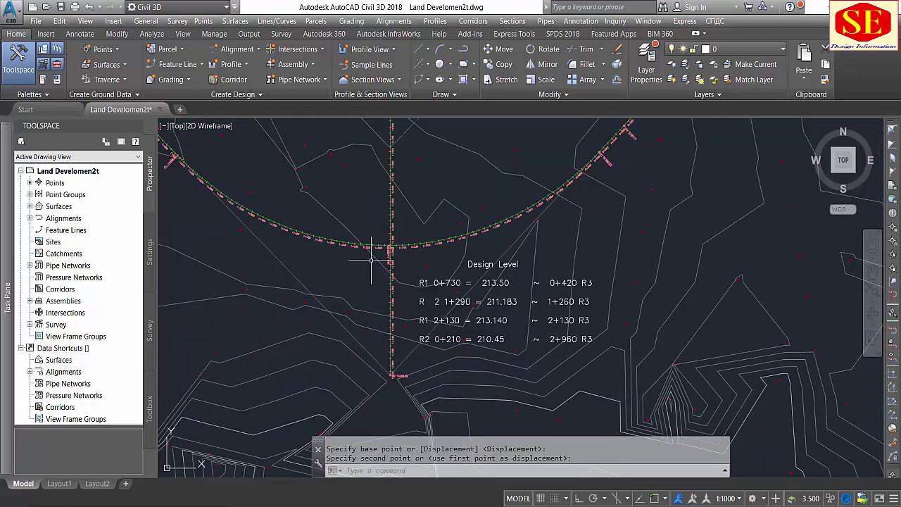
scroll(371, 261, up, 5)
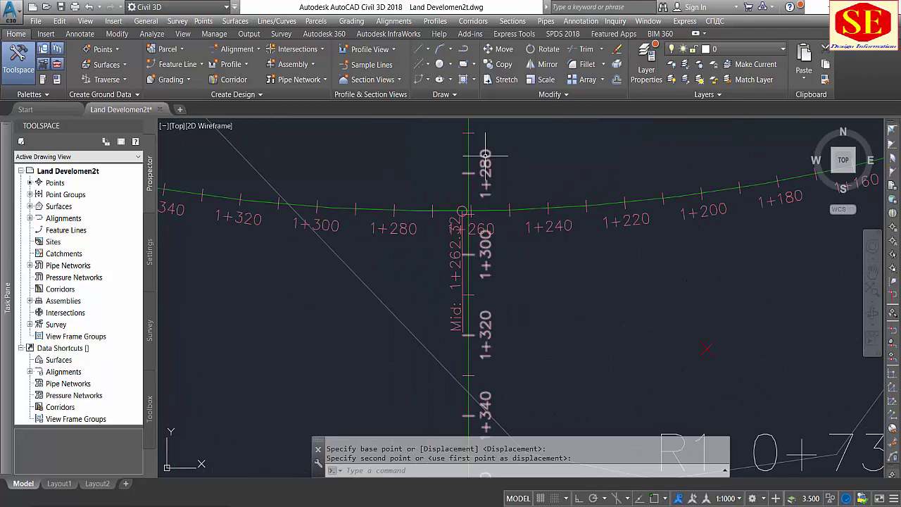
Check the alignment and vertical station labels at the 1+260 crossing beside the Design Level table.
middle_drag(470, 70, 476, 269)
click(476, 270)
scroll(476, 270, down, 5)
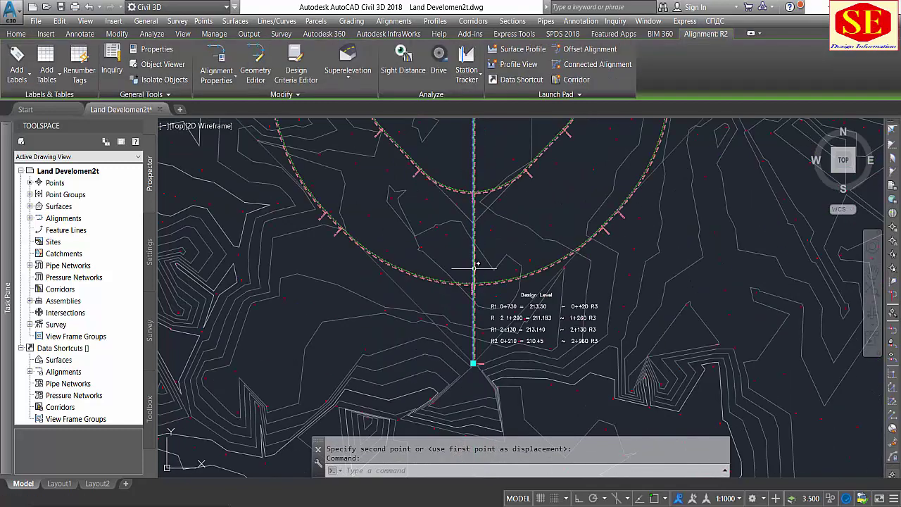
scroll(476, 269, down, 4)
scroll(476, 269, up, 6)
scroll(477, 261, up, 2)
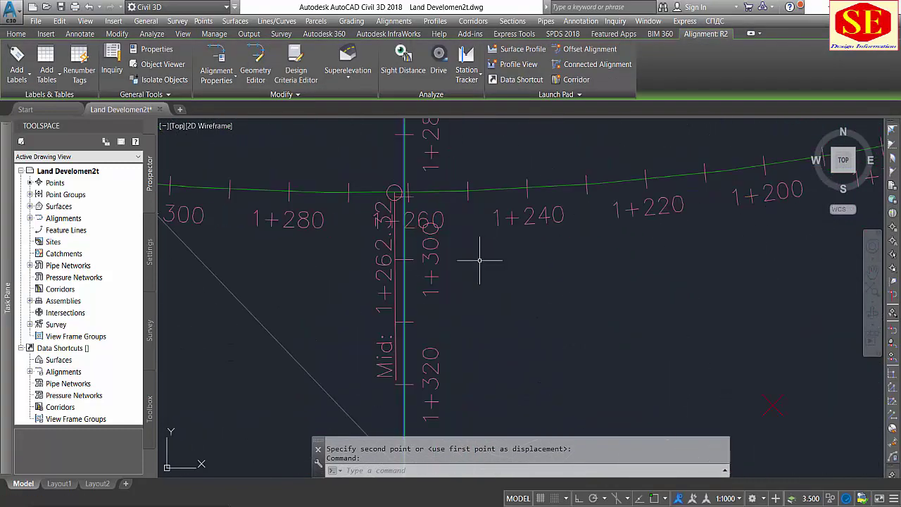
key(Escape)
click(448, 239)
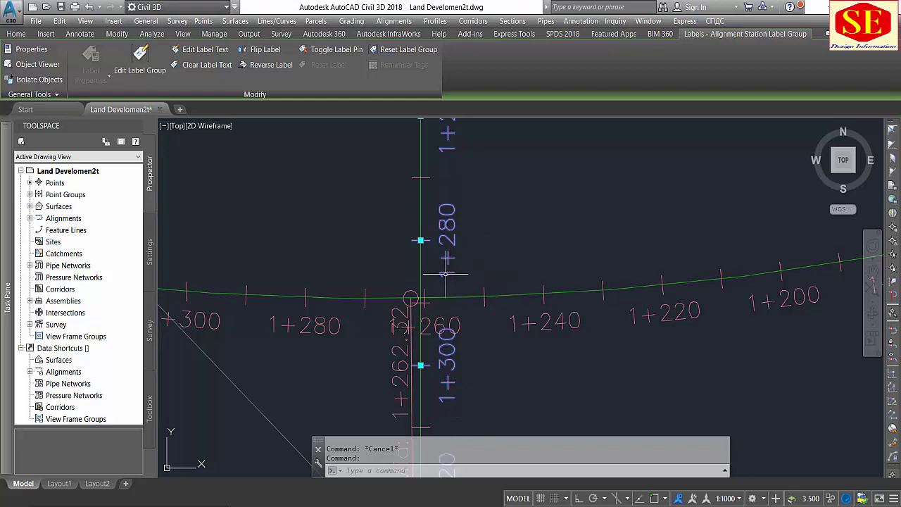
key(Escape)
scroll(394, 261, down, 6)
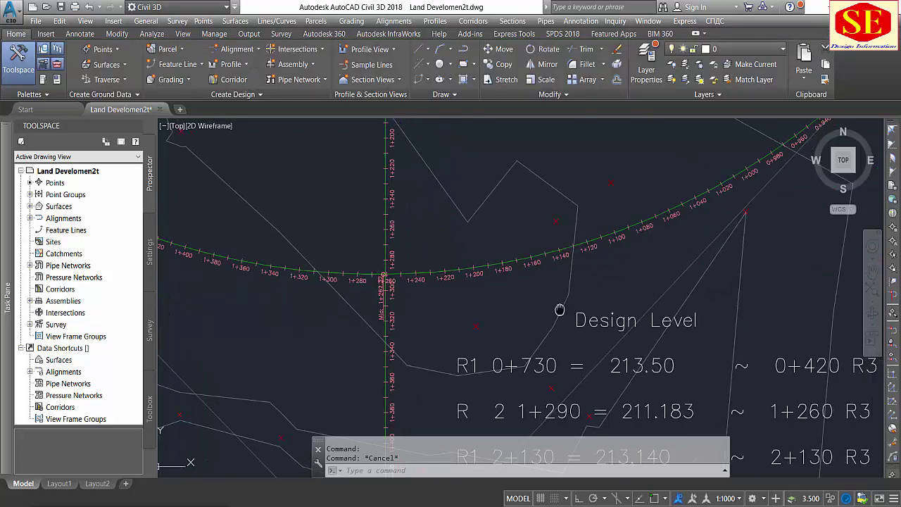
middle_drag(559, 310, 502, 326)
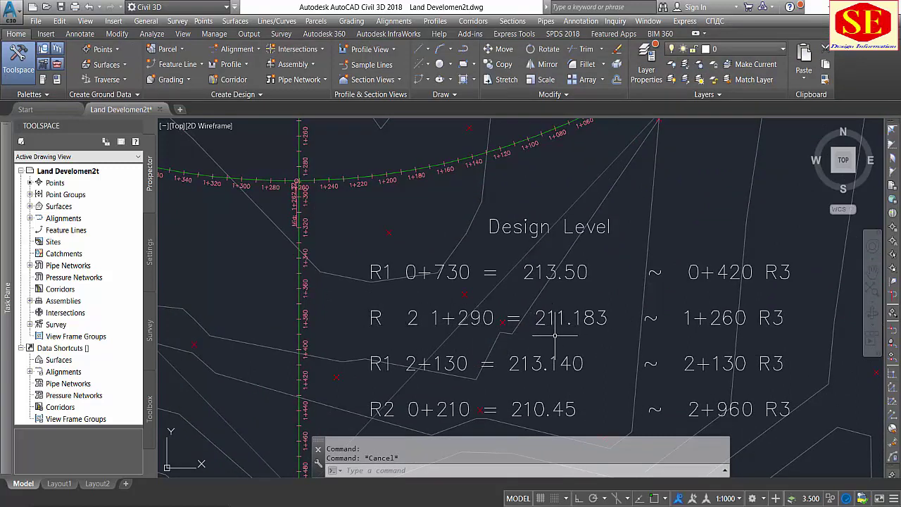
scroll(550, 336, down, 10)
middle_drag(598, 242, 446, 194)
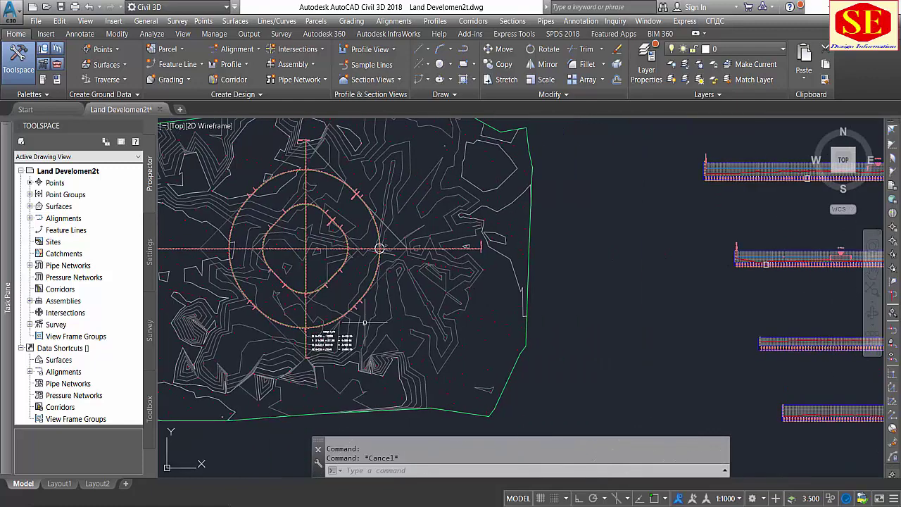
scroll(774, 211, up, 5)
scroll(512, 322, up, 2)
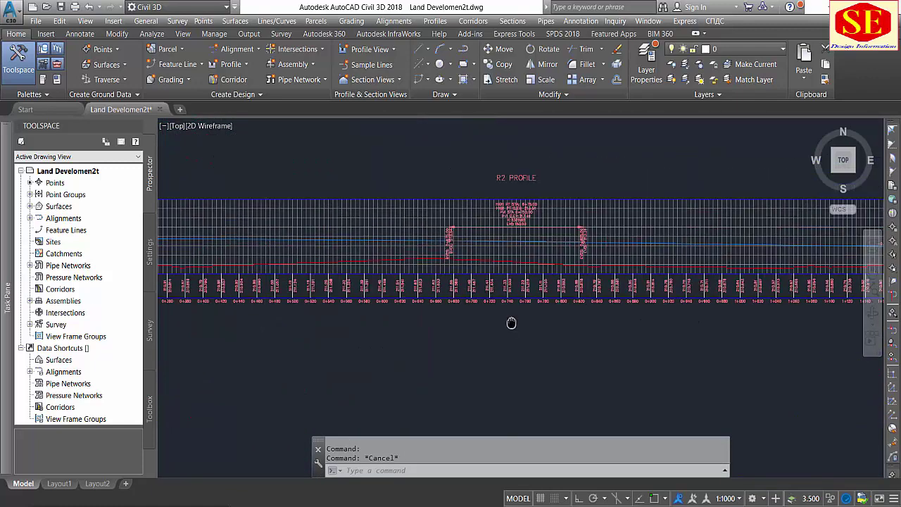
scroll(543, 306, up, 2)
scroll(595, 296, up, 3)
scroll(444, 386, up, 2)
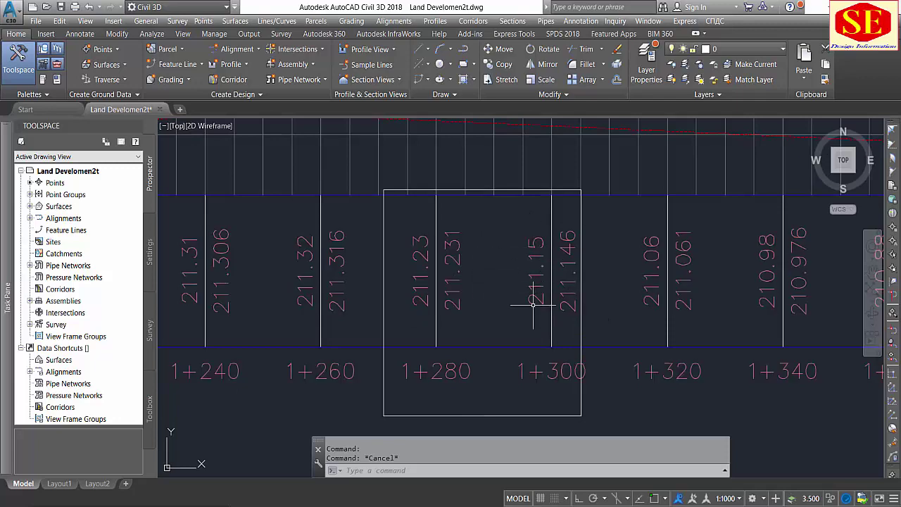
scroll(536, 307, down, 3)
scroll(518, 232, up, 1)
scroll(510, 261, up, 1)
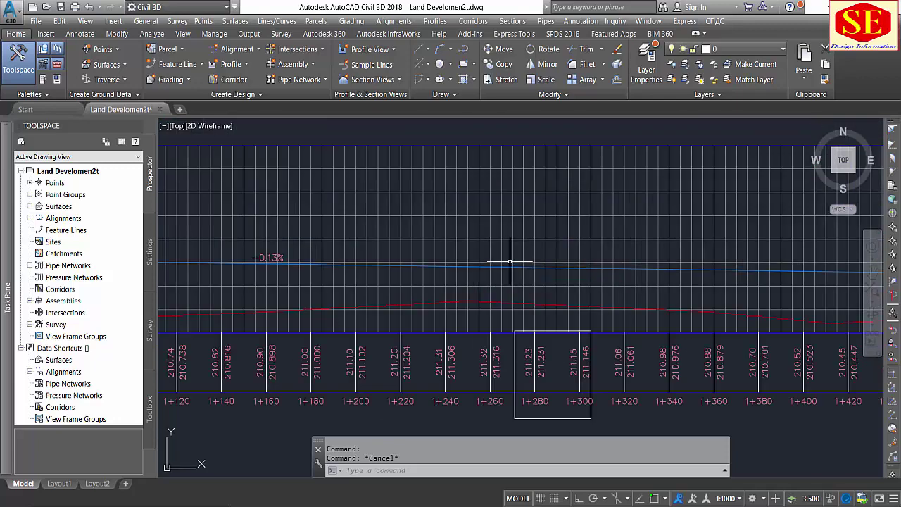
scroll(555, 227, down, 3)
middle_drag(493, 282, 831, 296)
scroll(466, 322, up, 1)
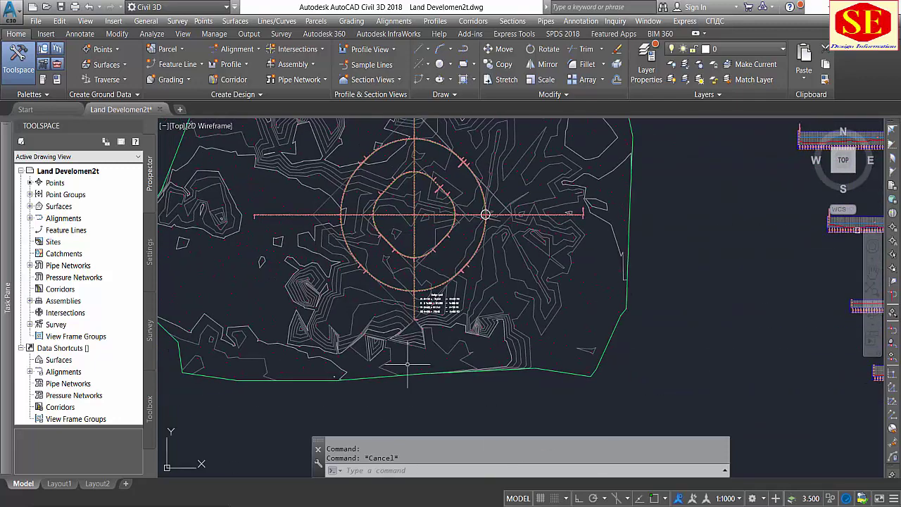
scroll(465, 322, up, 3)
scroll(465, 321, up, 3)
scroll(528, 299, down, 1)
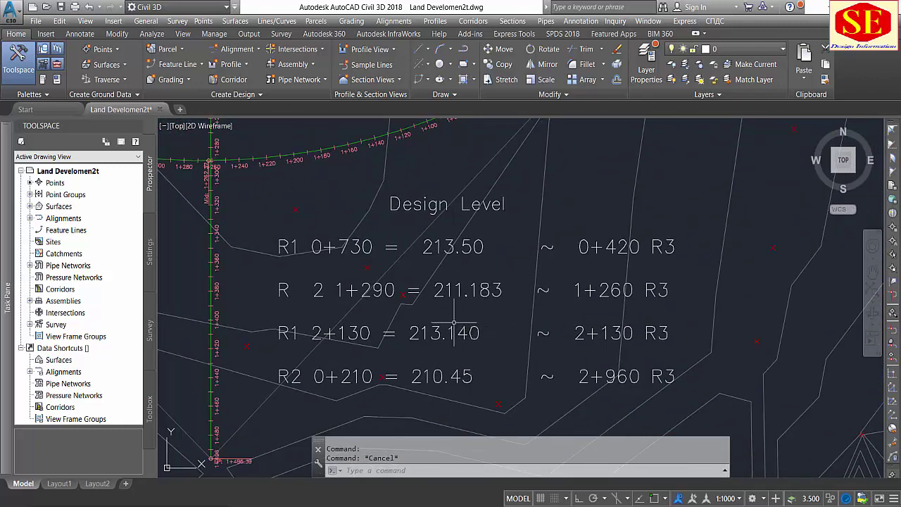
scroll(525, 308, down, 3)
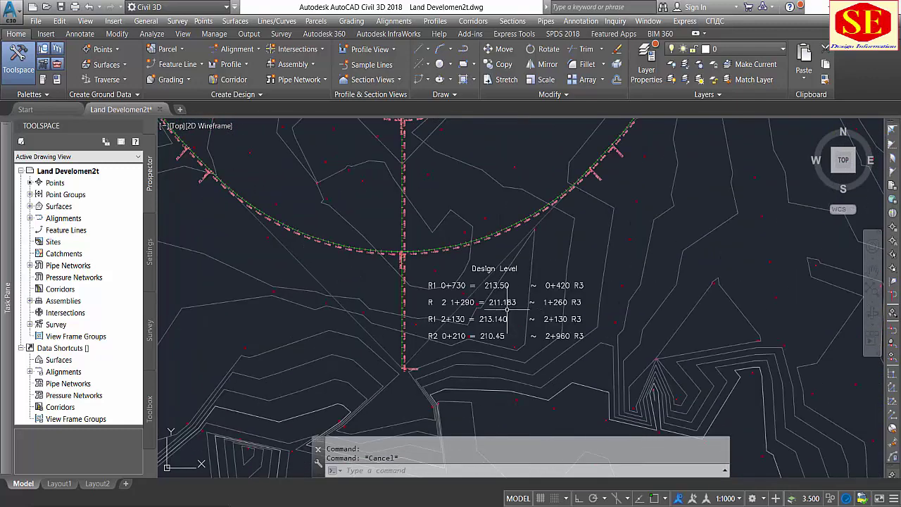
scroll(507, 310, up, 3)
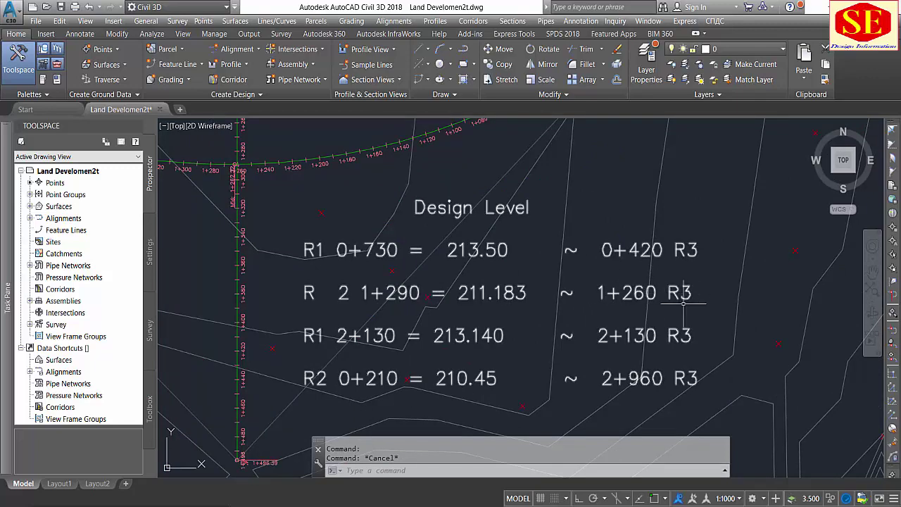
scroll(676, 295, down, 2)
scroll(386, 212, up, 5)
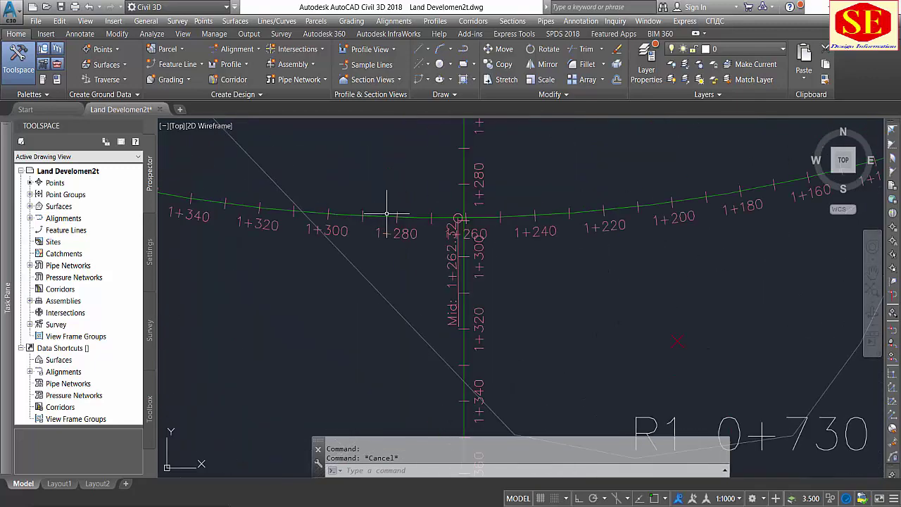
click(547, 240)
scroll(464, 204, up, 3)
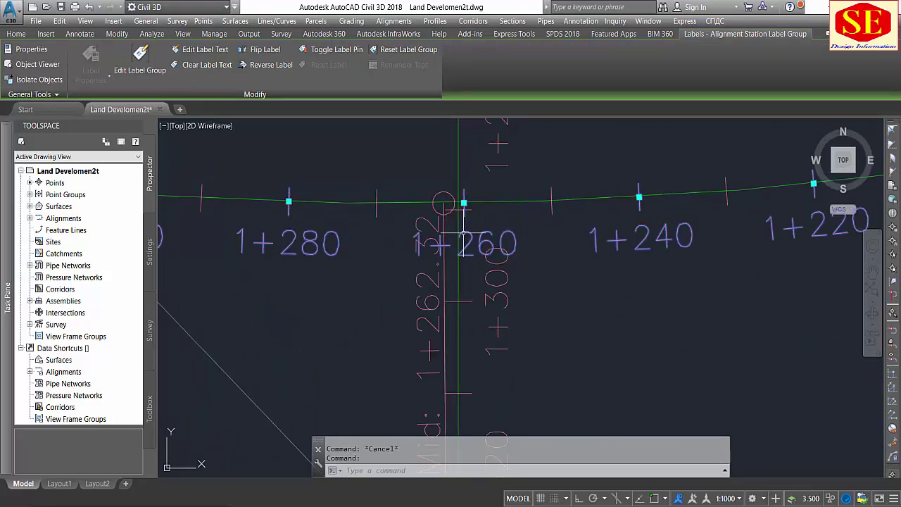
scroll(461, 215, down, 2)
scroll(463, 217, down, 2)
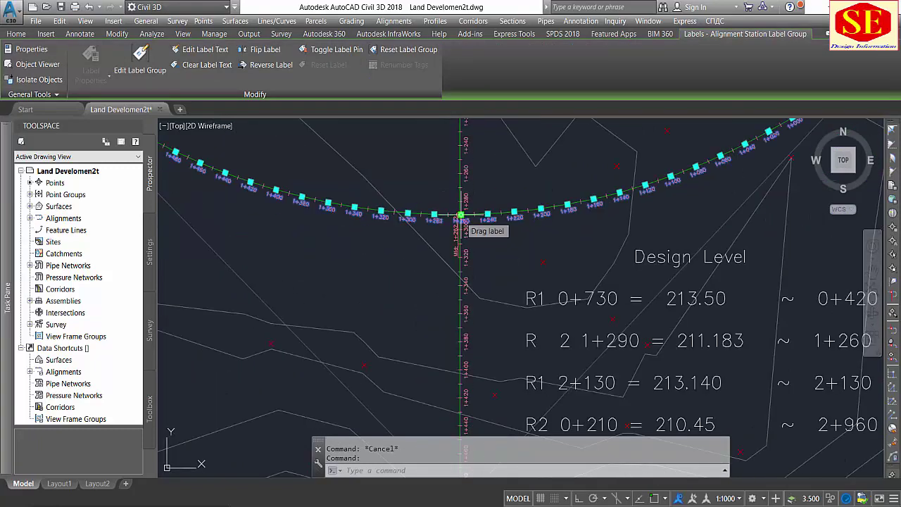
scroll(483, 228, down, 2)
Move the Design Level table with MOVE to sit beside the R1–R3 crossing.
key(Escape)
text(m)
key(Return)
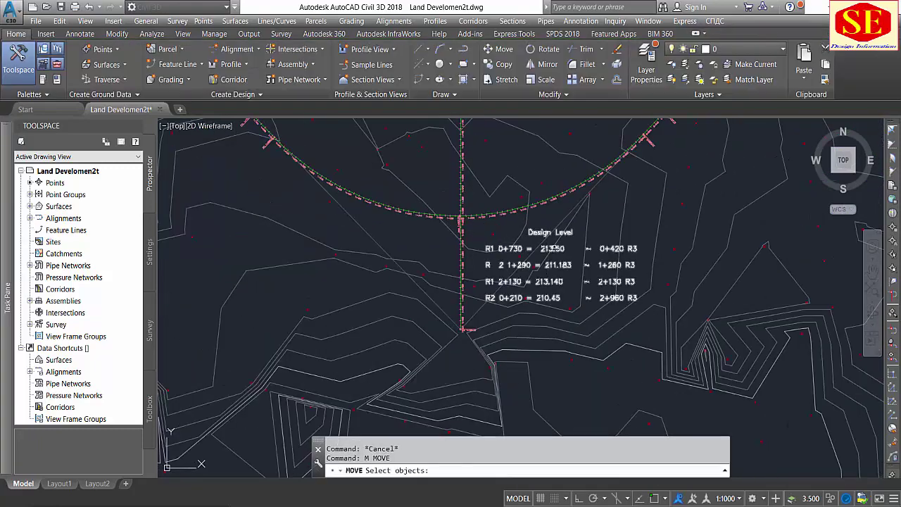
click(551, 249)
key(Return)
click(574, 245)
scroll(575, 245, down, 4)
scroll(533, 268, up, 1)
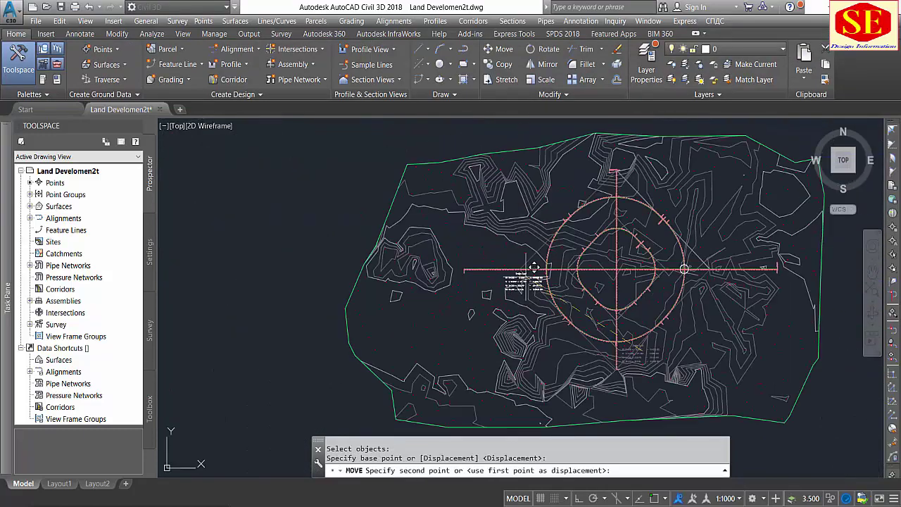
scroll(532, 267, up, 4)
click(524, 188)
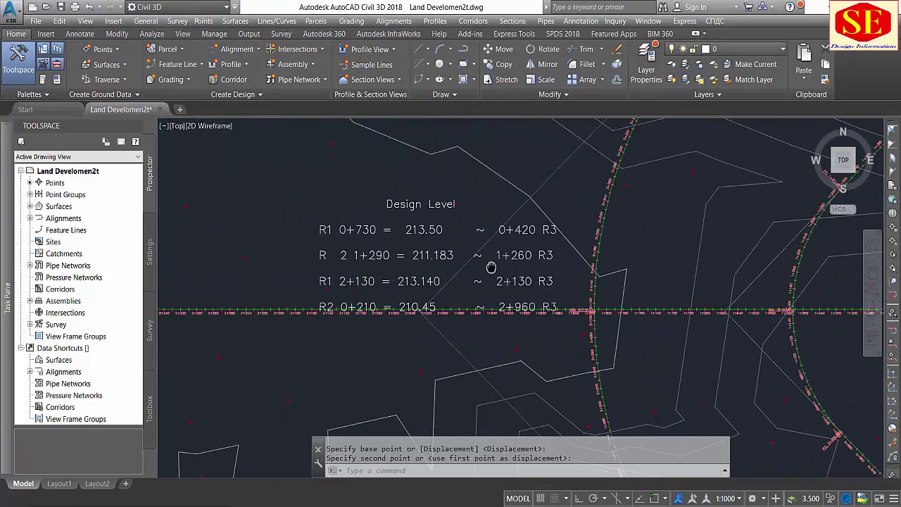
scroll(603, 331, up, 5)
scroll(604, 331, up, 3)
Check the station labels near R1 station 1+820.
key(Escape)
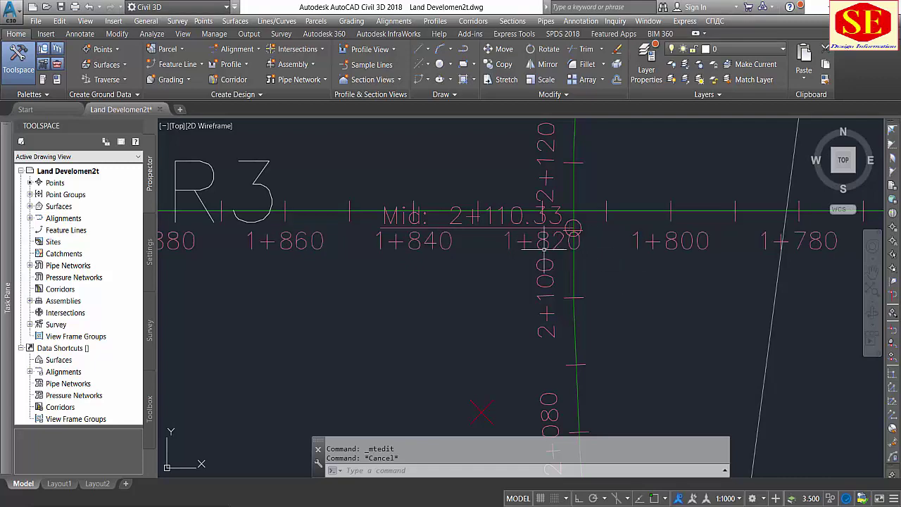
click(561, 243)
scroll(609, 278, down, 2)
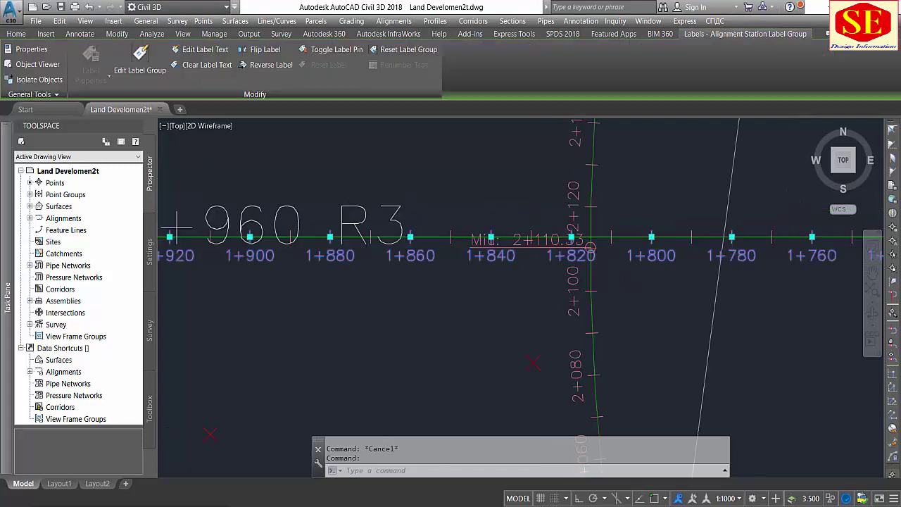
scroll(295, 281, down, 2)
scroll(276, 233, up, 1)
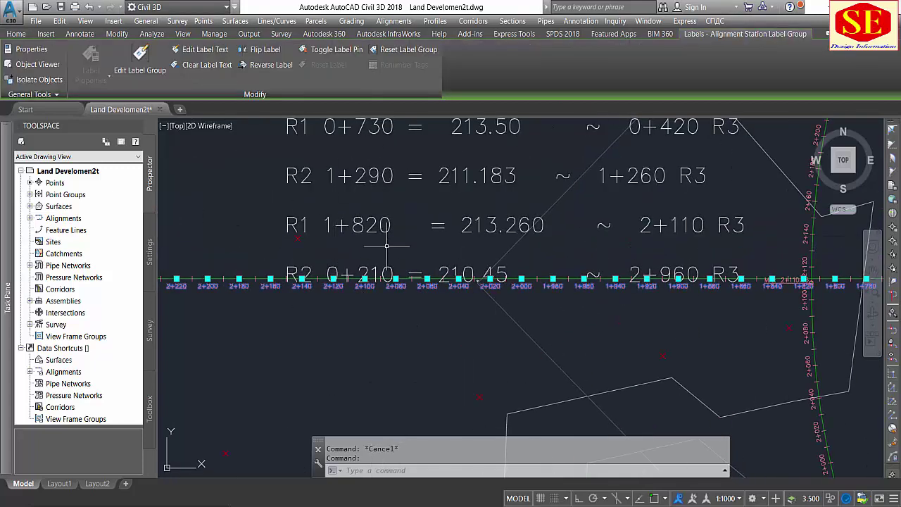
key(Escape)
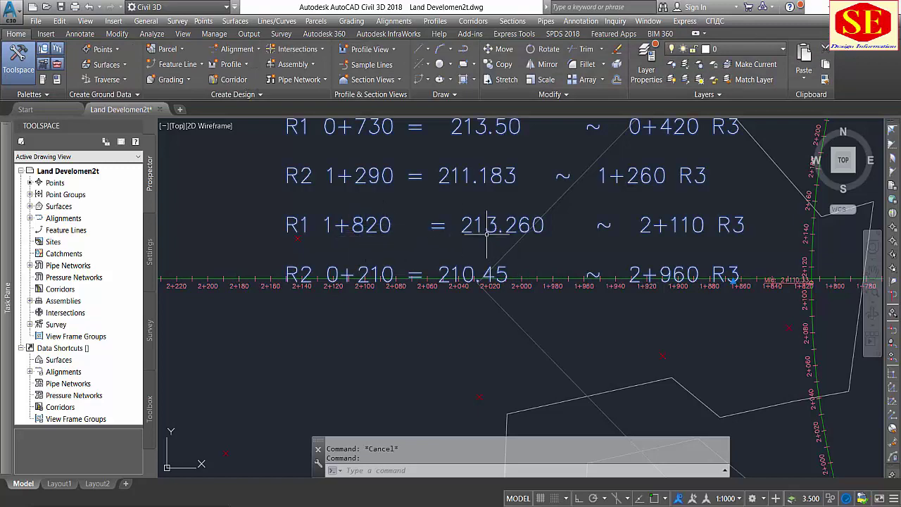
scroll(284, 270, down, 5)
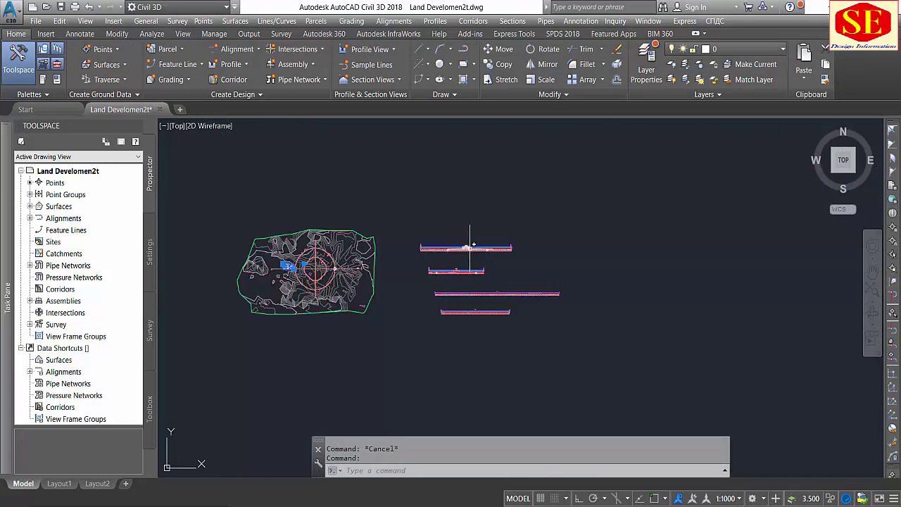
scroll(469, 249, up, 3)
scroll(600, 261, up, 5)
scroll(542, 261, up, 3)
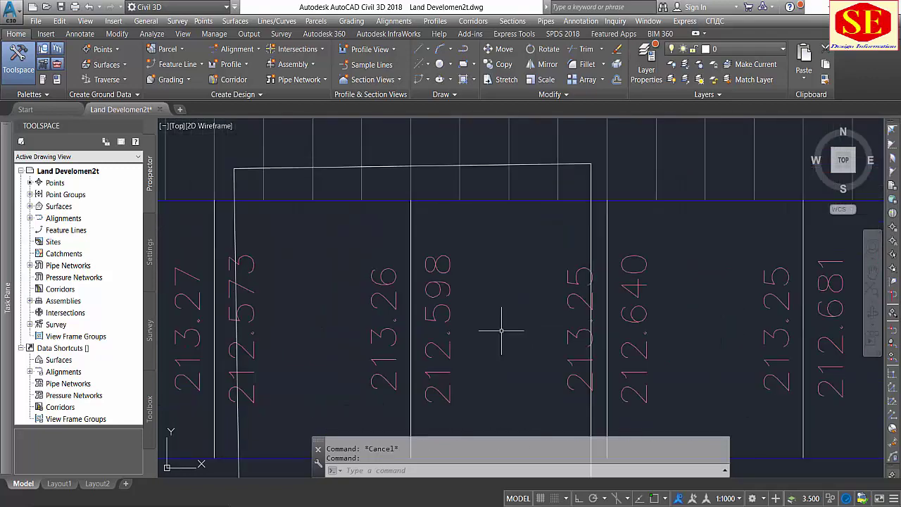
scroll(500, 326, up, 2)
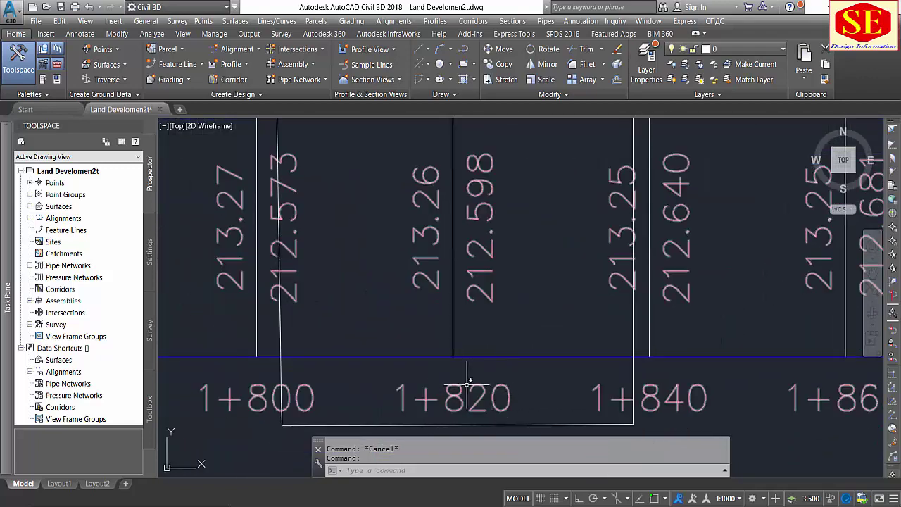
scroll(519, 268, down, 5)
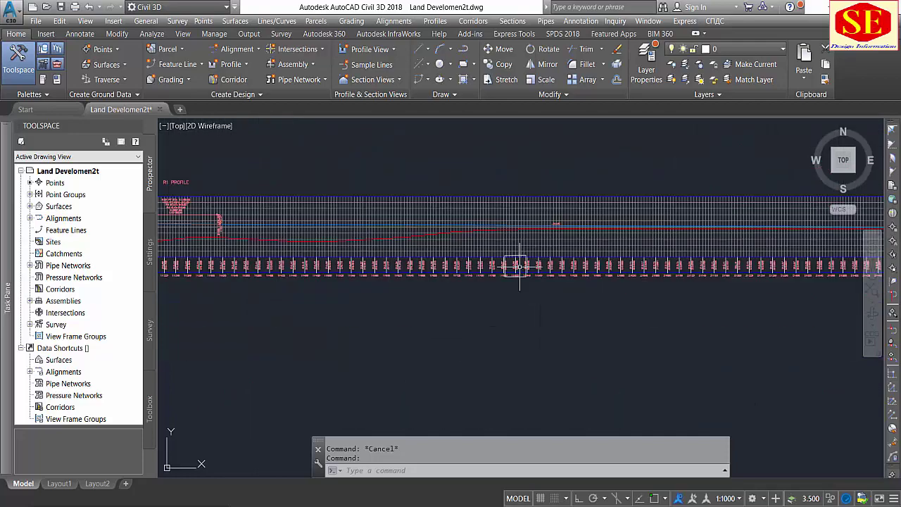
scroll(519, 268, down, 3)
middle_drag(316, 298, 345, 394)
scroll(345, 394, up, 5)
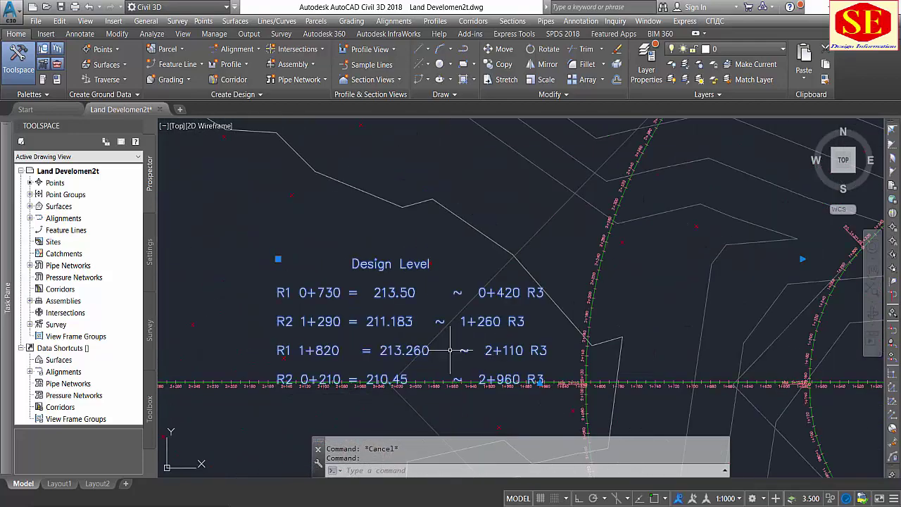
scroll(450, 350, up, 2)
middle_drag(453, 326, 247, 248)
key(Escape)
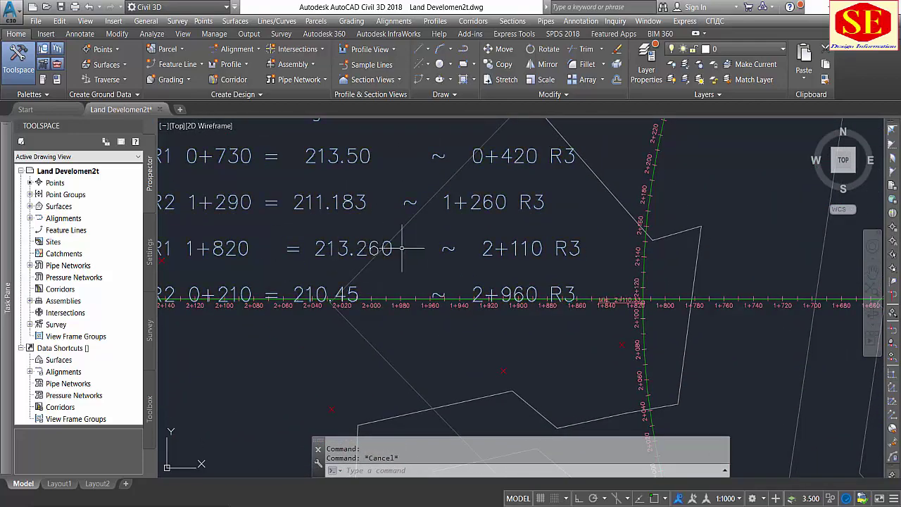
click(639, 256)
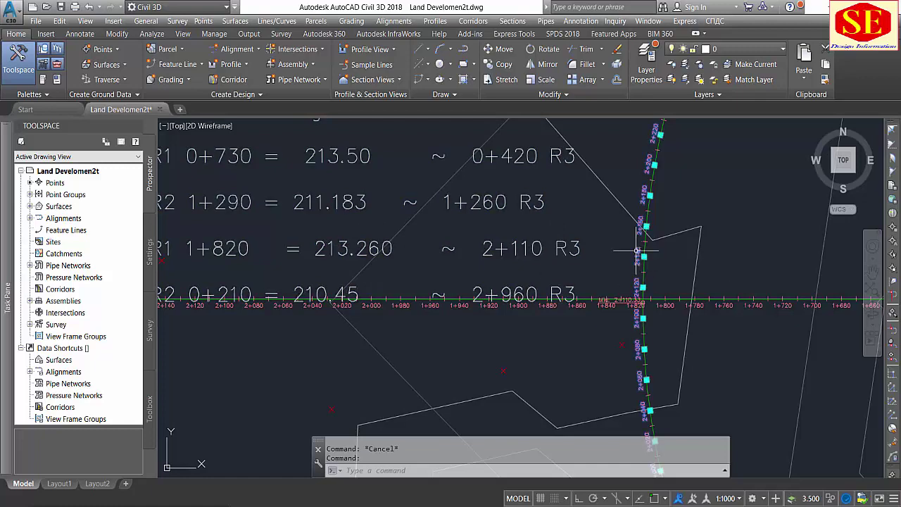
scroll(617, 299, up, 4)
scroll(617, 299, up, 2)
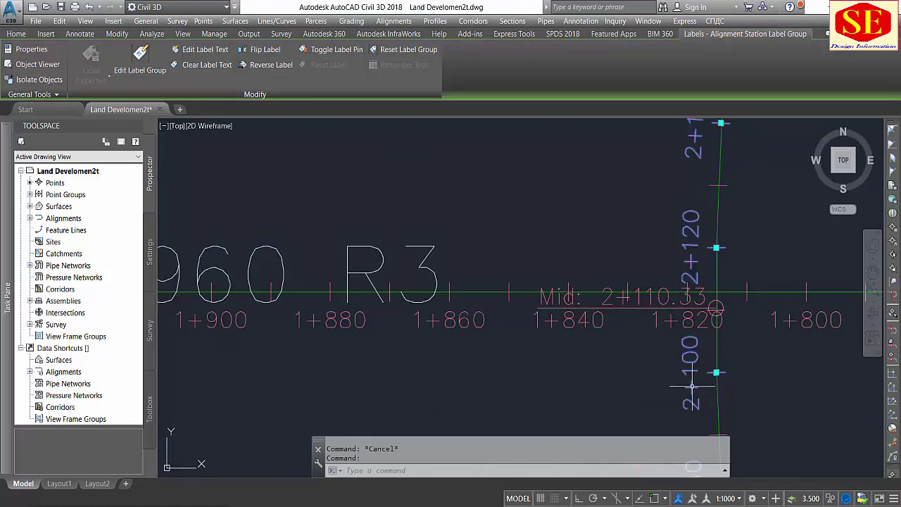
scroll(711, 277, down, 3)
scroll(711, 276, down, 3)
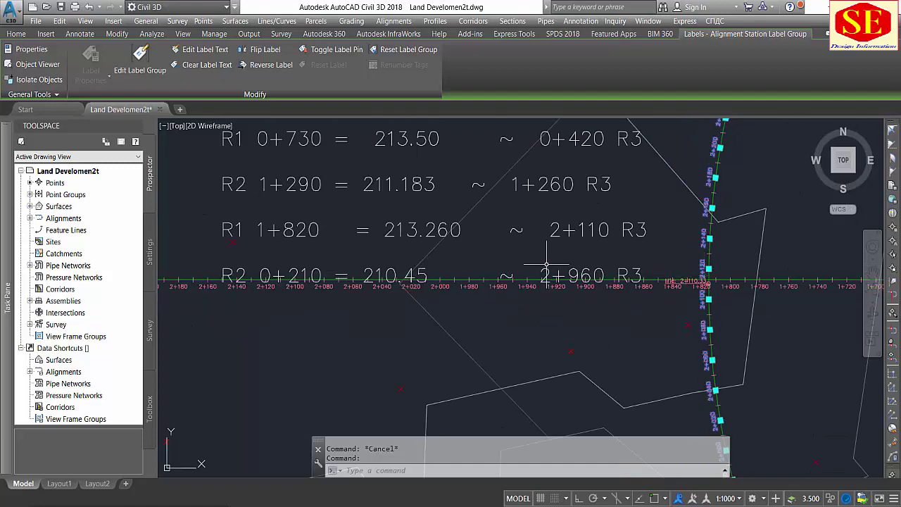
key(Escape)
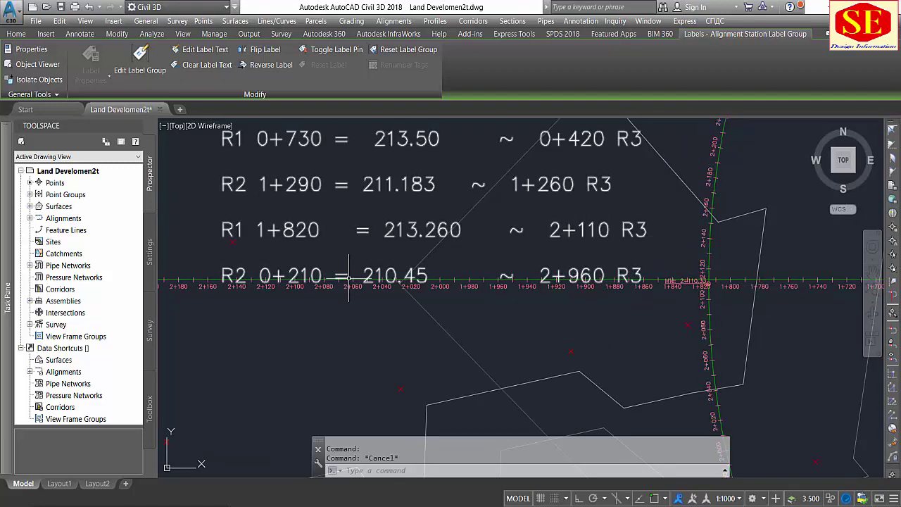
scroll(390, 285, down, 6)
Move the Design Level table to the R2/R3 crossing near station 2+958.76.
text(m)
key(Return)
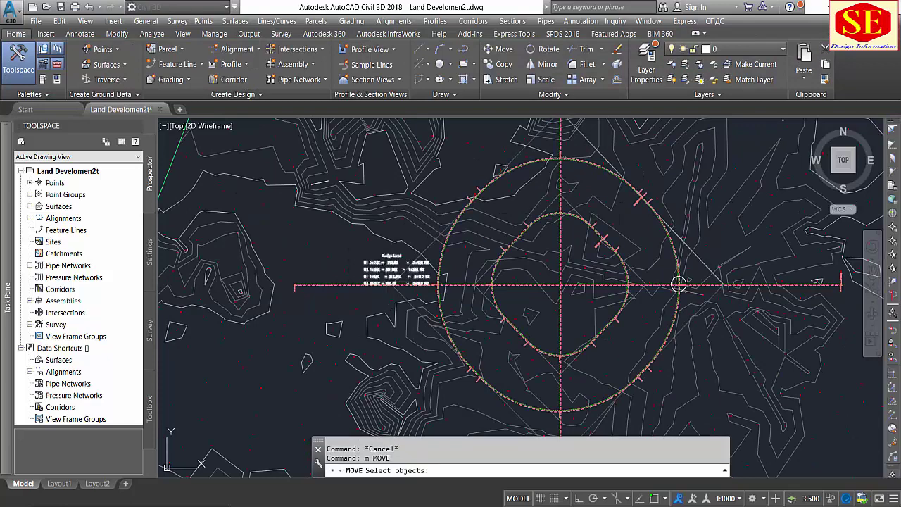
click(383, 266)
key(Return)
click(380, 259)
middle_drag(609, 171, 523, 306)
scroll(523, 307, up, 3)
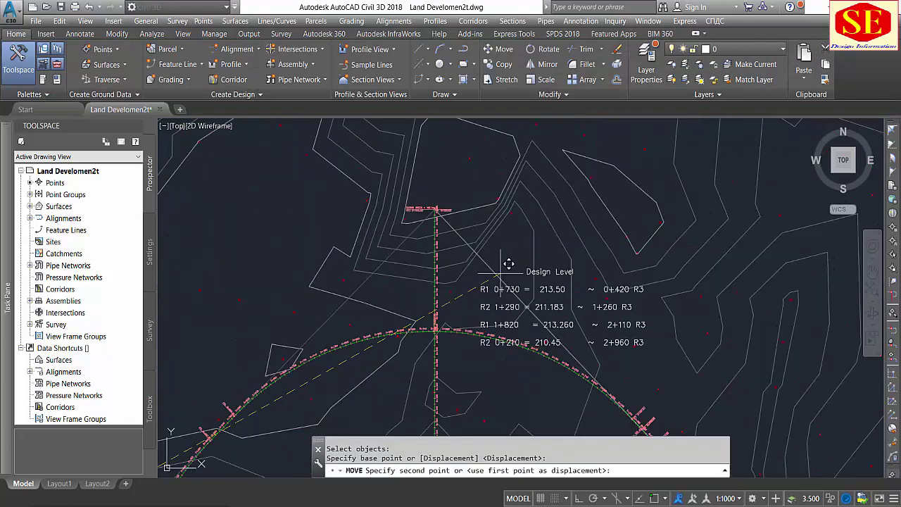
click(515, 242)
scroll(449, 322, up, 3)
scroll(418, 349, up, 2)
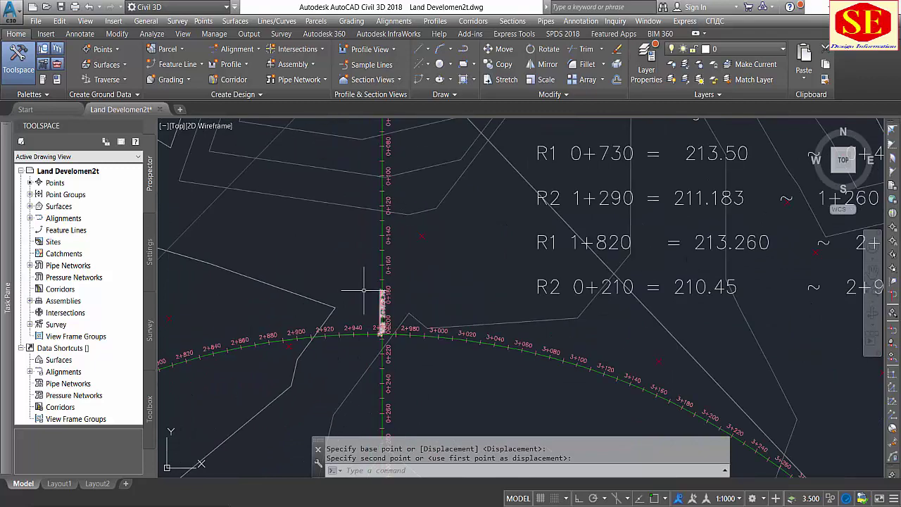
scroll(383, 310, up, 2)
click(409, 288)
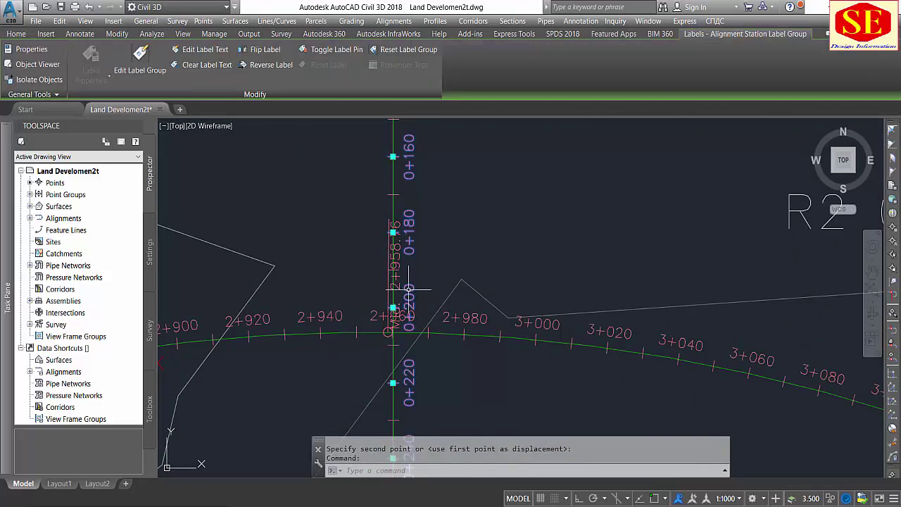
Deselect and zoom out to review the Design Level note against the profile views.
scroll(416, 297, up, 2)
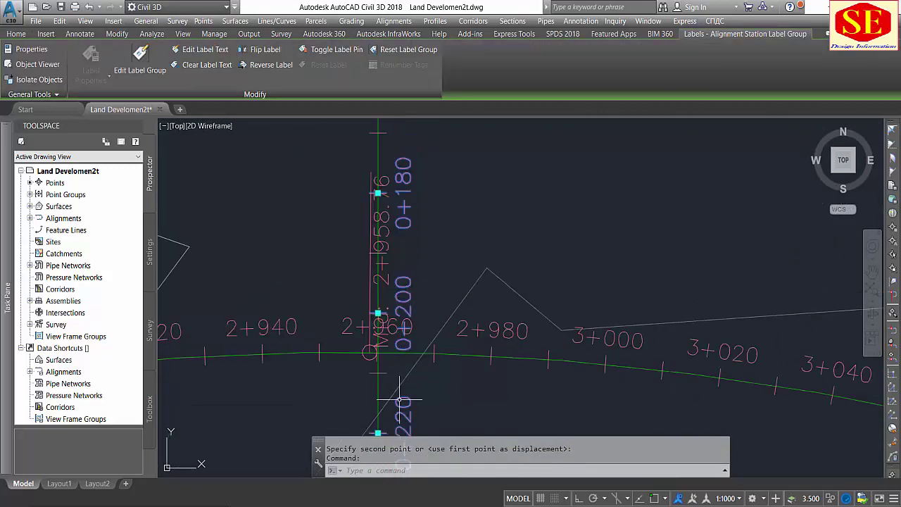
scroll(361, 303, down, 3)
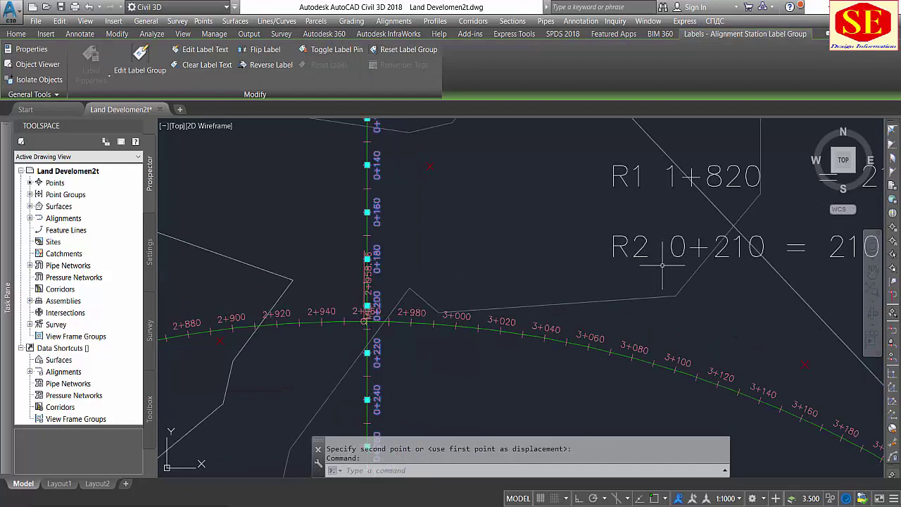
middle_drag(662, 265, 468, 280)
key(Escape)
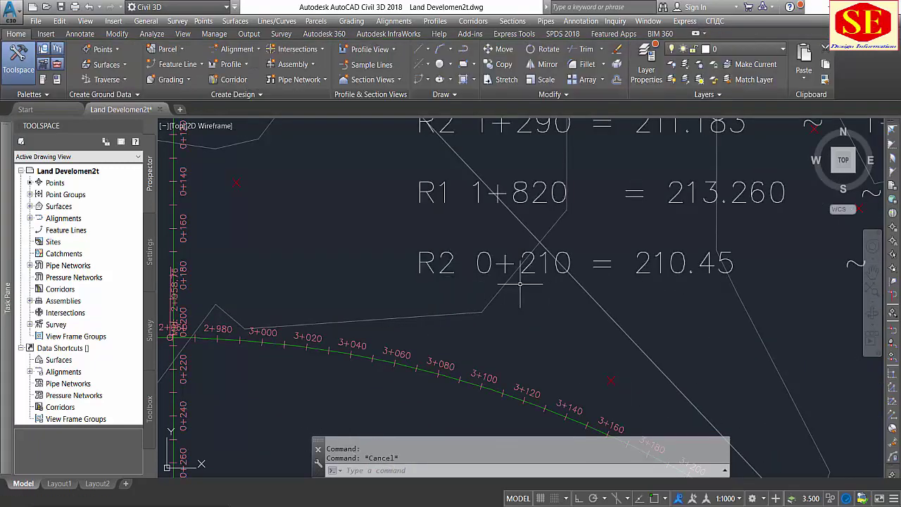
scroll(512, 275, down, 5)
scroll(543, 276, up, 2)
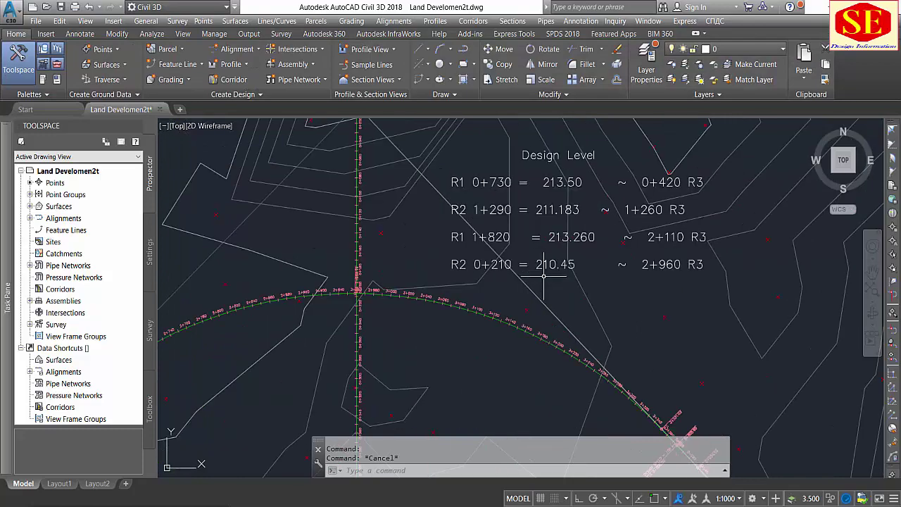
scroll(473, 243, down, 5)
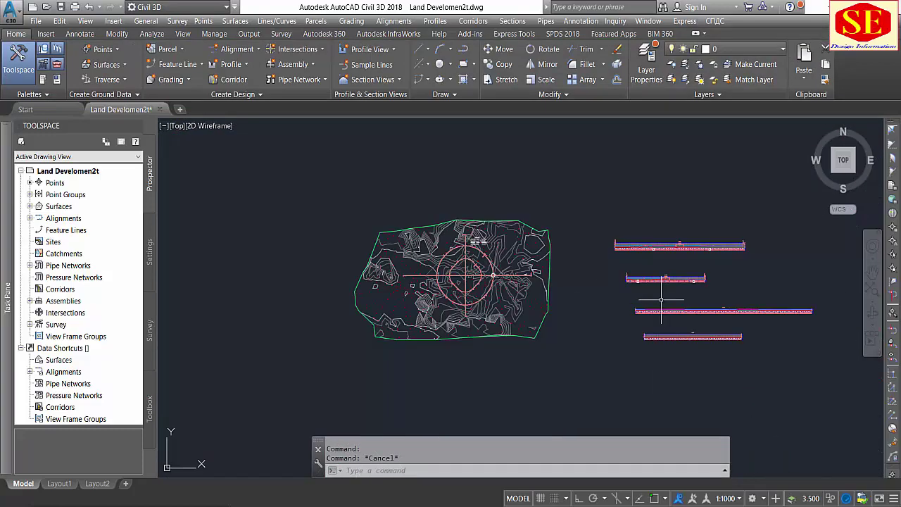
scroll(692, 283, up, 5)
scroll(416, 263, up, 3)
scroll(416, 262, up, 3)
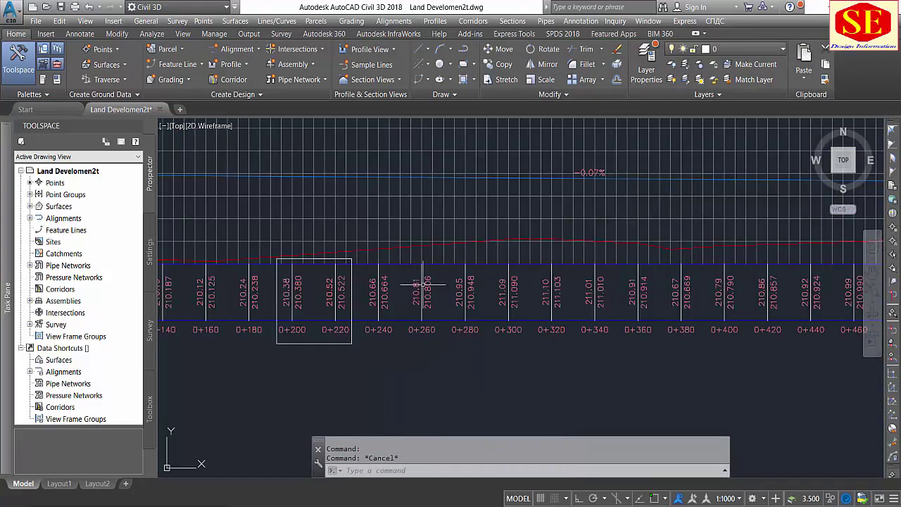
middle_drag(373, 282, 547, 347)
scroll(514, 362, up, 2)
scroll(513, 362, up, 2)
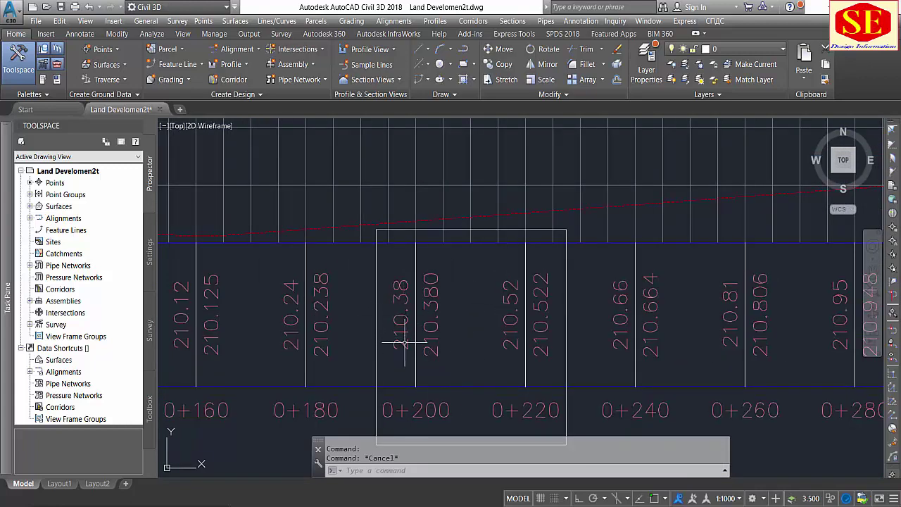
scroll(510, 356, down, 5)
scroll(521, 357, down, 3)
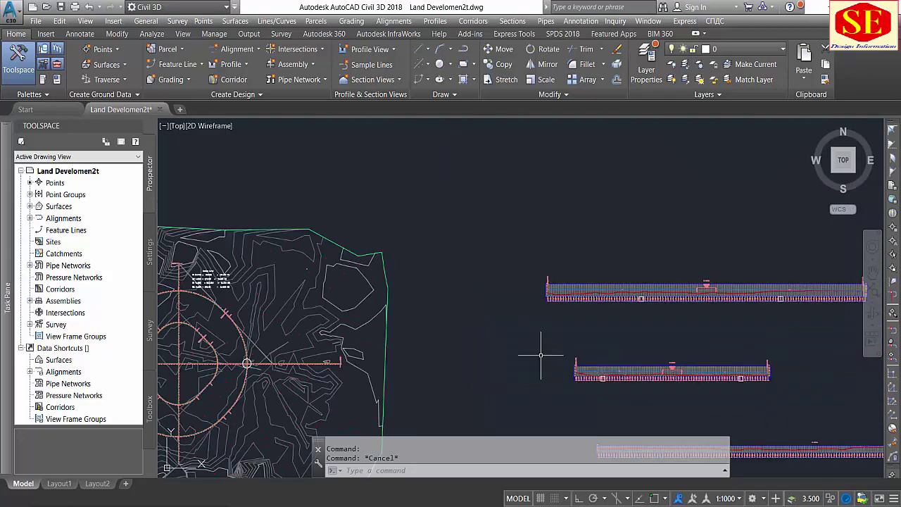
scroll(444, 331, up, 1)
scroll(264, 291, up, 2)
scroll(264, 291, up, 2)
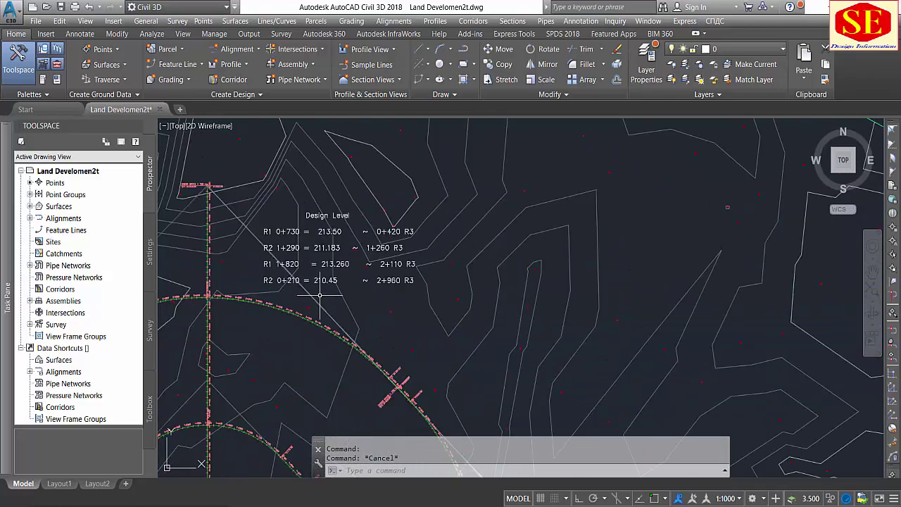
scroll(317, 294, up, 2)
scroll(486, 245, down, 2)
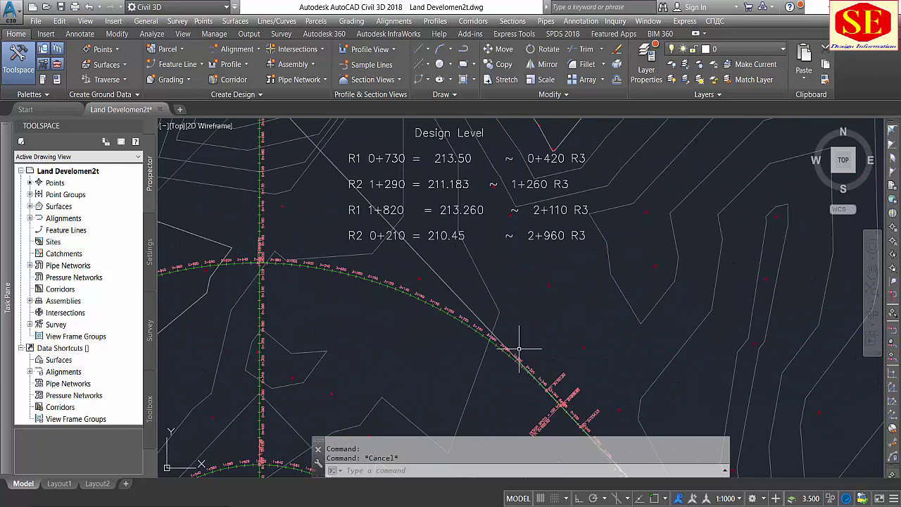
scroll(271, 279, up, 3)
click(404, 276)
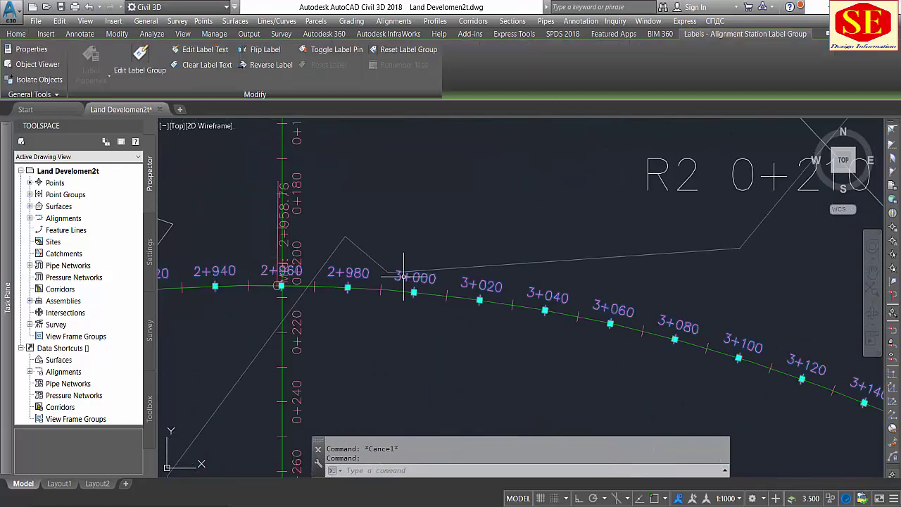
scroll(281, 284, up, 2)
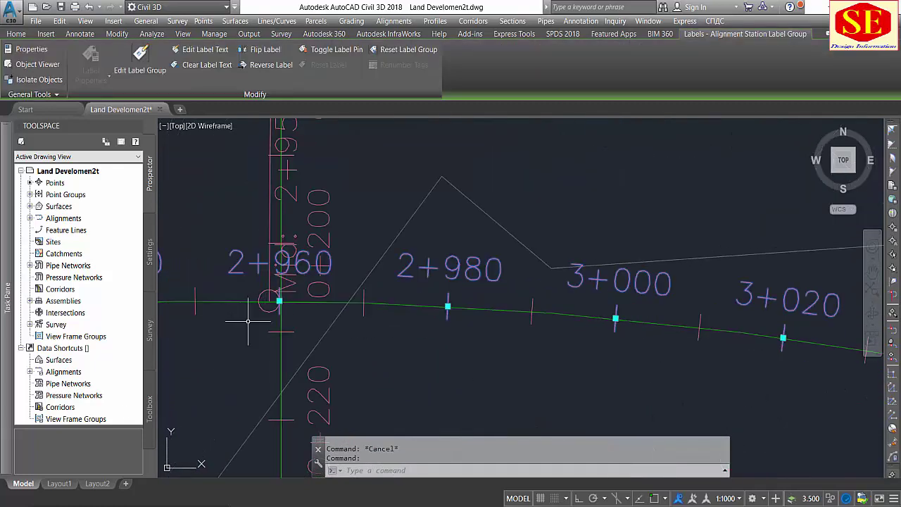
scroll(234, 359, down, 5)
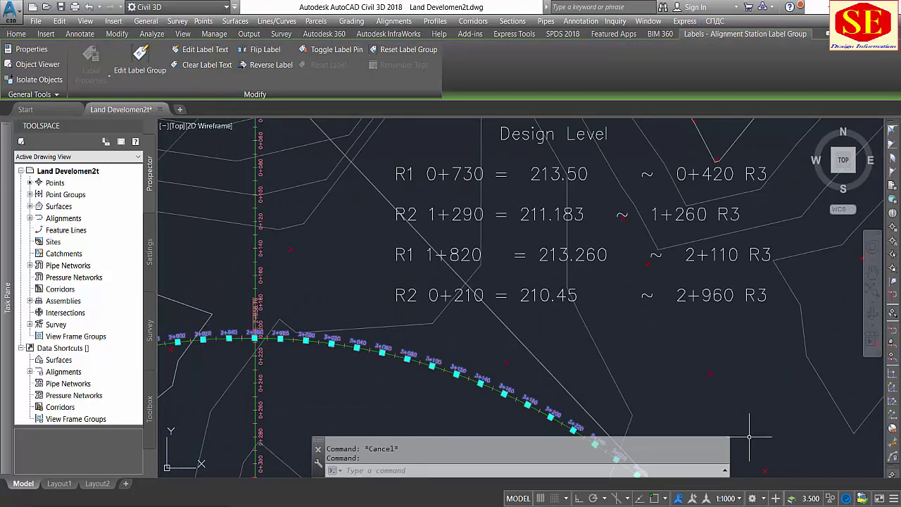
key(Escape)
scroll(536, 356, down, 3)
scroll(529, 273, up, 4)
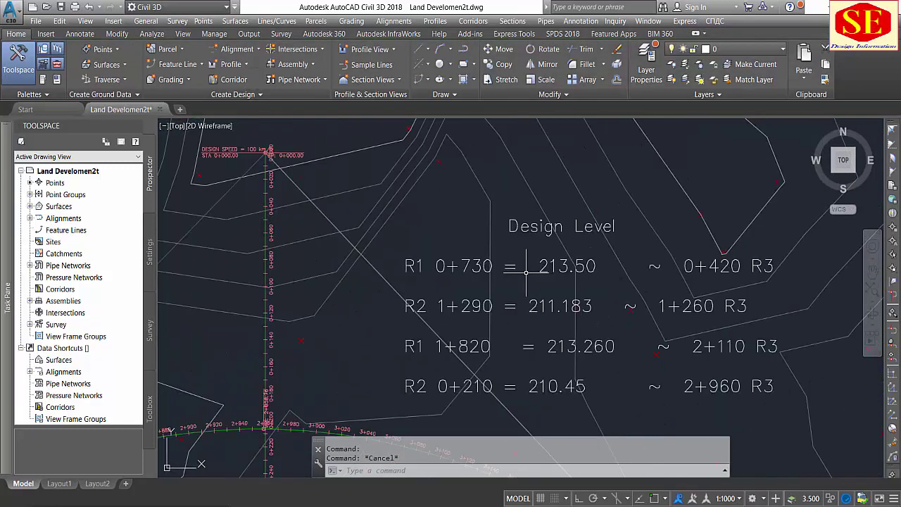
text(m)
key(Return)
click(506, 250)
key(Return)
click(506, 249)
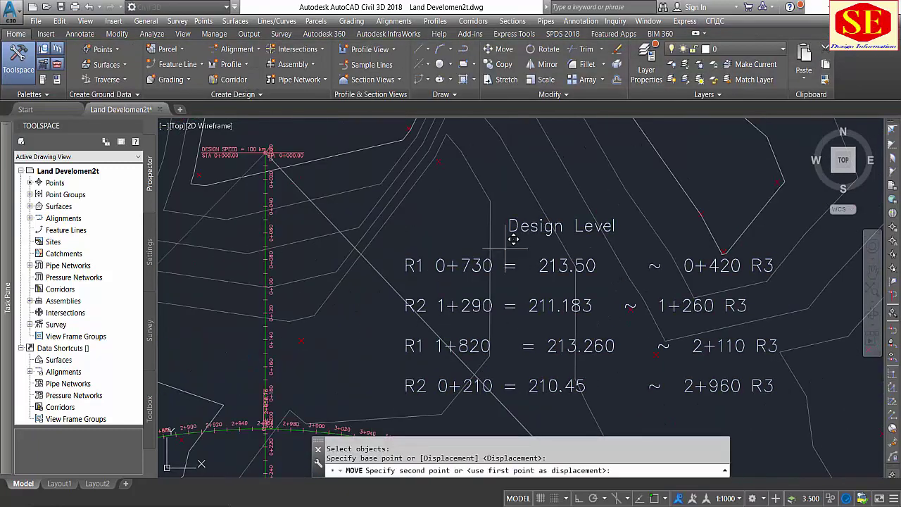
scroll(505, 249, down, 4)
scroll(518, 252, down, 3)
scroll(644, 288, up, 3)
scroll(641, 281, up, 2)
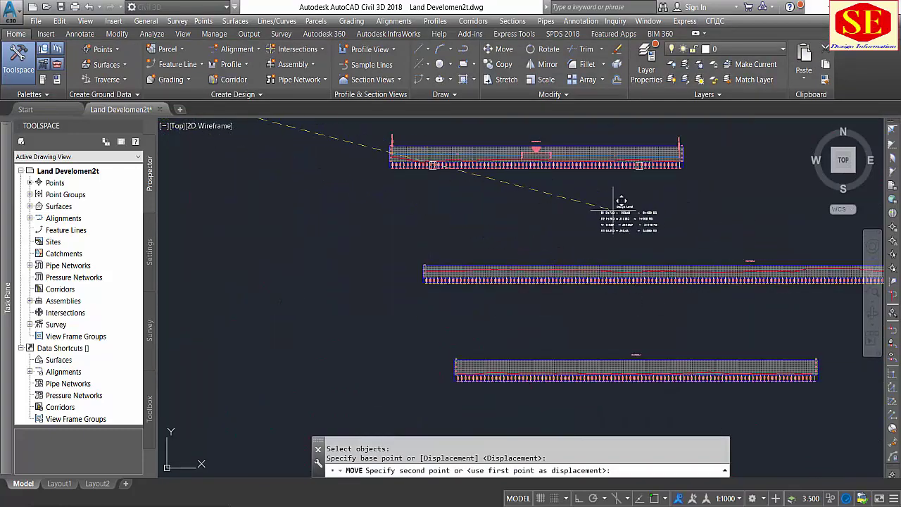
key(Escape)
scroll(546, 260, up, 1)
scroll(546, 259, up, 1)
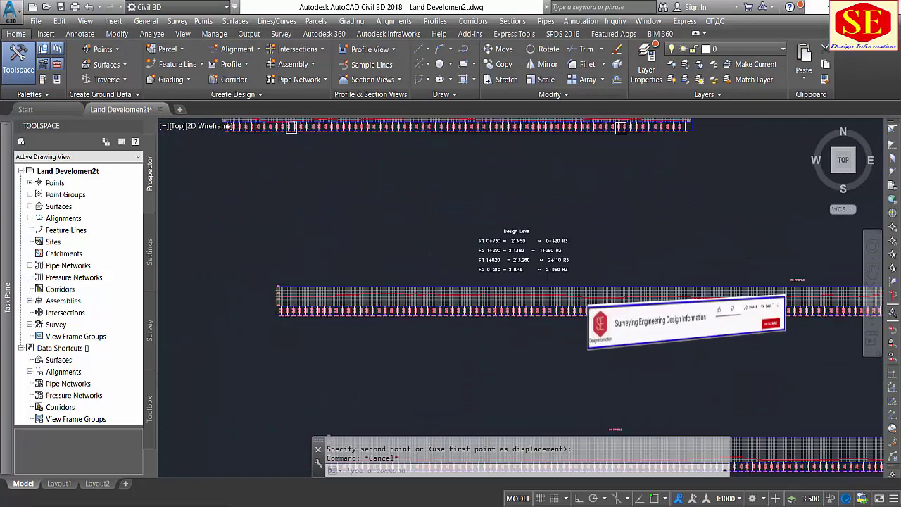
scroll(521, 250, up, 2)
middle_drag(509, 252, 508, 281)
scroll(450, 208, up, 3)
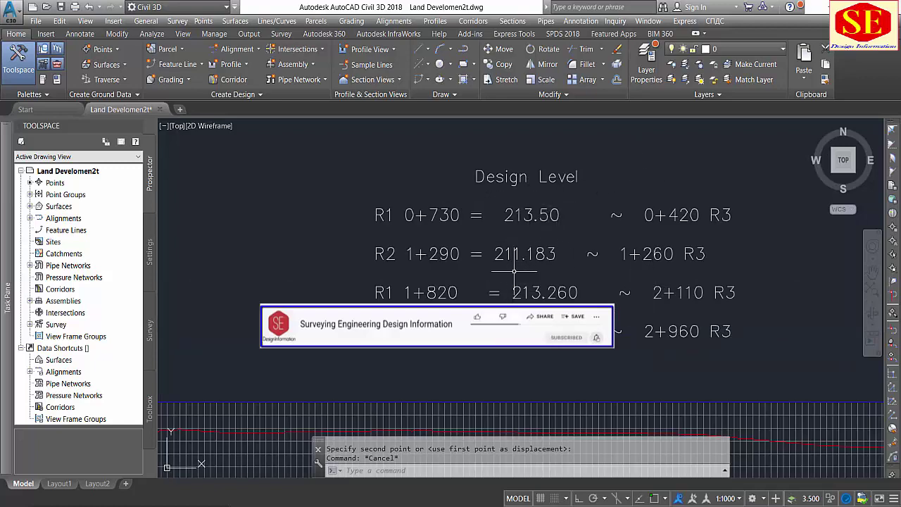
scroll(499, 287, down, 5)
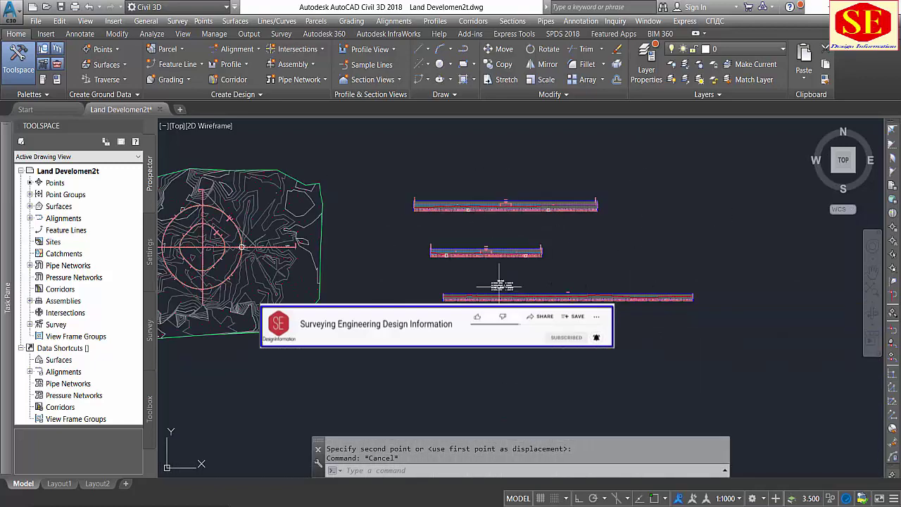
scroll(235, 289, up, 2)
scroll(235, 289, up, 2)
scroll(352, 264, up, 3)
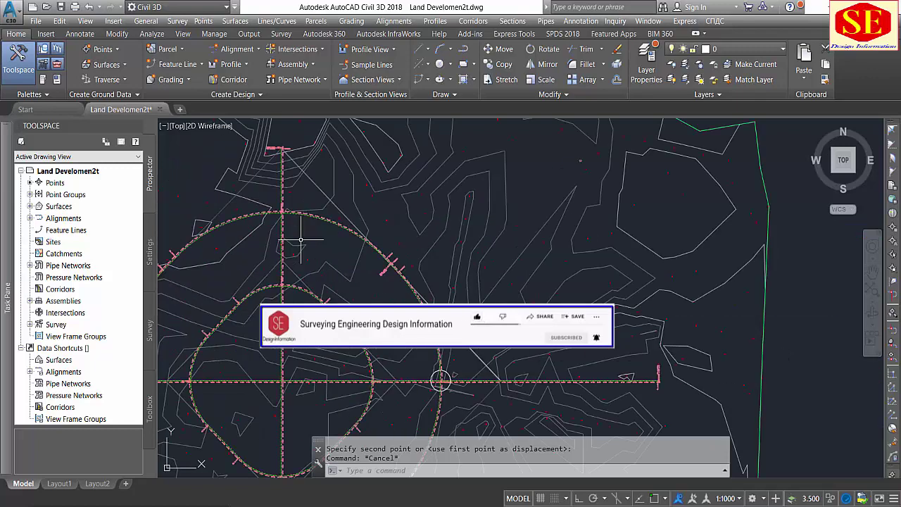
scroll(388, 275, up, 3)
scroll(388, 275, up, 2)
scroll(423, 331, down, 4)
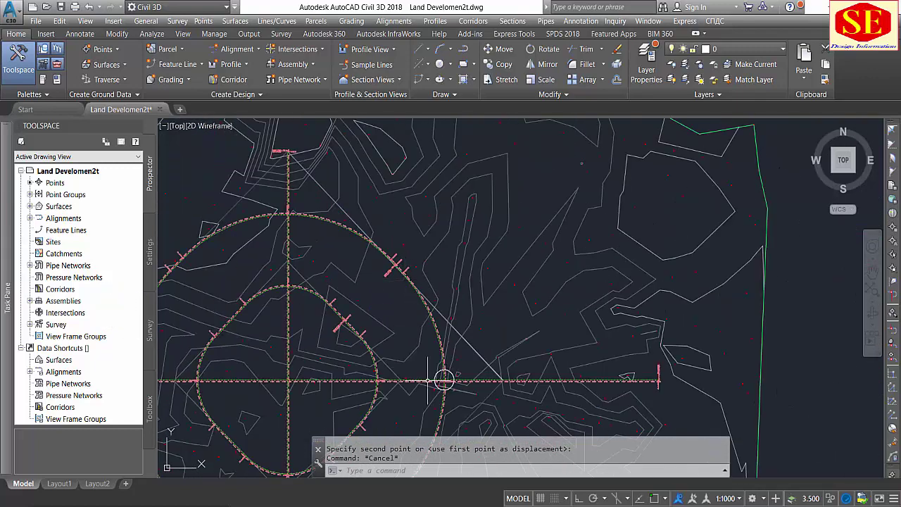
scroll(400, 267, up, 4)
scroll(401, 267, up, 2)
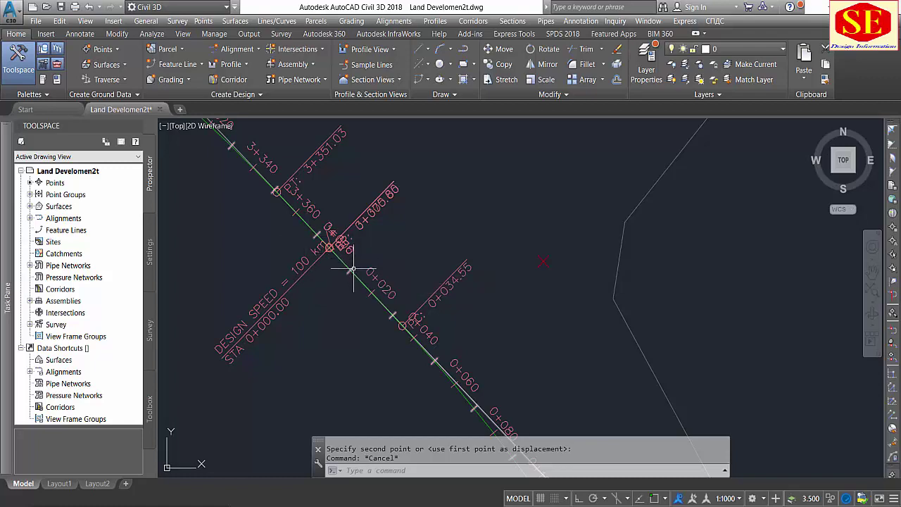
scroll(313, 232, up, 3)
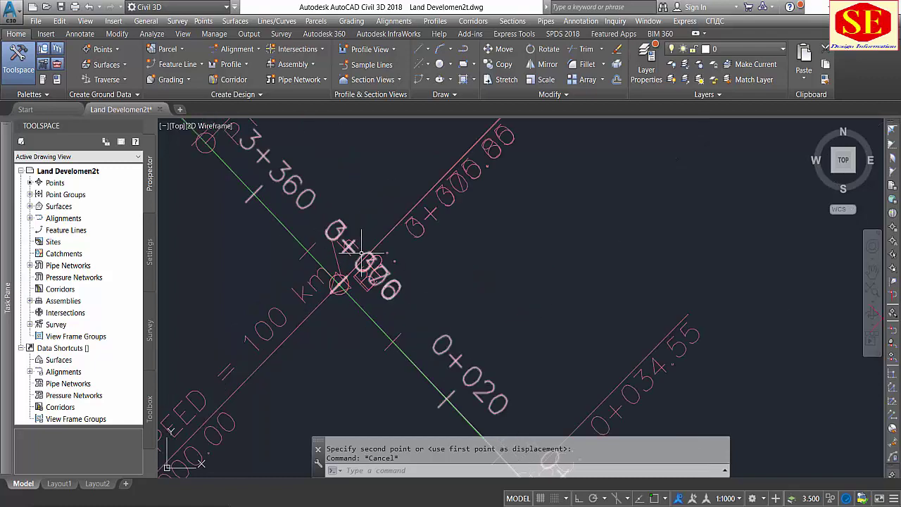
scroll(338, 253, down, 2)
scroll(341, 257, down, 4)
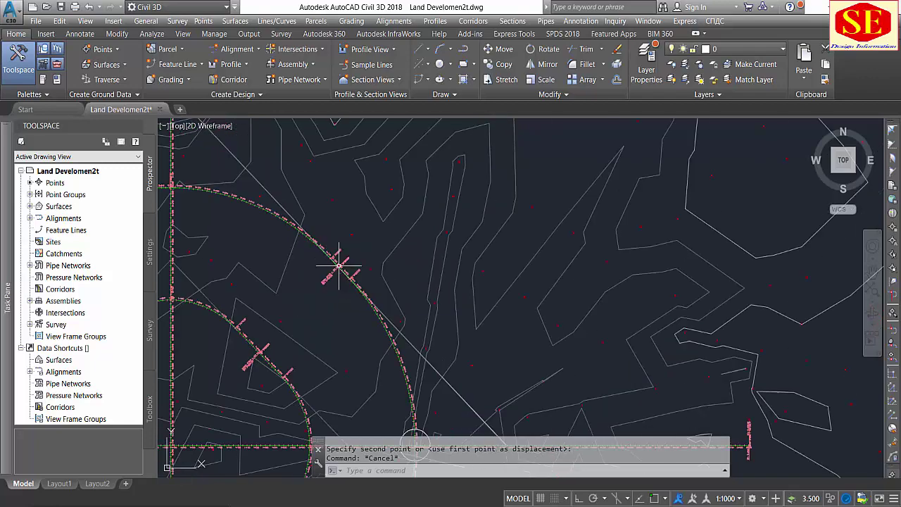
scroll(342, 257, down, 3)
middle_drag(662, 309, 595, 294)
scroll(634, 352, up, 3)
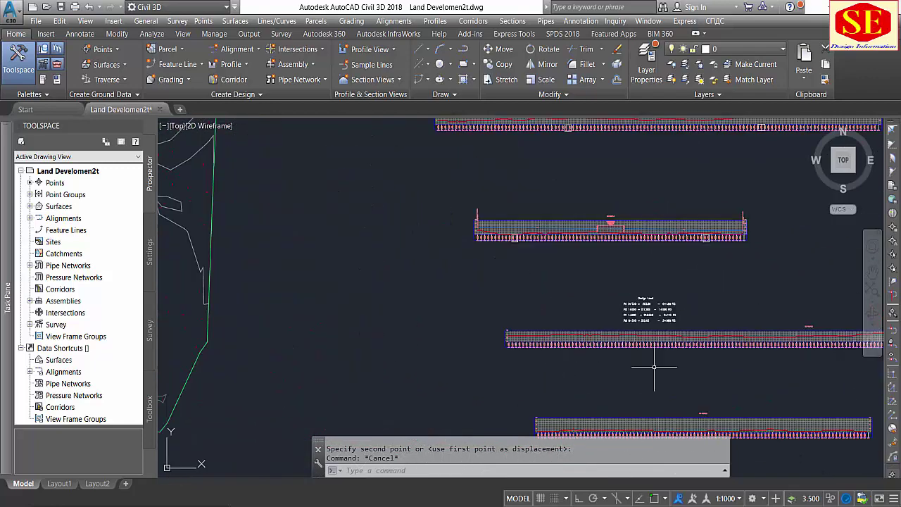
scroll(528, 345, up, 3)
scroll(473, 339, up, 2)
scroll(473, 339, down, 2)
scroll(473, 339, down, 2)
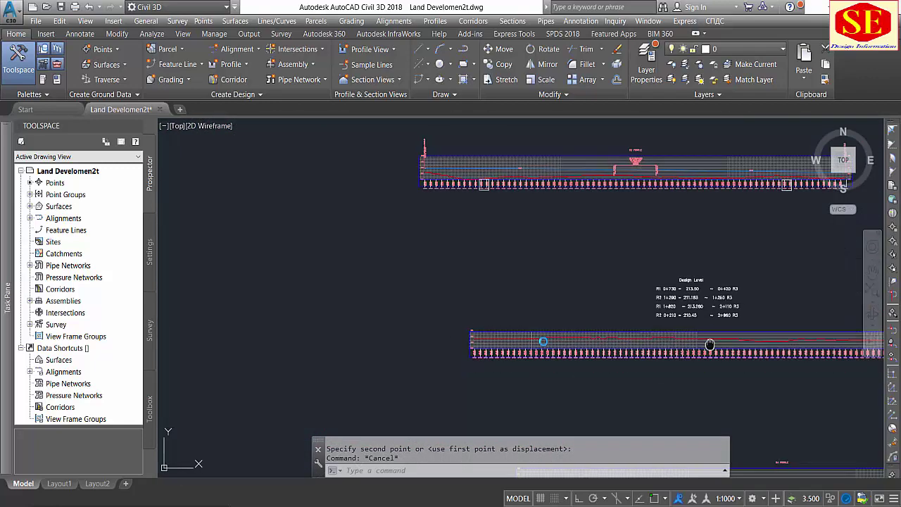
middle_drag(704, 338, 423, 331)
scroll(787, 341, down, 2)
scroll(787, 340, up, 2)
scroll(784, 316, up, 2)
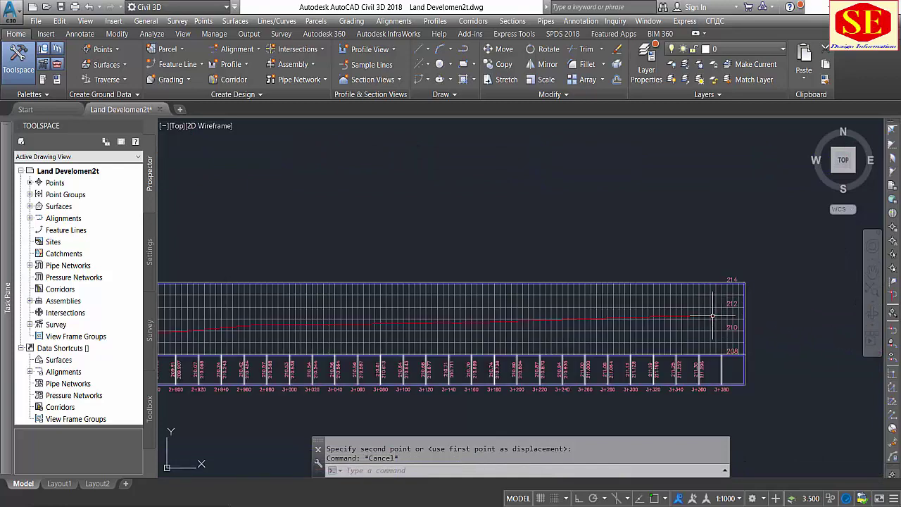
scroll(704, 319, down, 3)
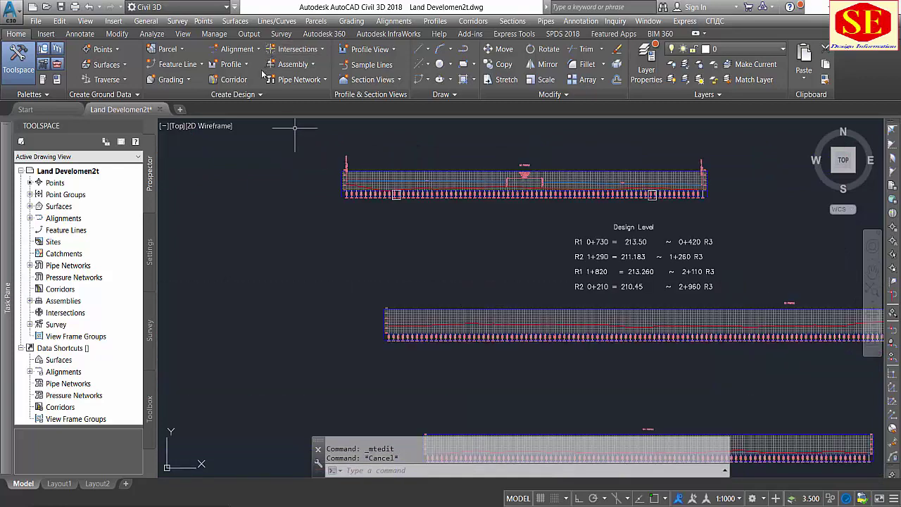
Create a new design profile named R3 Des in the R3 profile view, then open its layout tools.
click(236, 64)
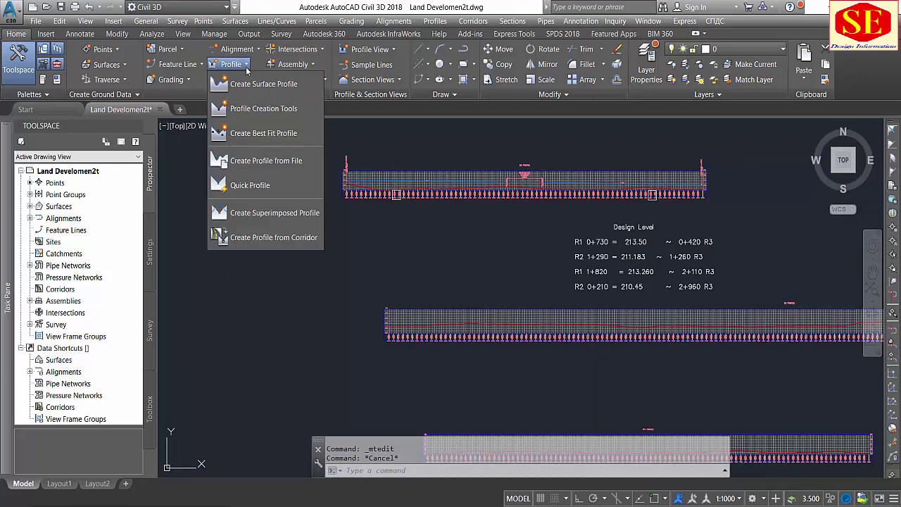
click(248, 109)
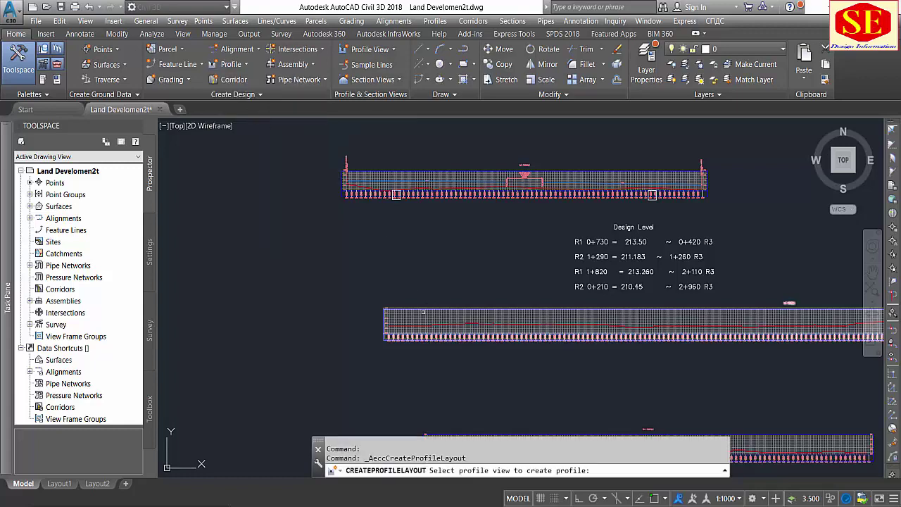
click(419, 322)
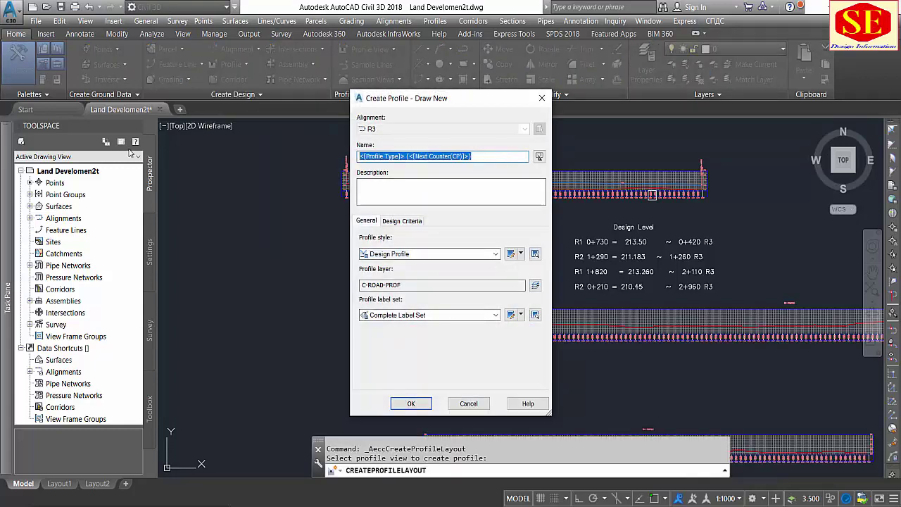
text(R3 Des)
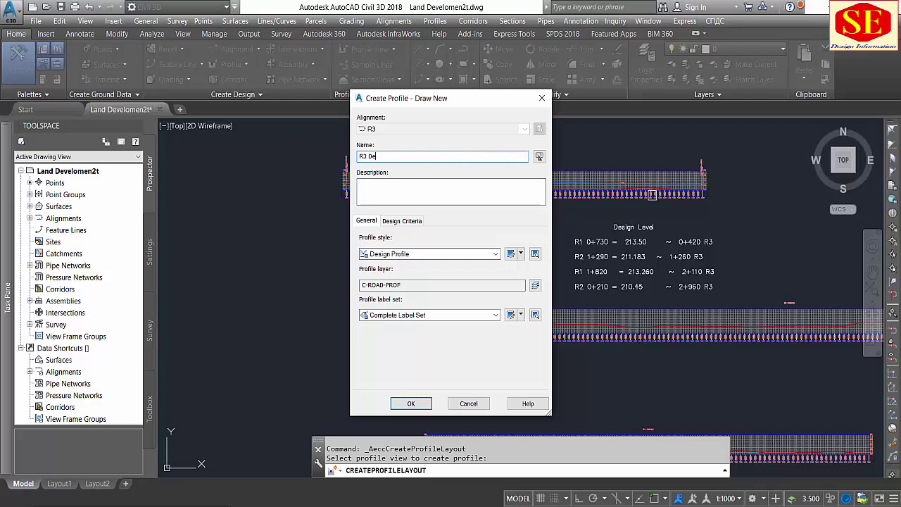
click(405, 406)
click(350, 88)
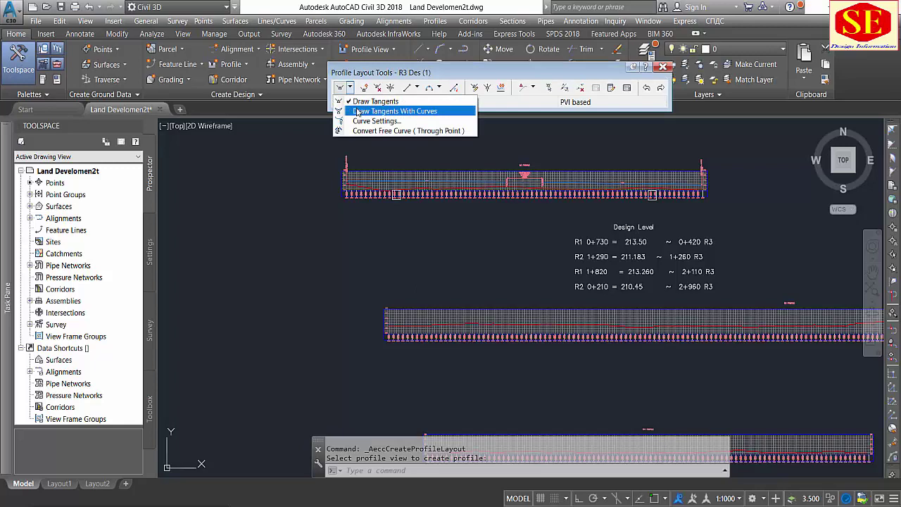
Start Draw Tangents With Curves using 'PSE station/elevation input in the R3 profile view.
click(358, 113)
scroll(415, 292, up, 3)
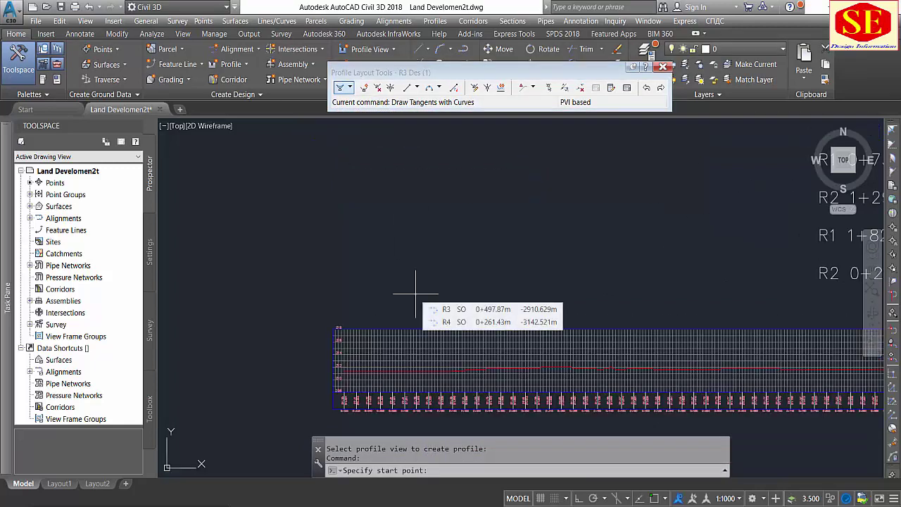
text('pse)
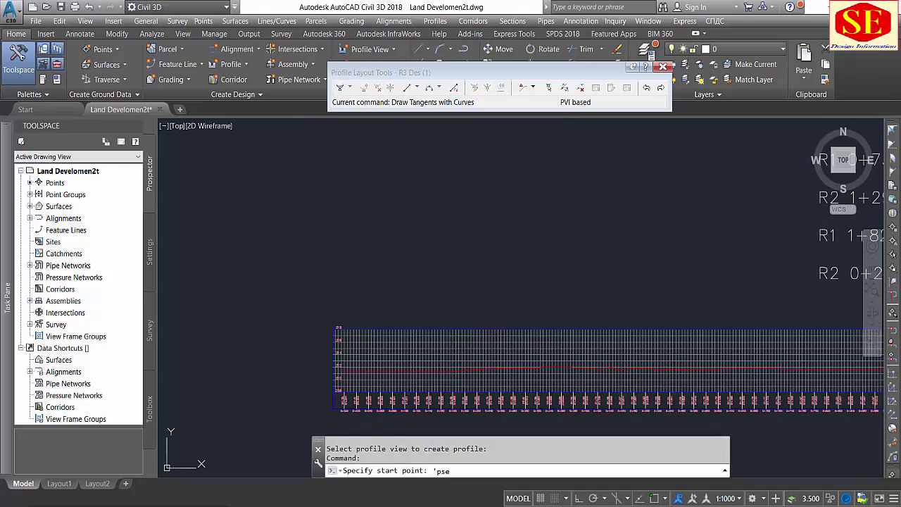
key(Return)
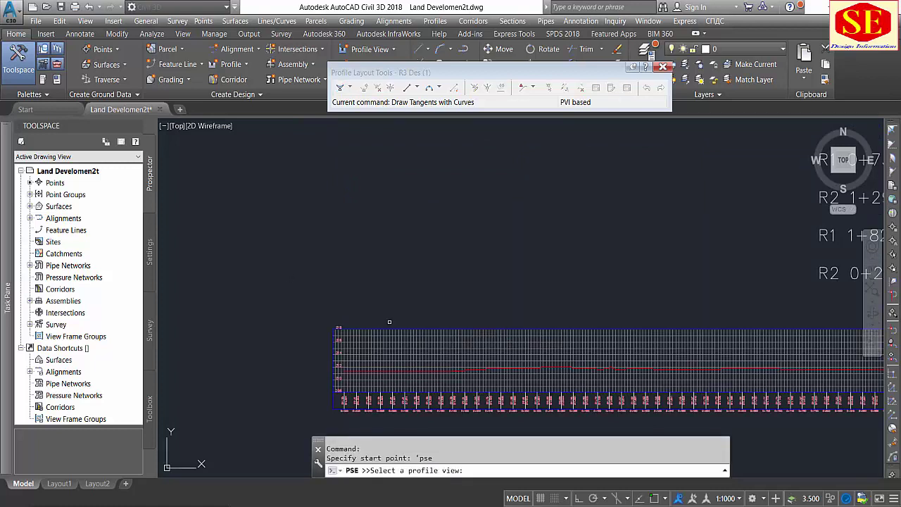
click(386, 335)
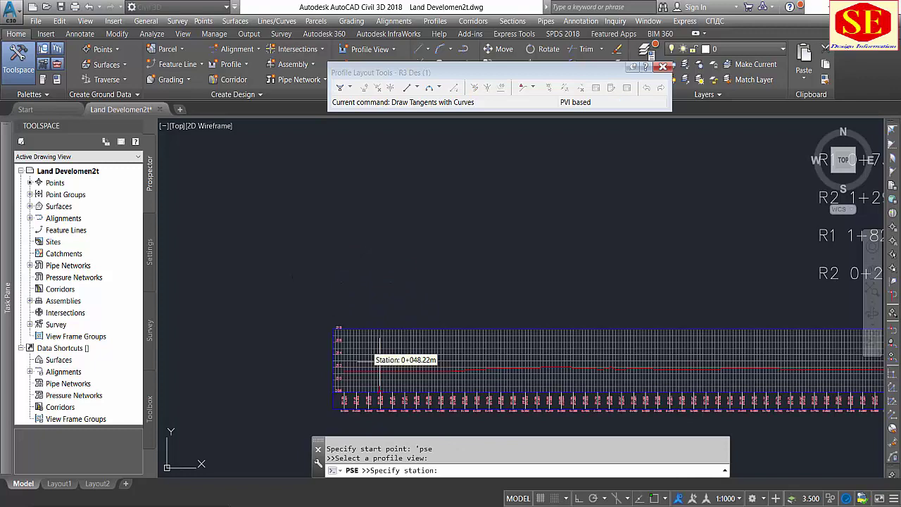
scroll(379, 345, down, 2)
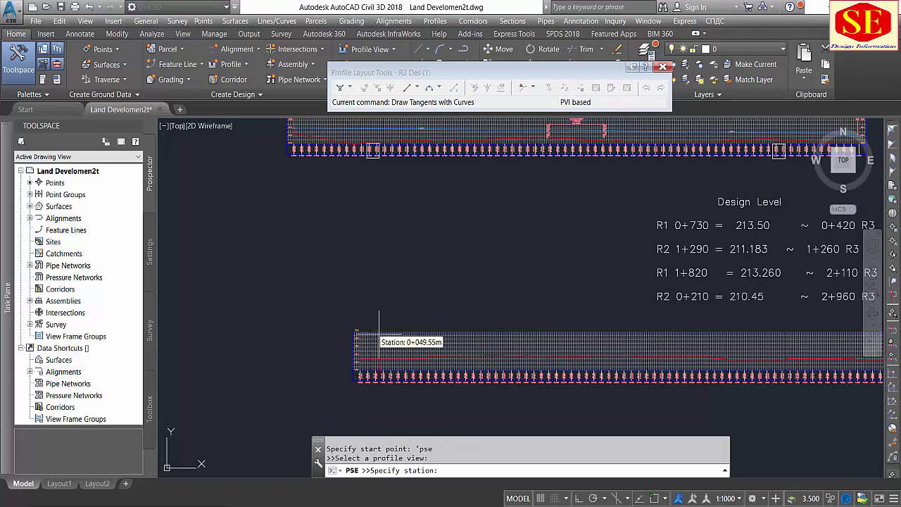
scroll(377, 338, up, 2)
scroll(347, 352, up, 3)
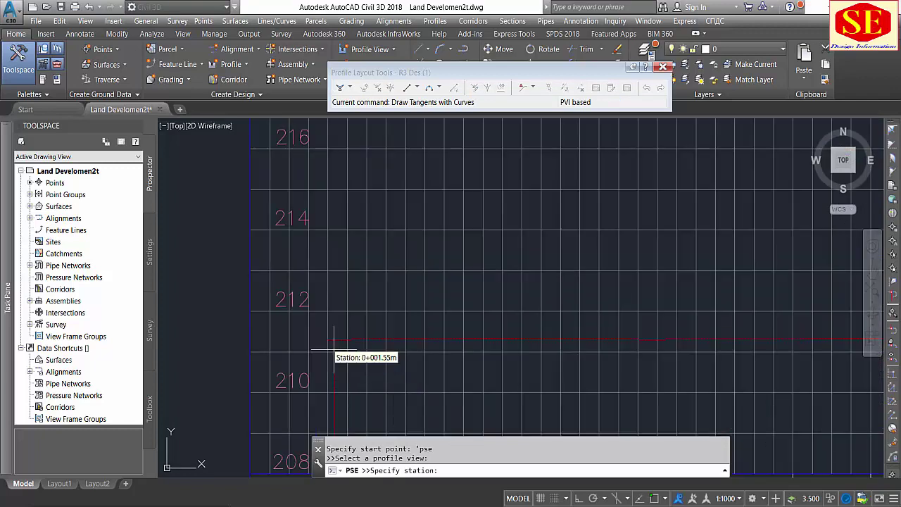
scroll(332, 370, up, 3)
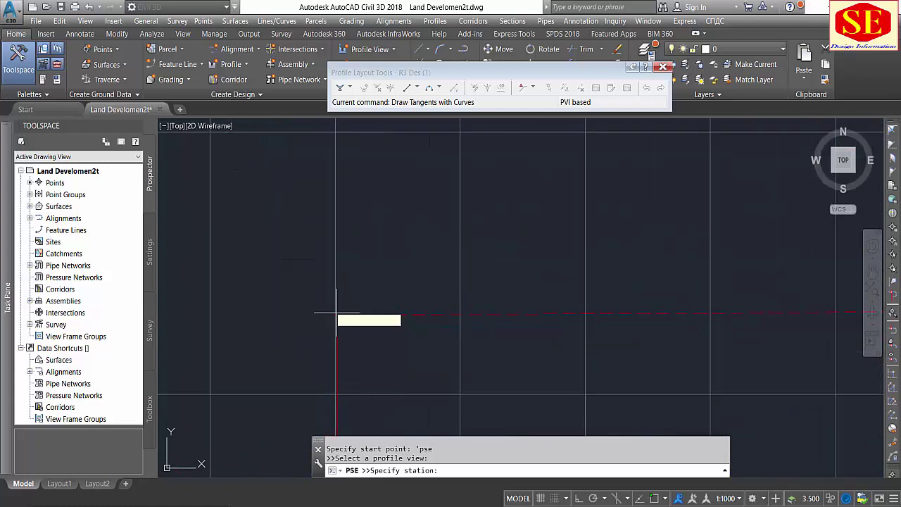
Enter station 0 for the profile's start point.
text(0)
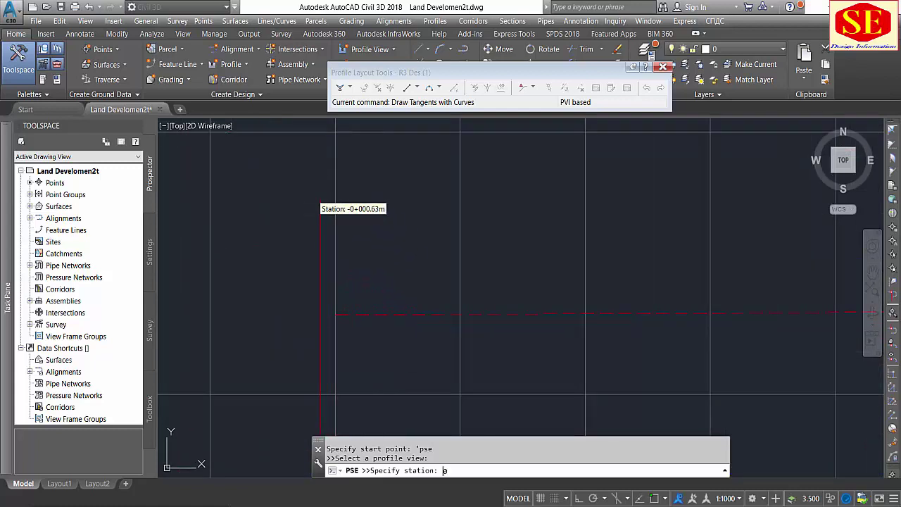
key(Return)
middle_drag(347, 202, 333, 223)
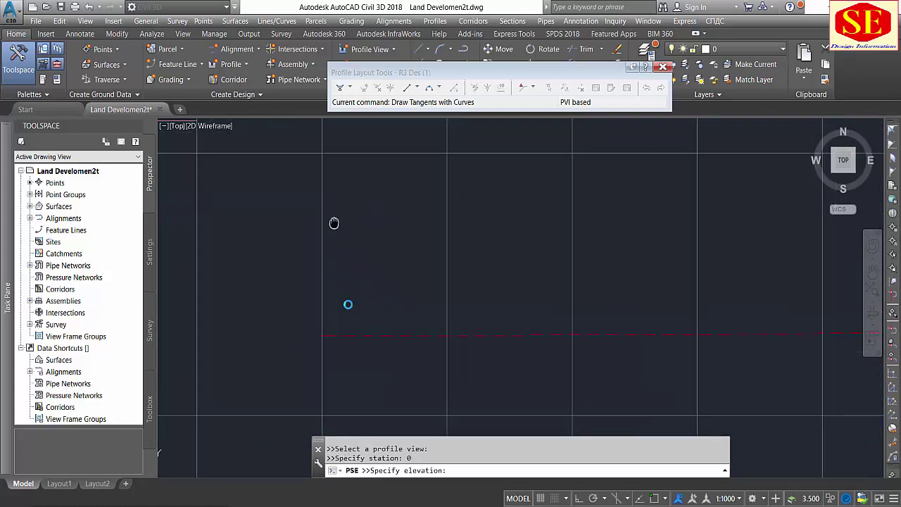
scroll(402, 294, down, 2)
scroll(418, 278, down, 1)
scroll(426, 255, down, 1)
scroll(435, 228, down, 1)
text(214.25)
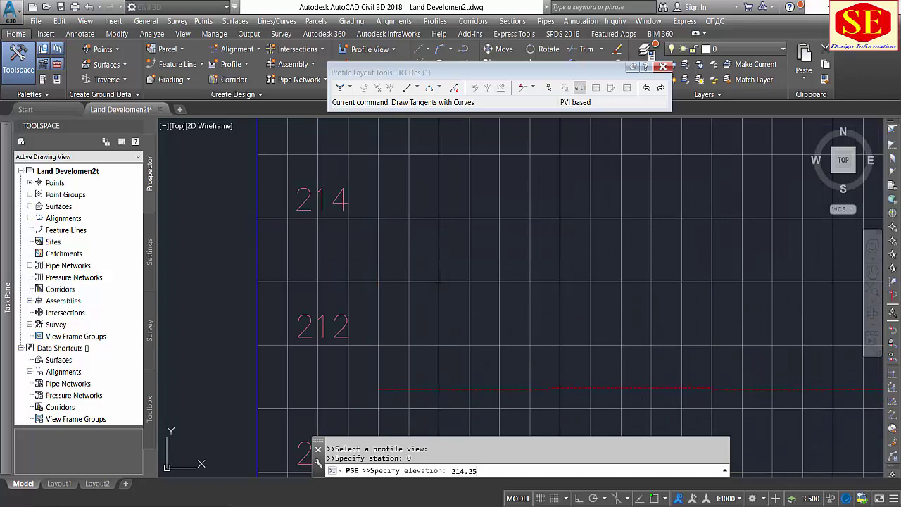
Confirm start elevation 214.25 and add a point at station 420, elevation 213.5.
key(Return)
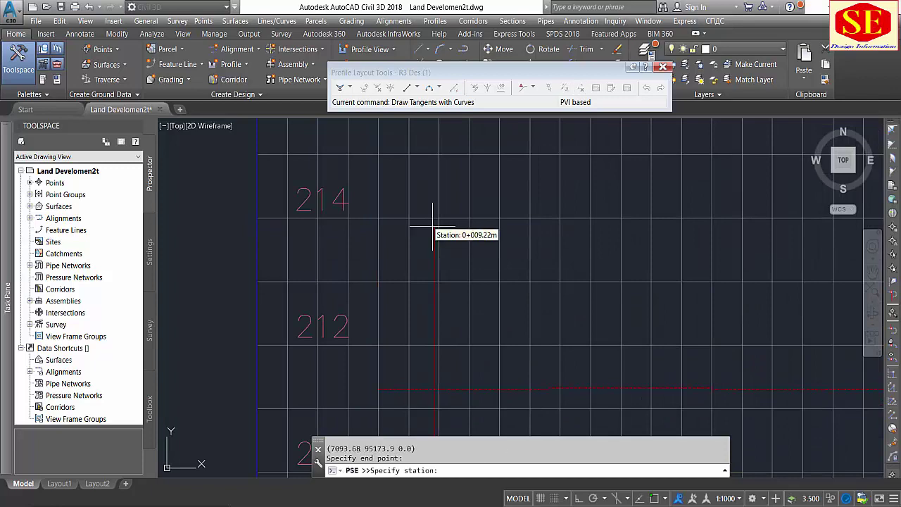
scroll(423, 229, down, 2)
scroll(408, 224, down, 3)
scroll(542, 217, down, 2)
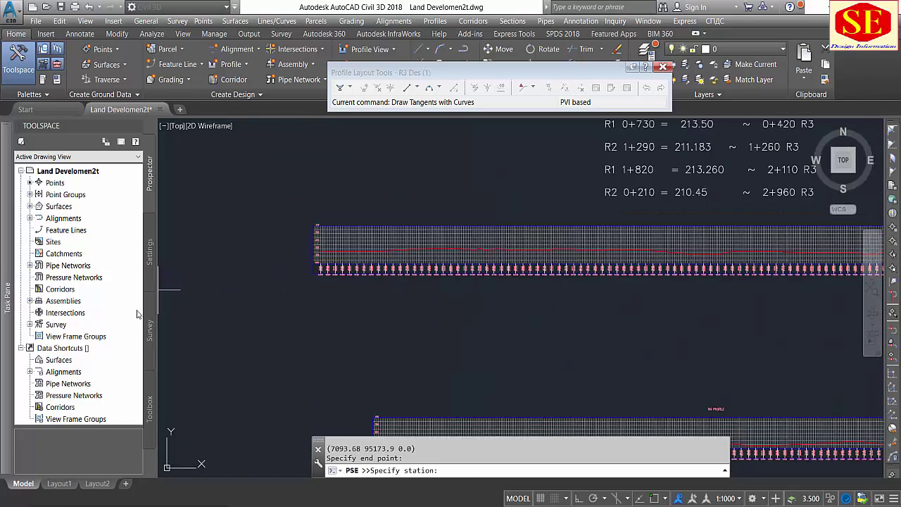
scroll(674, 256, up, 1)
scroll(606, 278, up, 1)
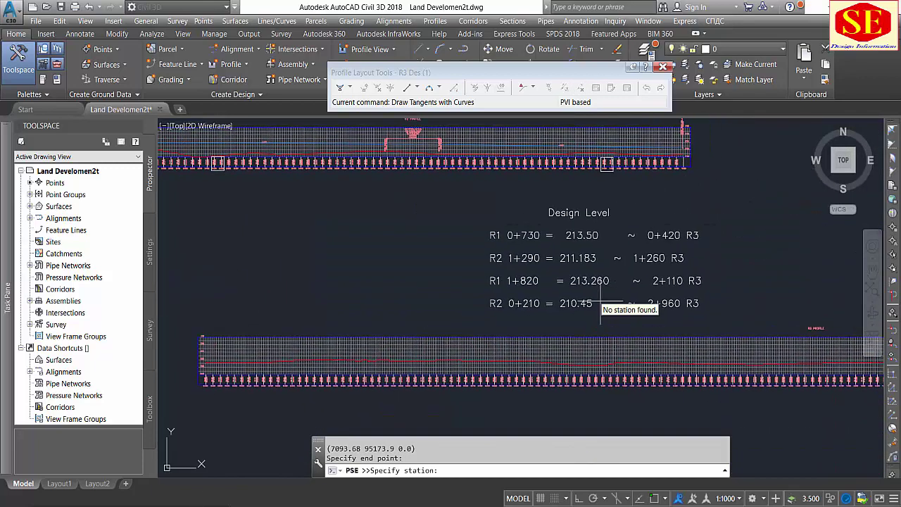
scroll(630, 267, up, 2)
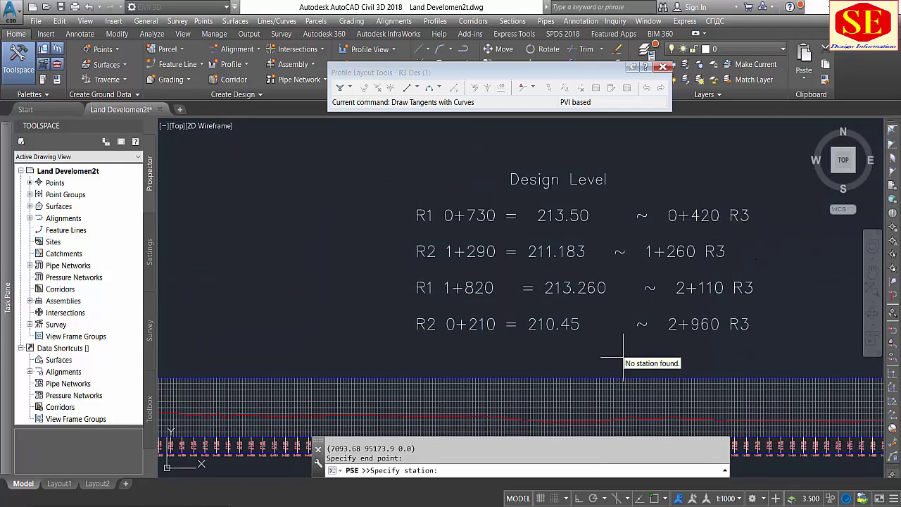
text(420)
key(Return)
text(213.5)
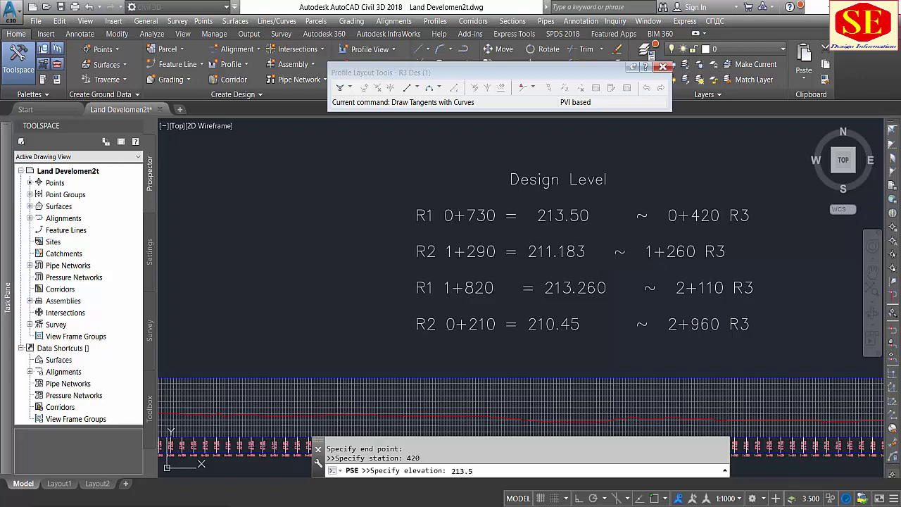
key(Return)
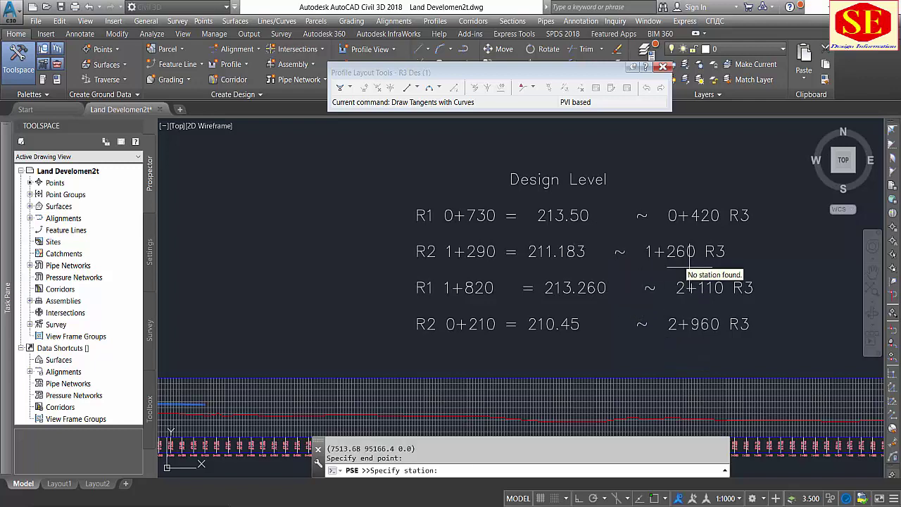
Add points at station 1260 (elevation 211.183) and station 2110 (elevation 213.260).
scroll(662, 255, up, 4)
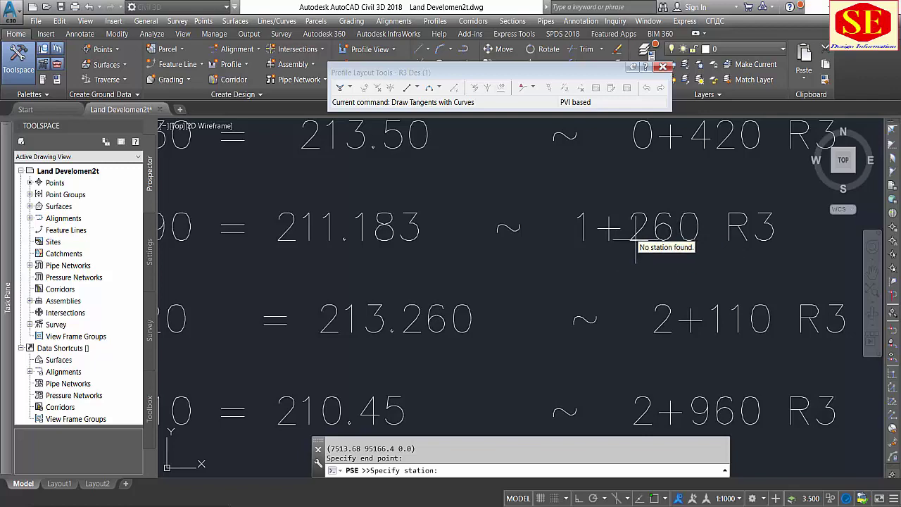
scroll(628, 241, down, 4)
text(1260)
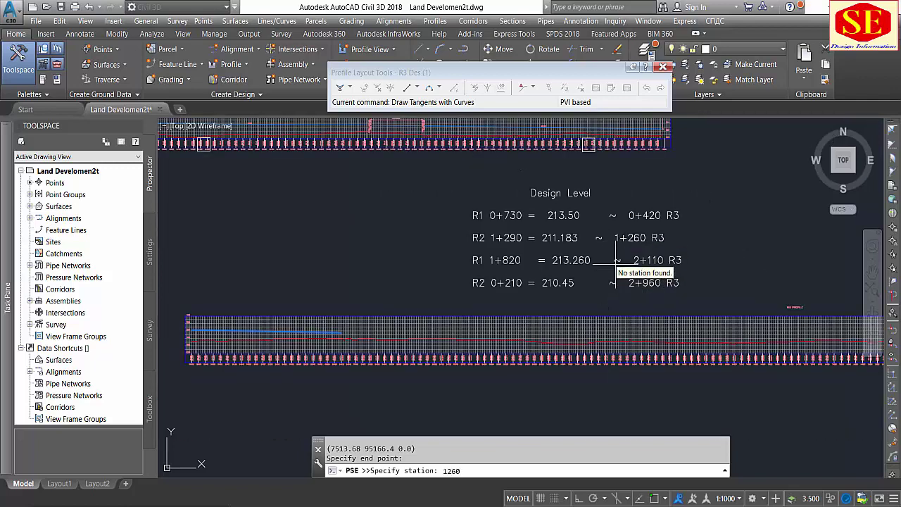
key(Return)
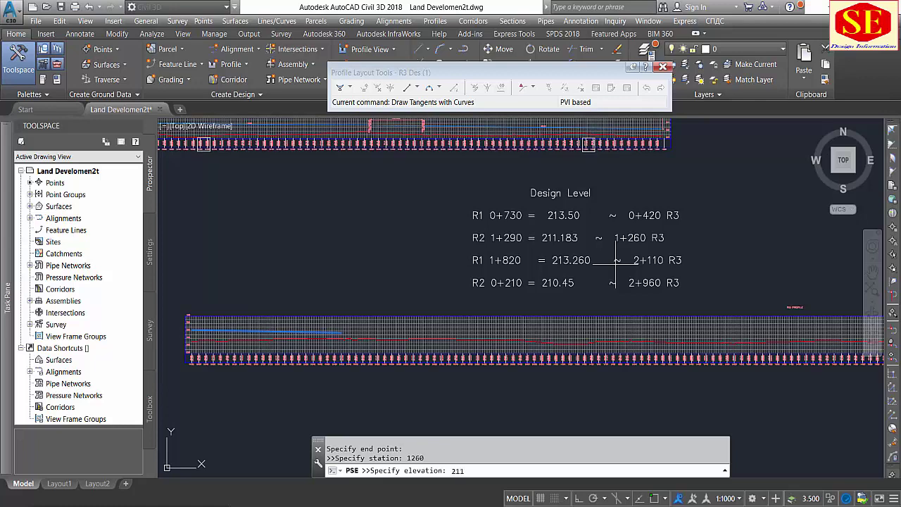
key(Return)
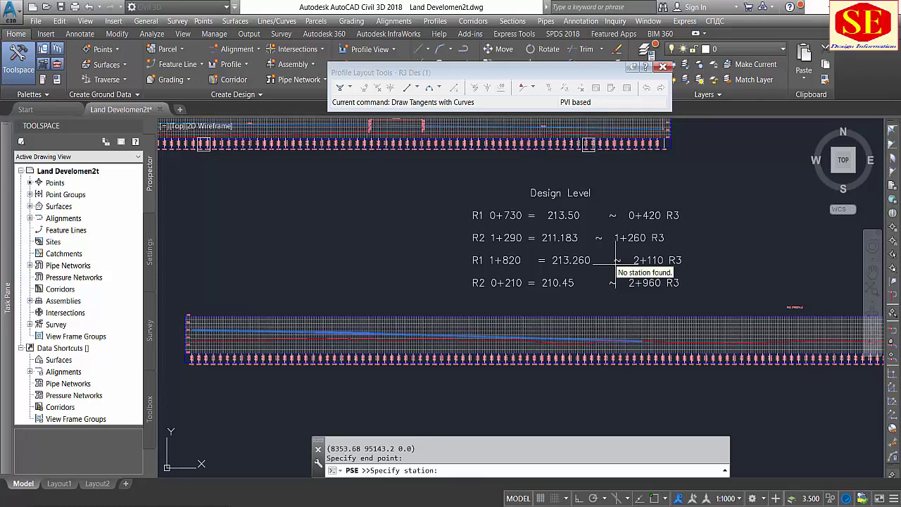
scroll(688, 272, up, 4)
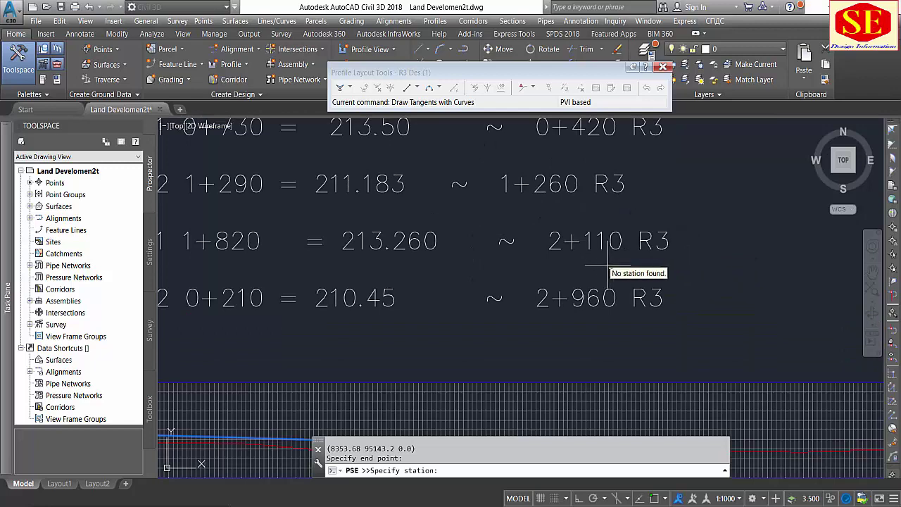
scroll(589, 262, down, 2)
text(2110)
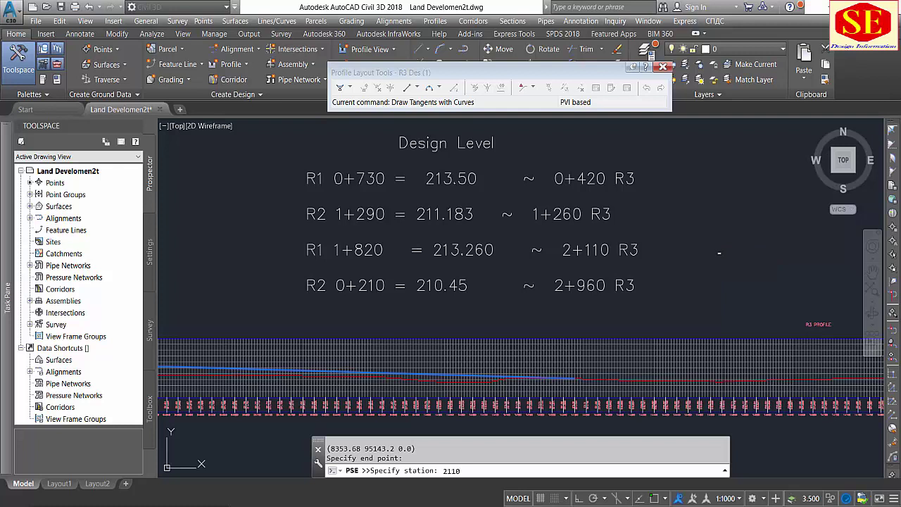
key(Return)
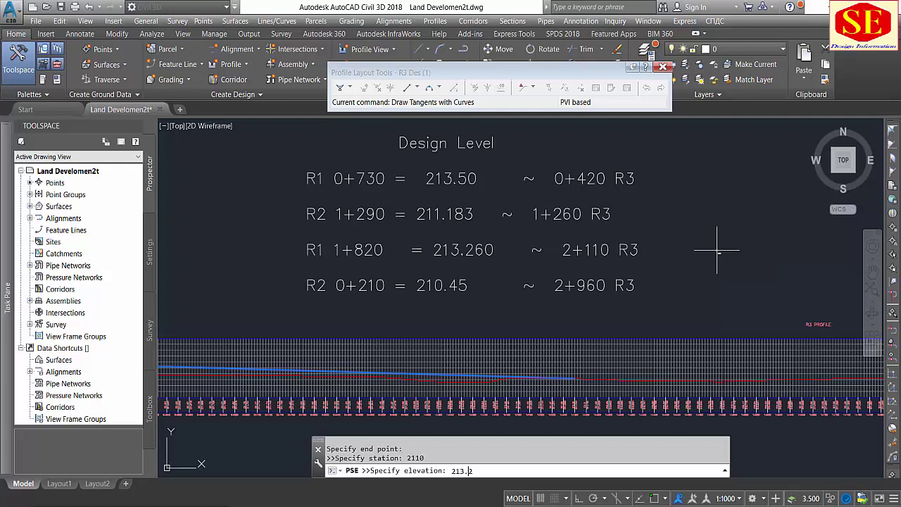
key(Return)
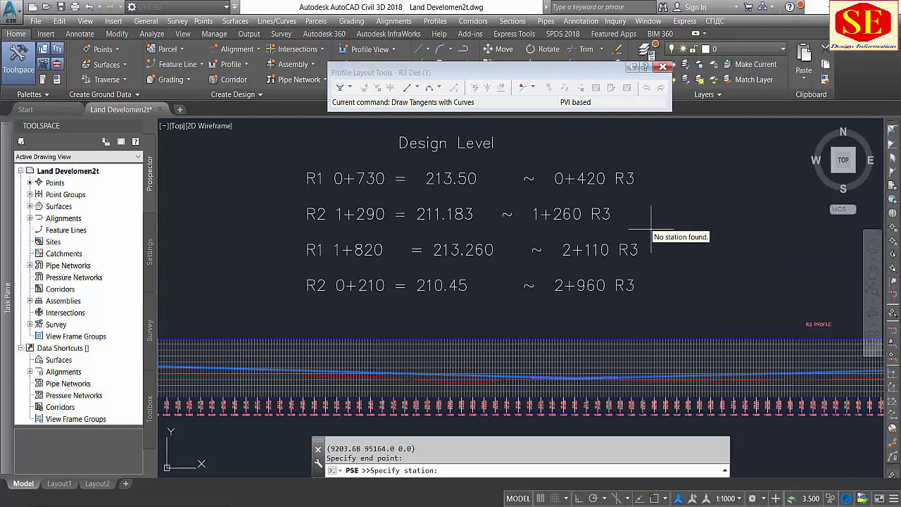
Add the last point at station 2960, elevation 210.45.
scroll(622, 305, up, 4)
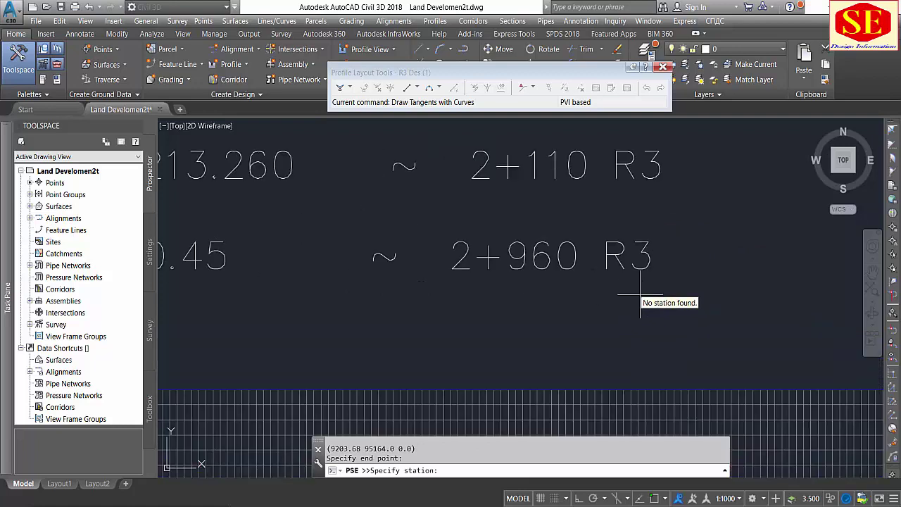
text(210)
key(Return)
scroll(641, 296, down, 2)
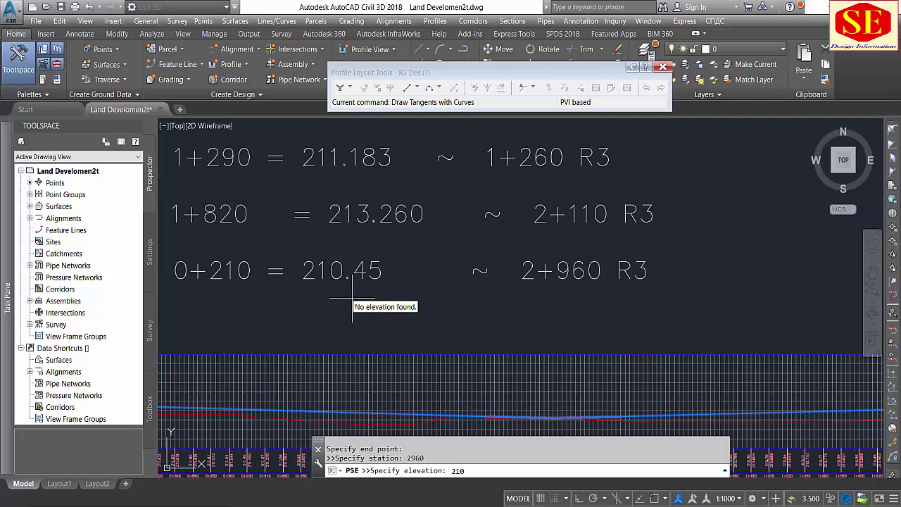
key(Return)
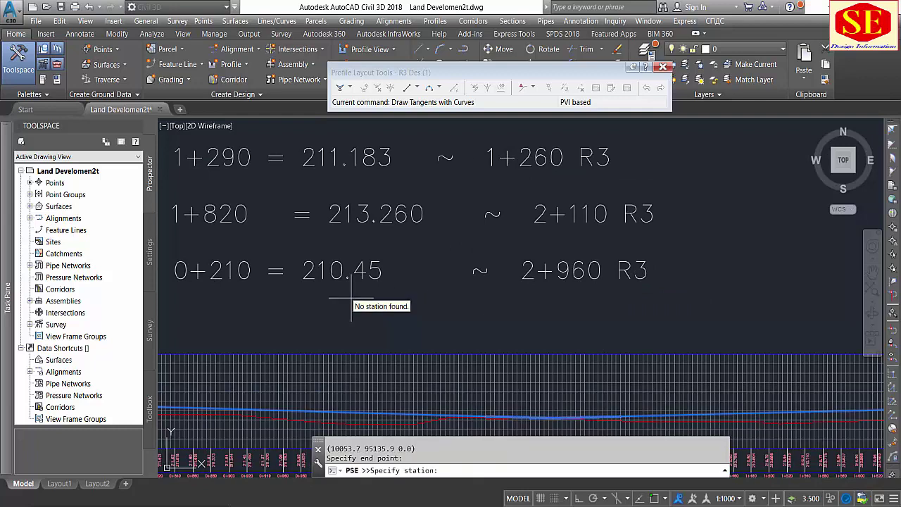
scroll(398, 239, down, 2)
scroll(440, 294, up, 3)
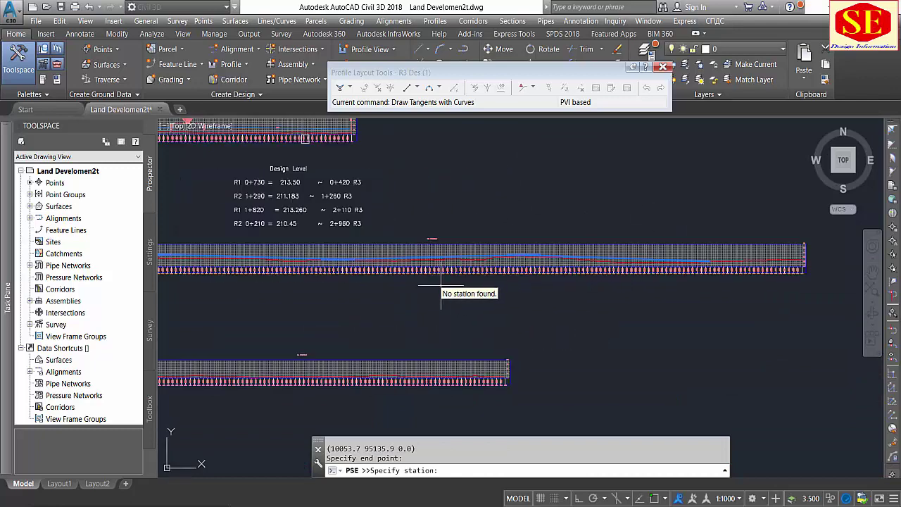
scroll(441, 293, up, 2)
scroll(504, 228, down, 5)
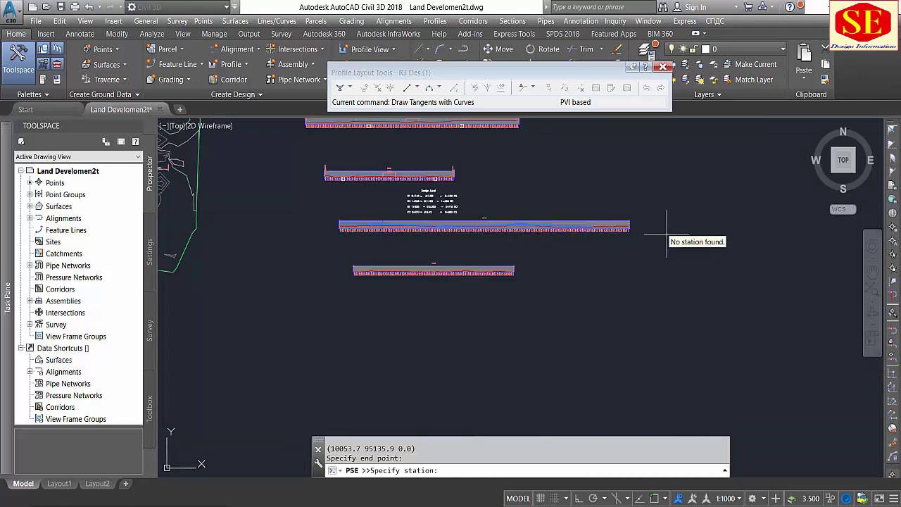
scroll(665, 235, up, 3)
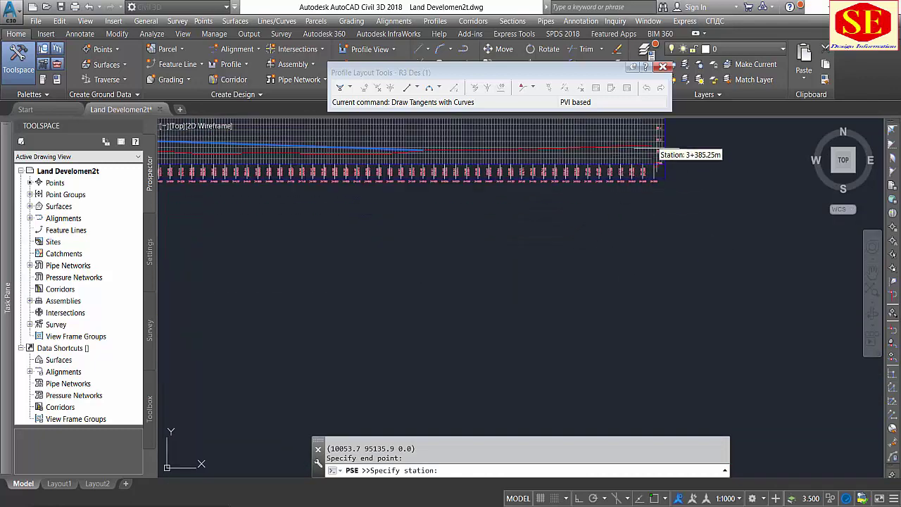
scroll(656, 140, up, 3)
scroll(626, 141, up, 2)
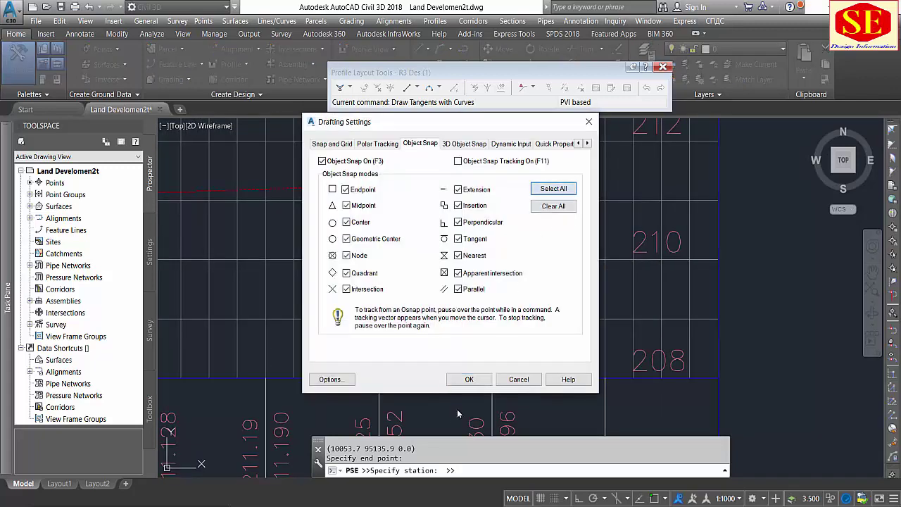
Close Drafting Settings and end the tangent at station 3+375.85, elevation 214.25.
click(469, 379)
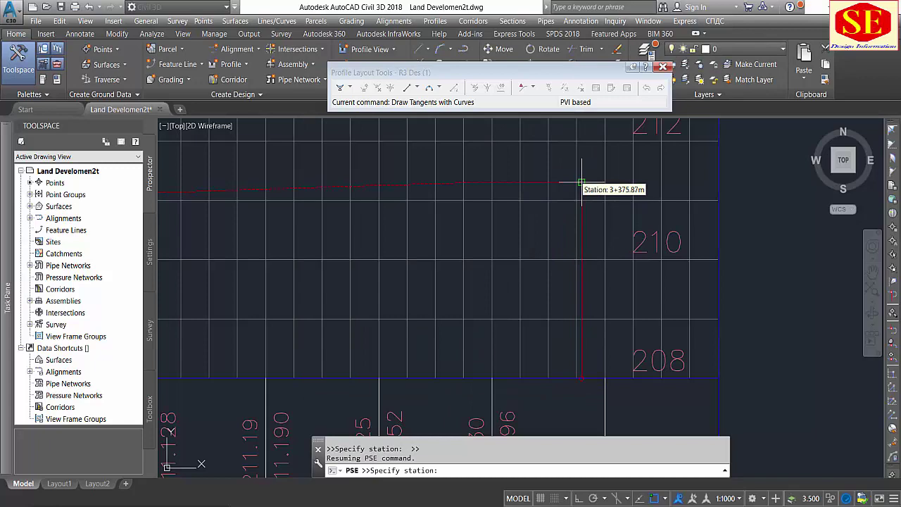
click(581, 183)
scroll(588, 239, down, 3)
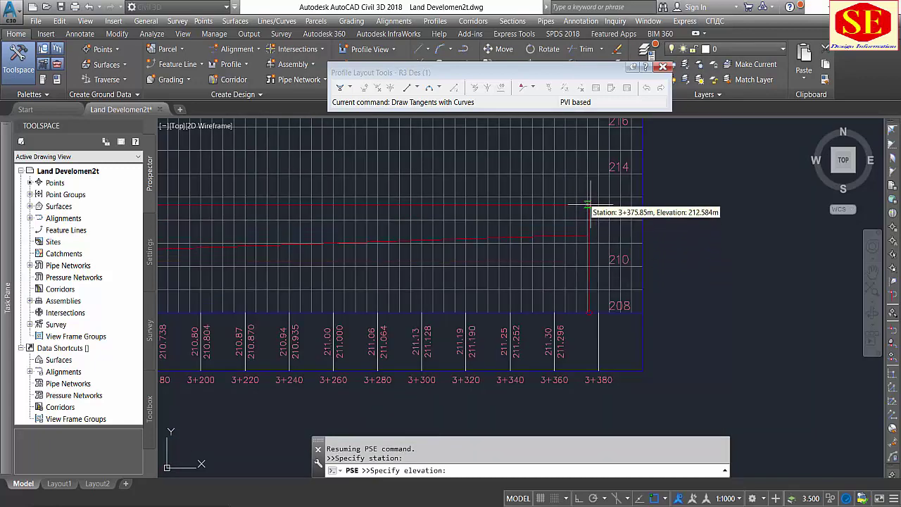
scroll(588, 206, up, 2)
text(214.25)
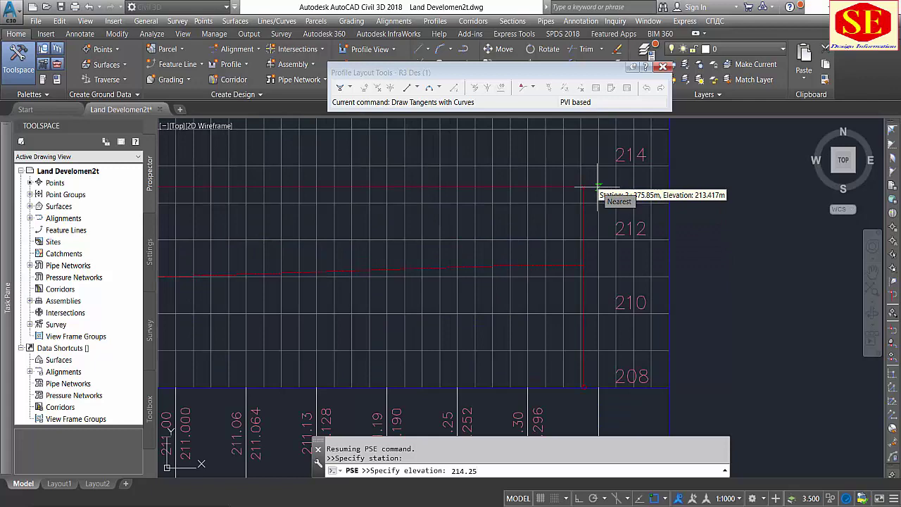
key(Return)
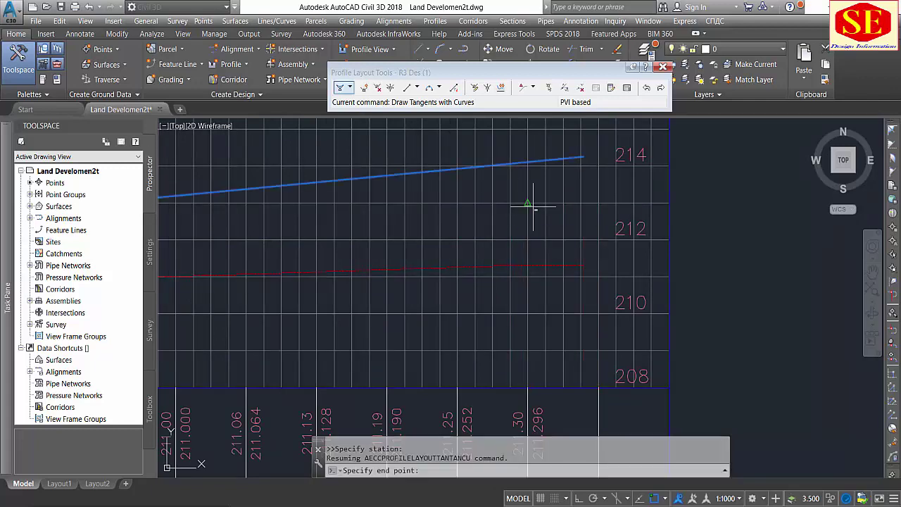
scroll(555, 211, down, 5)
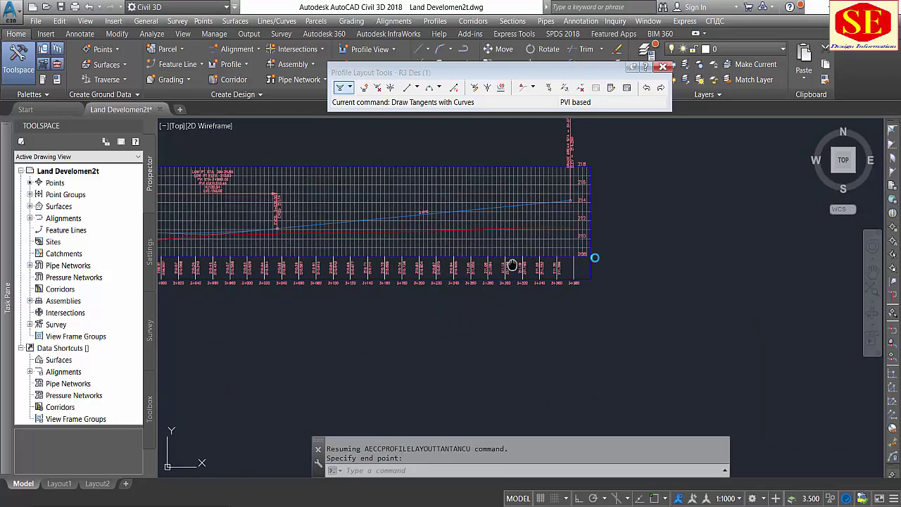
middle_drag(584, 259, 830, 266)
scroll(606, 272, down, 2)
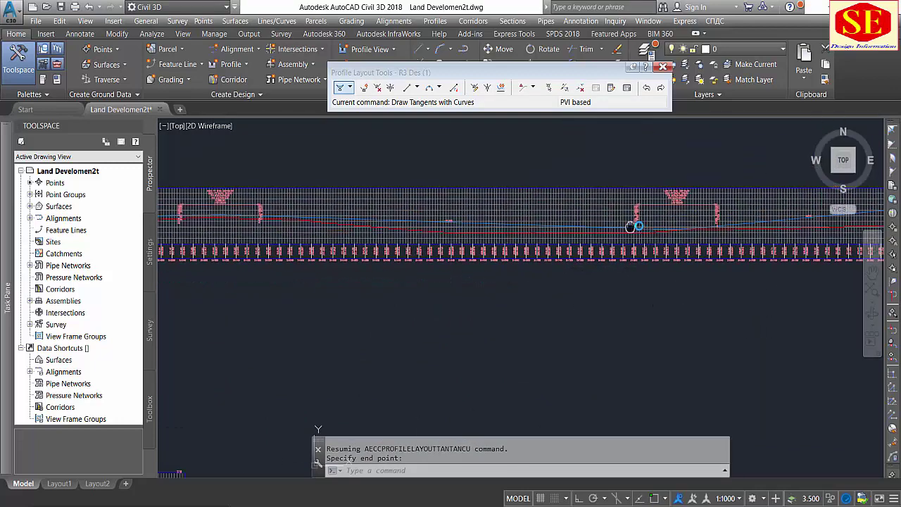
middle_drag(348, 276, 490, 283)
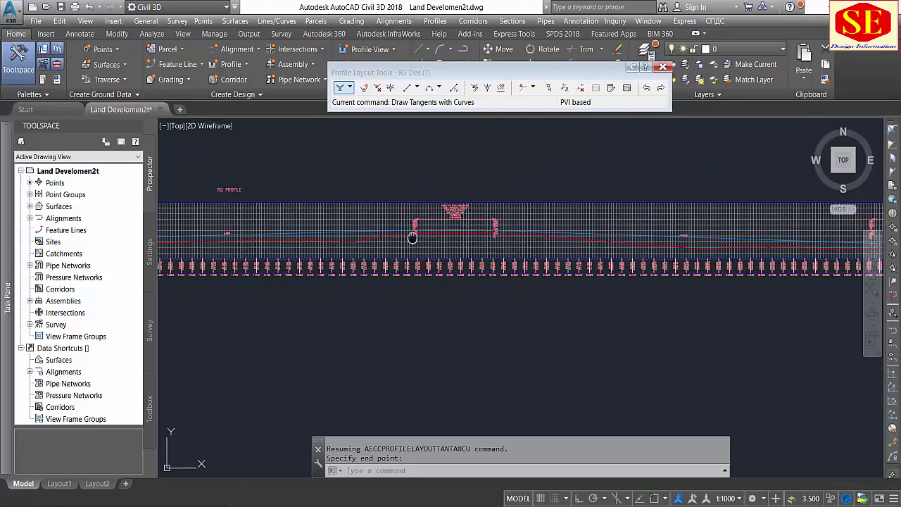
scroll(576, 246, up, 2)
scroll(576, 247, down, 2)
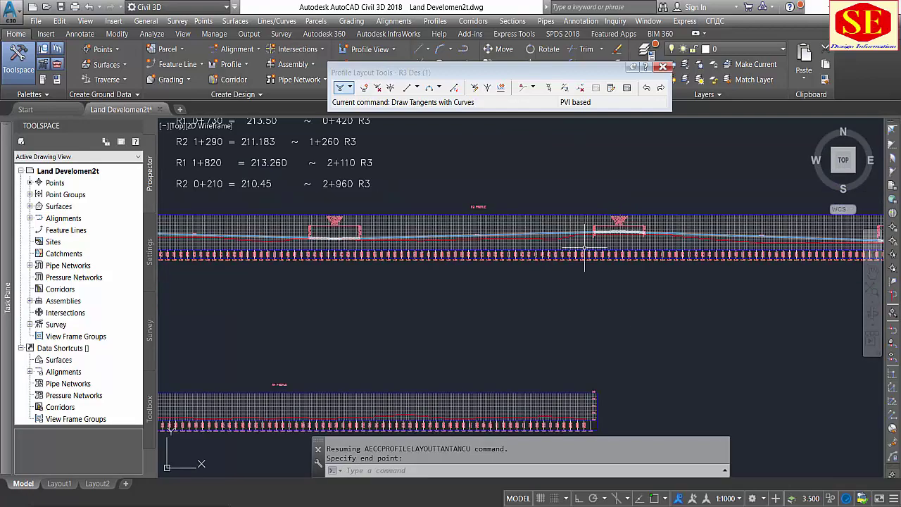
scroll(449, 244, down, 1)
scroll(449, 245, down, 1)
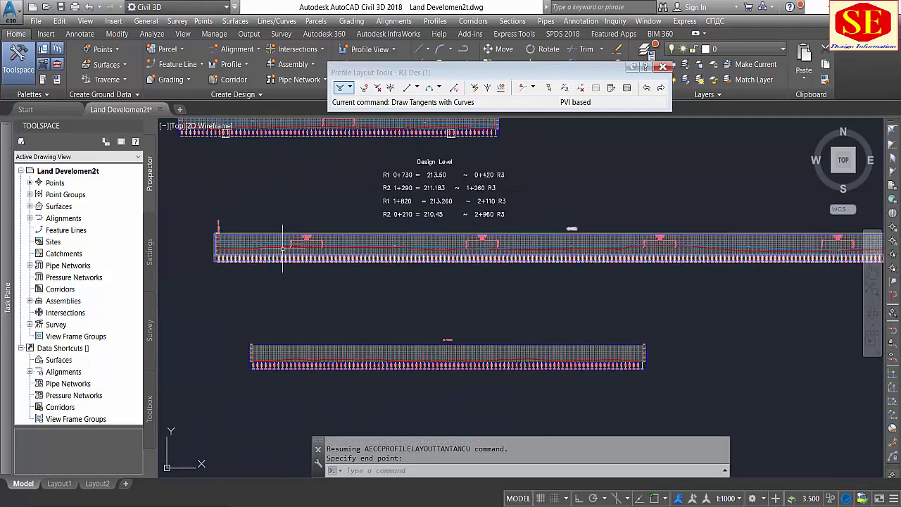
scroll(288, 240, up, 3)
scroll(375, 245, up, 2)
scroll(338, 184, up, 1)
scroll(338, 184, up, 2)
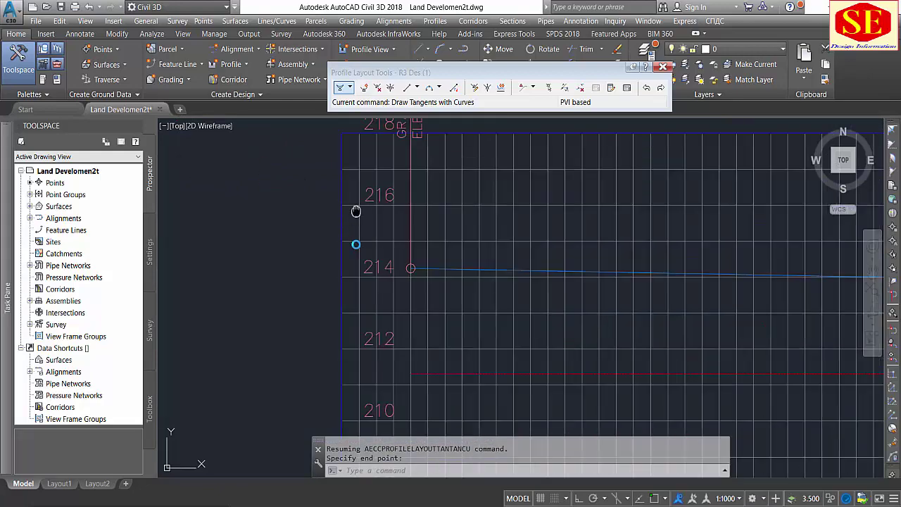
scroll(338, 185, up, 1)
scroll(454, 253, down, 1)
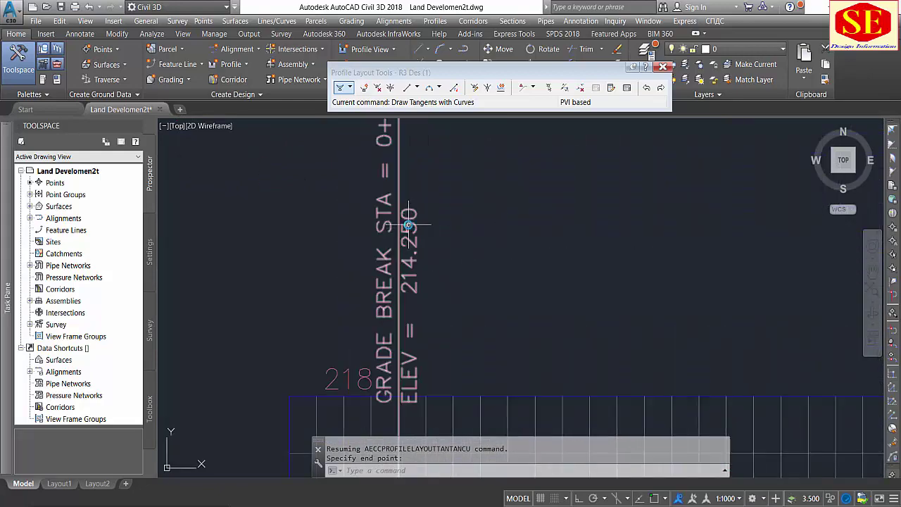
scroll(453, 253, down, 3)
scroll(629, 257, down, 2)
scroll(629, 257, down, 1)
scroll(632, 262, down, 2)
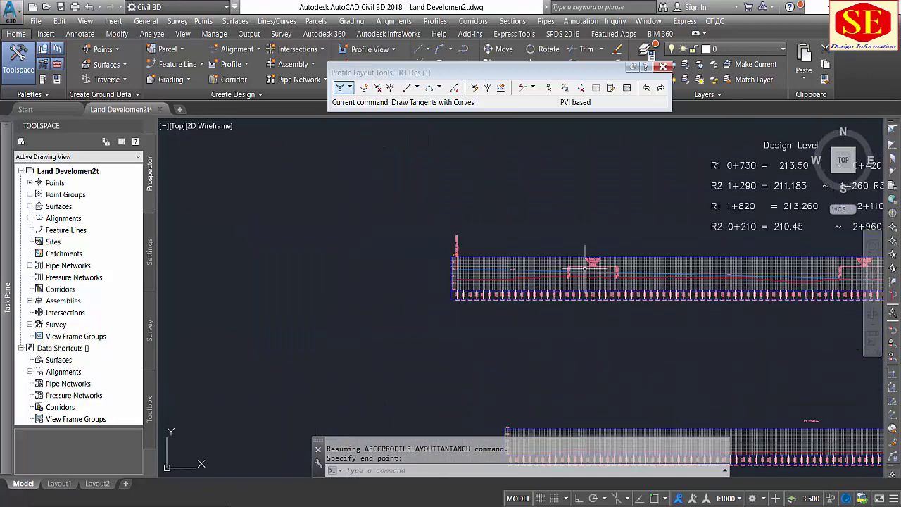
scroll(636, 270, down, 1)
scroll(637, 270, down, 2)
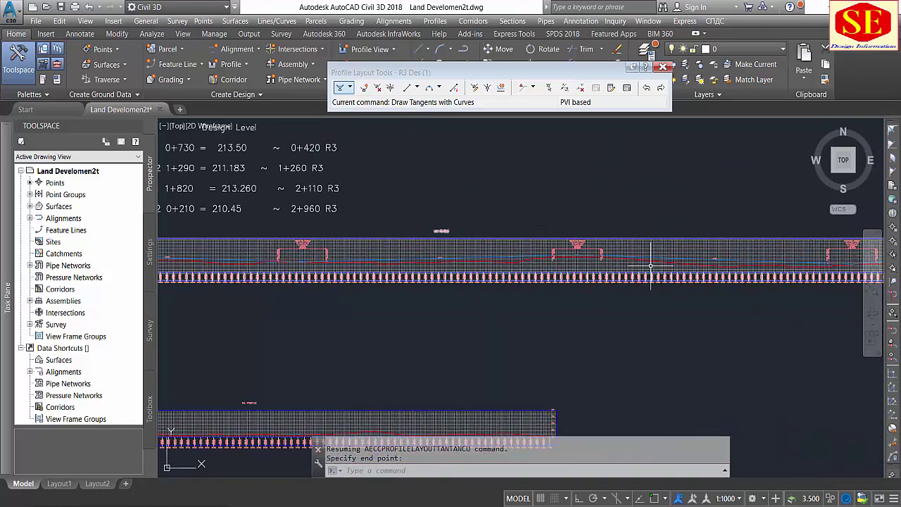
scroll(739, 259, up, 2)
scroll(791, 245, up, 3)
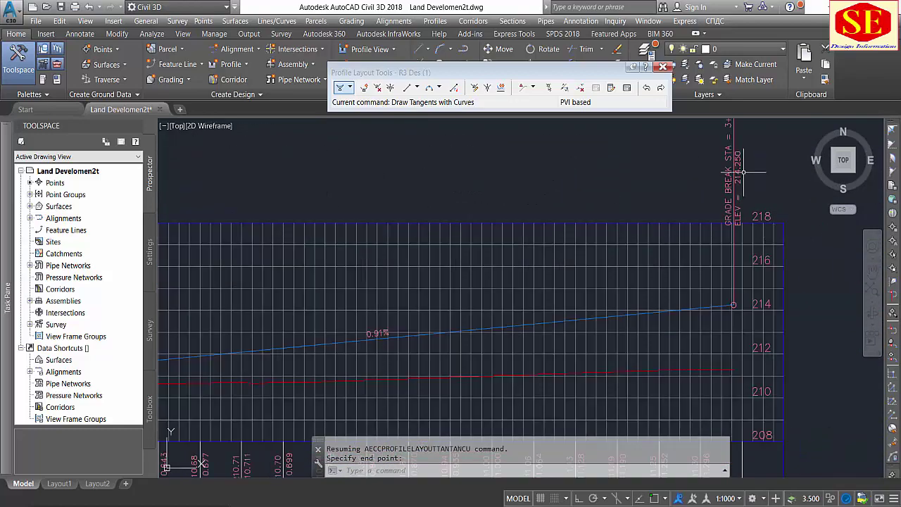
scroll(404, 244, down, 2)
scroll(402, 243, up, 5)
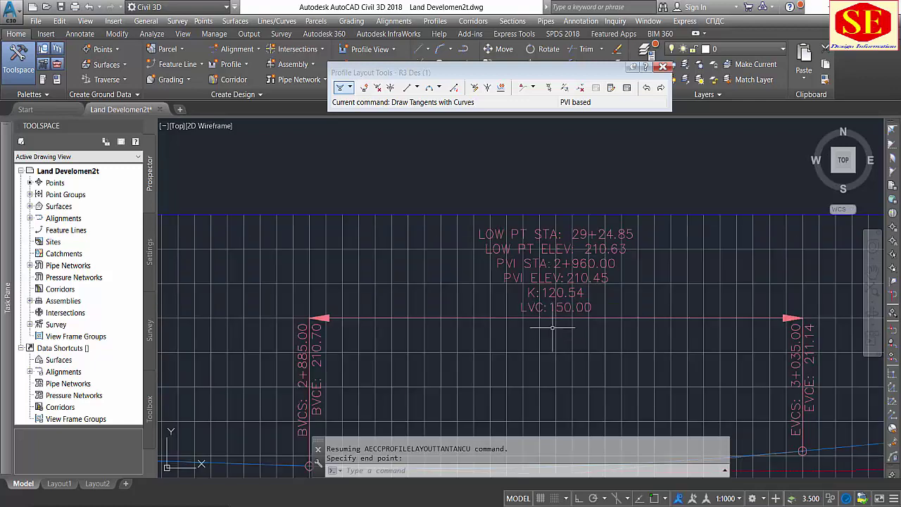
scroll(550, 314, down, 6)
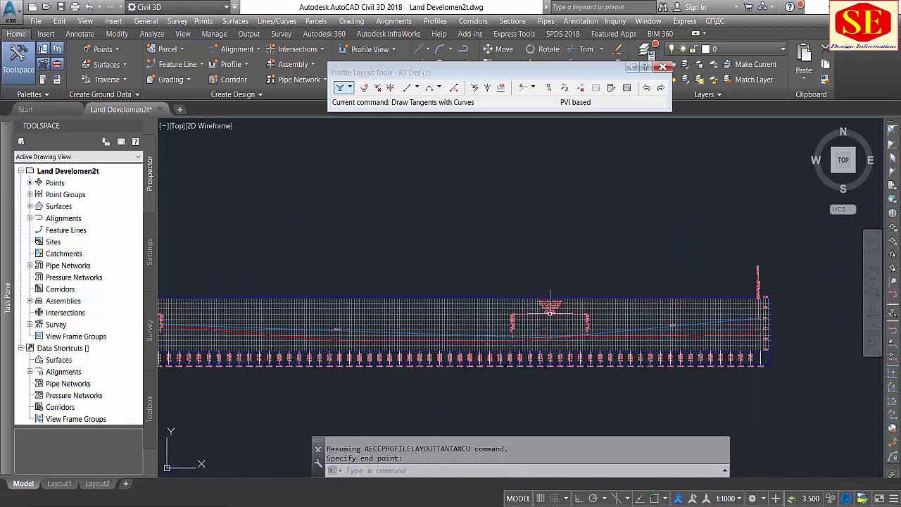
scroll(608, 308, up, 3)
scroll(439, 202, down, 5)
mouse_move(438, 202)
middle_down()
mouse_move(680, 237)
mouse_move(701, 272)
middle_up()
scroll(702, 272, down, 3)
scroll(633, 268, down, 2)
scroll(571, 250, up, 4)
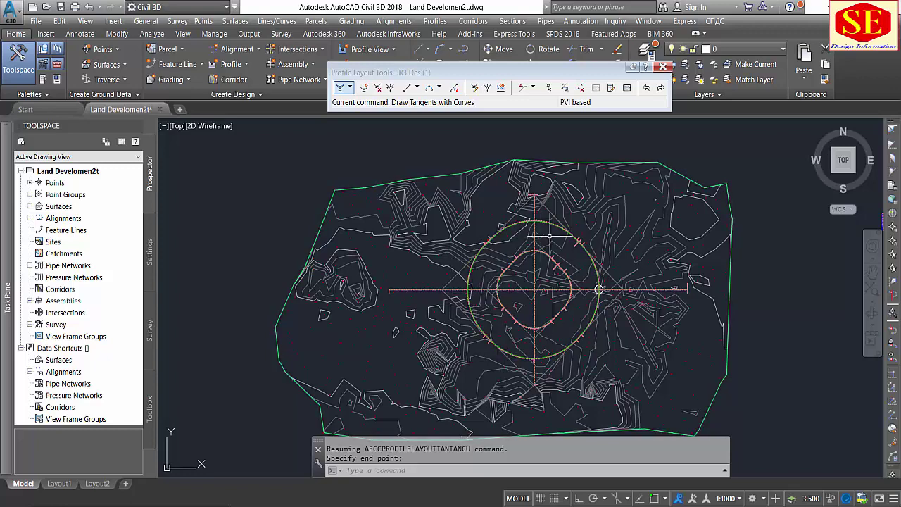
Zoom and pan to bring the Road 4 Design Level table beside the site plan into view.
scroll(549, 236, up, 4)
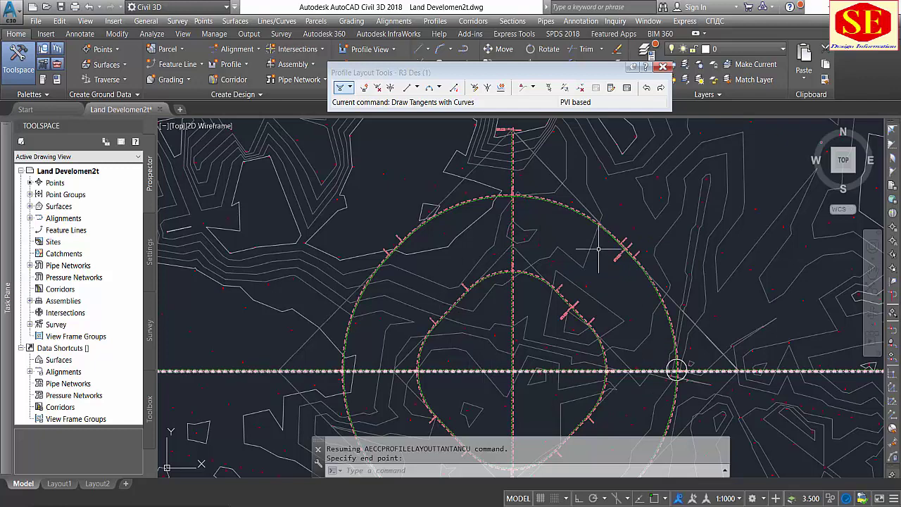
scroll(519, 257, up, 1)
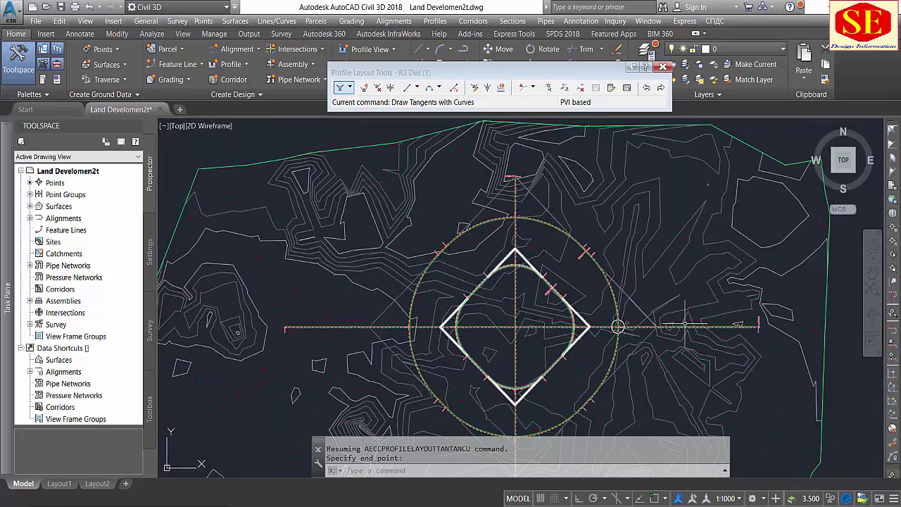
scroll(518, 332, up, 1)
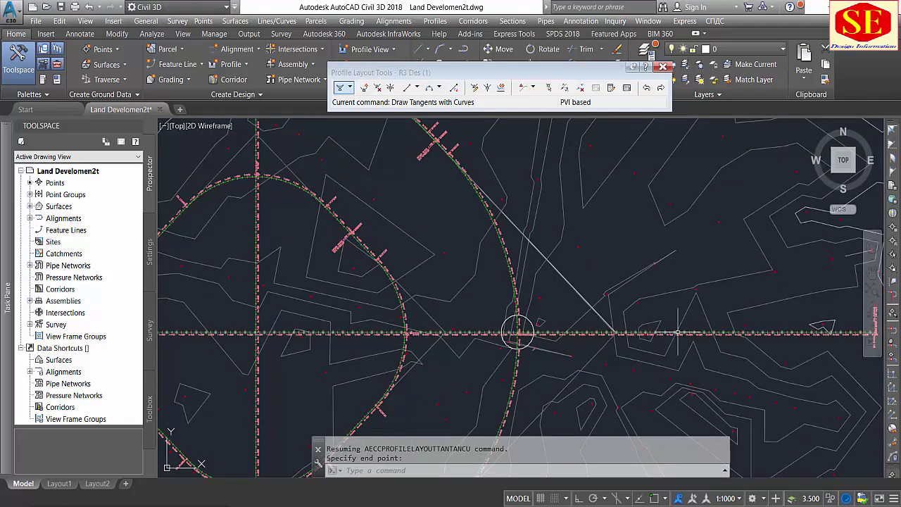
scroll(646, 332, down, 4)
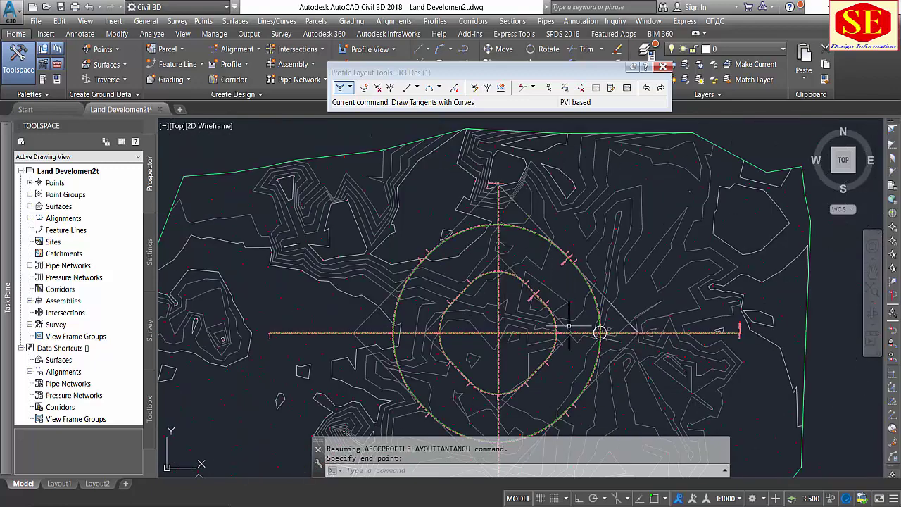
scroll(502, 262, down, 1)
scroll(548, 262, down, 3)
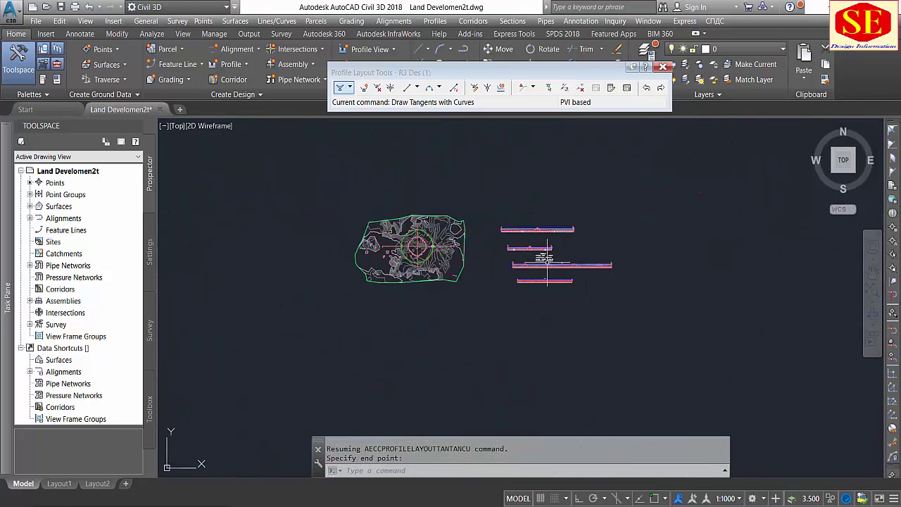
scroll(616, 277, up, 2)
scroll(562, 261, up, 2)
scroll(448, 258, up, 3)
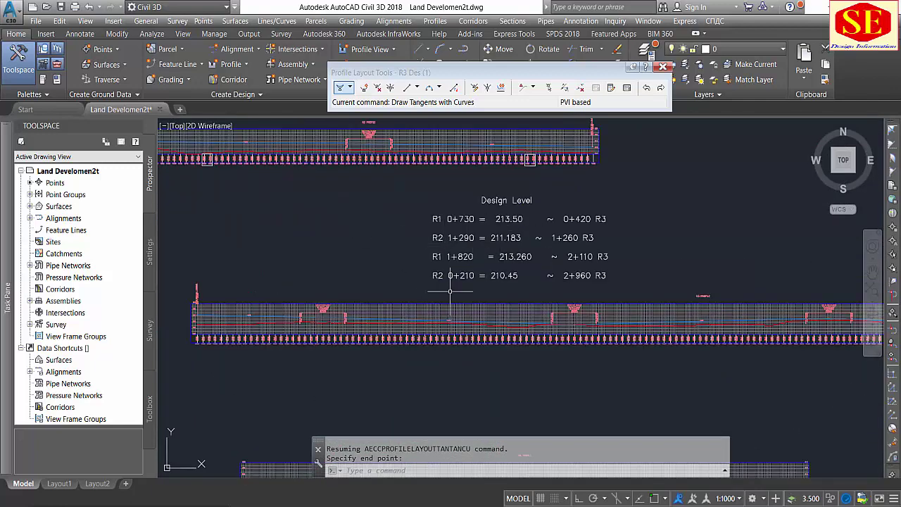
scroll(438, 285, down, 2)
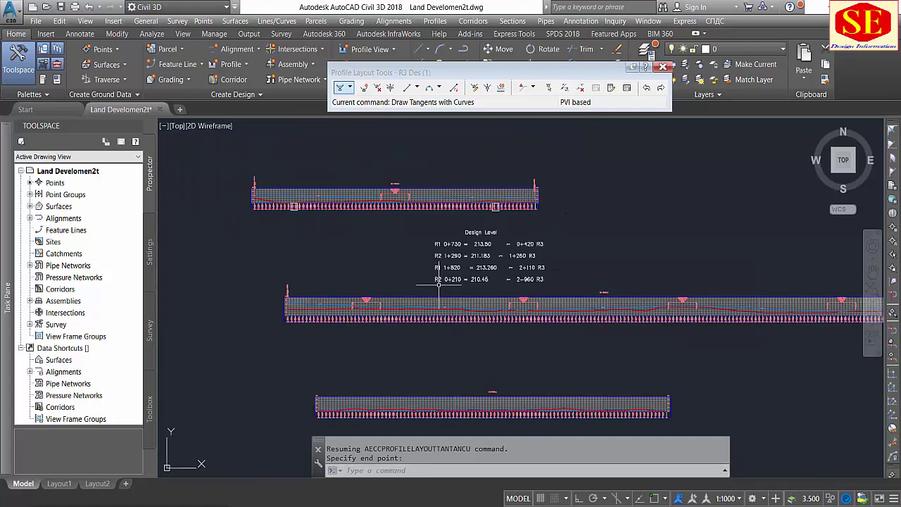
scroll(504, 338, up, 4)
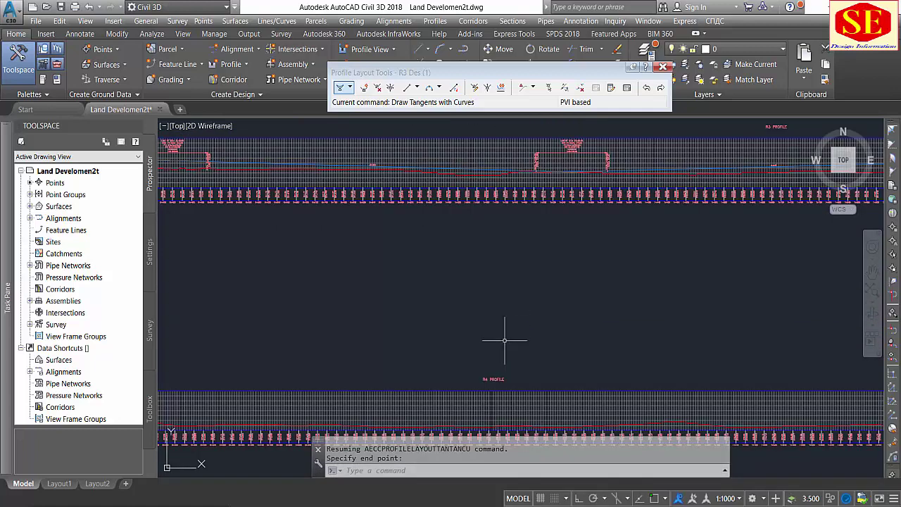
scroll(524, 347, up, 1)
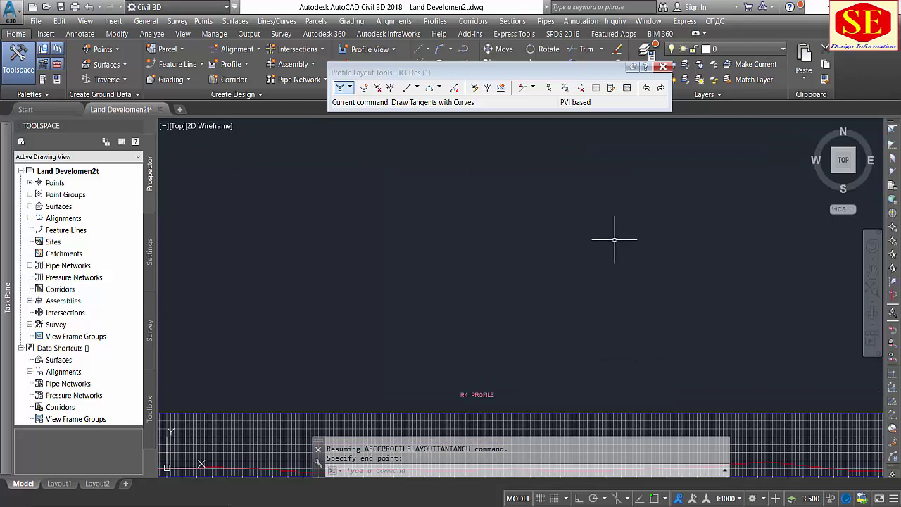
scroll(613, 237, down, 2)
scroll(629, 237, down, 2)
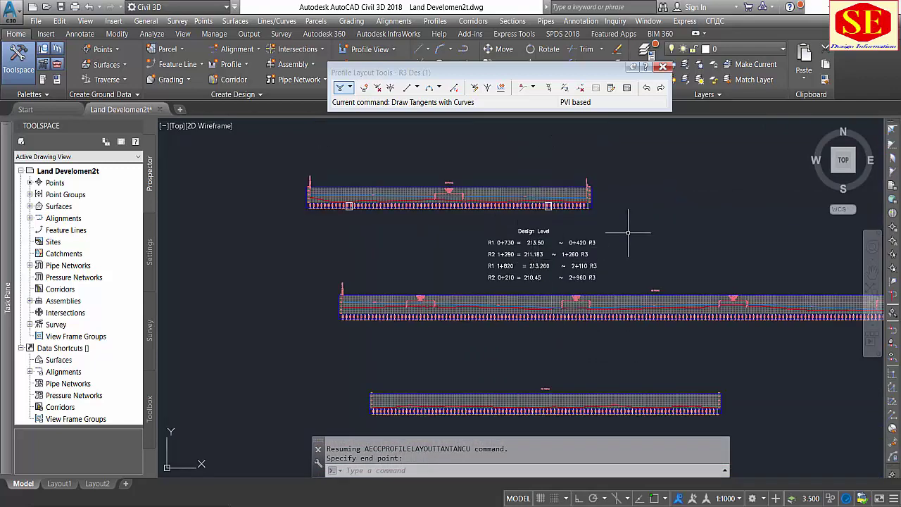
middle_drag(645, 309, 593, 277)
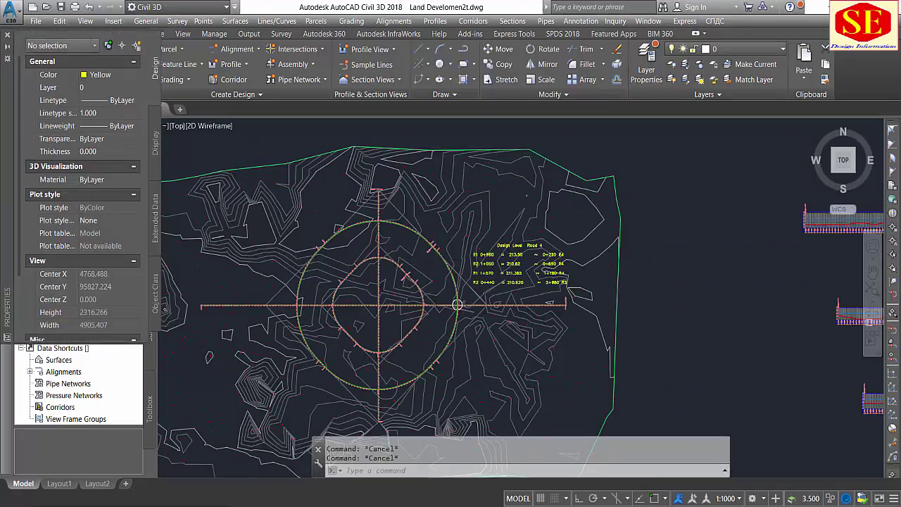
Zoom and pan around the concentric alignment circles to inspect where the curved alignment crosses.
scroll(471, 272, up, 4)
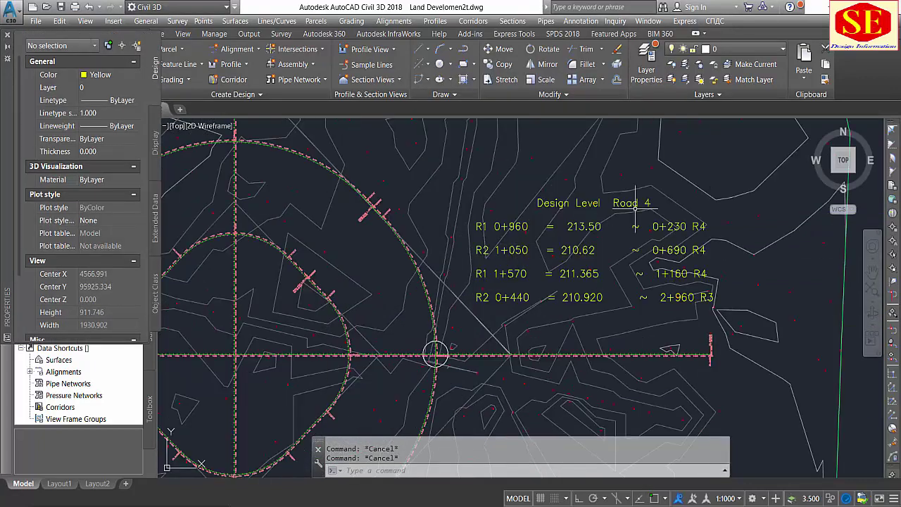
scroll(422, 345, up, 6)
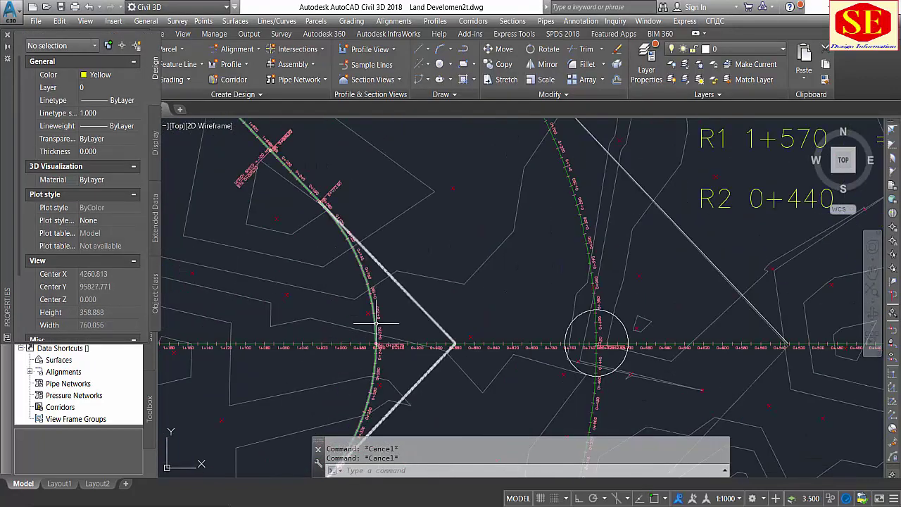
scroll(366, 359, up, 2)
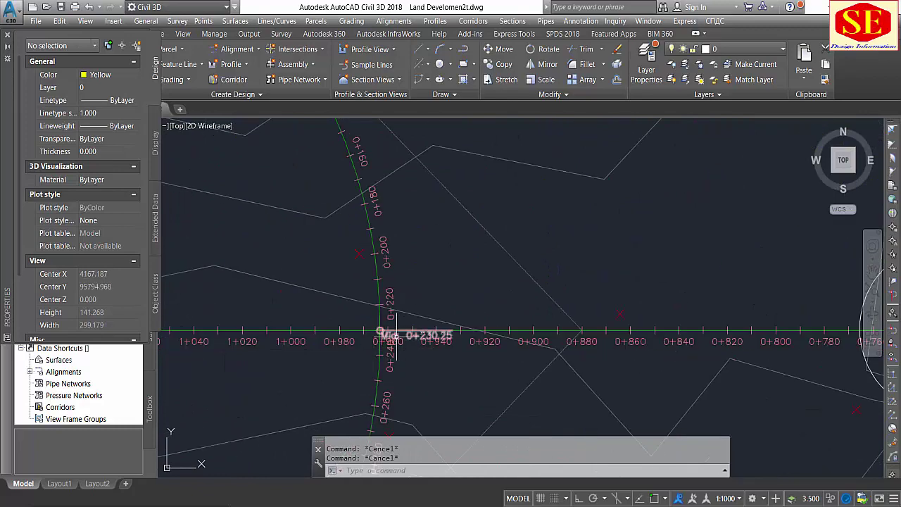
scroll(380, 345, down, 3)
mouse_move(602, 331)
middle_down()
mouse_move(523, 352)
mouse_move(694, 202)
mouse_move(664, 203)
middle_up()
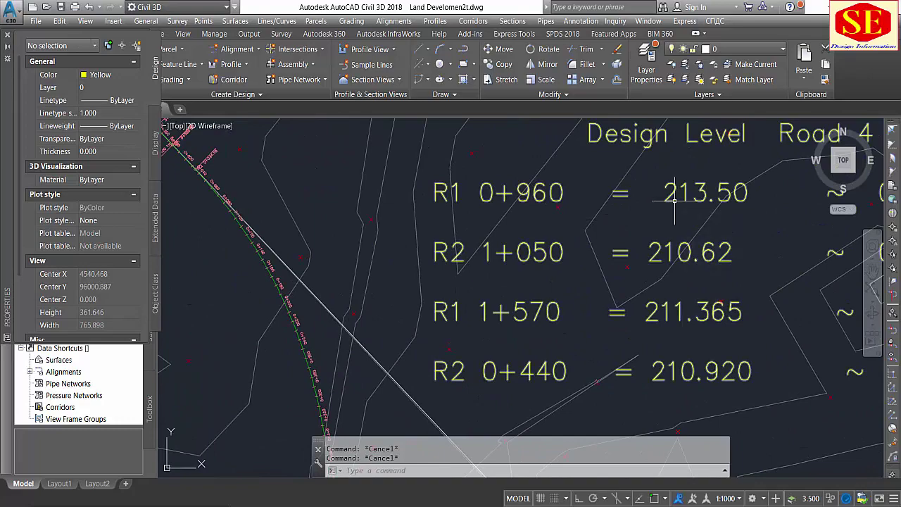
scroll(493, 295, down, 3)
middle_drag(483, 318, 547, 282)
scroll(576, 329, down, 1)
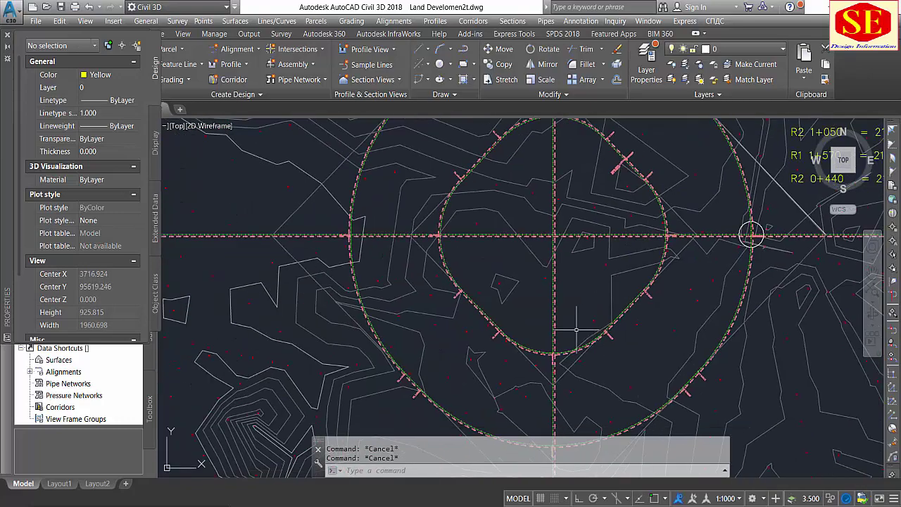
scroll(576, 329, up, 6)
scroll(523, 195, down, 3)
middle_drag(523, 195, 597, 477)
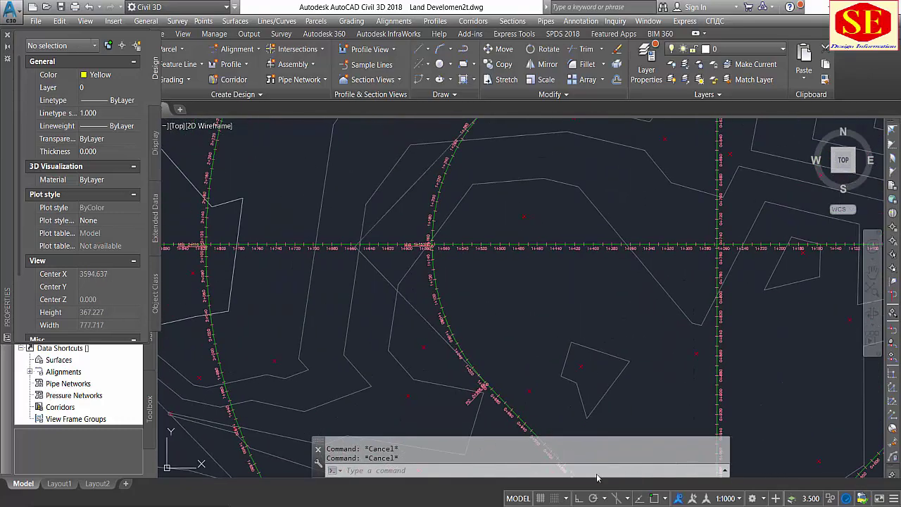
scroll(428, 247, up, 6)
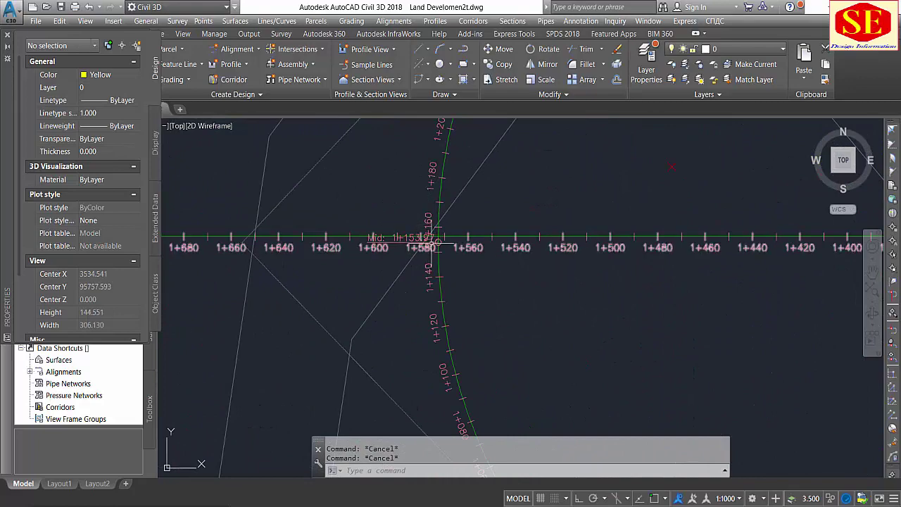
scroll(405, 210, up, 2)
scroll(432, 304, down, 5)
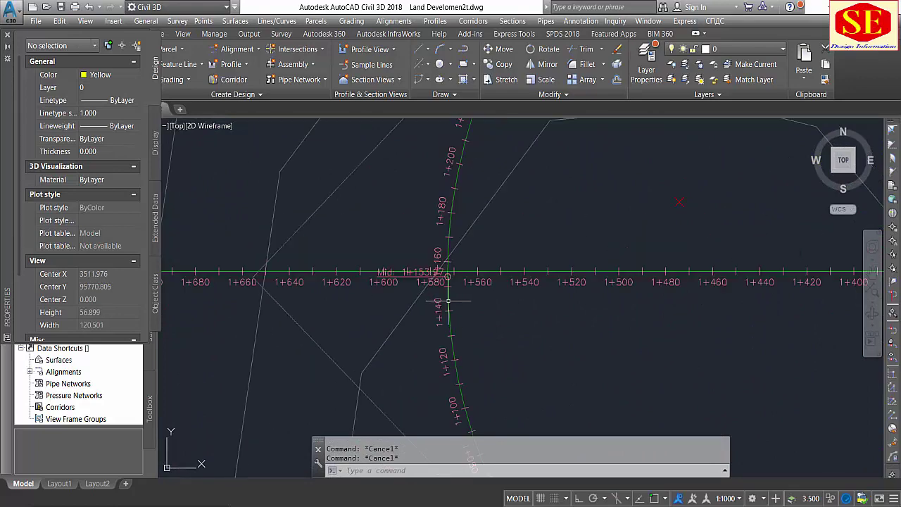
scroll(450, 296, down, 3)
middle_drag(484, 253, 432, 342)
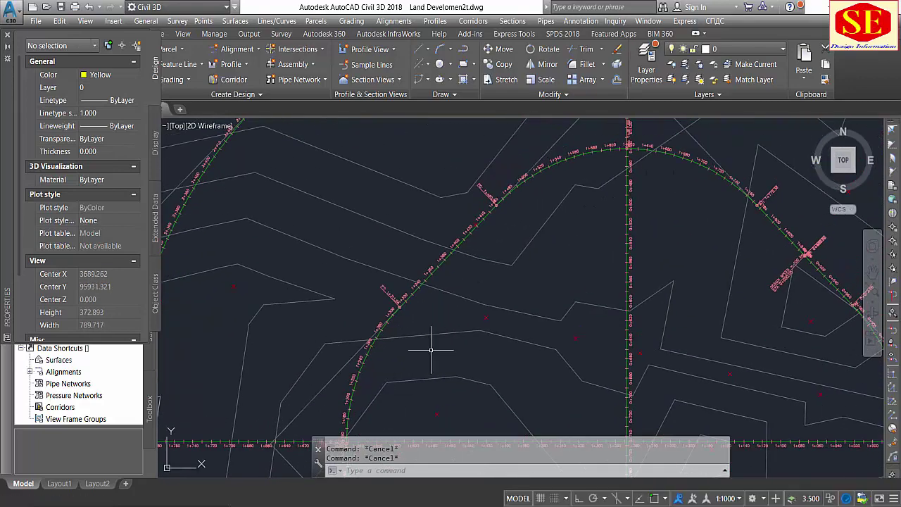
scroll(352, 366, up, 2)
scroll(409, 249, up, 2)
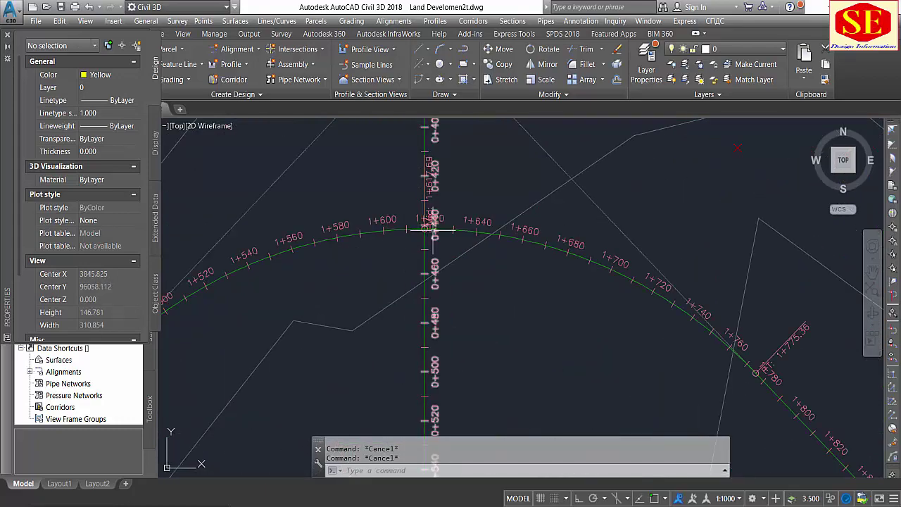
scroll(422, 208, down, 6)
Bring the Design Level Road 4 table into view and start the MOVE command.
middle_drag(809, 296, 446, 247)
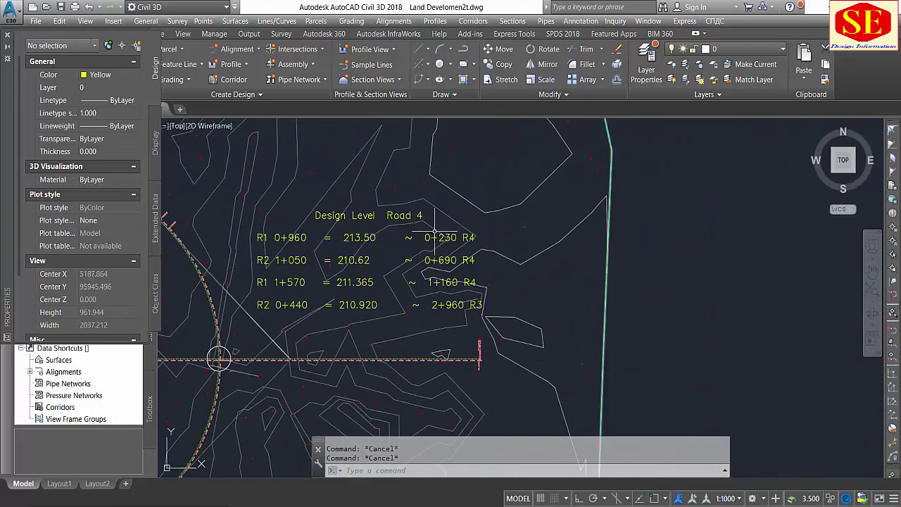
text(m)
key(Return)
Move the Design Level Road 4 table to sit between the upper and lower profile views.
click(403, 216)
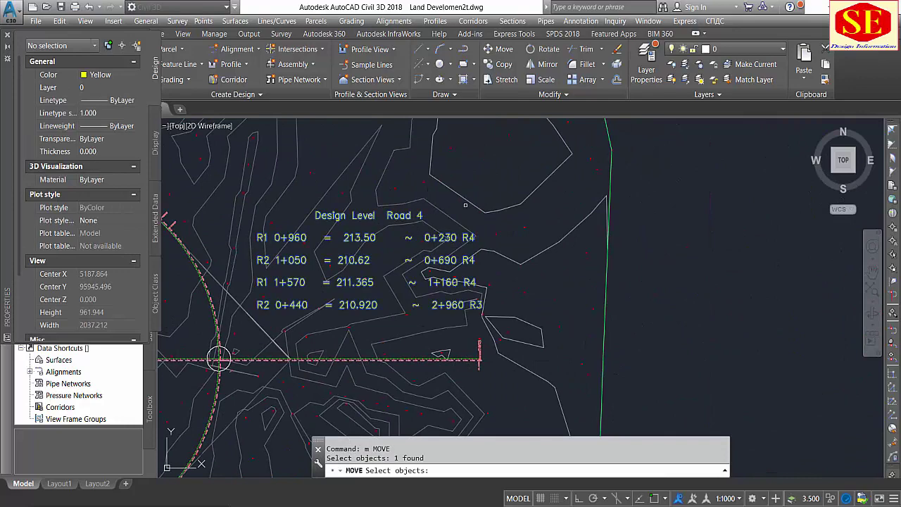
key(Return)
click(467, 191)
scroll(467, 191, down, 3)
scroll(492, 211, down, 3)
scroll(695, 262, up, 5)
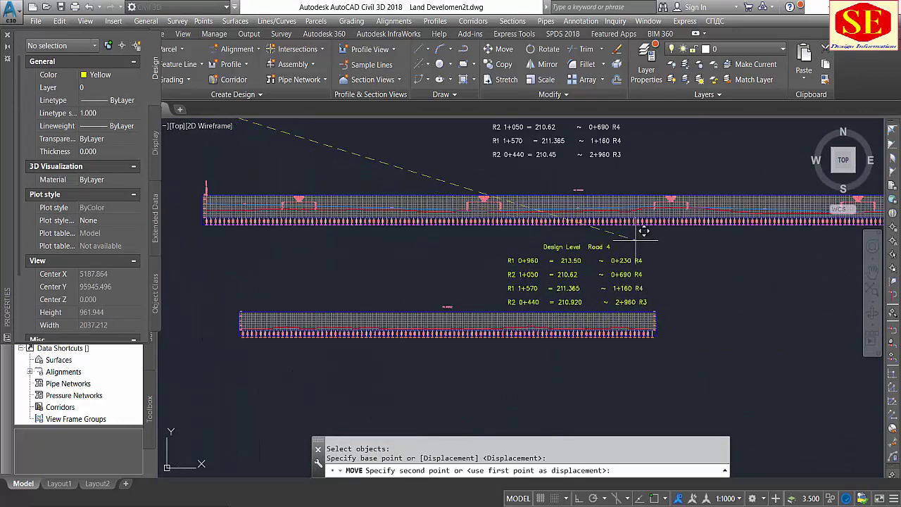
key(Escape)
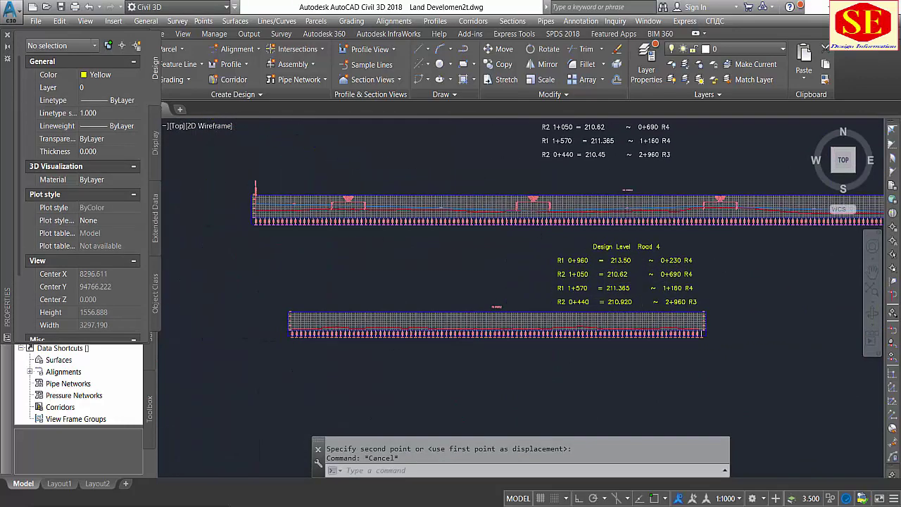
Zoom and pan to frame both profile views with the table between them.
scroll(475, 295, up, 2)
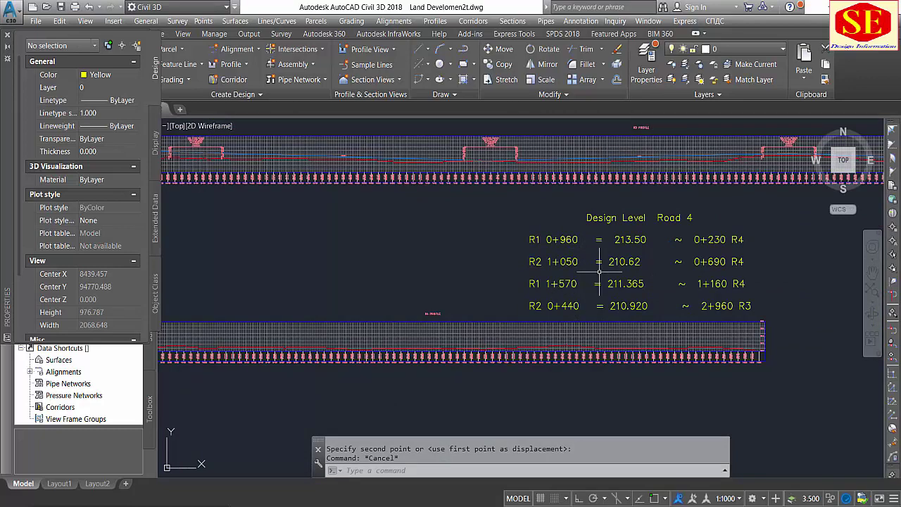
scroll(597, 252, down, 4)
scroll(521, 226, up, 4)
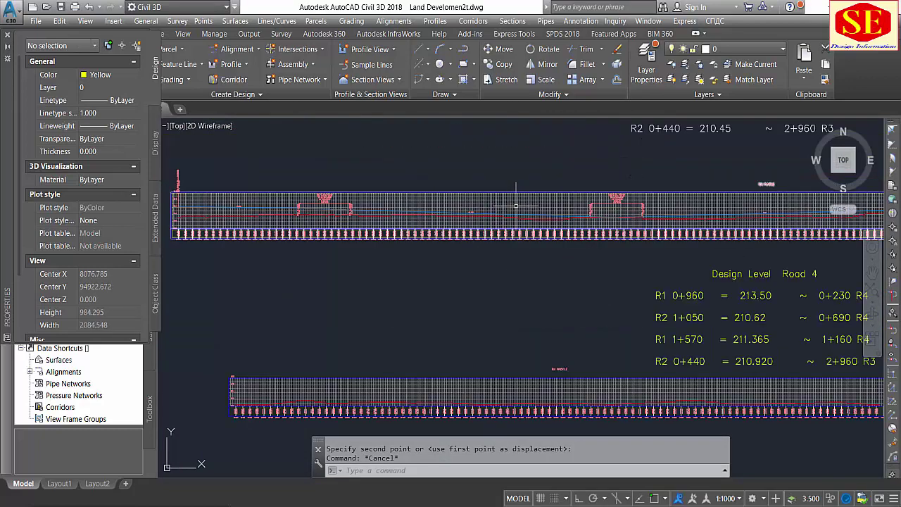
middle_drag(499, 383, 528, 352)
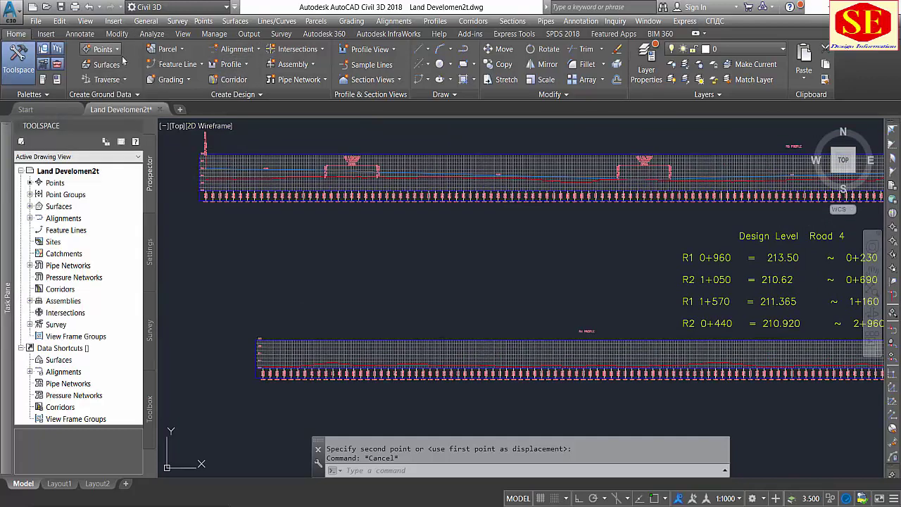
Launch Profile Creation Tools on the lower profile view and create design profile R4 Des for alignment R4.
click(237, 50)
click(237, 51)
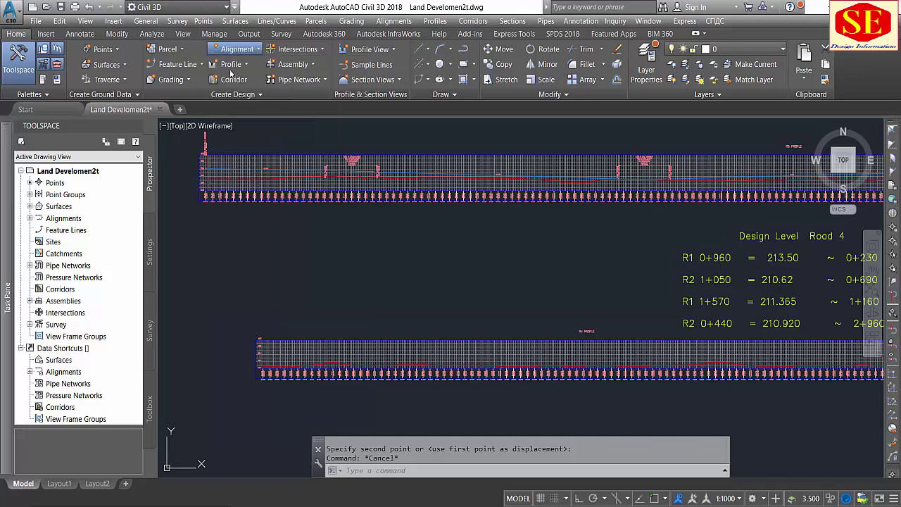
click(231, 64)
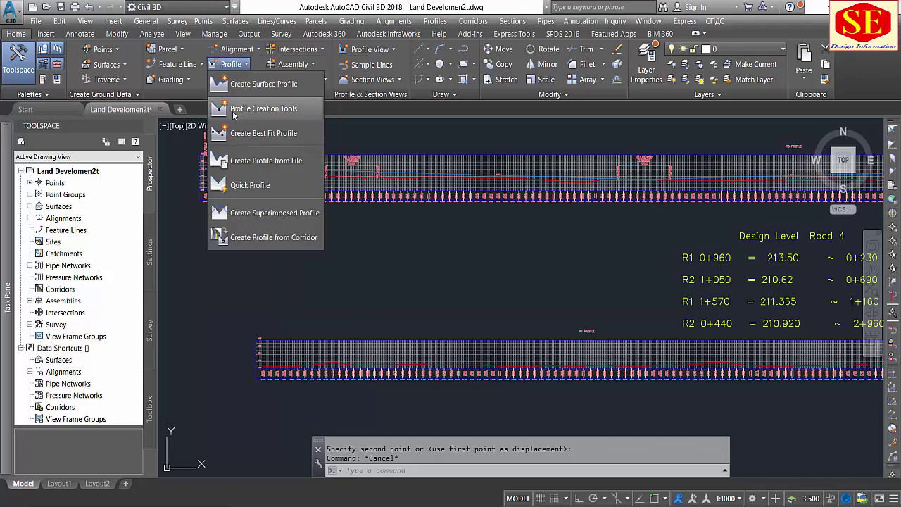
click(233, 109)
click(429, 359)
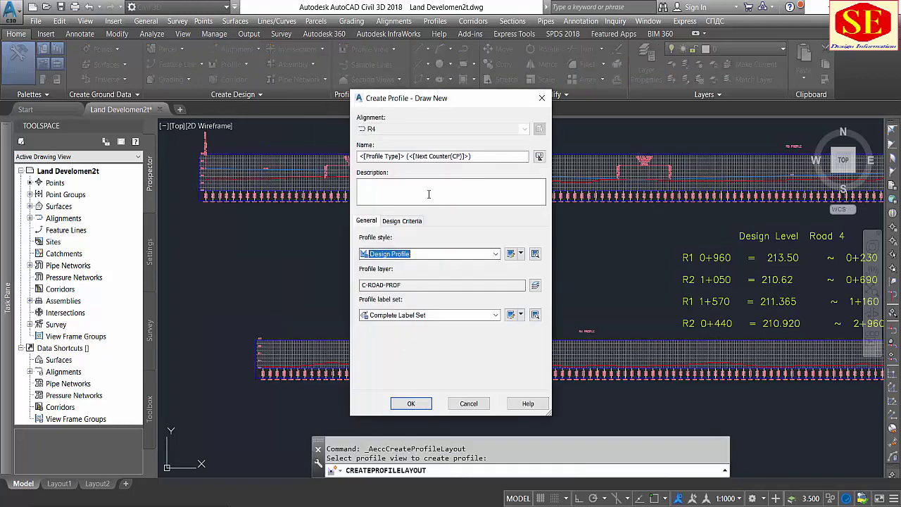
text(R4 Des)
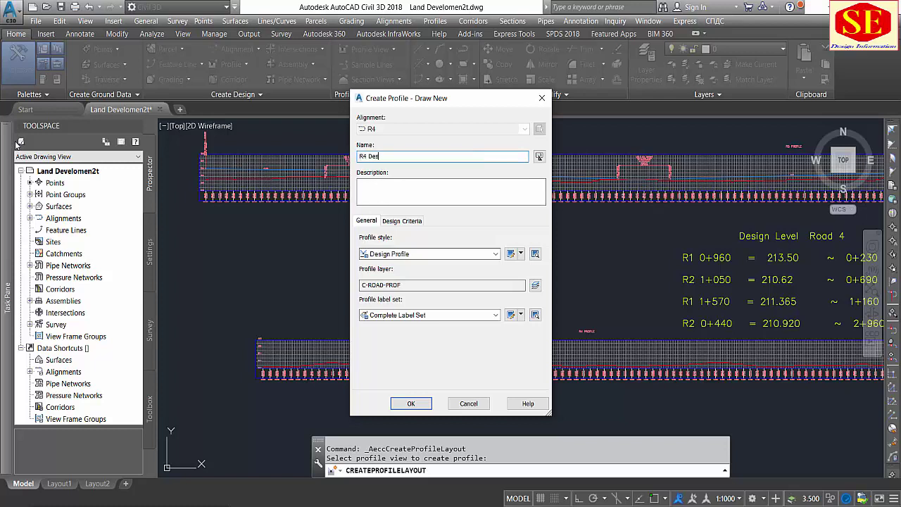
click(411, 403)
Draw tangents with curves, starting the R4 profile at station 0, elevation 213.75.
click(349, 90)
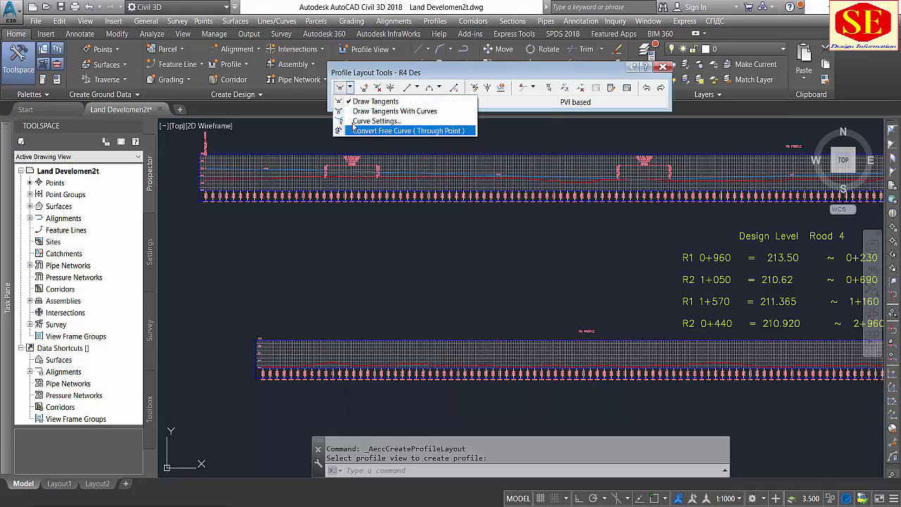
click(373, 110)
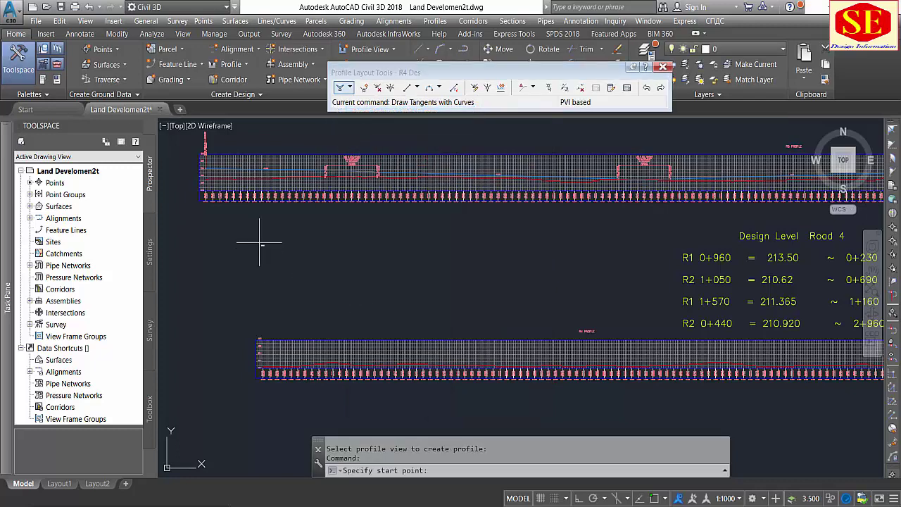
text('pse)
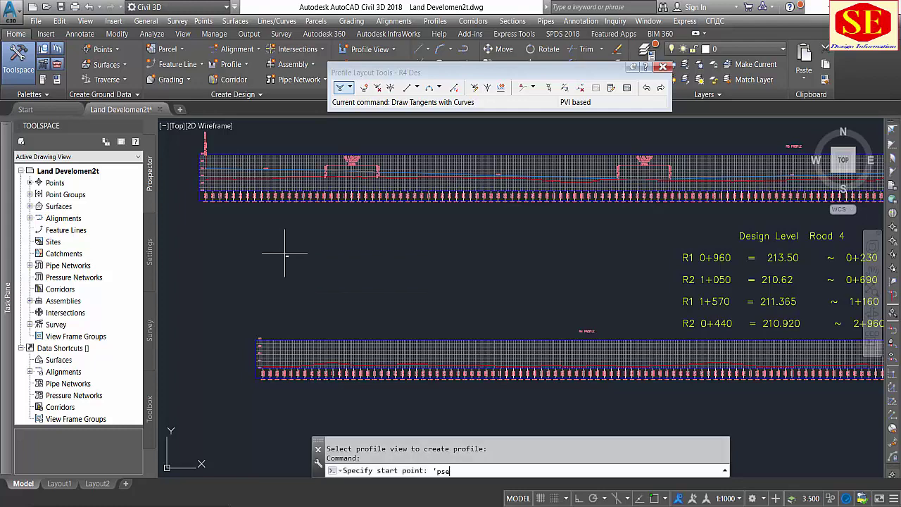
key(Return)
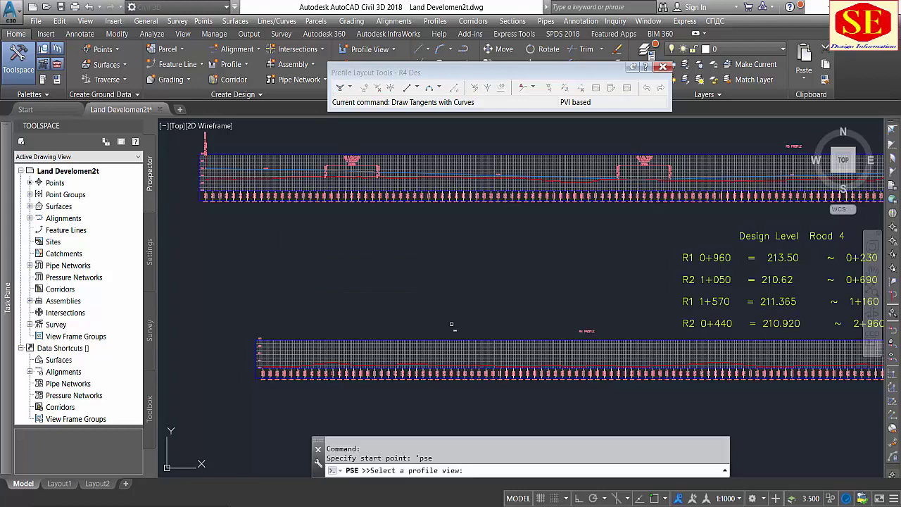
click(404, 345)
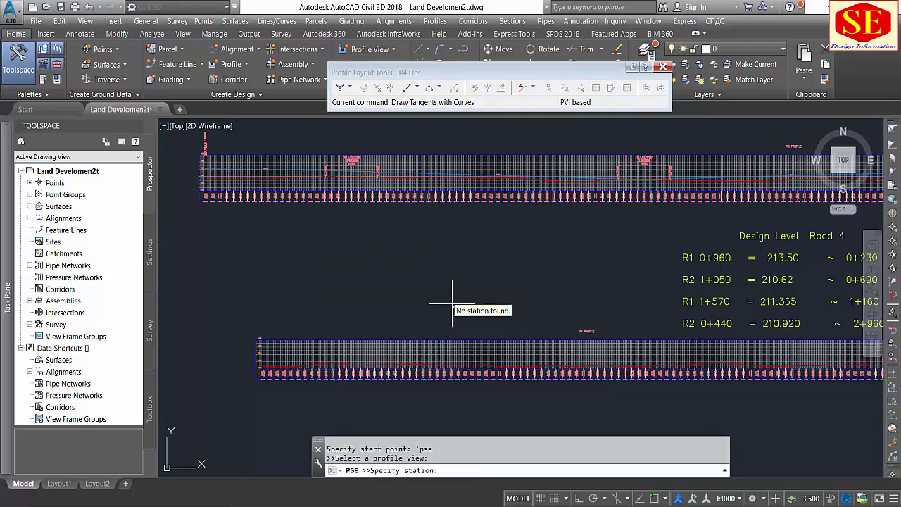
scroll(257, 367, up, 5)
scroll(257, 367, up, 3)
text(0)
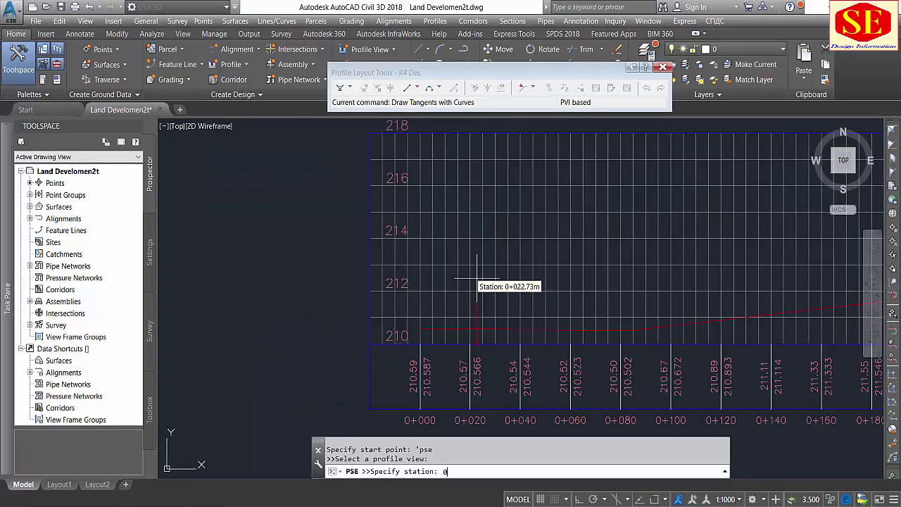
key(Return)
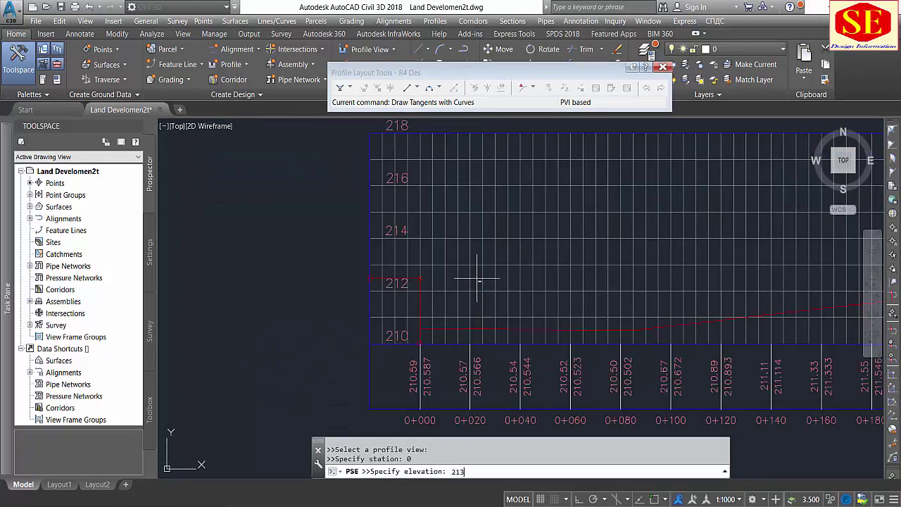
key(Return)
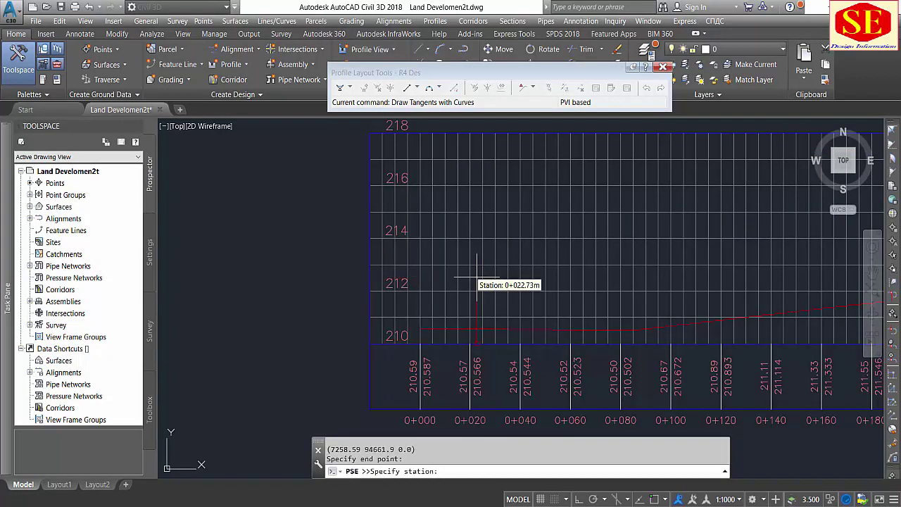
Add the next vertex at station 0+230, elevation 213.5, read from the Design Level table.
scroll(477, 274, down, 5)
scroll(464, 248, up, 2)
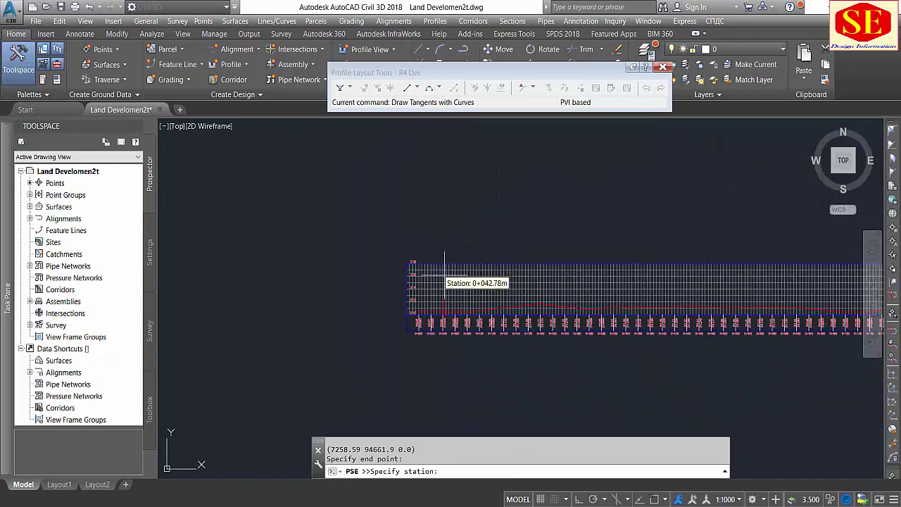
scroll(450, 280, up, 2)
scroll(637, 280, down, 2)
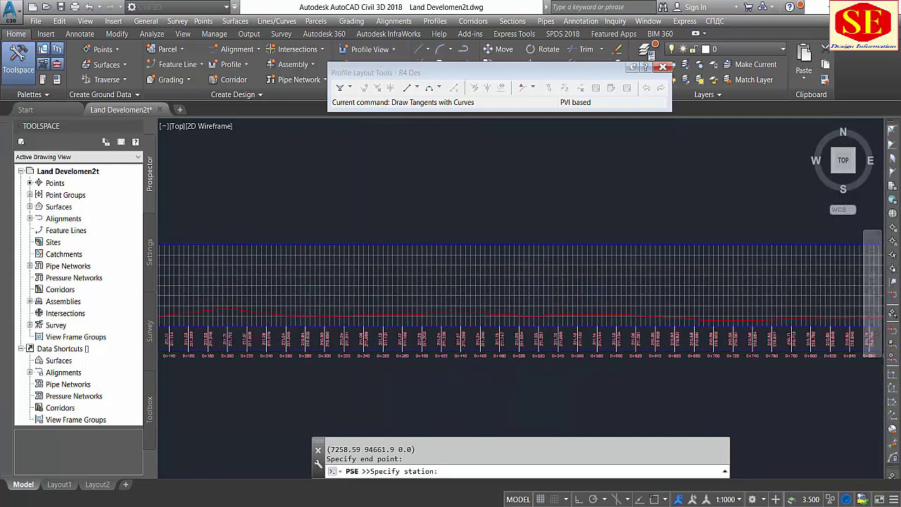
scroll(666, 239, down, 2)
middle_drag(666, 238, 361, 251)
scroll(527, 225, up, 1)
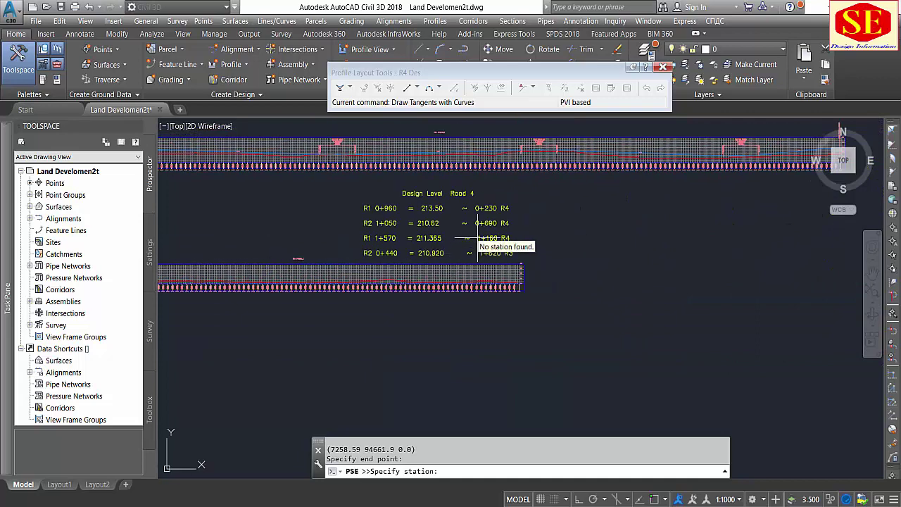
scroll(507, 211, up, 2)
text(230)
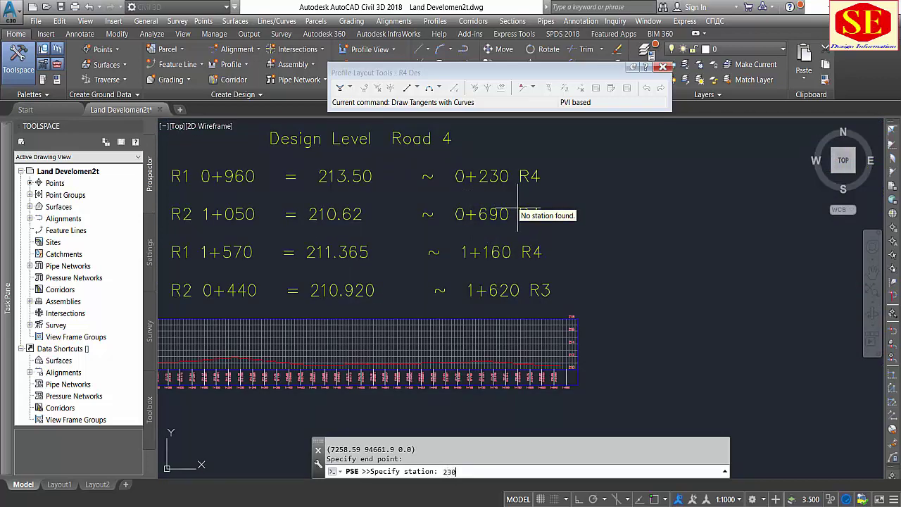
key(Return)
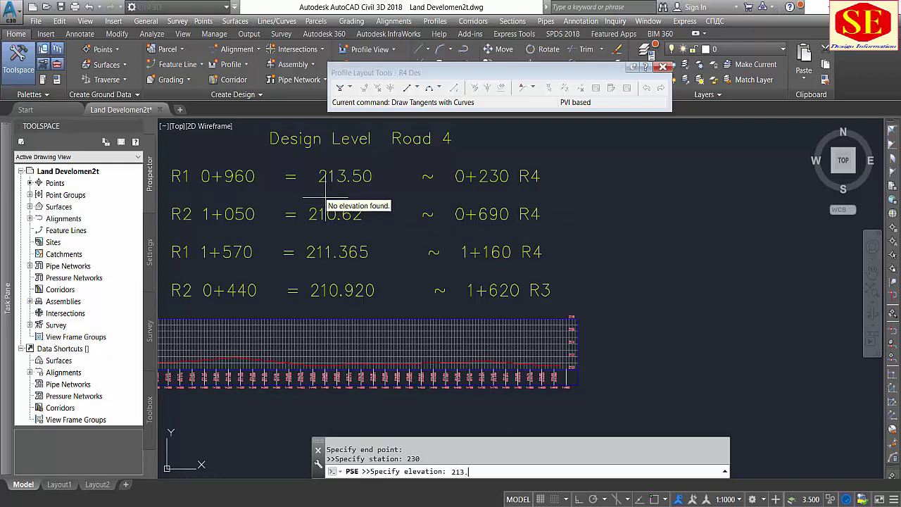
key(Return)
Add vertices at station 0+690 / elevation 210.62 and station 1+160 / elevation 211.365.
scroll(563, 345, down, 3)
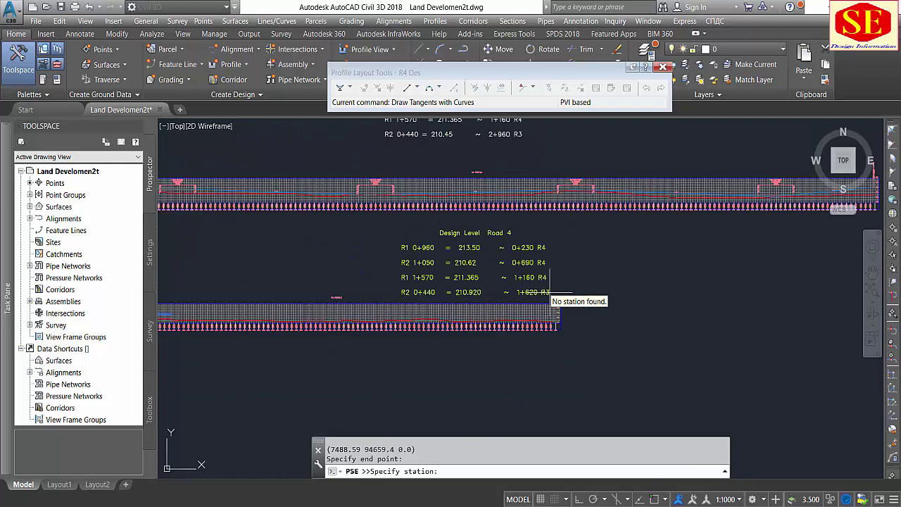
scroll(317, 309, down, 2)
scroll(331, 309, up, 5)
scroll(394, 305, down, 2)
scroll(528, 288, up, 2)
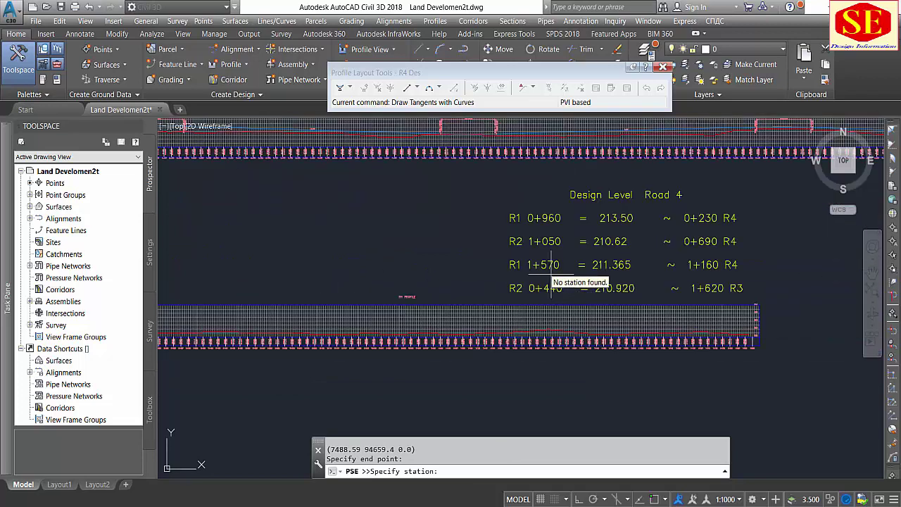
scroll(633, 267, up, 2)
scroll(711, 252, up, 1)
text(690)
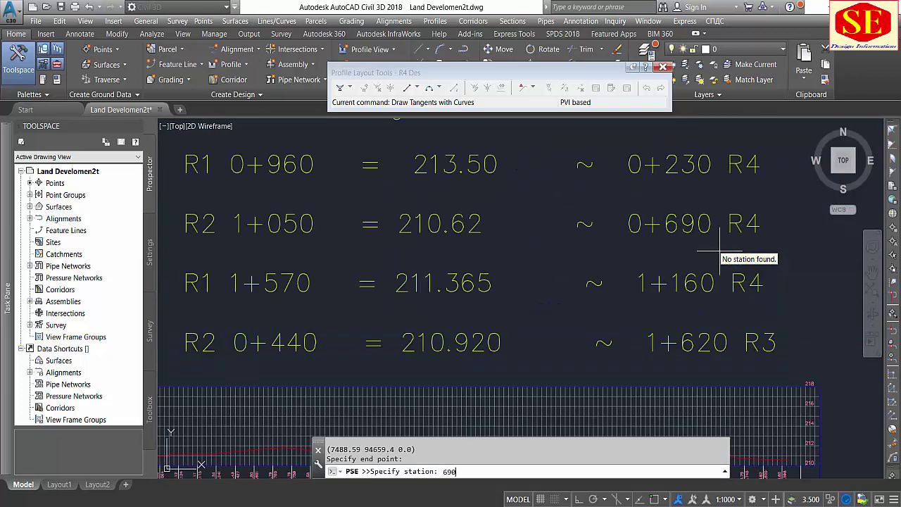
key(Return)
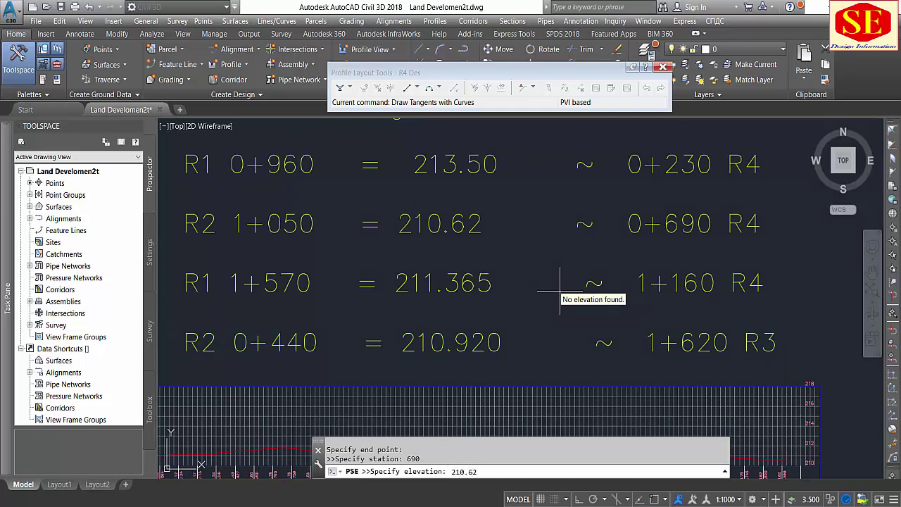
key(Return)
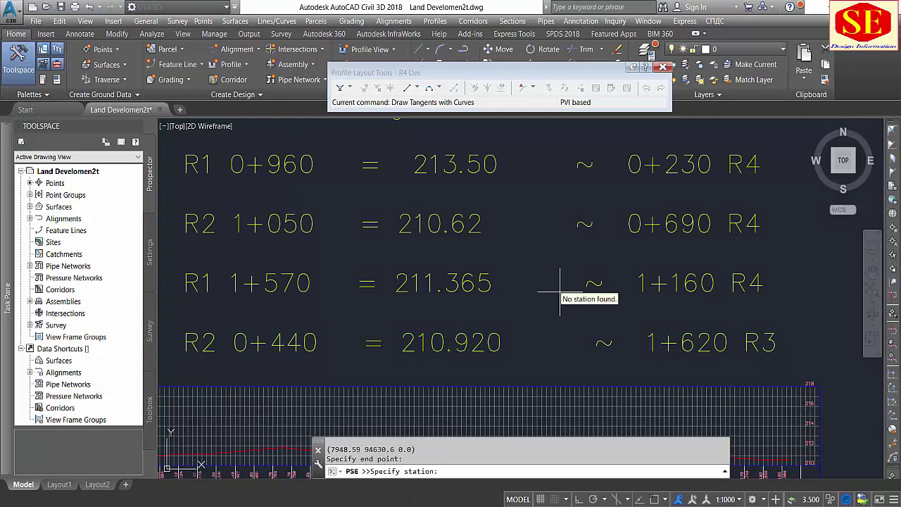
scroll(557, 290, down, 3)
scroll(465, 288, up, 5)
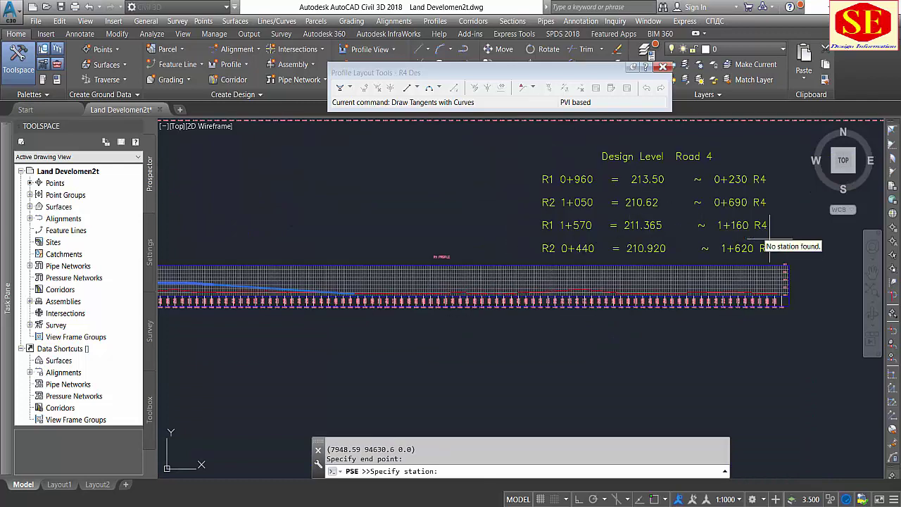
text(1160)
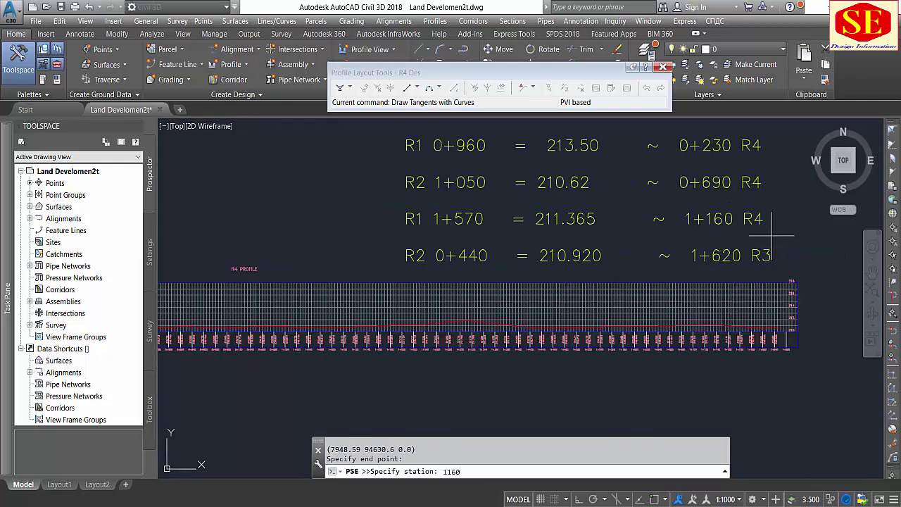
key(Return)
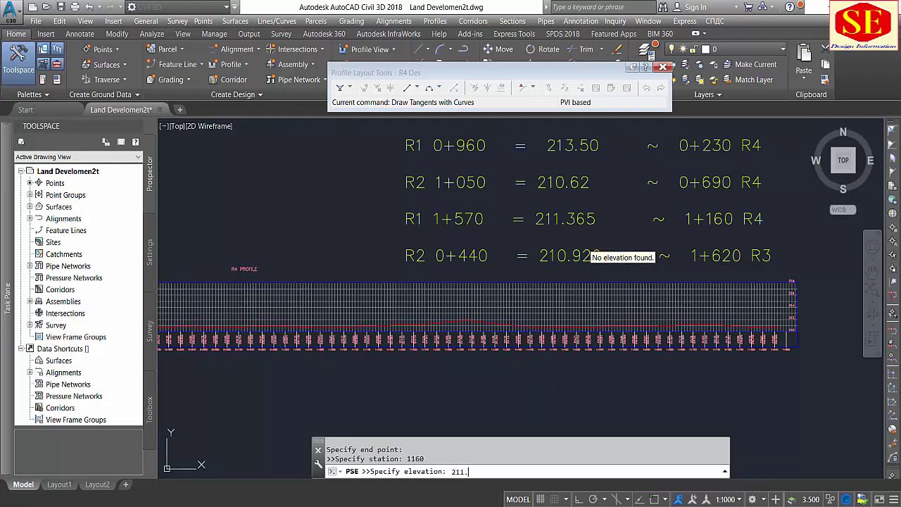
key(Return)
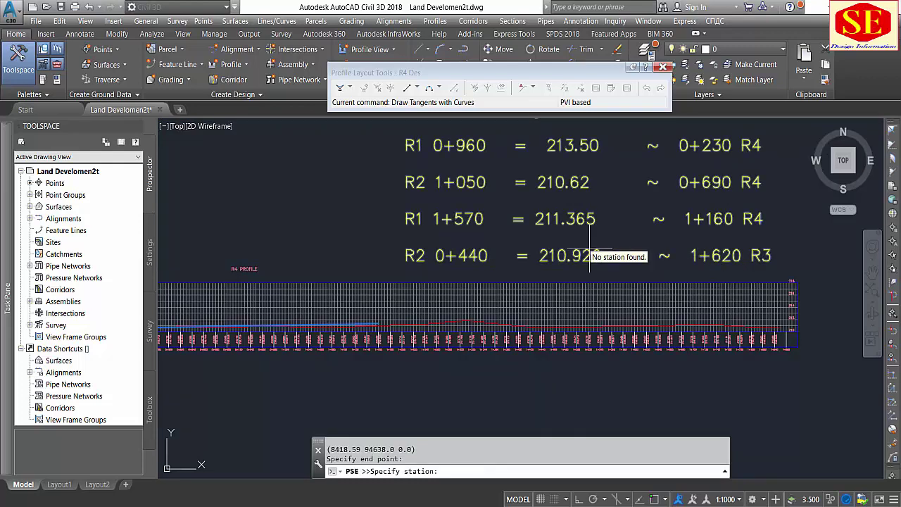
Add the vertex at station 1+620, elevation 210.92.
middle_drag(740, 256, 588, 260)
scroll(592, 261, up, 2)
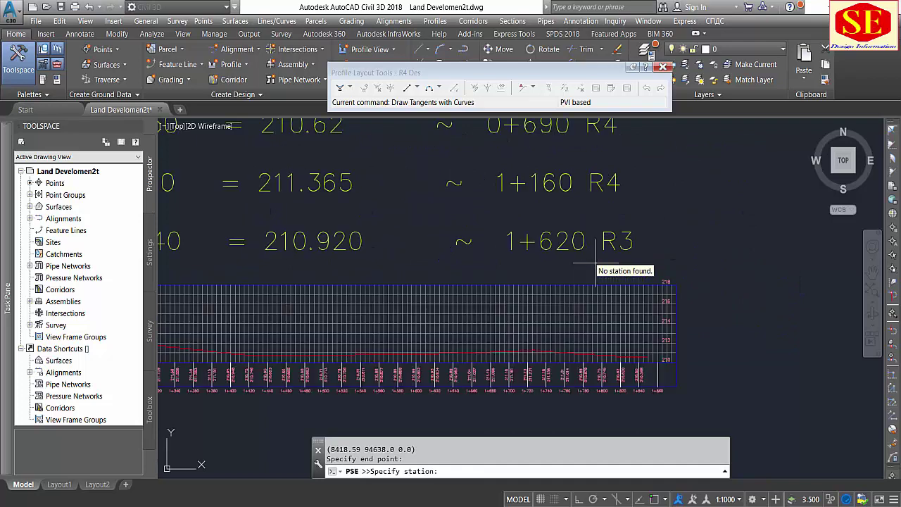
text(1620)
key(Return)
text(210.92)
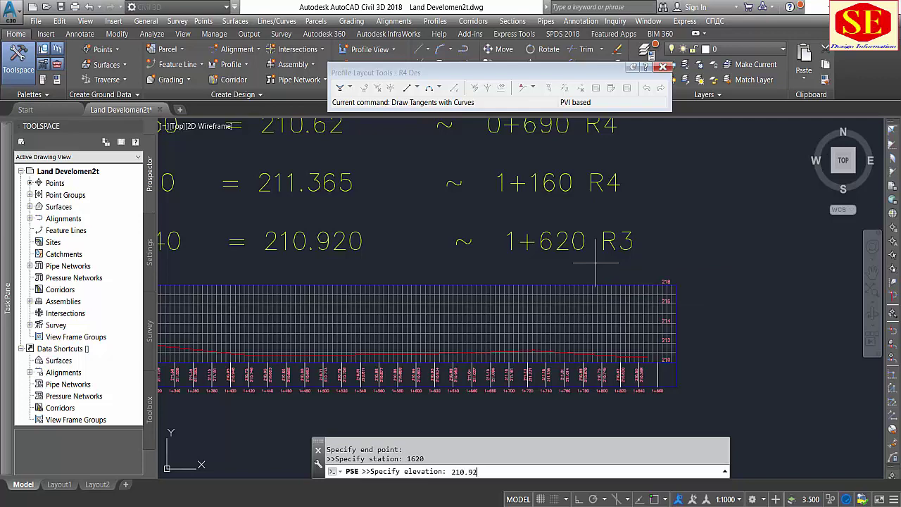
key(Return)
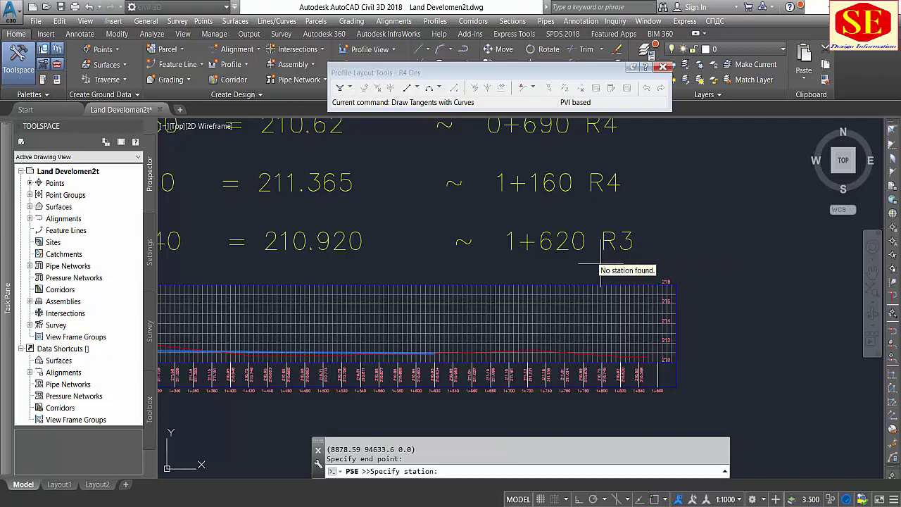
Adjust object snaps with 'OS, end the profile at the last station at elevation 213.75, and finish.
scroll(463, 327, up, 3)
scroll(486, 317, down, 3)
scroll(521, 308, down, 2)
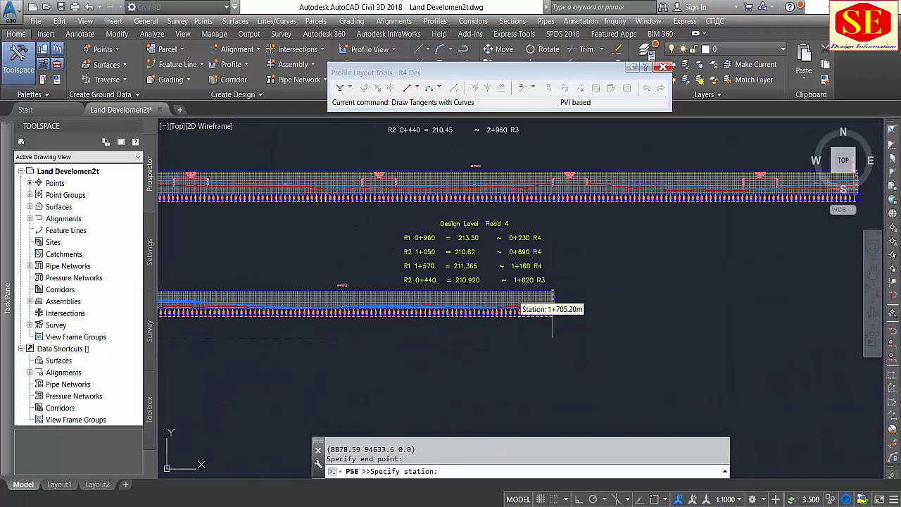
scroll(550, 310, up, 3)
scroll(545, 296, up, 3)
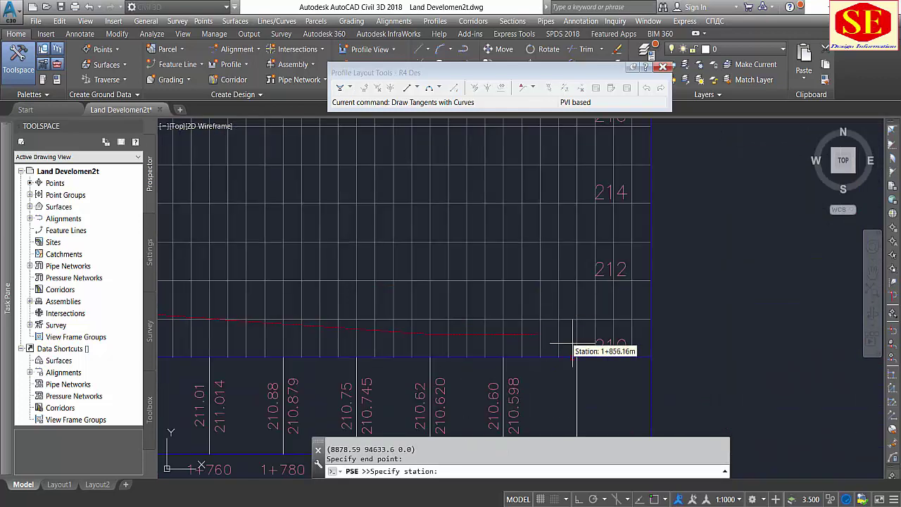
text('os)
key(Return)
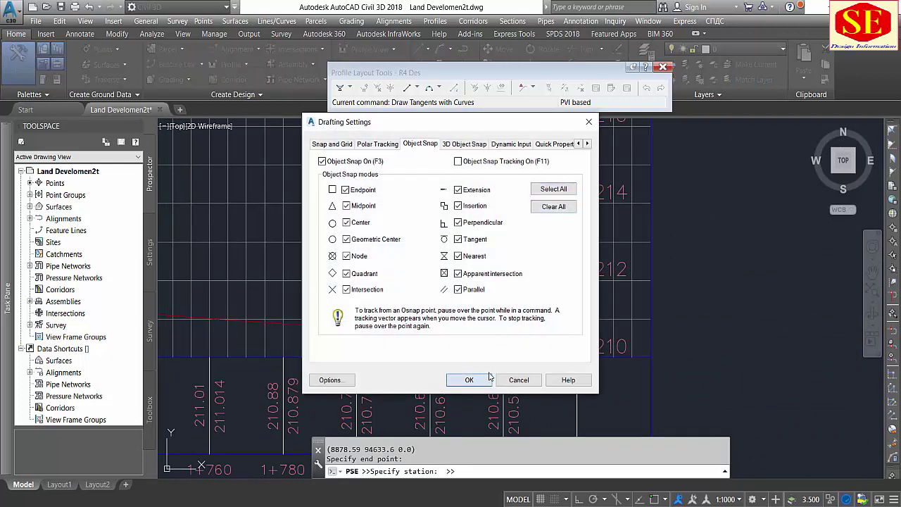
click(489, 377)
scroll(525, 339, up, 2)
click(534, 315)
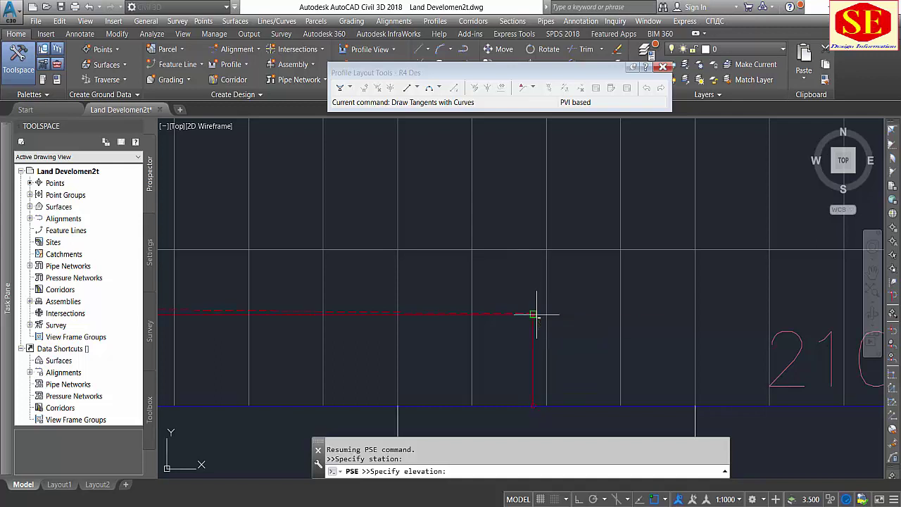
scroll(533, 315, down, 2)
text(213.75)
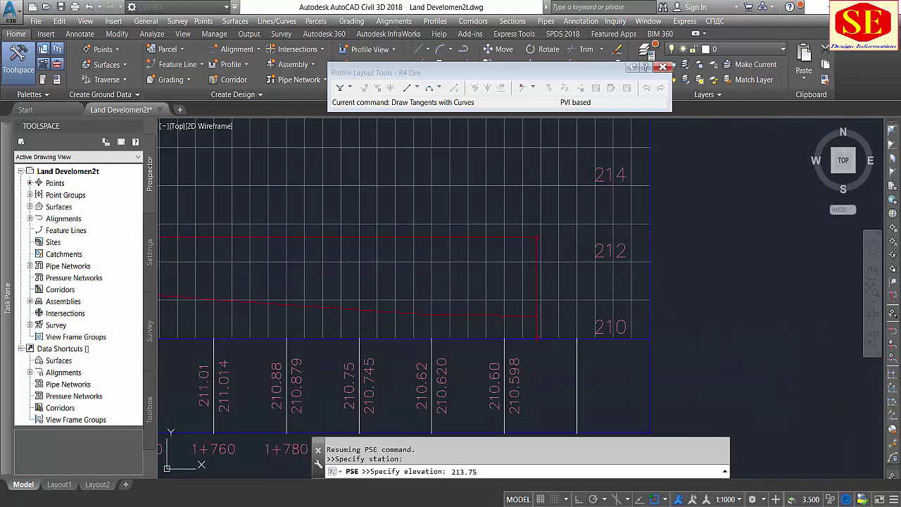
key(Return)
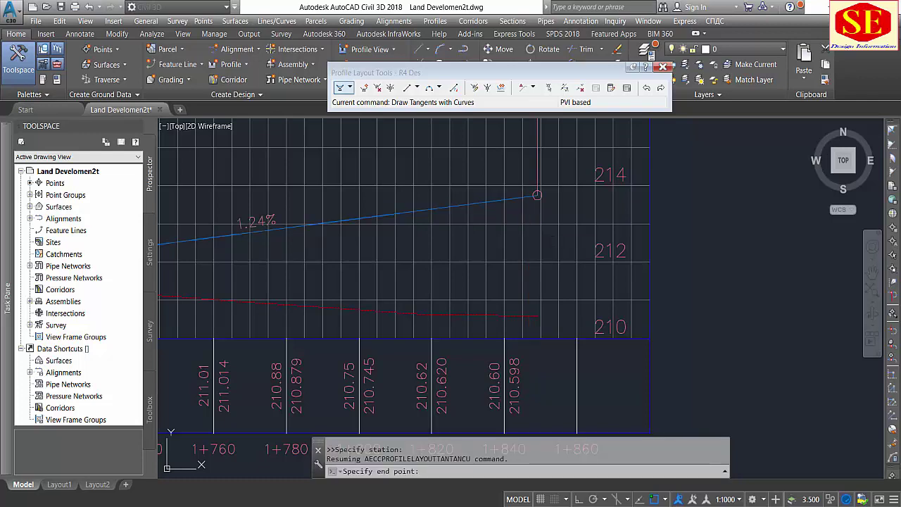
key(Return)
scroll(542, 255, down, 3)
scroll(438, 281, down, 1)
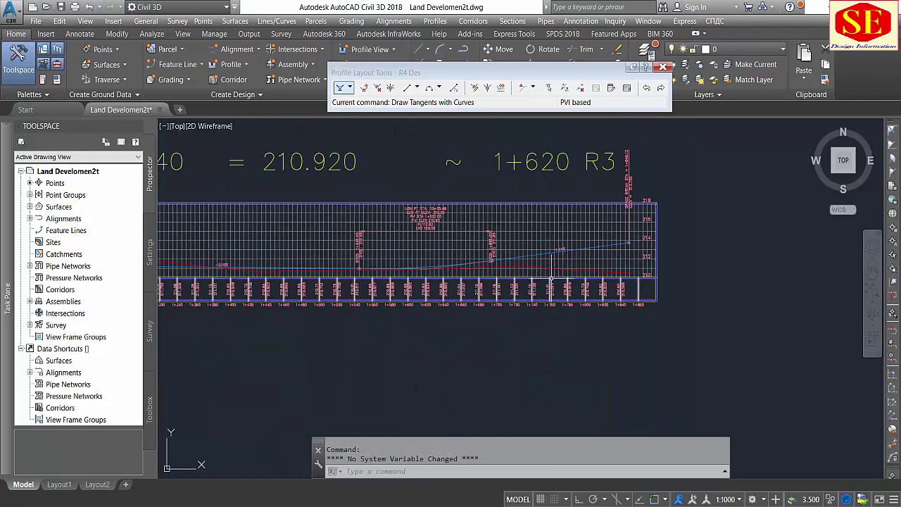
mouse_move(438, 280)
middle_down()
mouse_move(619, 303)
mouse_move(658, 328)
middle_up()
scroll(598, 310, down, 1)
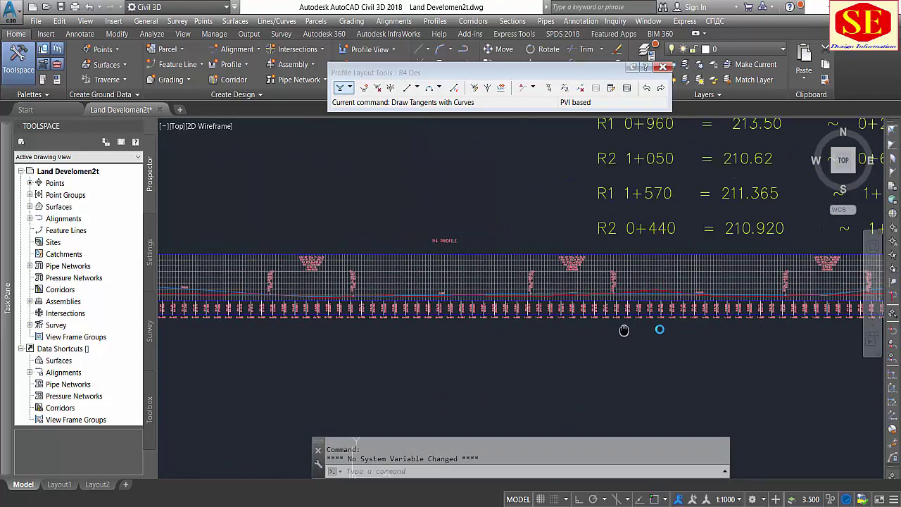
scroll(412, 336, down, 1)
mouse_move(413, 336)
middle_down()
mouse_move(282, 285)
mouse_move(620, 319)
middle_up()
scroll(282, 285, down, 1)
scroll(282, 261, down, 2)
scroll(315, 259, up, 3)
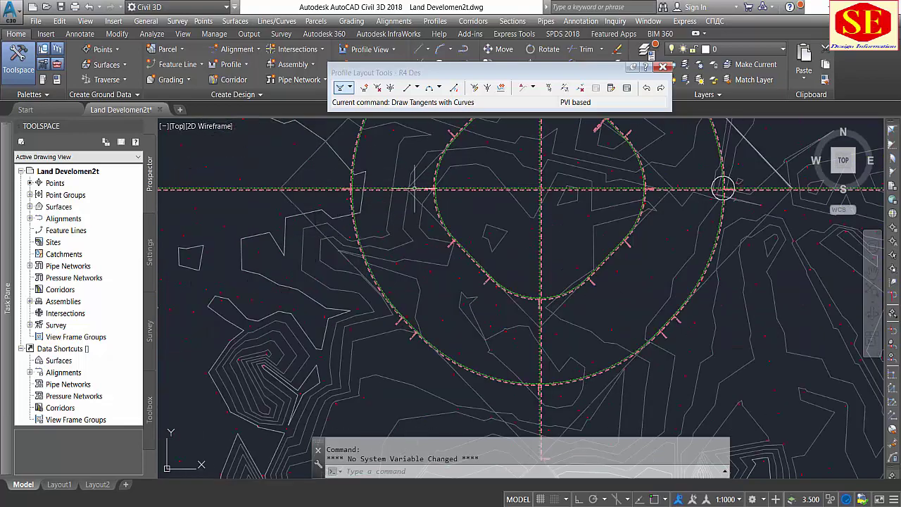
scroll(376, 243, down, 3)
middle_drag(649, 256, 488, 335)
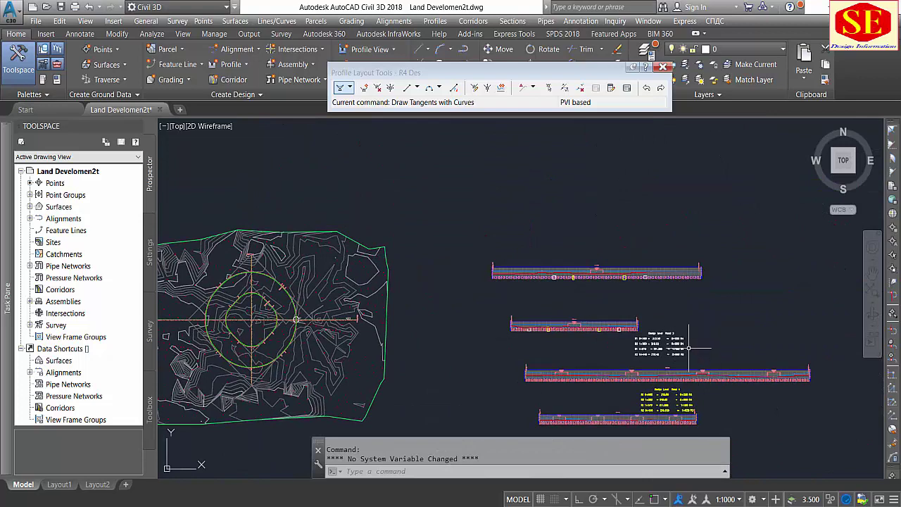
scroll(688, 348, up, 2)
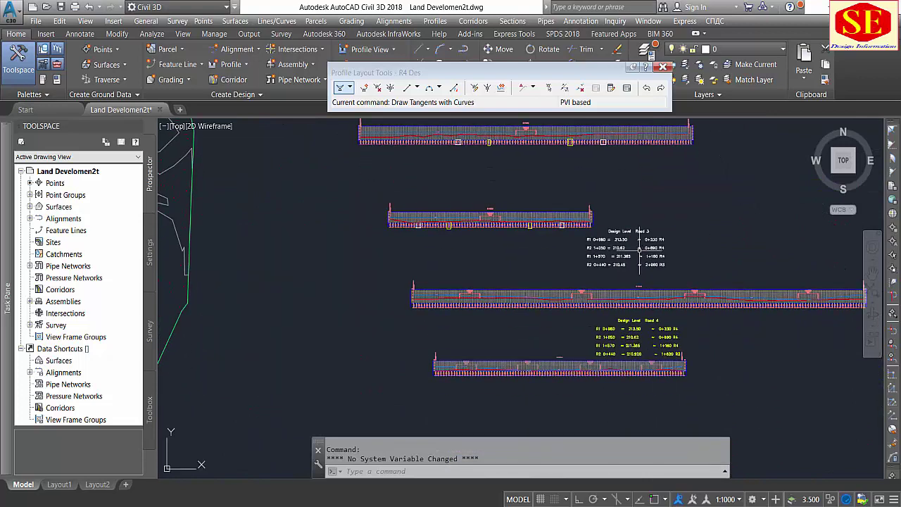
scroll(647, 247, down, 4)
scroll(295, 241, up, 1)
scroll(483, 251, up, 1)
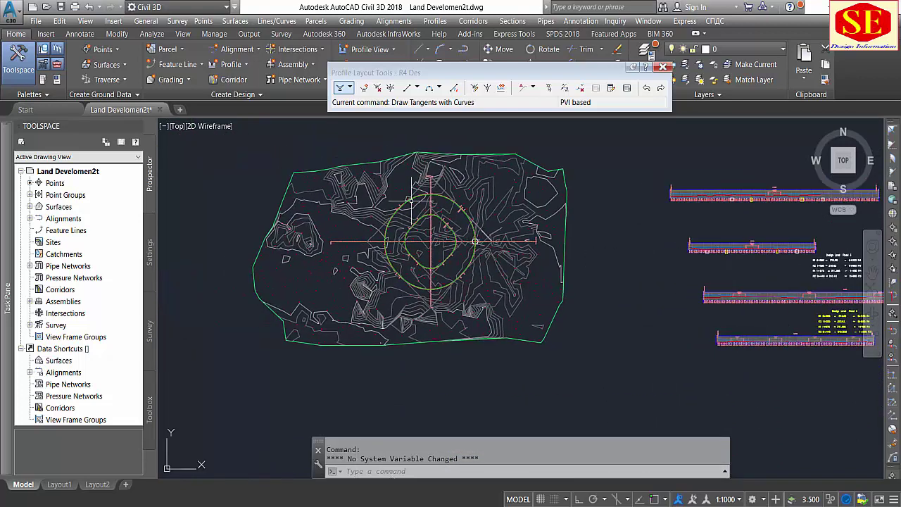
scroll(426, 192, up, 1)
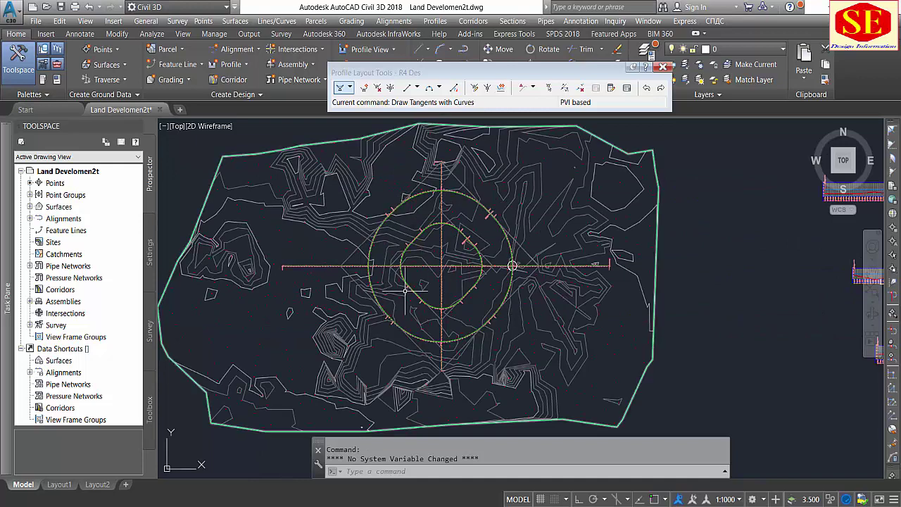
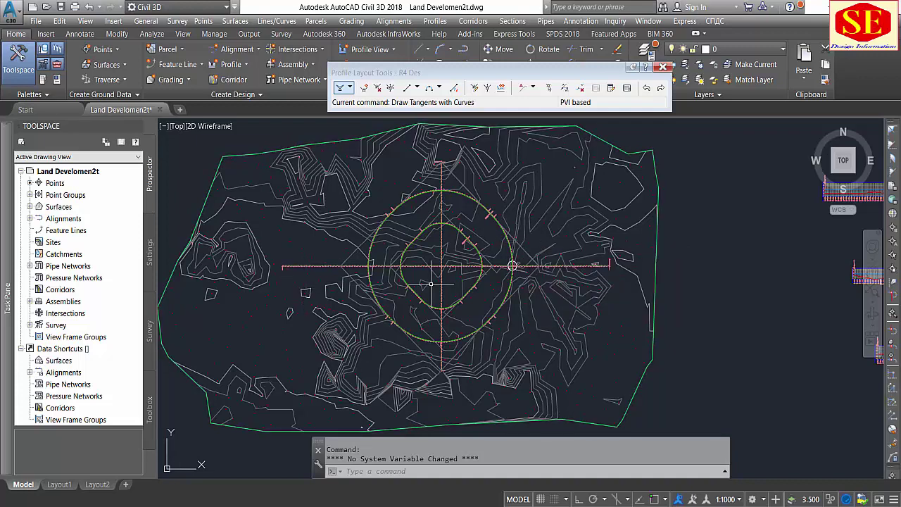
Create a new assembly named R1 and place its baseline in the drawing.
scroll(431, 279, up, 6)
scroll(451, 282, down, 6)
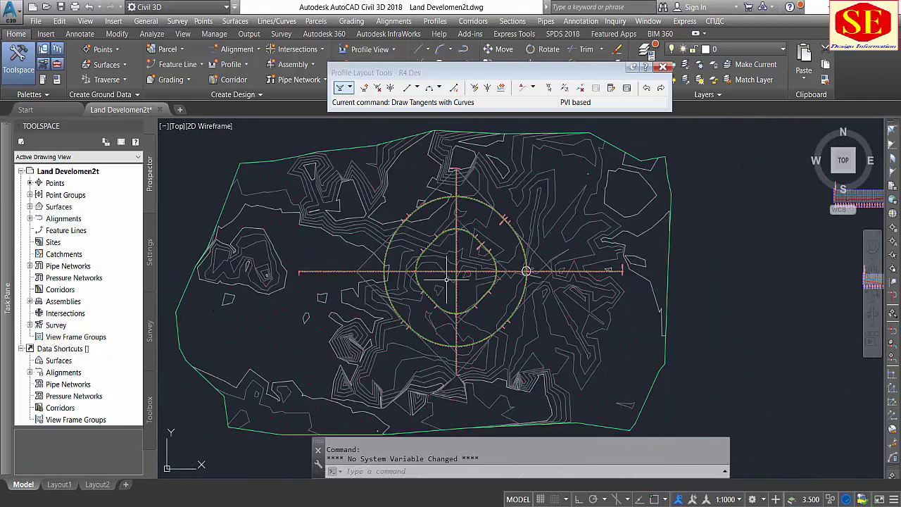
scroll(527, 247, down, 3)
scroll(526, 247, down, 2)
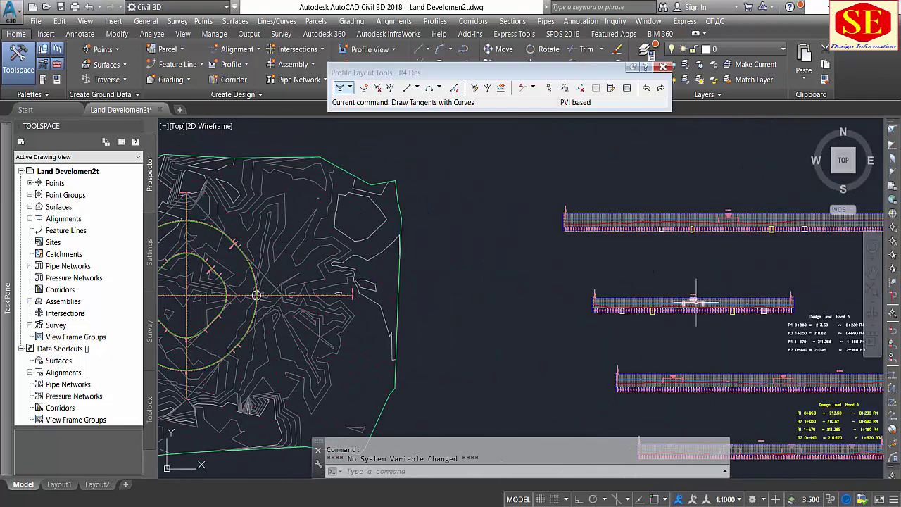
scroll(631, 266, up, 5)
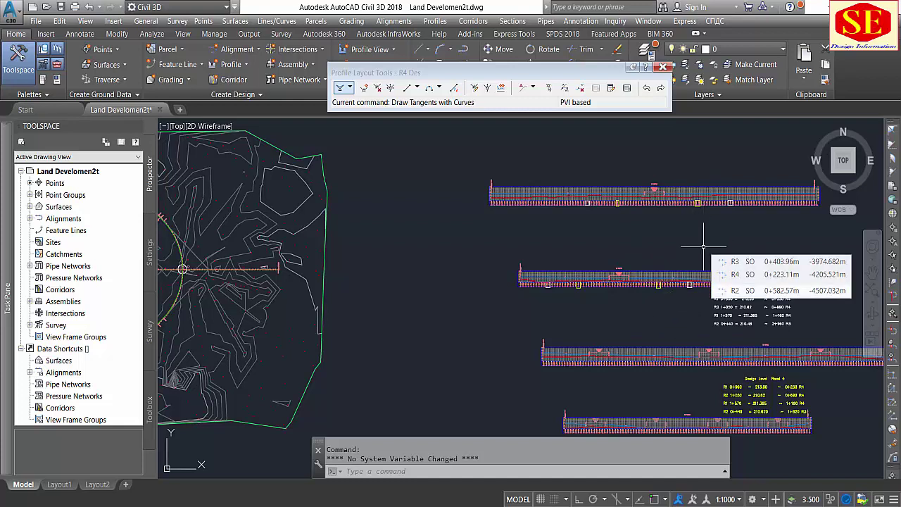
middle_drag(364, 290, 674, 308)
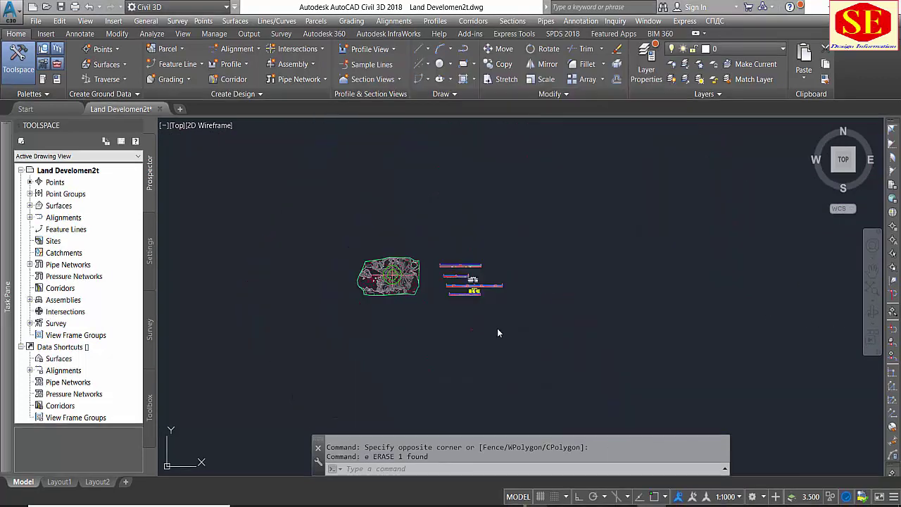
scroll(482, 280, up, 4)
scroll(476, 227, up, 2)
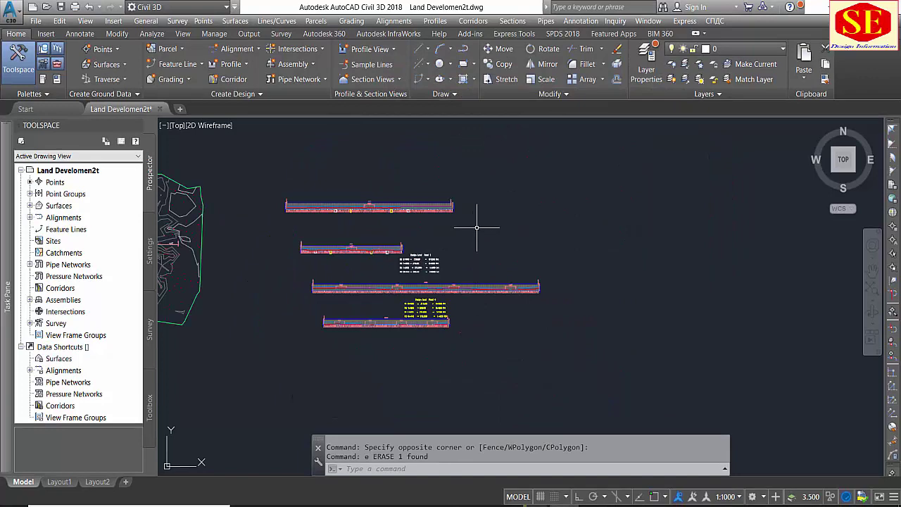
click(313, 65)
click(314, 84)
text(R1)
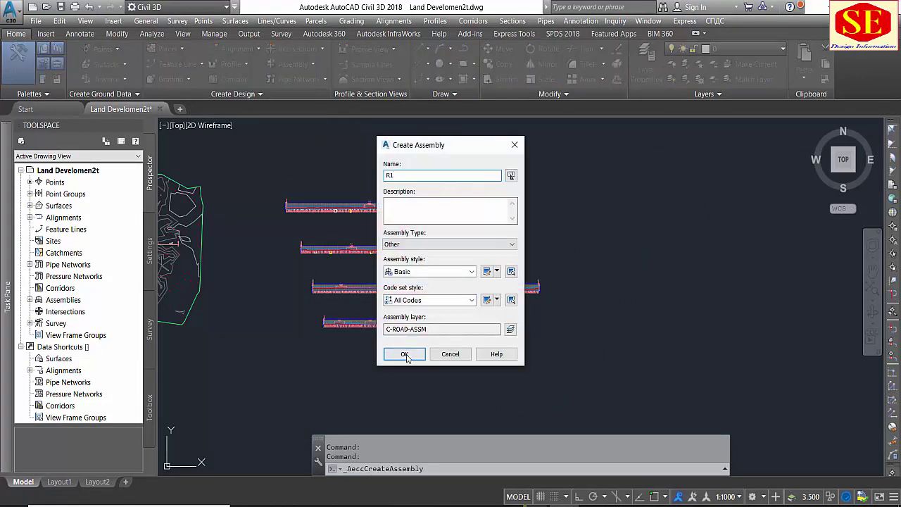
click(404, 354)
click(620, 199)
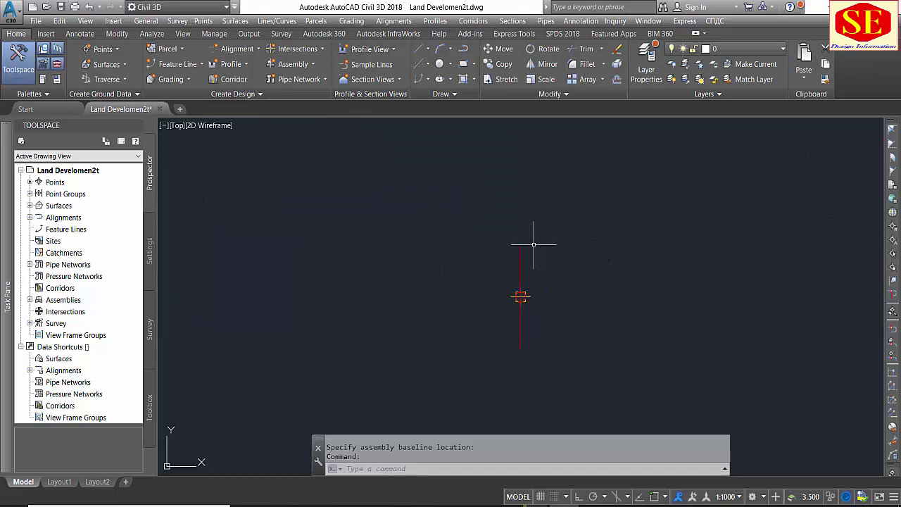
click(521, 250)
Attach a right lane with width 10, pave depths 0.05 and 0.075, base 0.35.
click(431, 49)
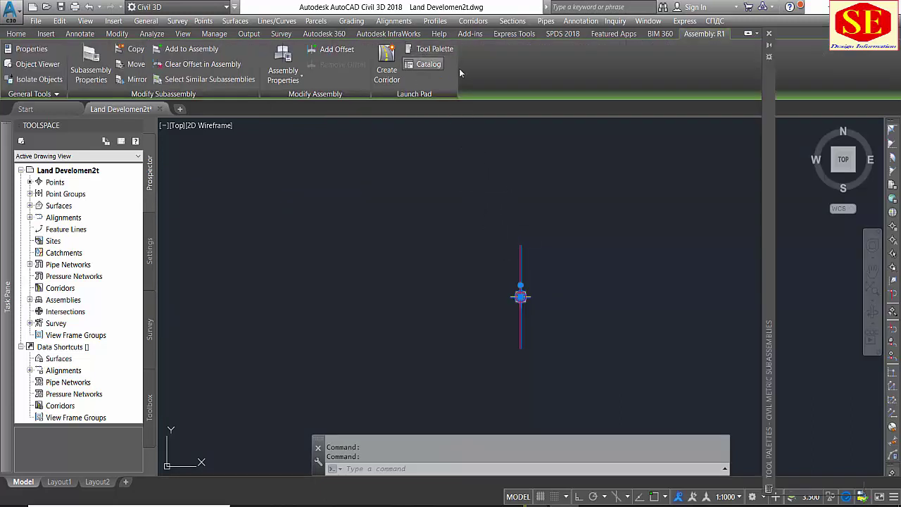
click(871, 116)
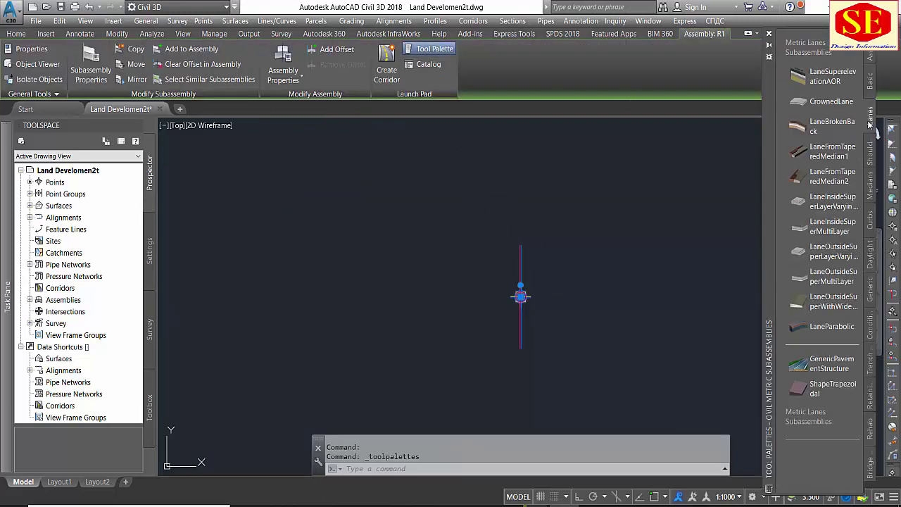
click(831, 76)
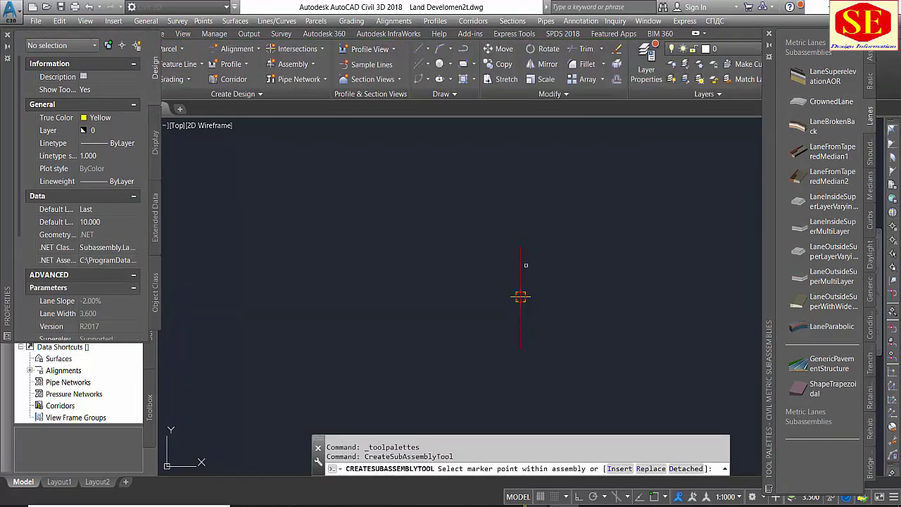
scroll(514, 306, up, 3)
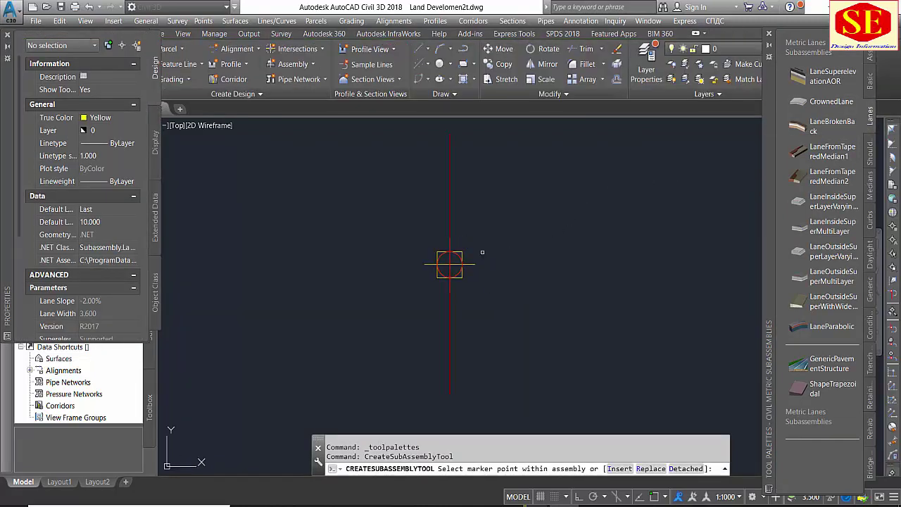
scroll(128, 244, down, 4)
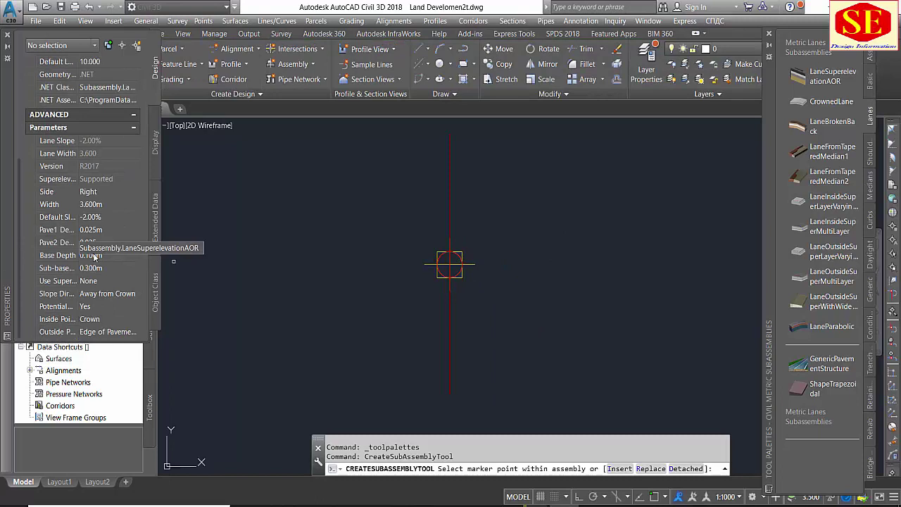
click(104, 208)
text(10)
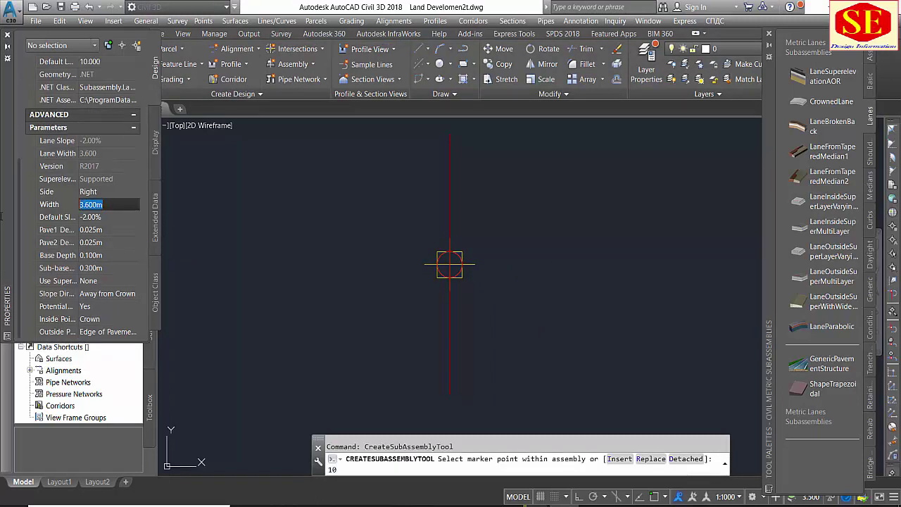
click(100, 231)
text(0.05)
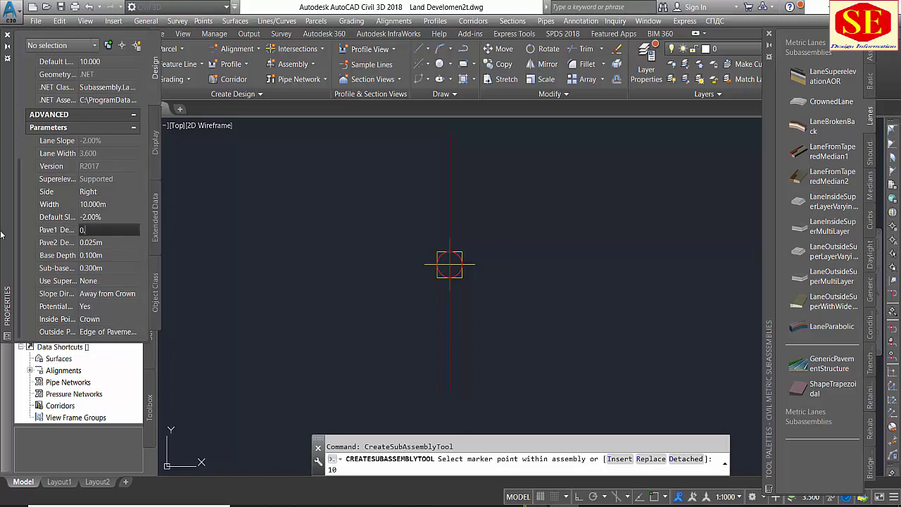
click(115, 243)
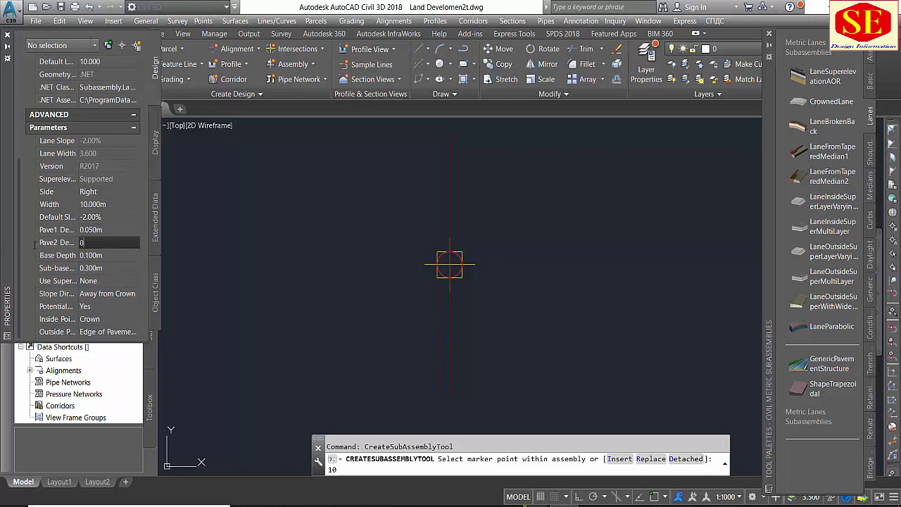
click(111, 256)
text(0.35)
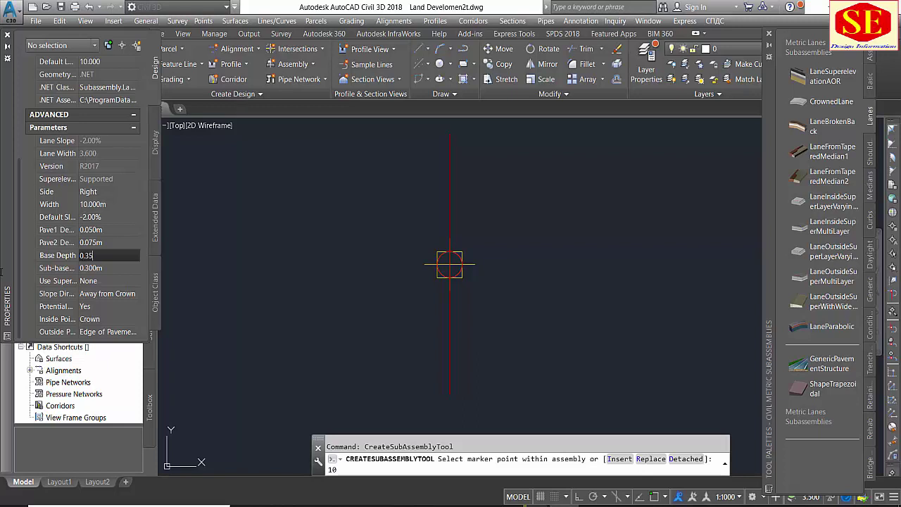
click(471, 265)
Attach a matching 10 m lane on the left side of the assembly.
scroll(471, 266, up, 4)
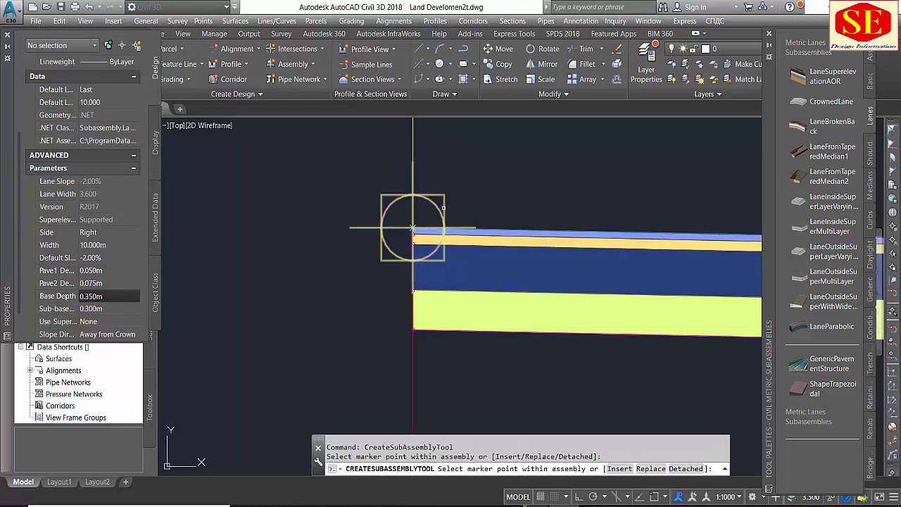
scroll(435, 207, down, 3)
click(97, 236)
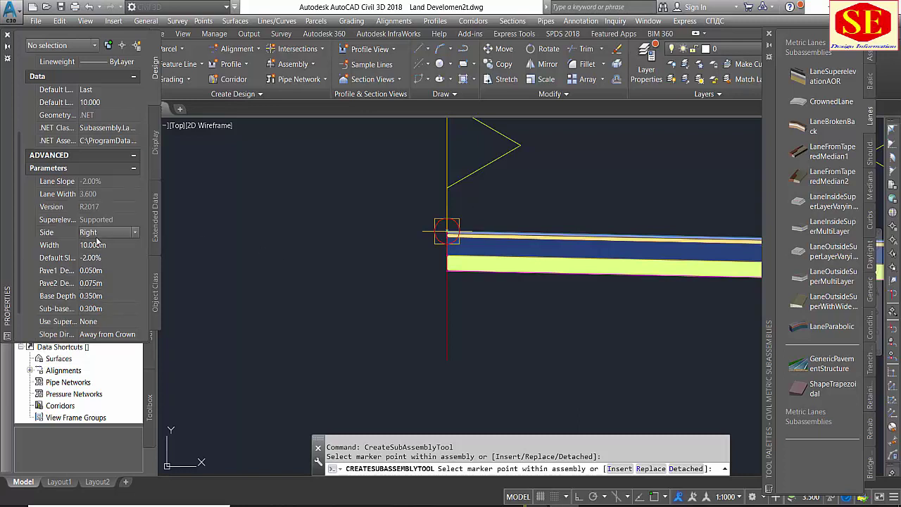
click(95, 242)
click(447, 231)
scroll(447, 233, down, 3)
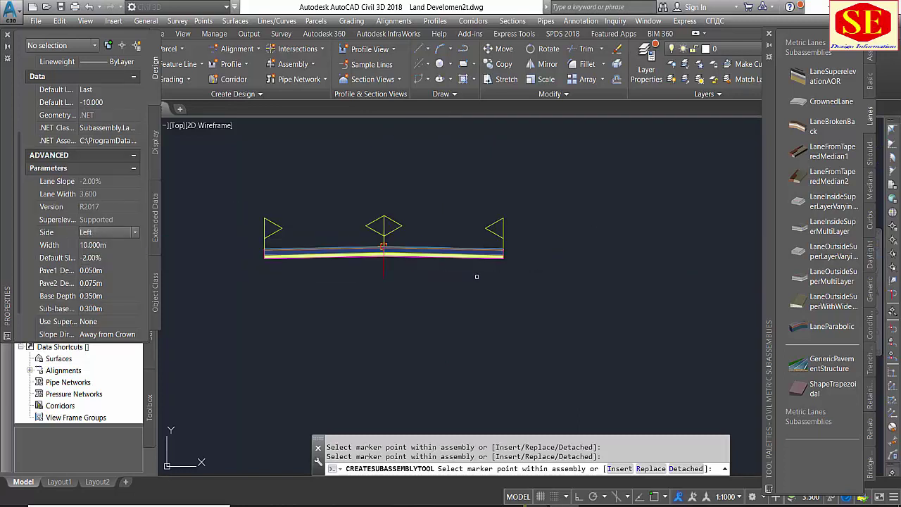
key(Escape)
Add side slope with cut ditch subassemblies at the outer lane edges.
click(870, 79)
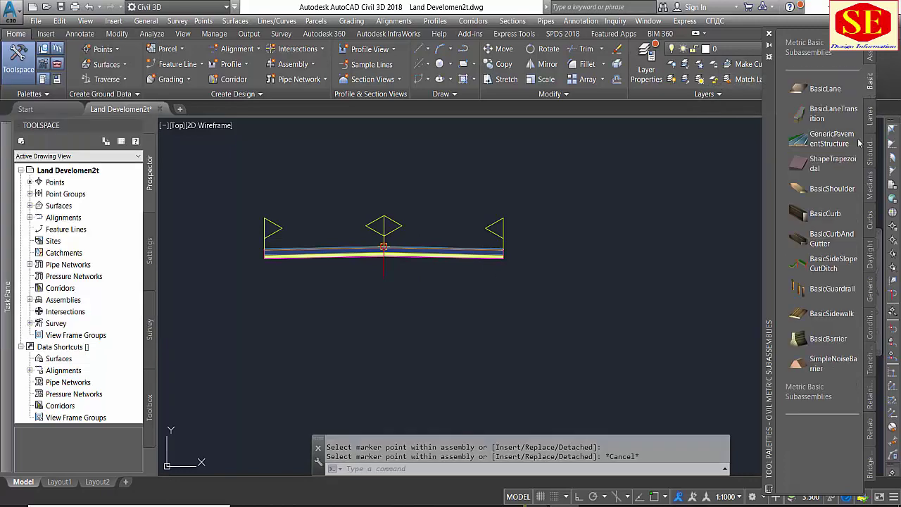
click(831, 263)
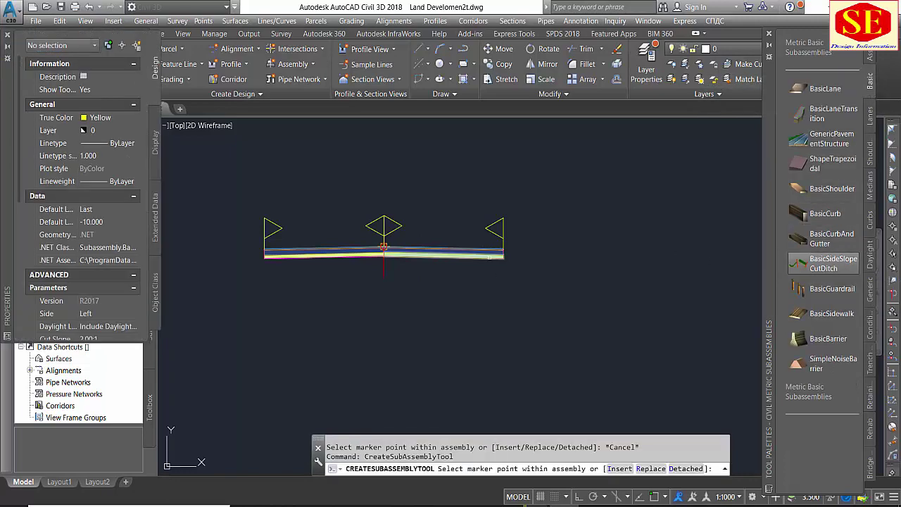
scroll(507, 244, up, 4)
scroll(477, 270, up, 3)
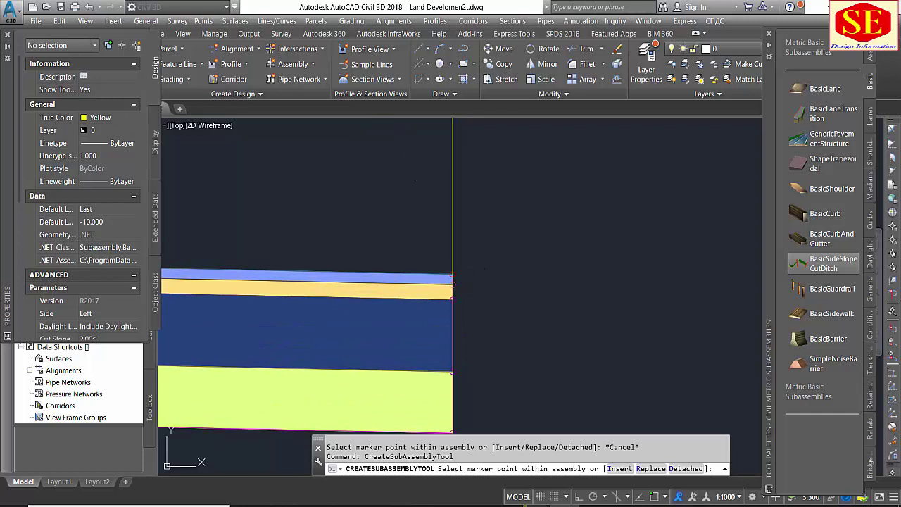
scroll(451, 278, down, 2)
scroll(443, 261, down, 4)
scroll(288, 260, up, 4)
scroll(278, 265, up, 2)
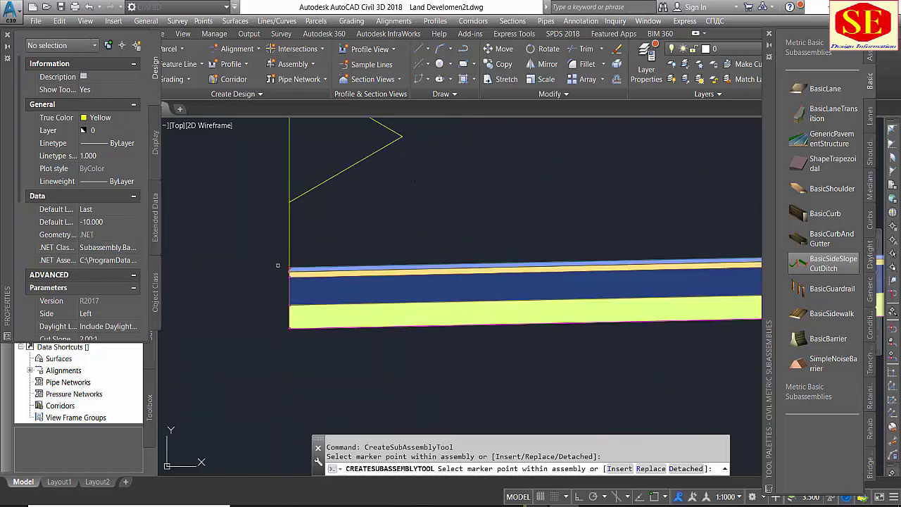
click(287, 265)
scroll(279, 262, up, 3)
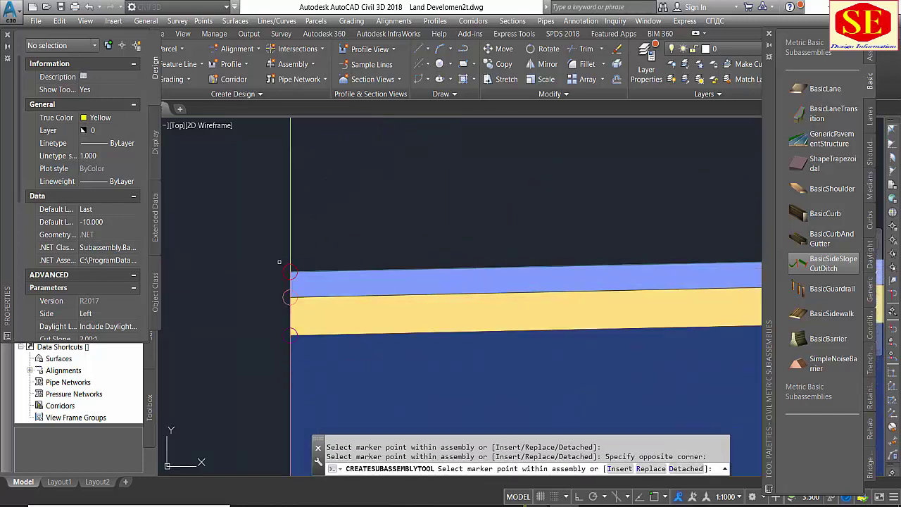
scroll(290, 273, down, 3)
key(Escape)
scroll(257, 171, down, 3)
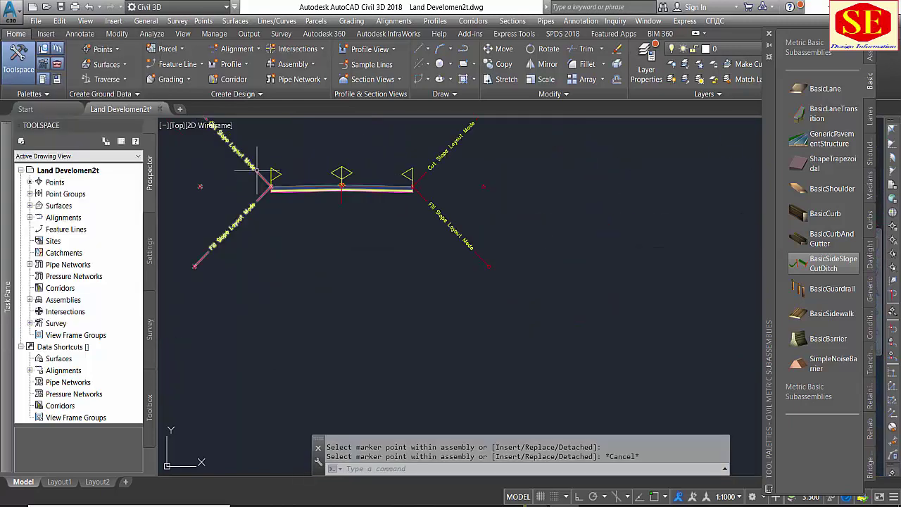
Set fill slope and foreslope of both side slopes to 2.00:1.
click(248, 162)
click(428, 141)
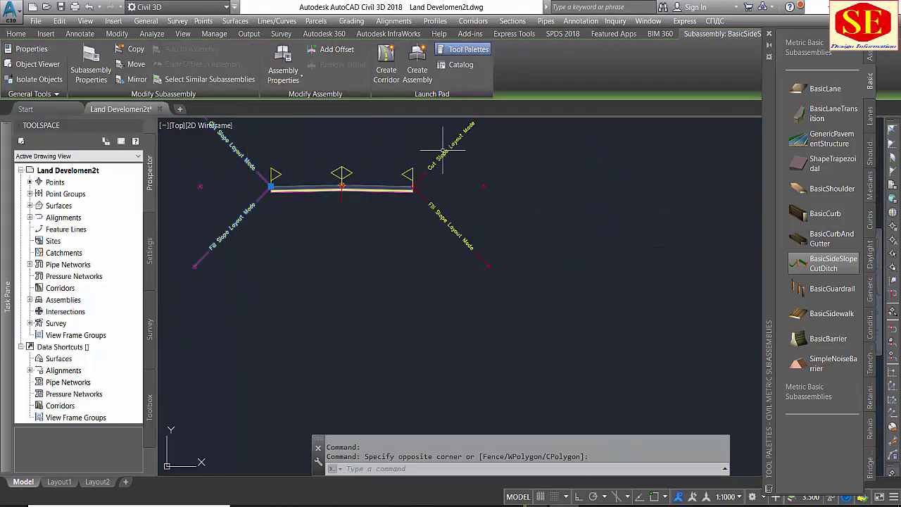
click(192, 154)
key(ctrl+1)
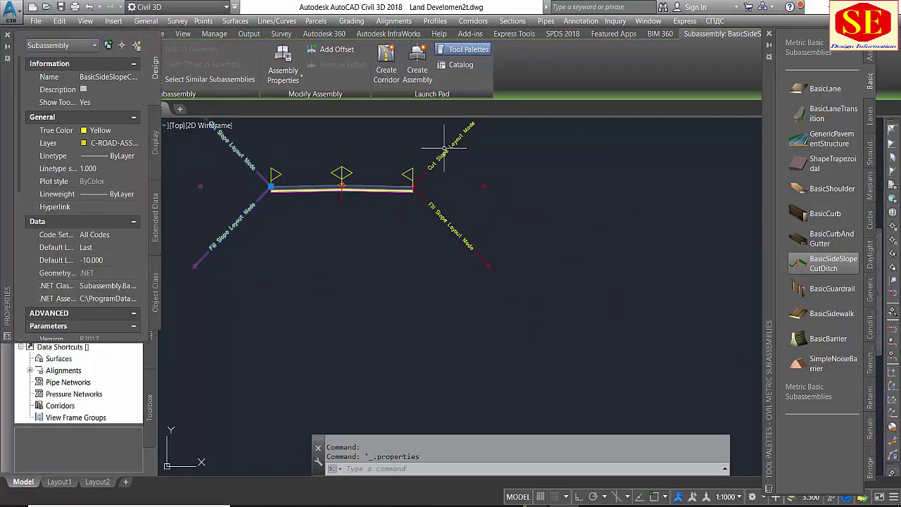
scroll(116, 260, down, 5)
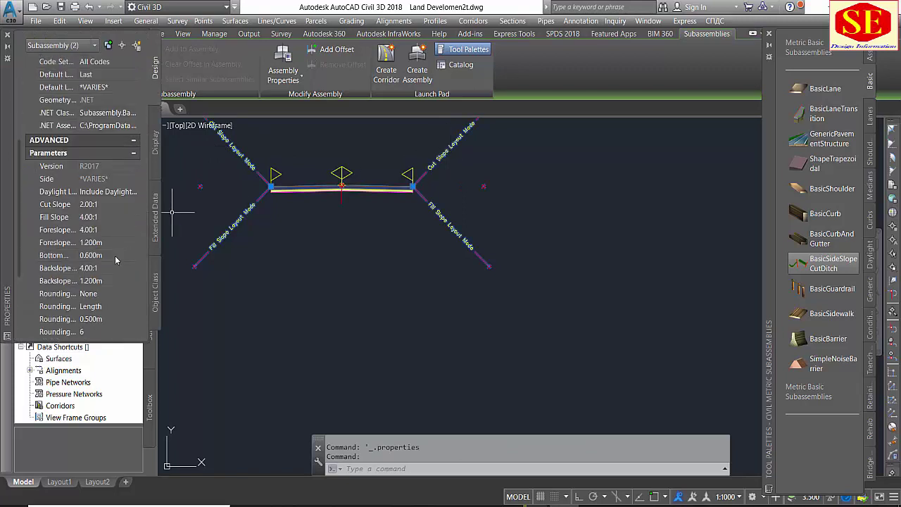
click(111, 217)
text(2)
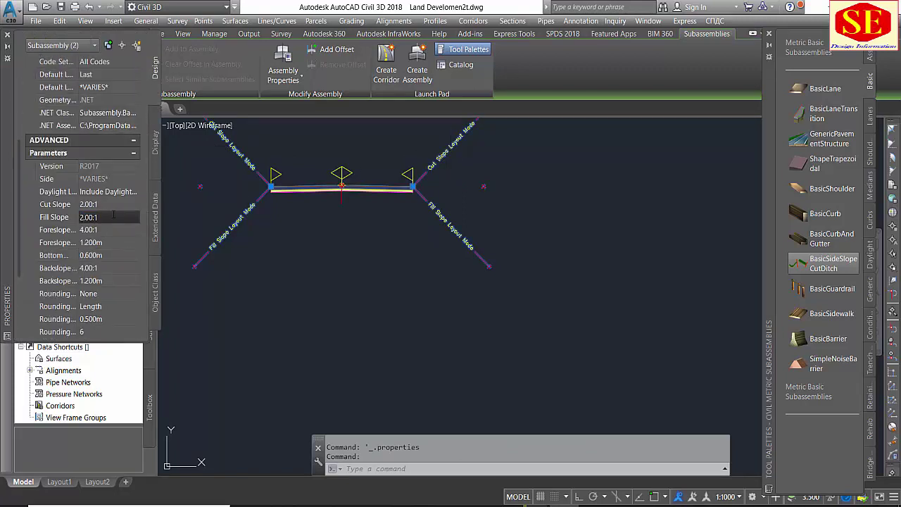
key(Tab)
text(2)
key(Return)
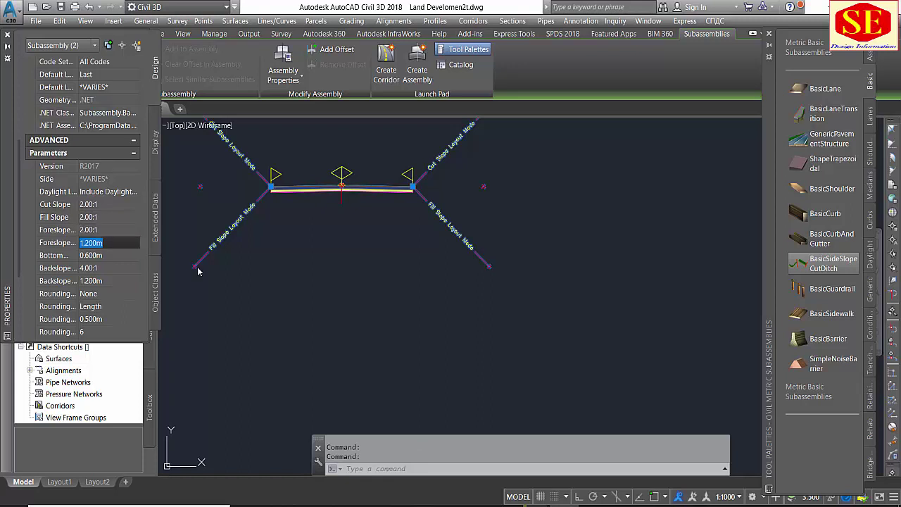
scroll(342, 211, down, 2)
middle_drag(373, 243, 505, 292)
key(Escape)
scroll(504, 292, up, 3)
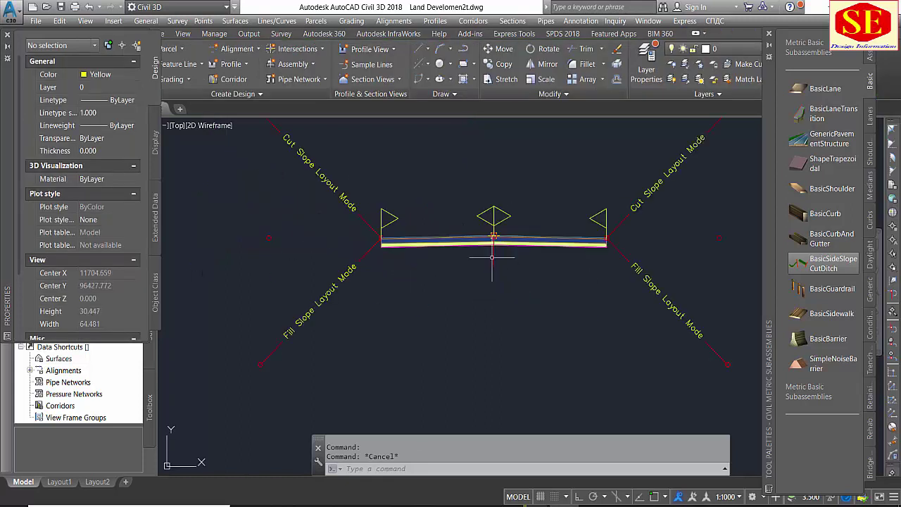
scroll(493, 264, down, 5)
scroll(489, 259, down, 3)
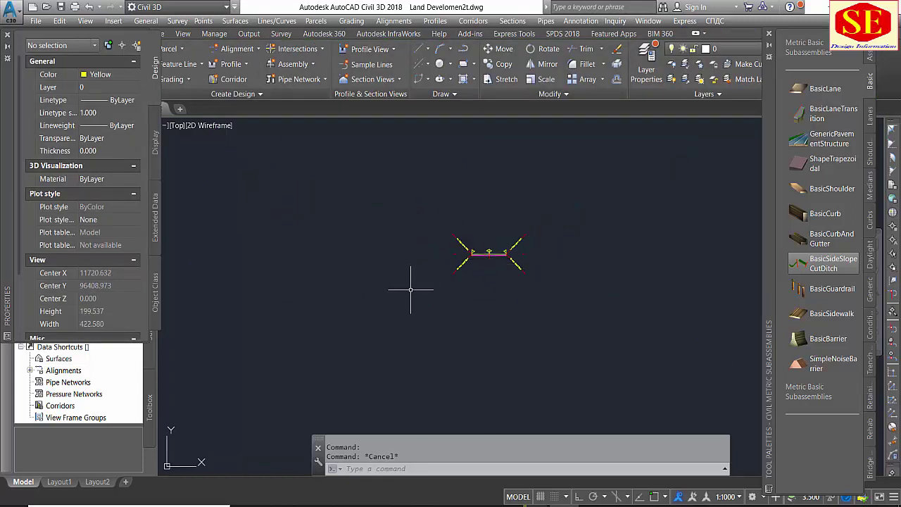
scroll(412, 292, down, 3)
middle_drag(316, 312, 527, 307)
middle_drag(611, 278, 351, 239)
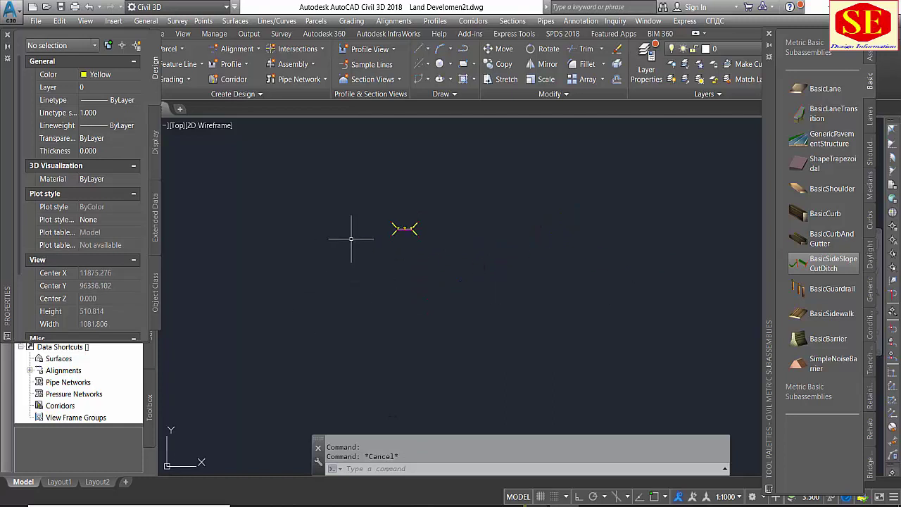
scroll(385, 225, up, 6)
Create a new assembly named R1a.
click(307, 69)
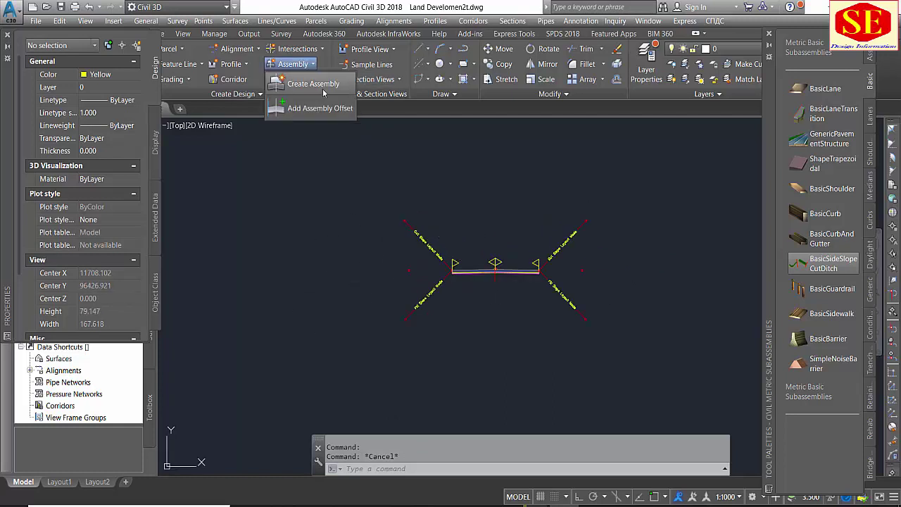
click(314, 83)
text(R1a)
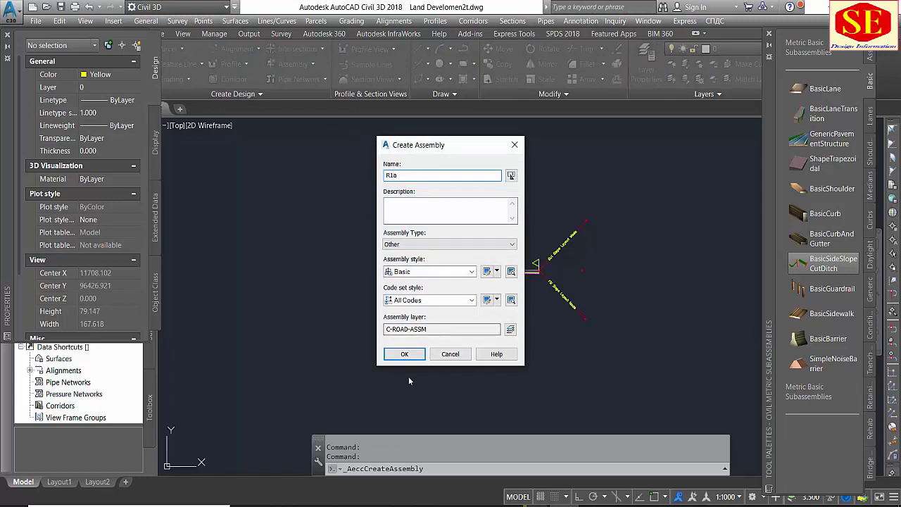
click(404, 353)
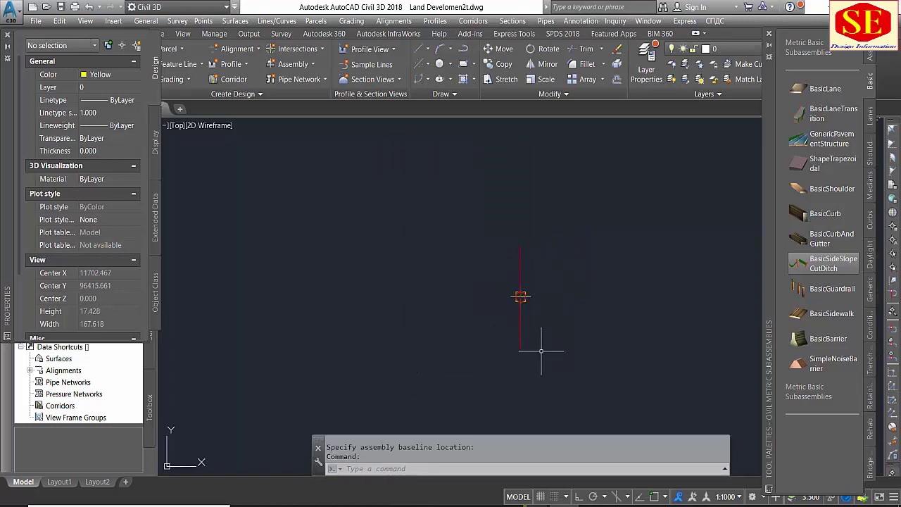
key(Escape)
scroll(540, 281, up, 5)
Copy the right lane from assembly R1 onto assembly R1a.
click(538, 256)
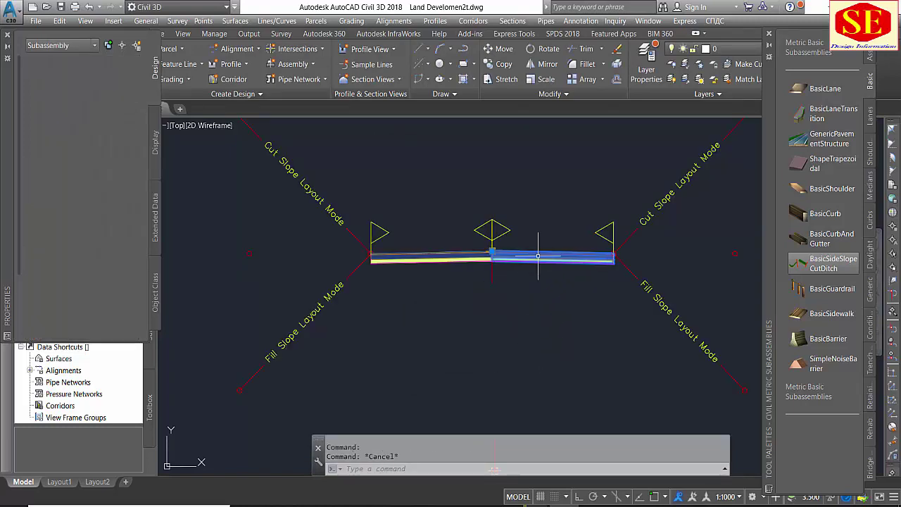
click(7, 34)
click(130, 48)
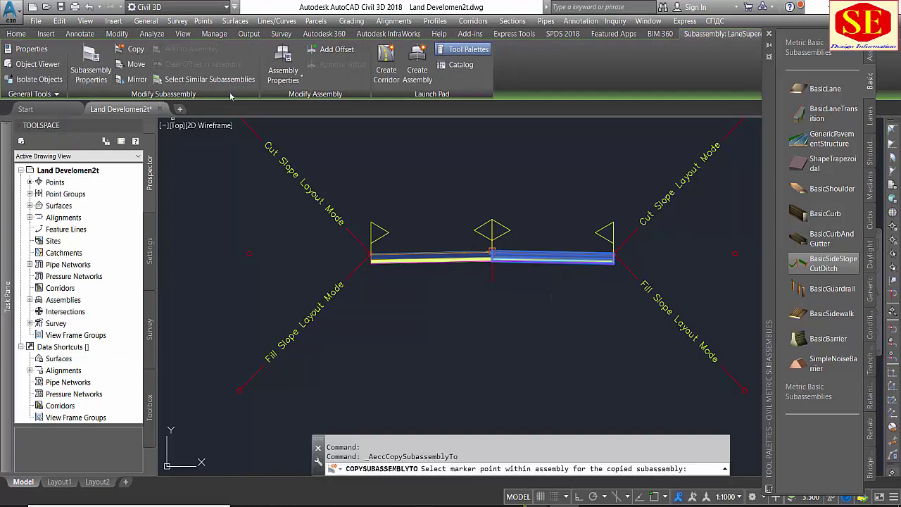
scroll(455, 370, up, 2)
scroll(467, 320, up, 3)
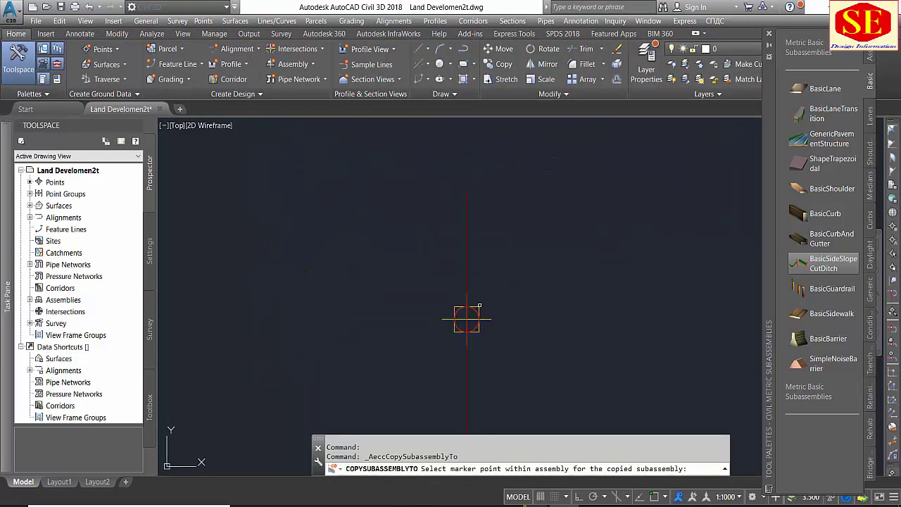
click(467, 320)
scroll(466, 320, down, 3)
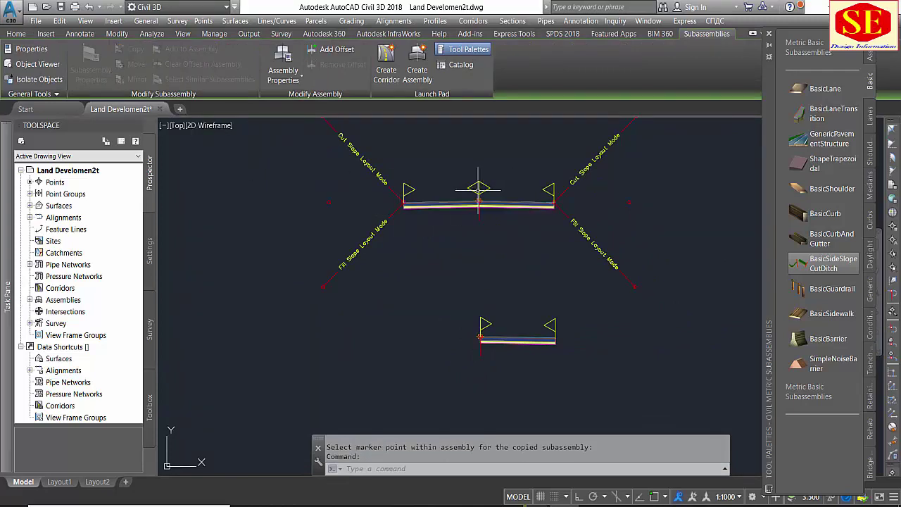
key(Escape)
Attempt to copy the left lane onto R1a, then cancel the copy.
click(441, 206)
click(204, 77)
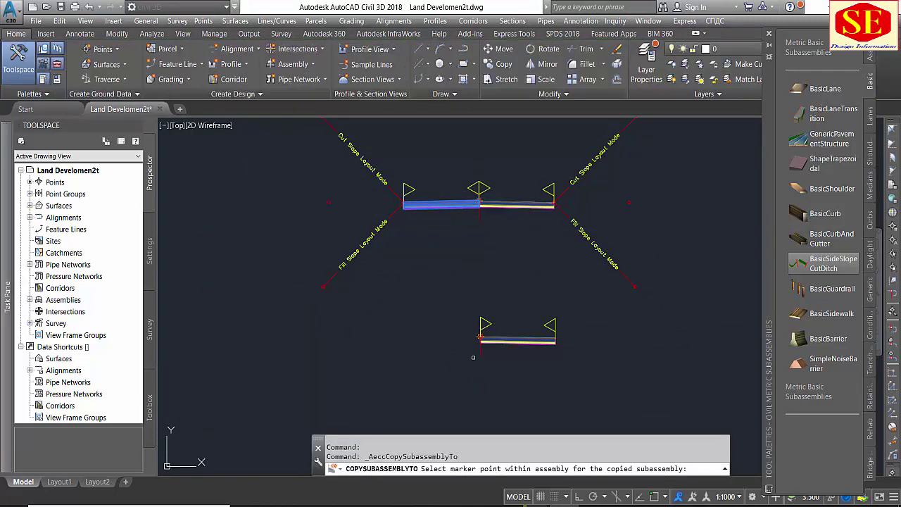
scroll(499, 296, up, 4)
click(499, 296)
scroll(496, 297, down, 2)
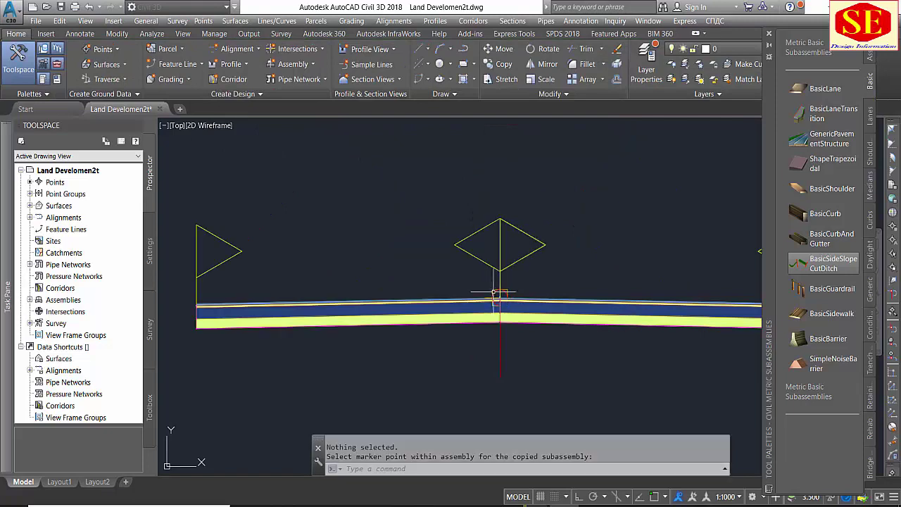
scroll(469, 290, down, 2)
right_click(493, 267)
key(Escape)
scroll(470, 278, down, 2)
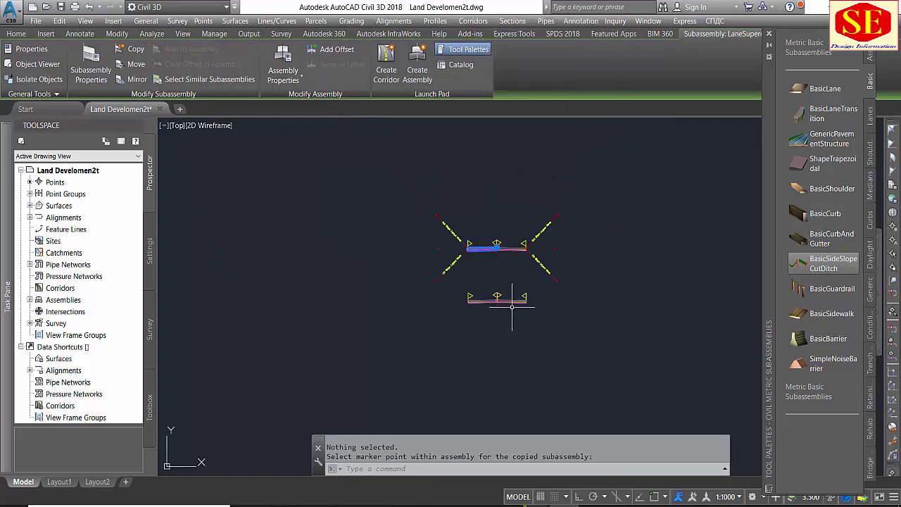
middle_drag(513, 303, 505, 345)
scroll(505, 345, down, 5)
scroll(515, 321, down, 2)
scroll(492, 327, up, 3)
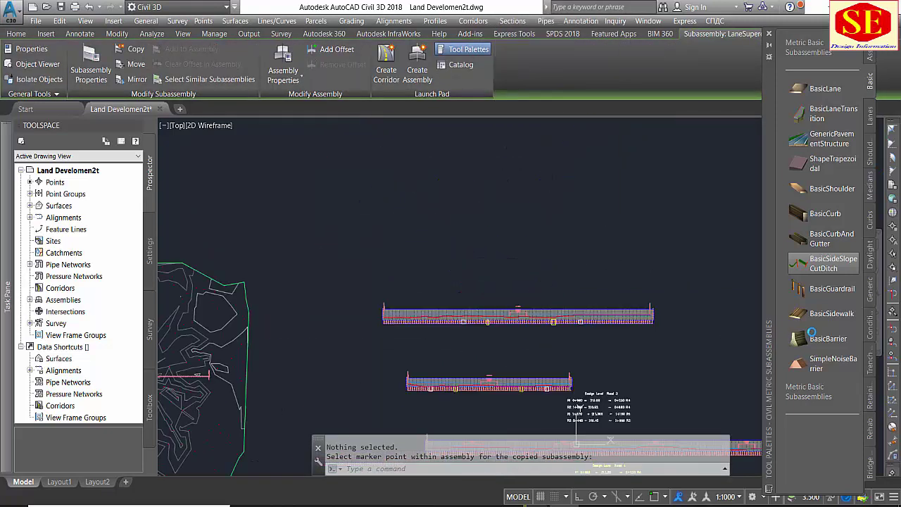
scroll(476, 334, up, 2)
scroll(475, 335, down, 5)
scroll(506, 352, up, 4)
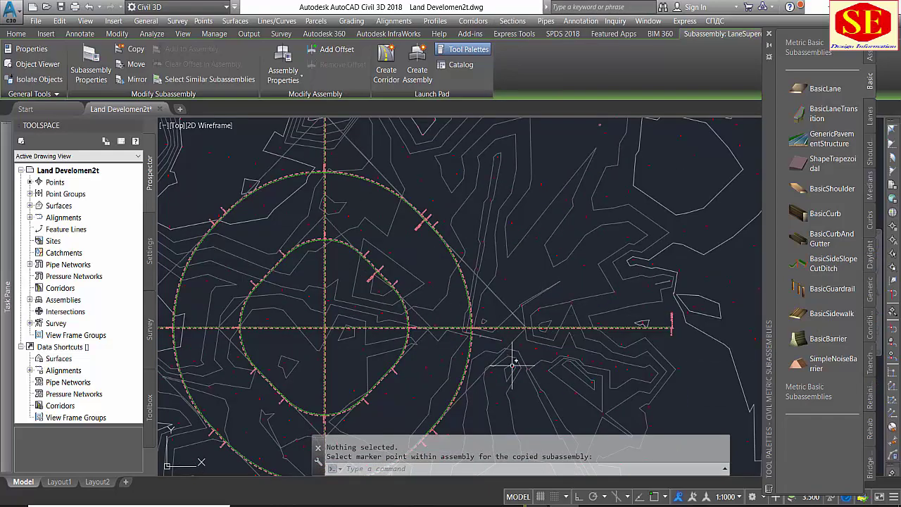
scroll(415, 320, up, 3)
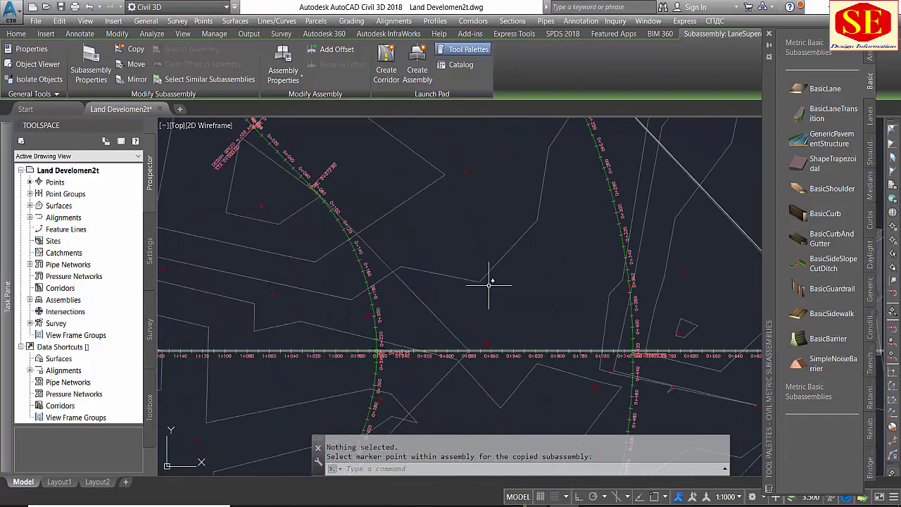
scroll(481, 302, down, 3)
scroll(482, 301, down, 3)
scroll(481, 302, down, 3)
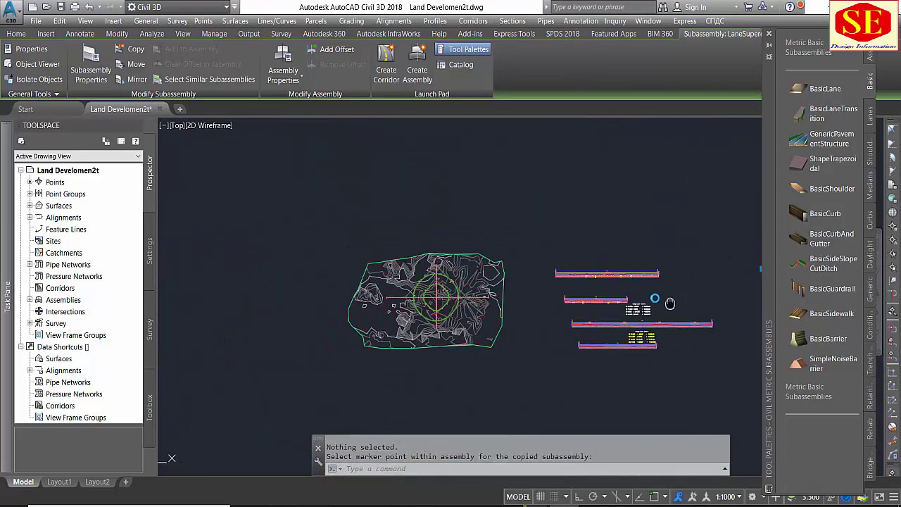
middle_drag(674, 306, 566, 233)
scroll(566, 234, up, 5)
key(Escape)
Re-centre the view on the site and close the Tool Palettes.
scroll(500, 268, up, 2)
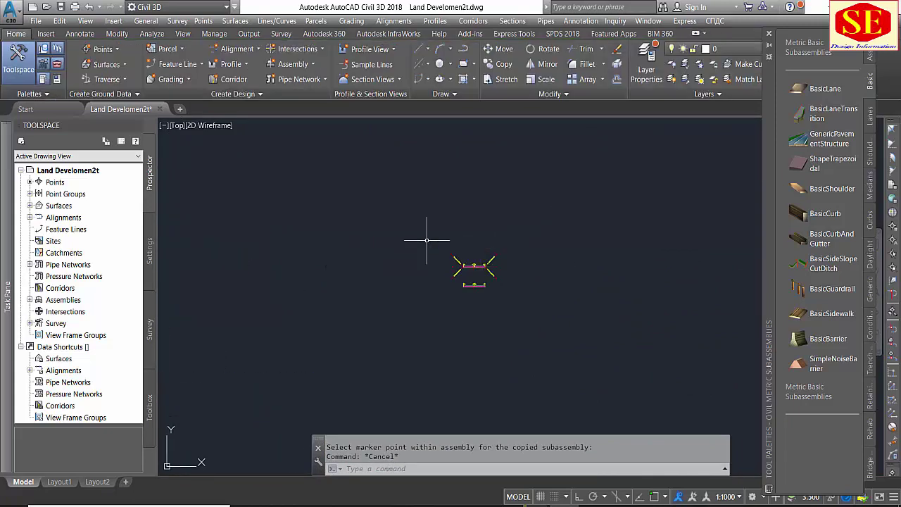
scroll(577, 207, down, 5)
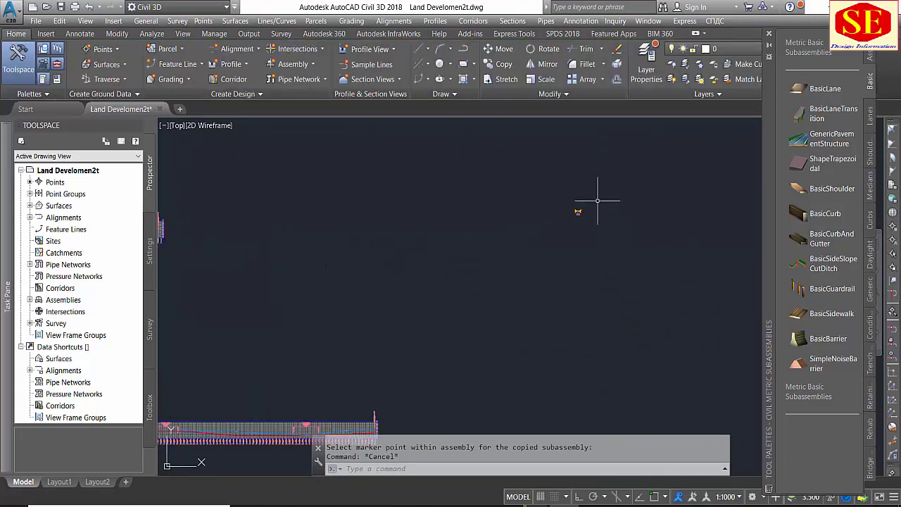
mouse_move(583, 207)
middle_down()
mouse_move(309, 275)
mouse_move(331, 278)
middle_up()
scroll(331, 278, down, 3)
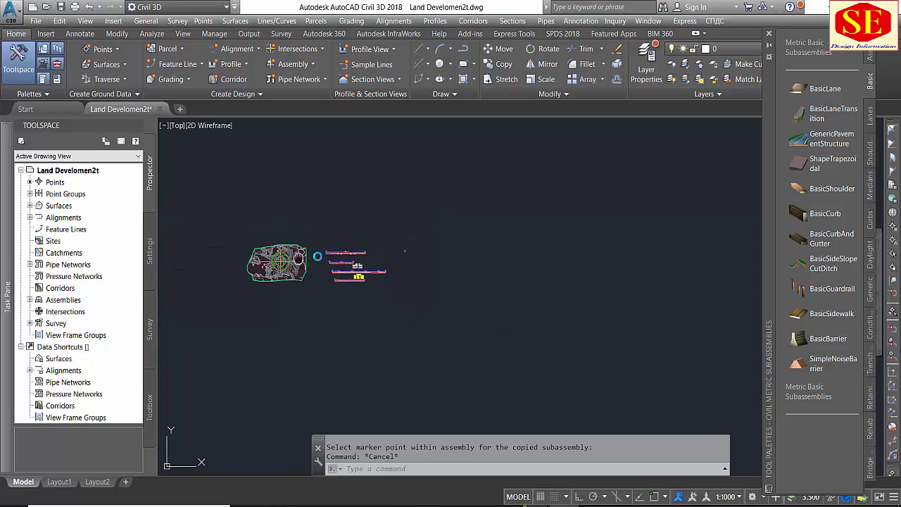
middle_drag(260, 271, 328, 271)
scroll(328, 271, up, 4)
middle_drag(392, 261, 329, 294)
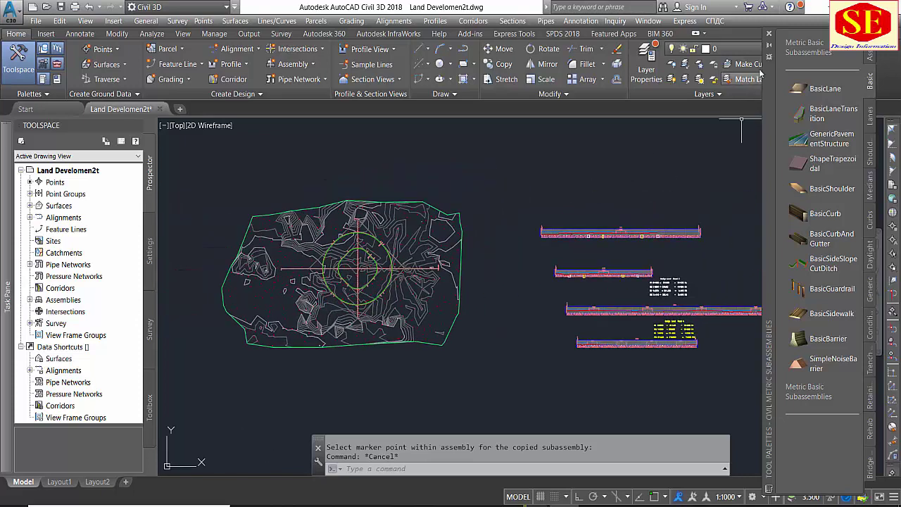
click(769, 33)
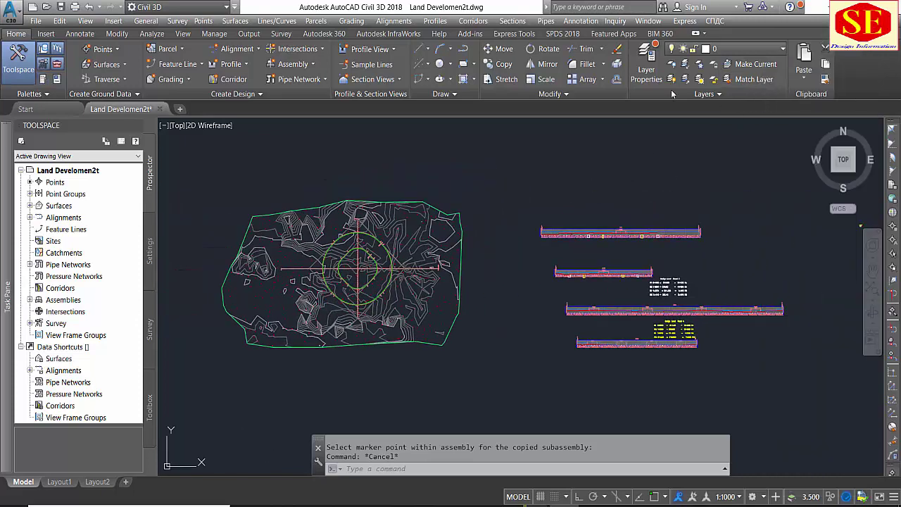
Create corridor R1 using alignment R1, profile R1 Design, assembly R1 and target surface ABC.
click(232, 79)
click(432, 80)
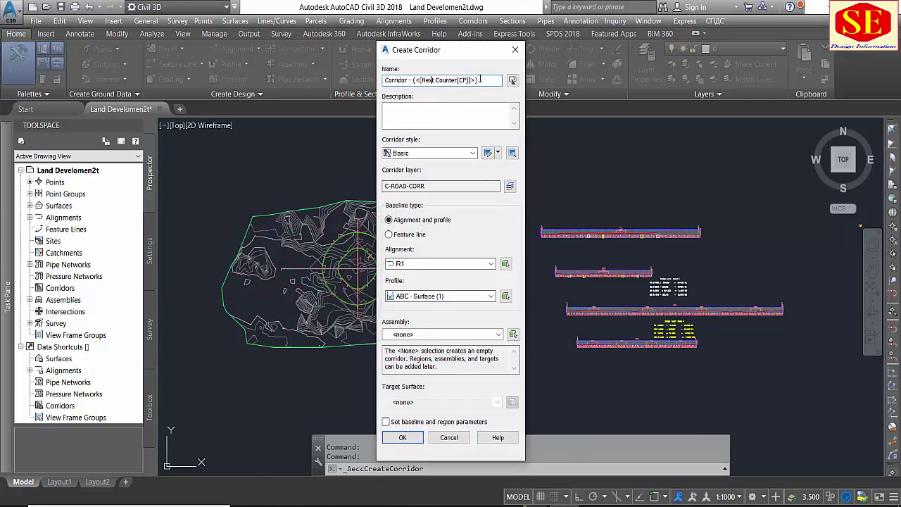
key(ctrl+a)
text(R)
click(416, 266)
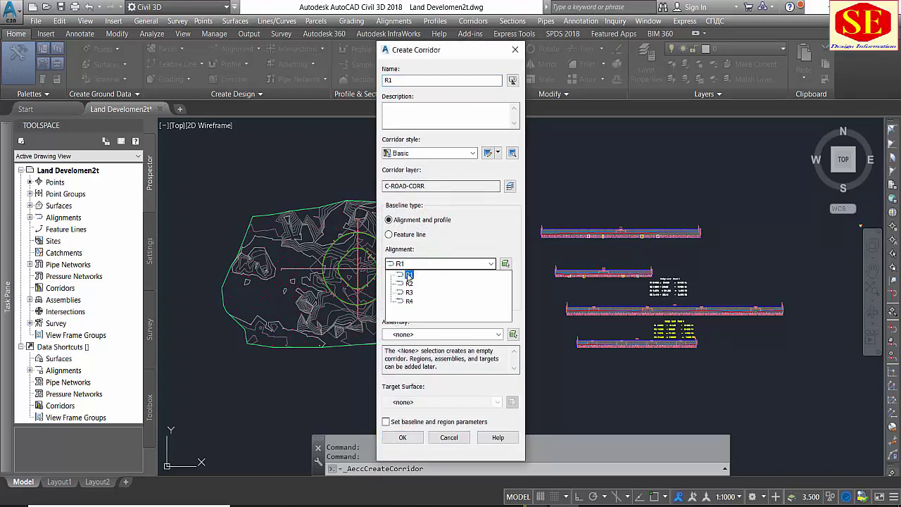
click(408, 274)
click(411, 299)
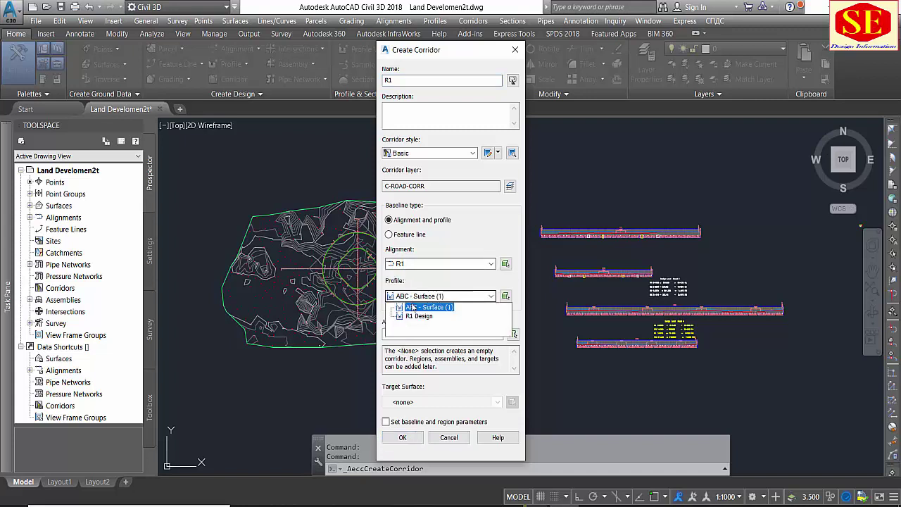
click(413, 314)
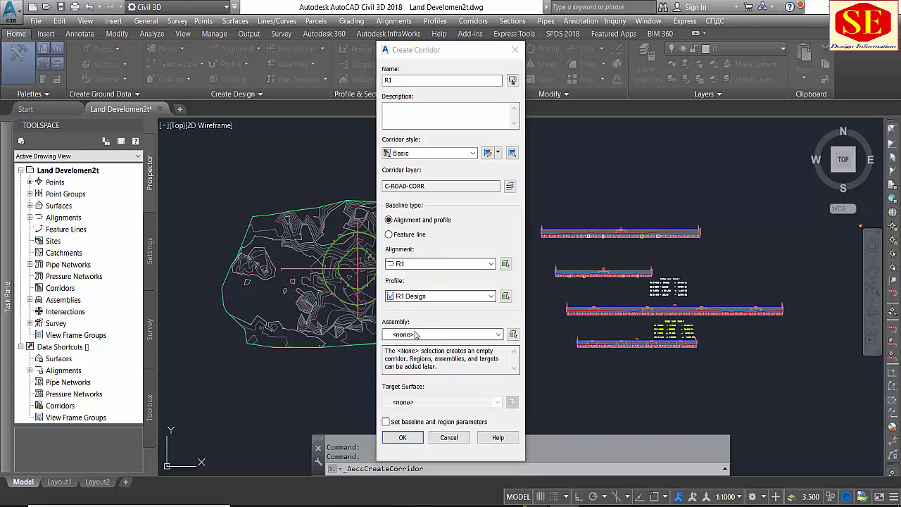
click(423, 334)
click(406, 356)
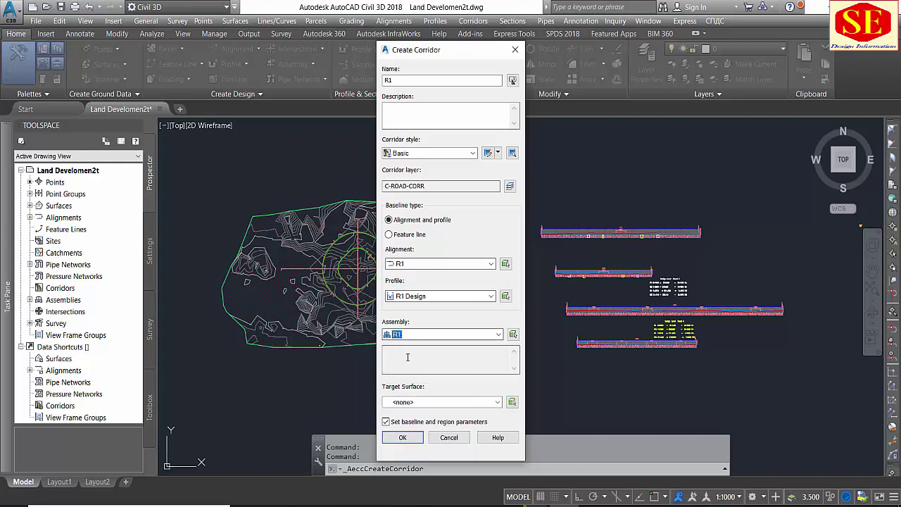
click(417, 402)
click(408, 421)
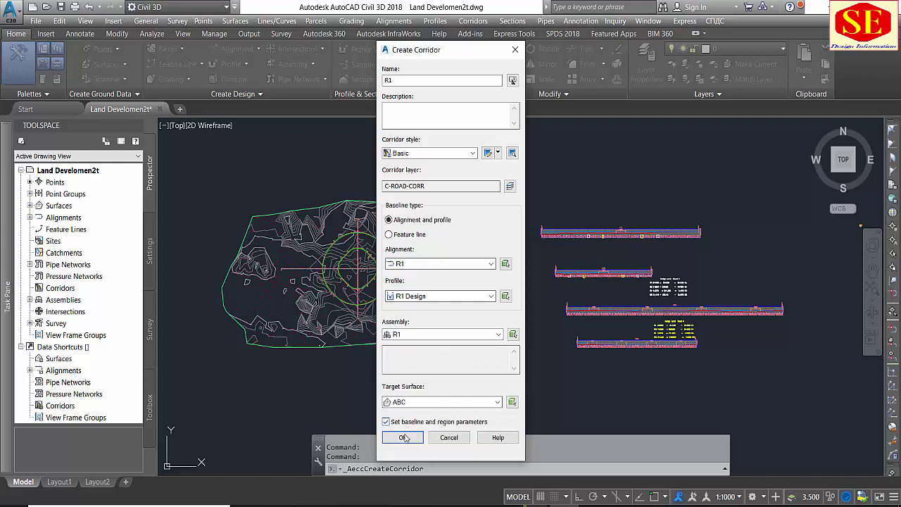
click(403, 437)
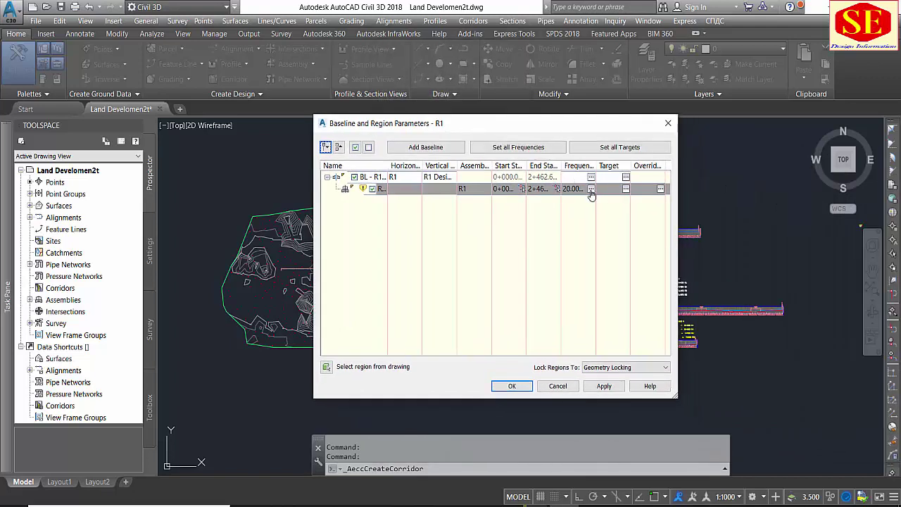
Set assembly frequency to 10 m along tangents, curves, spirals and vertical curves.
click(591, 189)
click(497, 131)
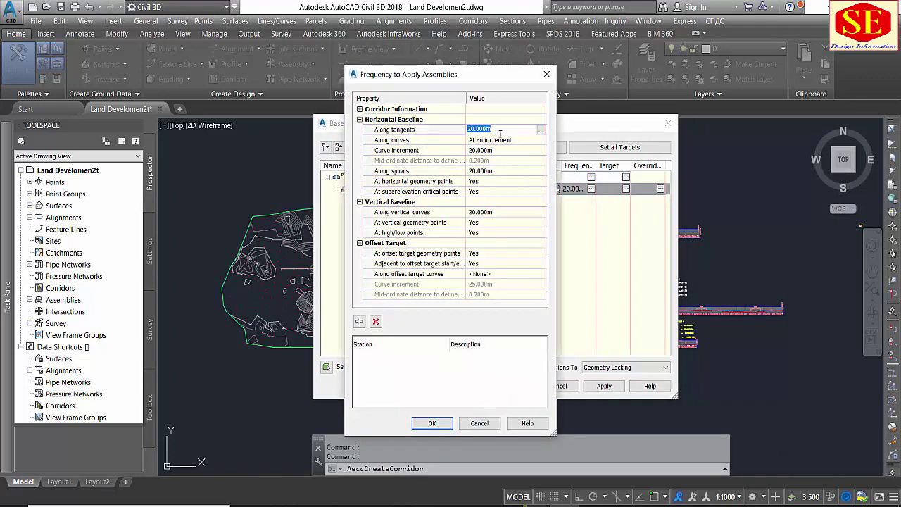
key(Return)
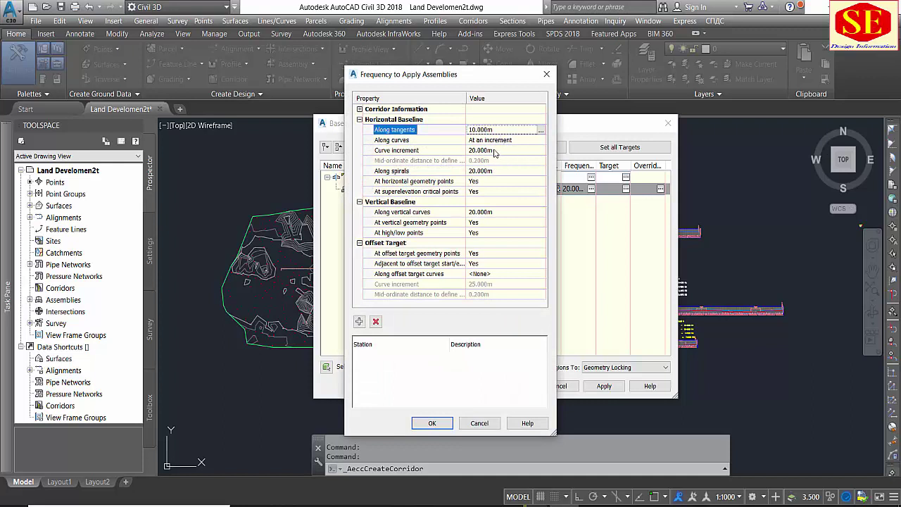
click(491, 150)
text(10)
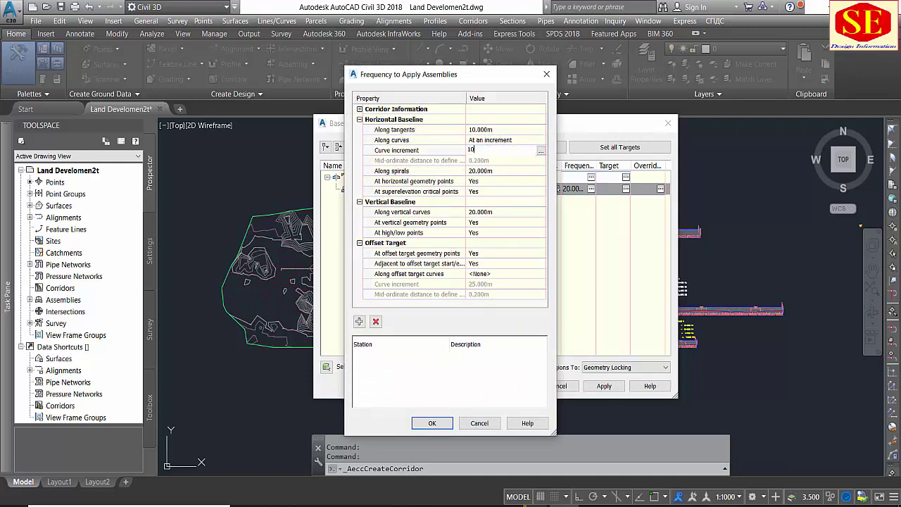
key(Return)
click(487, 172)
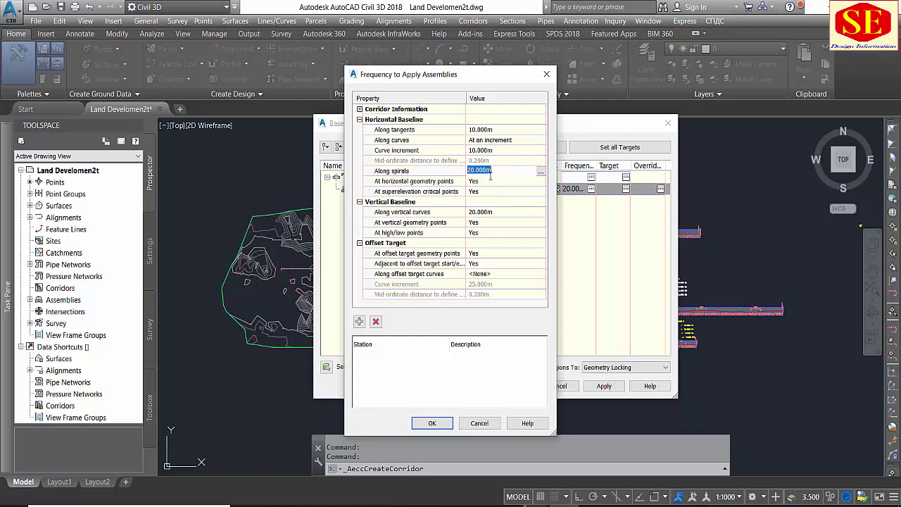
text(10)
key(Return)
click(486, 212)
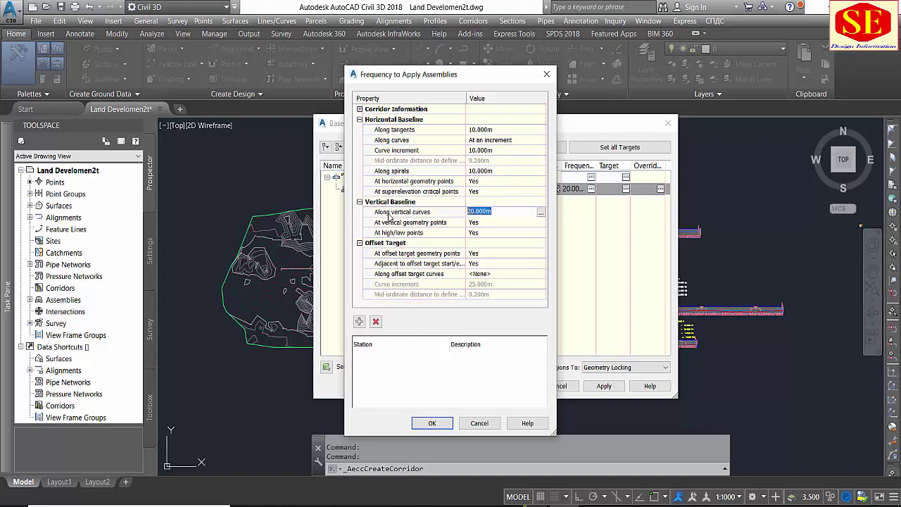
text(10)
click(432, 425)
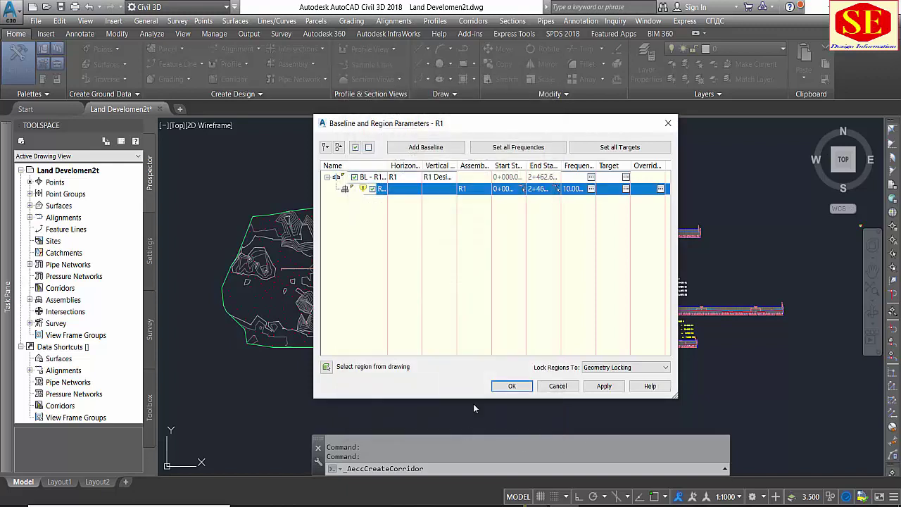
click(591, 188)
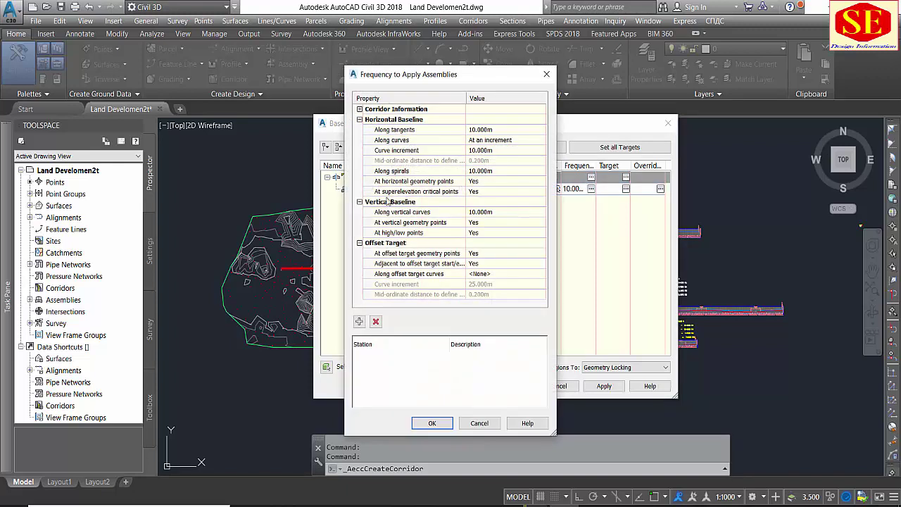
click(436, 424)
click(591, 188)
click(442, 428)
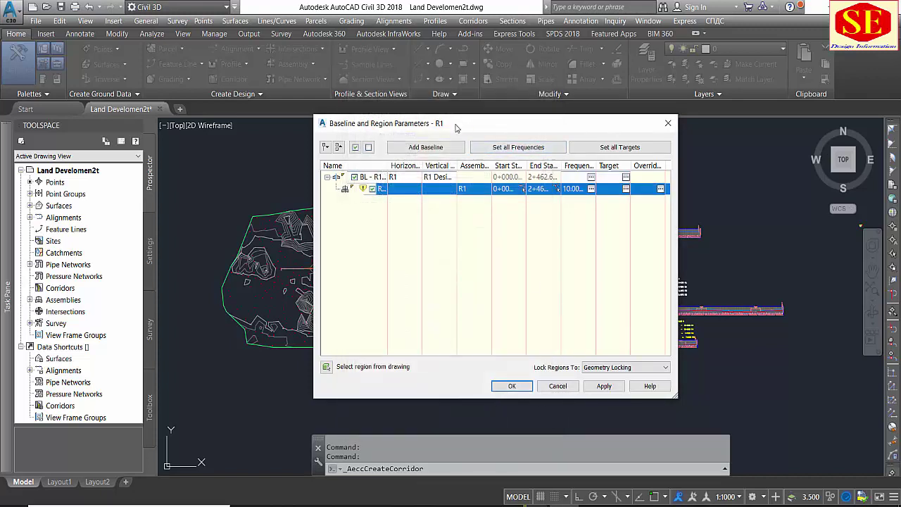
Apply the region settings, rebuild corridor R1 and accept.
drag(456, 126, 619, 131)
click(765, 388)
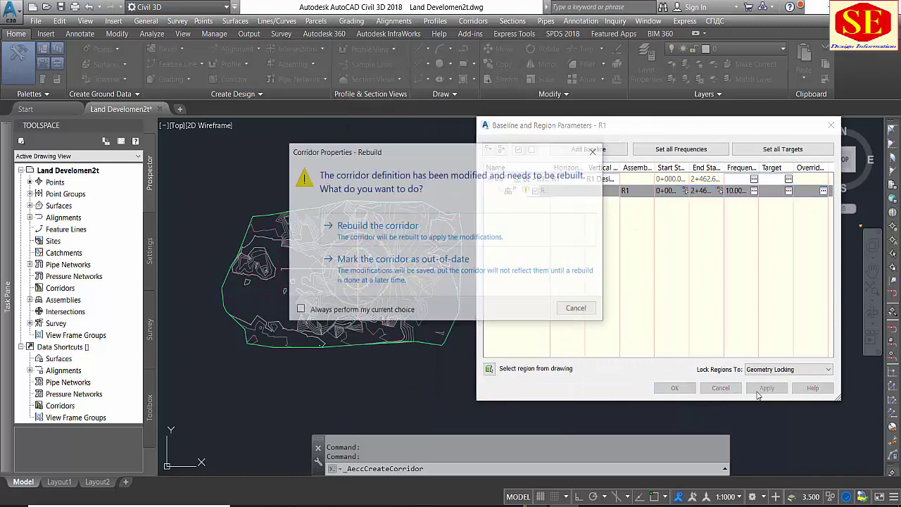
click(352, 224)
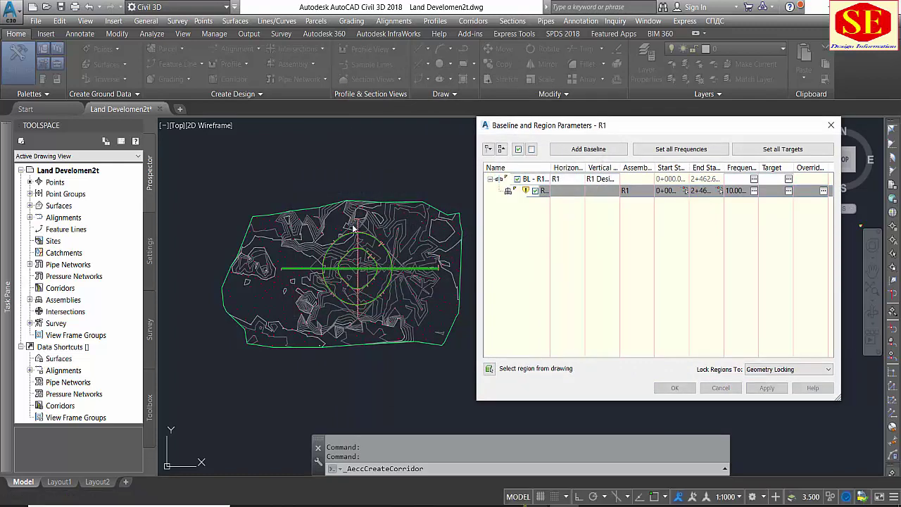
click(672, 387)
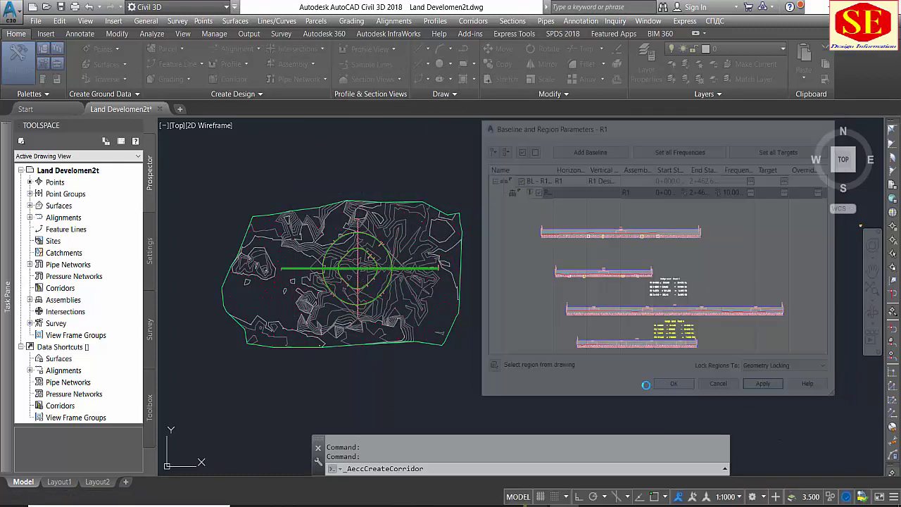
Zoom out to the whole site and start a second corridor, proposed as R2.
scroll(364, 245, up, 5)
scroll(359, 281, down, 5)
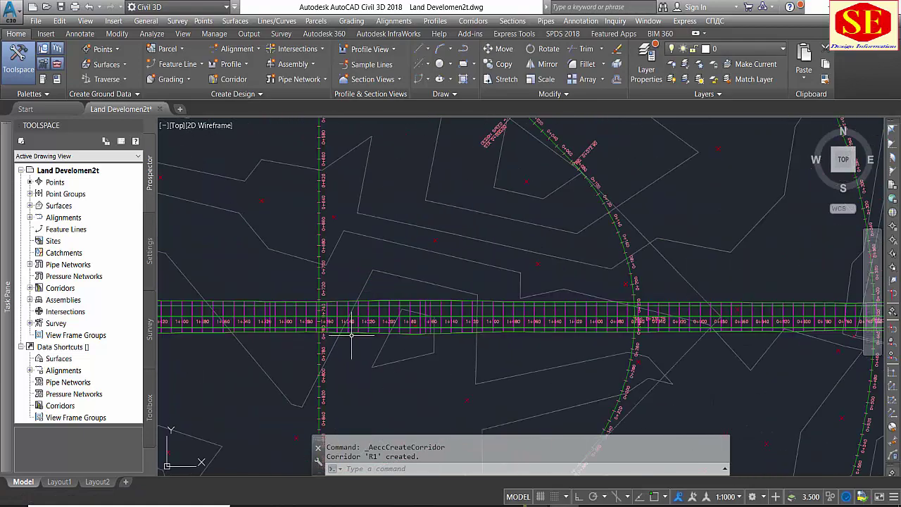
scroll(351, 325, up, 2)
scroll(491, 282, down, 2)
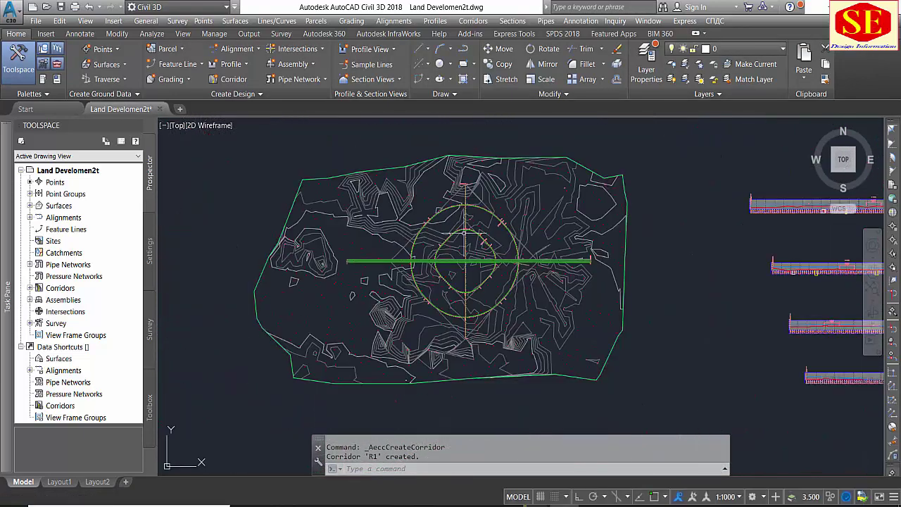
scroll(491, 282, down, 3)
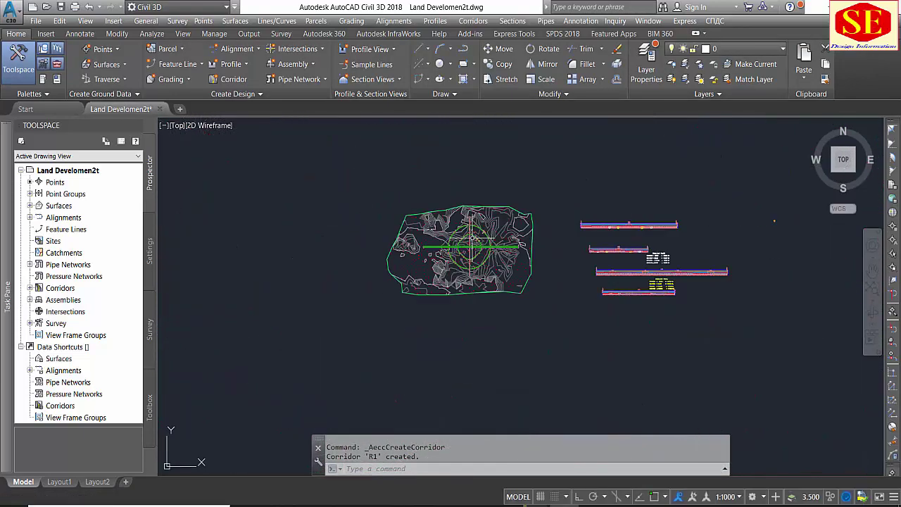
click(233, 79)
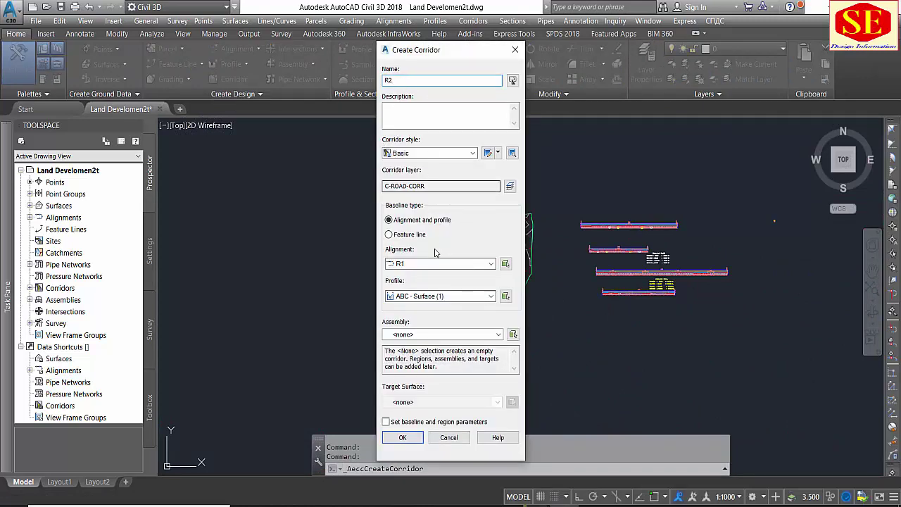
Define corridor R2 on alignment R2, profile R2 Des, assembly R1, targeting surface ABC.
click(430, 264)
click(410, 286)
click(413, 298)
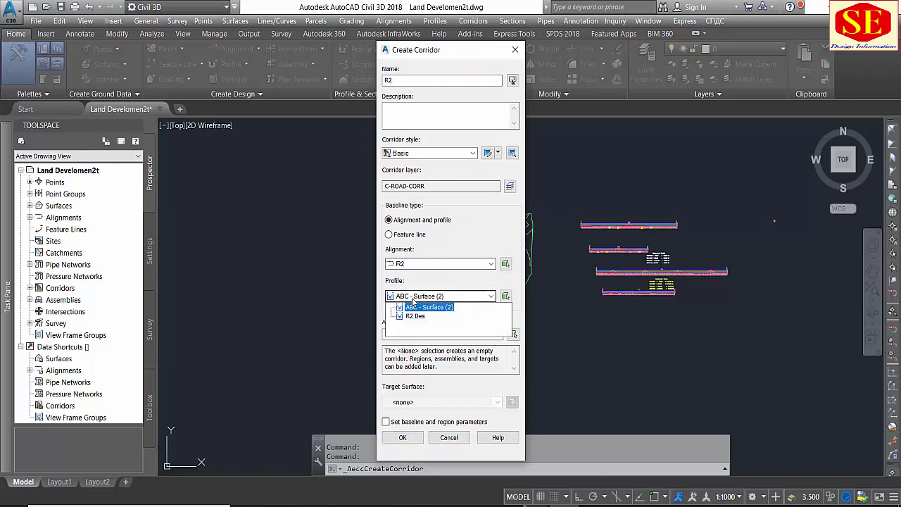
click(415, 316)
click(419, 336)
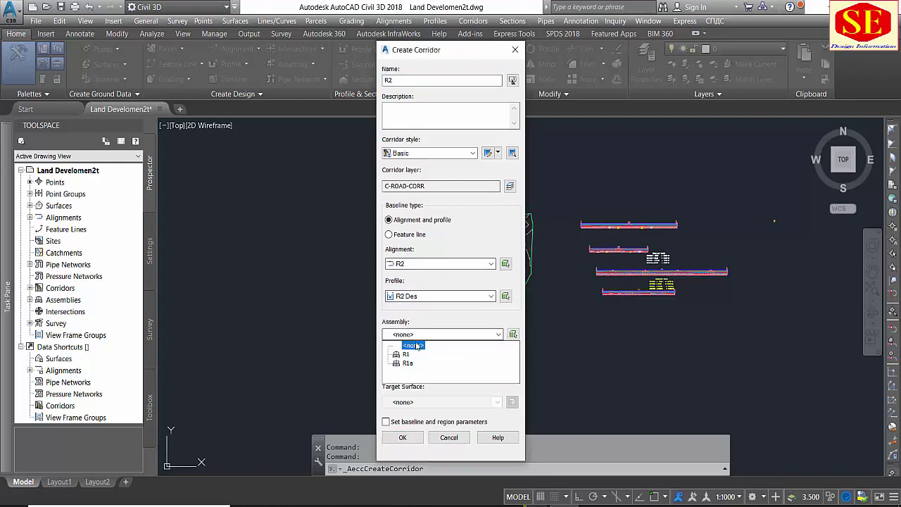
click(406, 354)
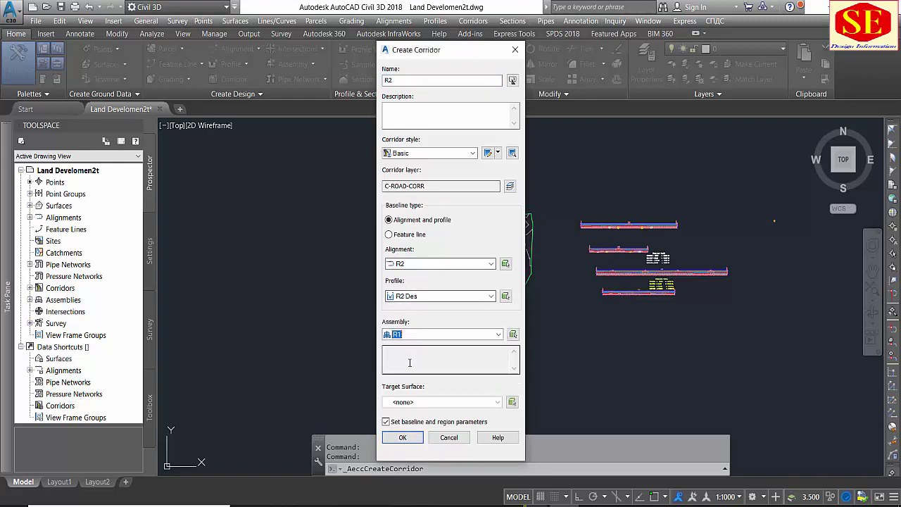
click(410, 401)
click(408, 422)
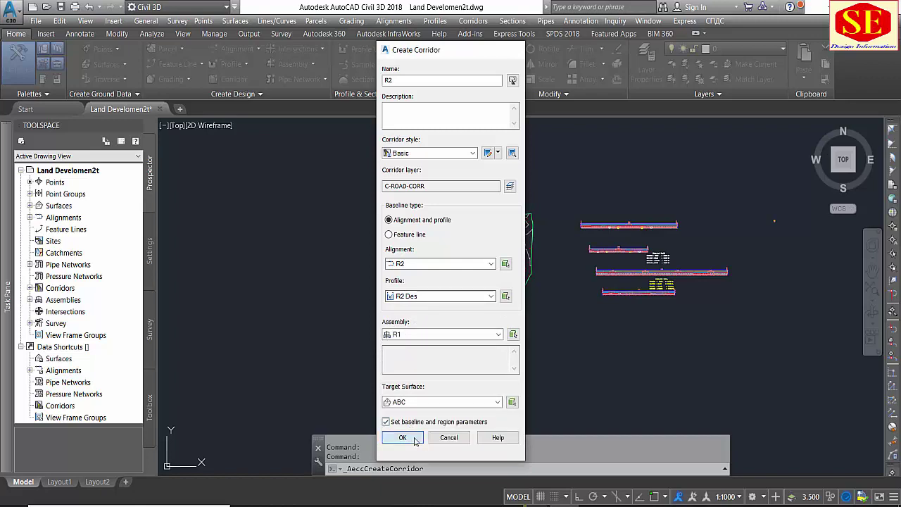
click(402, 437)
Set all assembly frequencies to 10 m, then apply and rebuild corridor R2.
click(753, 191)
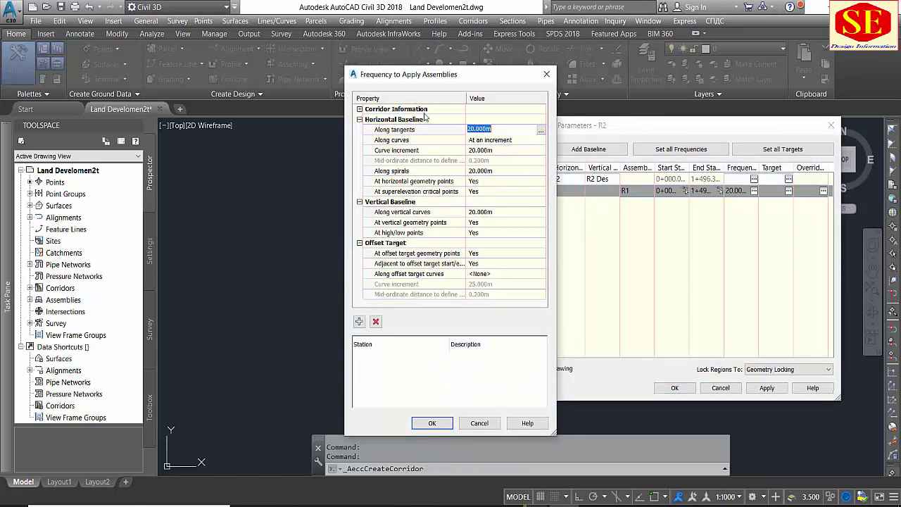
key(Return)
click(495, 149)
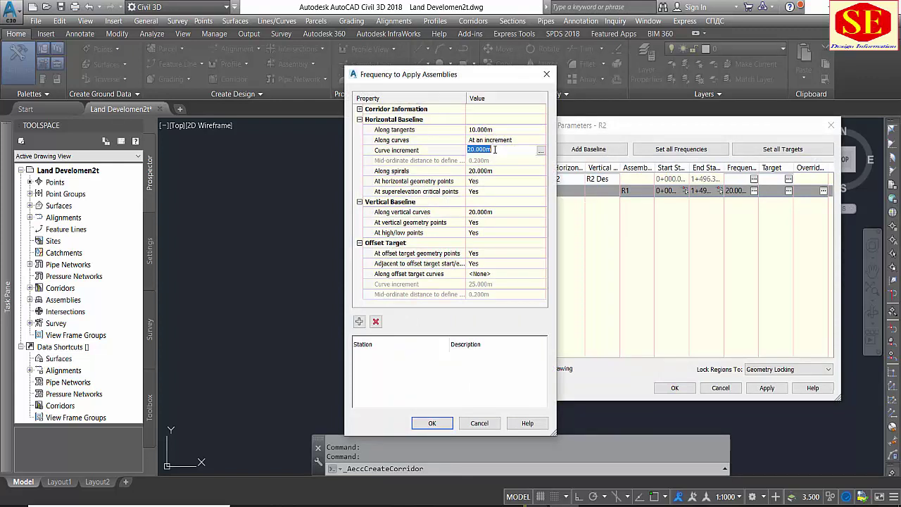
text(10)
key(Return)
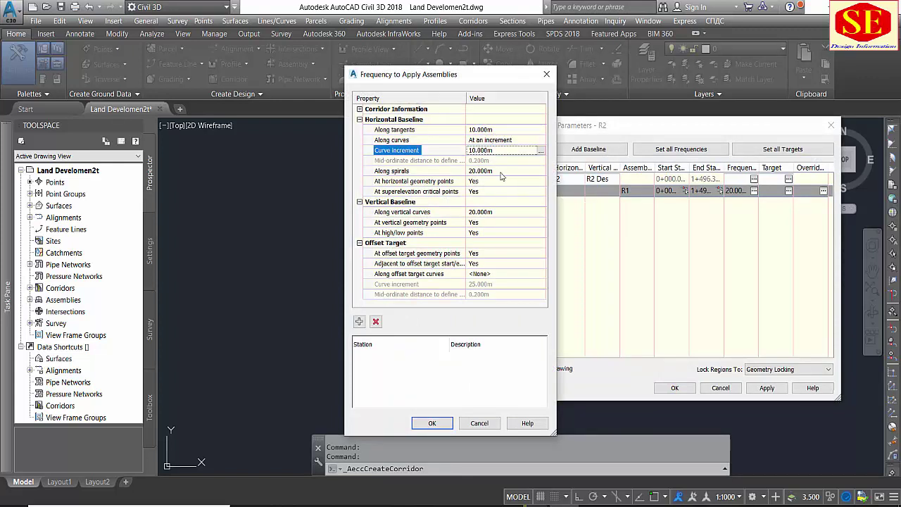
click(503, 171)
text(10)
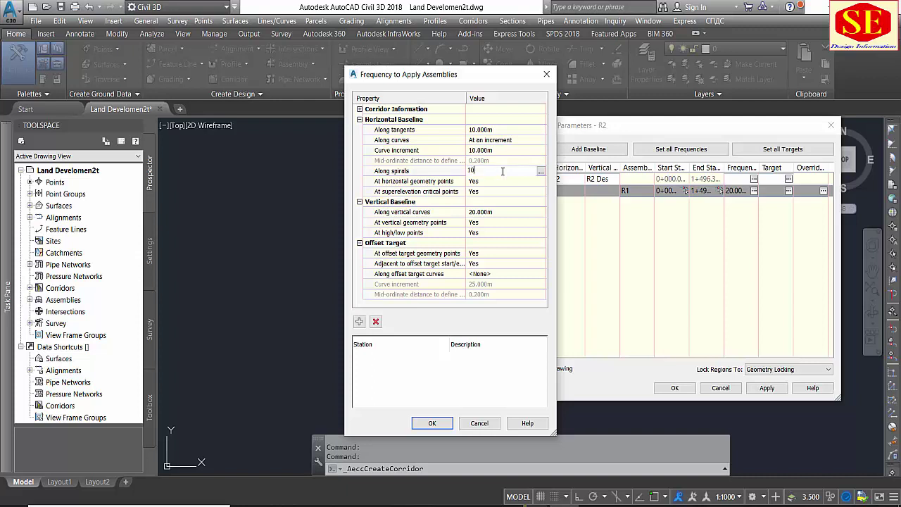
key(Return)
click(486, 212)
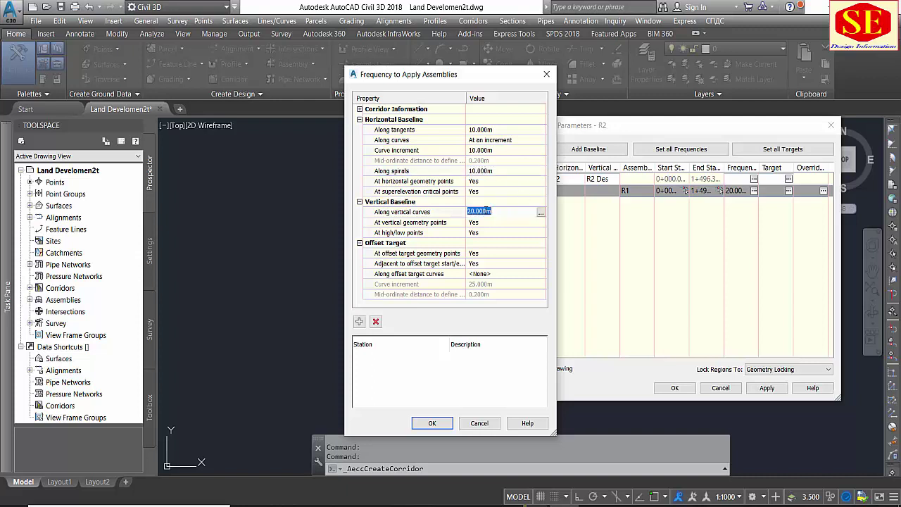
text(10)
click(429, 423)
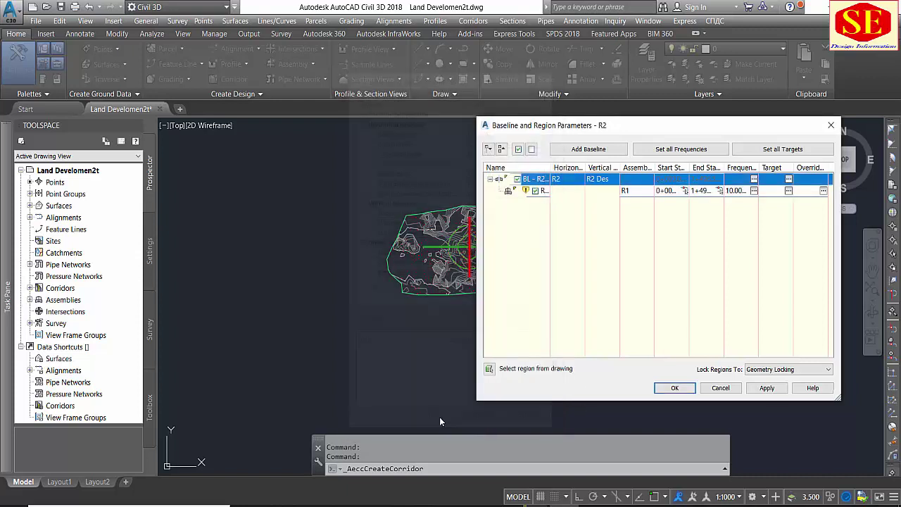
click(773, 389)
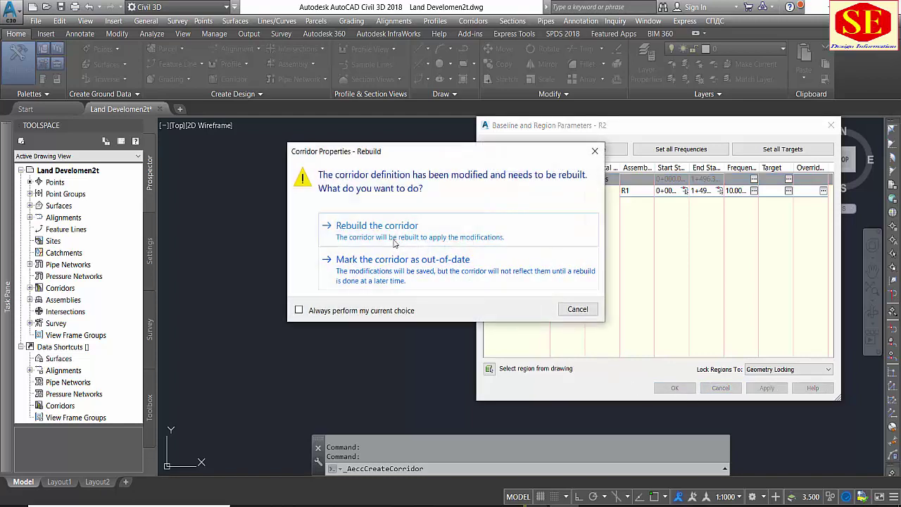
click(393, 274)
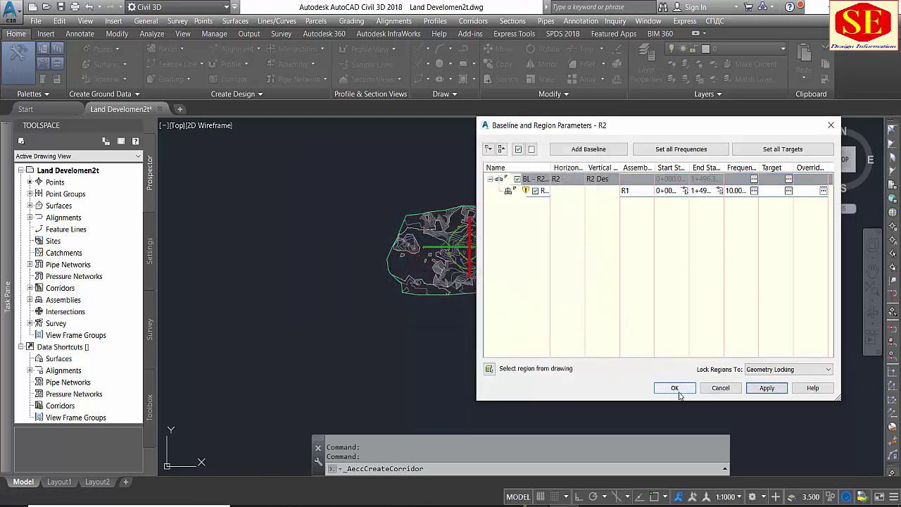
click(675, 390)
Zoom around the site and begin creating another corridor.
scroll(464, 152, up, 5)
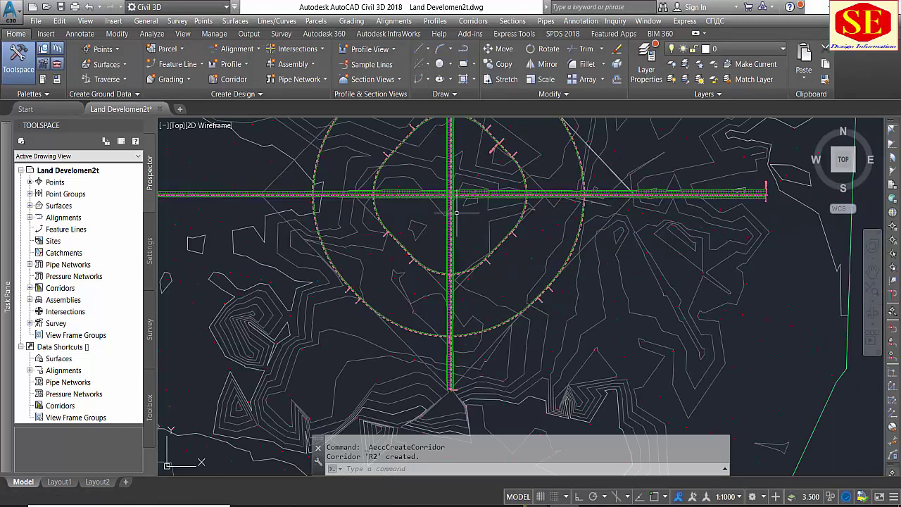
scroll(445, 161, down, 3)
scroll(458, 176, down, 3)
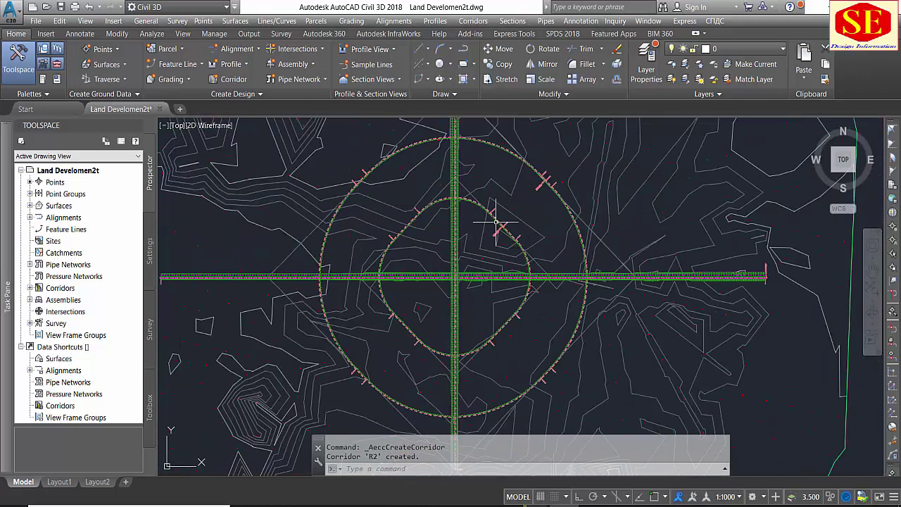
scroll(463, 256, down, 3)
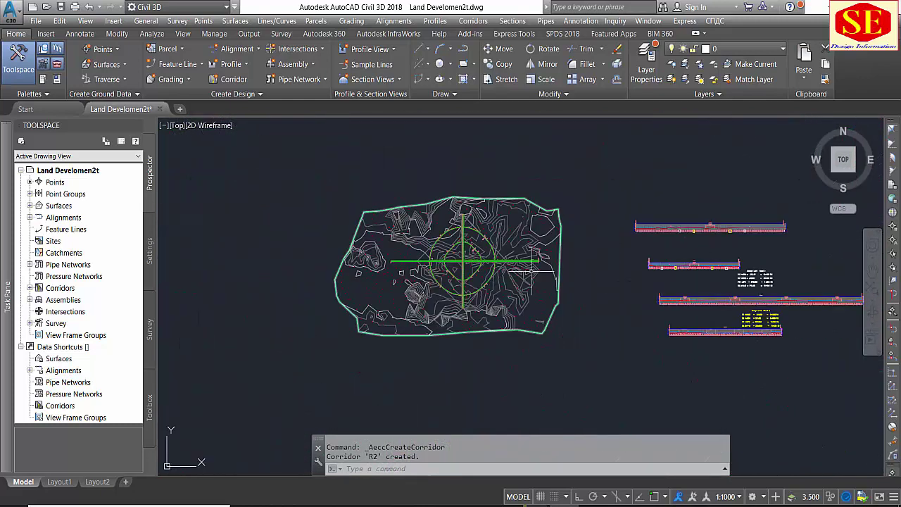
scroll(486, 281, down, 2)
click(231, 79)
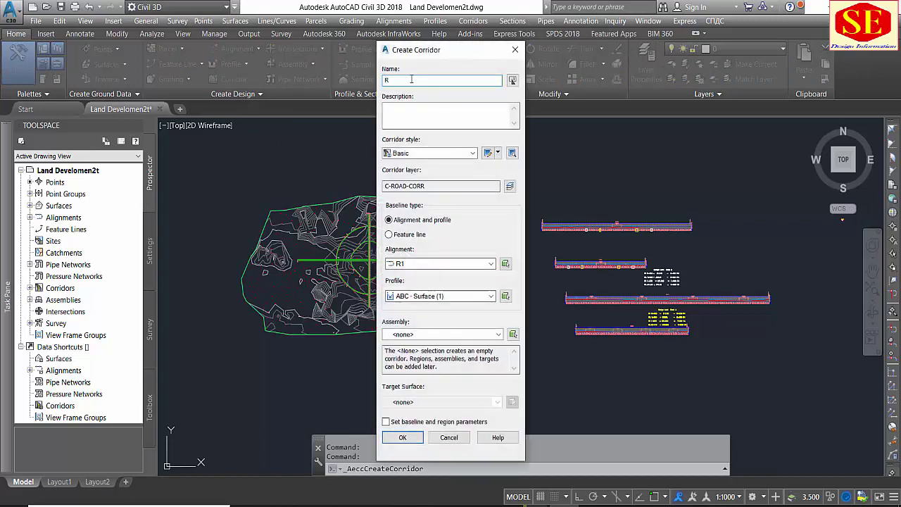
text(3)
Define corridor R3 on alignment R3, profile R3 Des (1), assembly R1, targeting surface ABC.
click(423, 264)
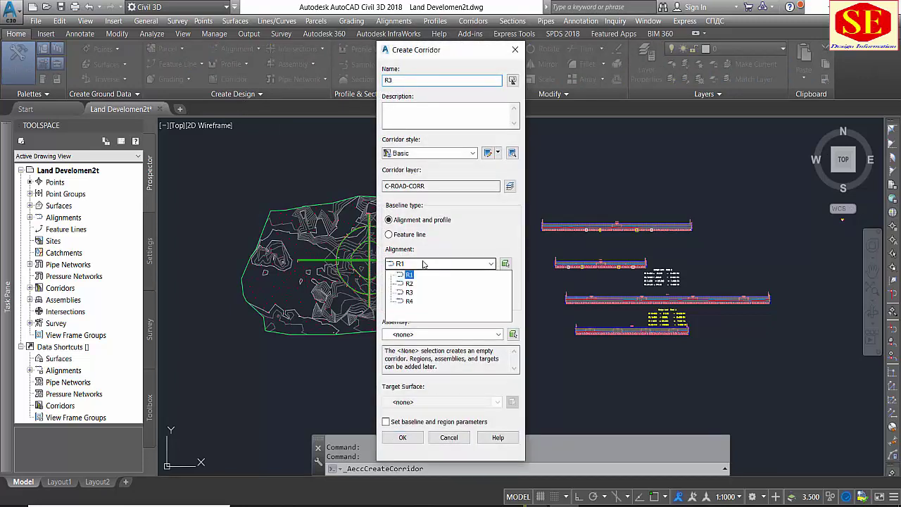
click(410, 291)
click(422, 296)
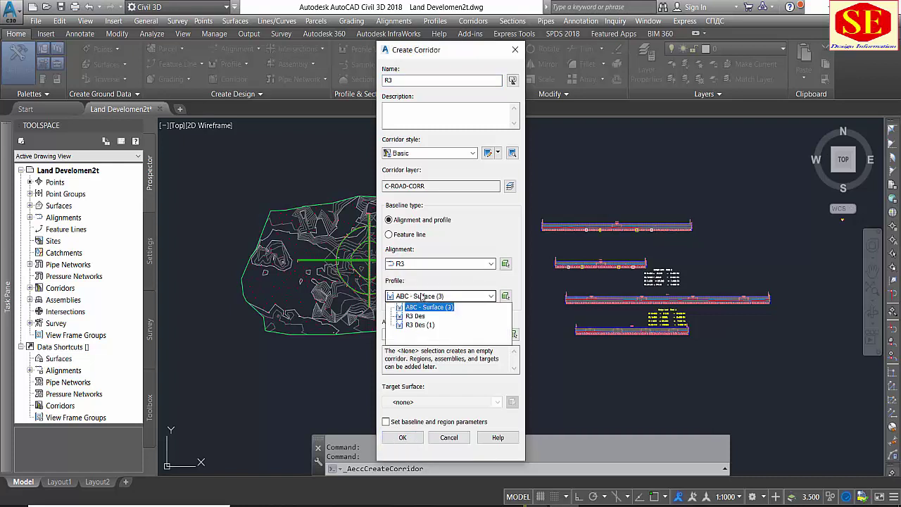
click(419, 325)
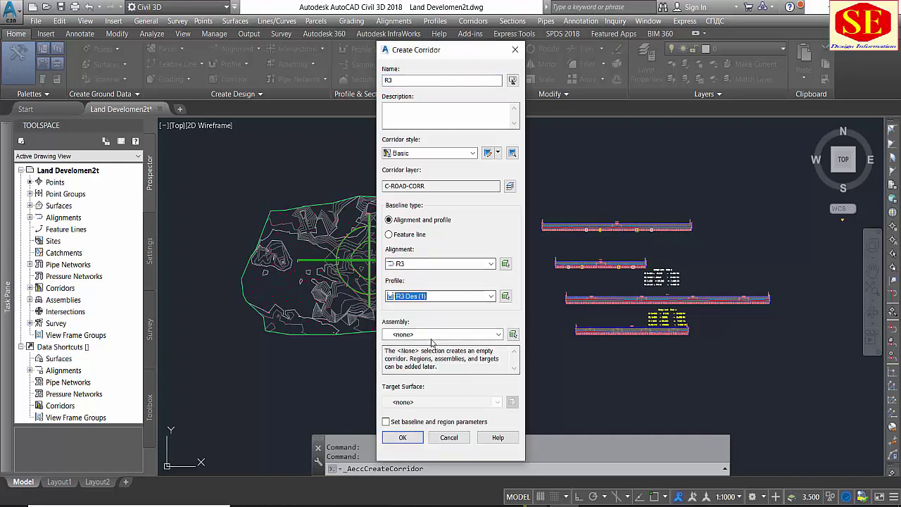
click(429, 335)
click(422, 355)
click(416, 402)
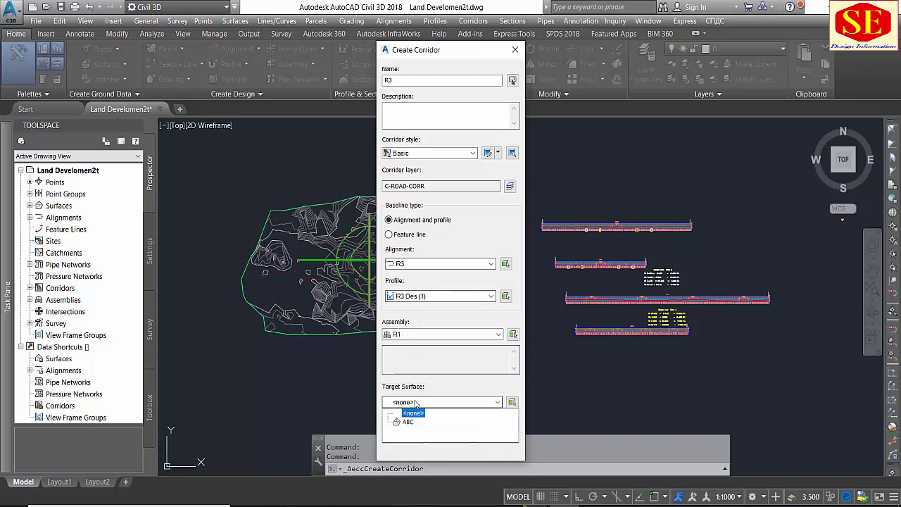
click(406, 423)
click(430, 491)
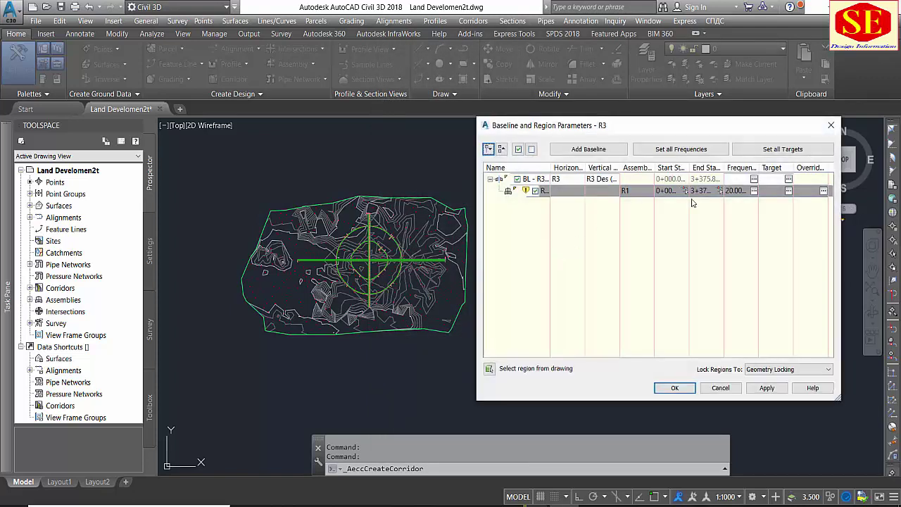
Set all assembly frequencies to 10 m and rebuild corridor R3.
click(754, 190)
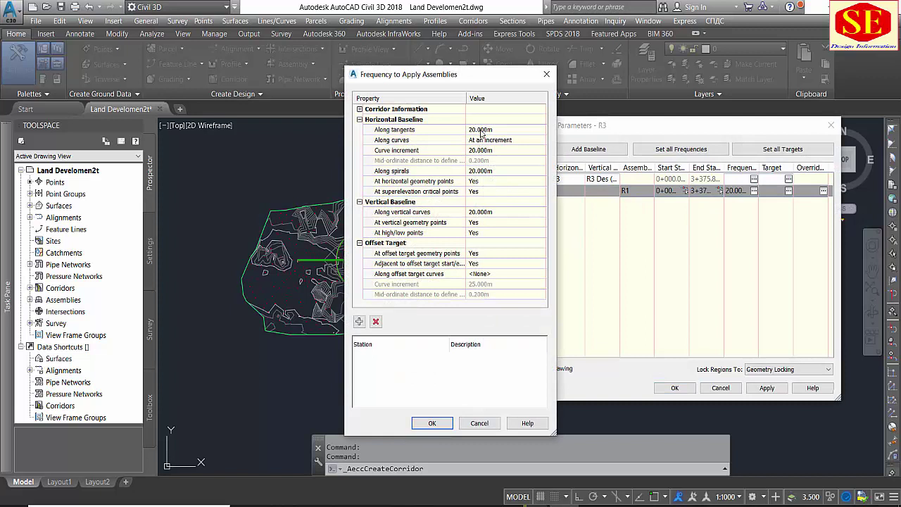
click(481, 130)
key(Return)
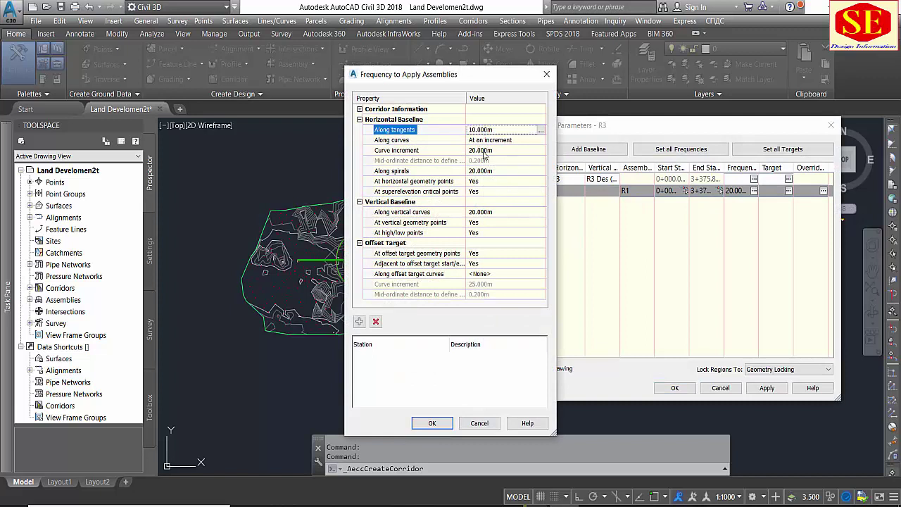
click(483, 151)
text(10)
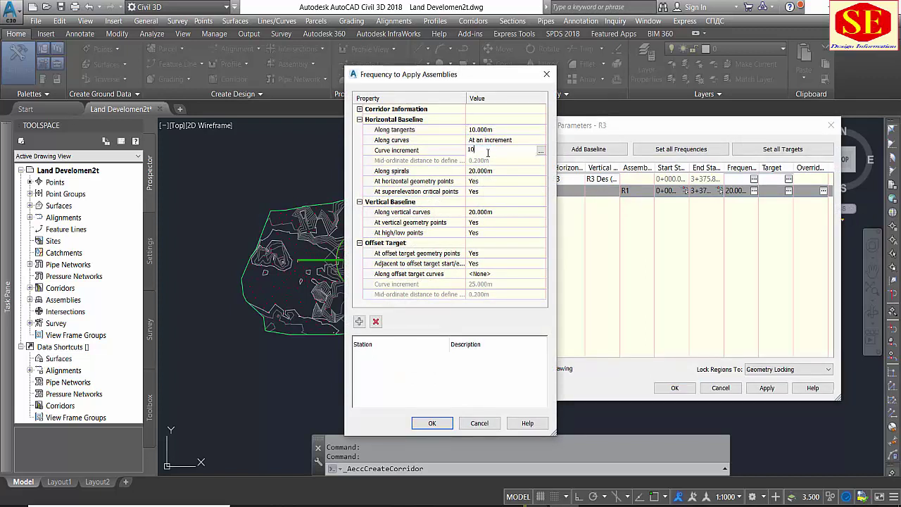
key(Return)
click(489, 171)
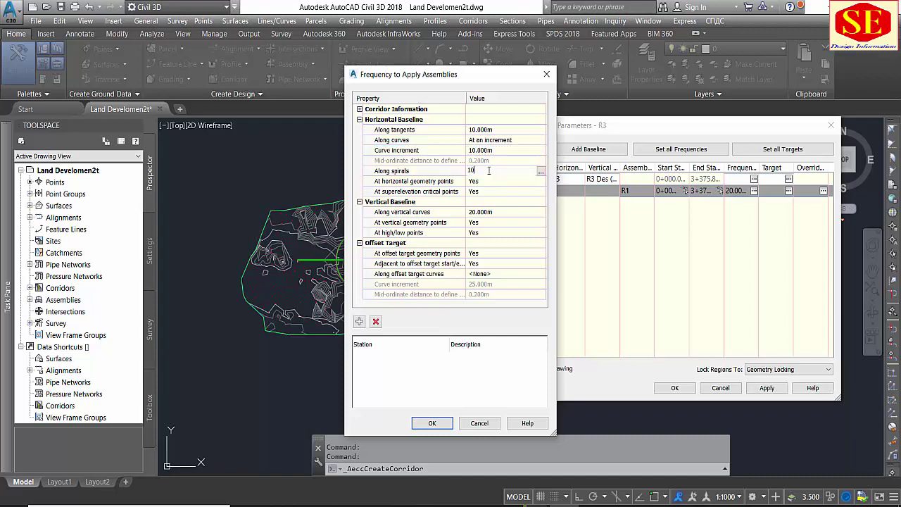
click(492, 212)
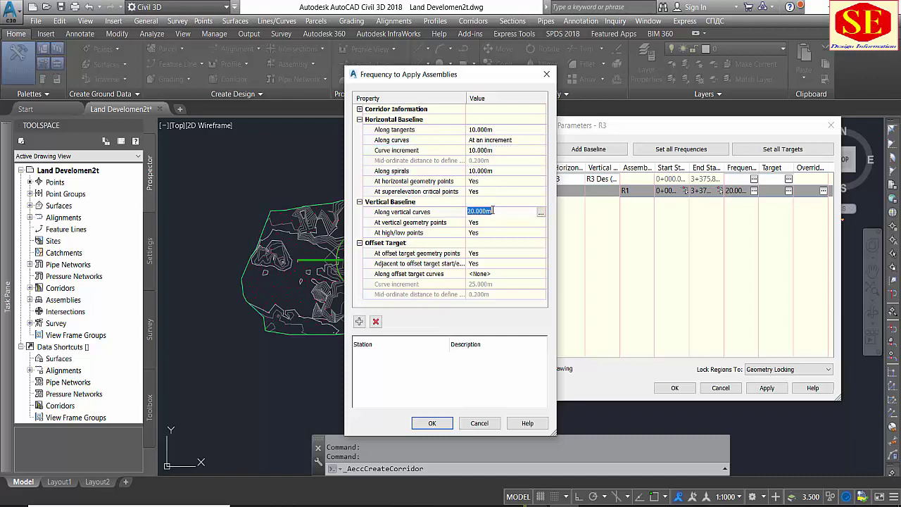
text(10)
click(445, 425)
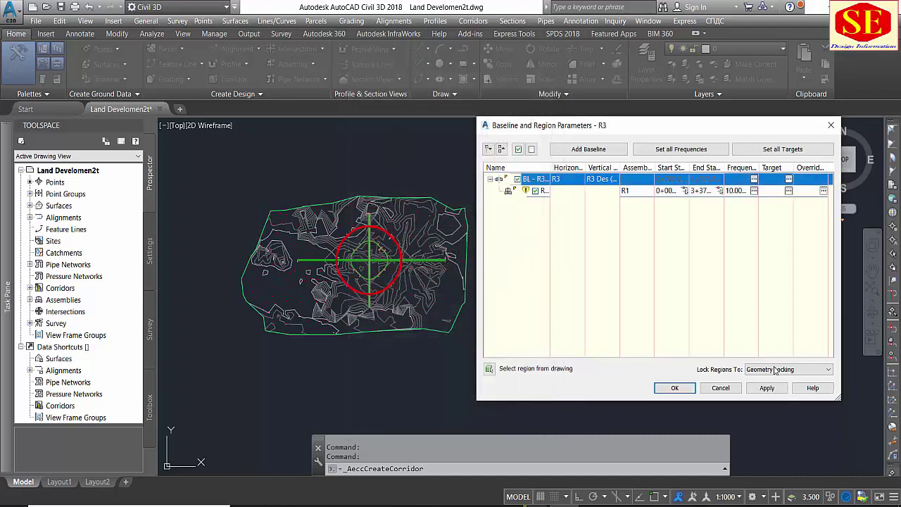
click(766, 388)
click(425, 227)
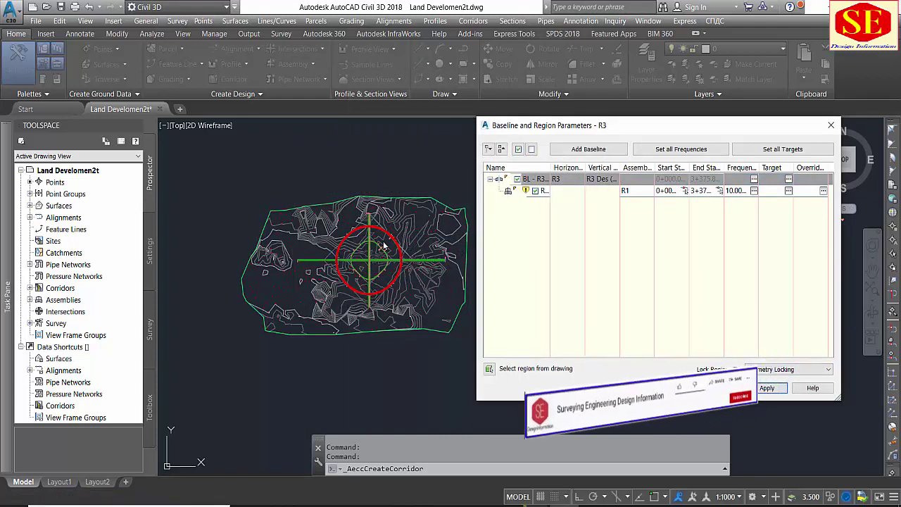
click(673, 388)
scroll(381, 226, up, 5)
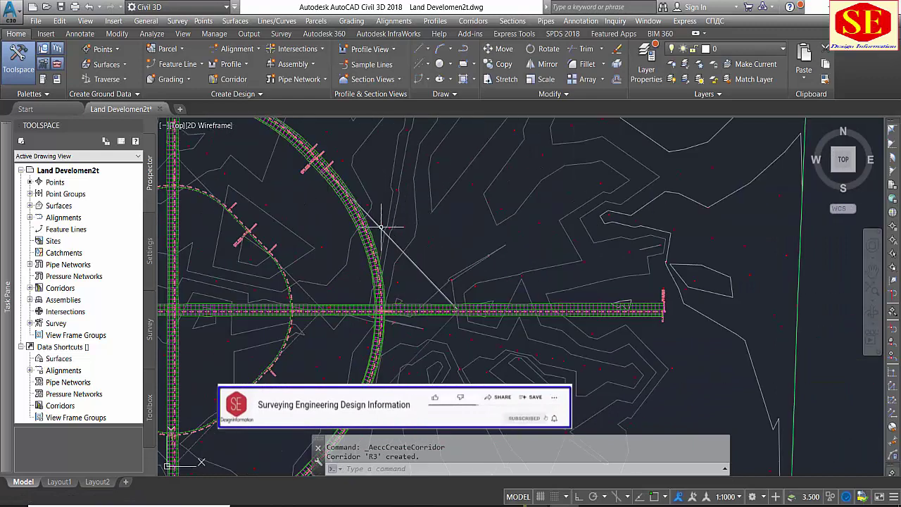
scroll(465, 243, down, 4)
text(R)
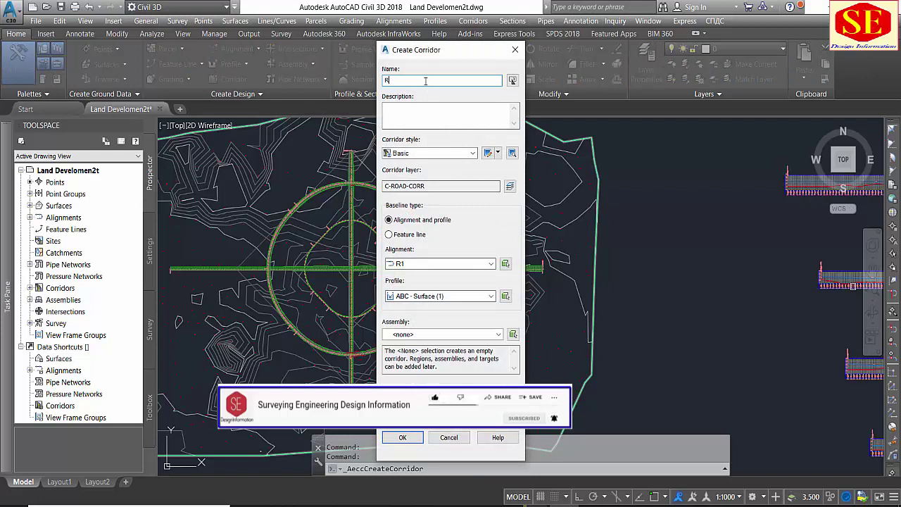
Name the corridor R4 and use alignment R4, profile R4 Des, assembly R1, target ABC.
text(4)
click(423, 266)
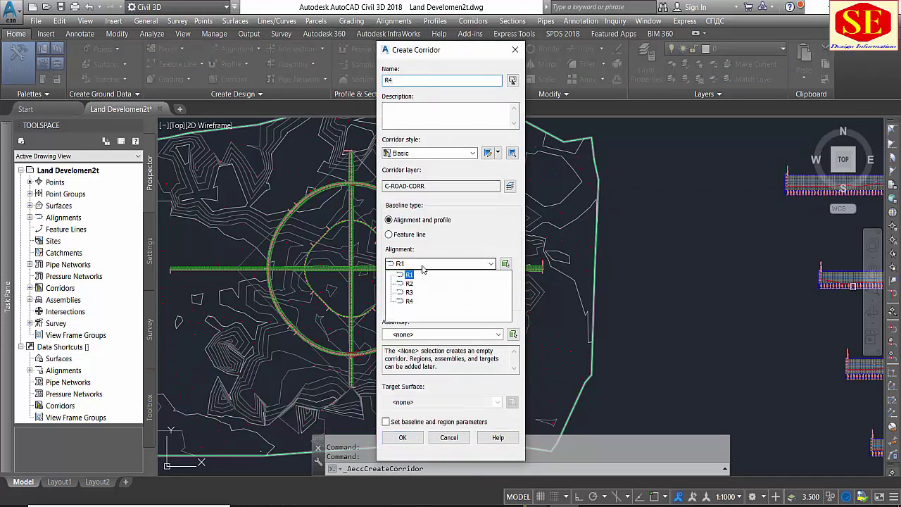
click(409, 300)
click(422, 296)
click(412, 314)
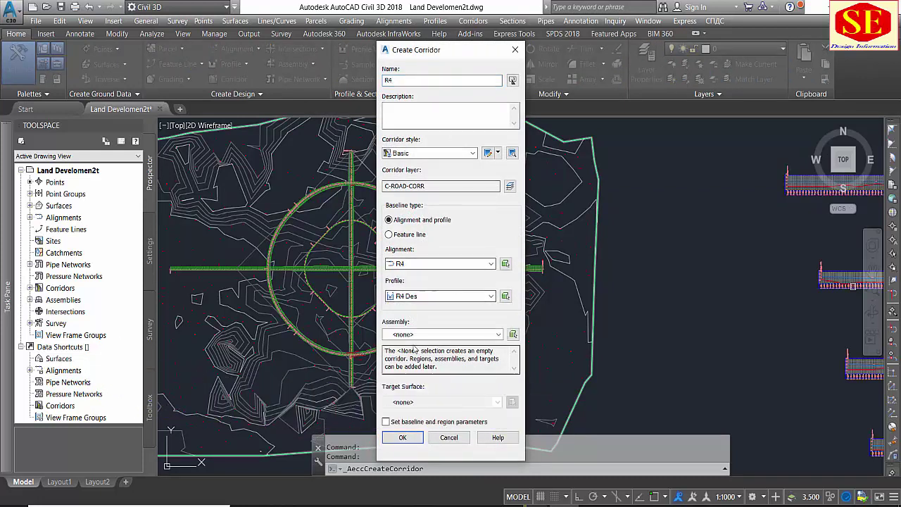
click(416, 336)
click(406, 354)
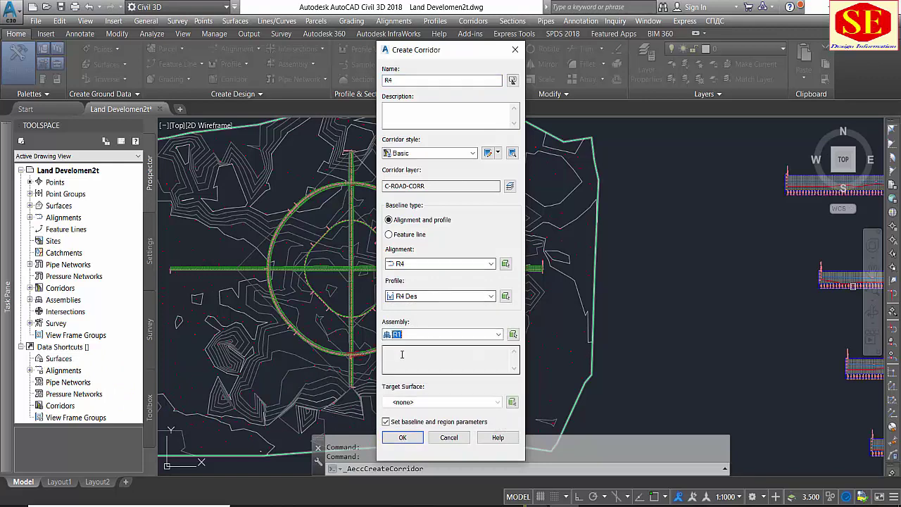
click(423, 402)
click(407, 422)
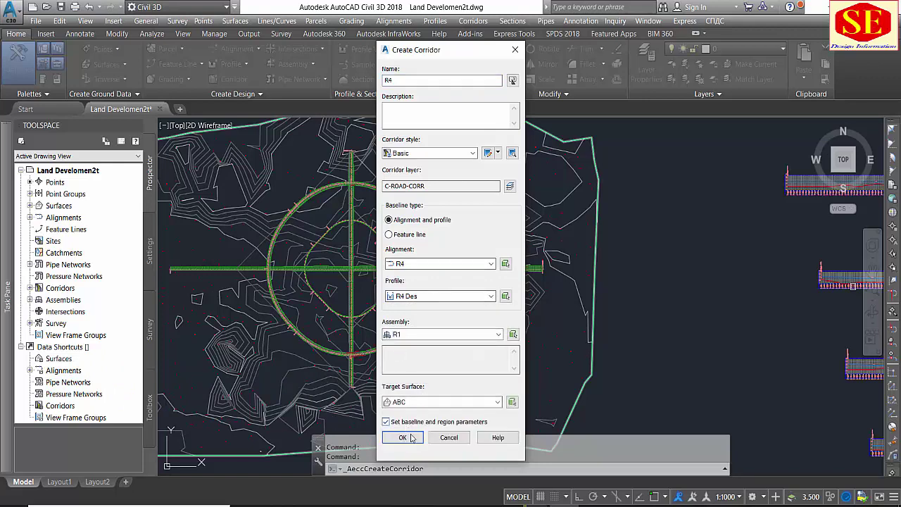
click(402, 438)
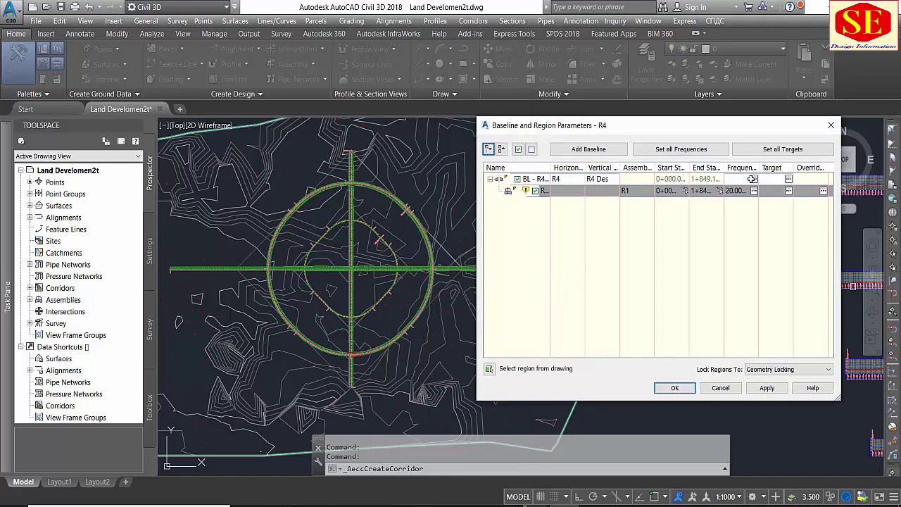
Set all assembly frequencies to 10 m and rebuild corridor R4.
click(753, 179)
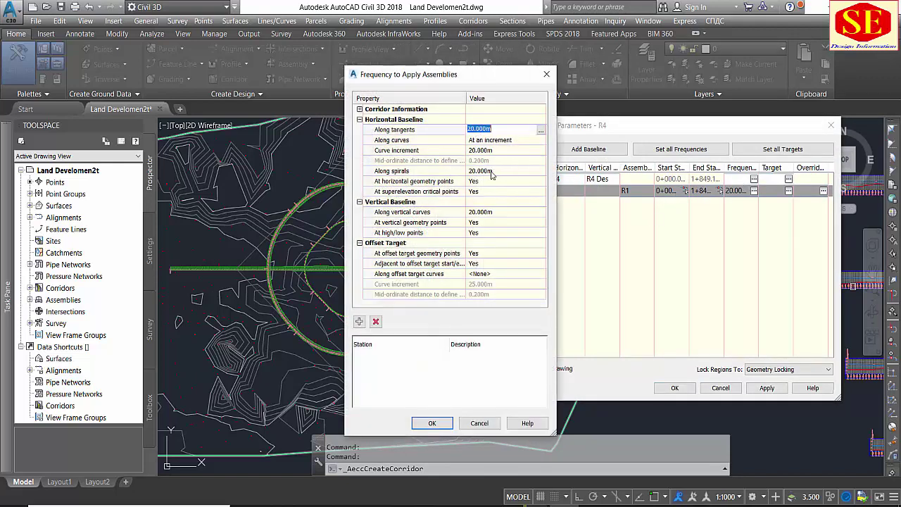
key(Return)
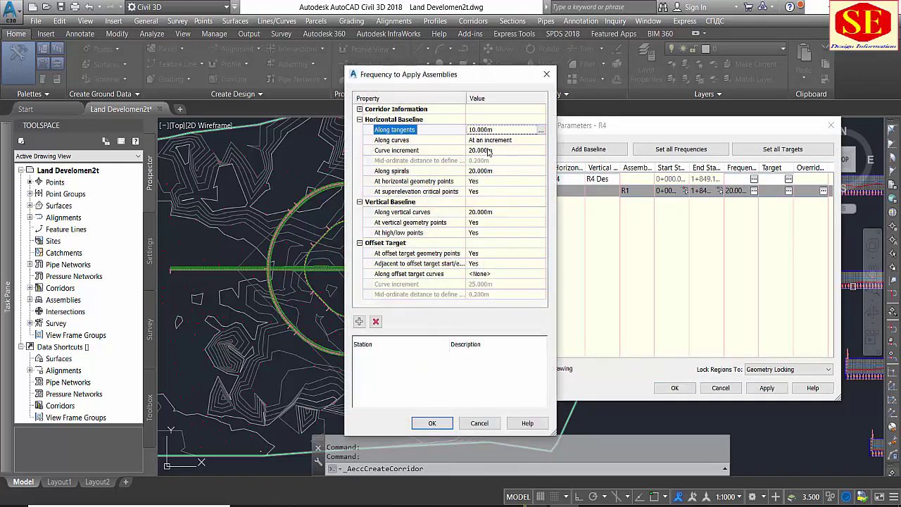
click(497, 151)
text(10)
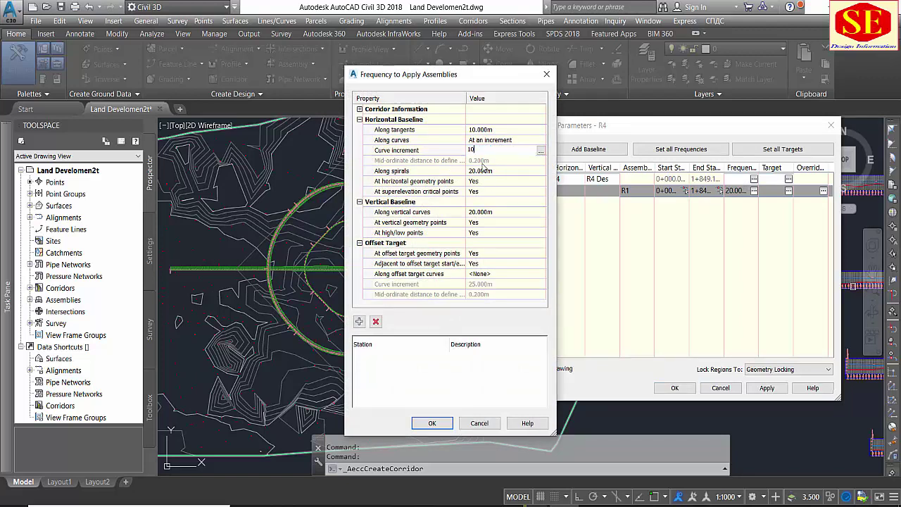
key(Return)
click(482, 171)
text(10)
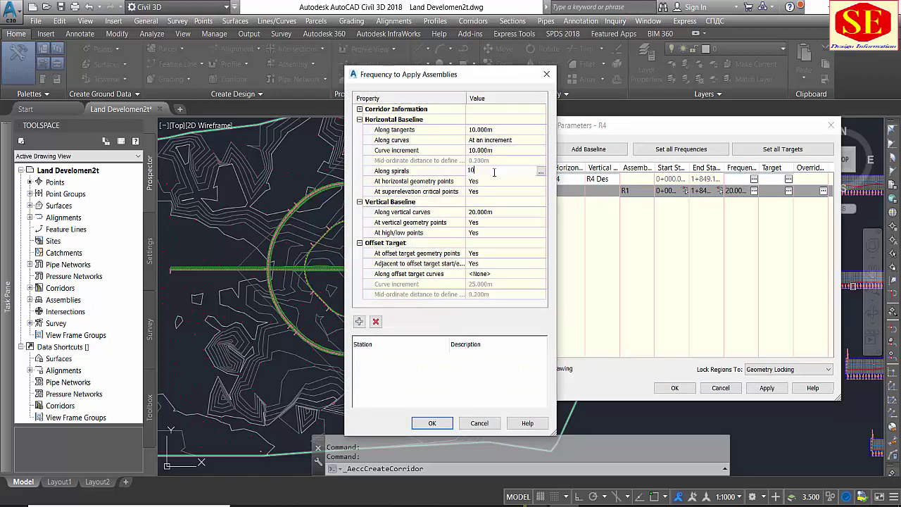
key(Return)
click(494, 212)
text(10)
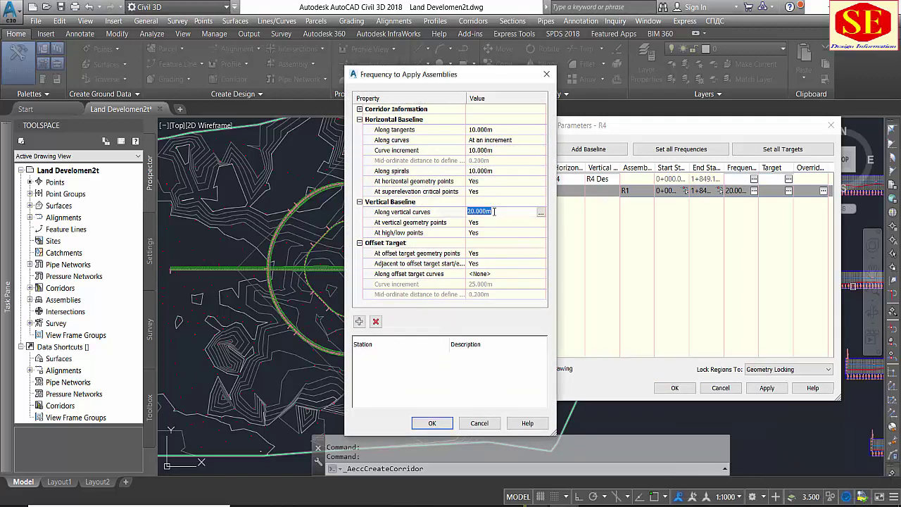
click(437, 423)
click(786, 389)
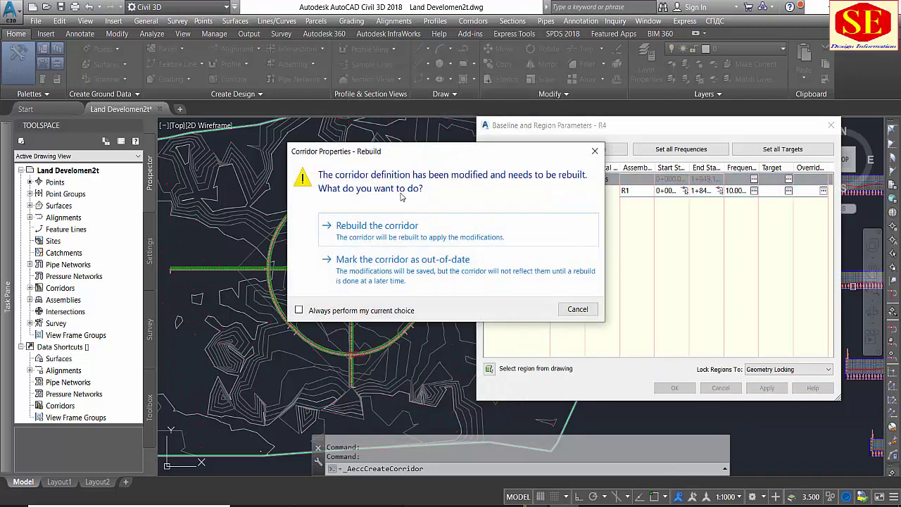
click(398, 227)
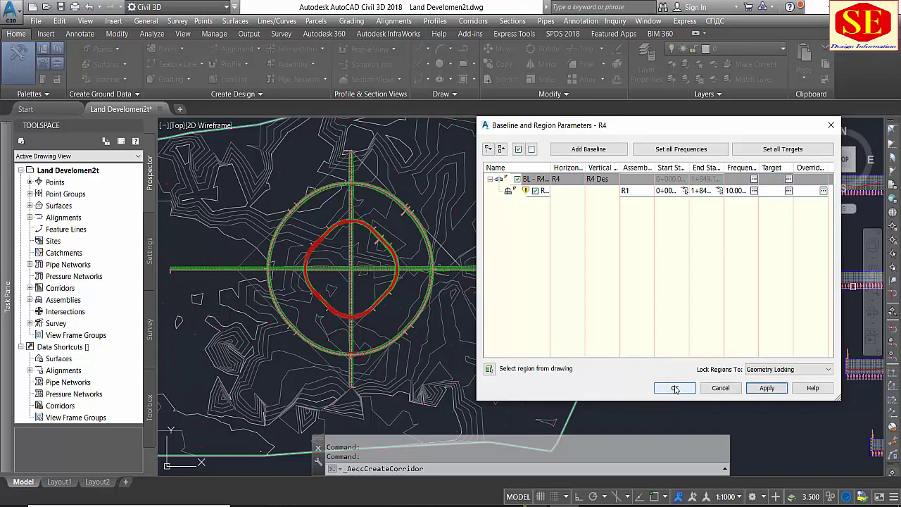
click(673, 388)
scroll(392, 313, up, 2)
scroll(464, 267, up, 2)
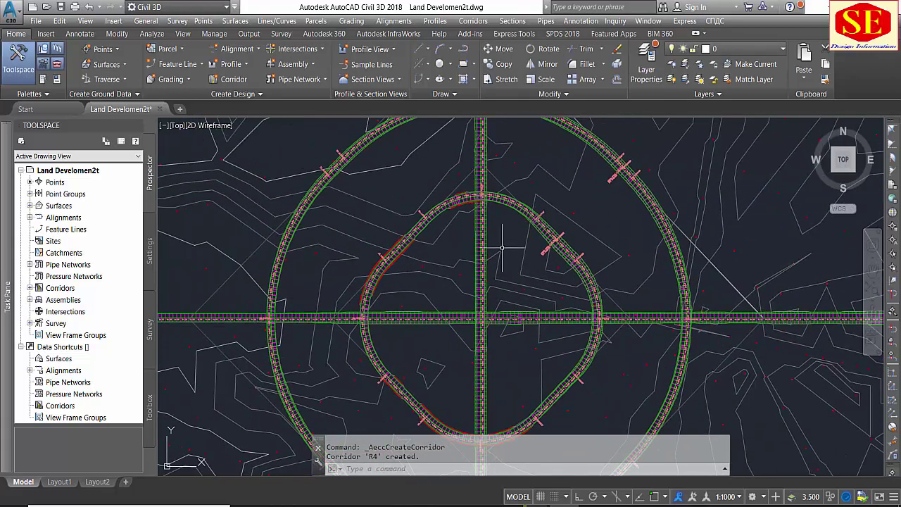
Zoom and pan the plan past the profile views to centre the roundabout.
scroll(488, 202, up, 3)
scroll(458, 269, down, 4)
scroll(485, 378, up, 4)
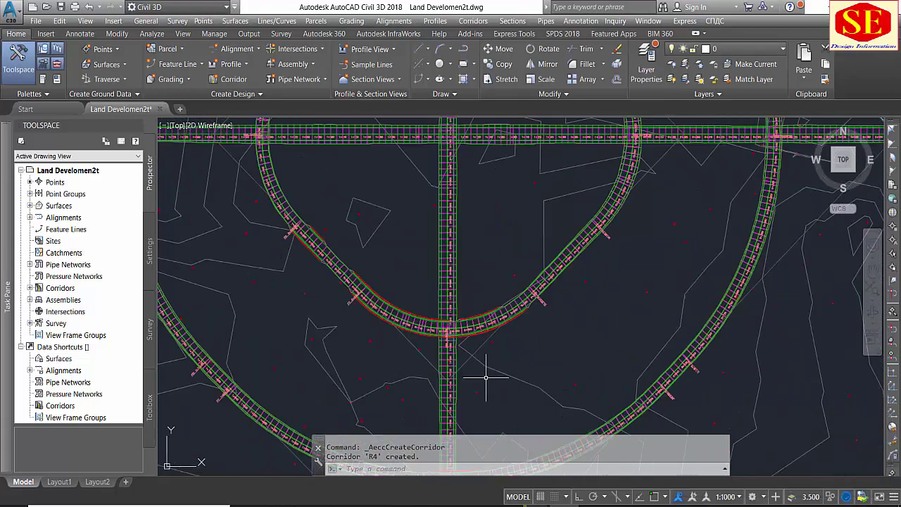
scroll(444, 278, up, 2)
scroll(346, 322, down, 4)
scroll(394, 281, down, 3)
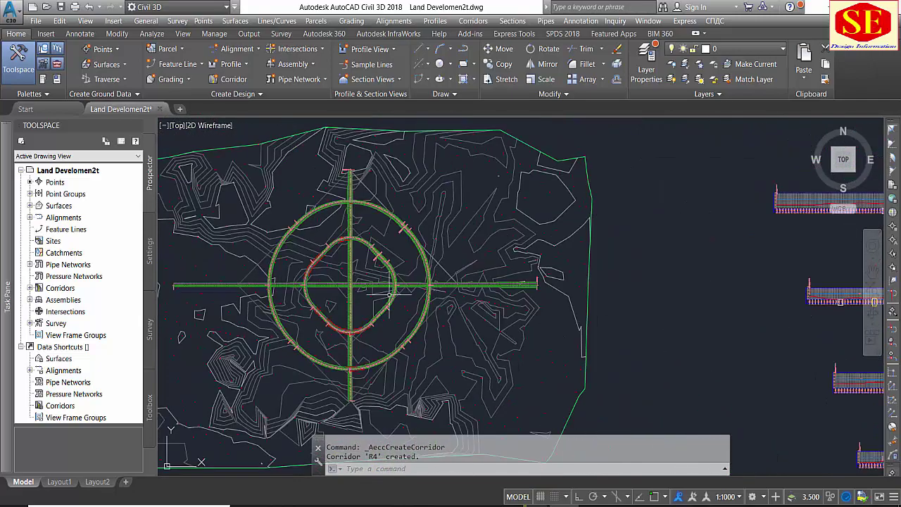
scroll(403, 290, up, 5)
scroll(477, 188, down, 4)
scroll(507, 159, up, 1)
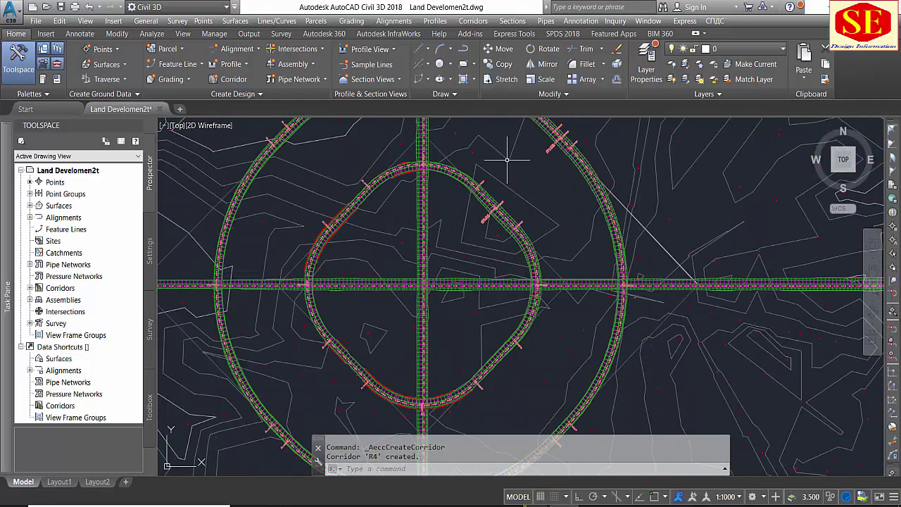
scroll(355, 191, up, 1)
scroll(394, 317, down, 3)
scroll(423, 262, down, 3)
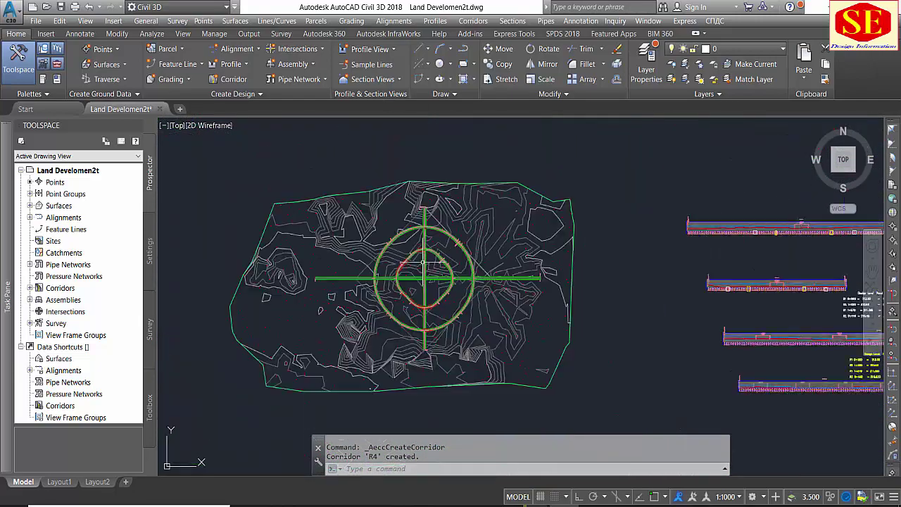
middle_drag(679, 261, 442, 260)
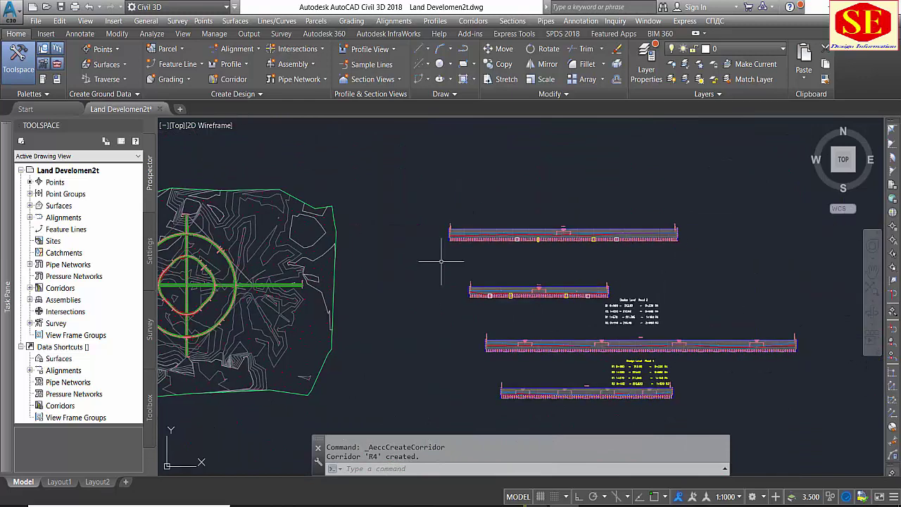
scroll(478, 306, down, 5)
scroll(584, 282, up, 5)
scroll(583, 281, up, 3)
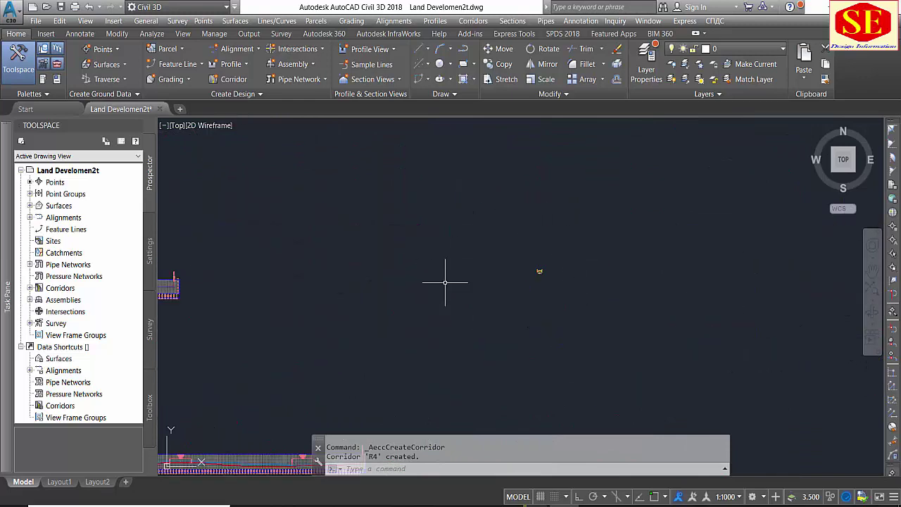
scroll(485, 288, down, 6)
middle_drag(310, 306, 580, 285)
scroll(507, 267, up, 4)
scroll(507, 260, up, 3)
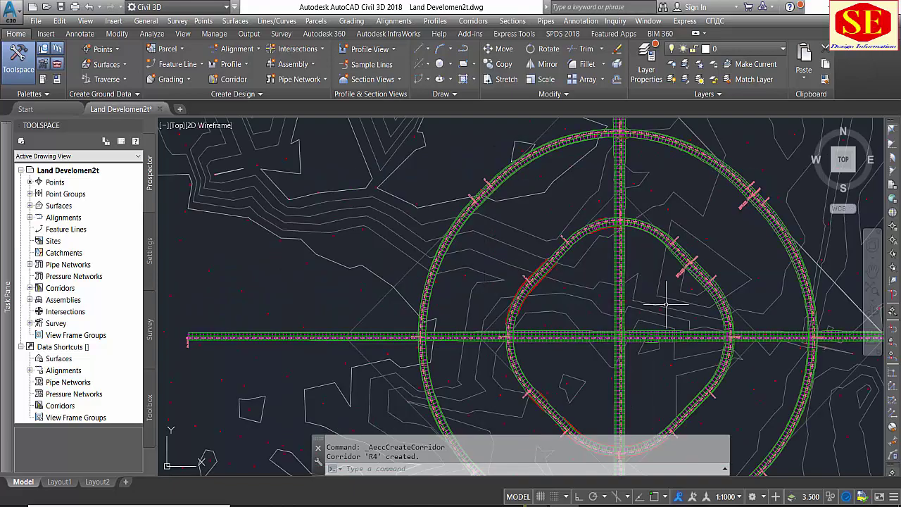
scroll(506, 247, down, 1)
scroll(506, 247, up, 3)
scroll(381, 247, down, 6)
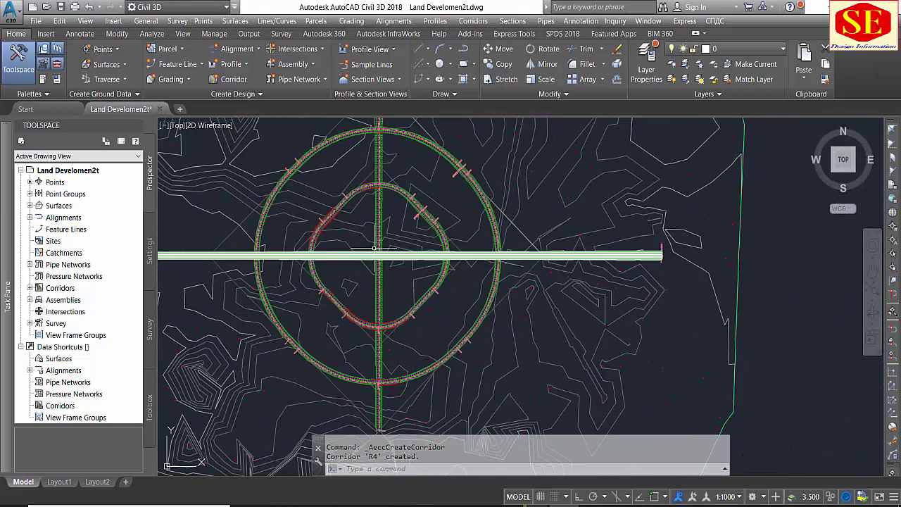
scroll(367, 245, up, 4)
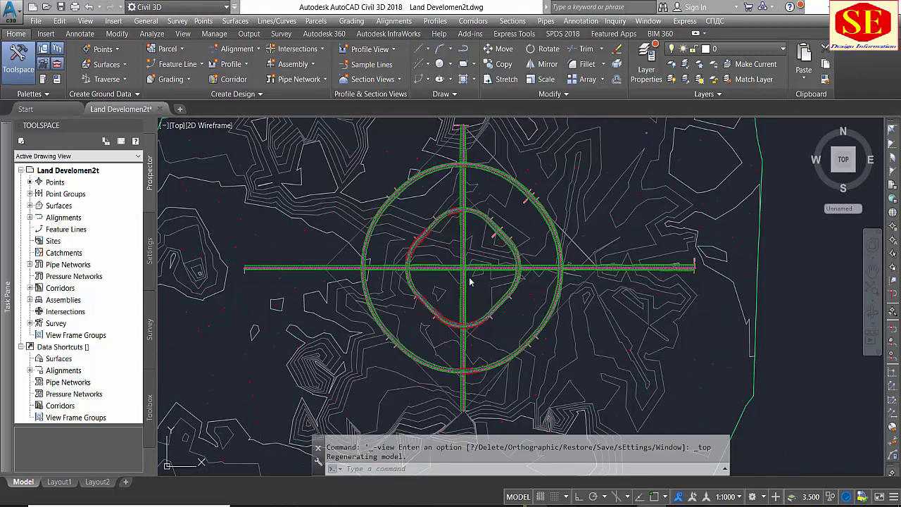
click(176, 126)
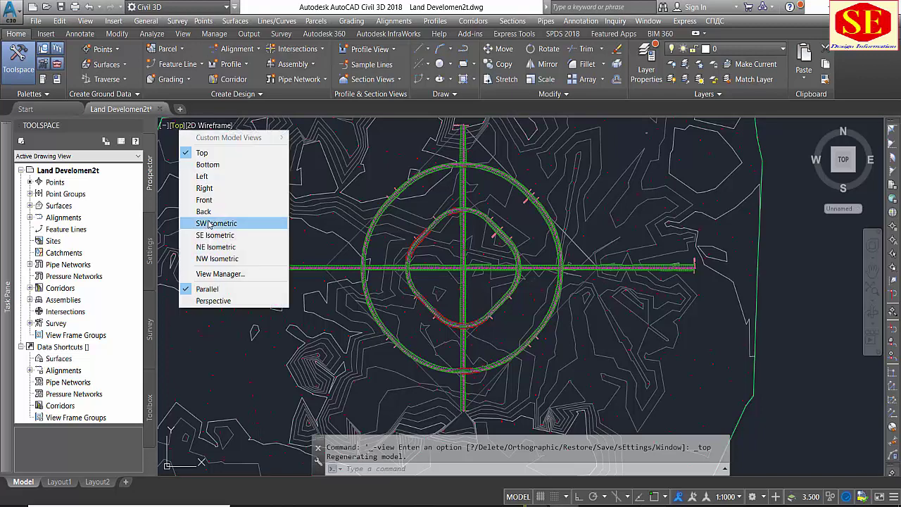
click(209, 224)
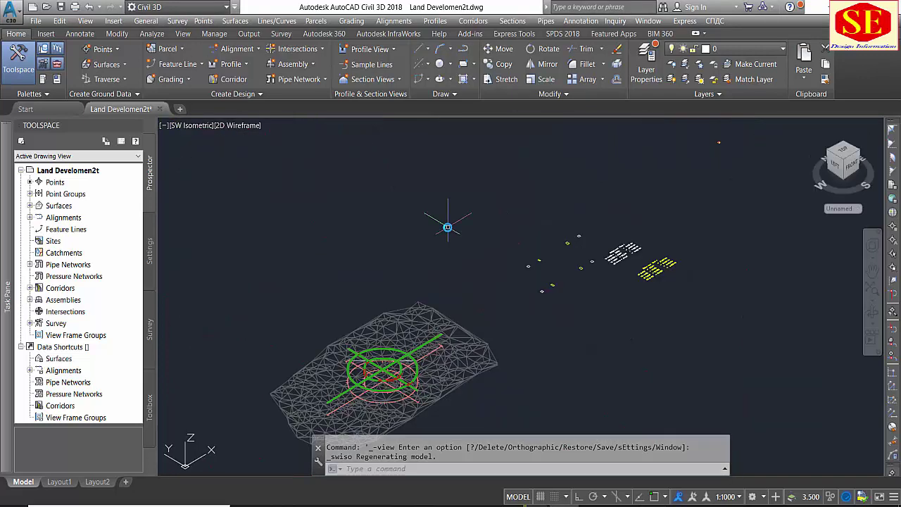
scroll(341, 416, up, 3)
scroll(374, 352, up, 3)
scroll(338, 268, up, 2)
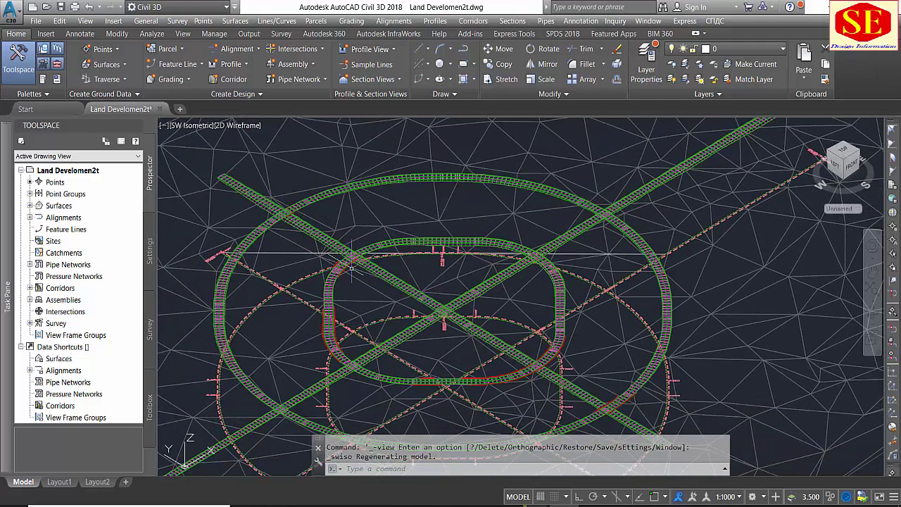
scroll(564, 390, up, 3)
scroll(564, 380, up, 1)
scroll(561, 359, down, 1)
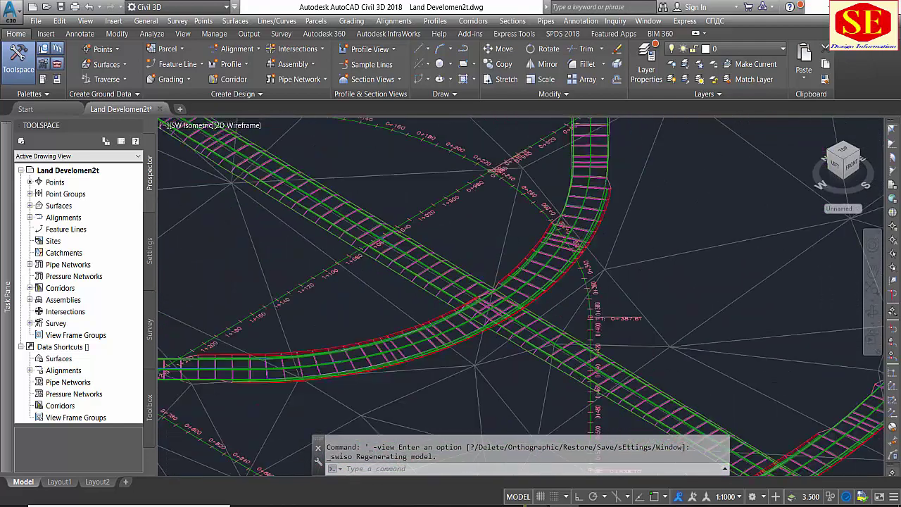
scroll(558, 340, down, 2)
scroll(559, 340, up, 4)
scroll(547, 325, down, 2)
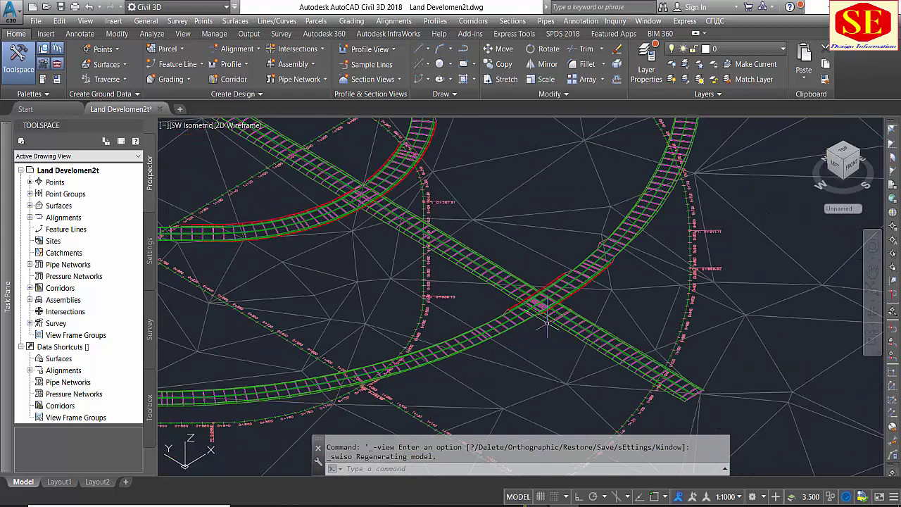
scroll(559, 349, down, 2)
scroll(537, 285, down, 2)
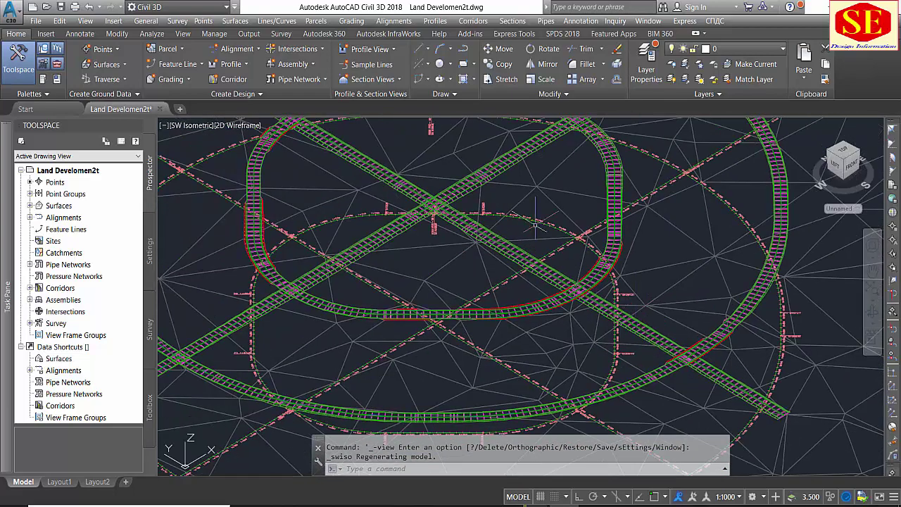
middle_drag(525, 233, 540, 261)
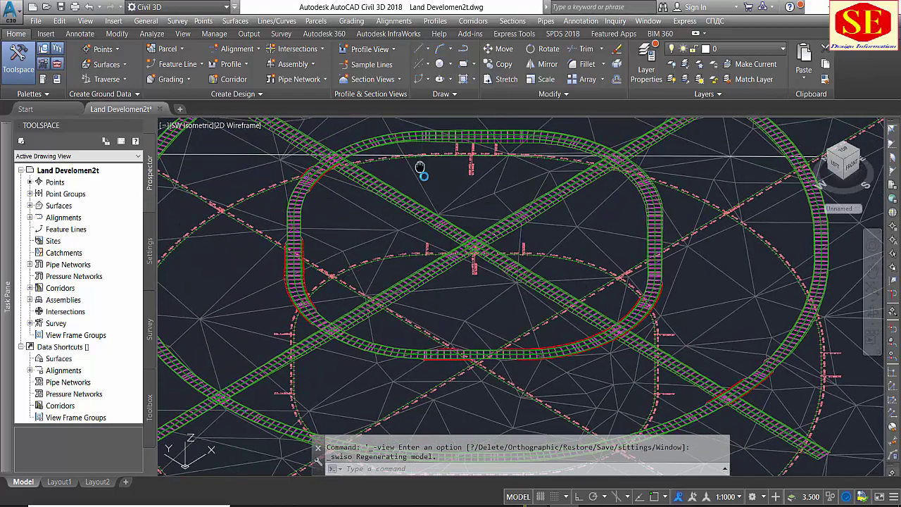
scroll(422, 173, down, 2)
scroll(435, 202, down, 2)
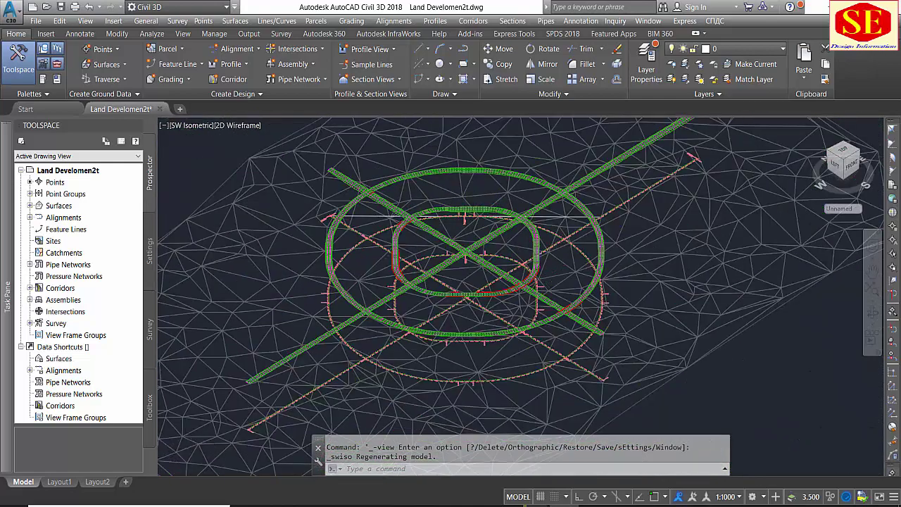
scroll(537, 281, up, 2)
scroll(569, 380, up, 5)
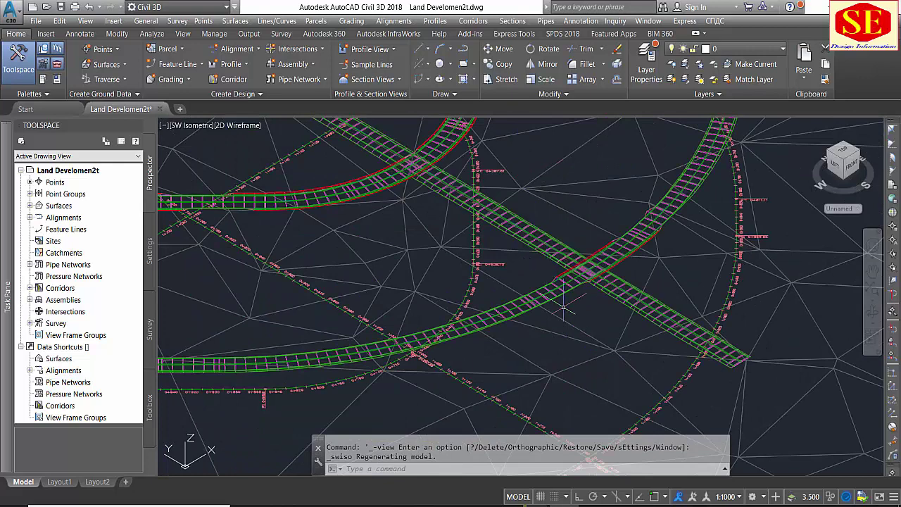
scroll(563, 299, down, 4)
scroll(462, 325, down, 2)
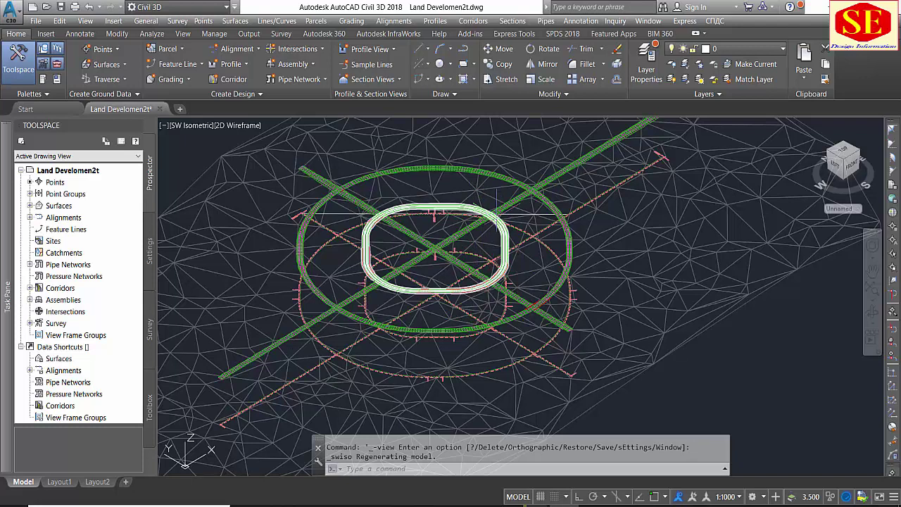
scroll(494, 226, up, 2)
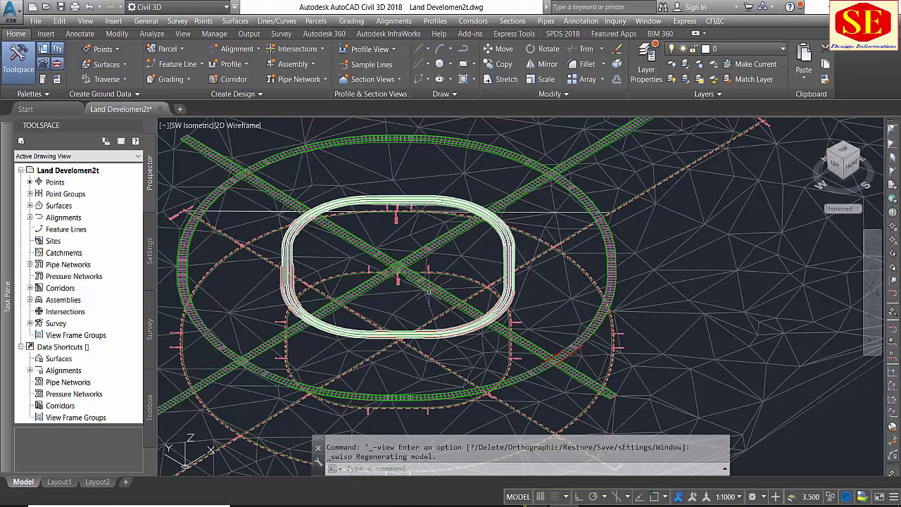
click(187, 126)
click(211, 151)
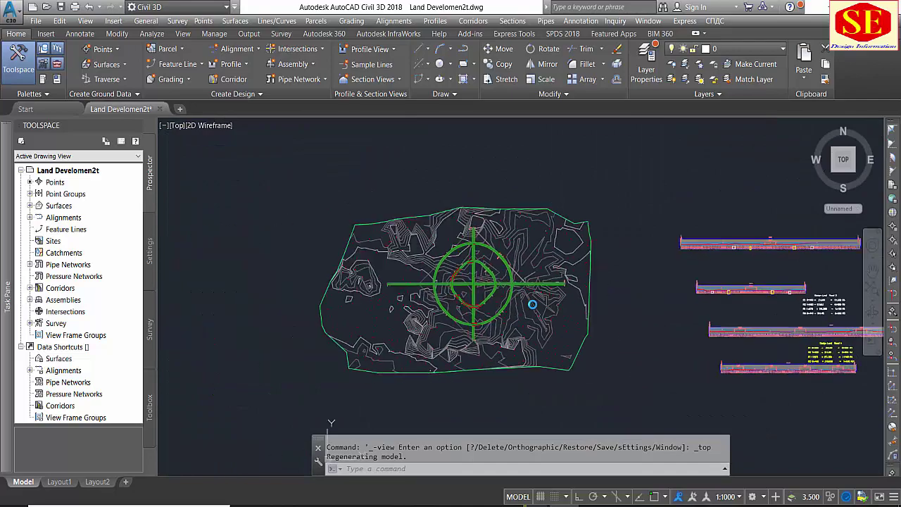
Zoom in on the road intersection and save the drawing Land Develomen2t.dwg.
scroll(482, 276, up, 5)
middle_drag(492, 274, 568, 256)
scroll(535, 252, up, 1)
scroll(528, 254, up, 2)
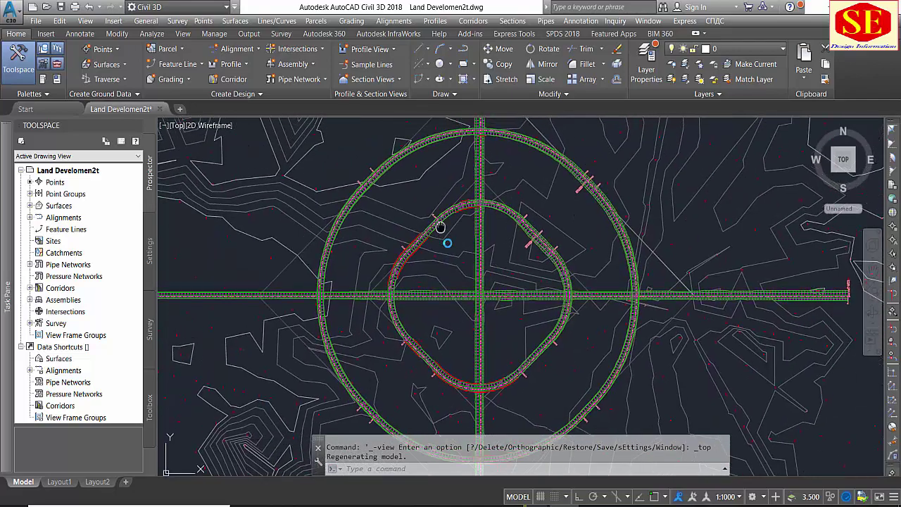
scroll(528, 254, up, 1)
scroll(528, 254, up, 2)
scroll(528, 254, down, 2)
scroll(496, 285, down, 3)
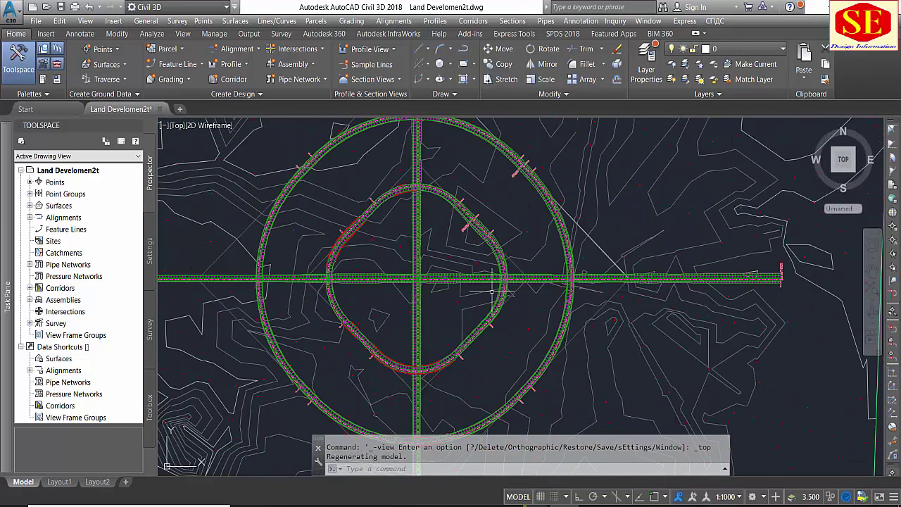
scroll(400, 253, up, 2)
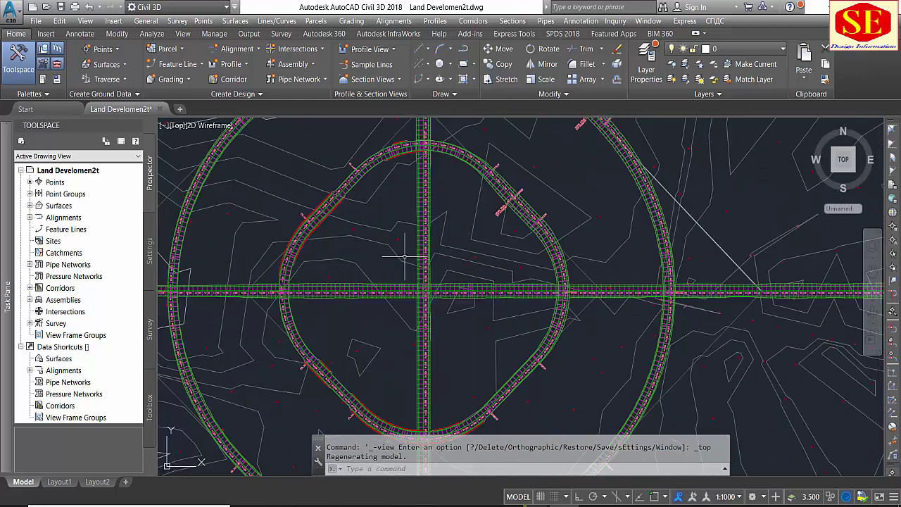
scroll(368, 293, up, 2)
key(ctrl+s)
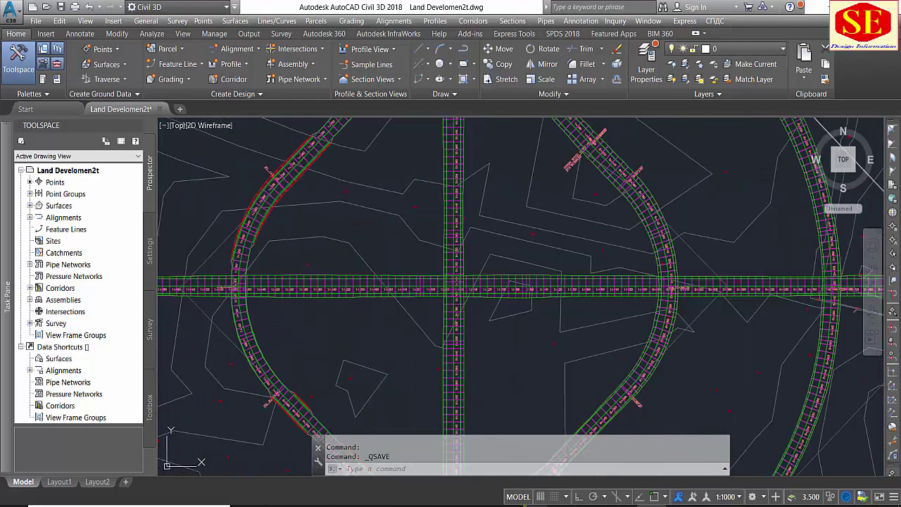
Window-select the horizontal corridor R1.
scroll(453, 219, up, 2)
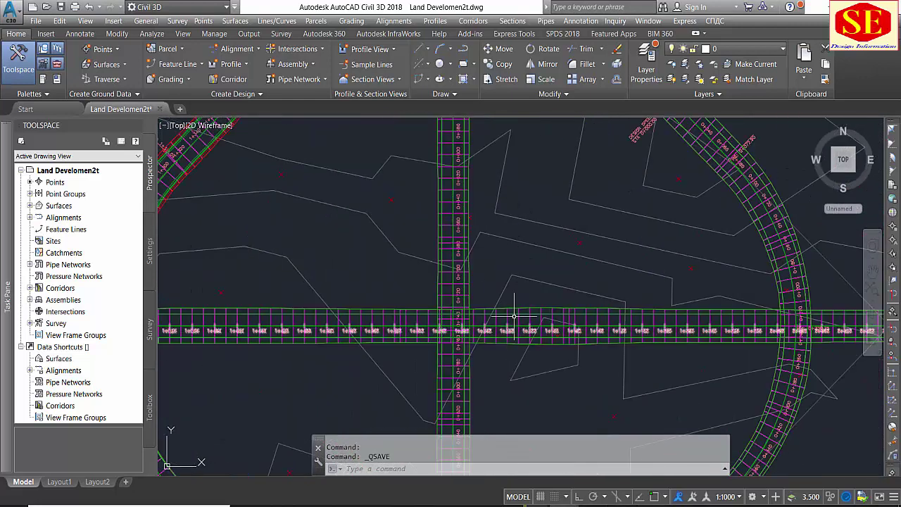
click(508, 307)
click(501, 317)
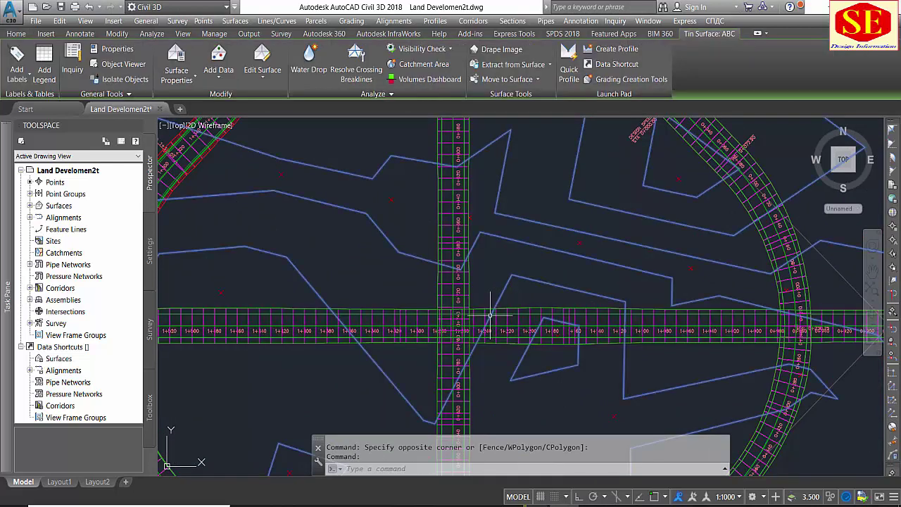
key(Escape)
click(501, 317)
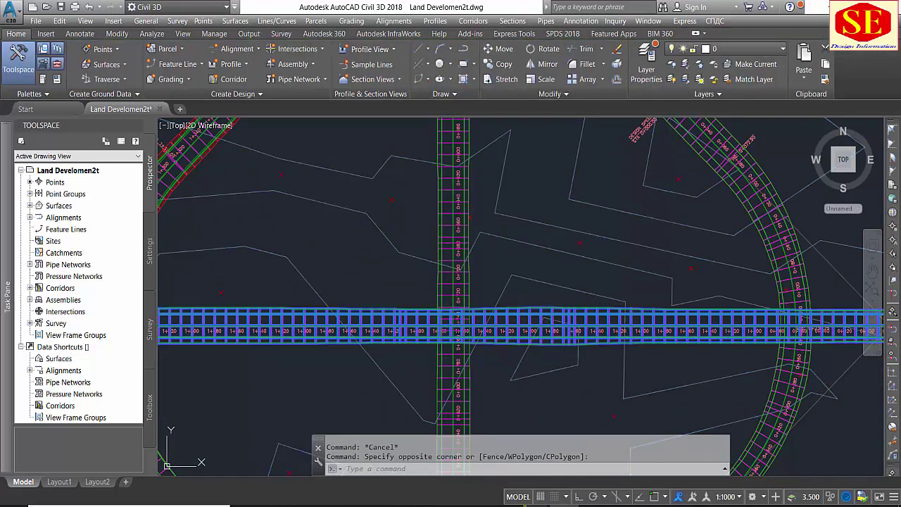
click(368, 169)
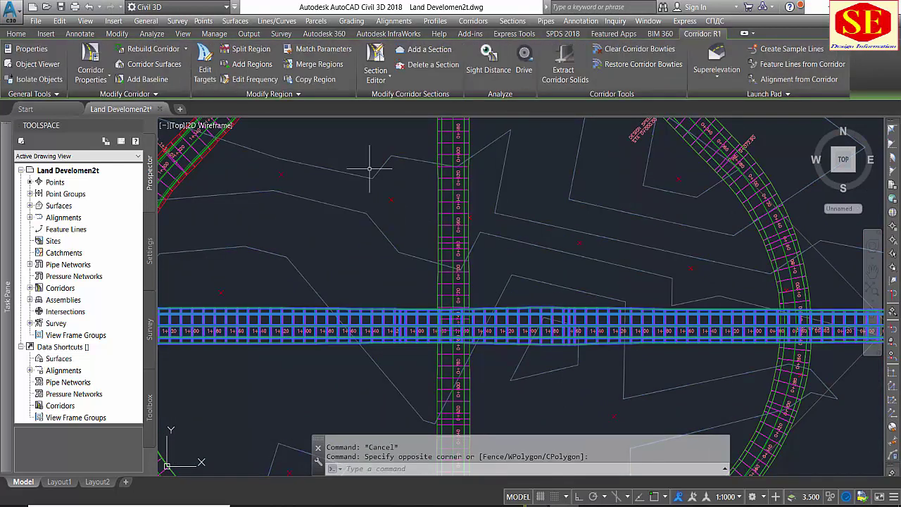
Split corridor R1's region at stations 1+138.39 and 1+398.89.
click(259, 55)
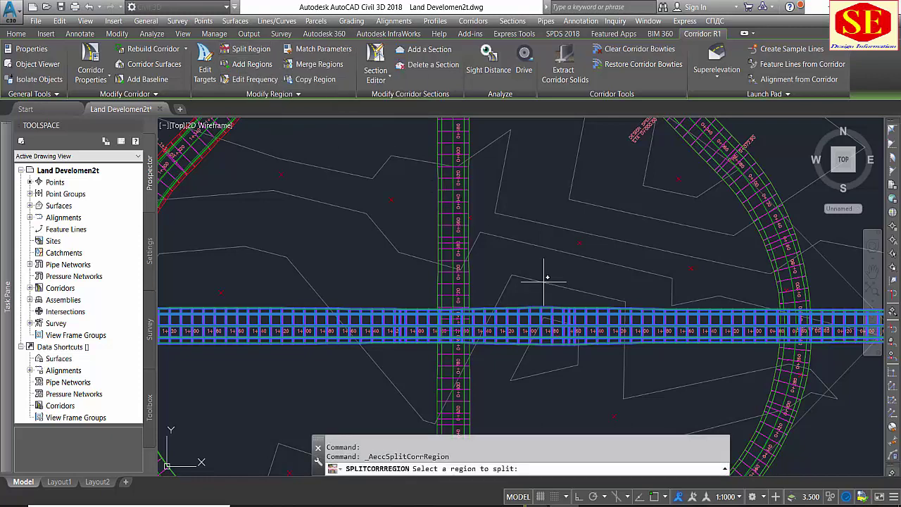
scroll(587, 350, up, 3)
scroll(604, 290, up, 2)
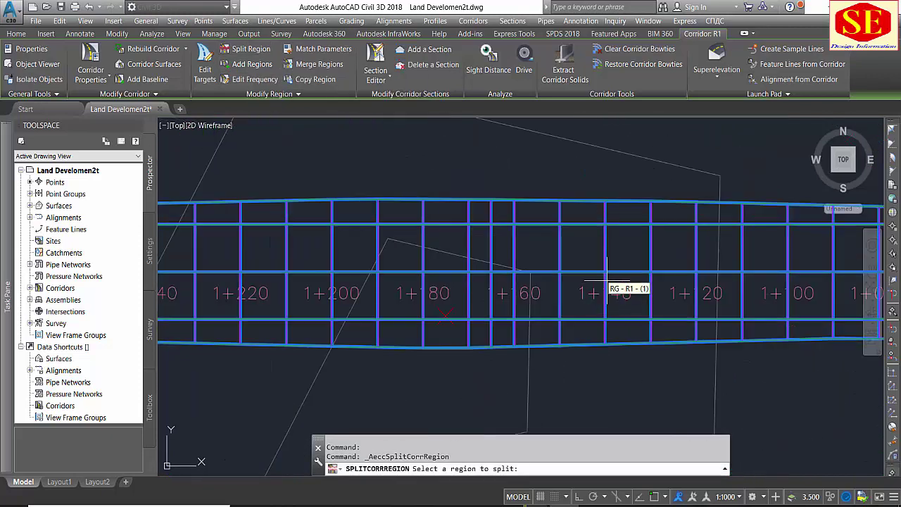
click(607, 288)
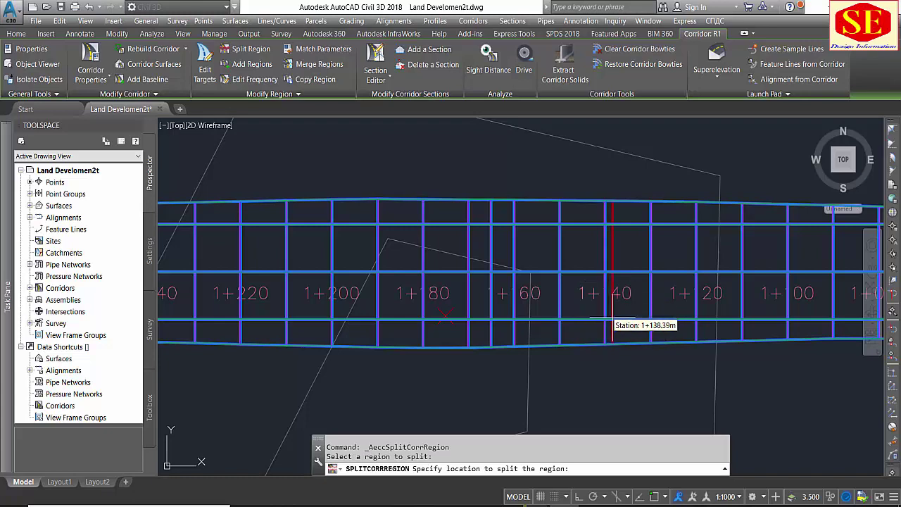
click(612, 320)
scroll(593, 255, down, 5)
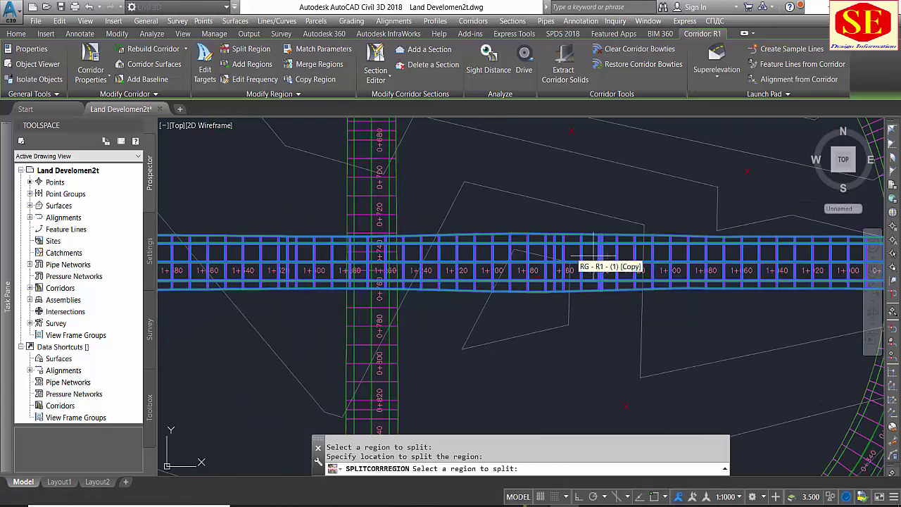
middle_drag(322, 295, 493, 317)
scroll(432, 310, up, 2)
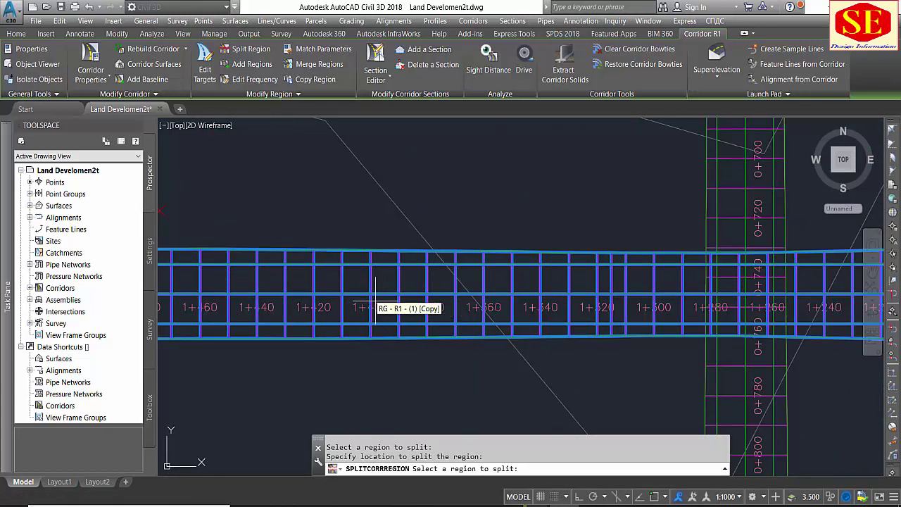
click(375, 308)
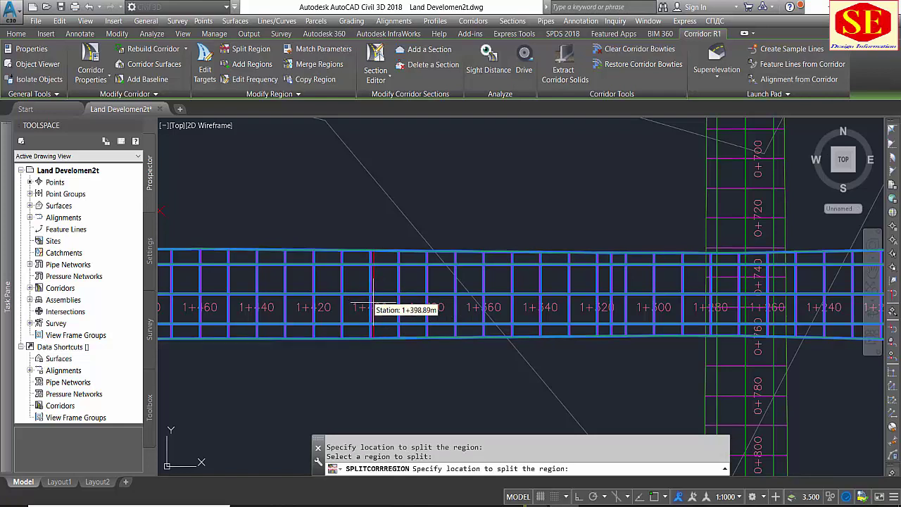
click(373, 308)
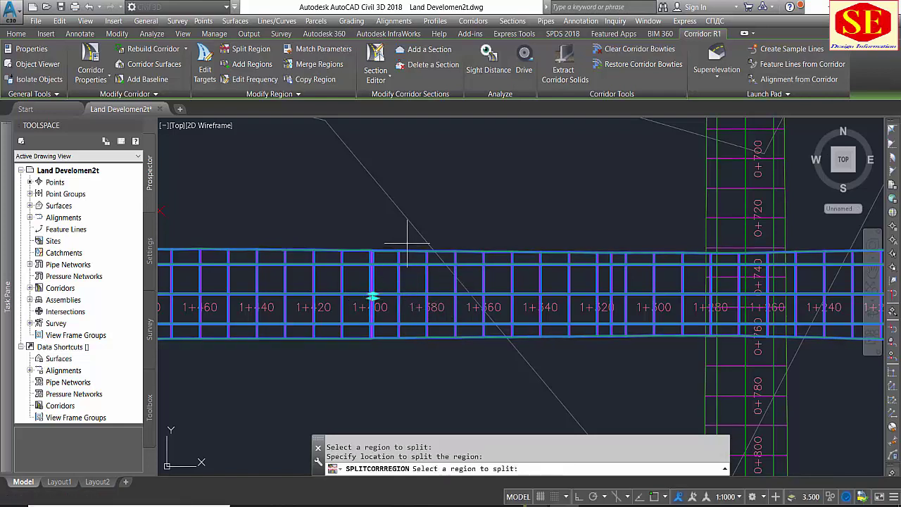
key(Return)
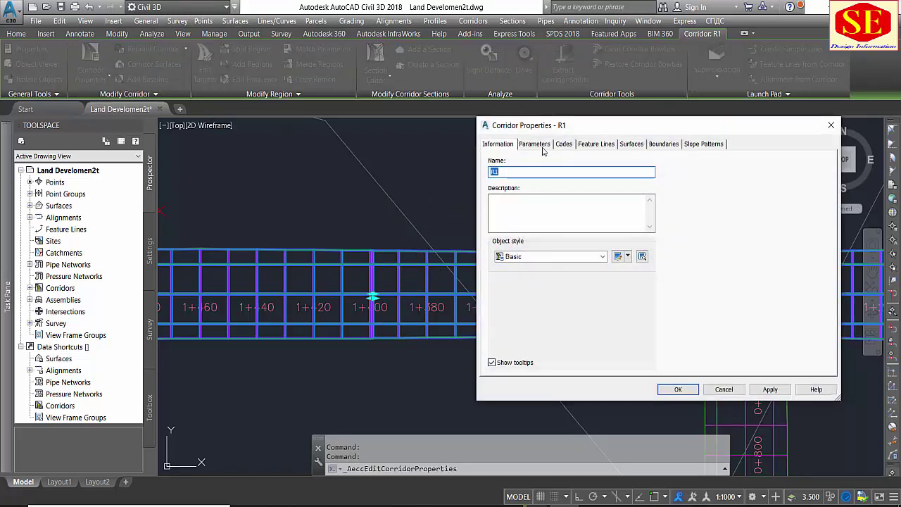
Uncheck corridor R1's second region in Corridor Properties, apply, and rebuild the corridor.
click(536, 145)
click(531, 217)
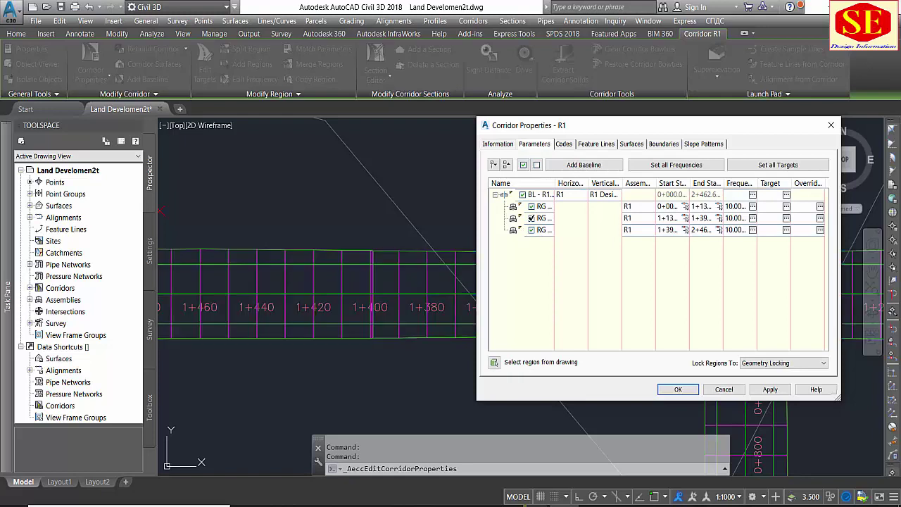
click(541, 218)
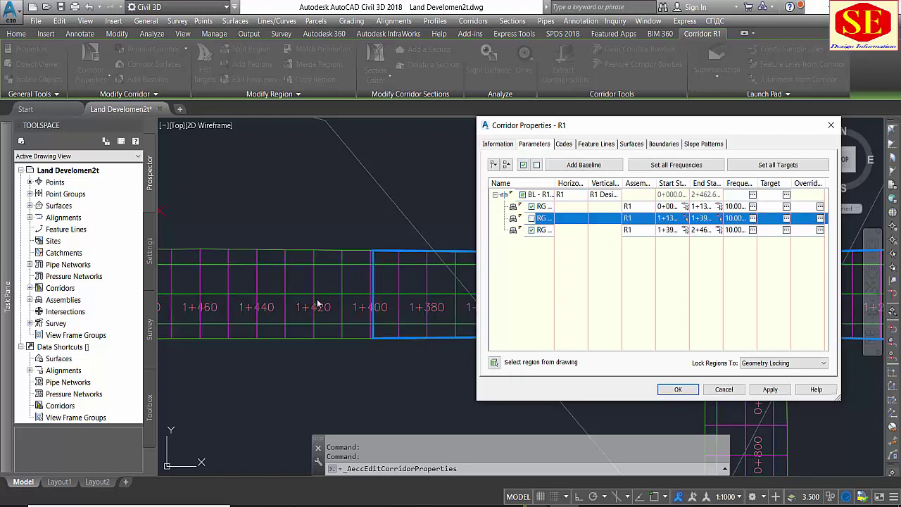
drag(593, 129, 577, 375)
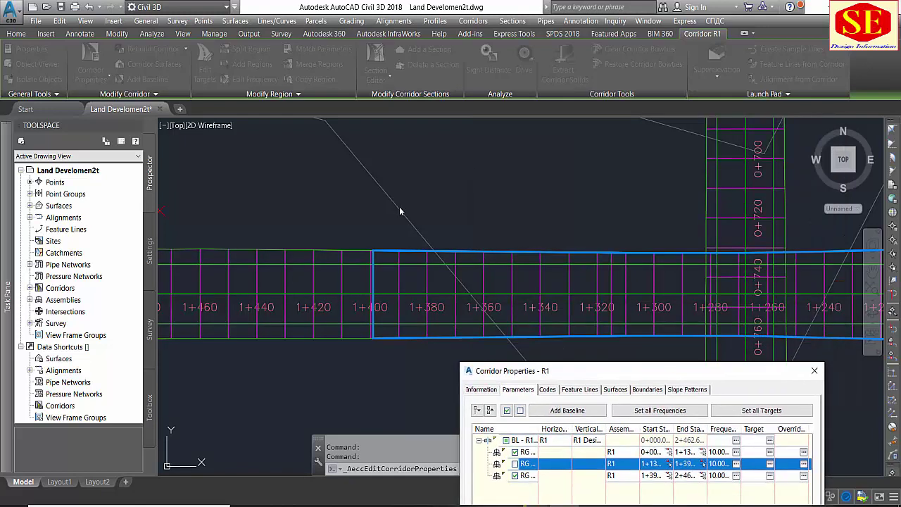
drag(645, 375, 611, 165)
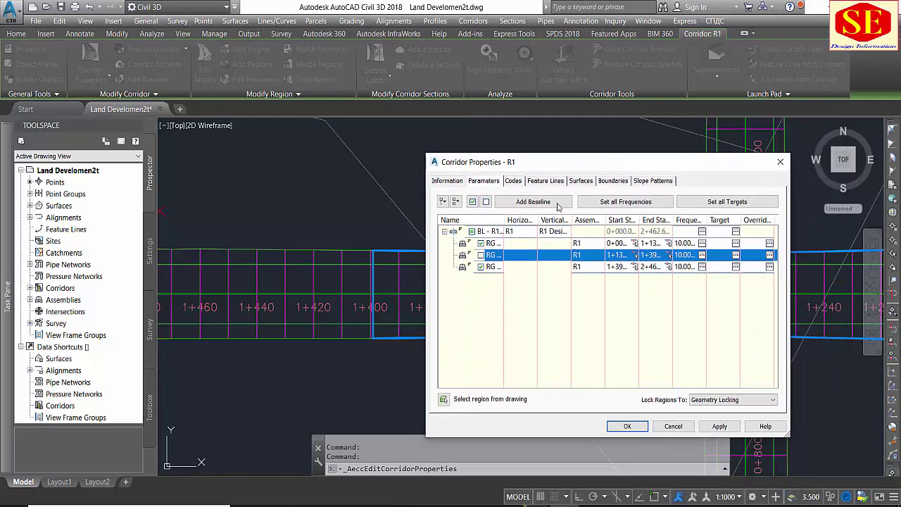
click(719, 427)
click(355, 276)
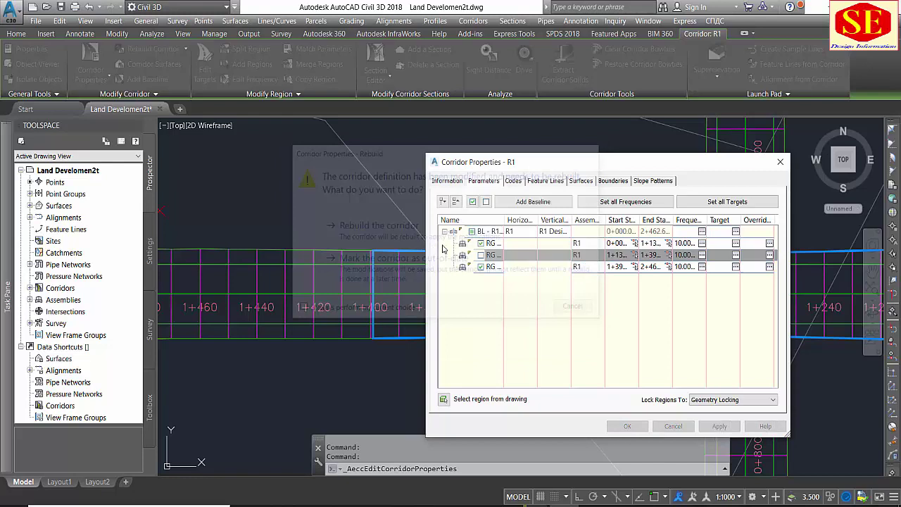
click(628, 426)
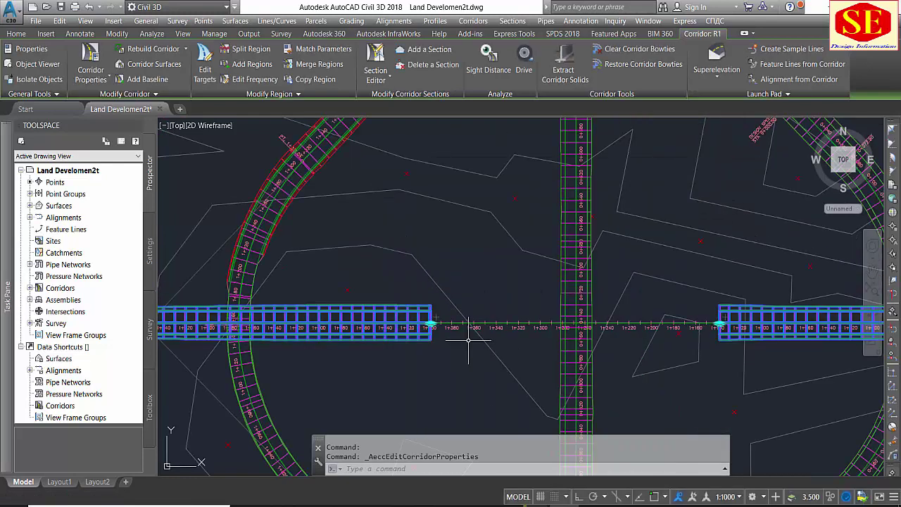
middle_drag(618, 337, 524, 332)
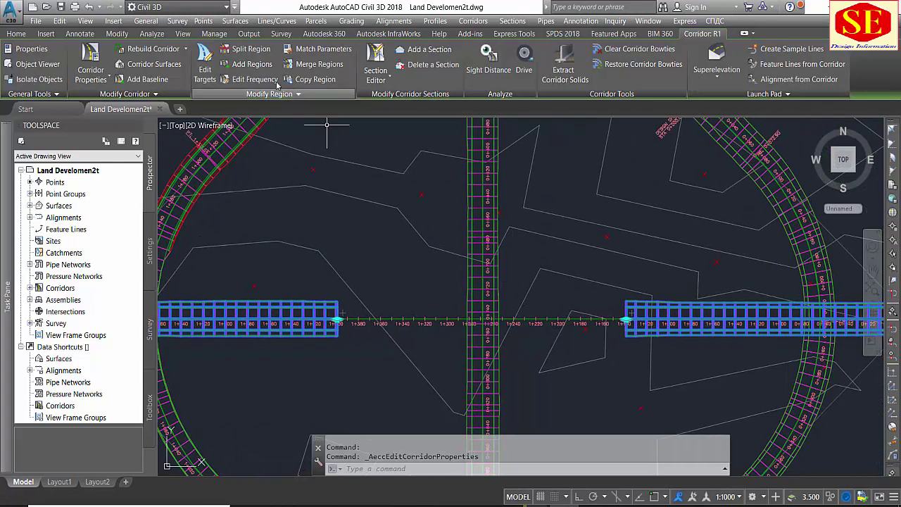
Clear the selection and select the vertical corridor R2.
key(Escape)
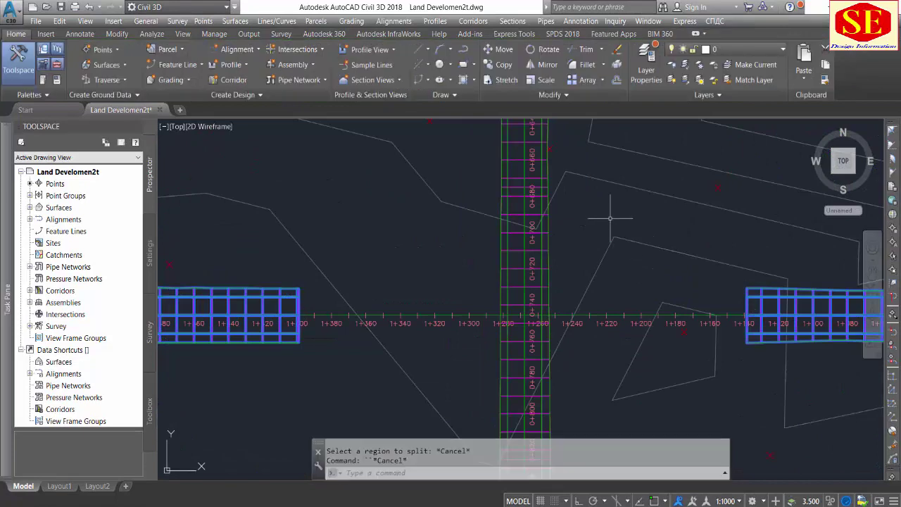
scroll(588, 241, down, 4)
click(563, 243)
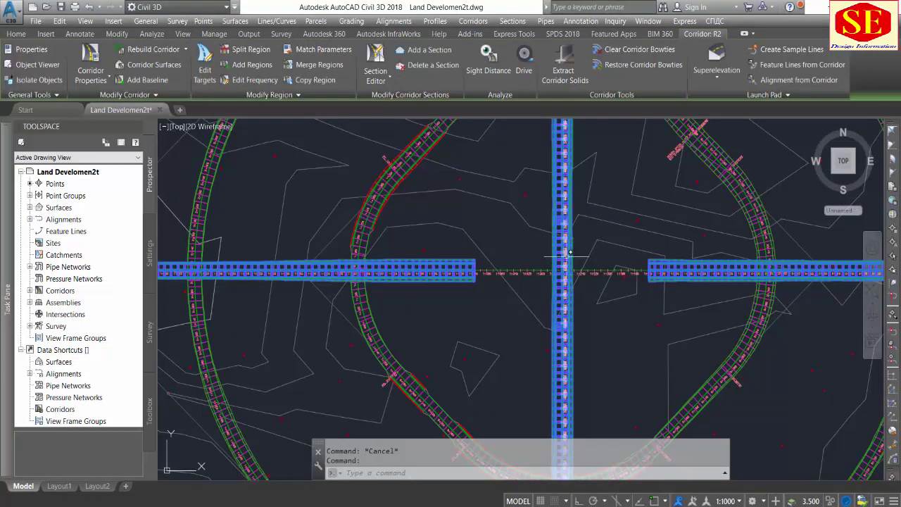
Run Split Region on corridor R2 and split its intersection region near station 0+663.
click(242, 49)
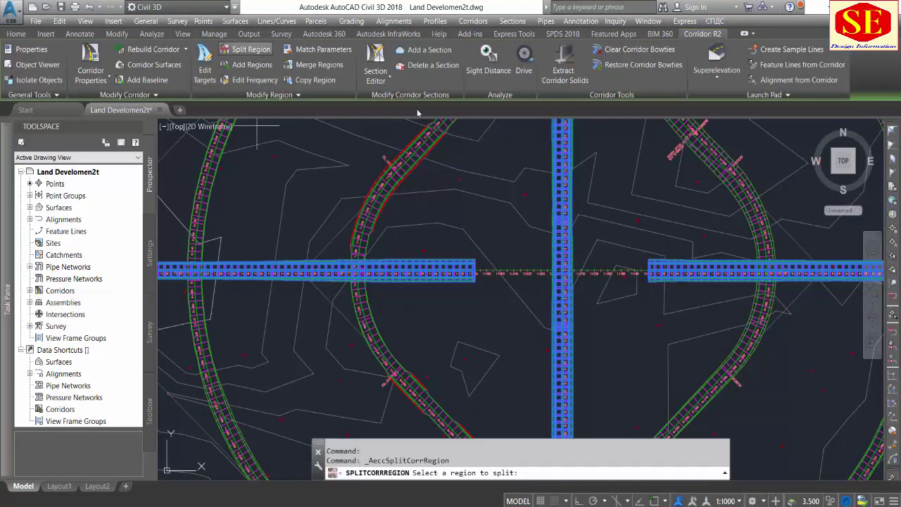
scroll(563, 225, up, 5)
scroll(563, 224, down, 1)
scroll(583, 299, up, 2)
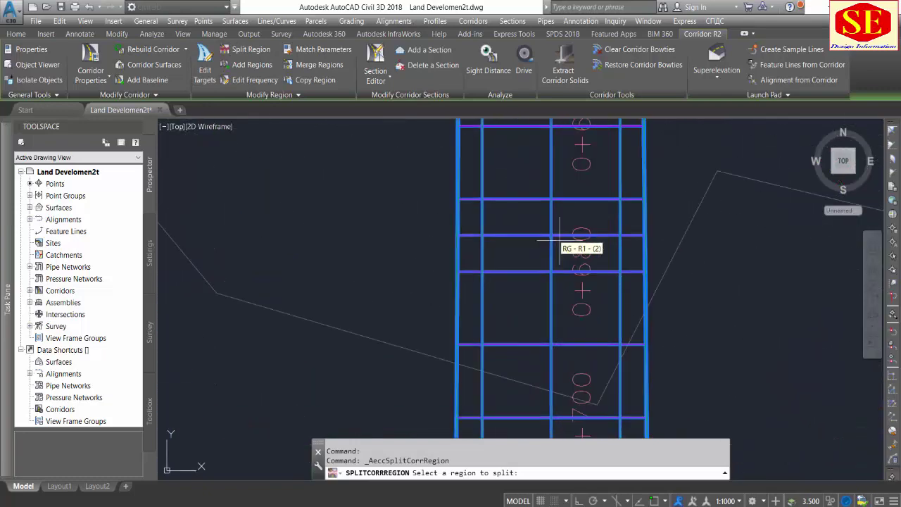
scroll(588, 211, down, 1)
scroll(581, 208, down, 2)
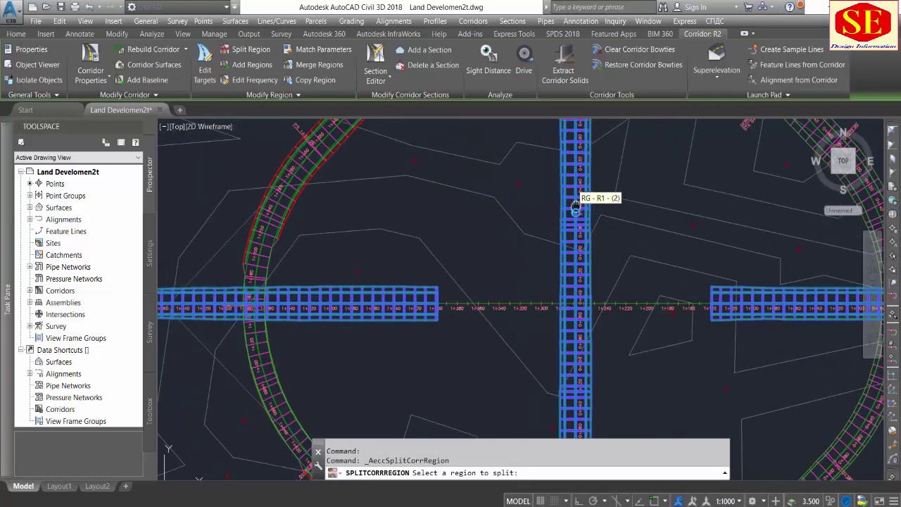
scroll(579, 204, up, 1)
scroll(574, 239, up, 1)
click(574, 238)
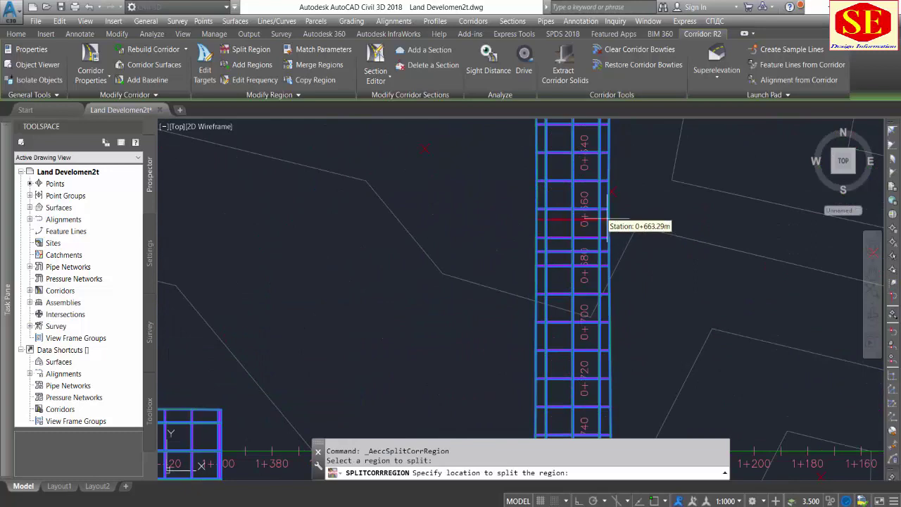
click(574, 235)
scroll(581, 204, down, 2)
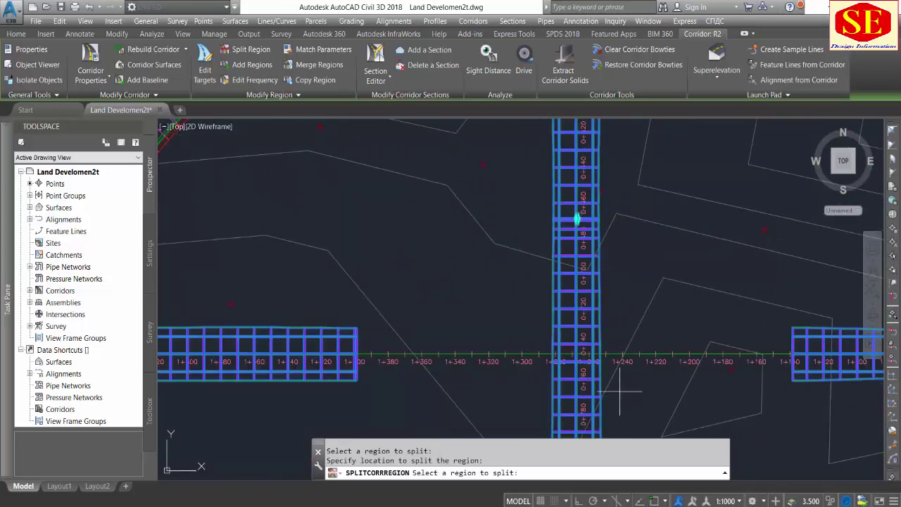
scroll(580, 282, up, 1)
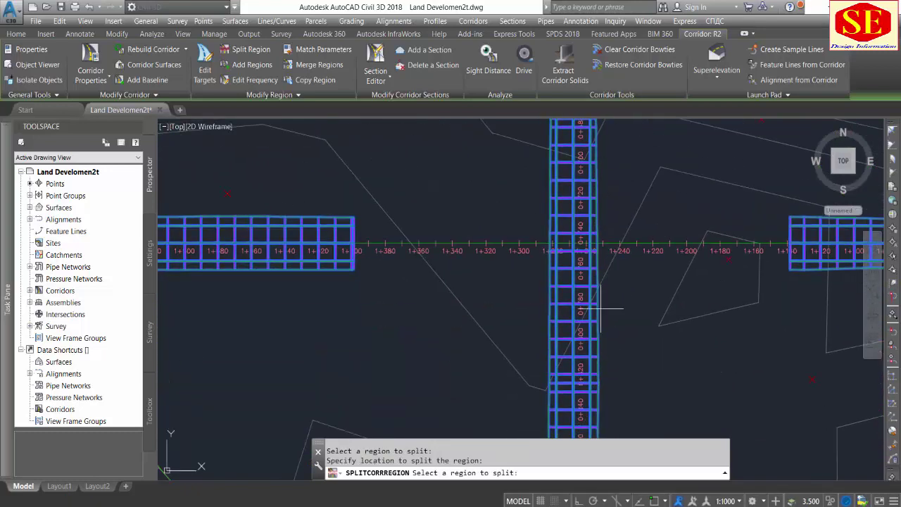
Split the newly created region again near station 0+829 and end the command.
click(582, 399)
scroll(592, 383, up, 4)
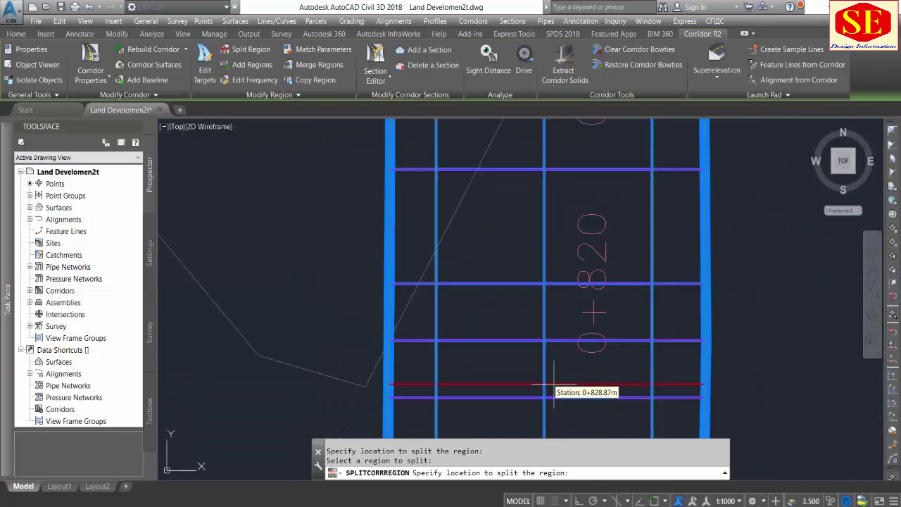
click(554, 388)
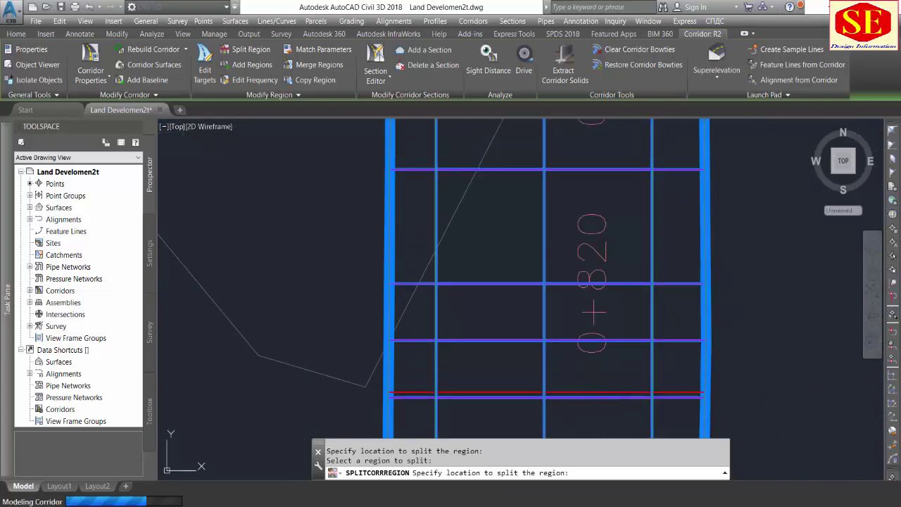
scroll(585, 337, down, 3)
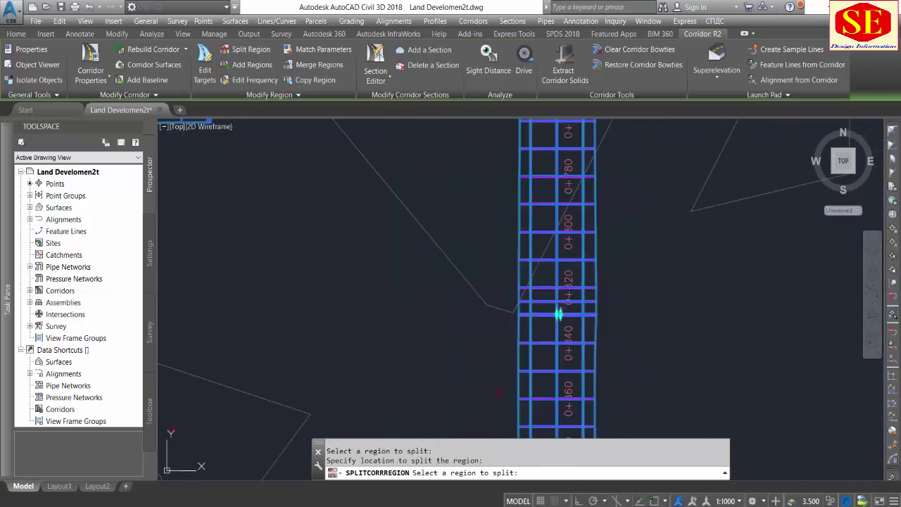
key(Escape)
scroll(390, 196, down, 2)
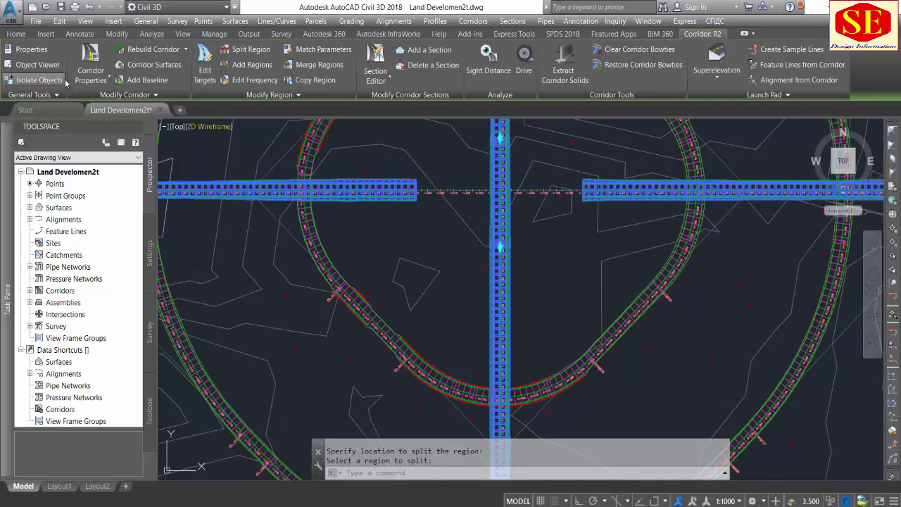
Uncheck corridor R2's middle region in its properties and rebuild the corridor.
click(94, 71)
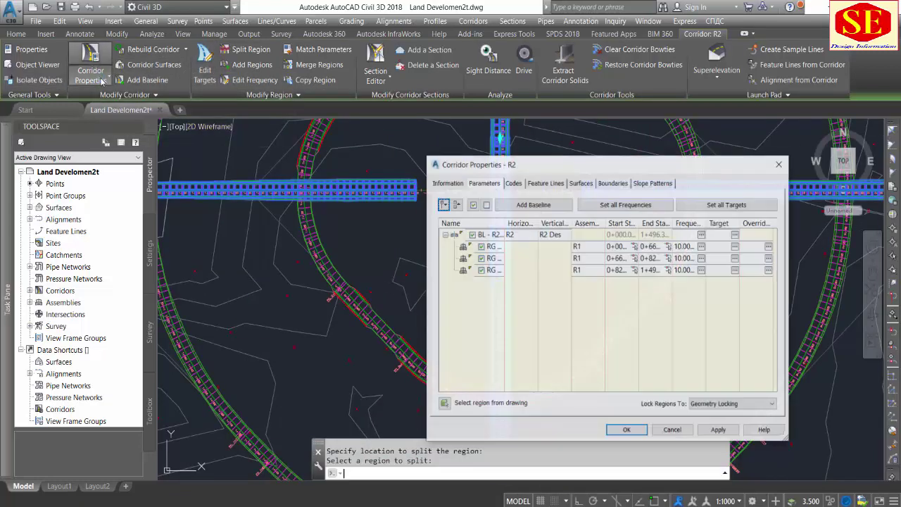
click(482, 258)
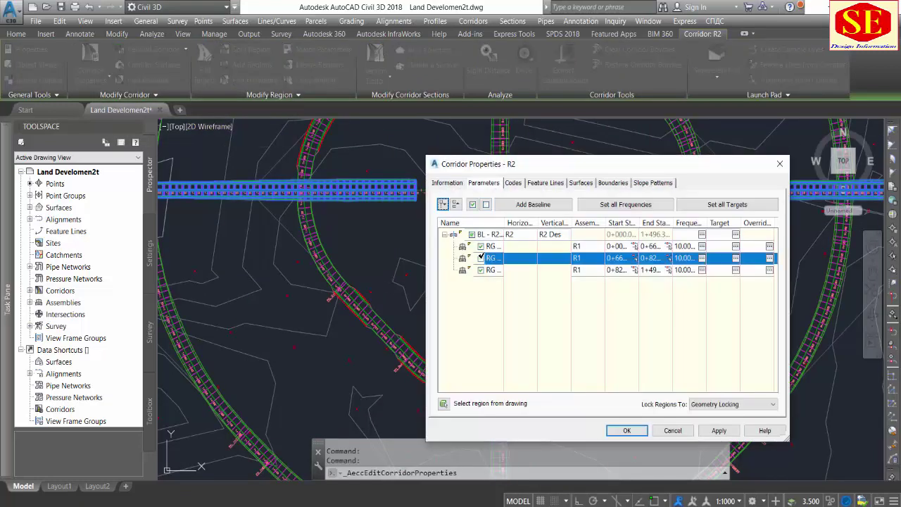
click(629, 430)
click(377, 228)
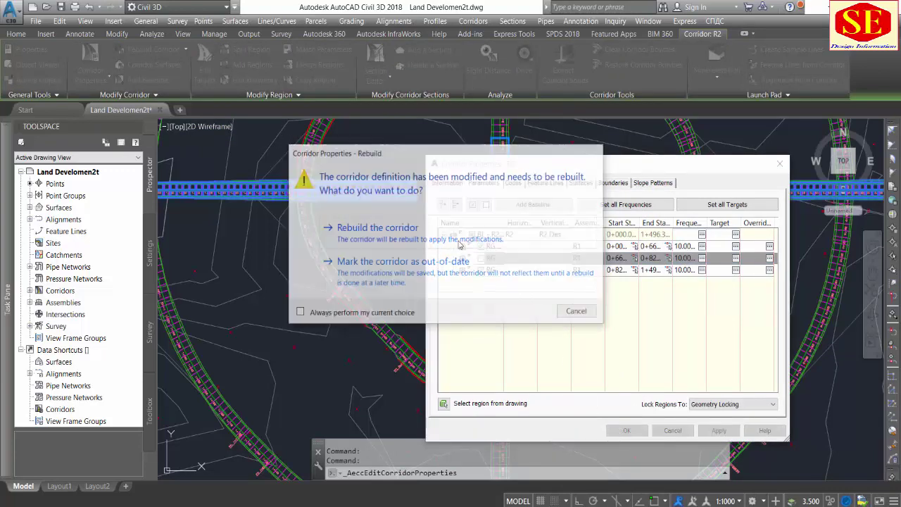
scroll(590, 340, down, 1)
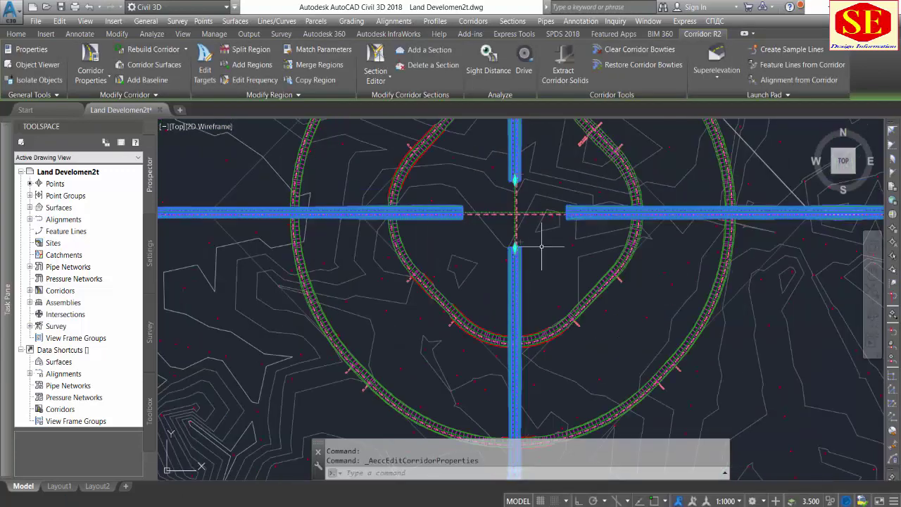
scroll(588, 331, down, 1)
key(Escape)
Pan and zoom the view onto where the ring road crosses the east-west road.
middle_drag(648, 281, 608, 288)
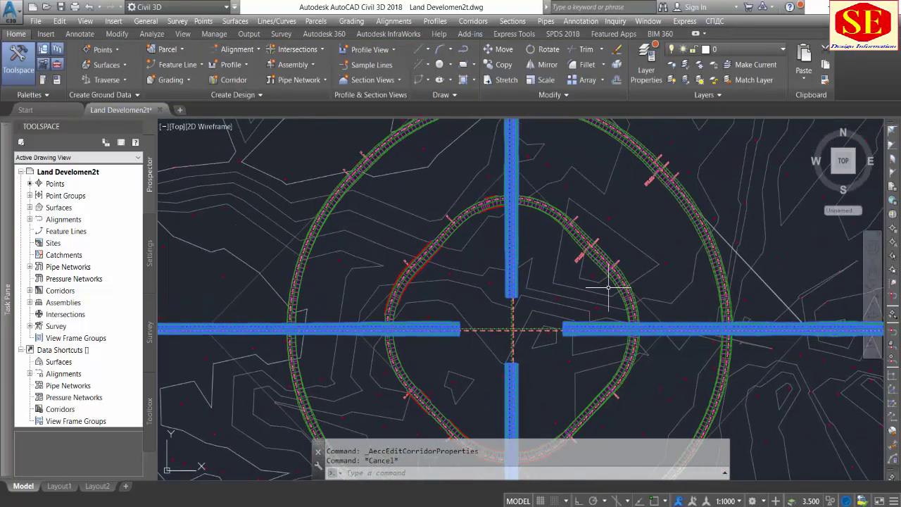
scroll(512, 345, up, 2)
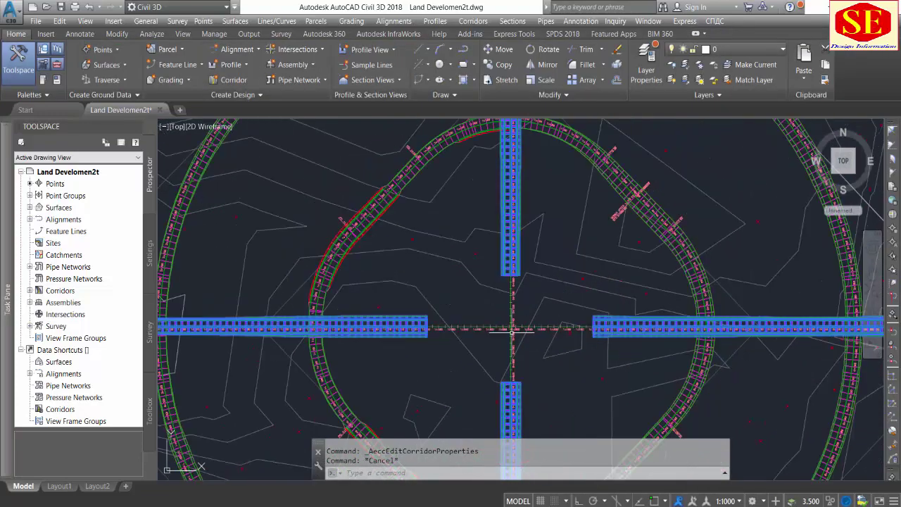
middle_drag(612, 338, 550, 324)
scroll(552, 324, up, 2)
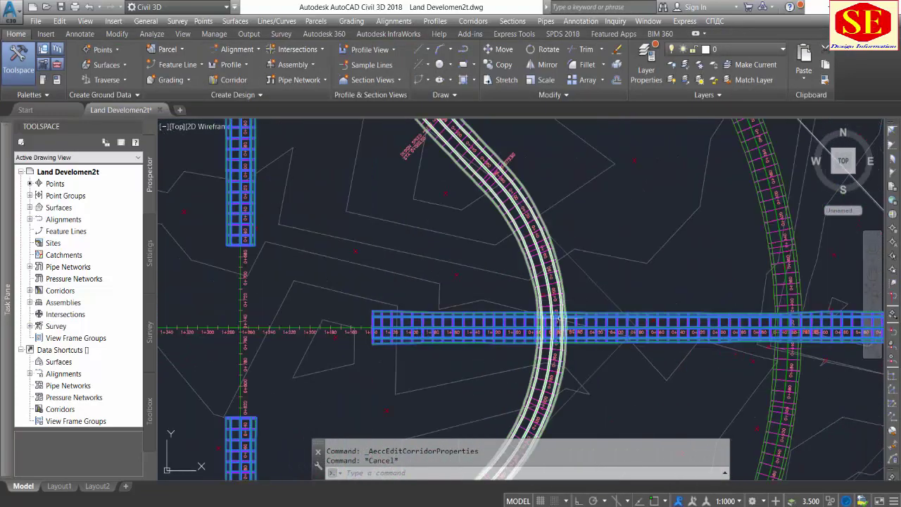
scroll(556, 329, up, 2)
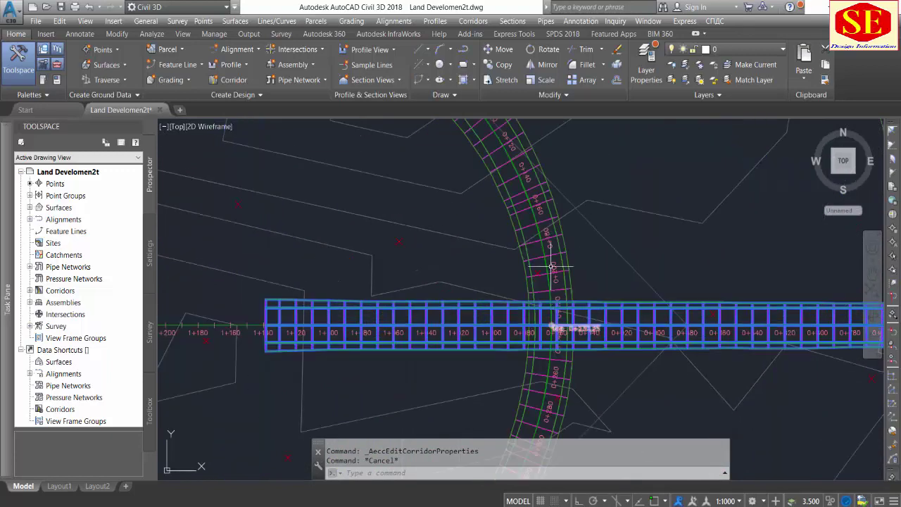
middle_drag(551, 266, 566, 311)
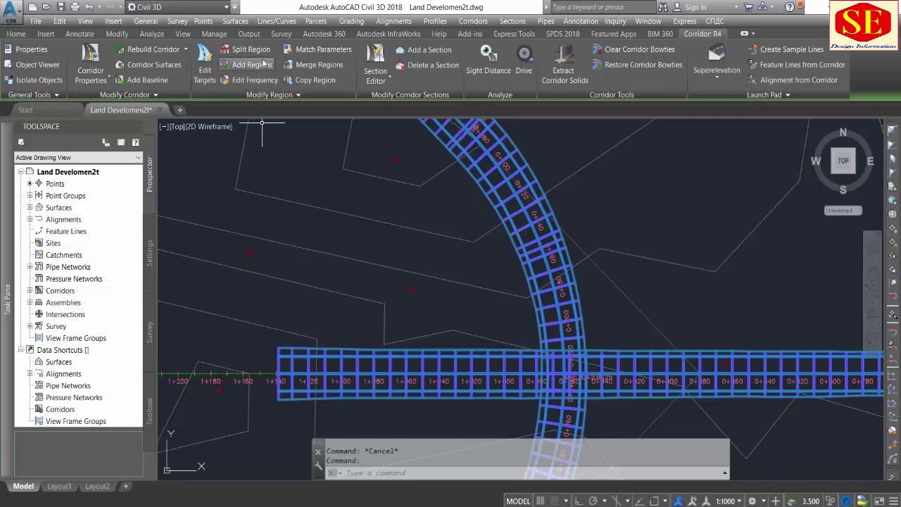
Split ring corridor R4's region at points before and after its east-west road crossing.
click(247, 50)
scroll(537, 282, up, 4)
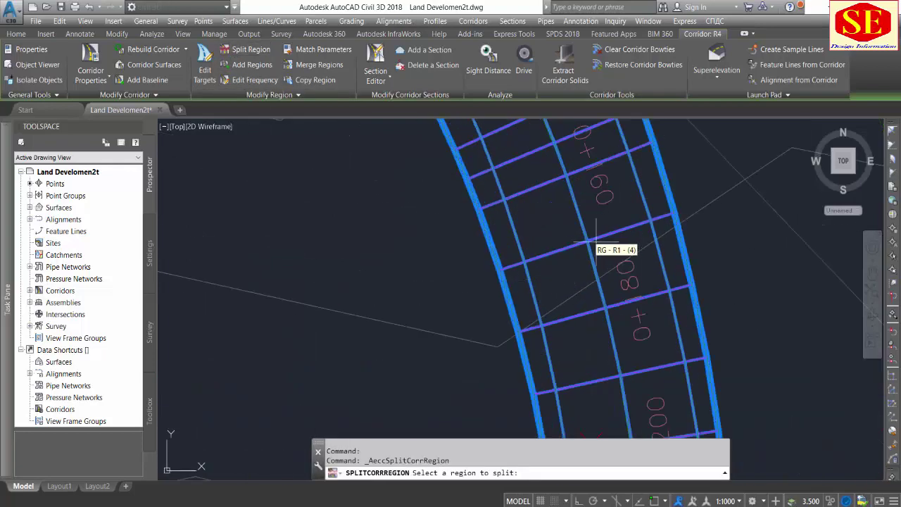
click(588, 257)
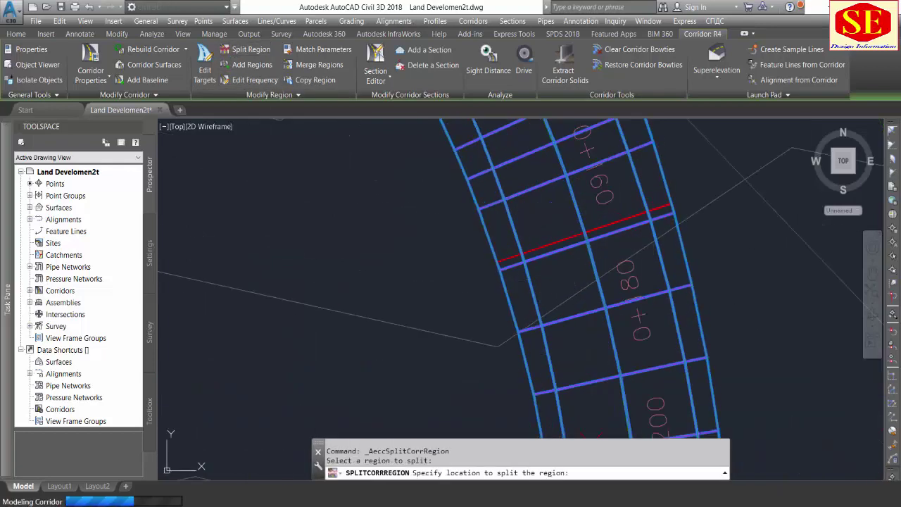
click(585, 232)
scroll(574, 201, down, 5)
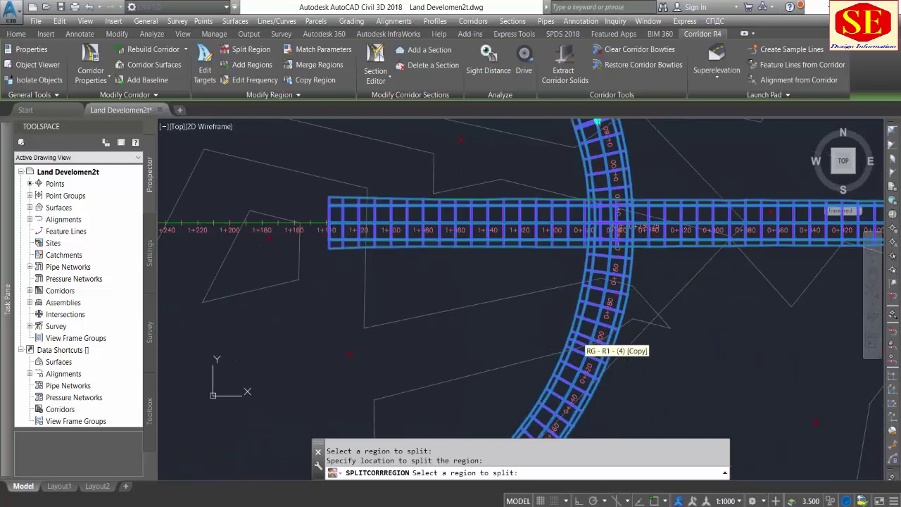
scroll(577, 352, up, 2)
scroll(580, 356, up, 2)
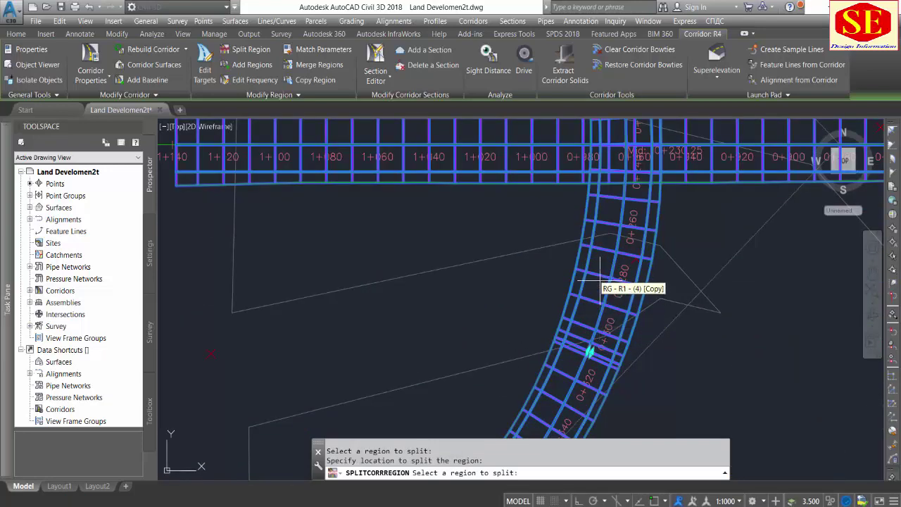
key(Return)
scroll(598, 317, down, 3)
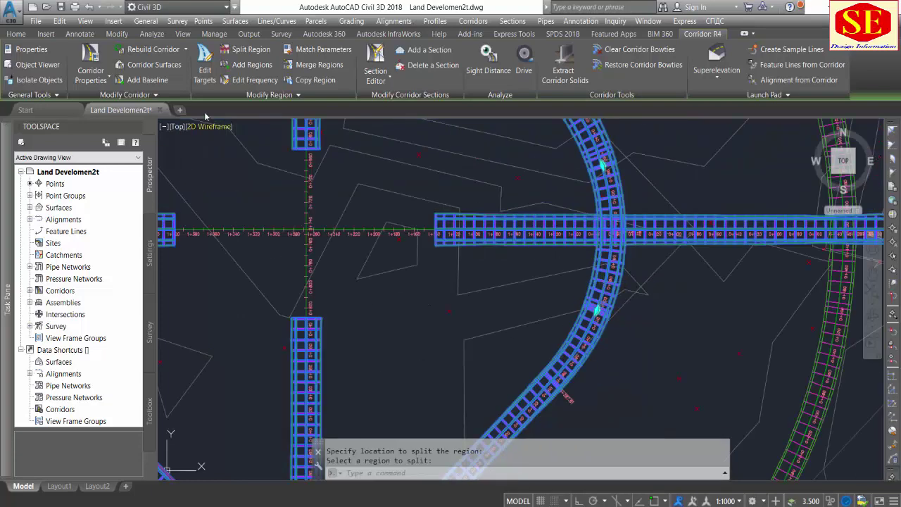
In corridor R4's properties, select the middle region, apply, and rebuild the corridor.
click(99, 70)
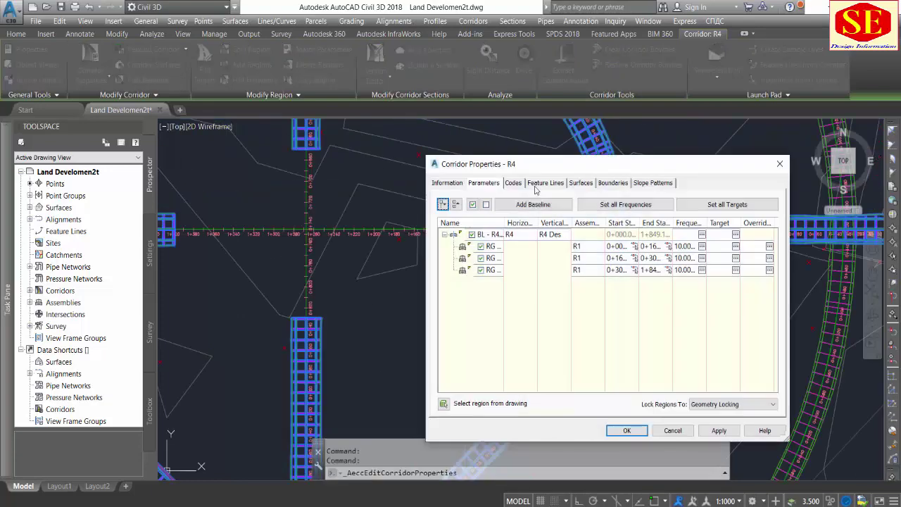
click(481, 259)
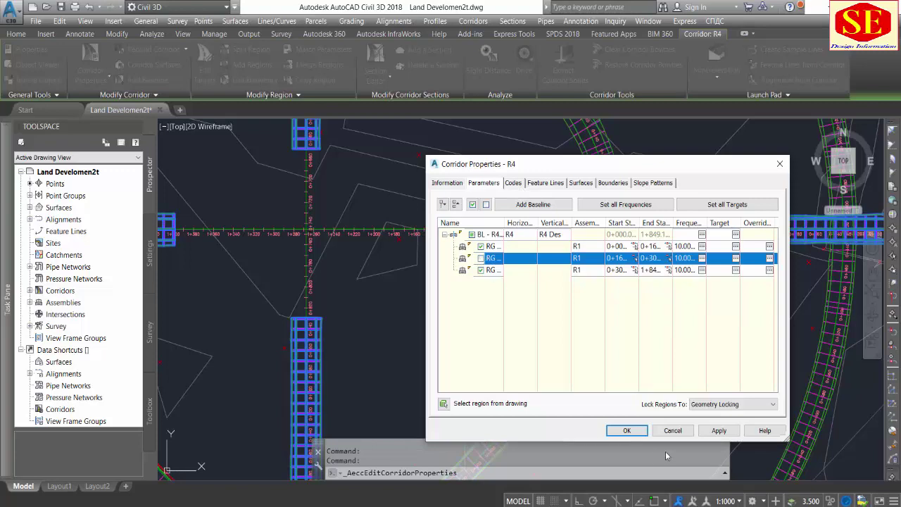
click(719, 430)
click(493, 284)
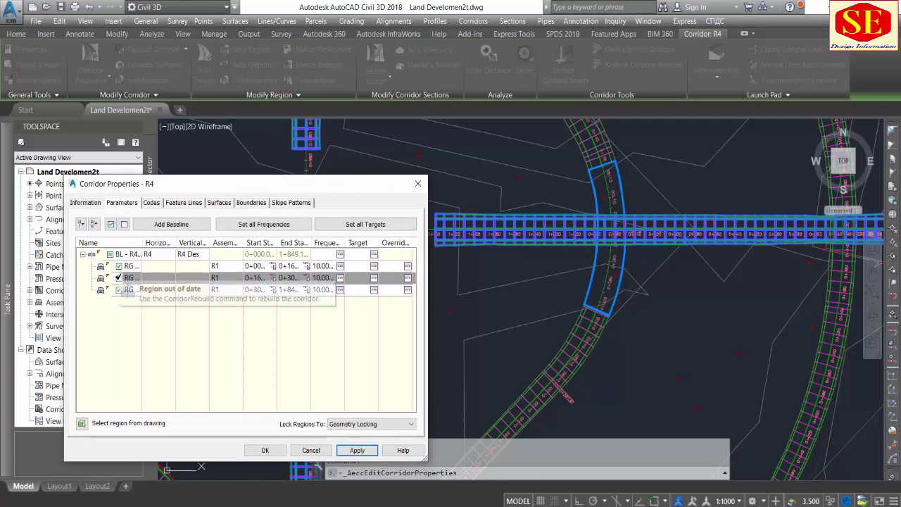
Assign the R1a assembly to R4's second region, rebuild the corridor, and close properties.
click(232, 278)
click(219, 278)
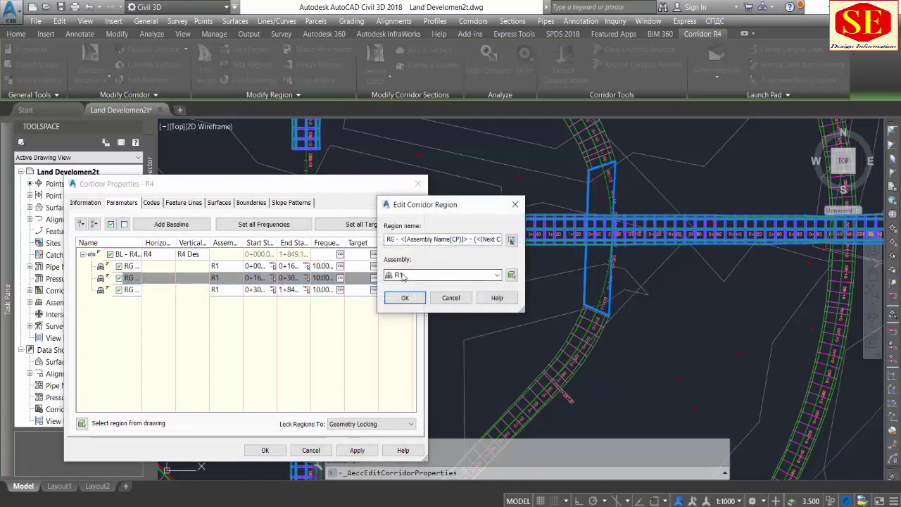
click(406, 276)
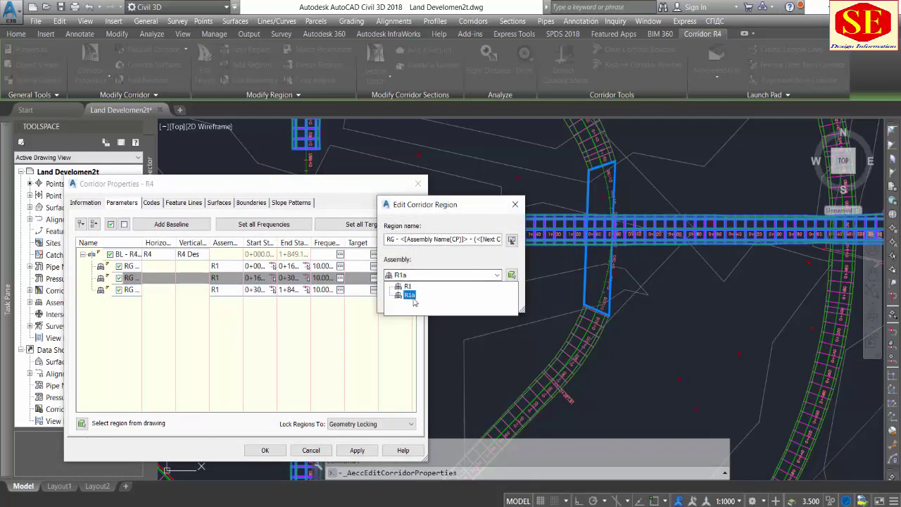
click(409, 296)
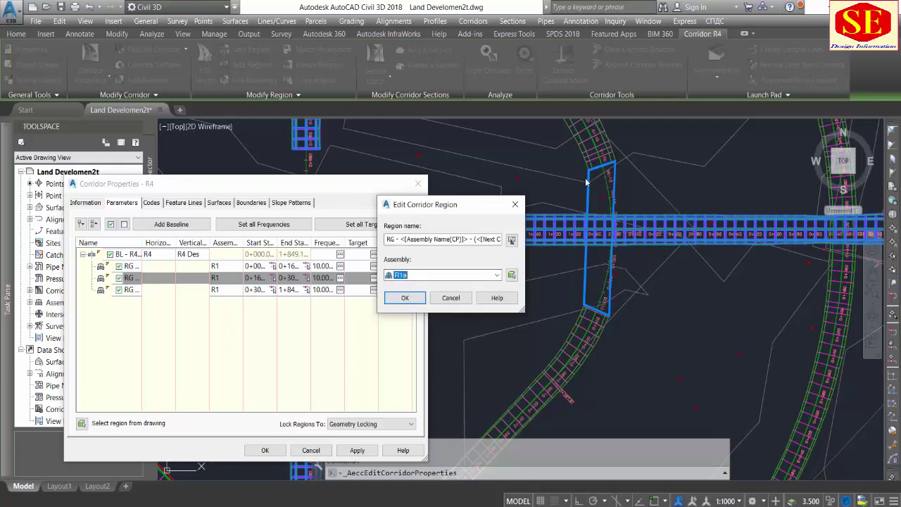
click(405, 297)
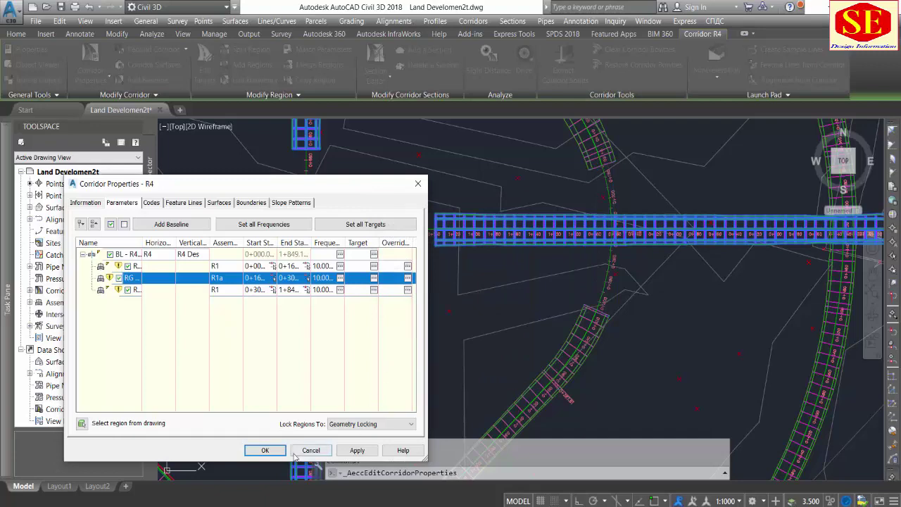
click(355, 453)
click(380, 239)
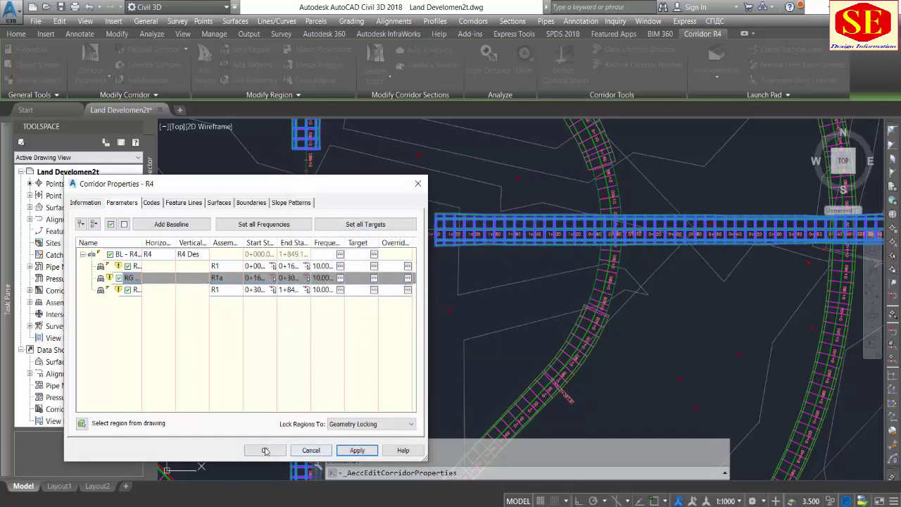
click(264, 450)
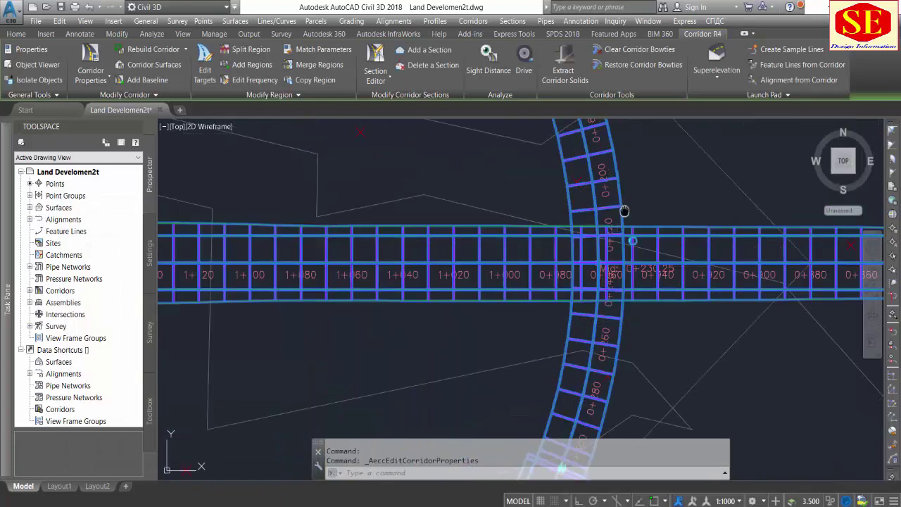
scroll(605, 204, up, 2)
key(Escape)
scroll(627, 199, down, 2)
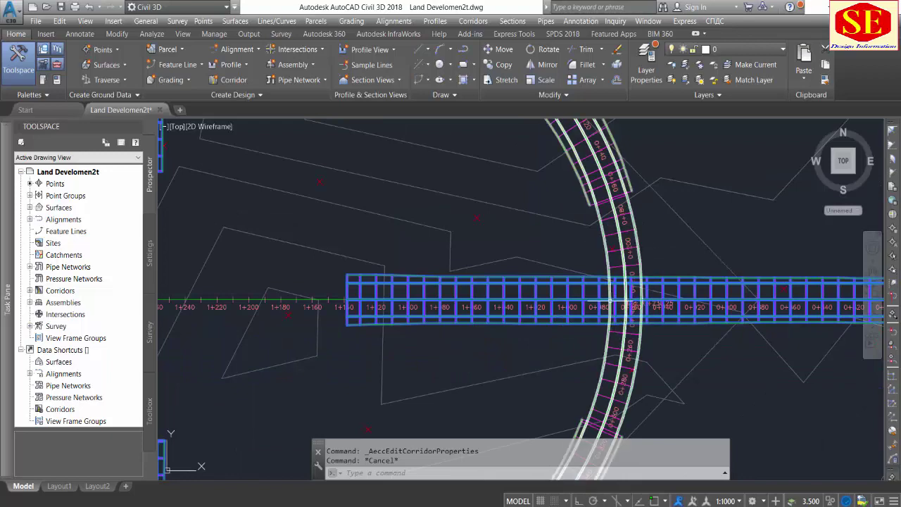
scroll(620, 303, down, 1)
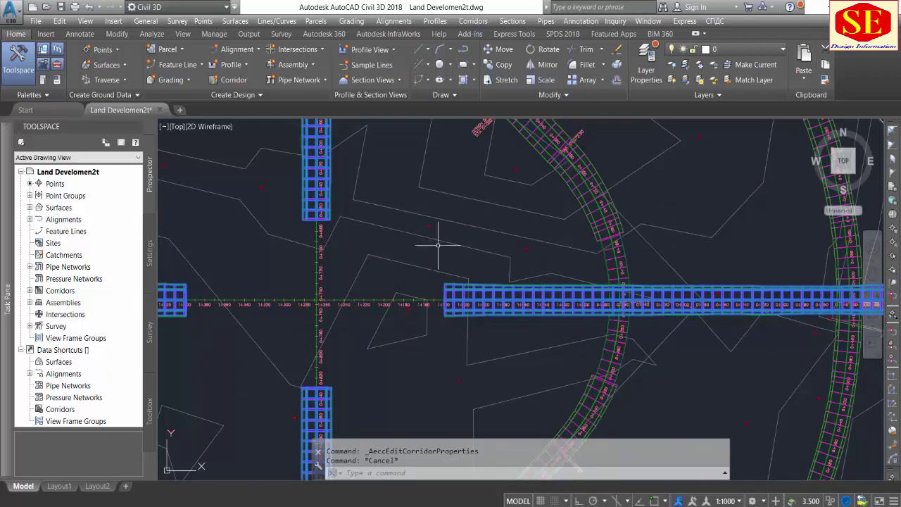
Split corridor R1's region near stations 1+036 and 0+890, either side of the ring road.
click(549, 285)
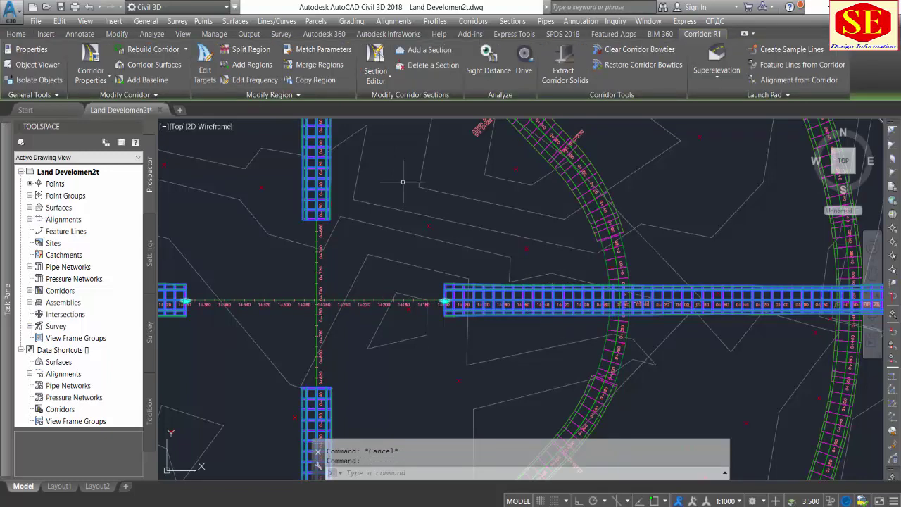
click(243, 49)
scroll(521, 310, up, 4)
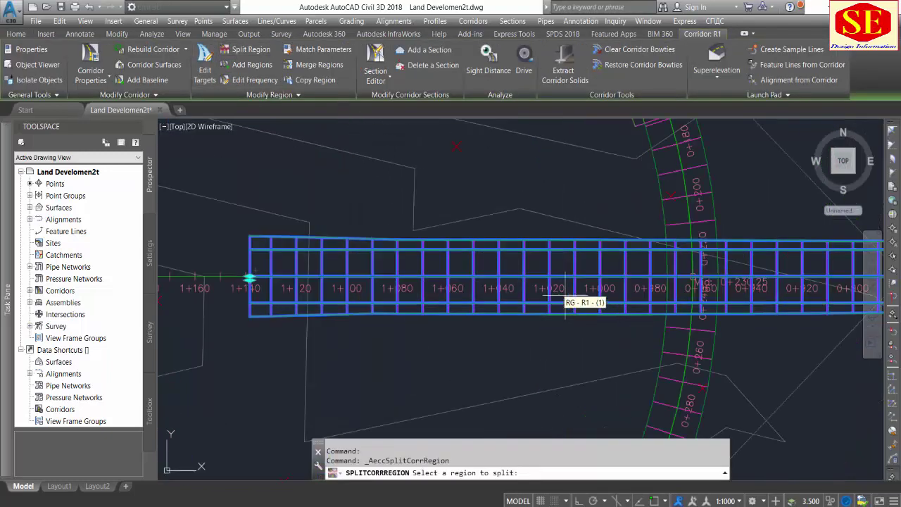
click(501, 277)
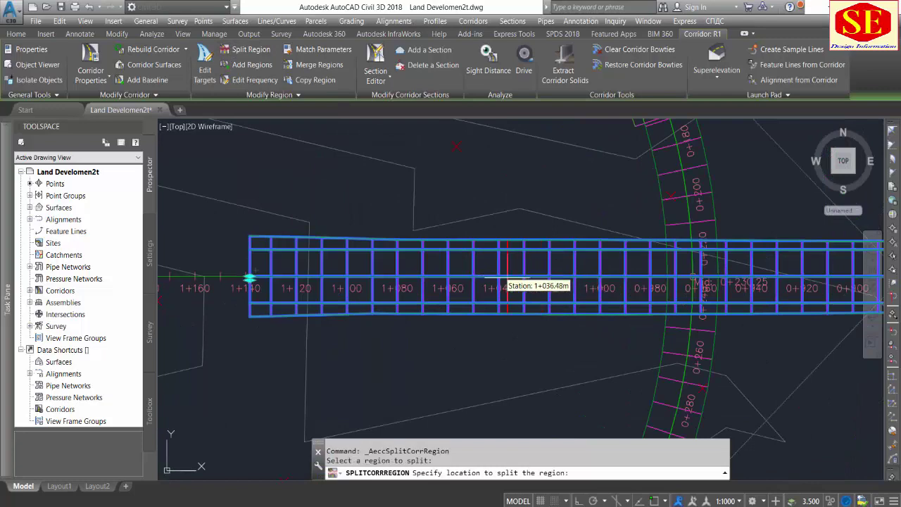
click(509, 285)
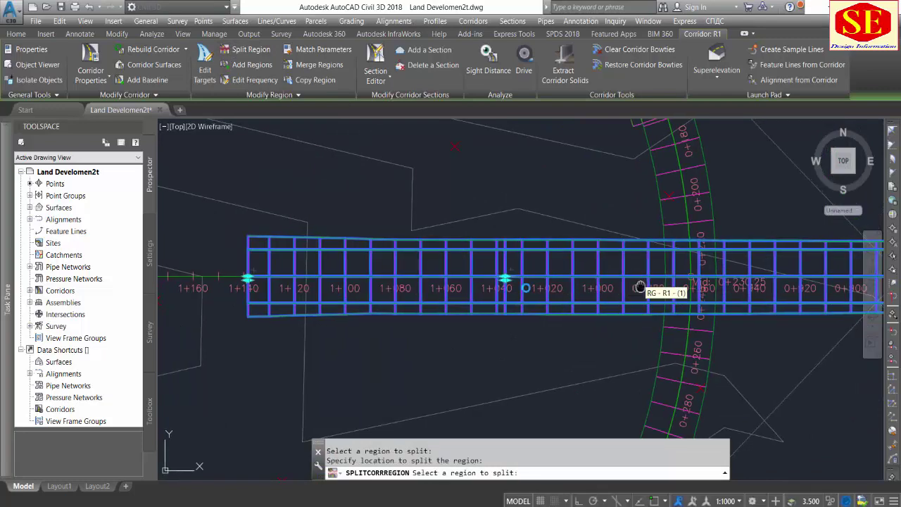
middle_drag(637, 295, 576, 300)
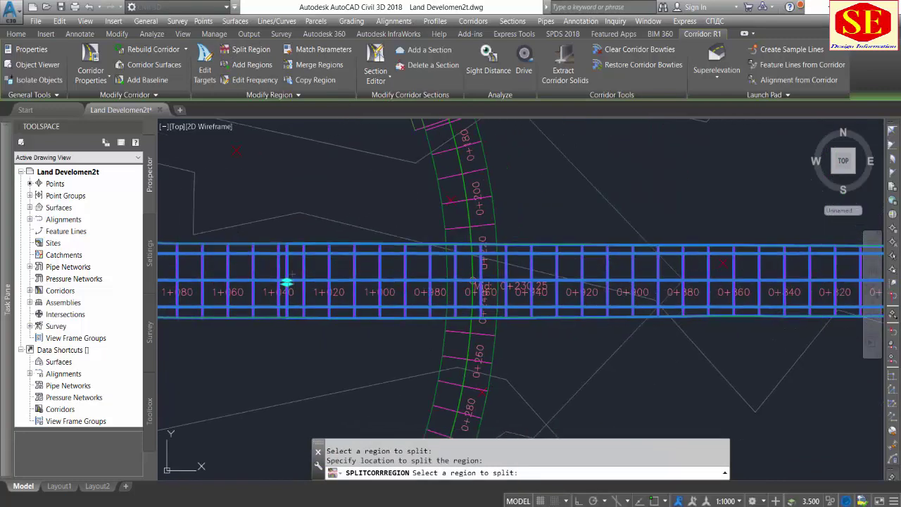
click(655, 281)
click(653, 282)
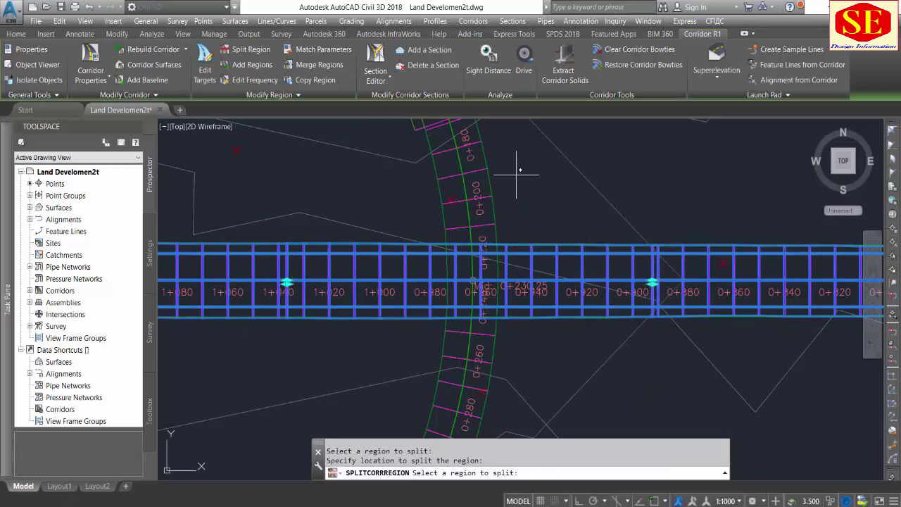
key(Return)
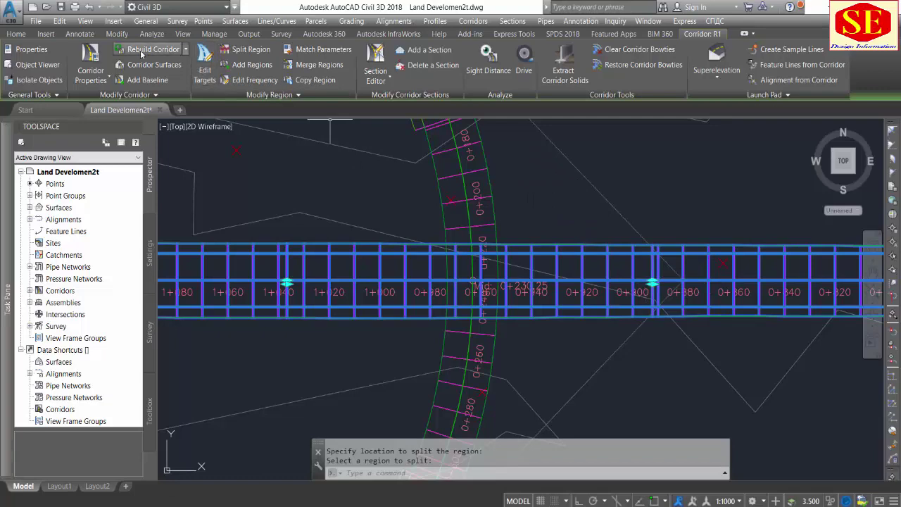
Set corridor R1's region between 0+890 and 1+036 to the R1a assembly and rebuild.
click(90, 64)
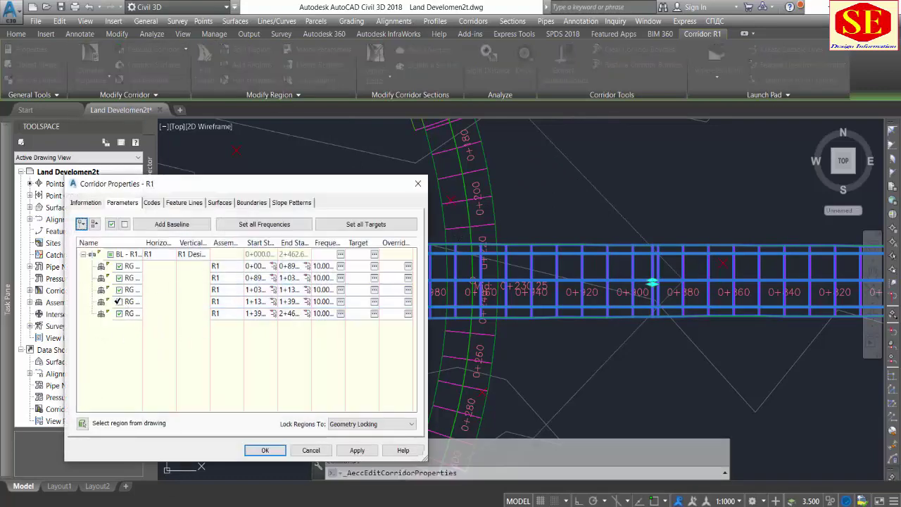
click(127, 301)
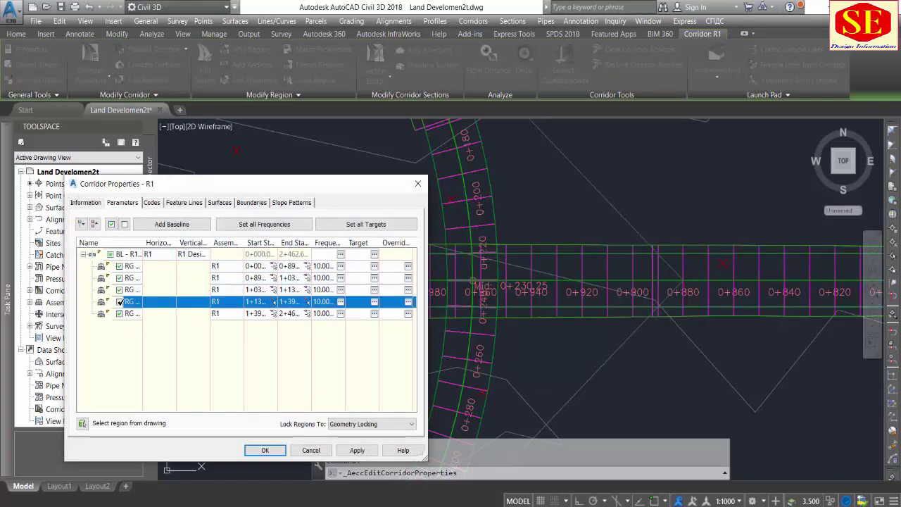
click(119, 266)
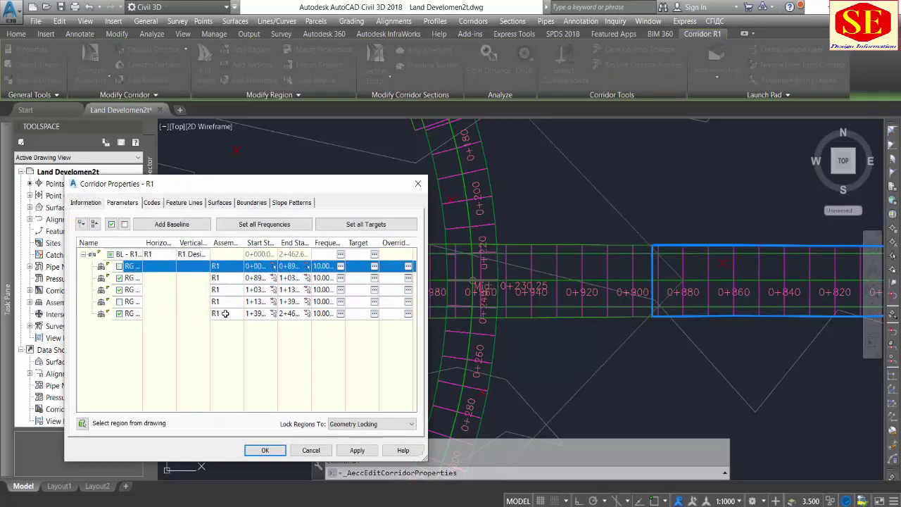
click(130, 277)
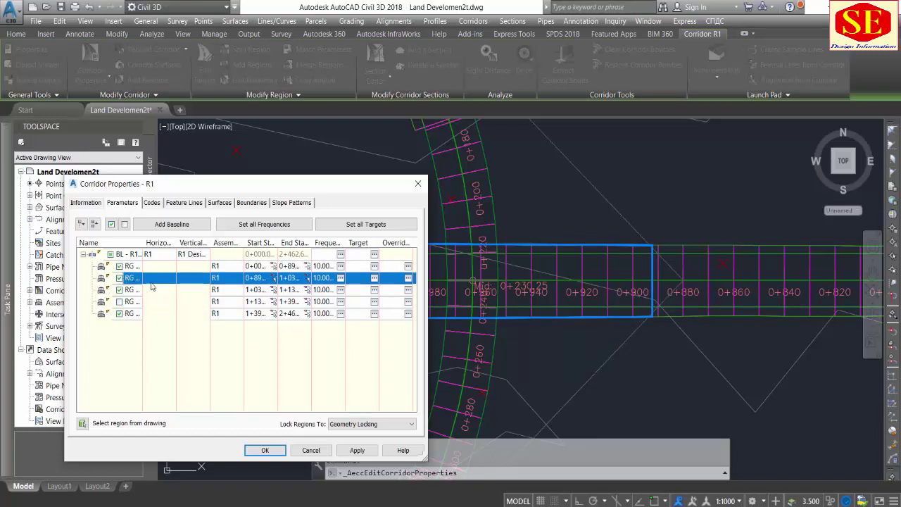
double_click(217, 278)
click(433, 276)
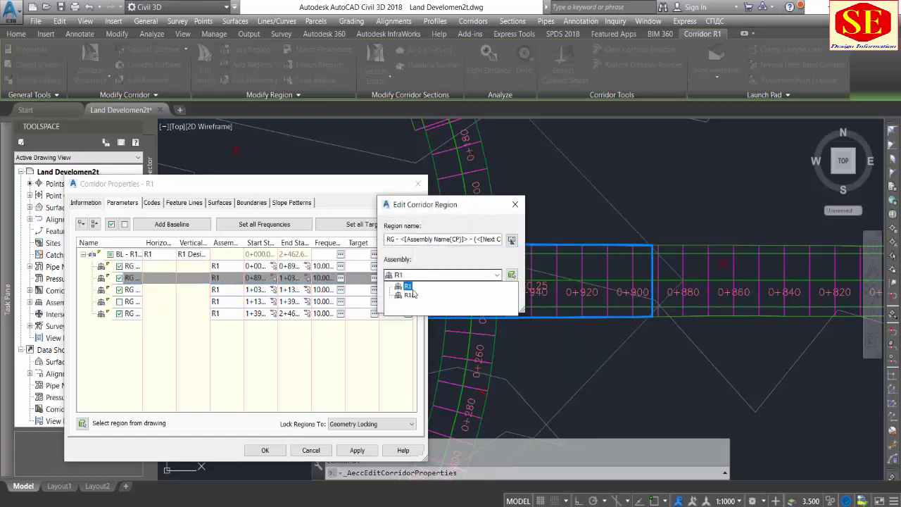
click(408, 295)
click(406, 297)
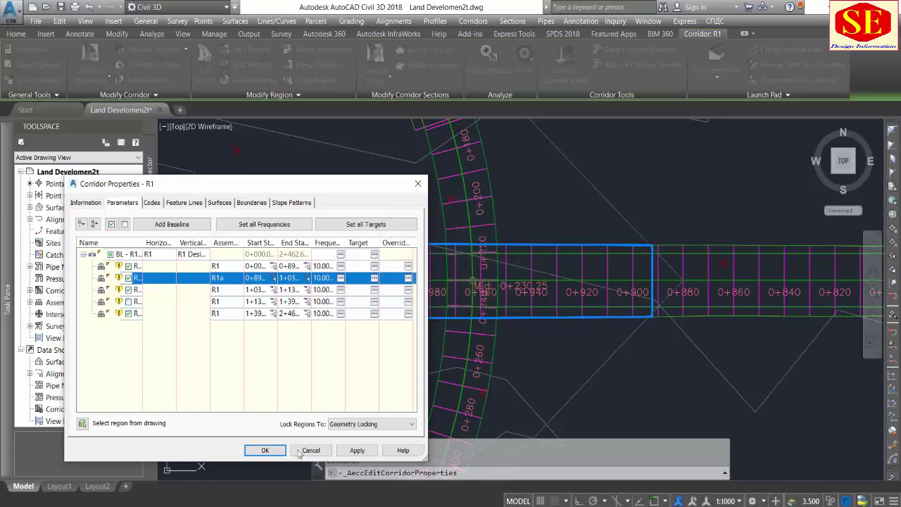
click(357, 450)
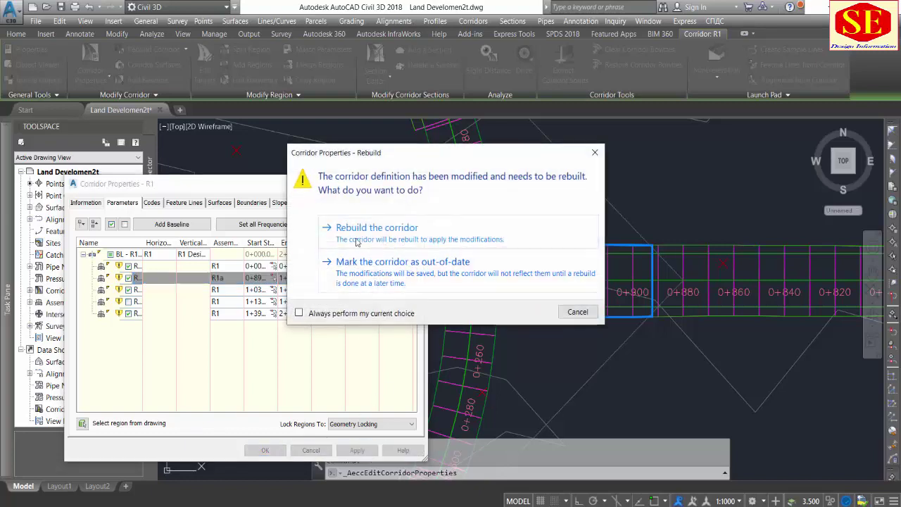
click(357, 263)
click(265, 449)
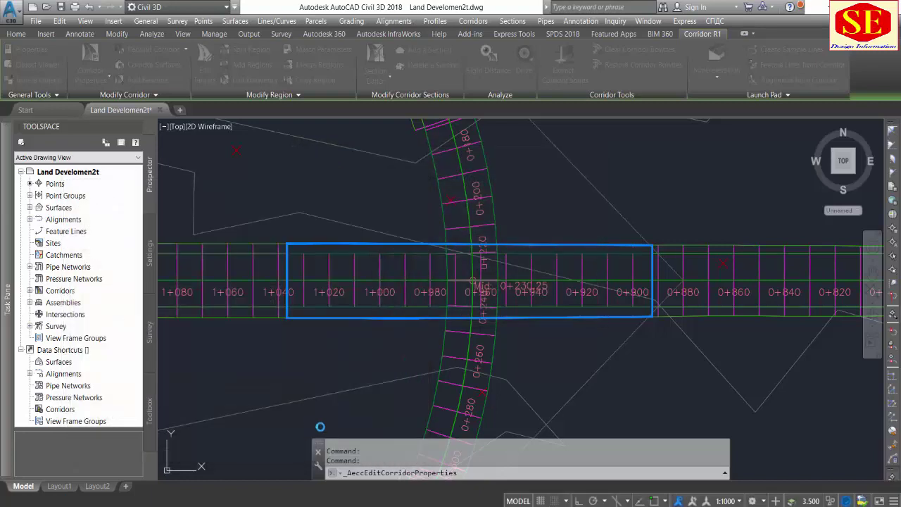
scroll(509, 317, down, 2)
scroll(535, 282, down, 2)
key(Escape)
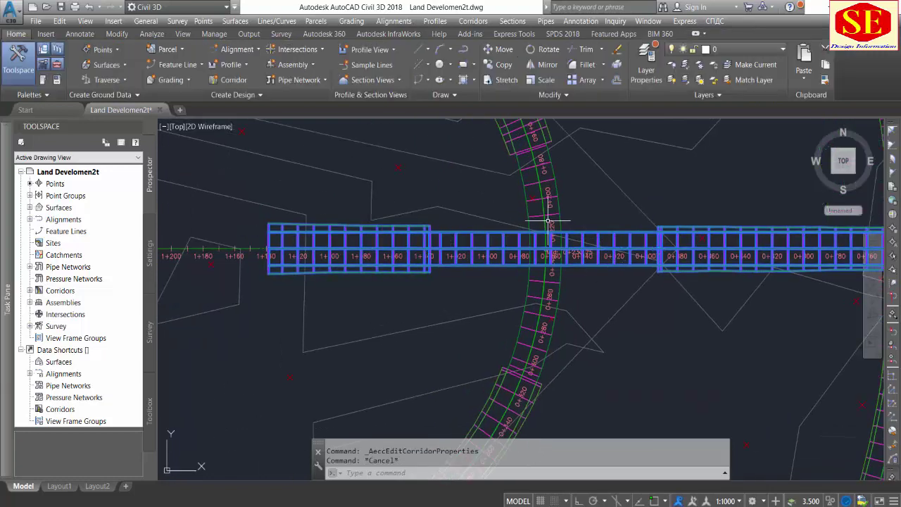
scroll(564, 214, down, 2)
scroll(564, 213, up, 2)
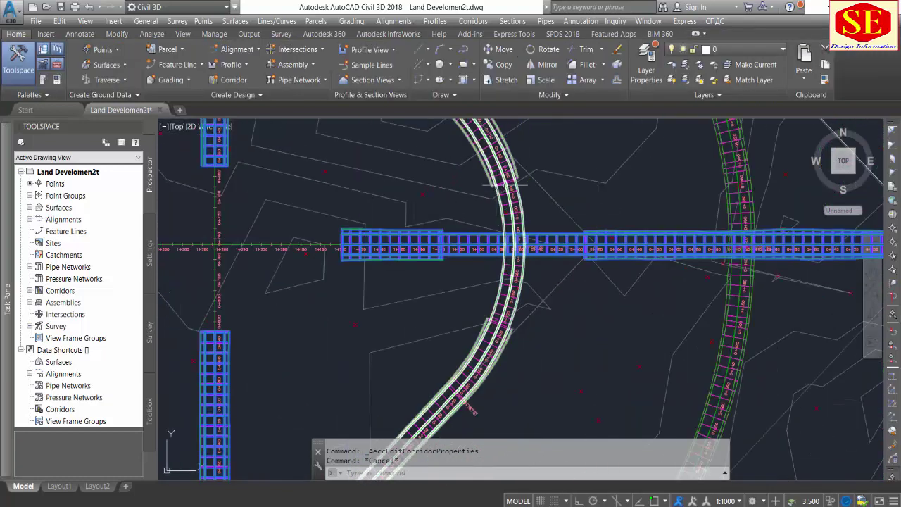
scroll(516, 211, up, 4)
middle_drag(495, 232, 504, 270)
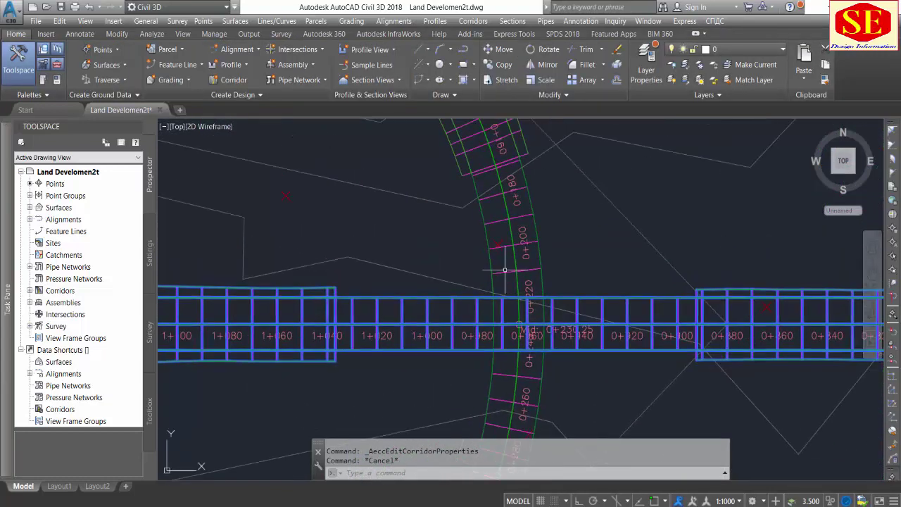
scroll(588, 288, down, 1)
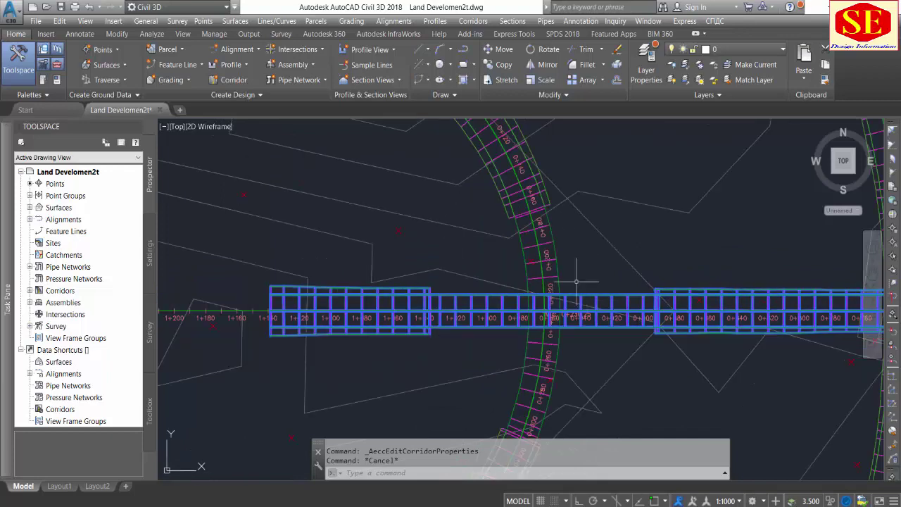
scroll(575, 281, down, 1)
scroll(576, 281, down, 1)
scroll(571, 267, down, 1)
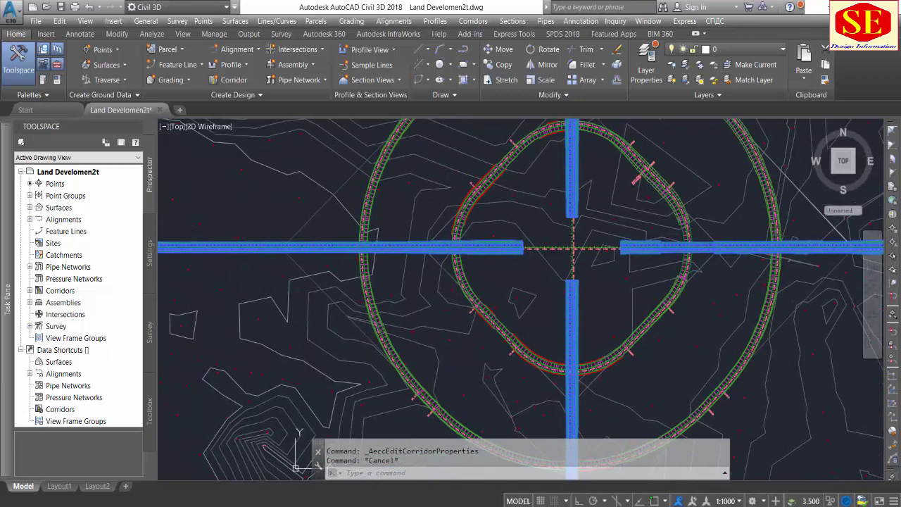
middle_drag(815, 221, 737, 290)
scroll(625, 248, up, 1)
scroll(542, 306, down, 1)
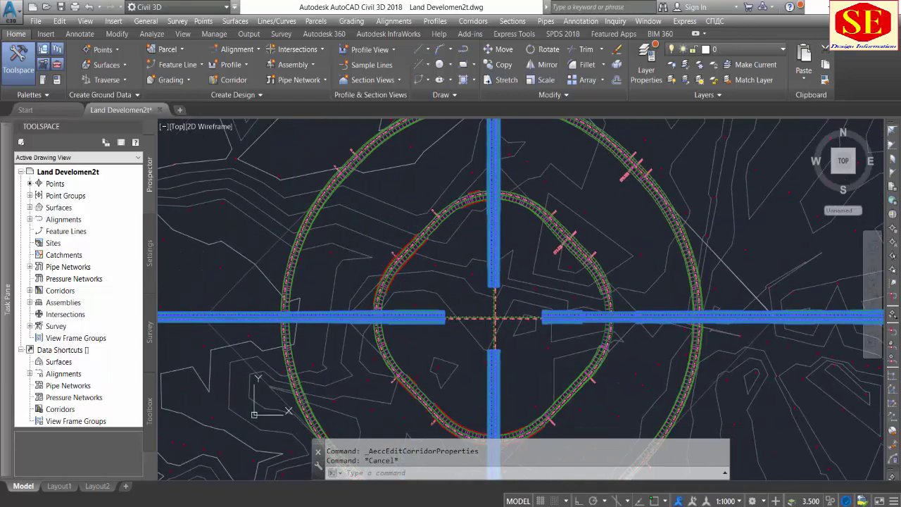
scroll(490, 316, up, 5)
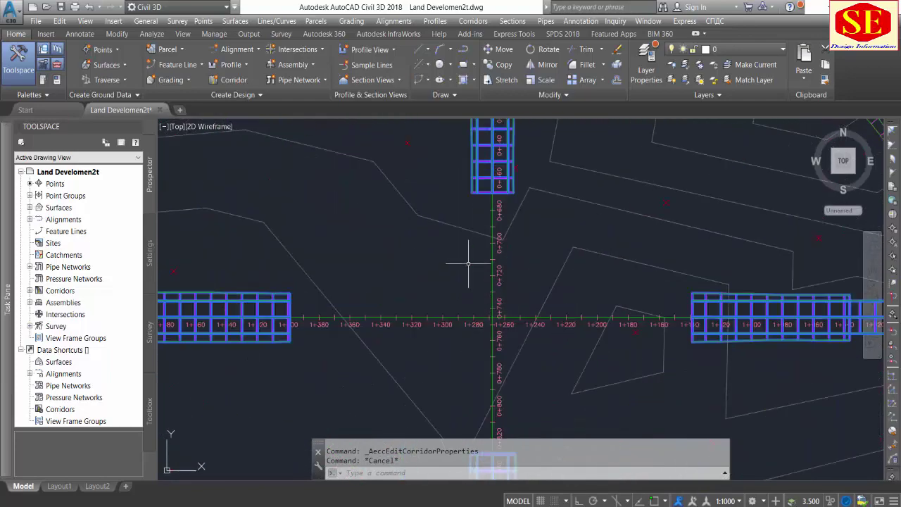
scroll(489, 310, up, 2)
scroll(487, 321, down, 4)
scroll(488, 322, down, 3)
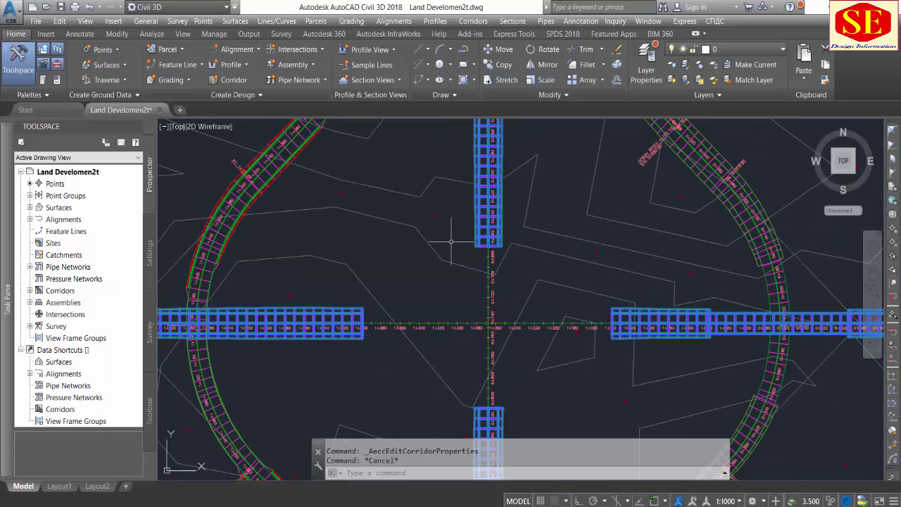
key(Escape)
scroll(451, 242, down, 1)
scroll(456, 241, up, 3)
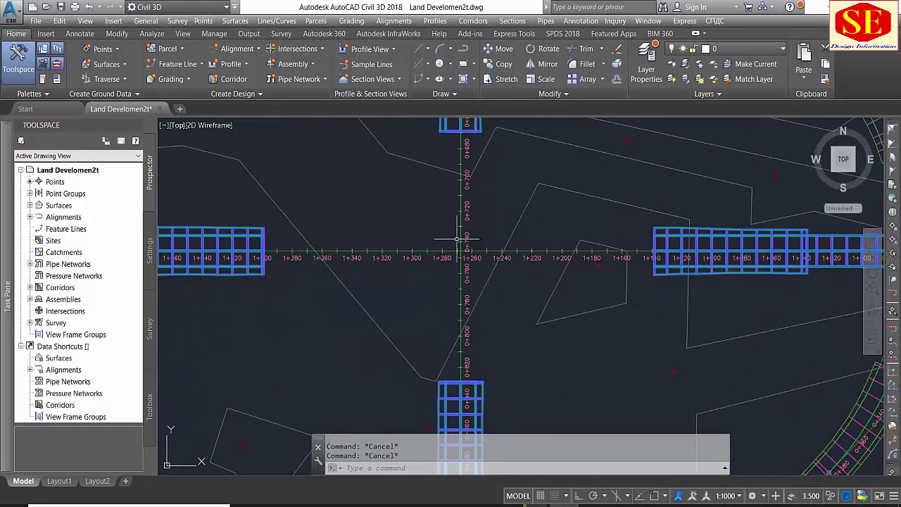
scroll(457, 239, up, 2)
scroll(465, 232, up, 1)
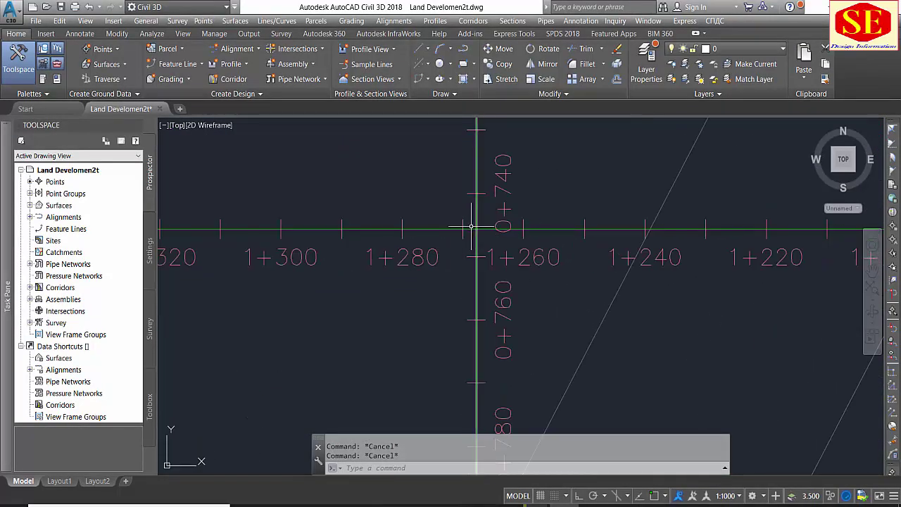
scroll(471, 226, down, 1)
scroll(467, 236, down, 1)
scroll(467, 235, down, 1)
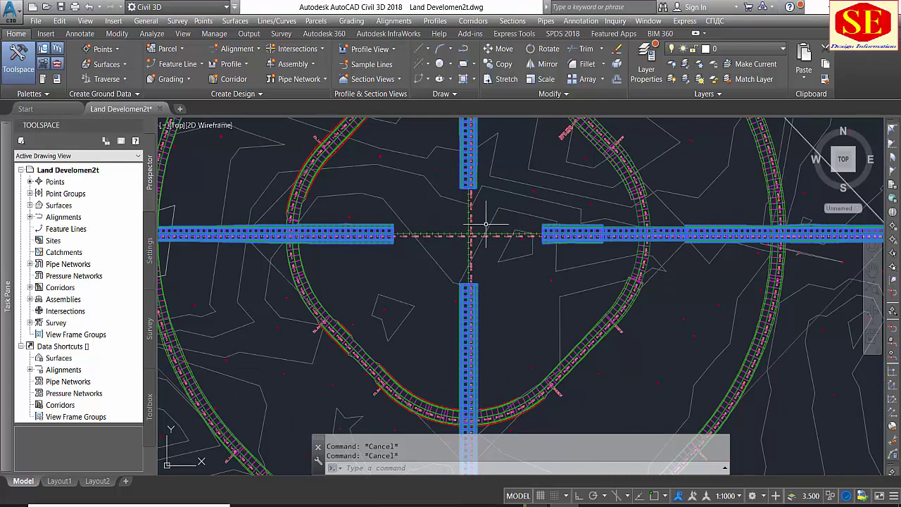
Define roundabout 'A': 70.4 inscribed diameter, 2 lanes, apron width 2, surface ABC for existing and final.
click(322, 50)
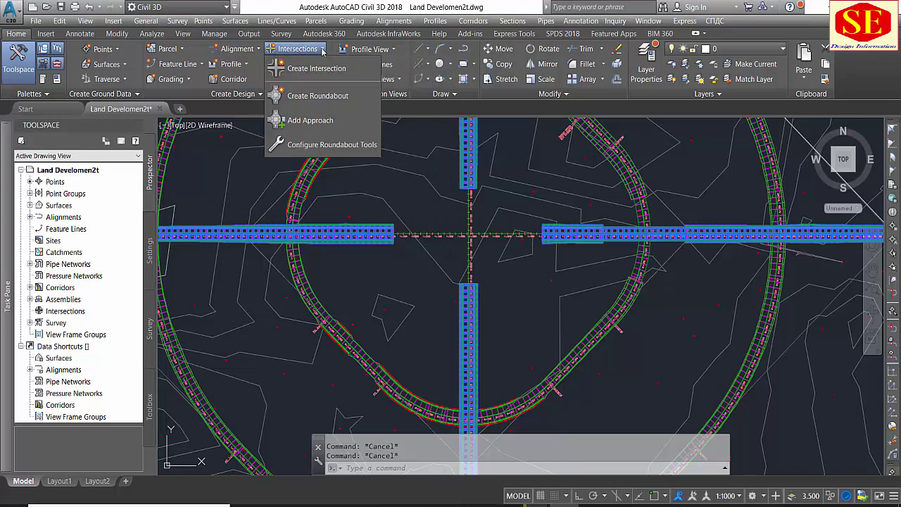
click(307, 101)
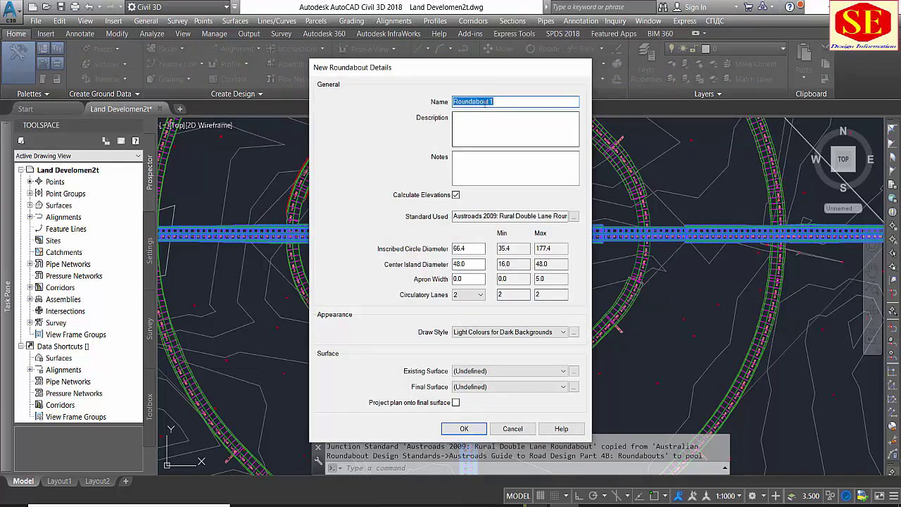
text(A)
key(Tab)
text(2)
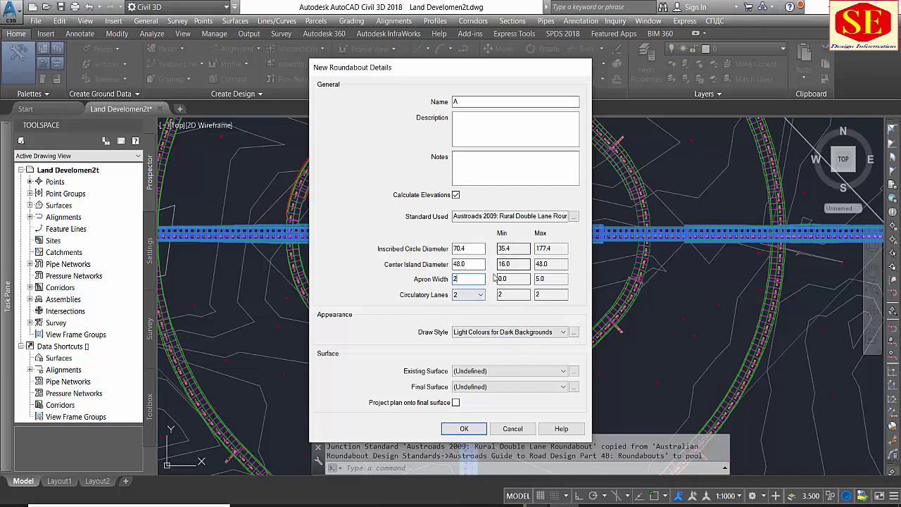
click(468, 294)
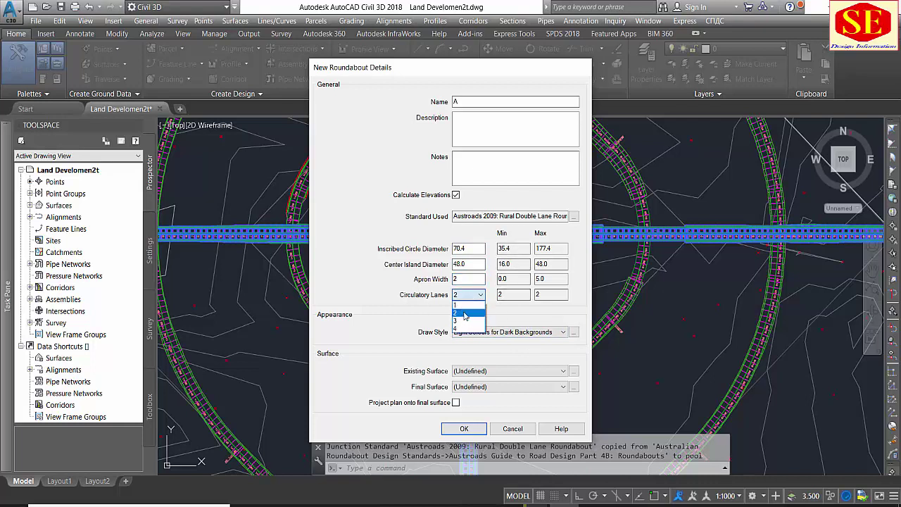
click(466, 313)
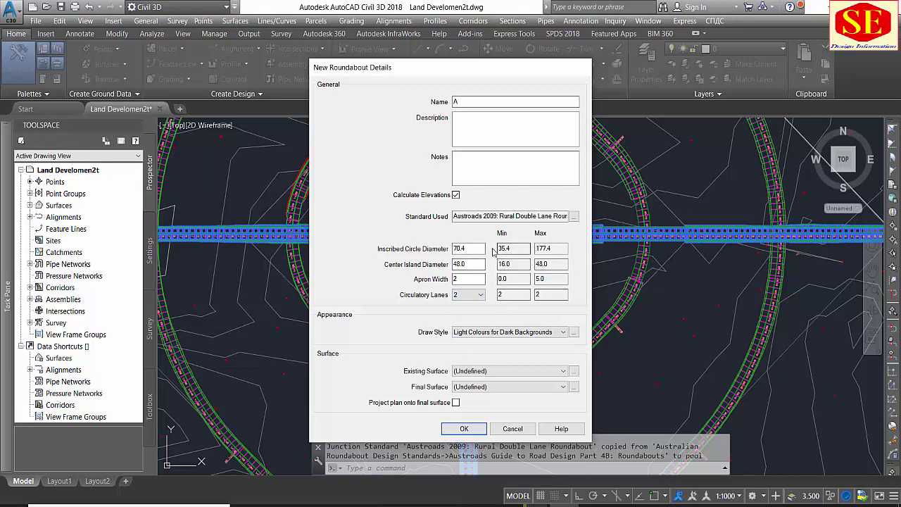
click(498, 299)
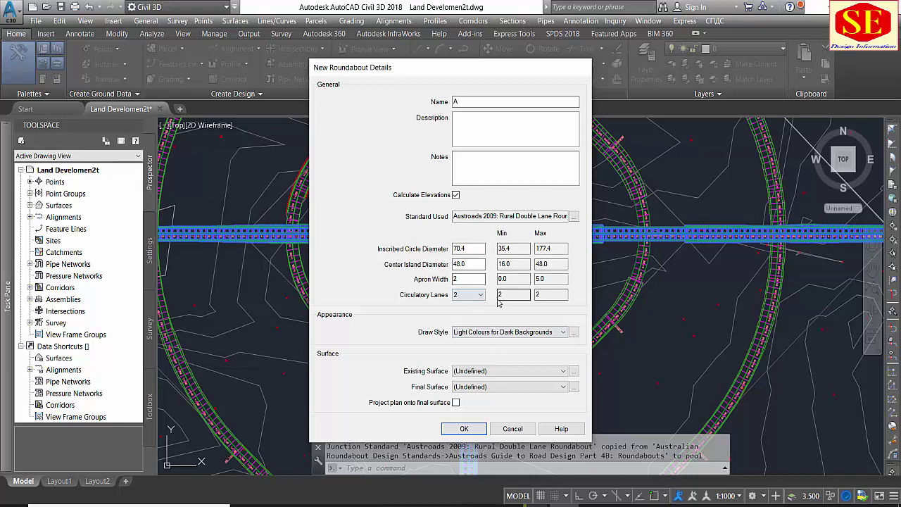
click(525, 372)
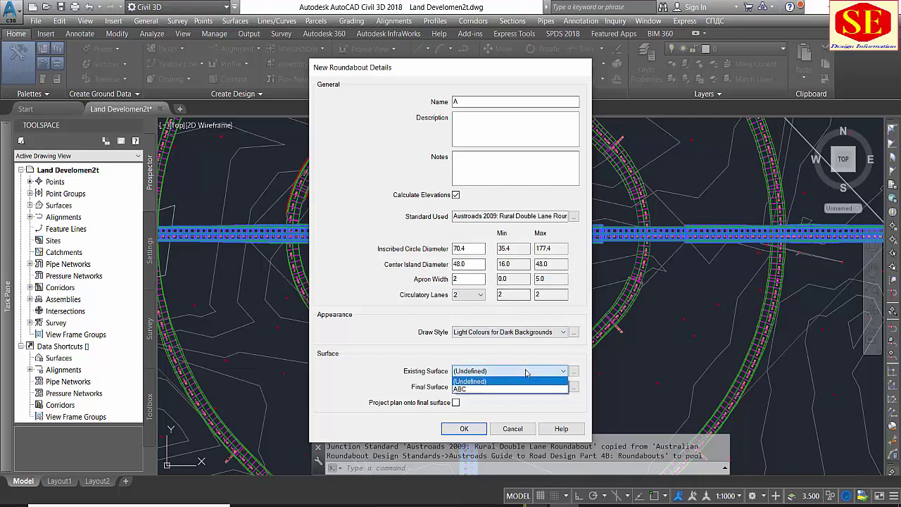
click(464, 389)
click(482, 390)
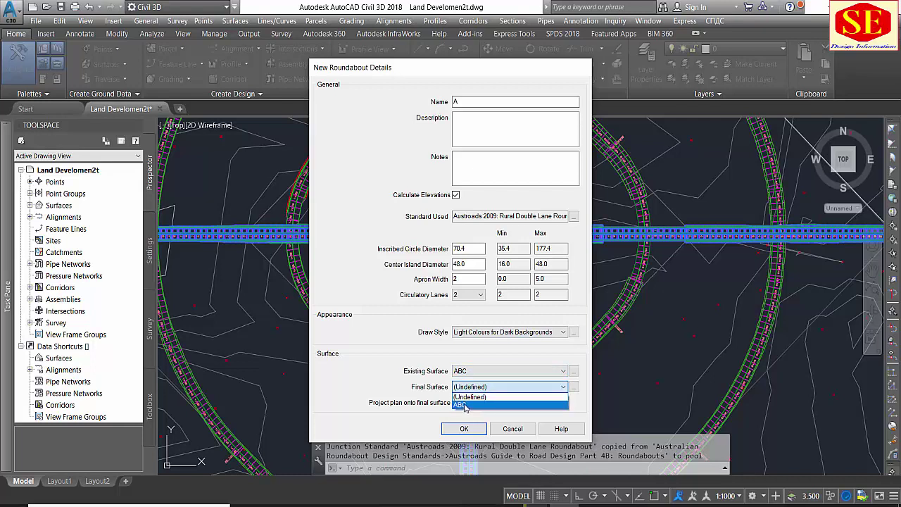
click(465, 406)
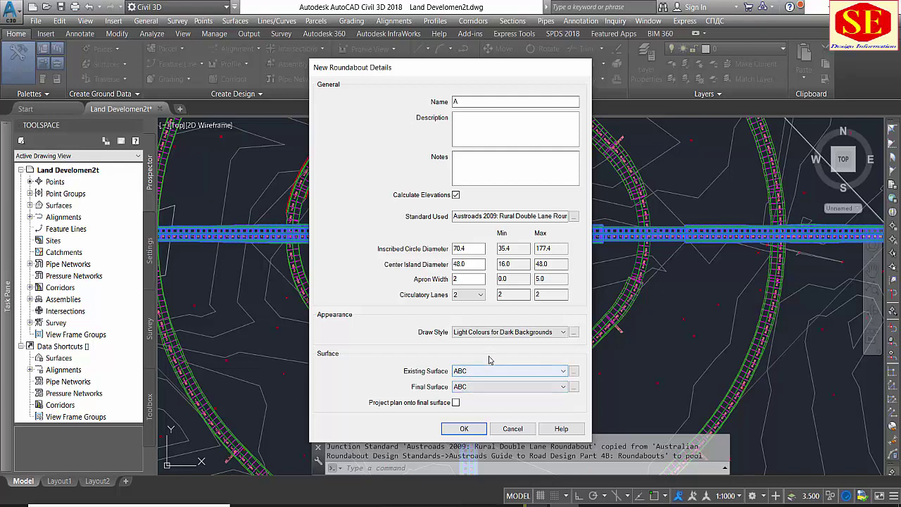
click(464, 428)
Turn on all object snap modes with a transparent 'OS during placement.
scroll(473, 229, up, 3)
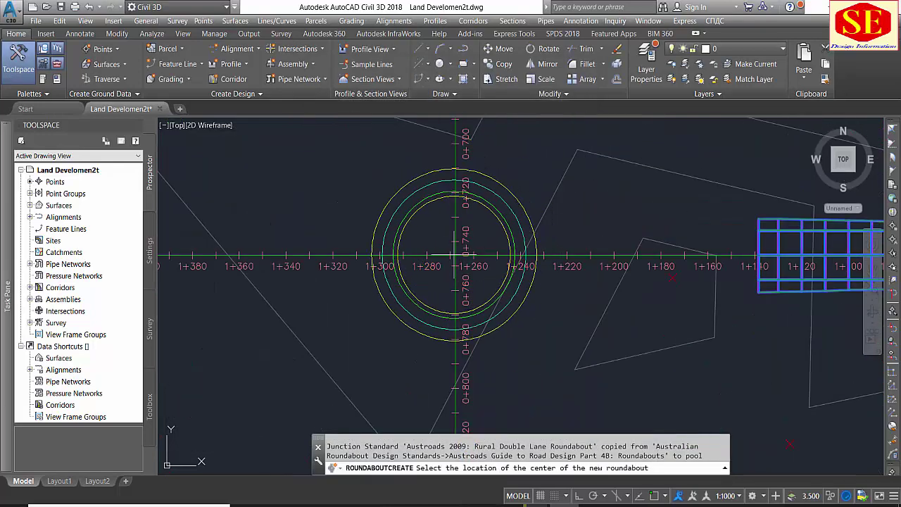
scroll(454, 249, up, 3)
mouse_move(449, 247)
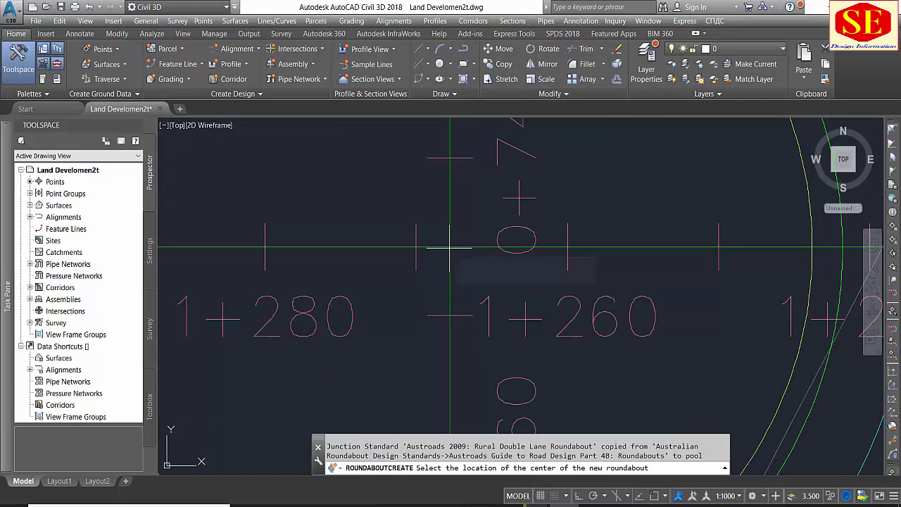
text('os)
key(Return)
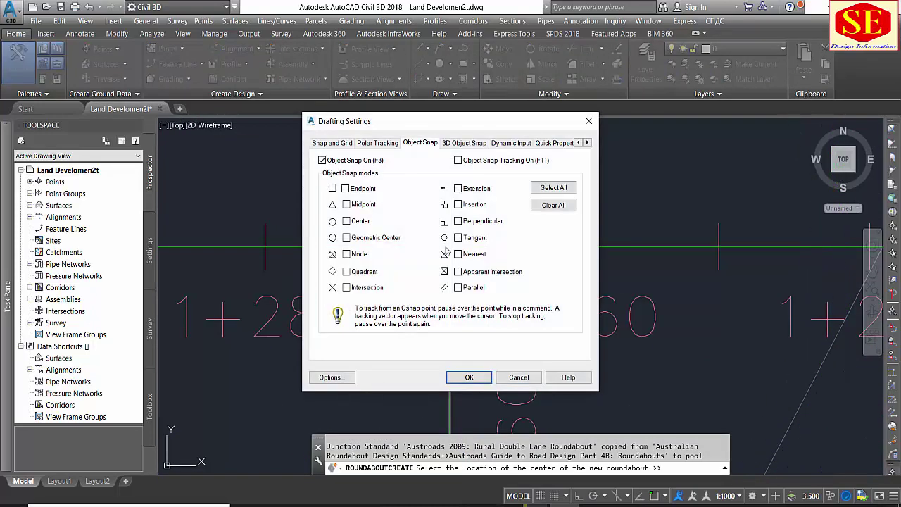
click(544, 188)
click(468, 376)
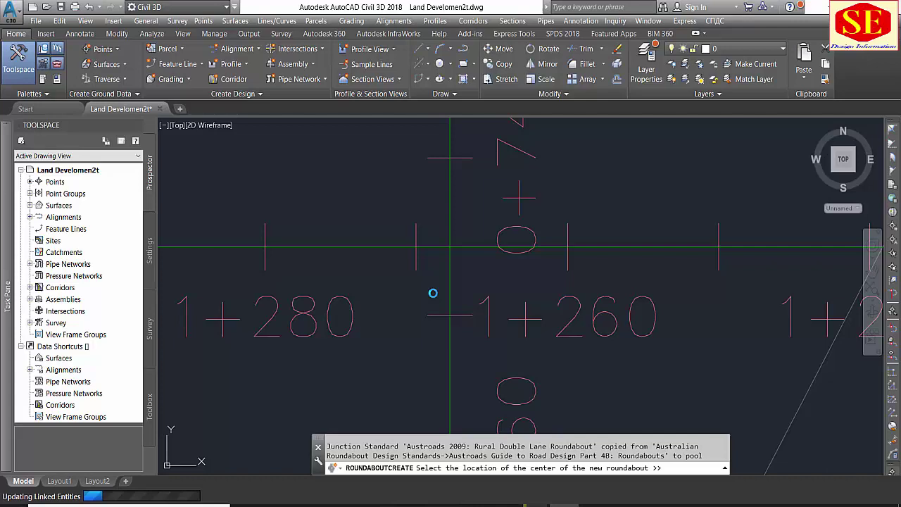
Place the roundabout centre at the alignment crossing and pick R1's centre line for the first arm.
click(450, 246)
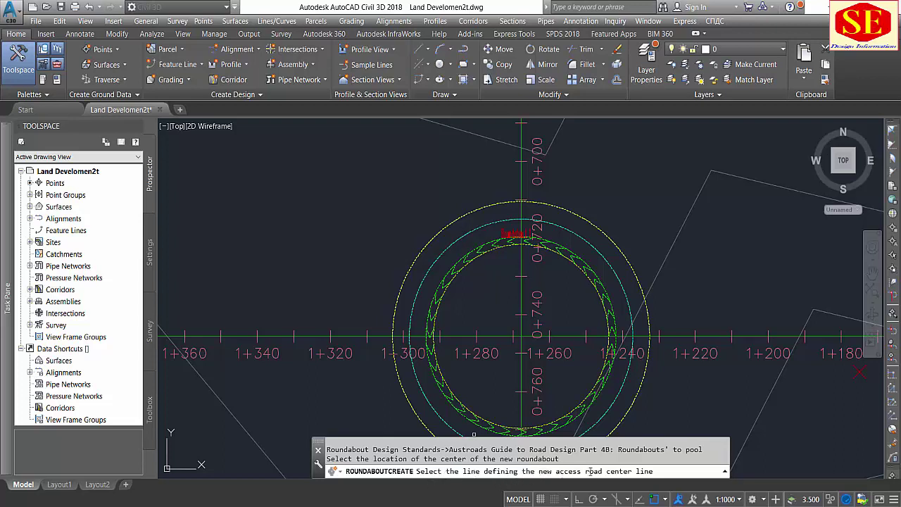
scroll(563, 179, down, 3)
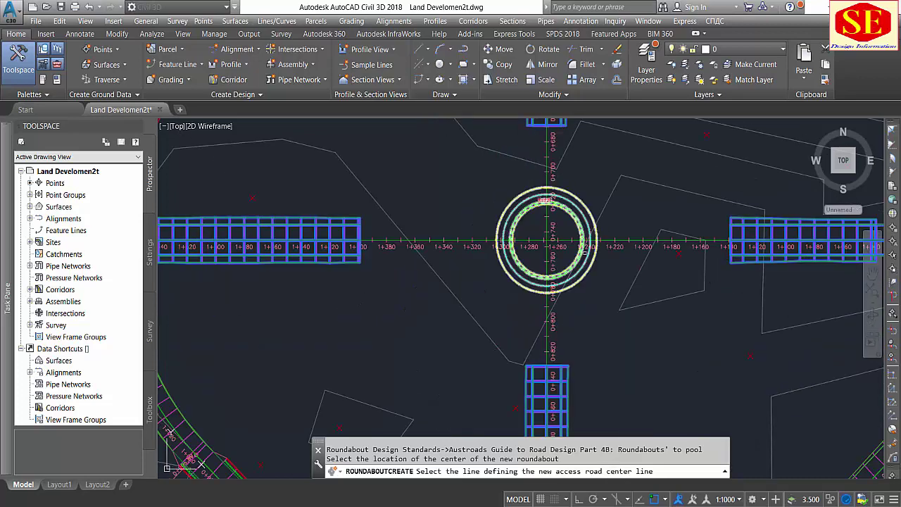
scroll(585, 204, up, 3)
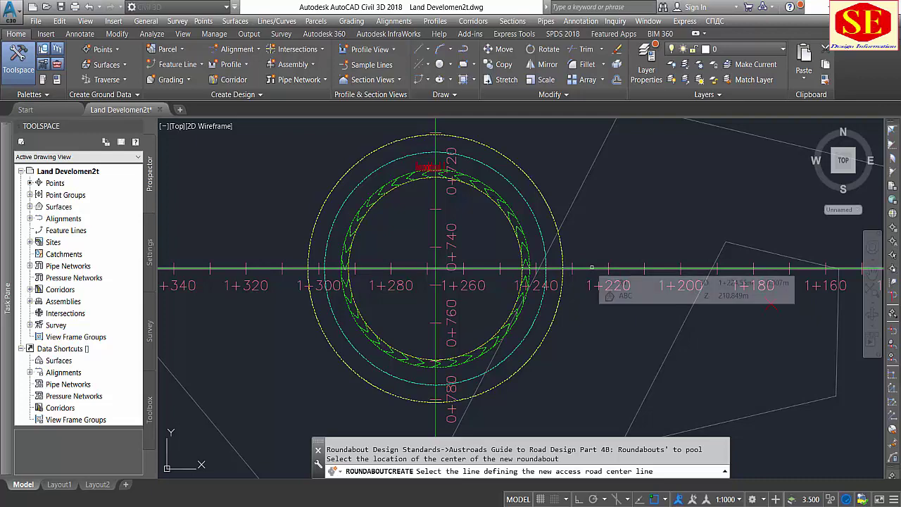
click(591, 268)
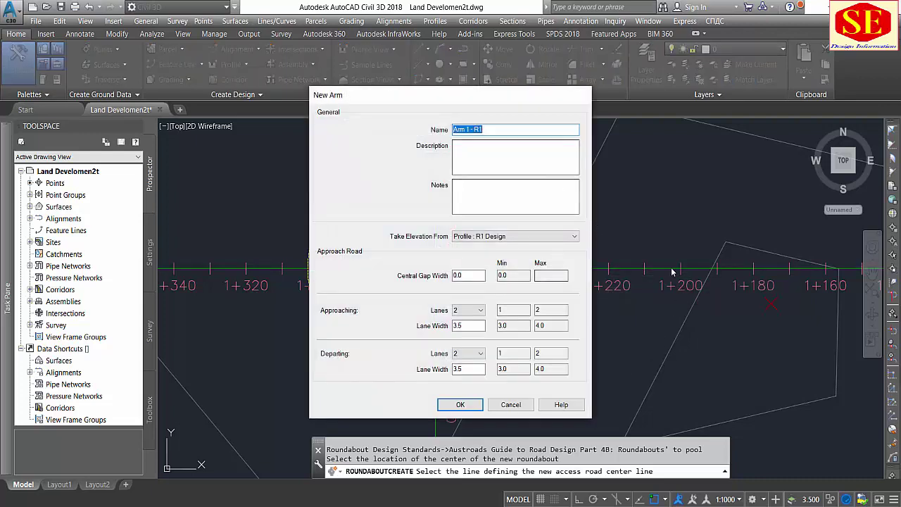
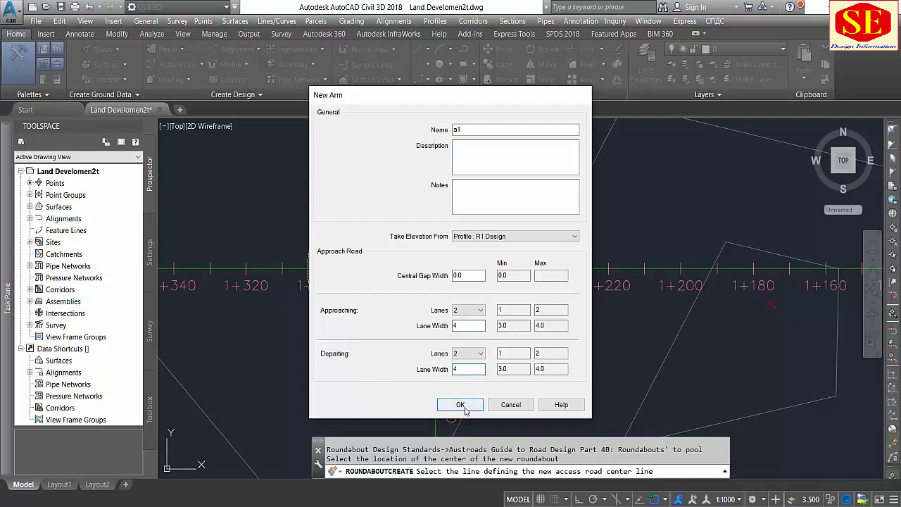
Finish approach arm a1 with elevations taken from the R1 Design profile.
click(506, 236)
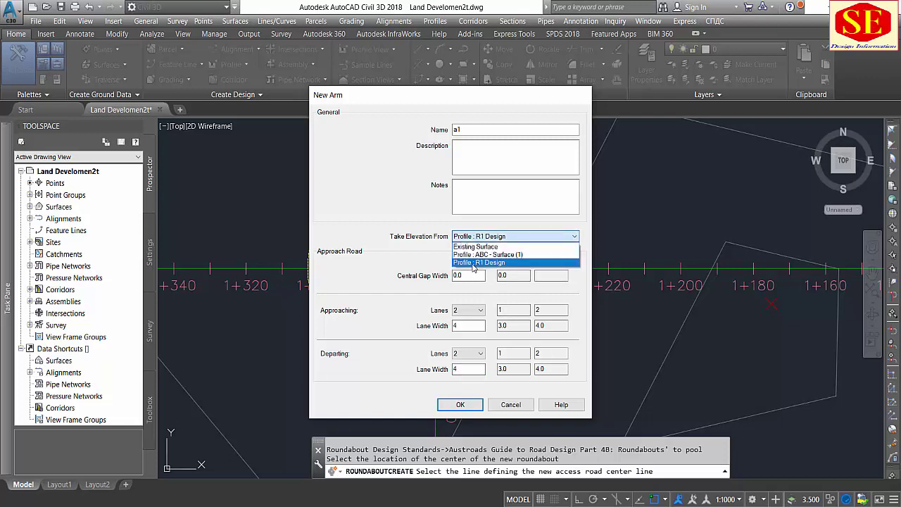
click(479, 263)
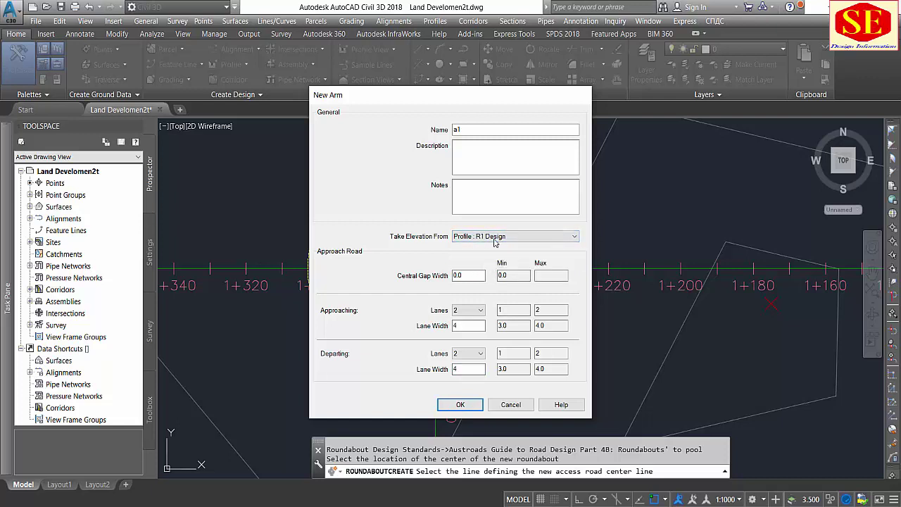
click(459, 405)
Pick the south road centre line as the base for arm A2.
scroll(525, 223, down, 3)
middle_drag(647, 218, 491, 264)
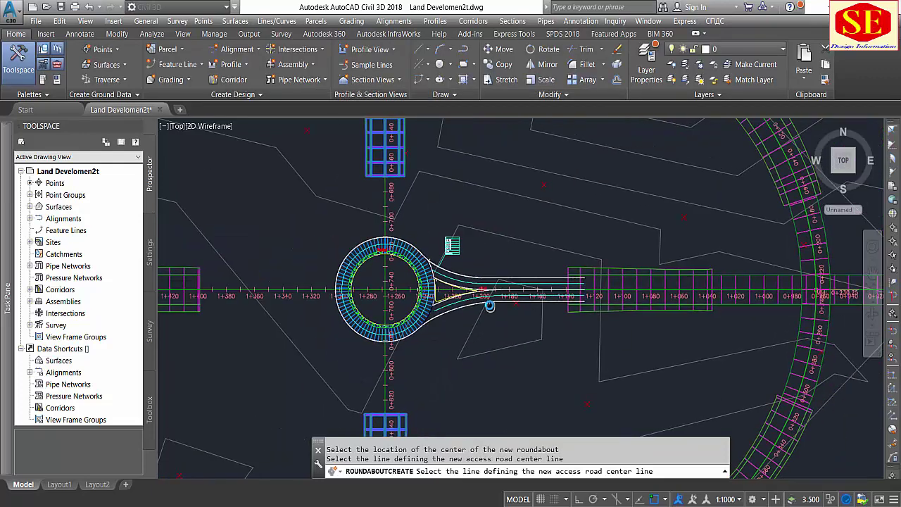
scroll(490, 264, up, 3)
scroll(517, 243, down, 3)
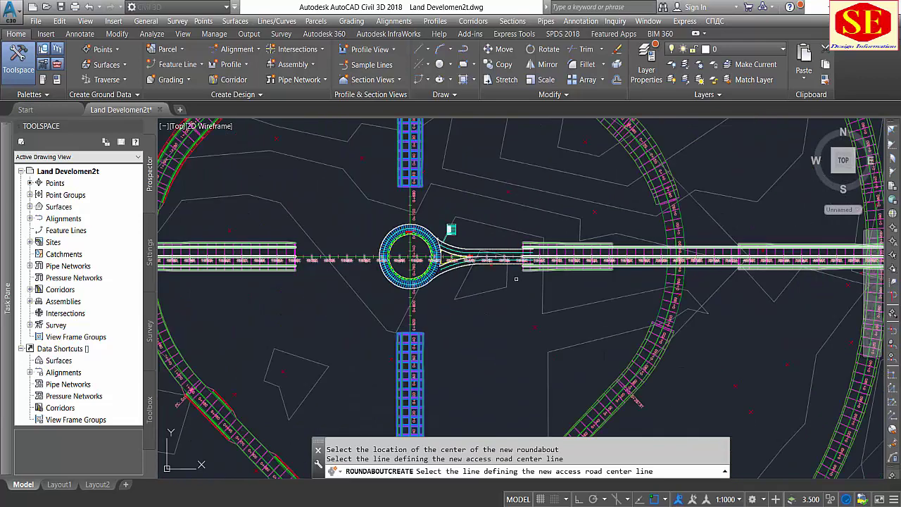
scroll(516, 244, up, 3)
mouse_move(447, 272)
middle_down()
mouse_move(502, 325)
mouse_move(596, 293)
middle_up()
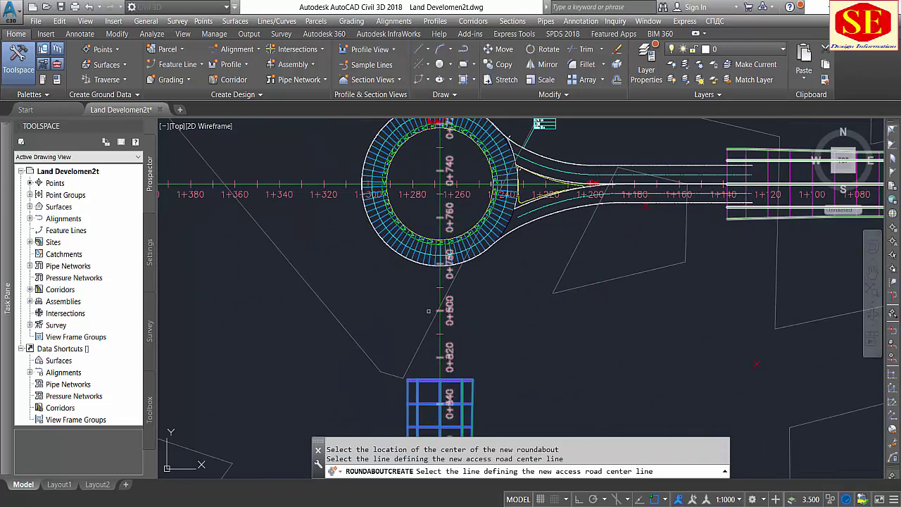
click(441, 310)
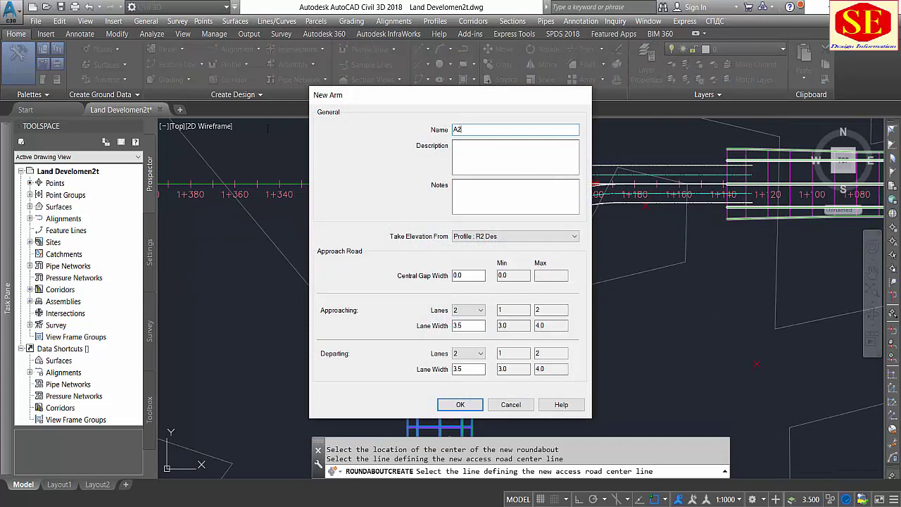
Give arm A2 4 m lanes and R2 Des elevations, and confirm it.
double_click(461, 325)
text(4)
text(4)
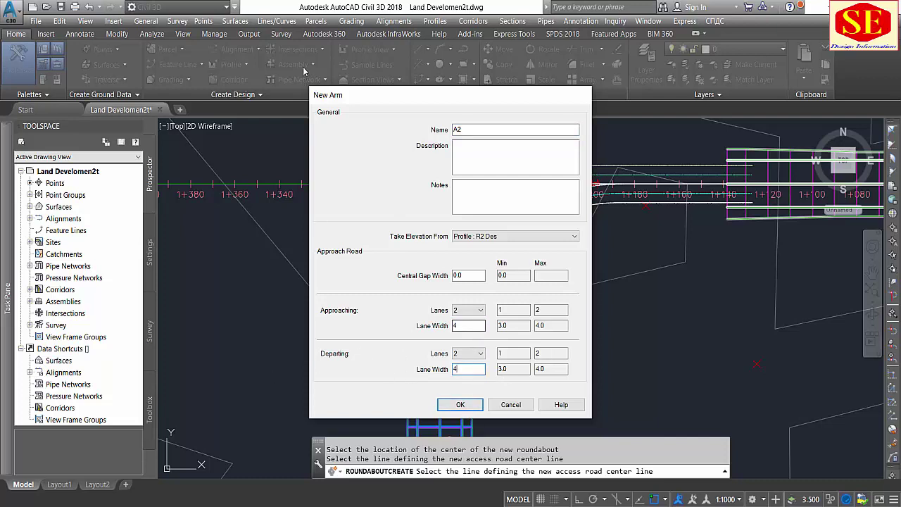
click(493, 237)
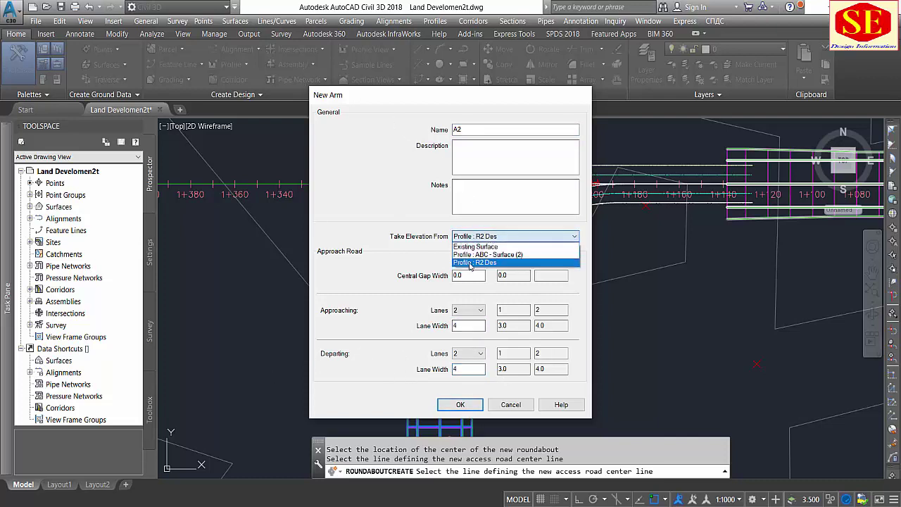
click(487, 262)
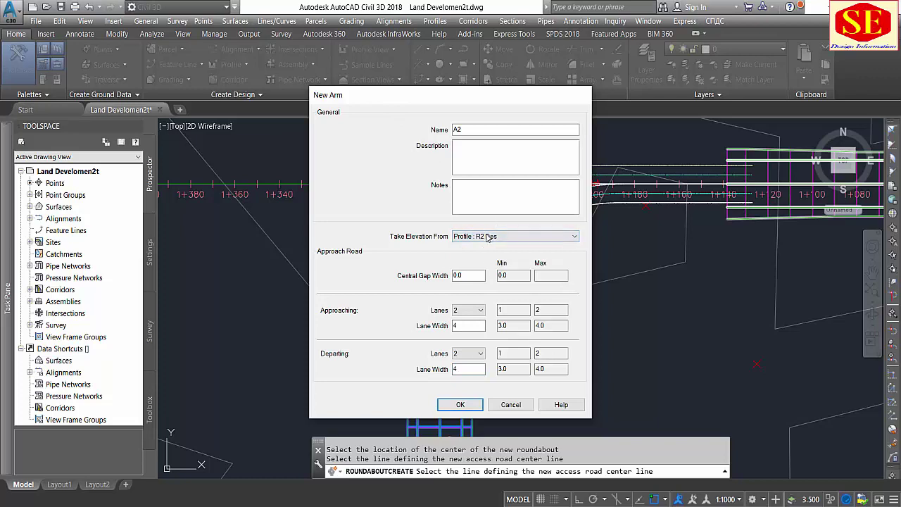
click(459, 406)
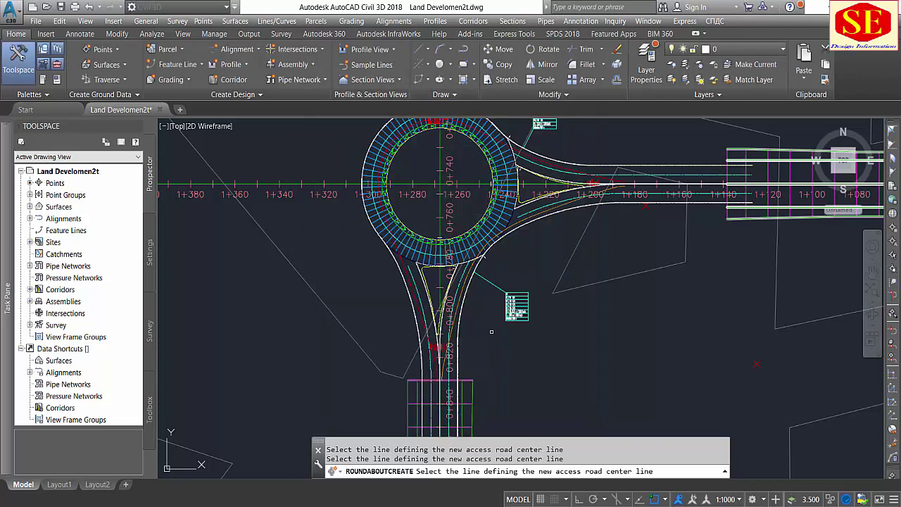
scroll(553, 337, down, 5)
scroll(462, 313, up, 5)
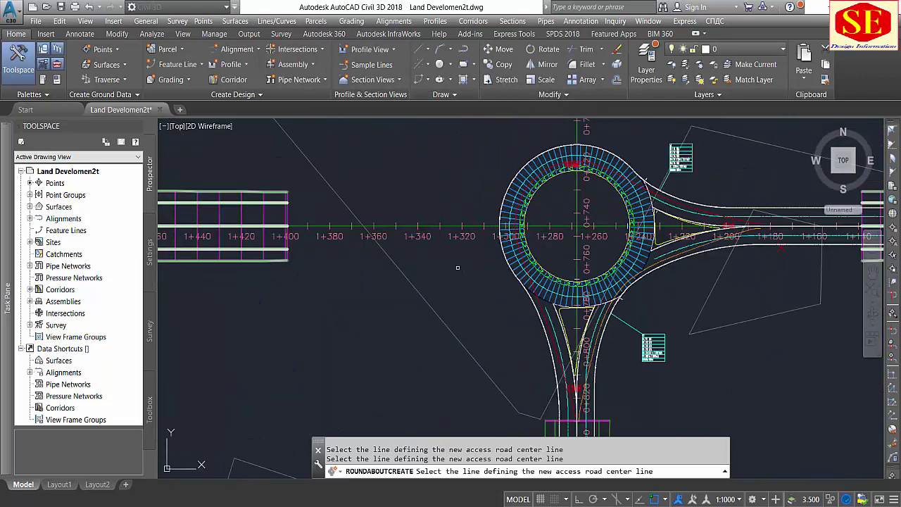
Add west arm A3 on the west road line with R1 Design elevations.
click(448, 226)
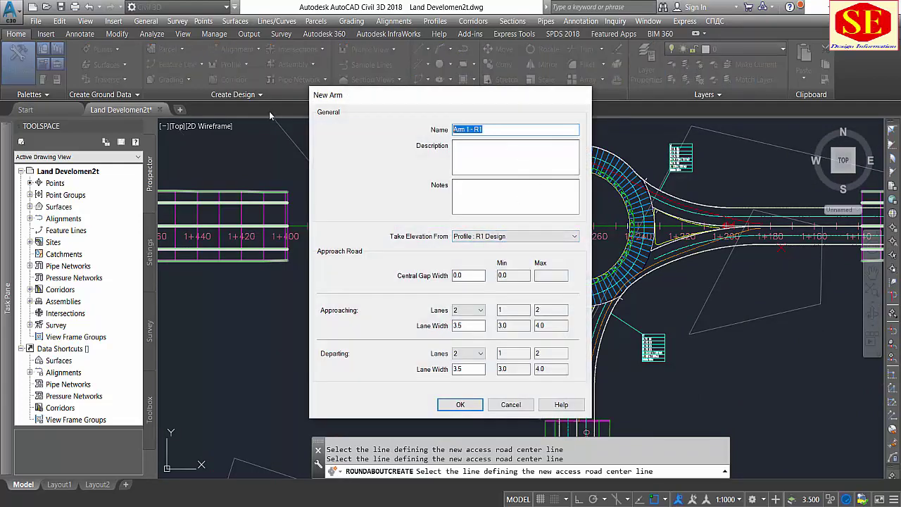
text(A3)
click(490, 238)
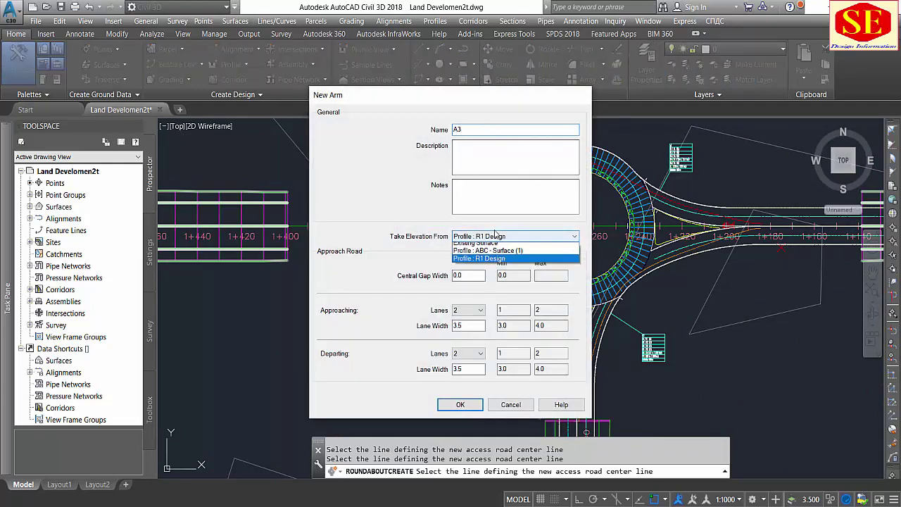
click(498, 260)
text(4)
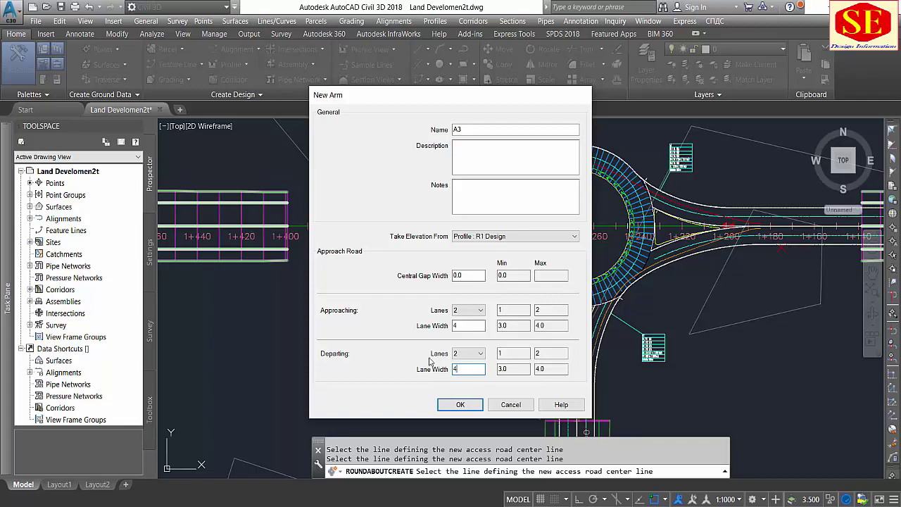
click(460, 405)
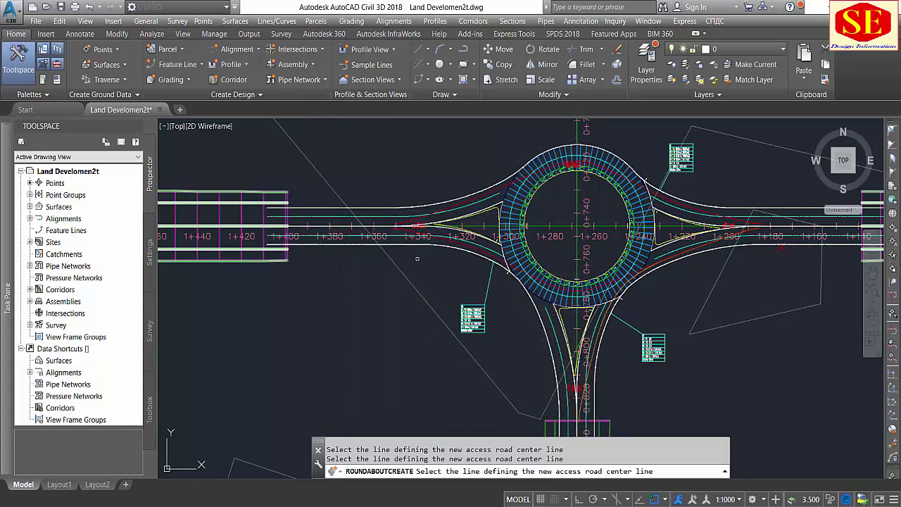
Add north arm A4 with 4 m lanes and R2 Des elevations.
scroll(352, 200, up, 3)
scroll(387, 232, down, 5)
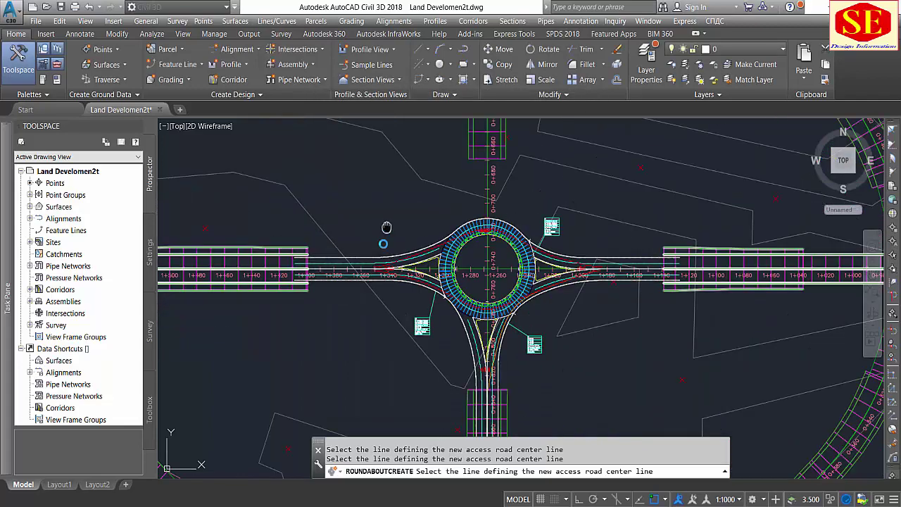
middle_drag(387, 233, 405, 338)
scroll(454, 288, up, 4)
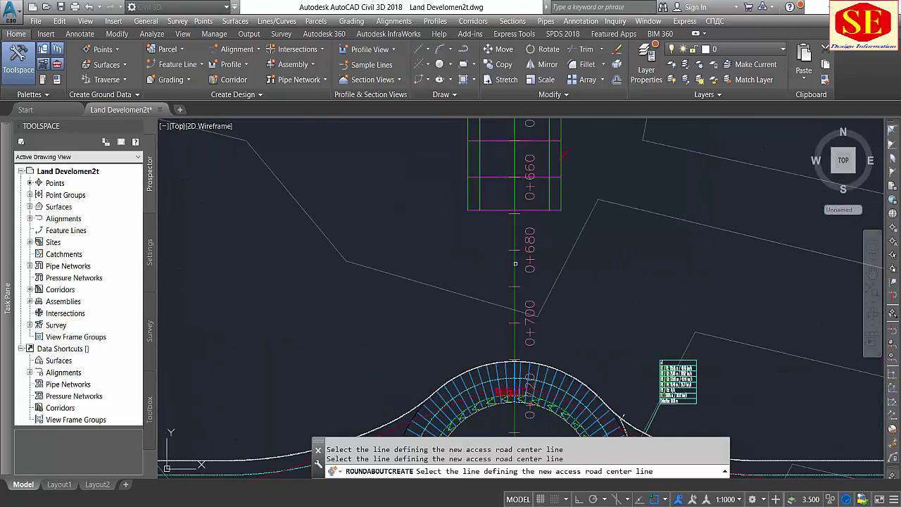
click(515, 260)
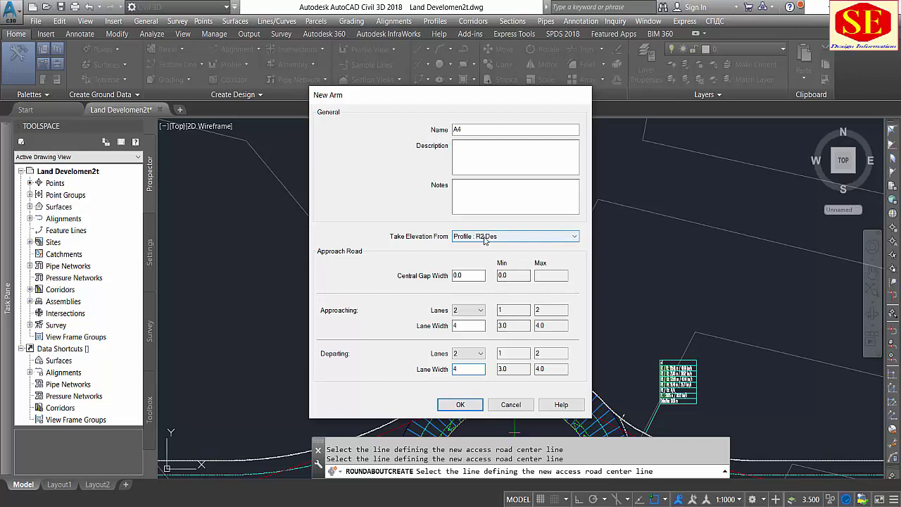
click(461, 404)
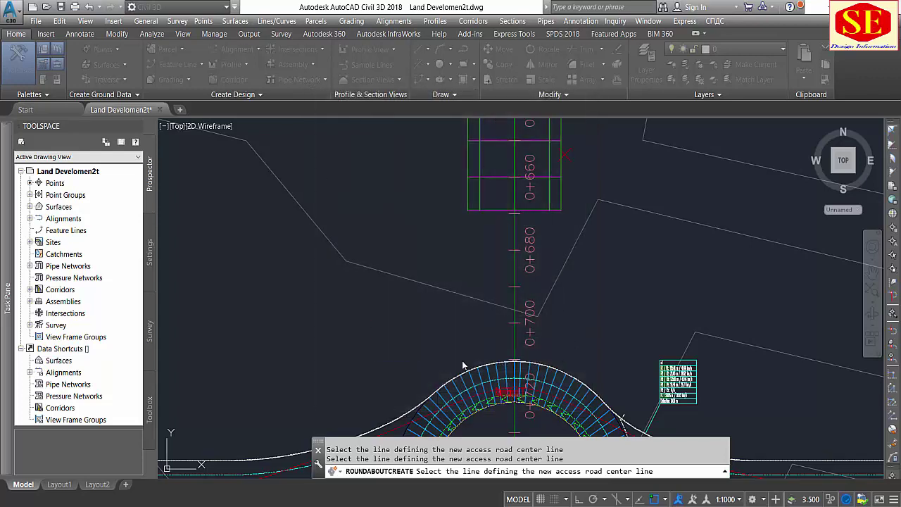
scroll(381, 221, down, 2)
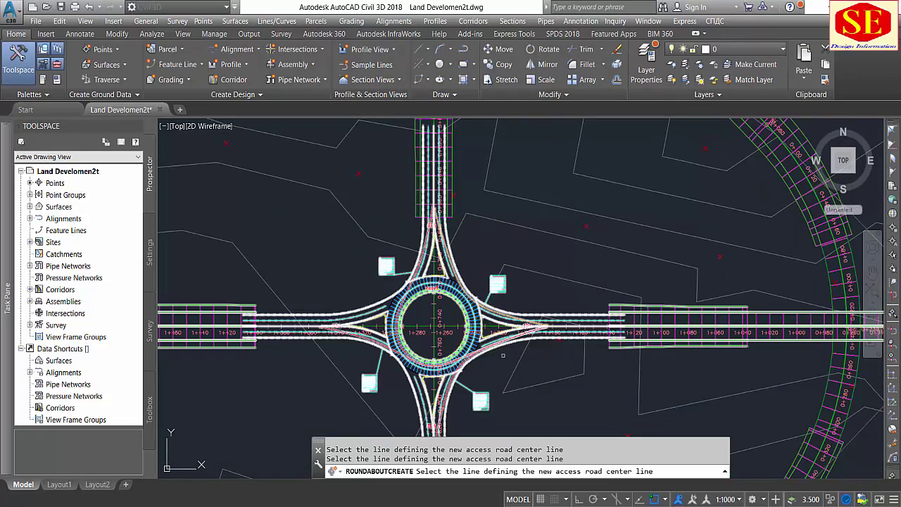
Centre the whole four-armed roundabout and its approach roads in the view.
middle_drag(503, 355, 566, 333)
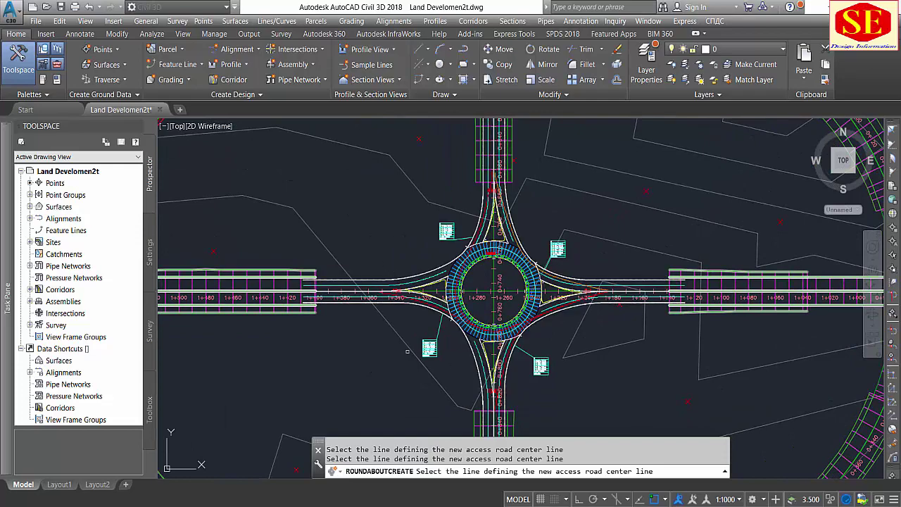
scroll(380, 285, up, 3)
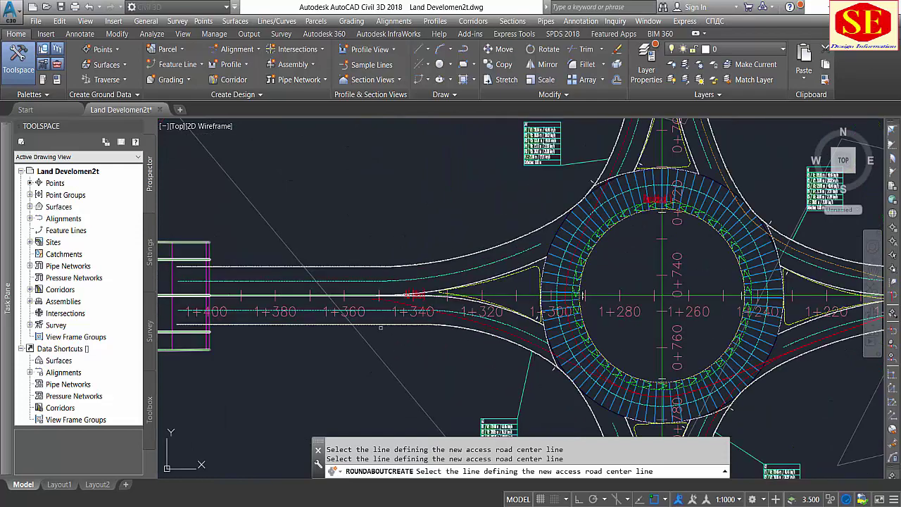
scroll(380, 328, down, 3)
middle_drag(391, 319, 352, 220)
middle_drag(485, 232, 531, 236)
scroll(561, 330, up, 2)
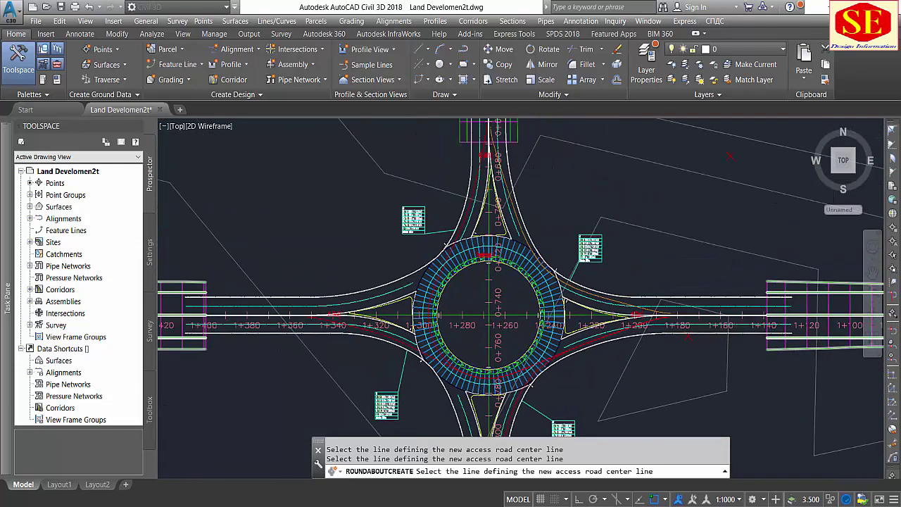
scroll(603, 234, up, 4)
scroll(603, 234, up, 4)
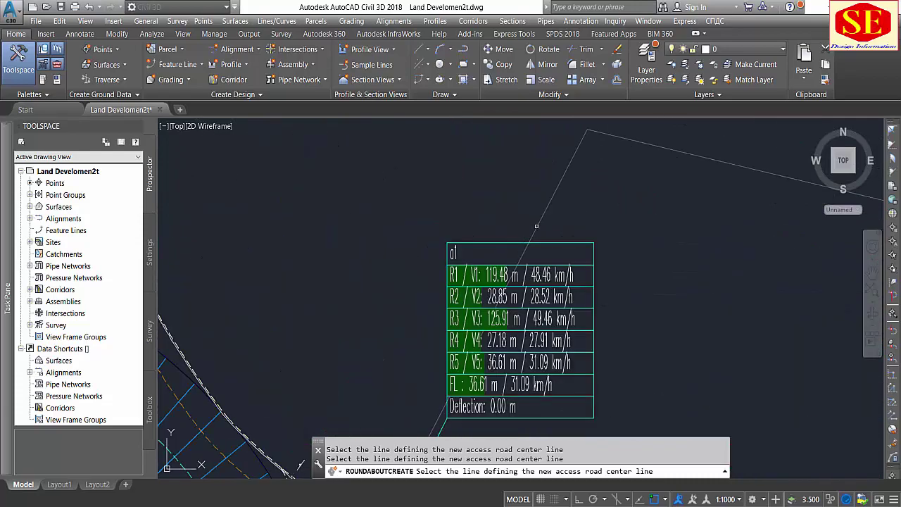
scroll(536, 226, down, 4)
middle_drag(544, 396, 674, 315)
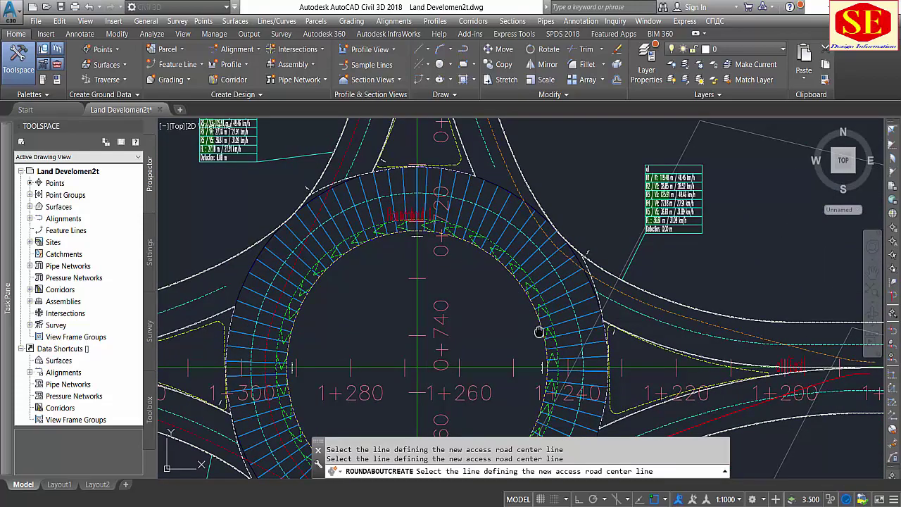
middle_drag(538, 332, 614, 279)
scroll(544, 296, down, 1)
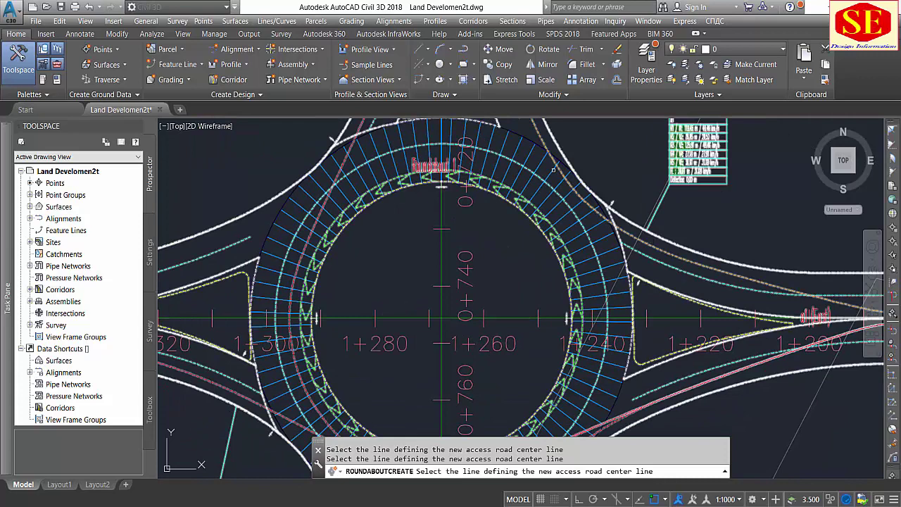
scroll(423, 230, down, 2)
Finish the roundabout so linked objects update, then clear its selection.
click(421, 230)
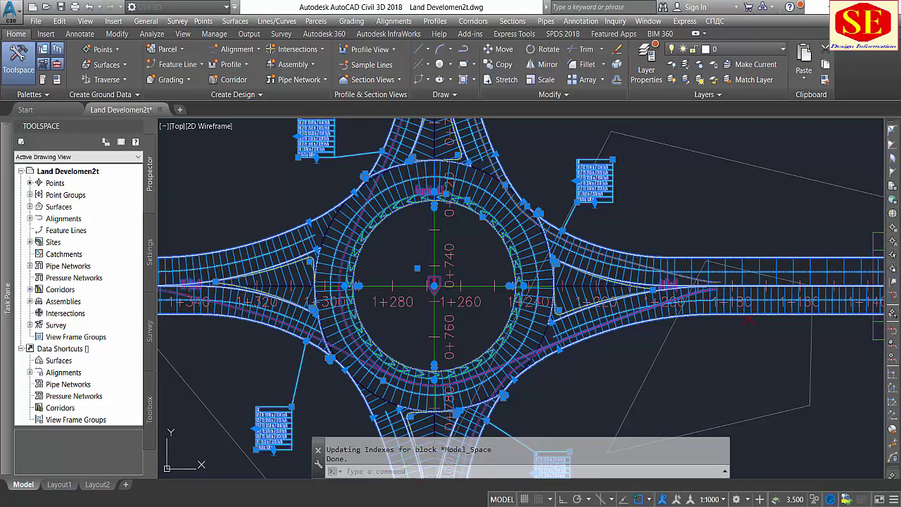
click(434, 285)
scroll(462, 267, down, 4)
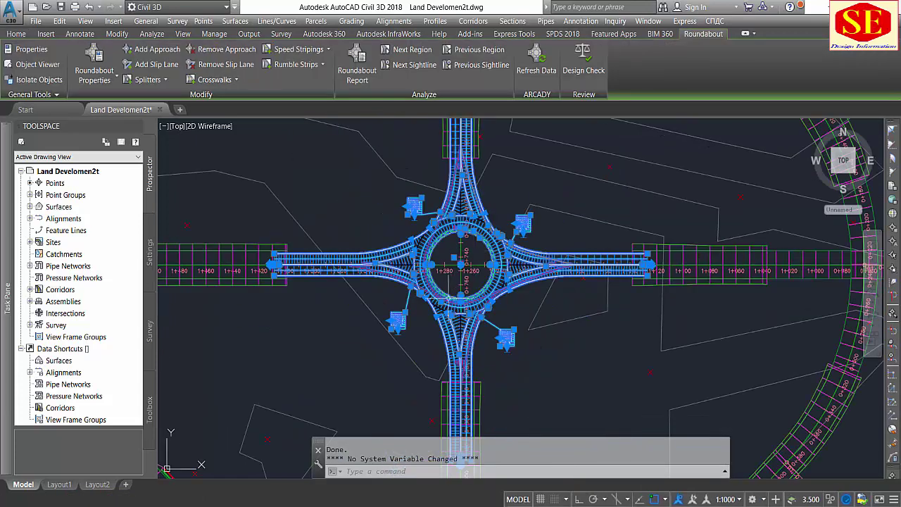
middle_drag(341, 376, 358, 267)
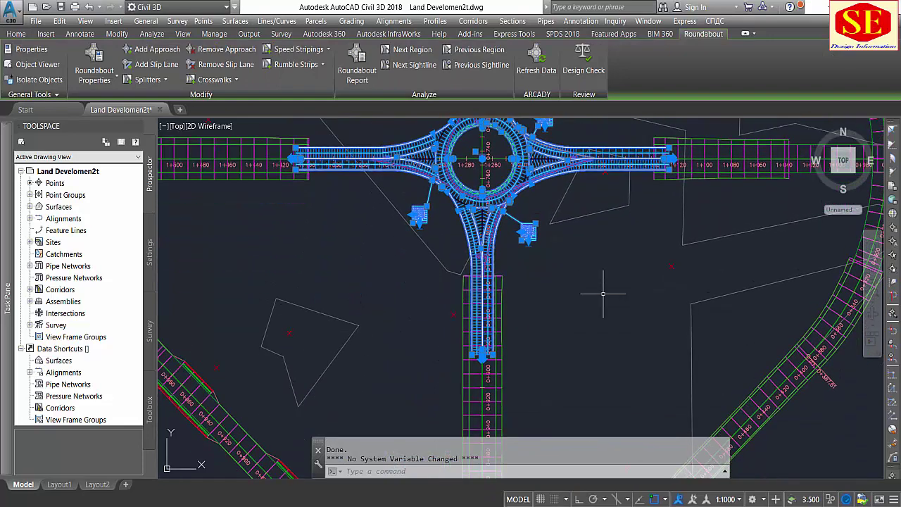
scroll(603, 293, down, 3)
scroll(596, 268, up, 2)
scroll(535, 282, up, 3)
key(Escape)
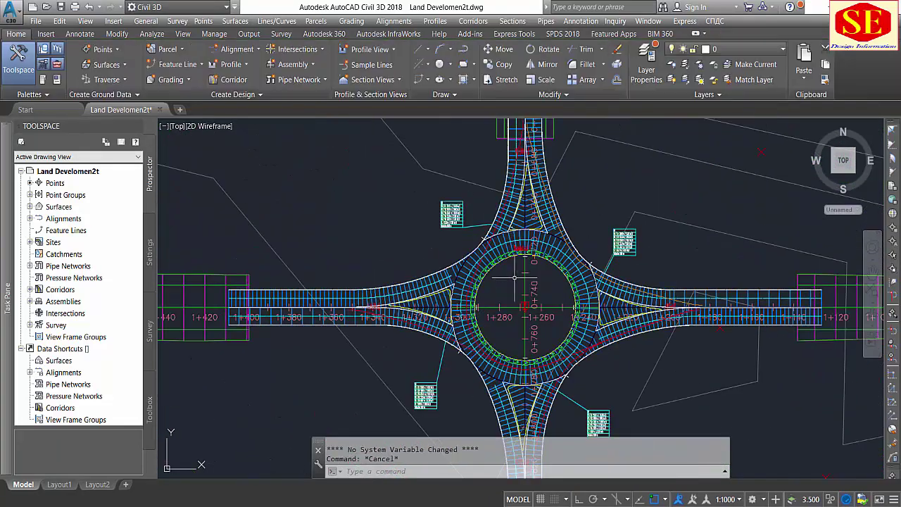
scroll(518, 278, down, 2)
Inspect the roundabout in the SW Isometric view, zooming in on it.
click(178, 128)
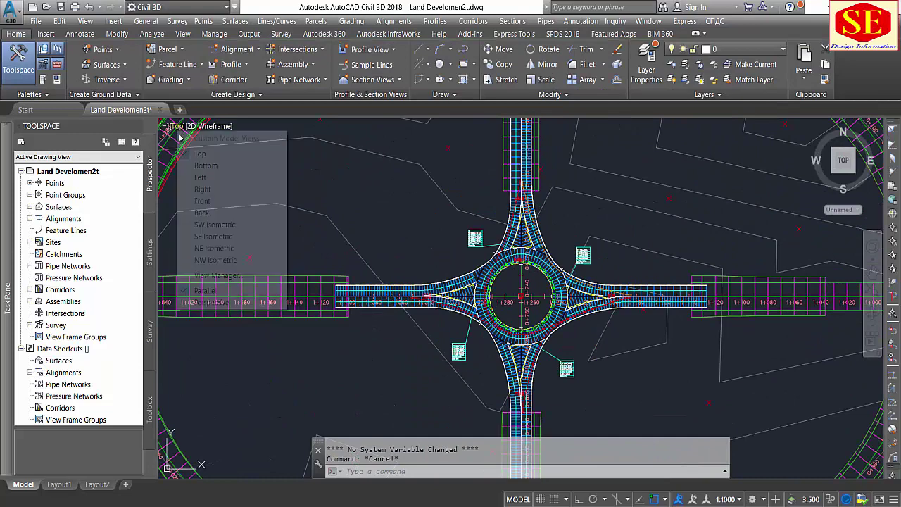
click(215, 224)
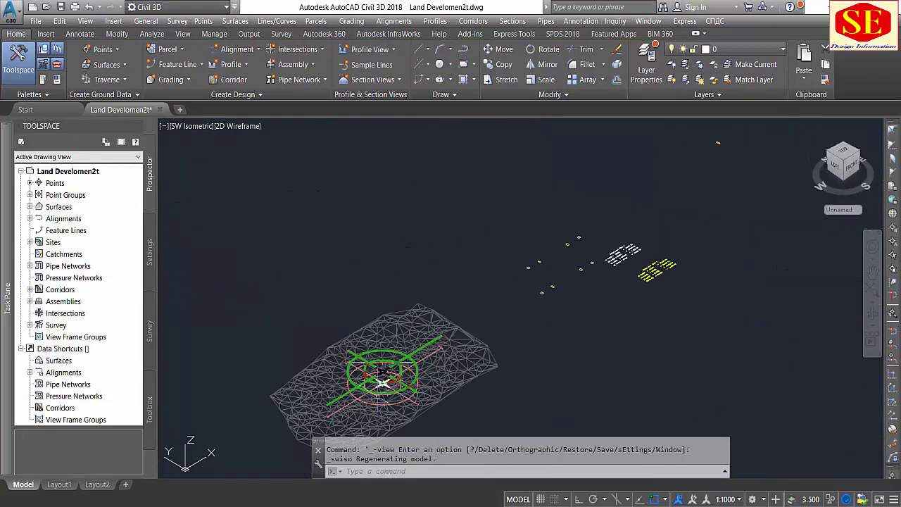
scroll(378, 369, up, 5)
scroll(421, 407, up, 5)
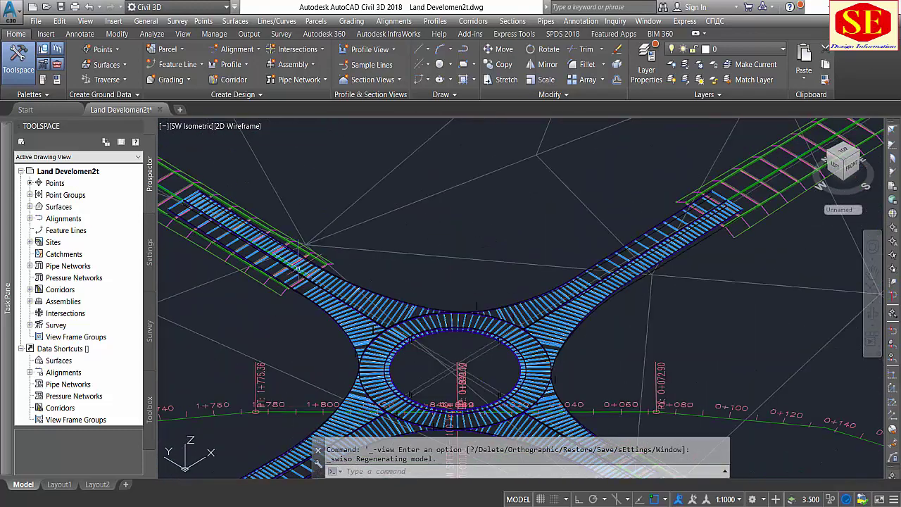
scroll(718, 183, down, 2)
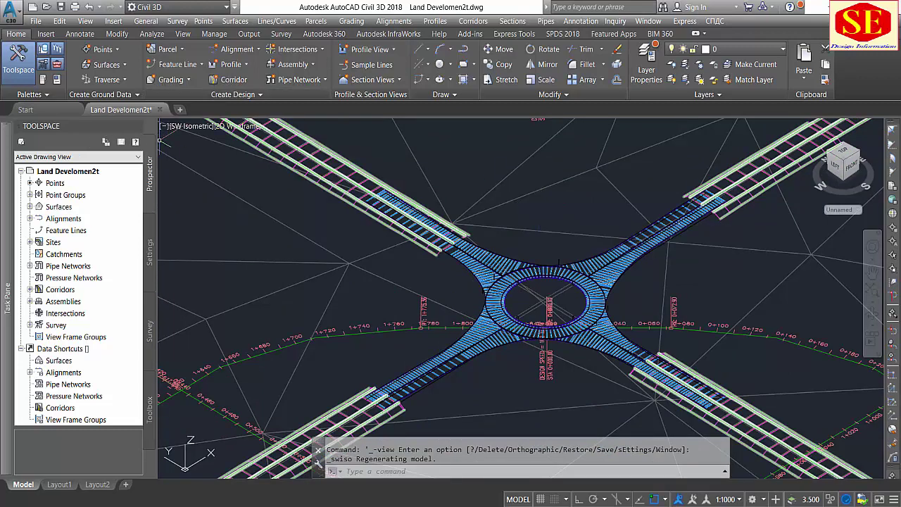
scroll(546, 264, up, 3)
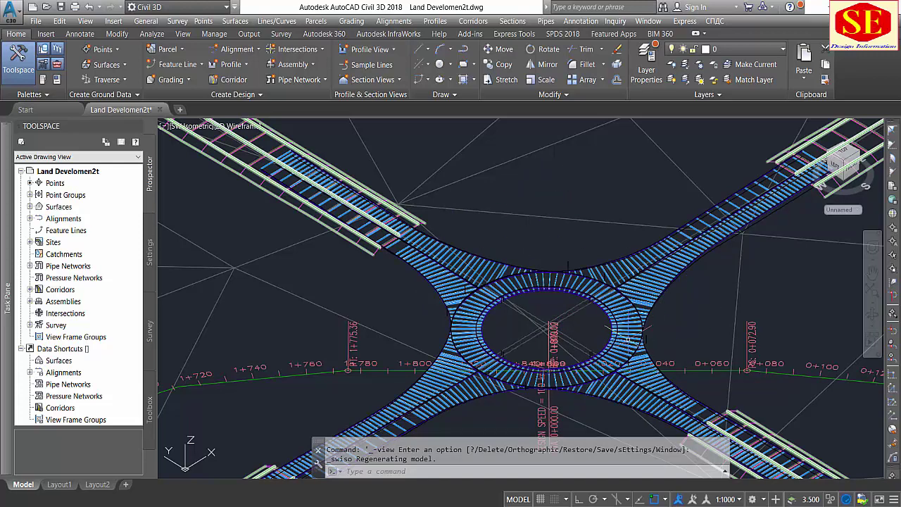
Return to the Top plan view and zoom closely onto the roundabout ring.
click(178, 134)
click(191, 153)
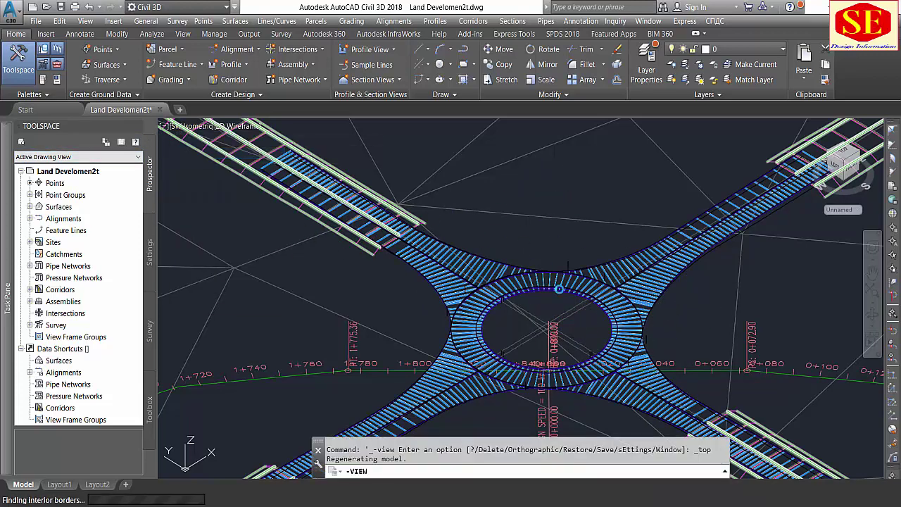
middle_drag(518, 278, 592, 245)
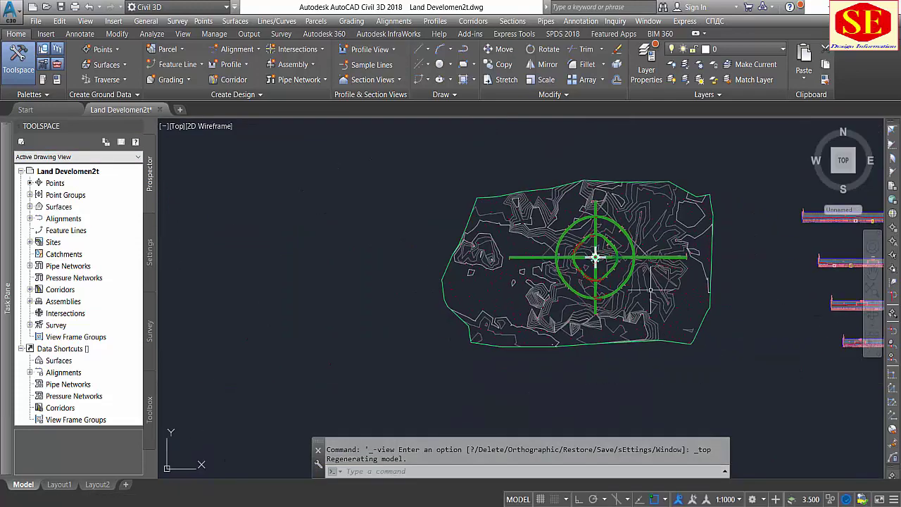
scroll(592, 245, up, 5)
scroll(592, 243, up, 7)
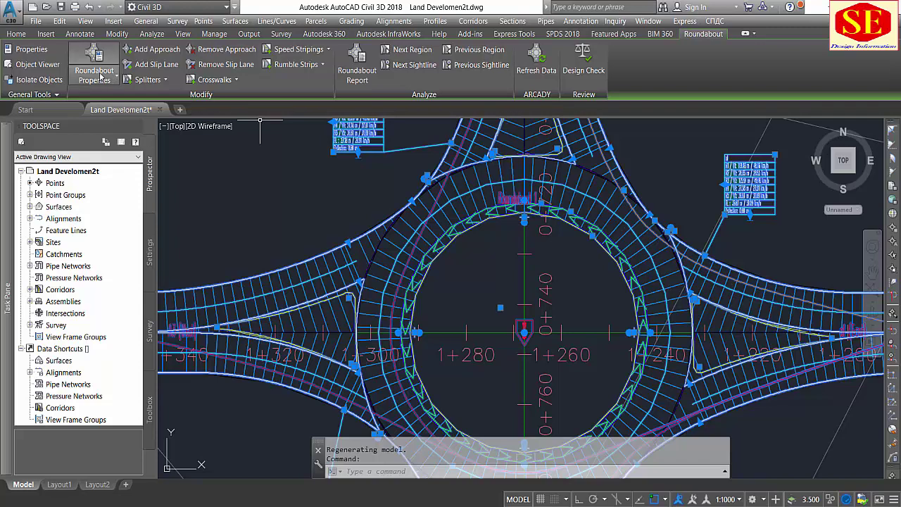
Open Roundabout 1 properties with the diagram and review arm a1's exit lane, radii and curb taper values.
click(107, 79)
click(117, 101)
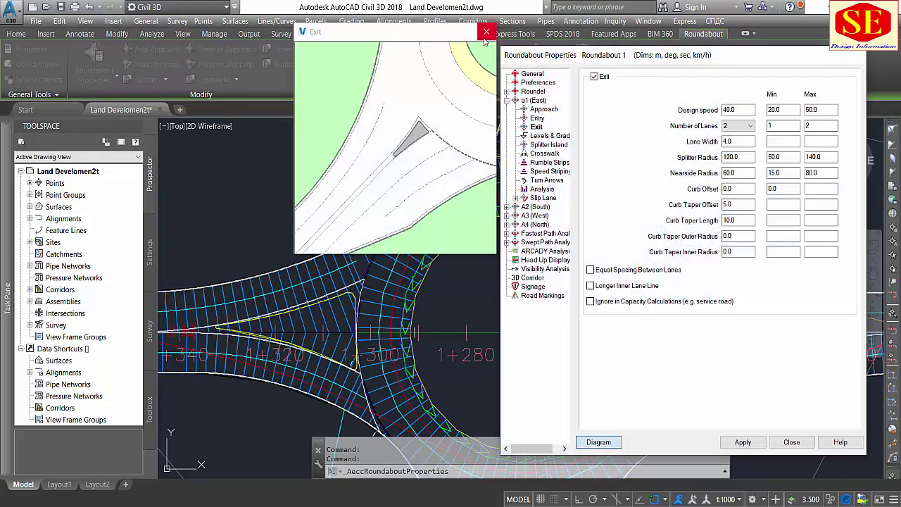
click(486, 31)
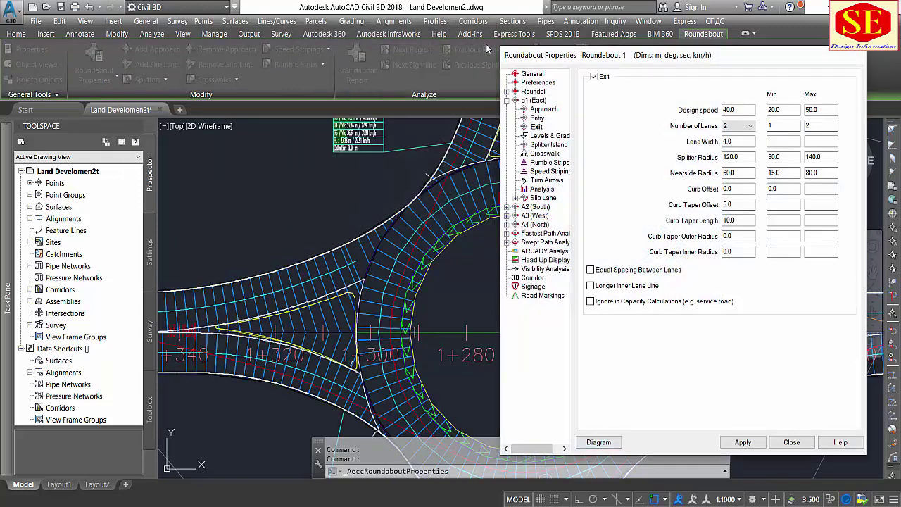
click(599, 443)
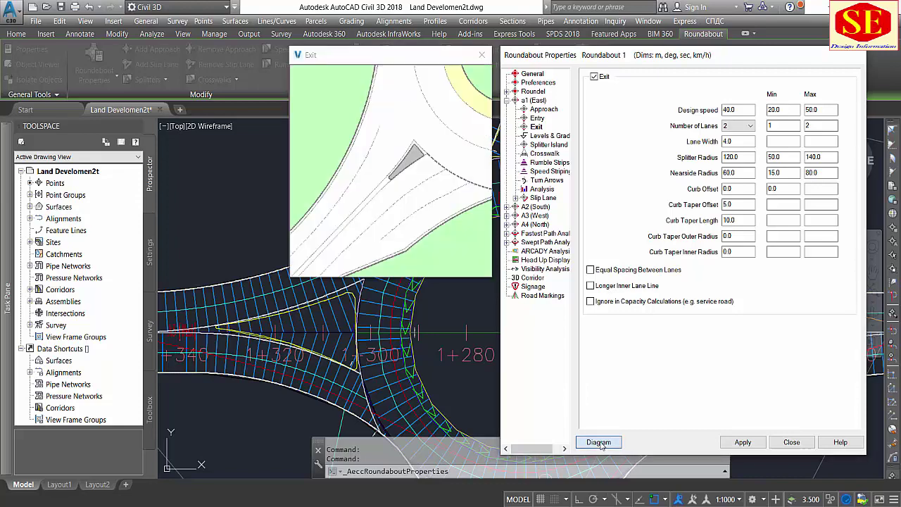
click(739, 142)
click(735, 157)
click(732, 174)
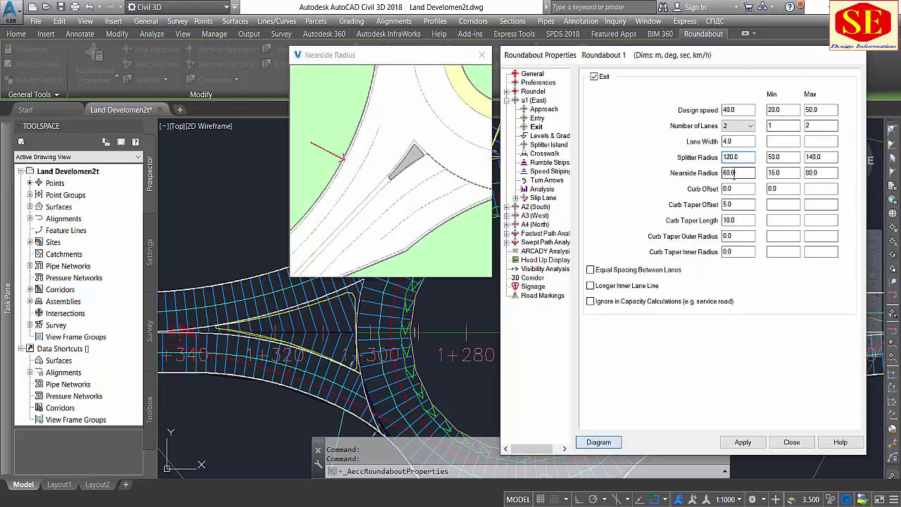
click(734, 188)
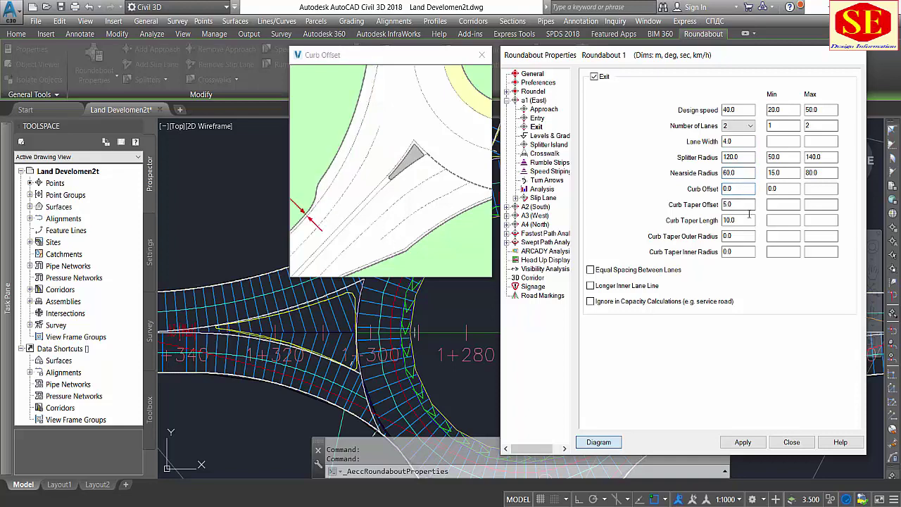
click(738, 221)
click(738, 236)
click(738, 251)
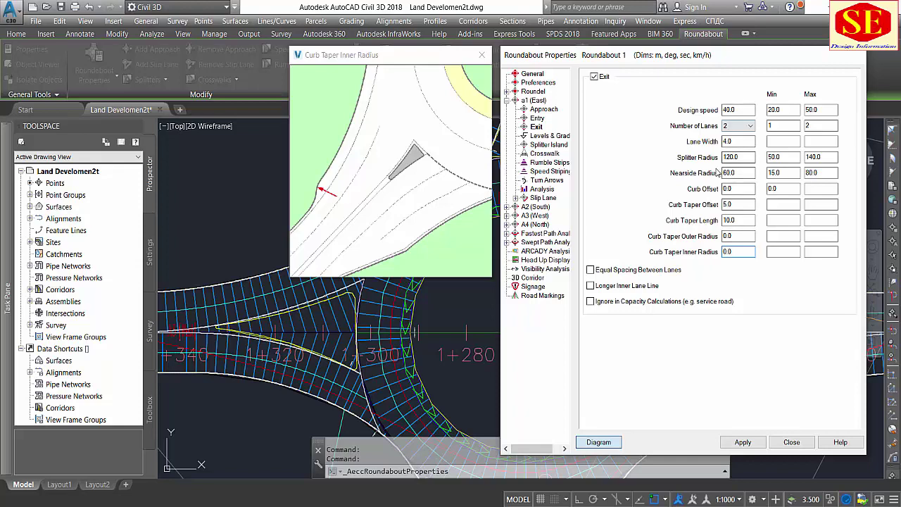
Step through arms a1 East, A2 South, A3 West and A4 North, then expand a1.
click(507, 101)
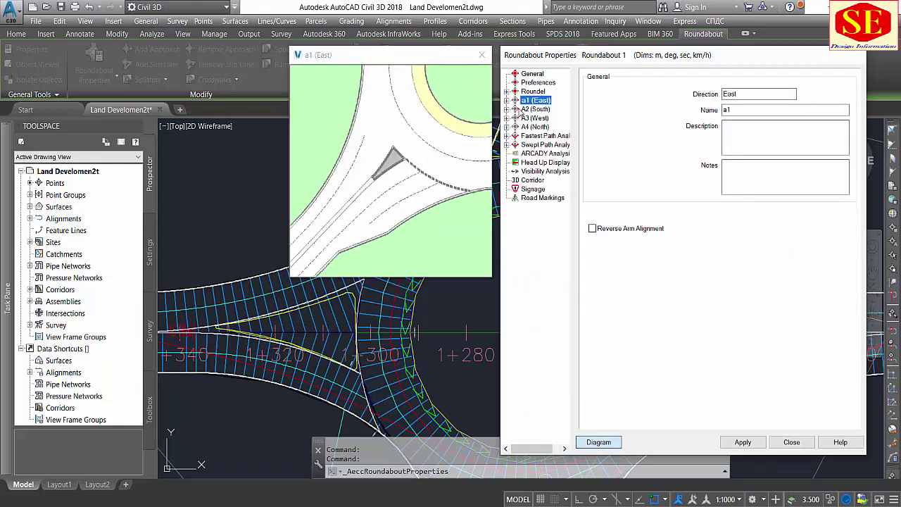
click(530, 109)
click(529, 118)
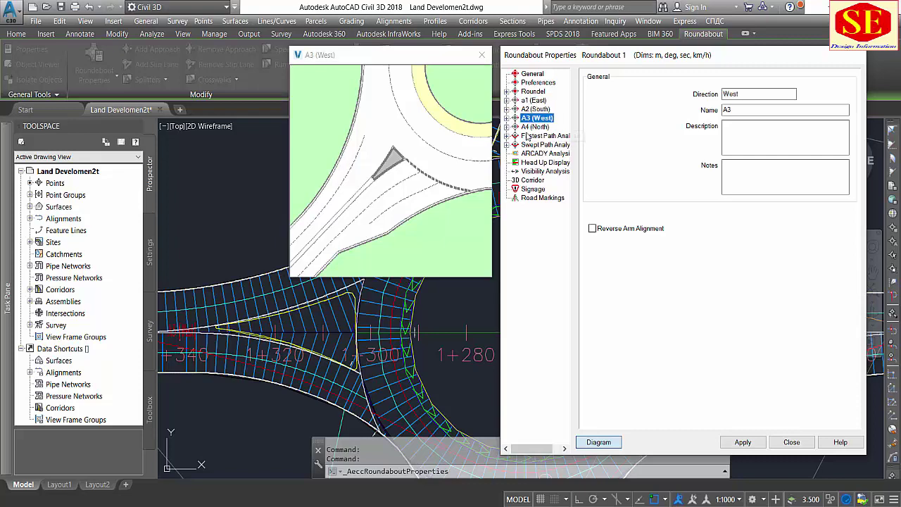
click(532, 127)
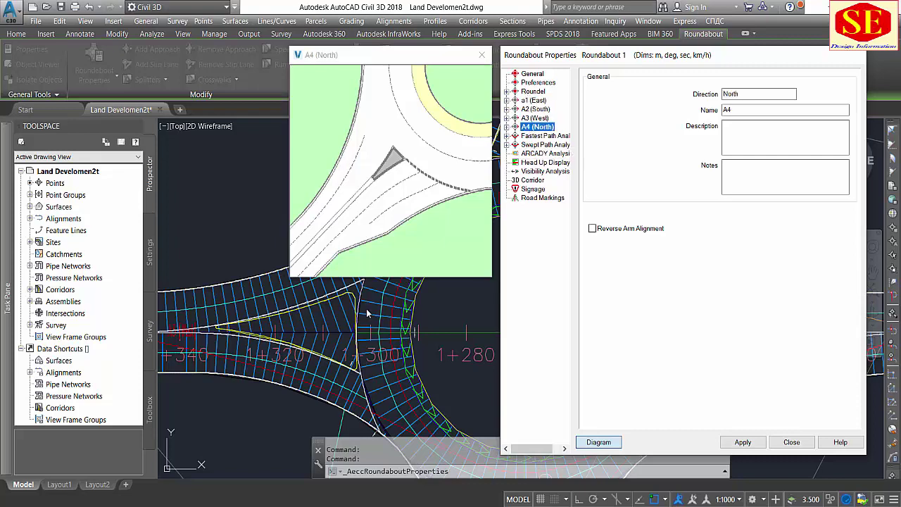
click(526, 101)
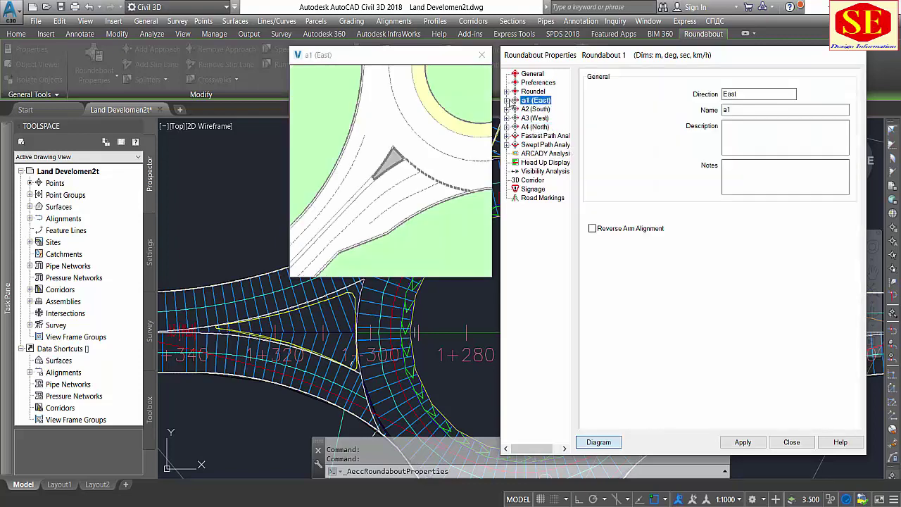
click(507, 101)
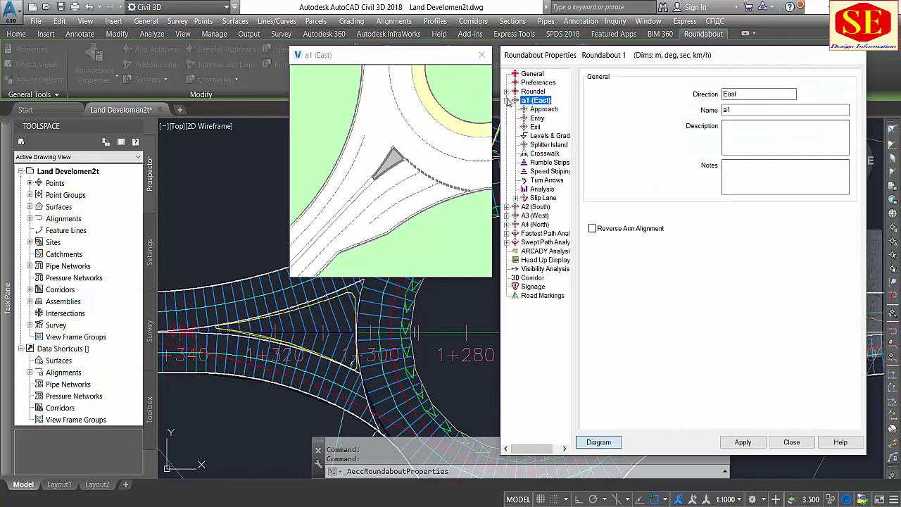
Review a1 East's approach and entry lane width, splitter, nearside and inter-arm radii.
click(546, 111)
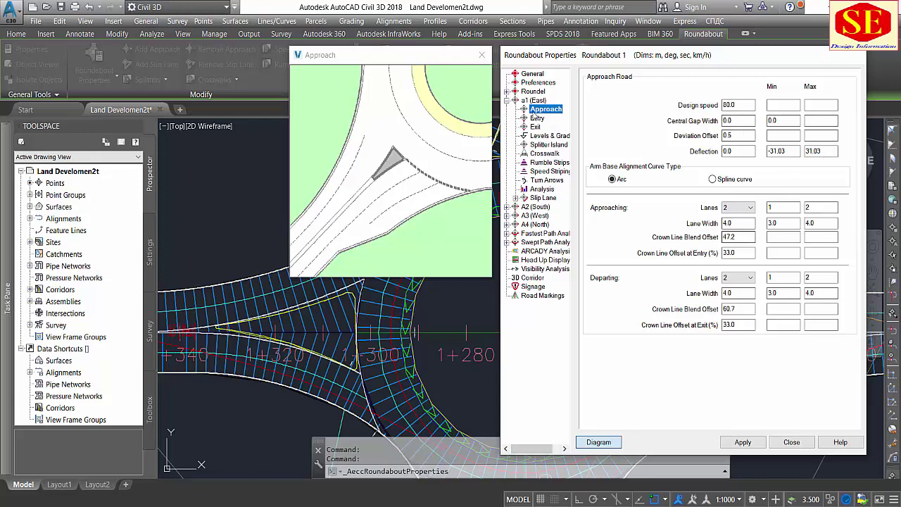
click(537, 118)
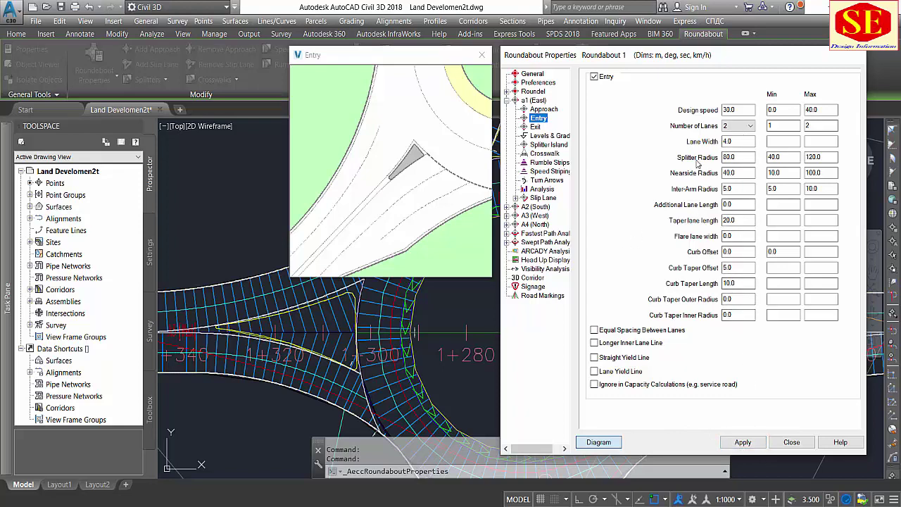
click(730, 141)
click(737, 157)
click(732, 172)
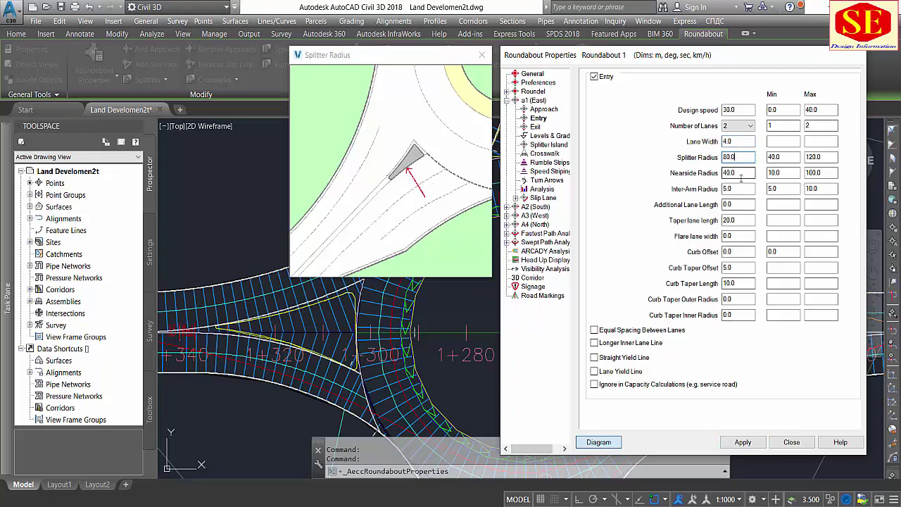
click(735, 188)
click(741, 204)
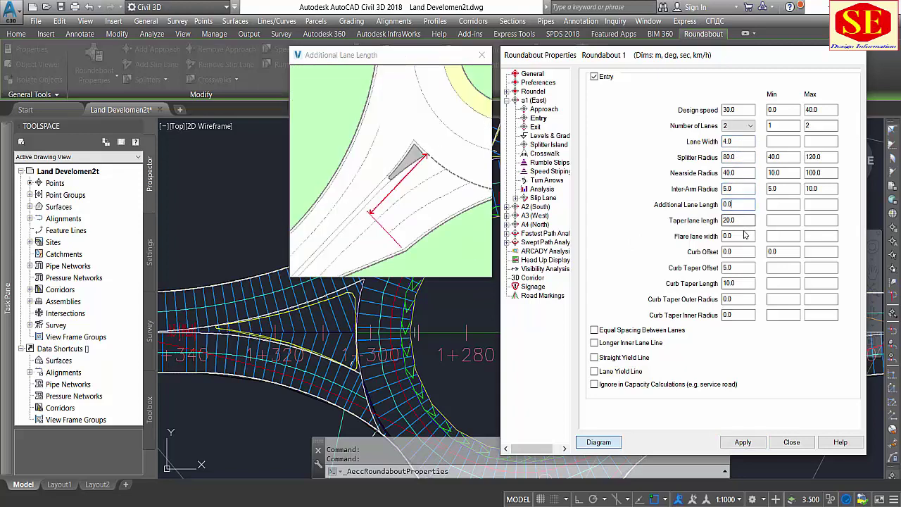
Check the entry taper and curb offsets, then apply and close Roundabout Properties.
click(739, 219)
click(743, 251)
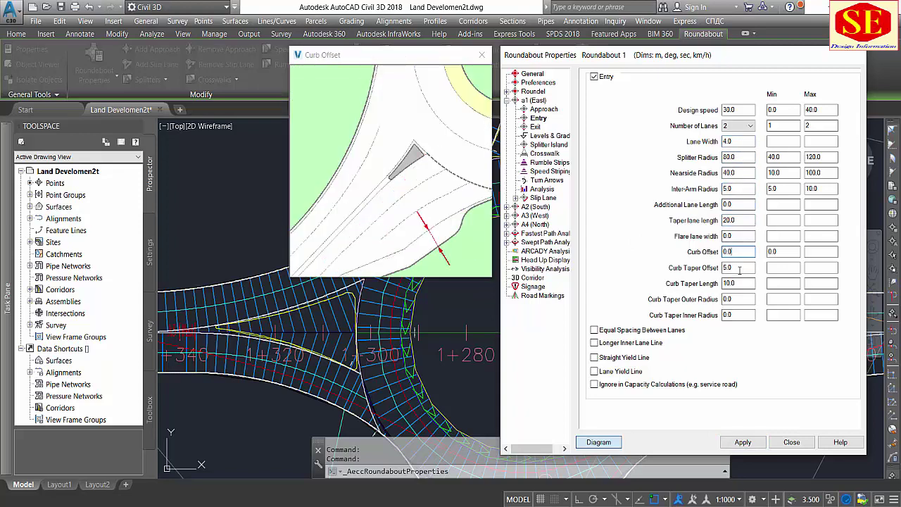
click(738, 268)
click(739, 283)
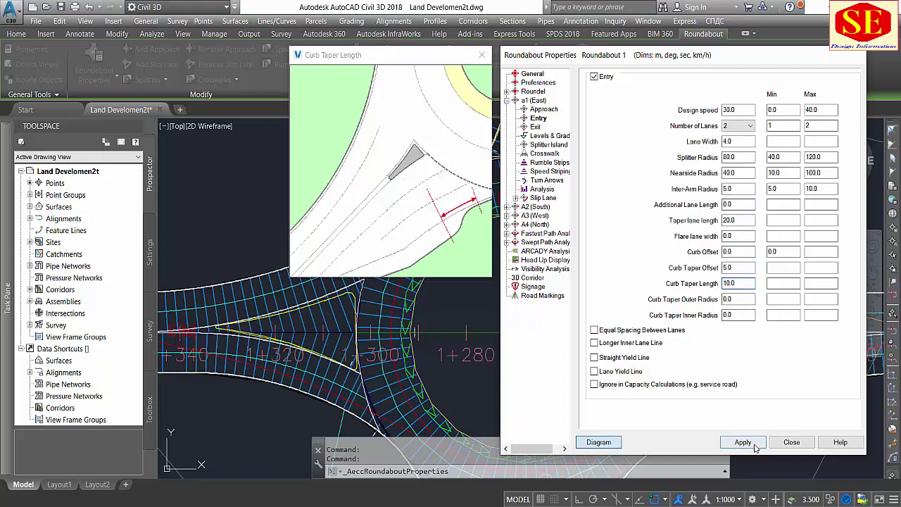
click(729, 447)
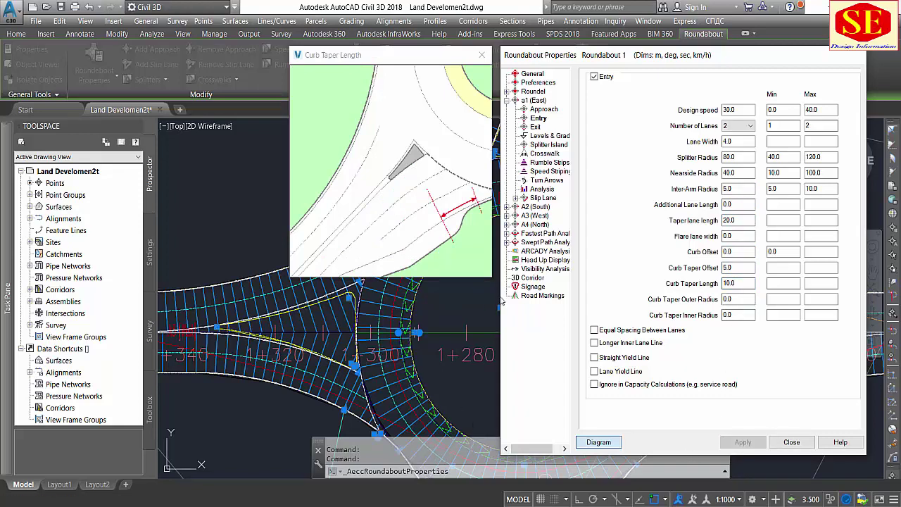
click(778, 447)
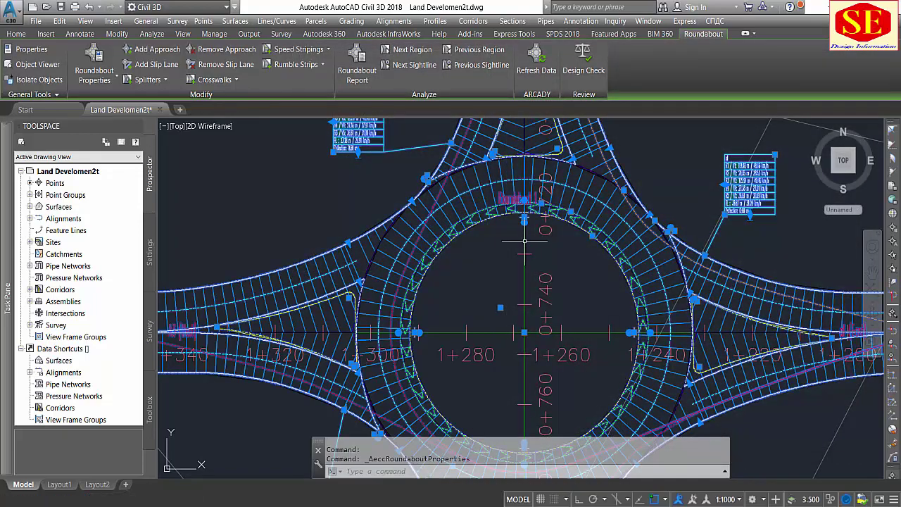
Follow the roundabout's south leg and select the south road corridor.
middle_drag(526, 240, 527, 152)
key(Escape)
scroll(526, 152, down, 1)
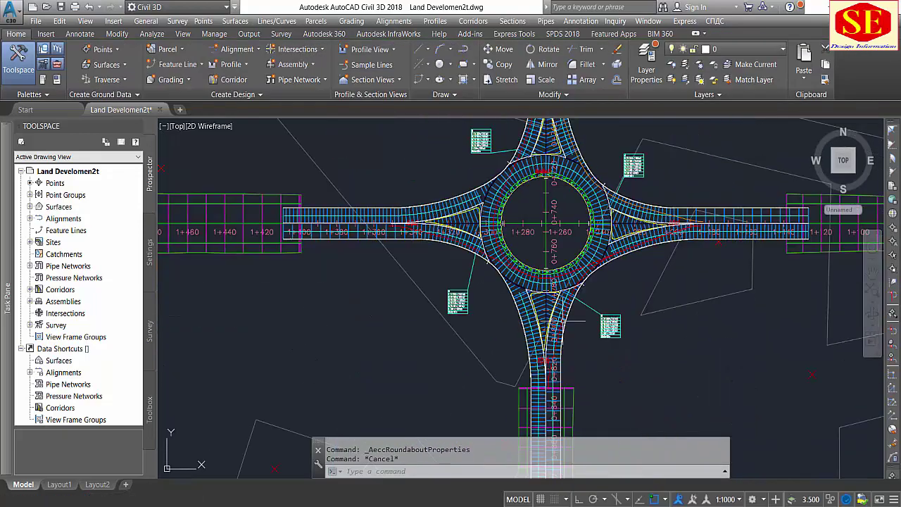
middle_drag(539, 264, 568, 220)
scroll(569, 220, up, 2)
middle_drag(557, 436, 592, 340)
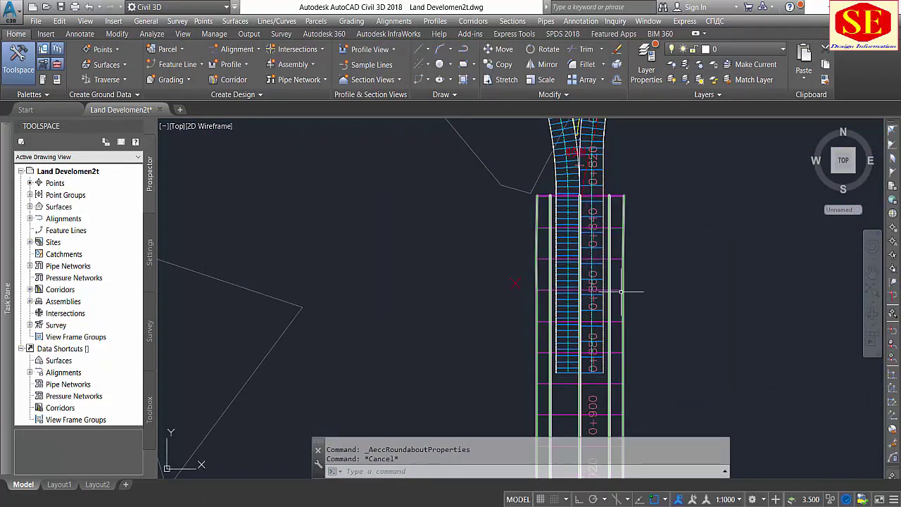
scroll(606, 194, up, 2)
click(624, 192)
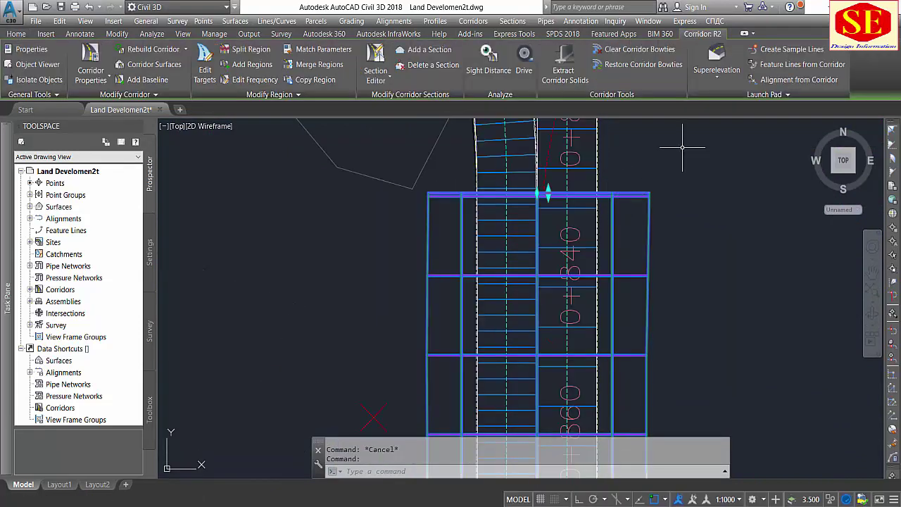
scroll(690, 167, down, 1)
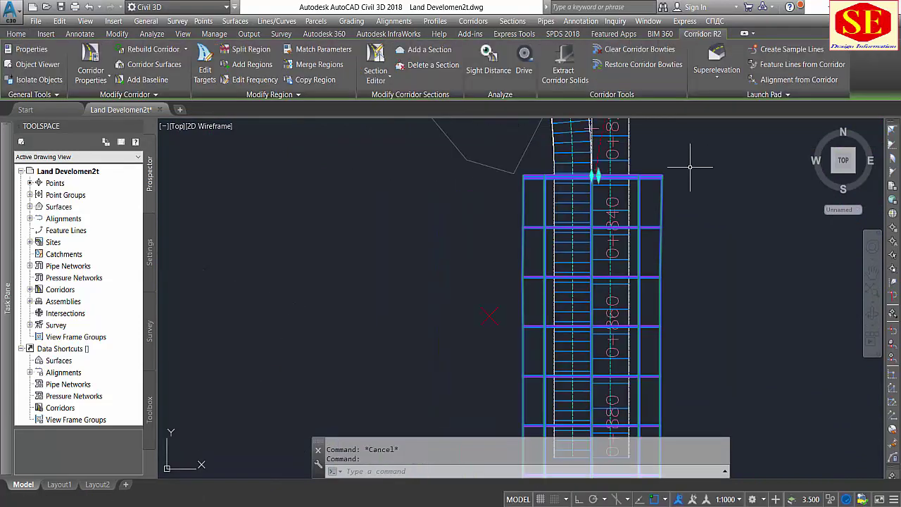
Stretch the corridor region's start grip to the end of the south approach arm.
click(596, 174)
middle_drag(585, 285, 585, 186)
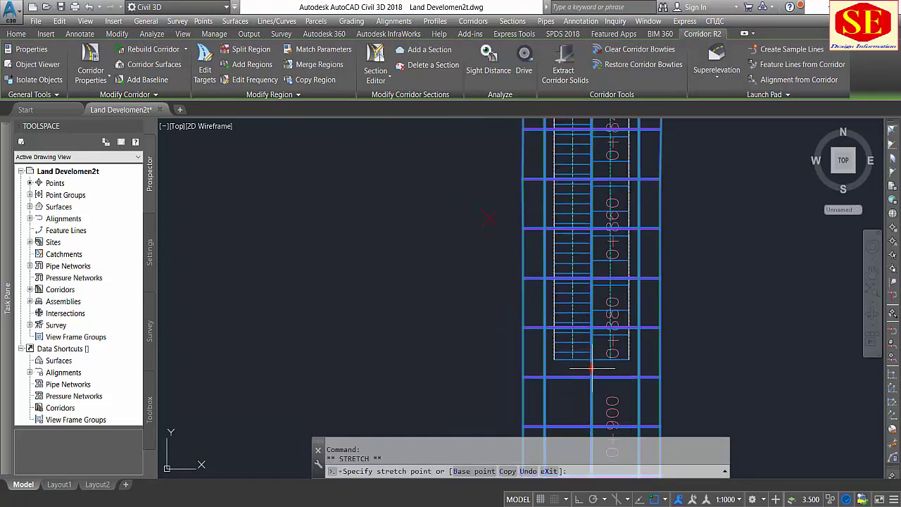
scroll(591, 366, up, 2)
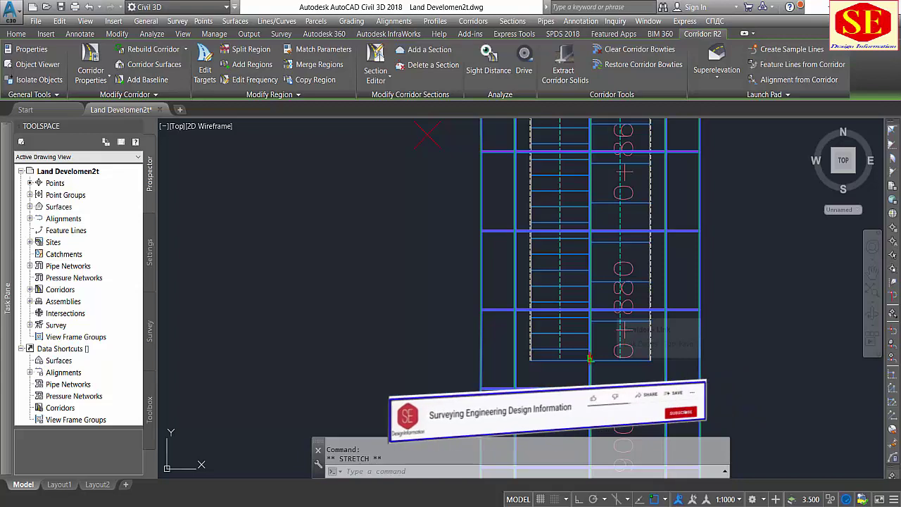
click(590, 359)
scroll(687, 253, down, 2)
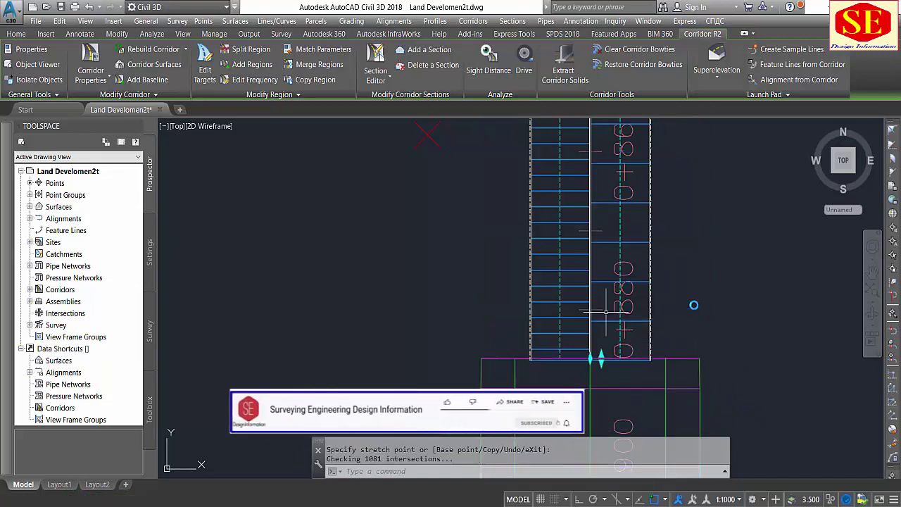
scroll(687, 252, down, 3)
scroll(683, 250, down, 2)
Grip the west road corridor's region end and pull it back toward the west arm.
middle_drag(681, 250, 519, 220)
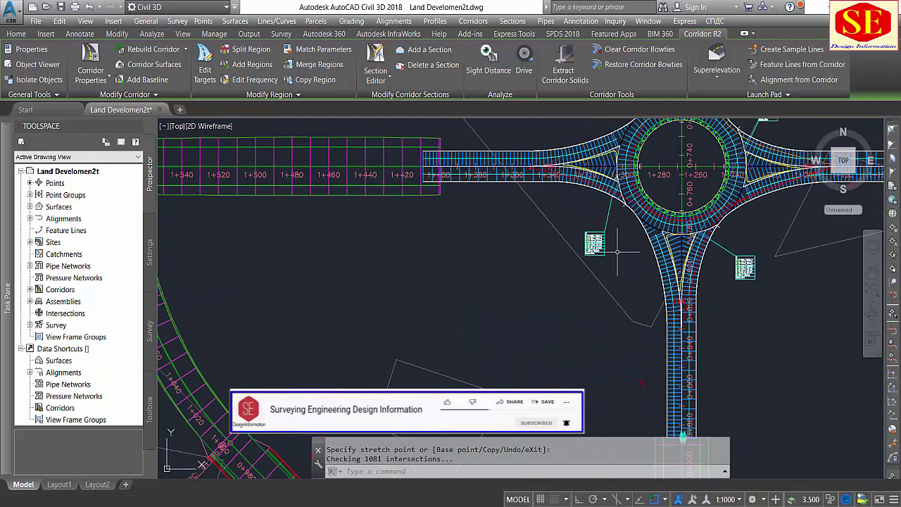
scroll(519, 220, up, 2)
scroll(520, 220, up, 2)
scroll(520, 219, up, 2)
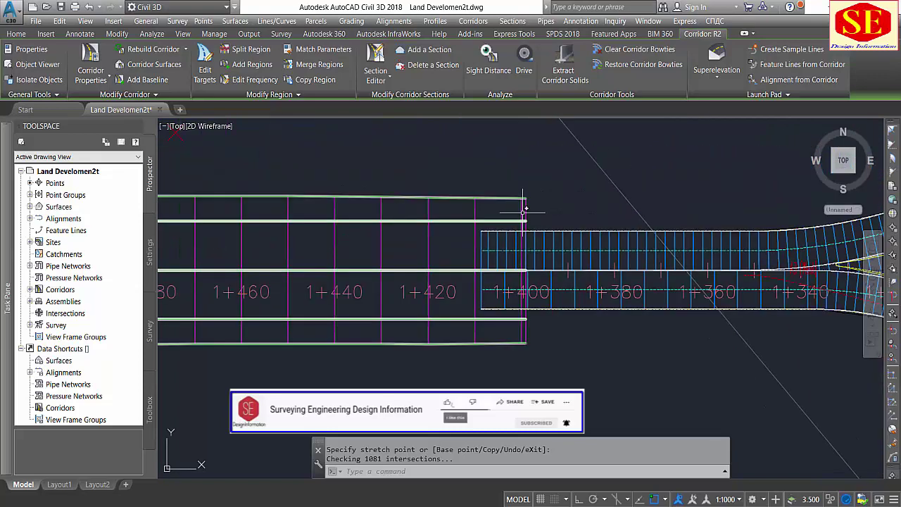
scroll(526, 272, up, 2)
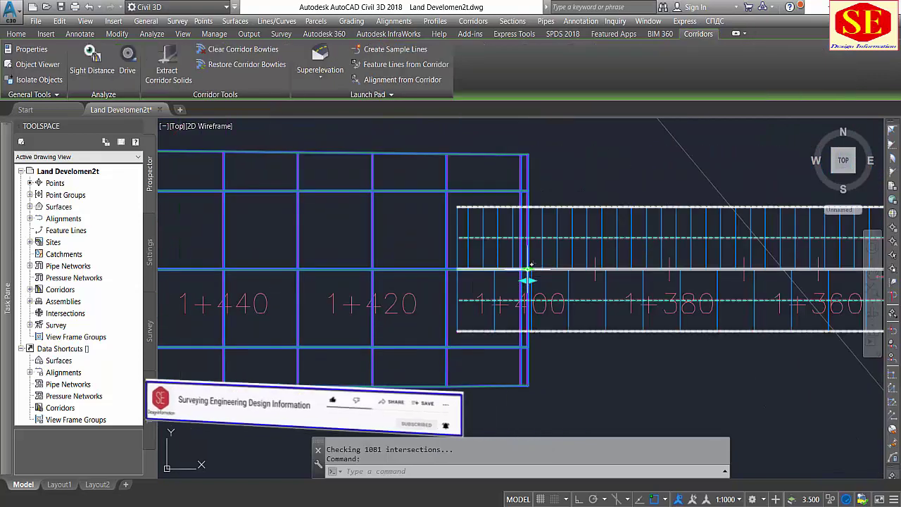
click(528, 279)
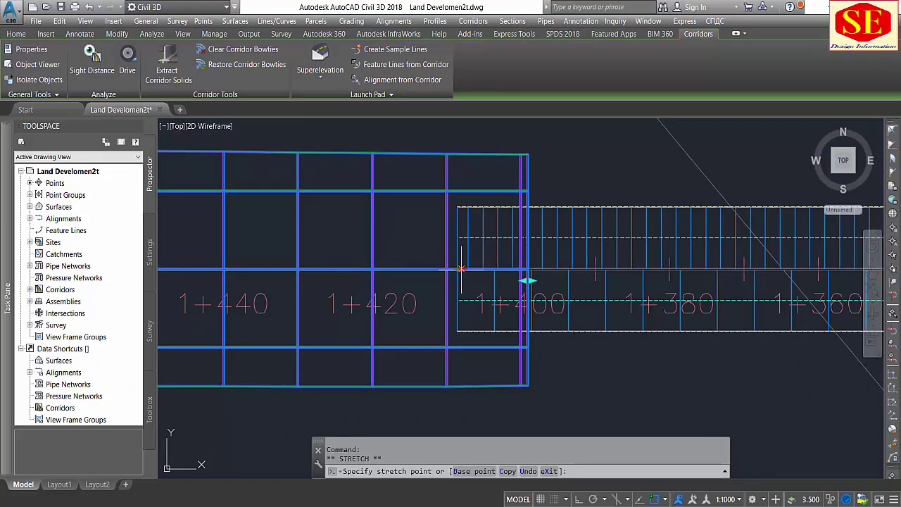
scroll(462, 269, up, 2)
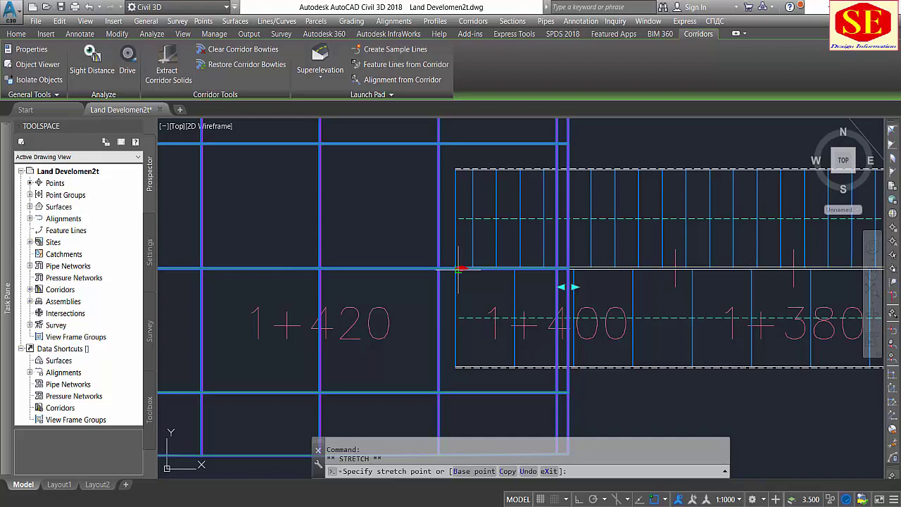
click(458, 270)
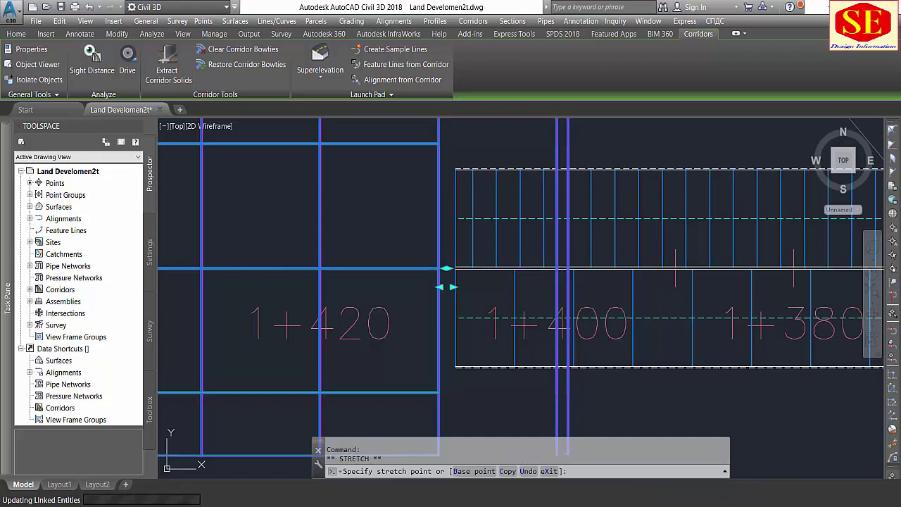
scroll(454, 275, down, 4)
scroll(456, 277, down, 2)
scroll(458, 278, up, 10)
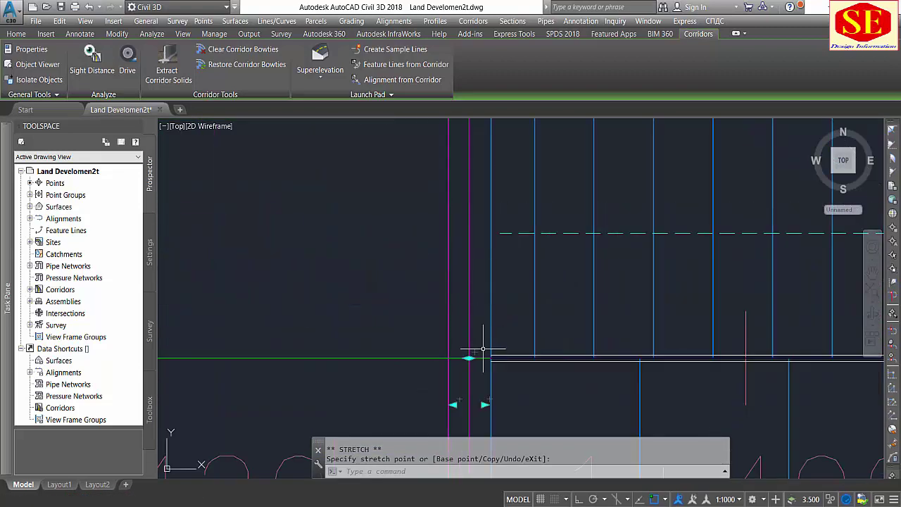
Snap the west corridor end exactly to the west arm's start near station 1+400.
click(469, 358)
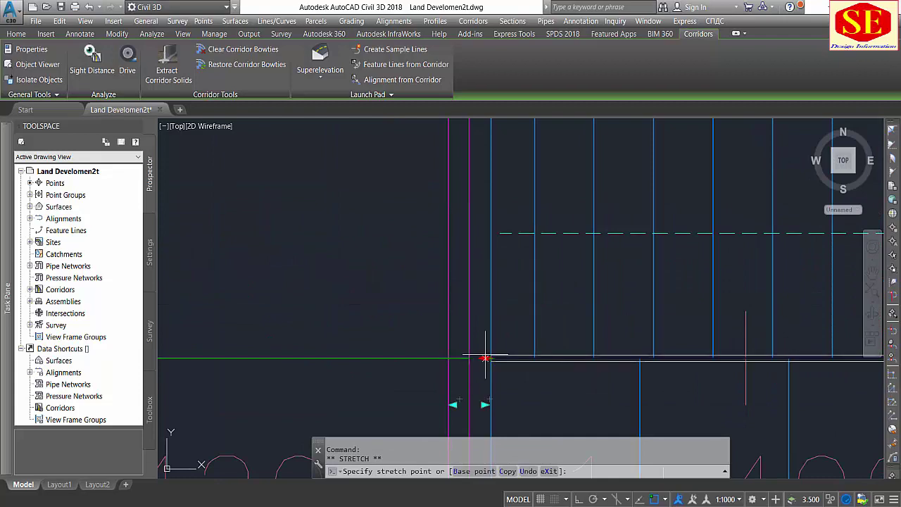
click(492, 359)
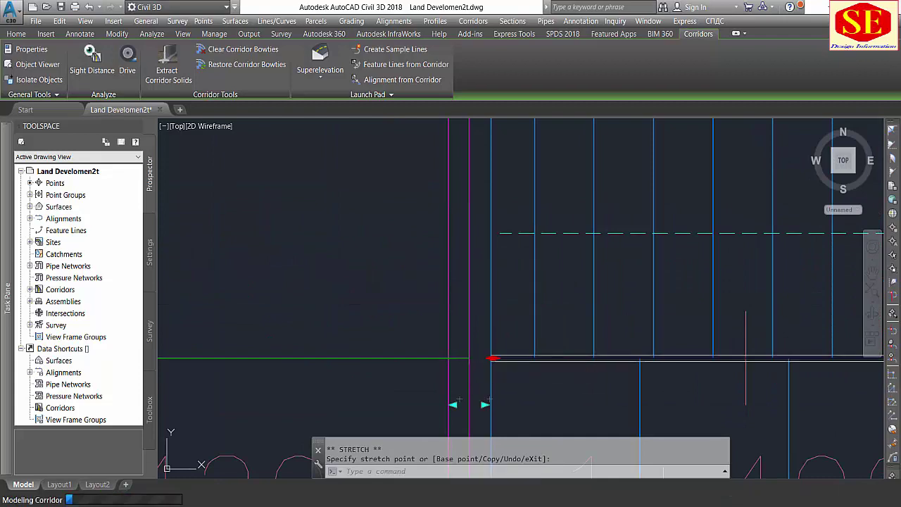
scroll(484, 316, down, 3)
mouse_move(484, 315)
middle_down()
mouse_move(407, 318)
mouse_move(493, 423)
middle_up()
scroll(556, 349, up, 4)
Stretch the north corridor region's start grip to the north approach arm's end.
scroll(604, 302, down, 3)
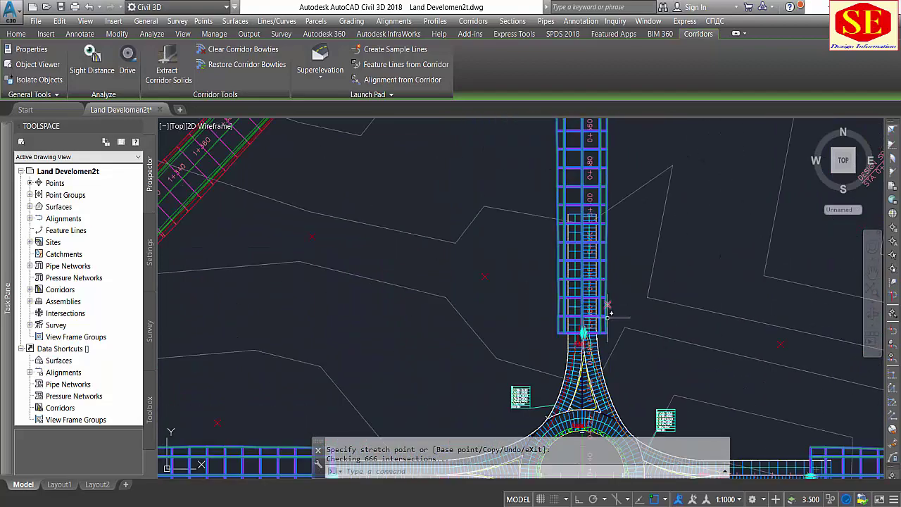
scroll(577, 324, up, 3)
scroll(548, 343, up, 2)
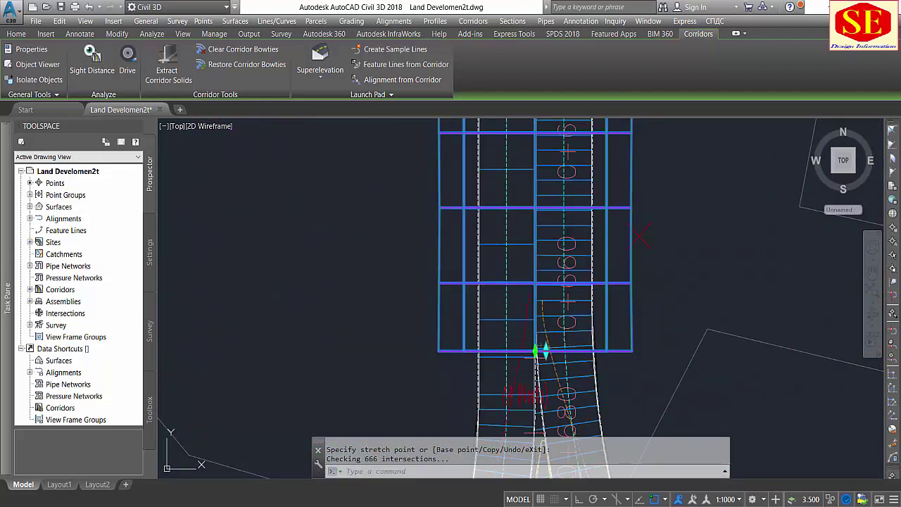
click(535, 342)
scroll(535, 341, up, 3)
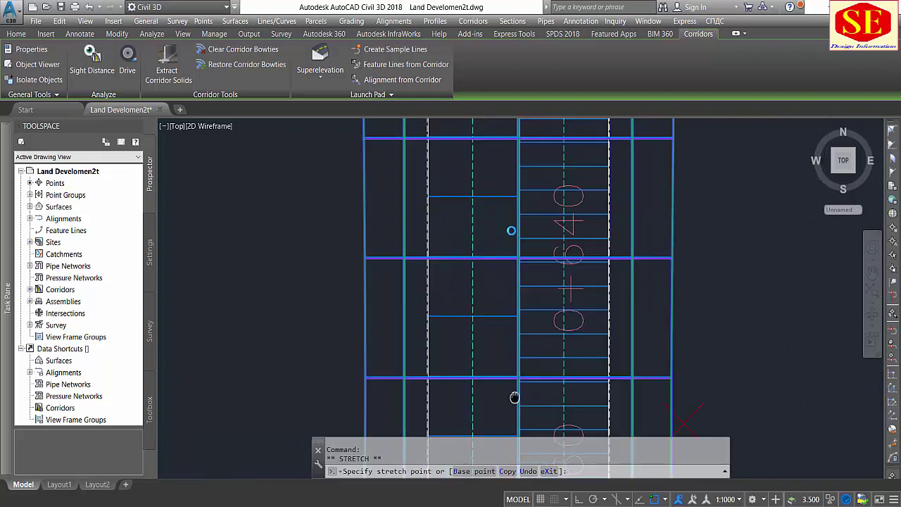
middle_drag(512, 396, 515, 422)
scroll(527, 368, down, 1)
scroll(528, 394, down, 2)
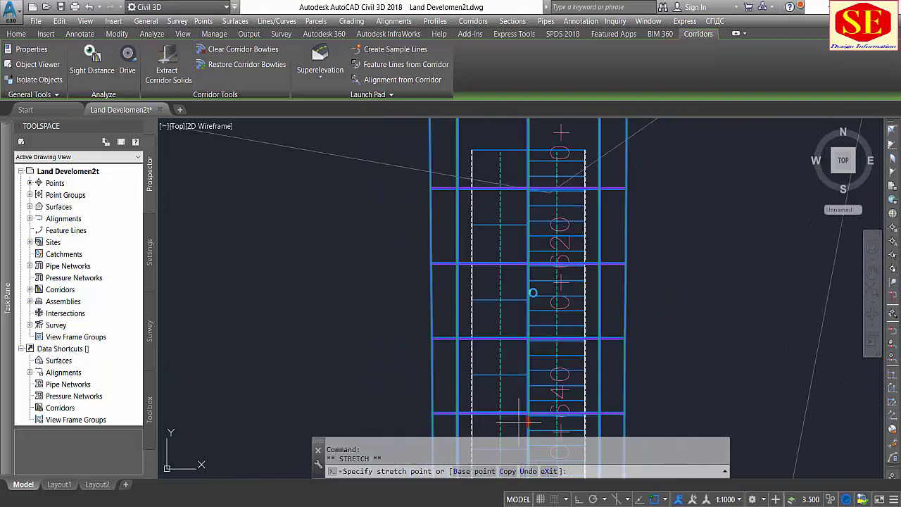
scroll(529, 338, down, 2)
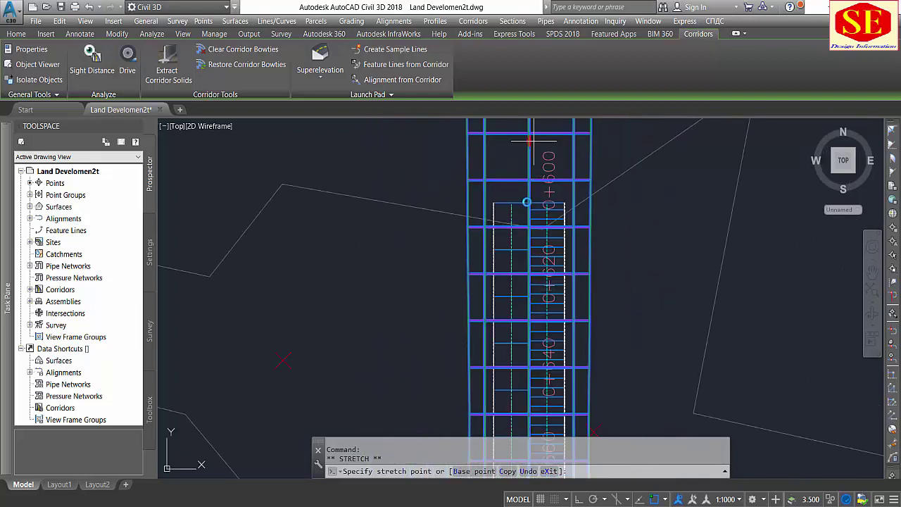
click(533, 141)
click(531, 201)
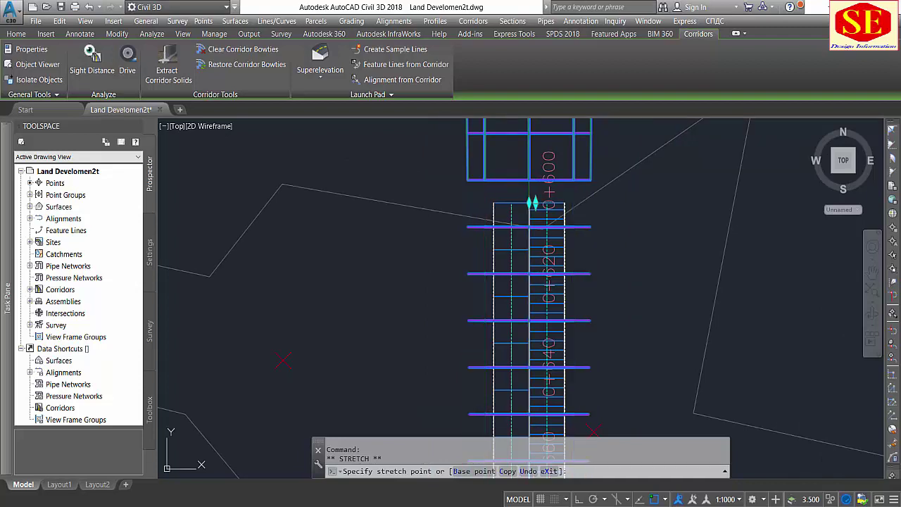
click(533, 203)
Stretch the east corridor region's start to the east arm's end and clear the selection.
scroll(527, 203, down, 5)
scroll(676, 366, up, 3)
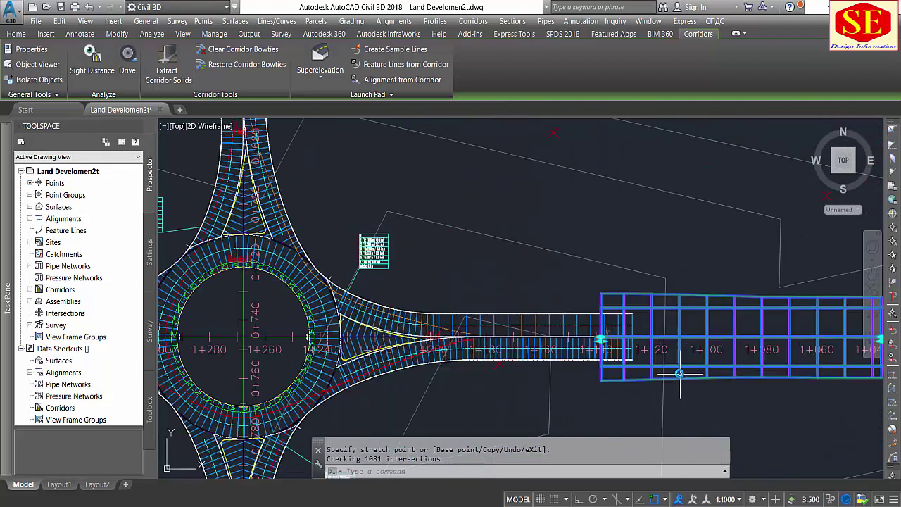
scroll(603, 333, up, 2)
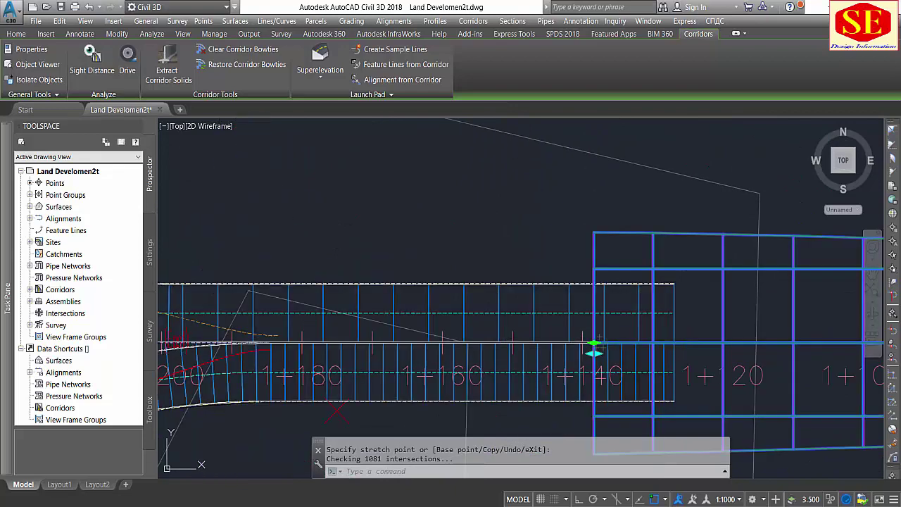
click(594, 352)
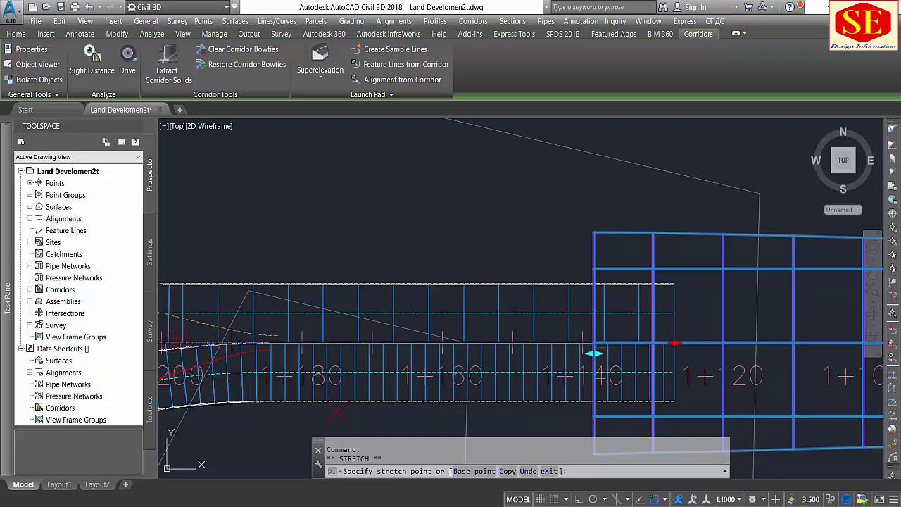
click(593, 352)
scroll(603, 238, down, 5)
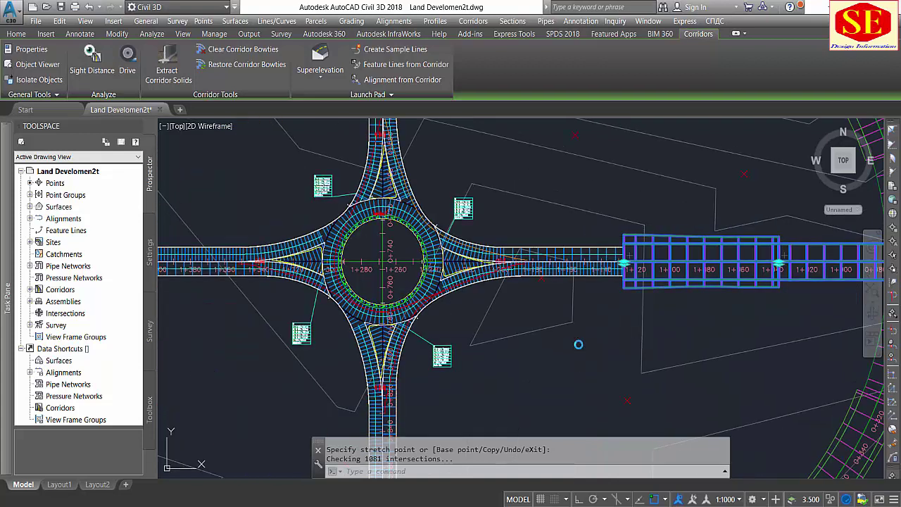
middle_drag(608, 347, 640, 323)
key(Escape)
scroll(635, 292, down, 2)
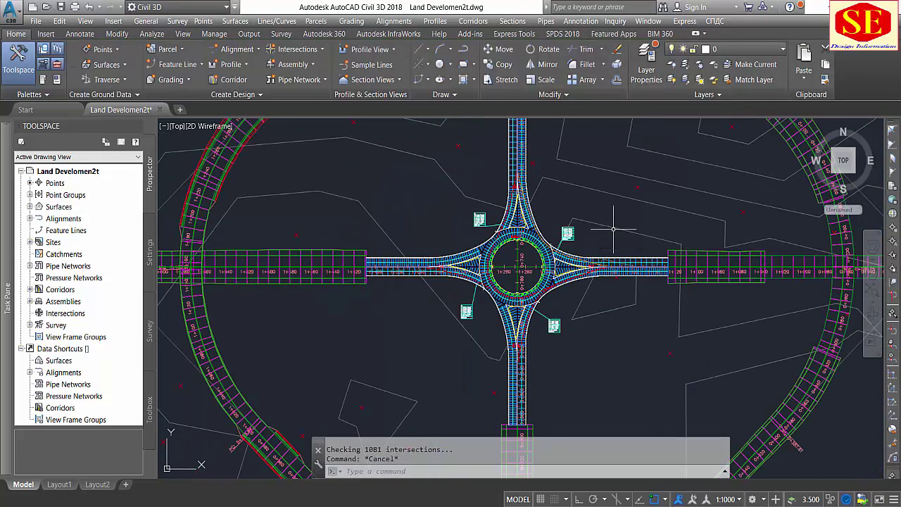
Select Roundabout 1 and bring up its Roundabout Properties.
middle_drag(612, 230, 626, 293)
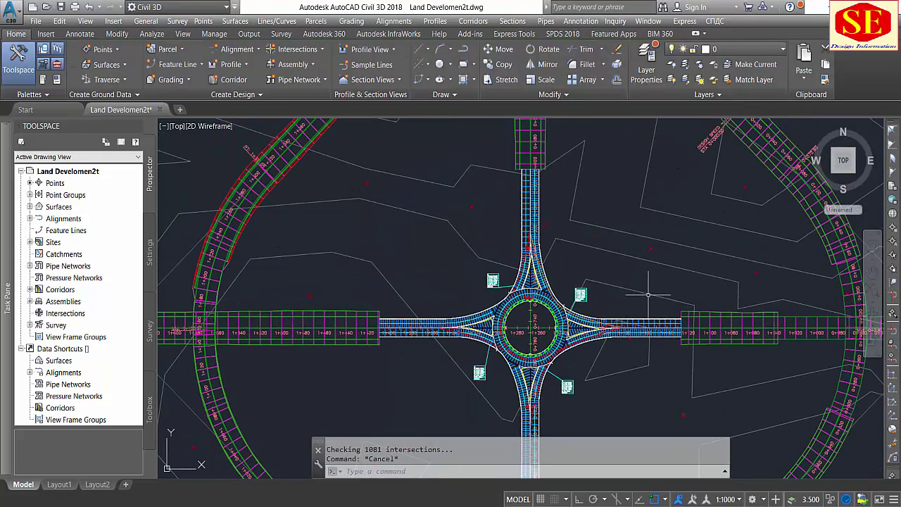
scroll(651, 307, up, 2)
double_click(683, 315)
scroll(482, 255, up, 5)
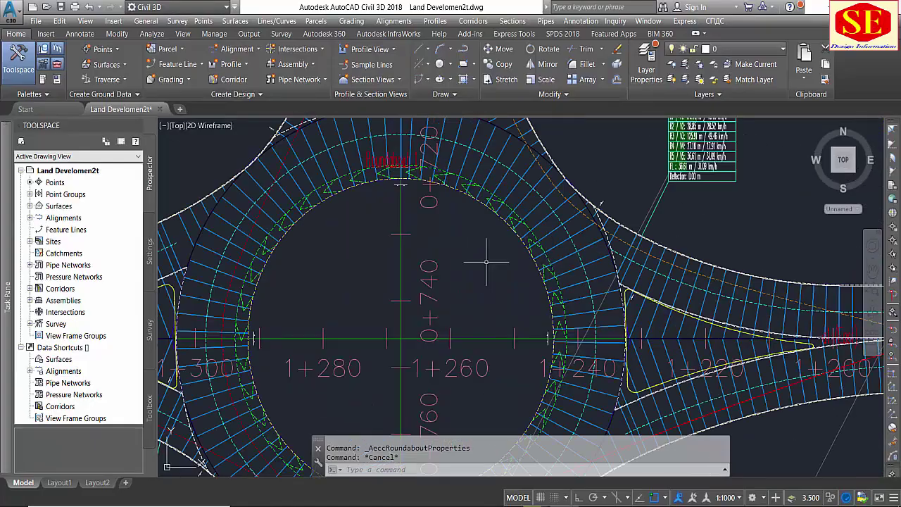
scroll(490, 221, down, 3)
click(491, 211)
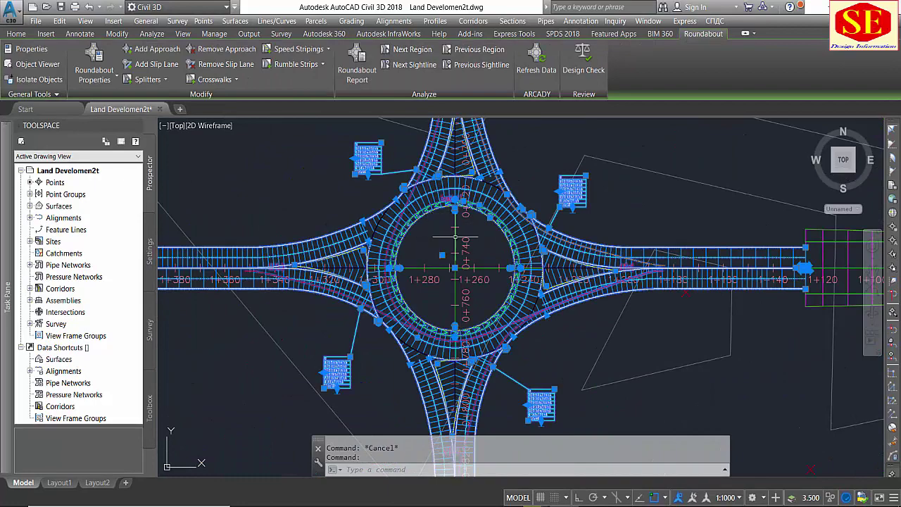
click(94, 70)
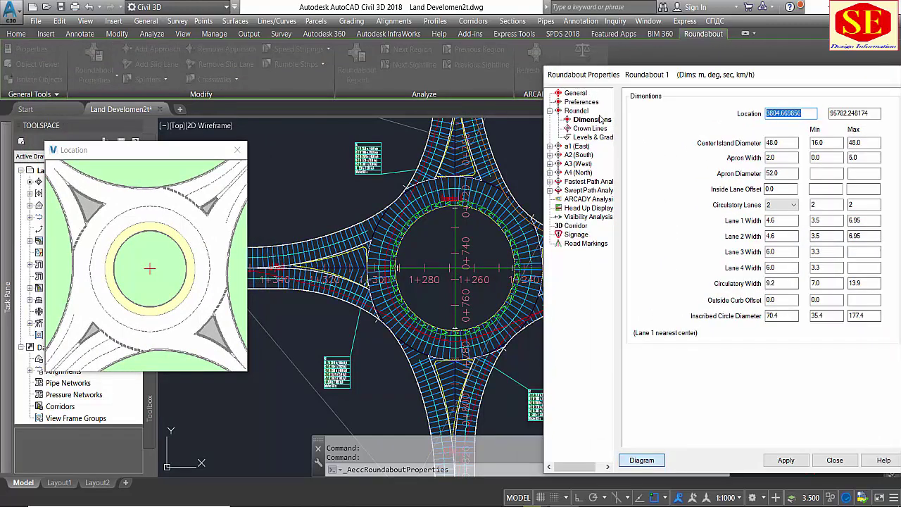
Review General, Preferences, Roundel and Dimensions: 48.0 m centre island, 70.4 m inscribed circle.
click(574, 94)
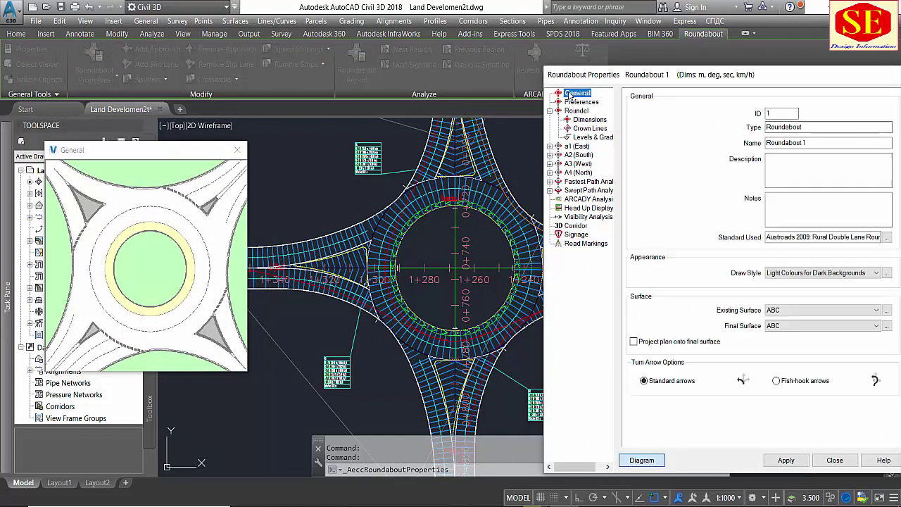
click(570, 103)
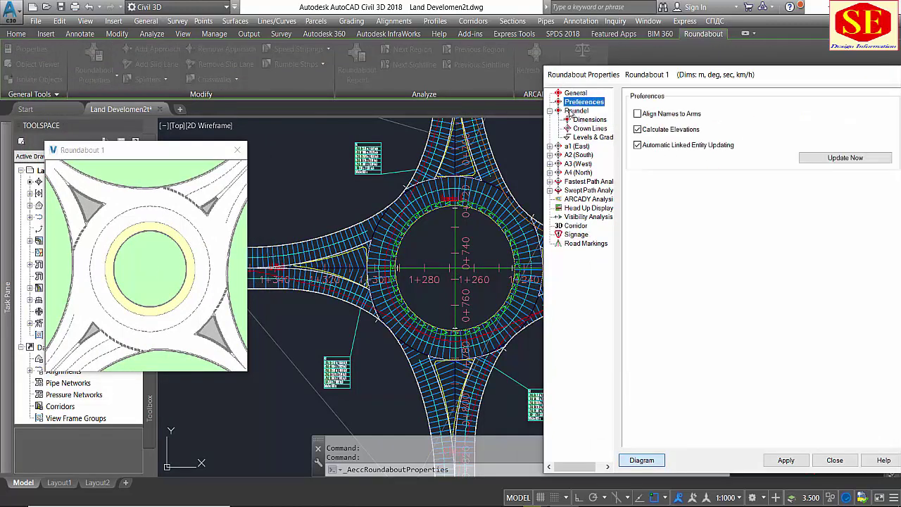
click(571, 111)
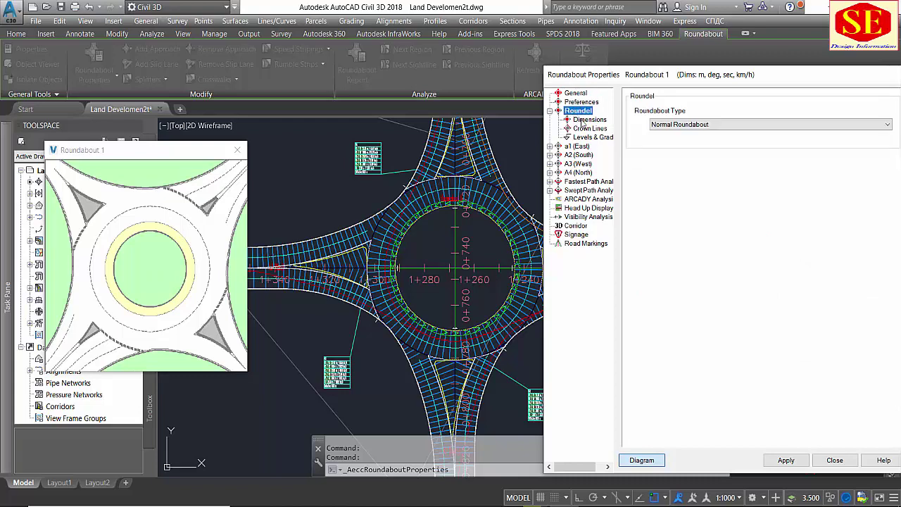
click(583, 120)
drag(704, 79, 682, 76)
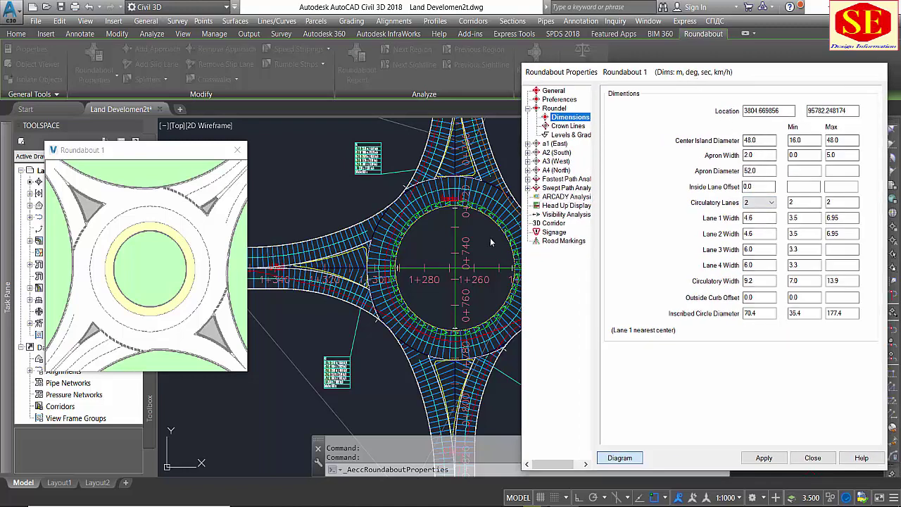
click(761, 156)
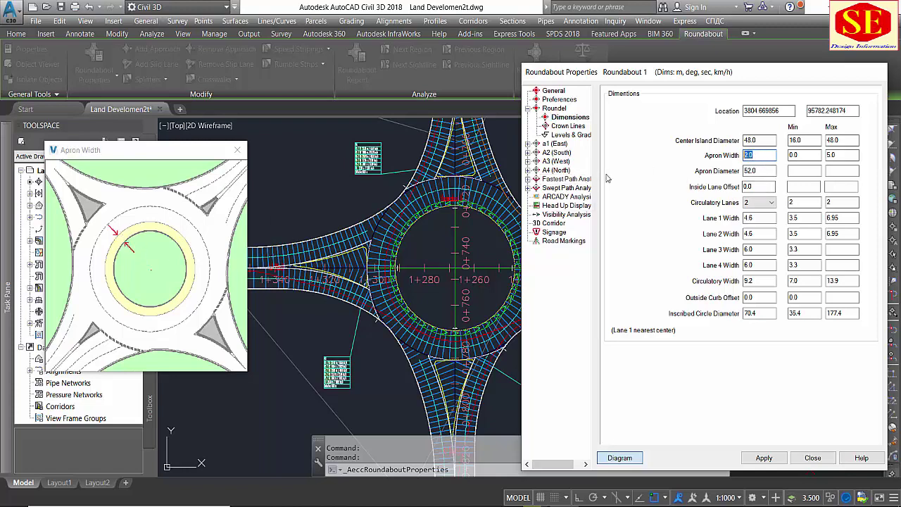
text(3)
Set apron width 3, apron diameter 54 and both lane widths 6, keeping two lanes, and apply.
click(764, 171)
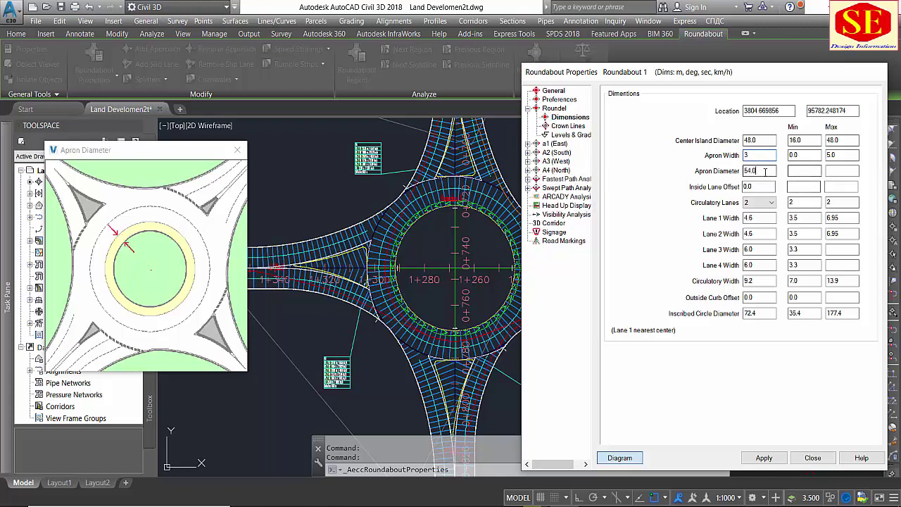
click(756, 217)
text(6)
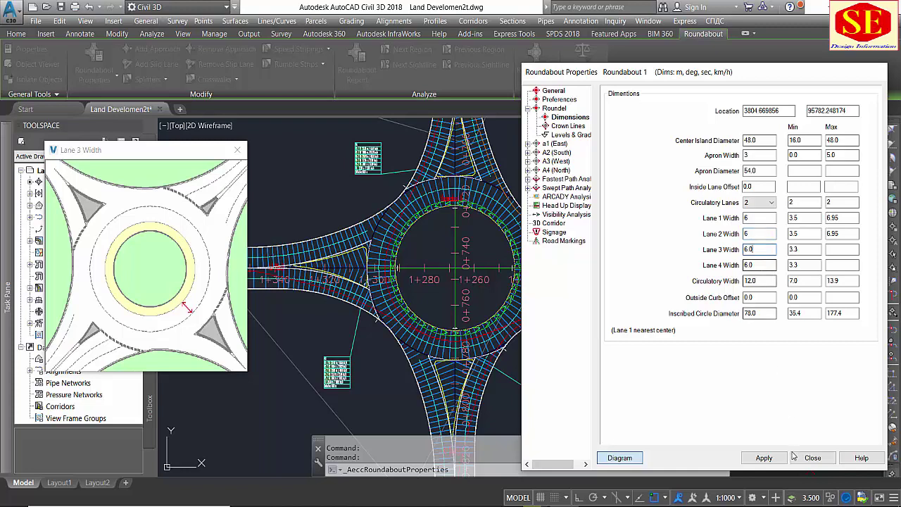
click(766, 458)
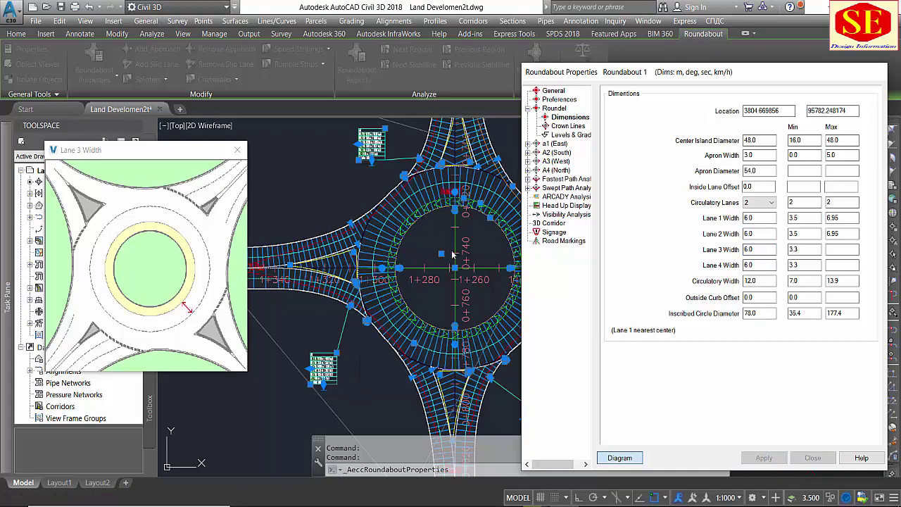
click(760, 202)
click(752, 226)
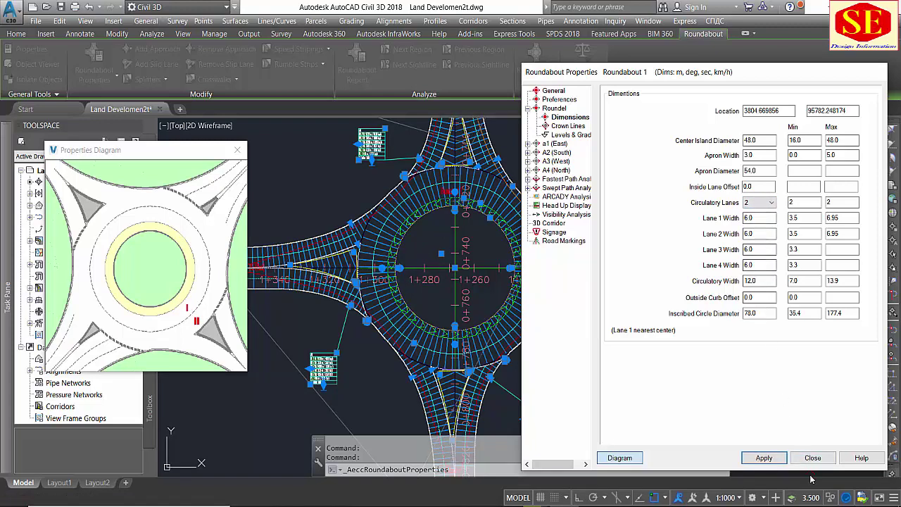
click(764, 458)
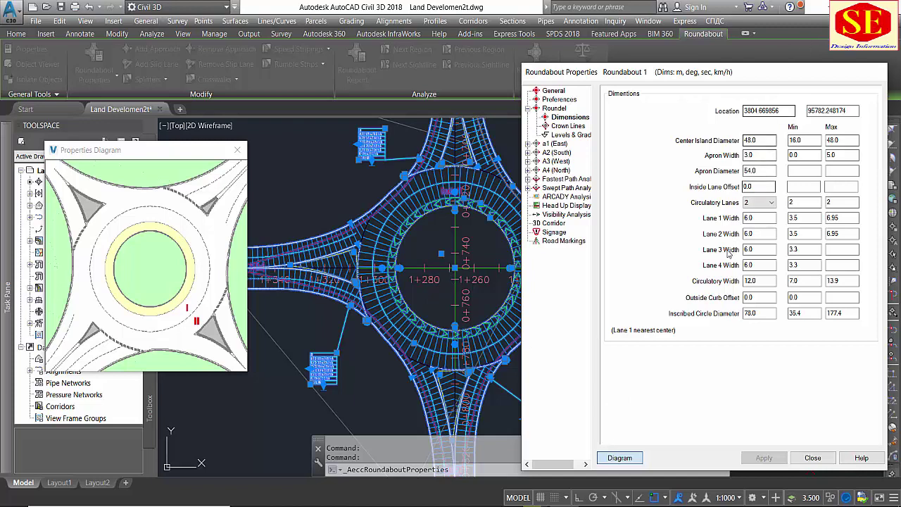
Expand arm a1 (East) and review its Approach, Entry and Exit settings.
click(554, 143)
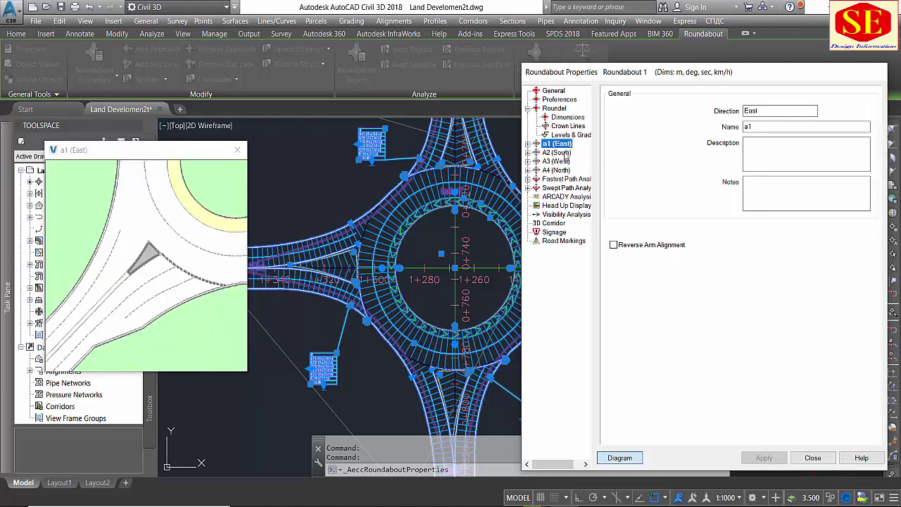
click(528, 144)
click(566, 153)
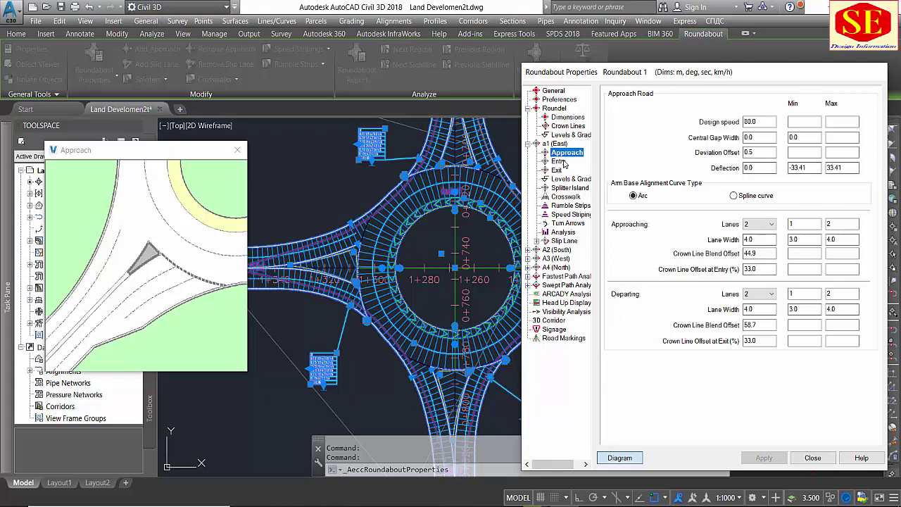
key(Down)
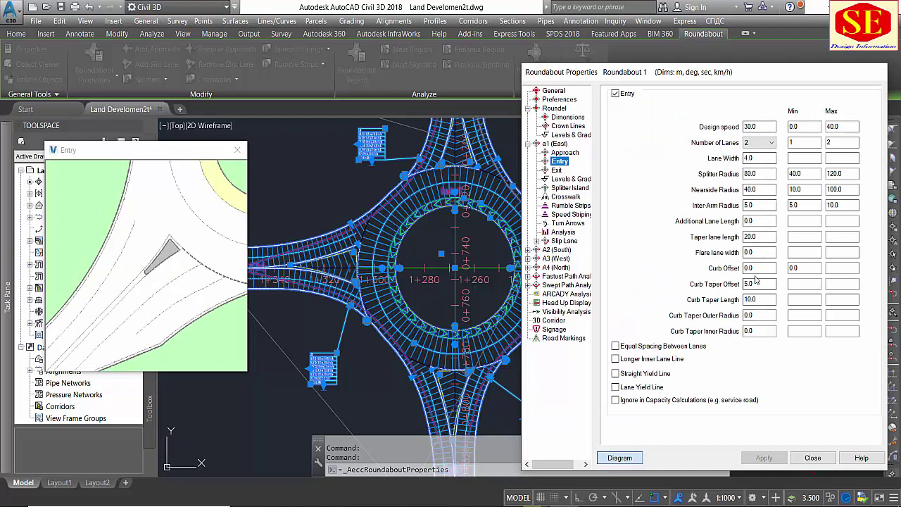
click(556, 170)
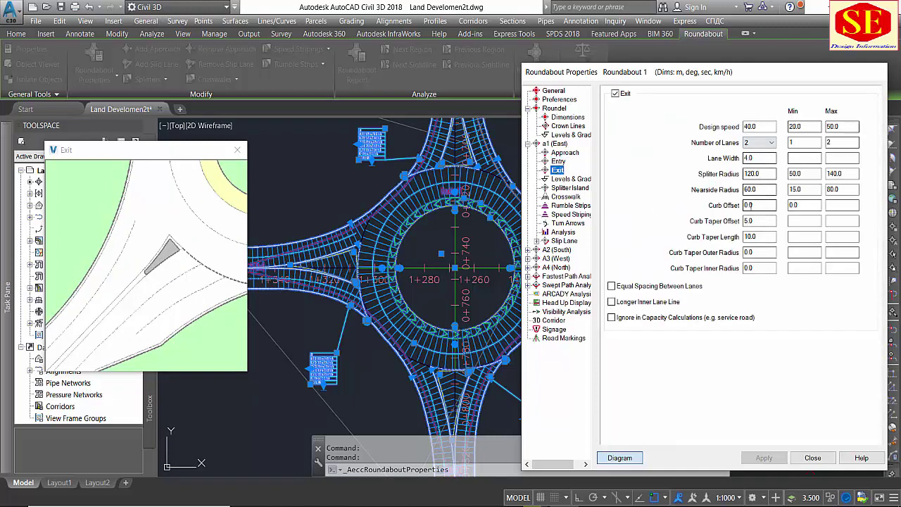
Set the east arm's Levels & Grades source to Profile : R1 Design, then view Slip Lane Entry.
click(572, 180)
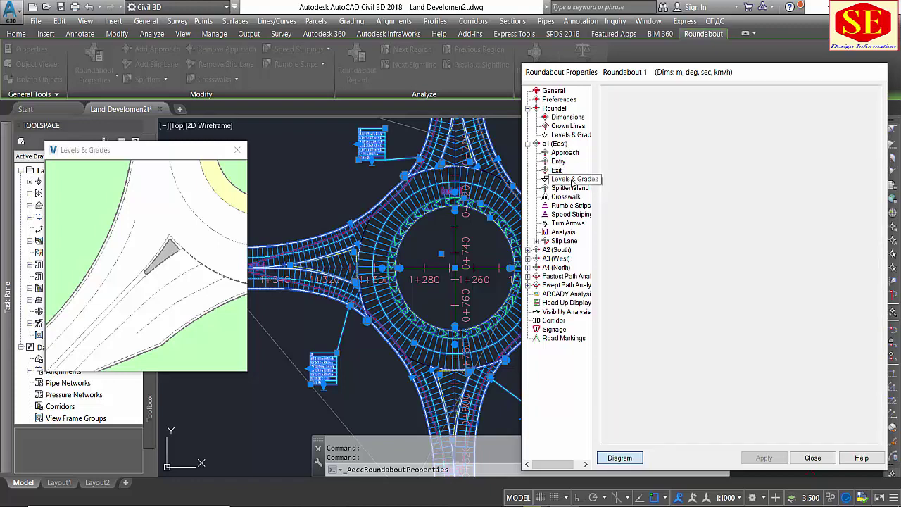
click(790, 113)
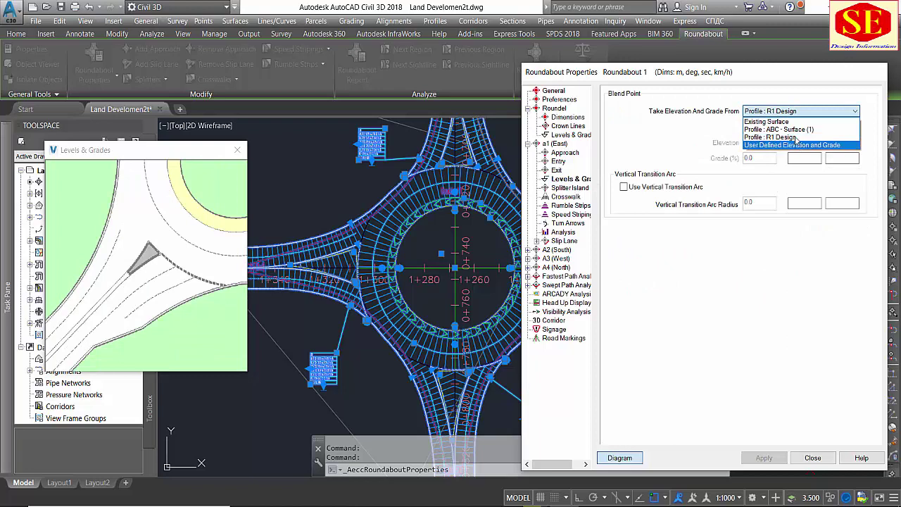
click(788, 137)
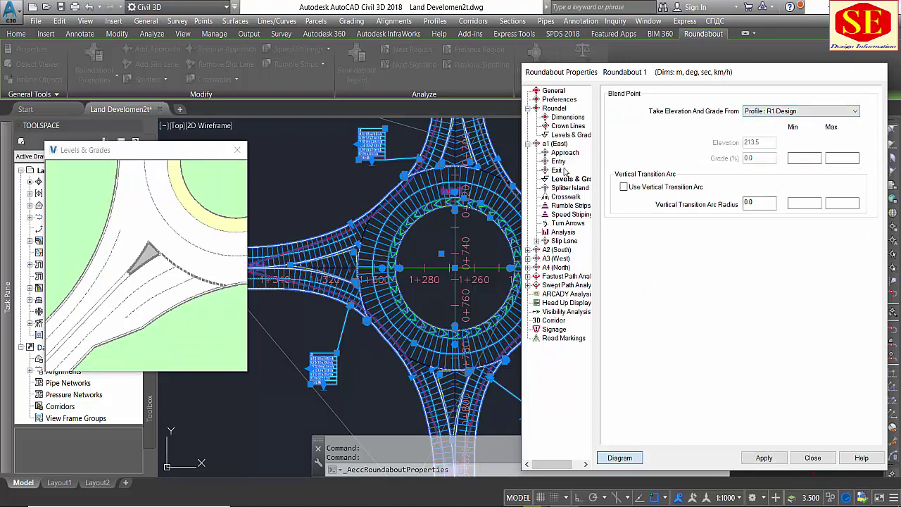
click(536, 241)
click(576, 250)
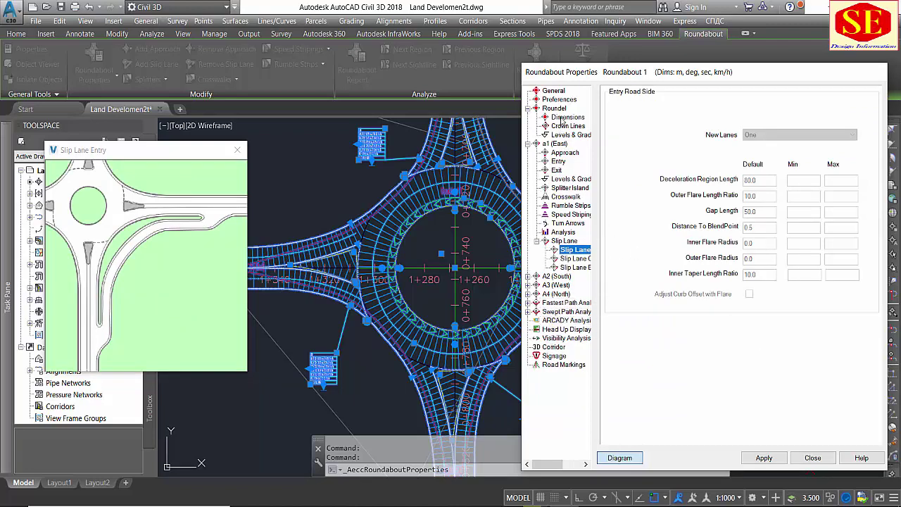
Confirm Circulatory Lanes stays 2, apply the pending changes and close Roundabout 1's properties.
click(566, 117)
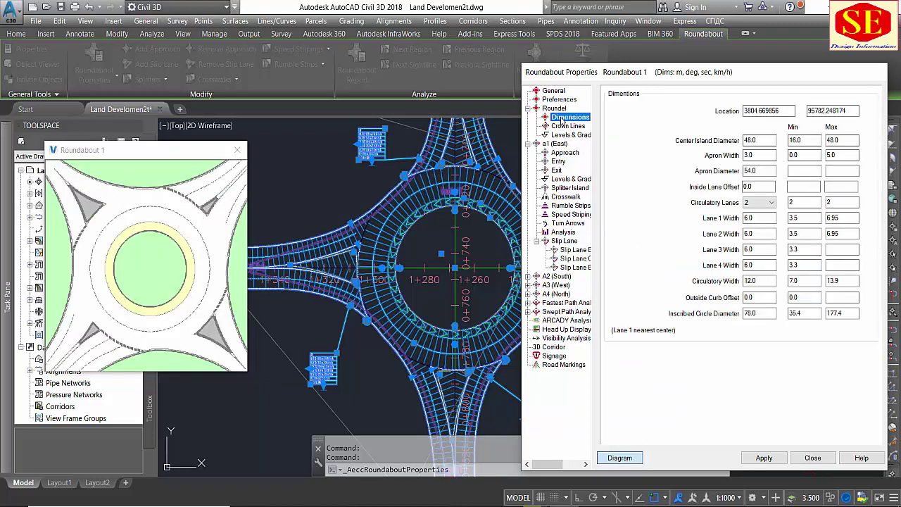
click(758, 202)
click(751, 224)
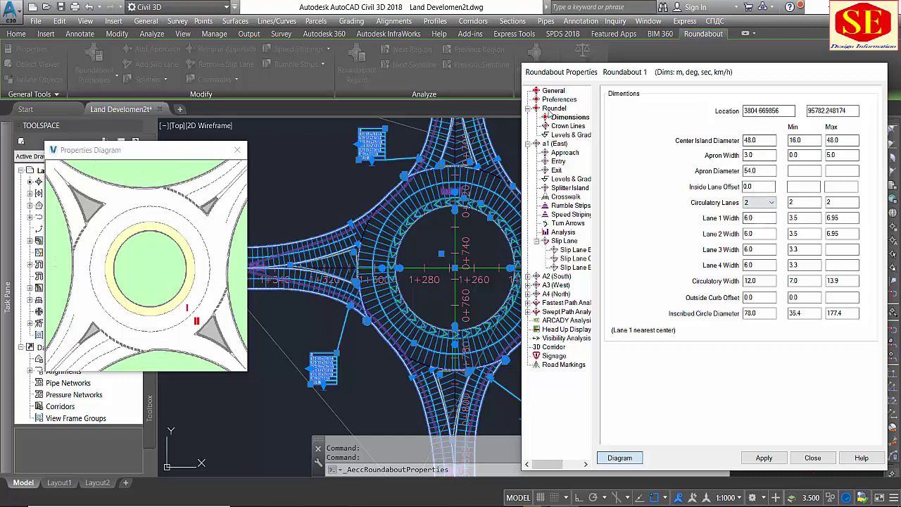
click(554, 108)
click(569, 117)
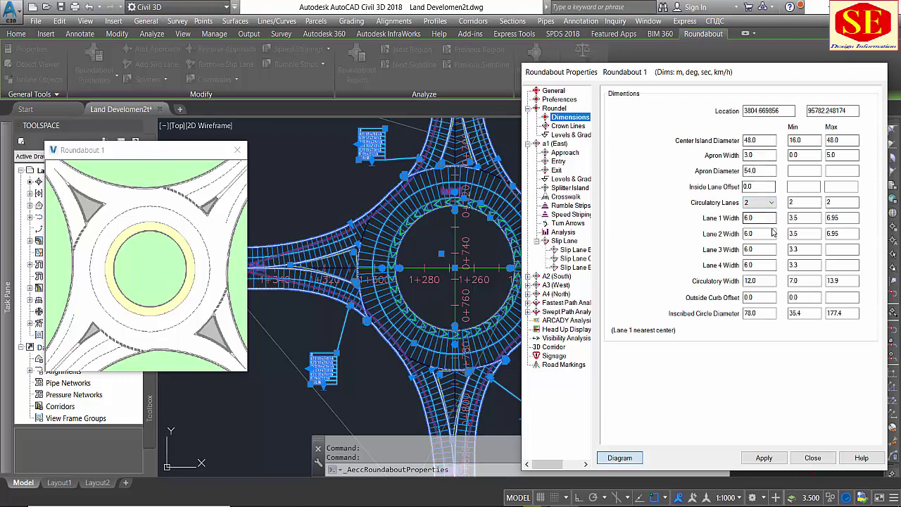
click(793, 202)
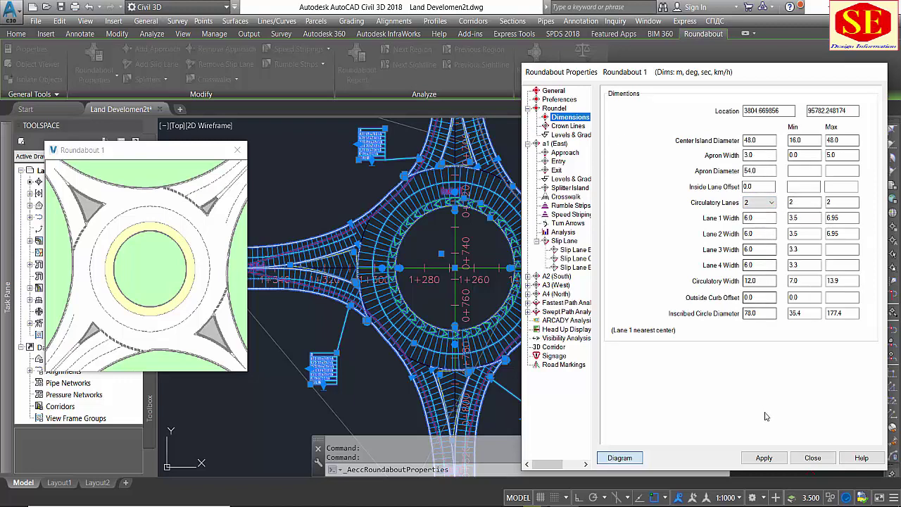
click(750, 461)
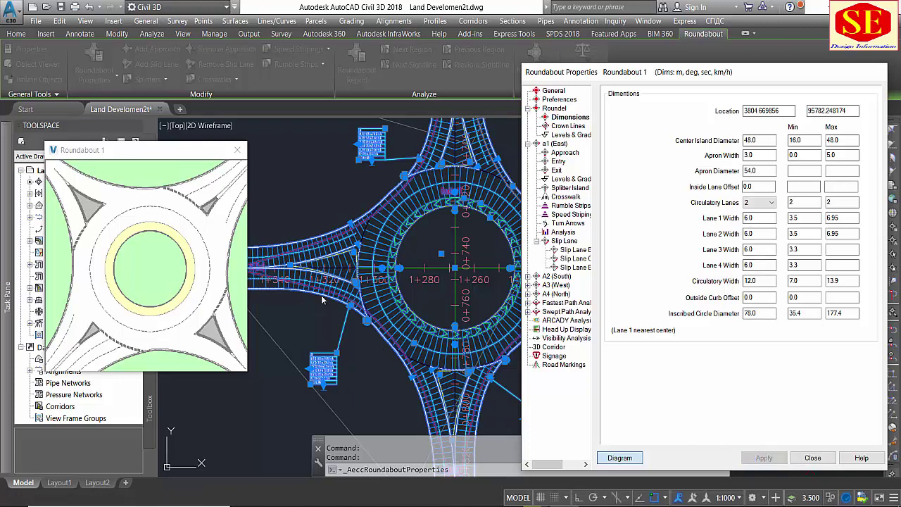
click(816, 459)
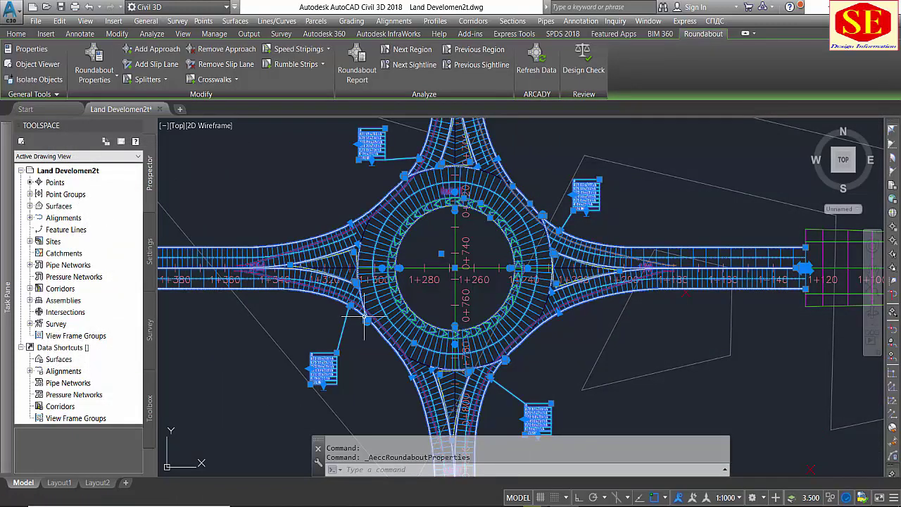
Deselect the roundabout and pan to where the curved road crosses the straight road.
key(Escape)
scroll(198, 273, up, 5)
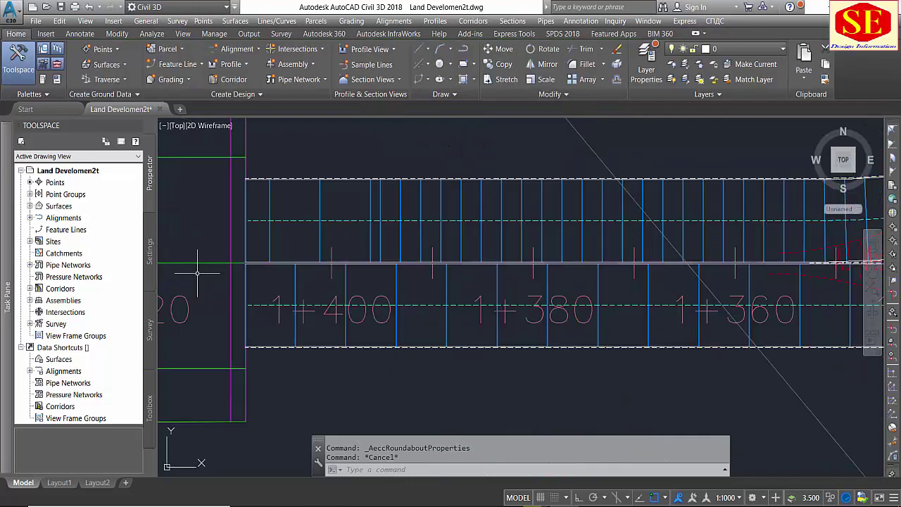
scroll(211, 242, down, 8)
scroll(405, 235, up, 2)
scroll(407, 197, up, 2)
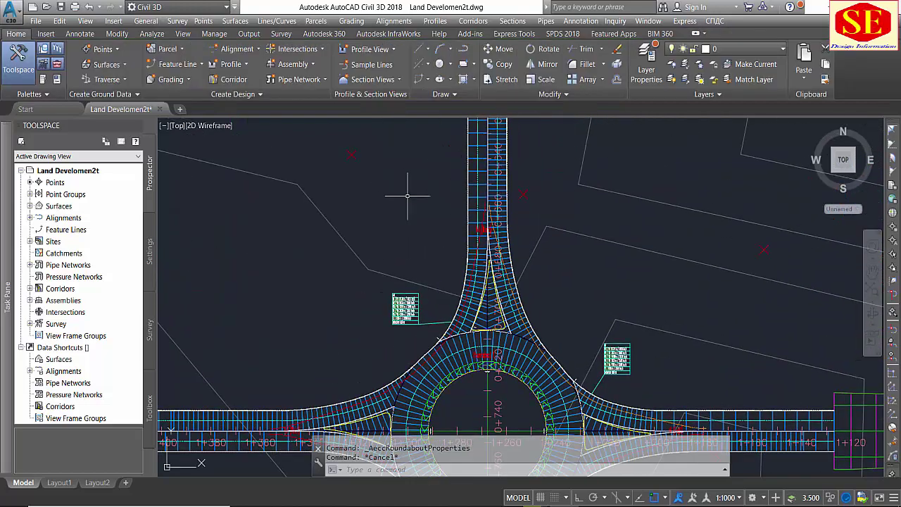
scroll(686, 268, down, 2)
scroll(622, 376, down, 2)
middle_drag(631, 325, 563, 373)
middle_drag(536, 332, 537, 366)
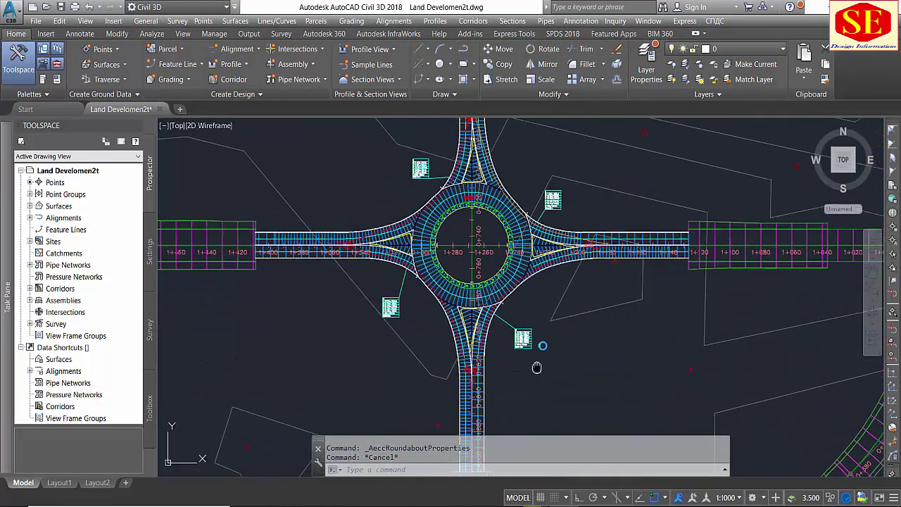
scroll(392, 284, up, 3)
scroll(485, 248, down, 2)
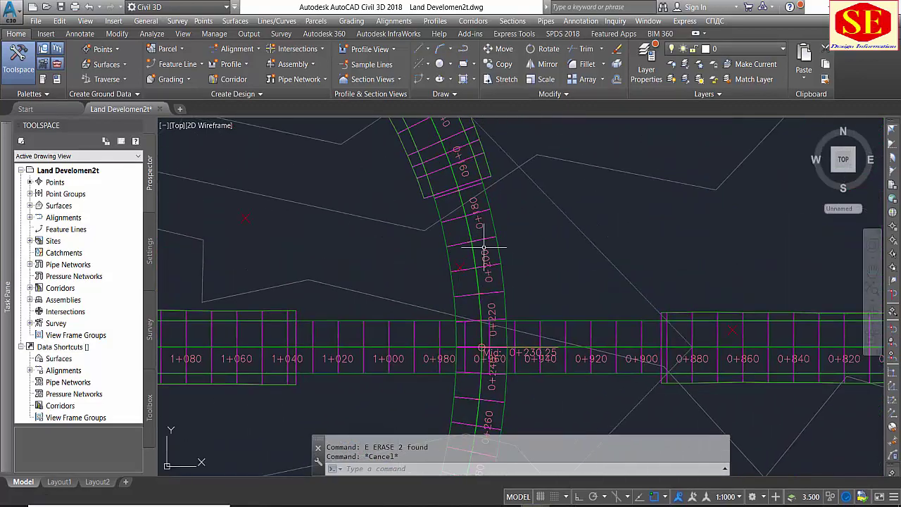
middle_drag(538, 282, 543, 245)
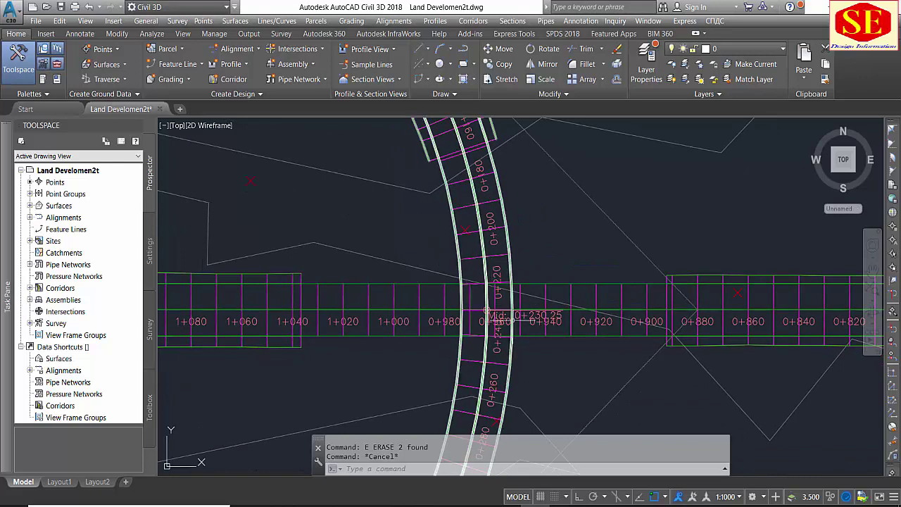
click(303, 51)
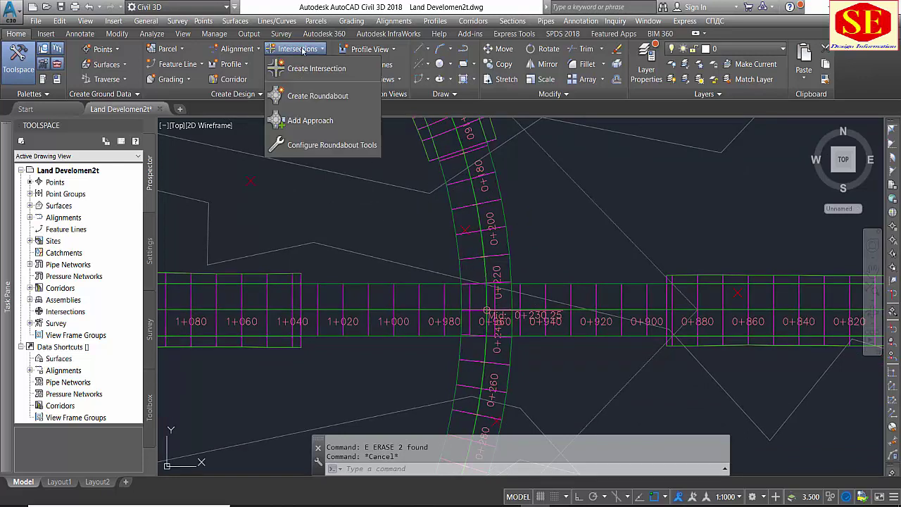
Start Create Intersection and pick the crossing point of the R1 and R4 alignments.
click(304, 70)
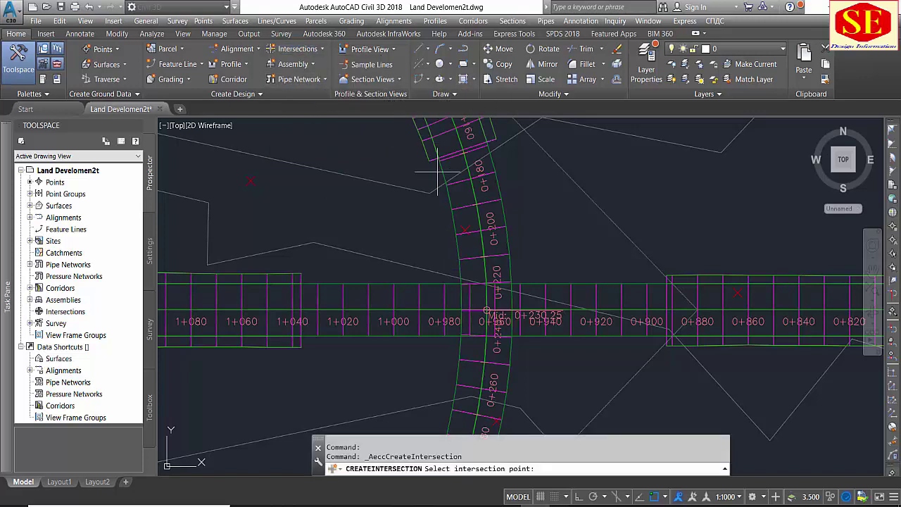
scroll(496, 292, up, 8)
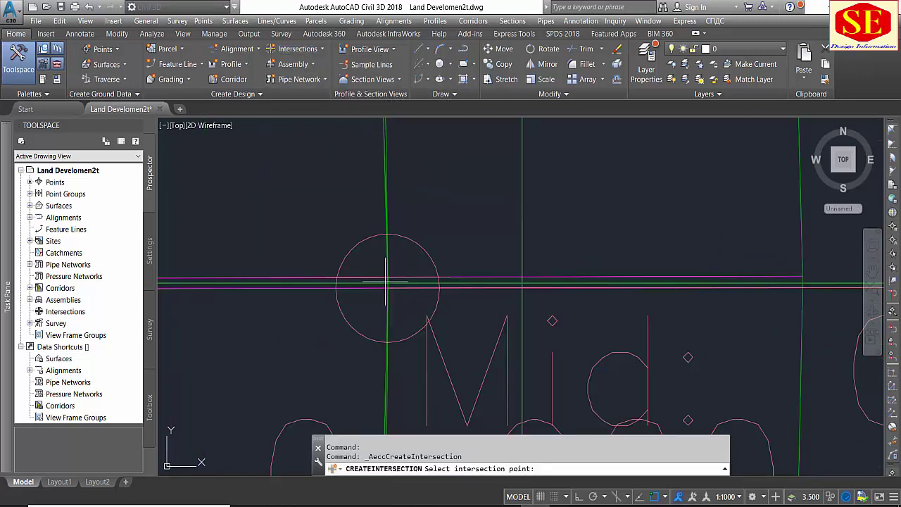
scroll(386, 283, up, 2)
click(387, 284)
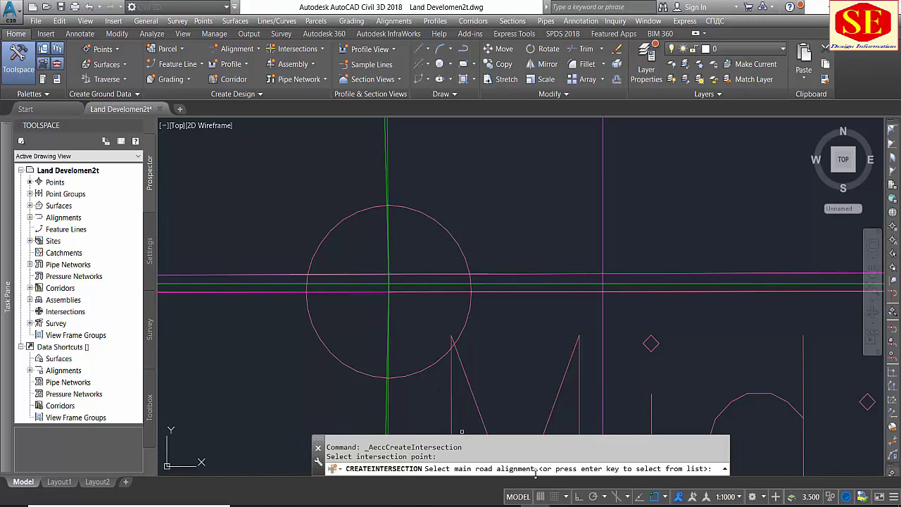
scroll(492, 169, down, 3)
scroll(507, 232, down, 2)
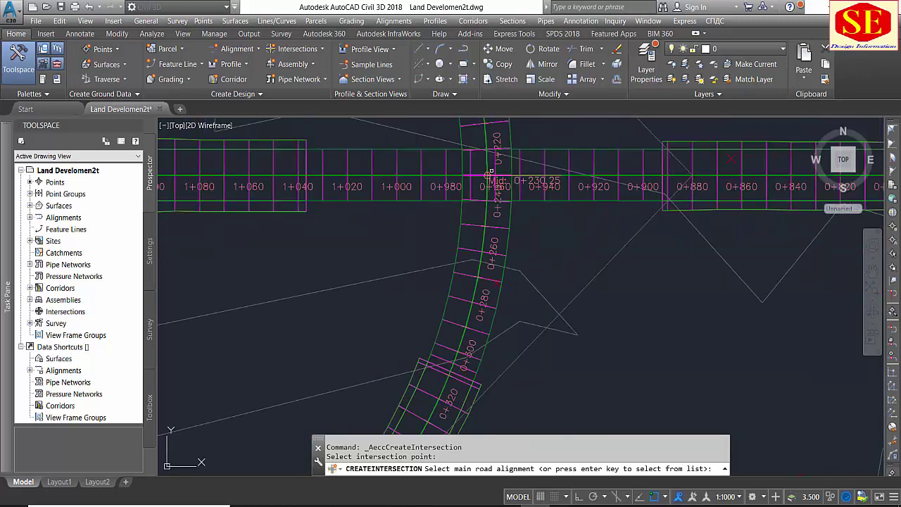
scroll(519, 292, up, 1)
Choose R1 as the main road, keep Primary Road Crown Maintained, and proceed to geometry details.
click(556, 272)
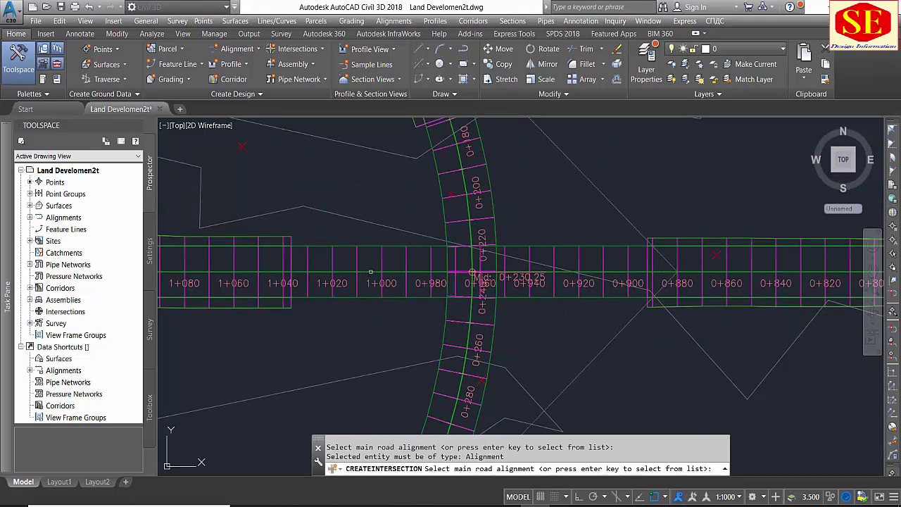
key(Return)
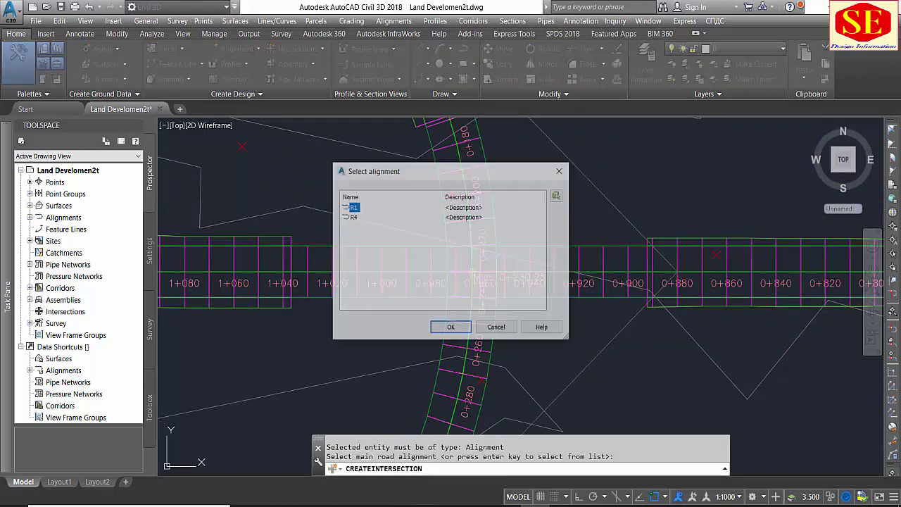
click(435, 325)
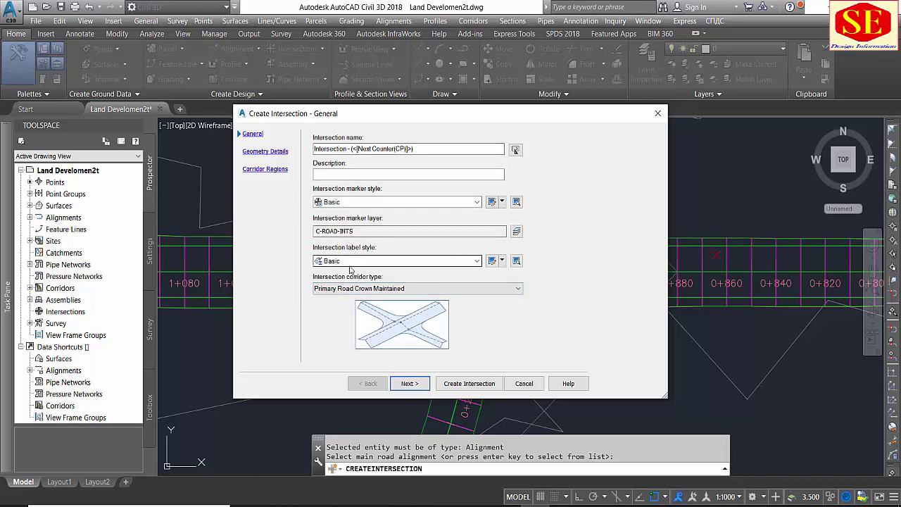
click(348, 289)
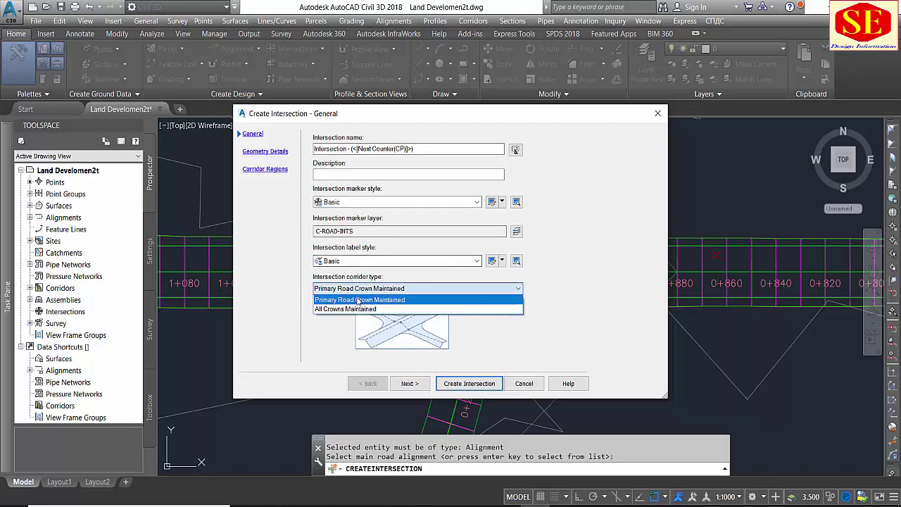
click(416, 300)
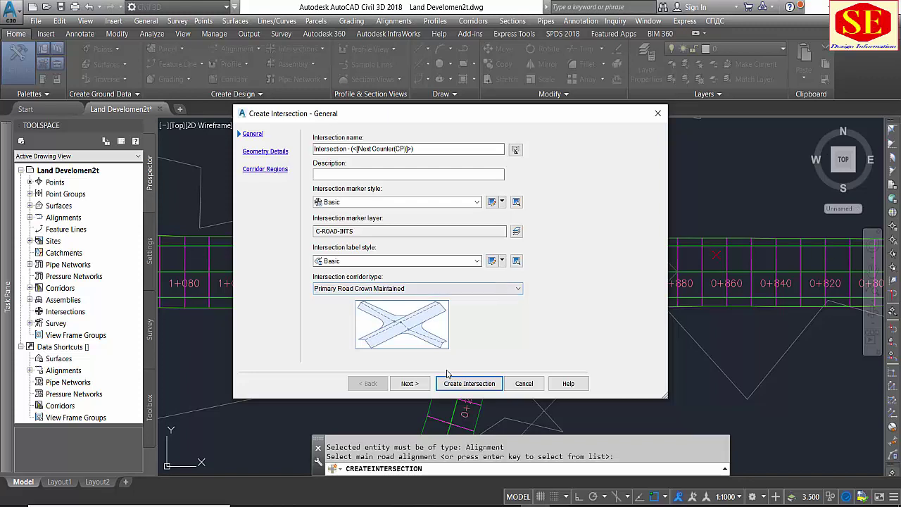
click(415, 388)
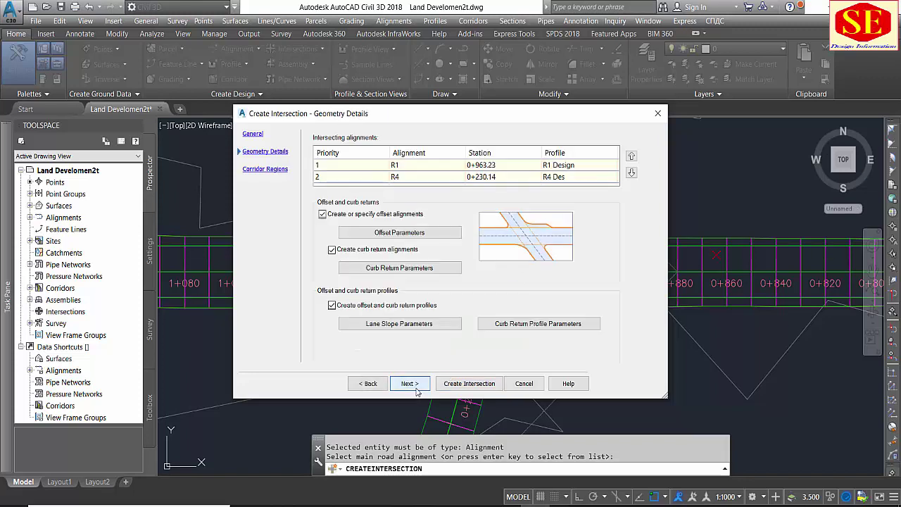
Set 10 m left and right offset values for both R1 and R4, and confirm.
click(398, 176)
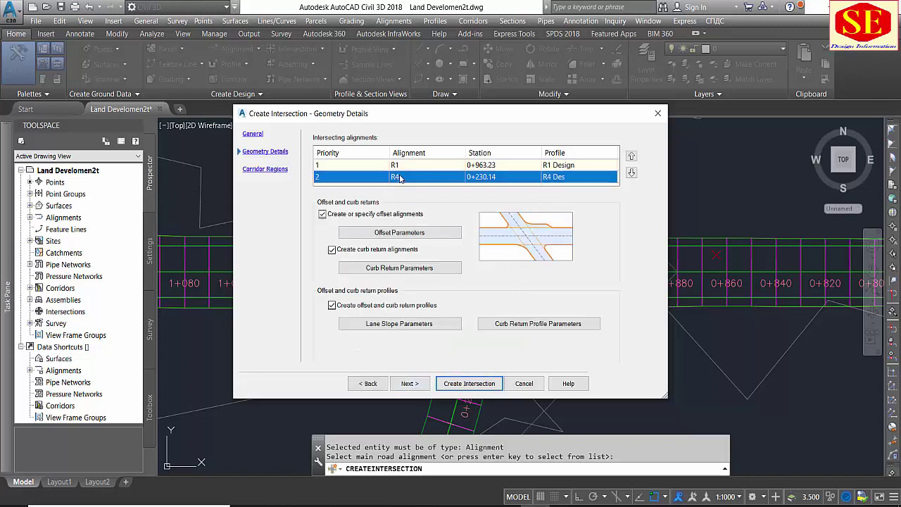
click(392, 238)
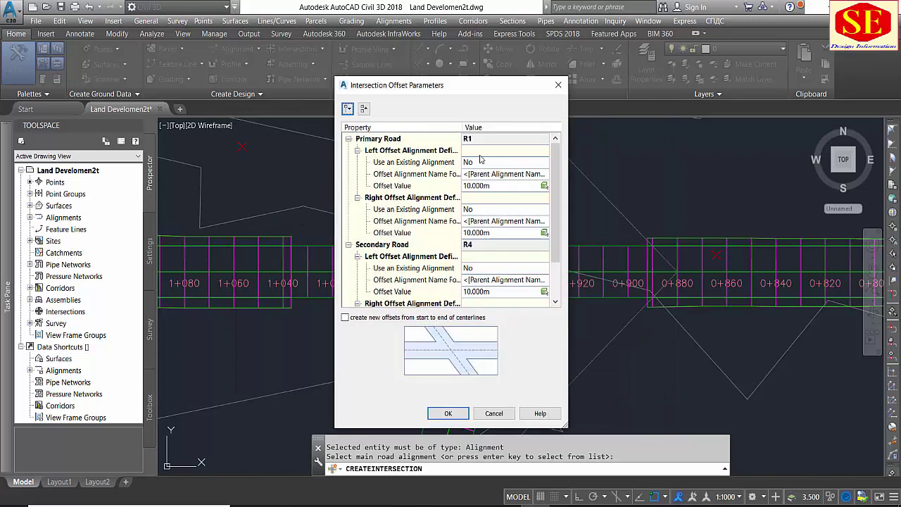
click(491, 186)
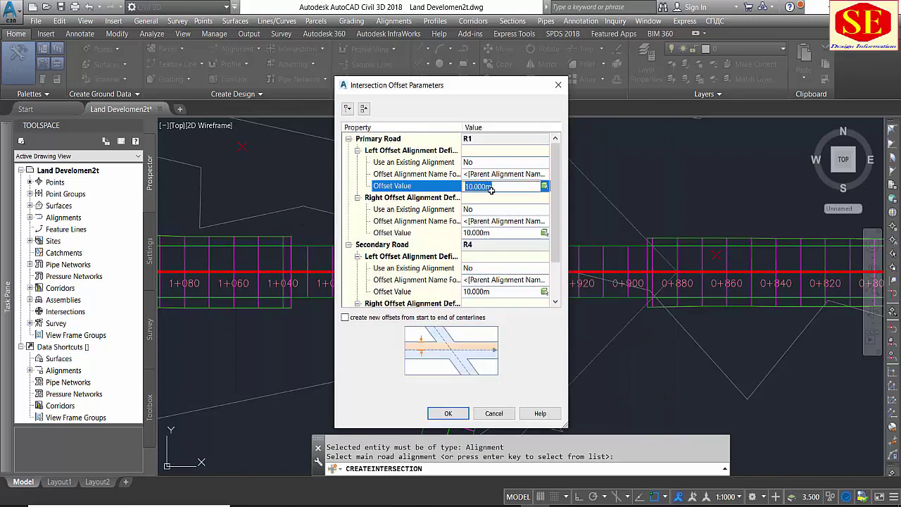
text(10)
click(485, 233)
text(1)
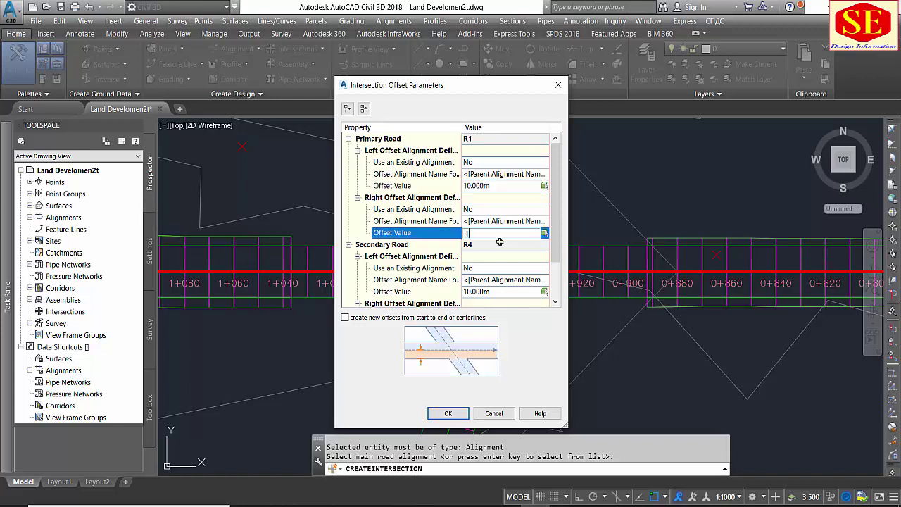
click(484, 292)
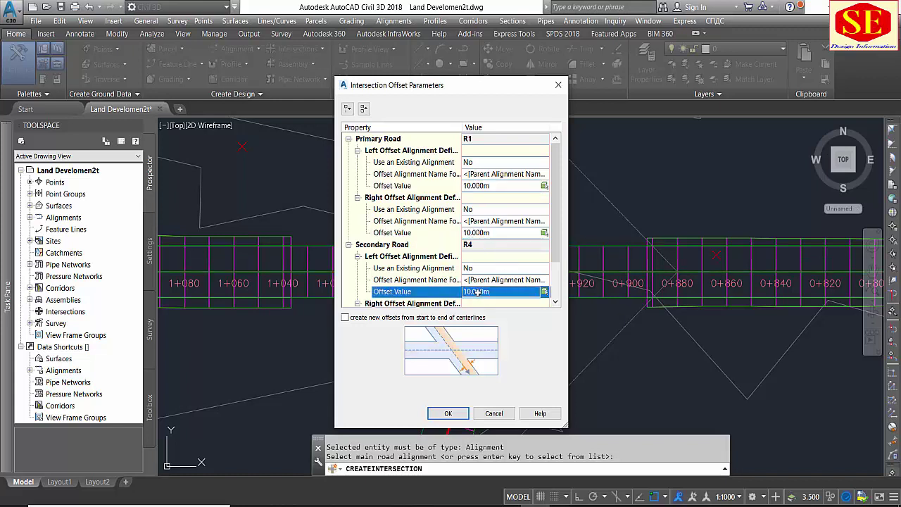
key(Return)
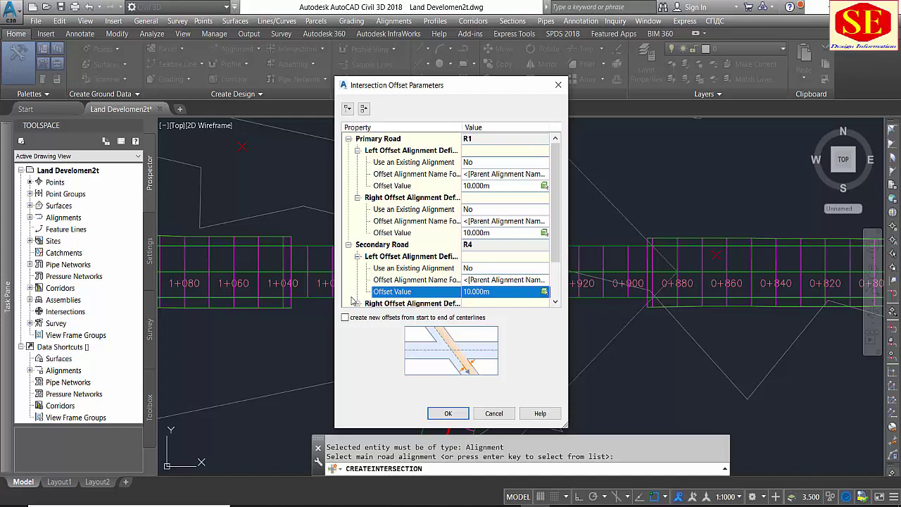
scroll(504, 219, down, 1)
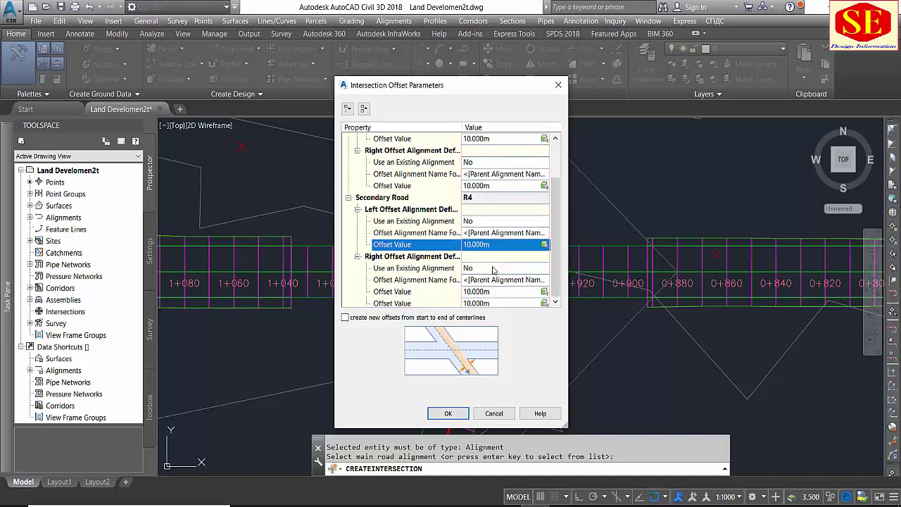
scroll(493, 272, down, 1)
click(480, 292)
text(10)
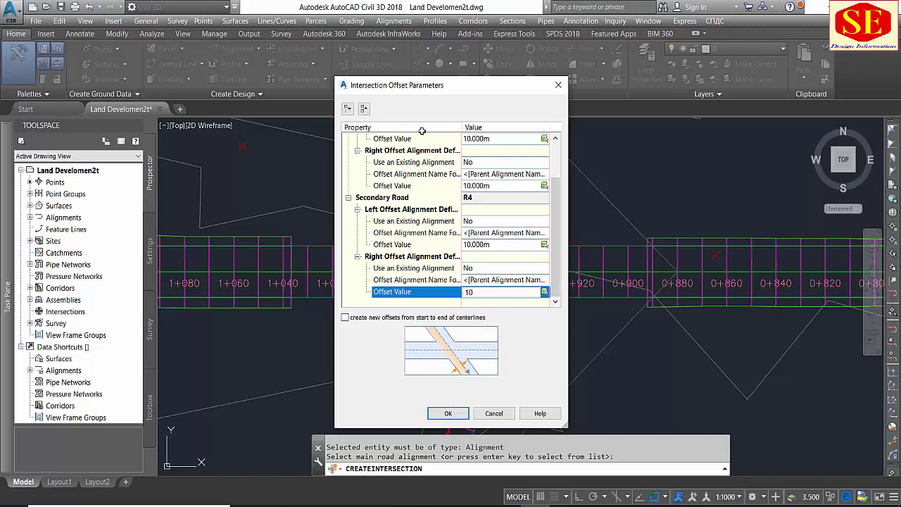
click(454, 413)
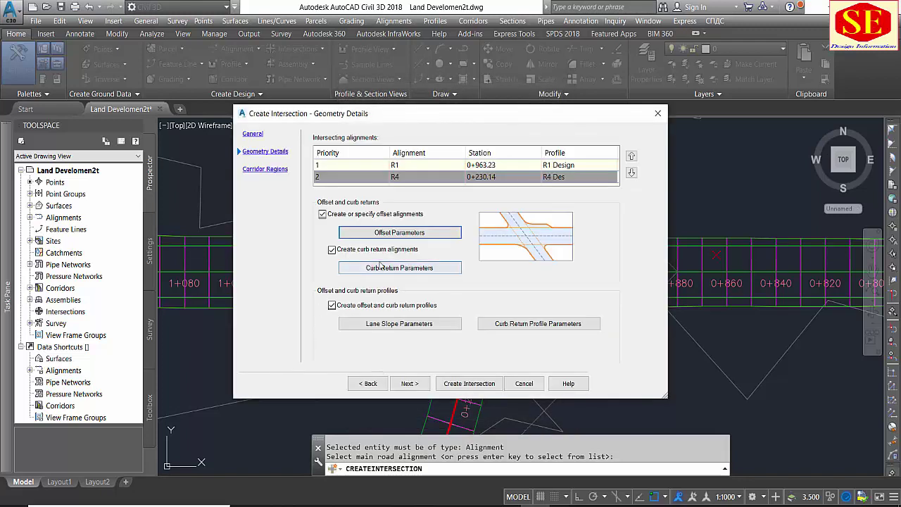
Bring up the curb return parameters and cycle through the quadrants back to NE.
click(373, 270)
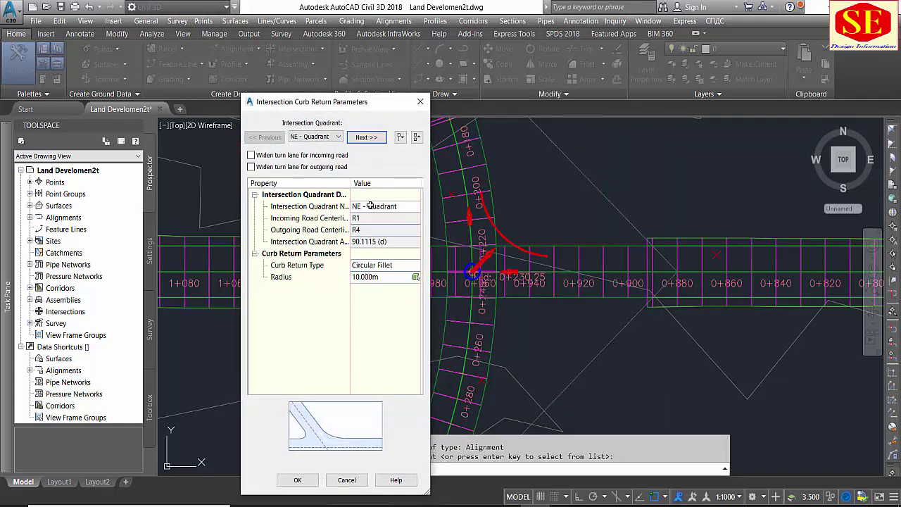
click(372, 139)
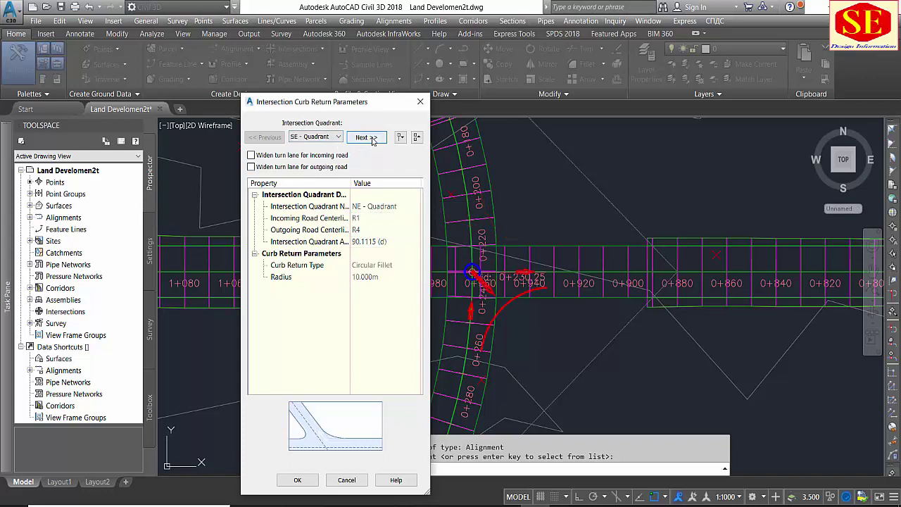
click(374, 139)
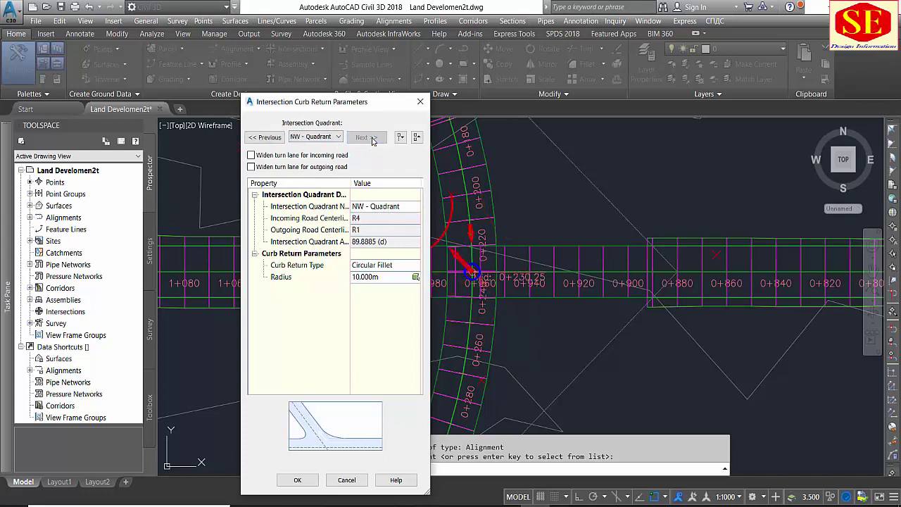
click(274, 138)
click(275, 138)
click(275, 139)
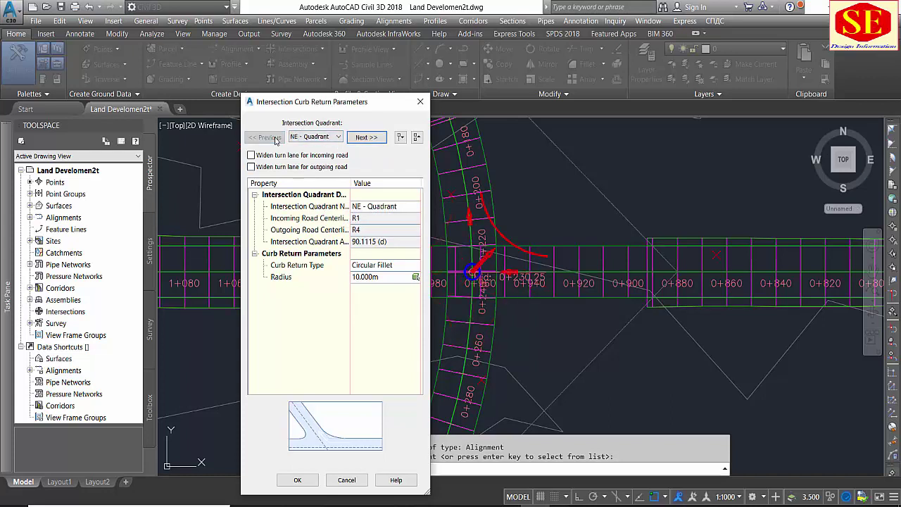
click(326, 138)
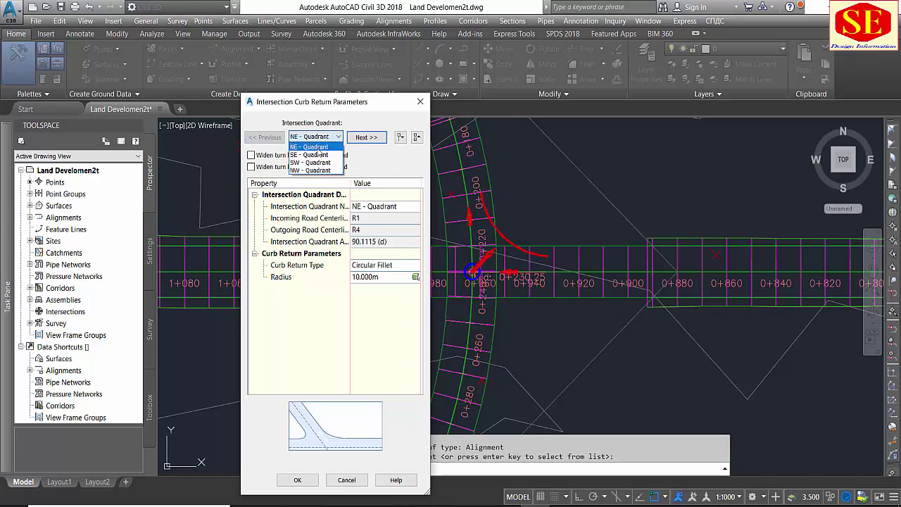
click(318, 153)
click(314, 138)
click(310, 162)
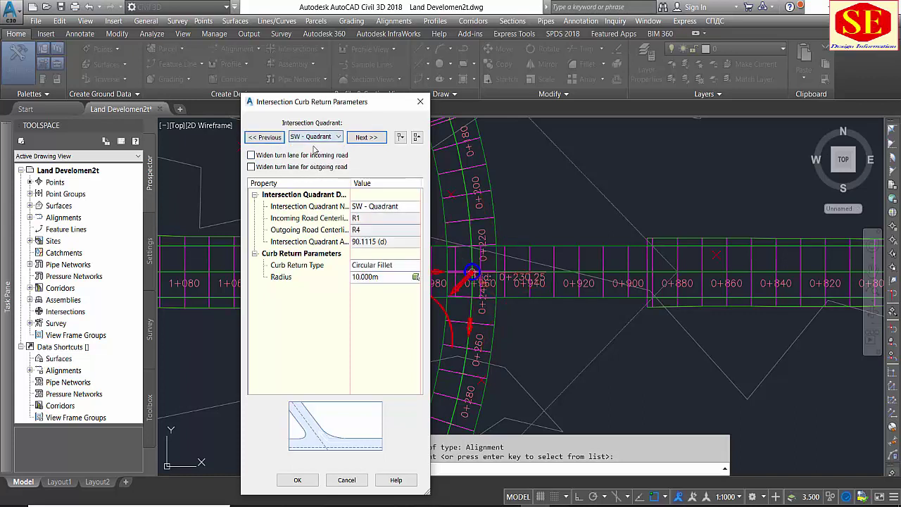
click(315, 138)
click(311, 145)
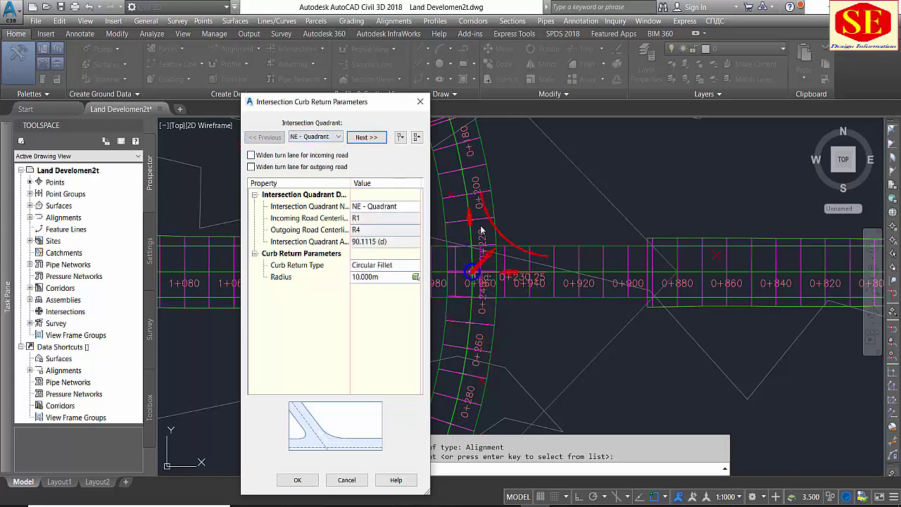
Enable NE incoming turn lane widening with a 50 m transition and 15/25 m curve radii.
click(273, 157)
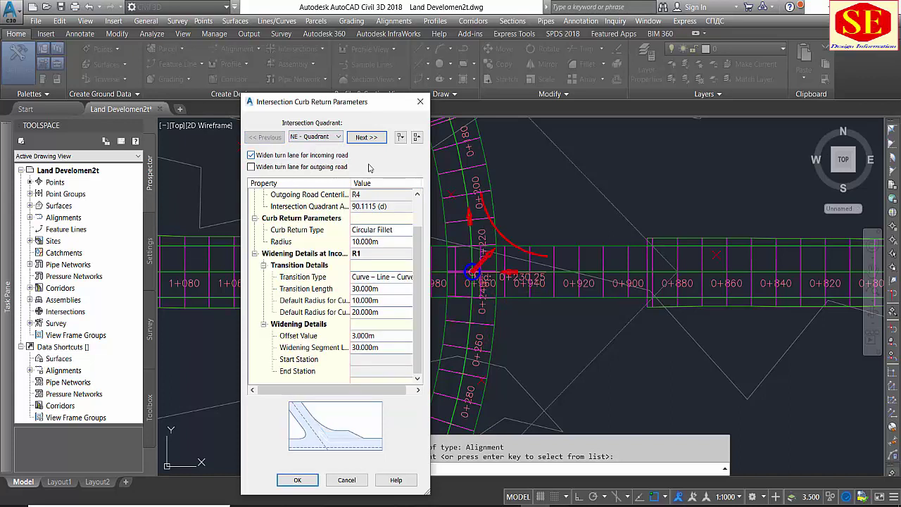
click(376, 254)
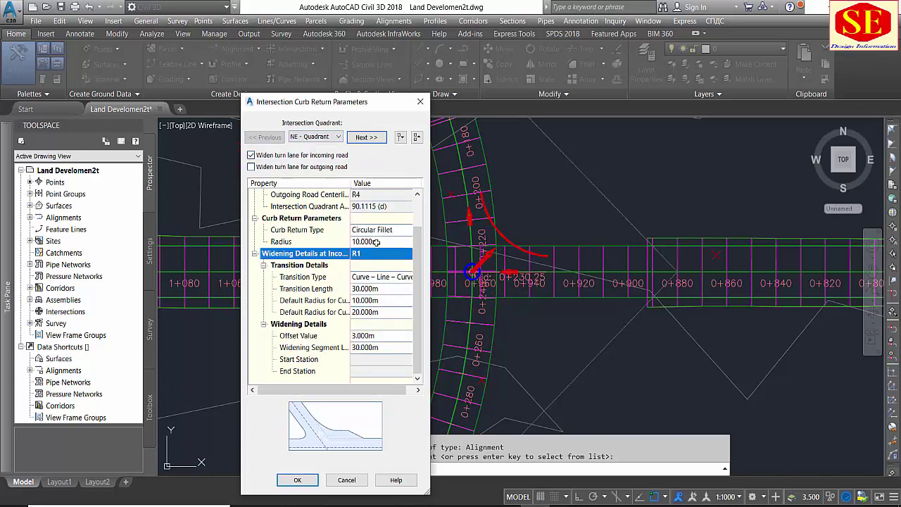
click(376, 242)
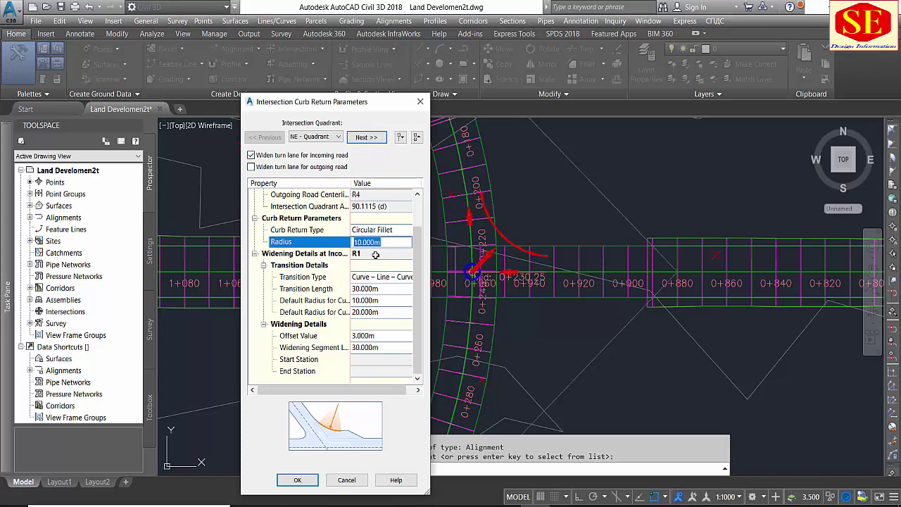
click(373, 289)
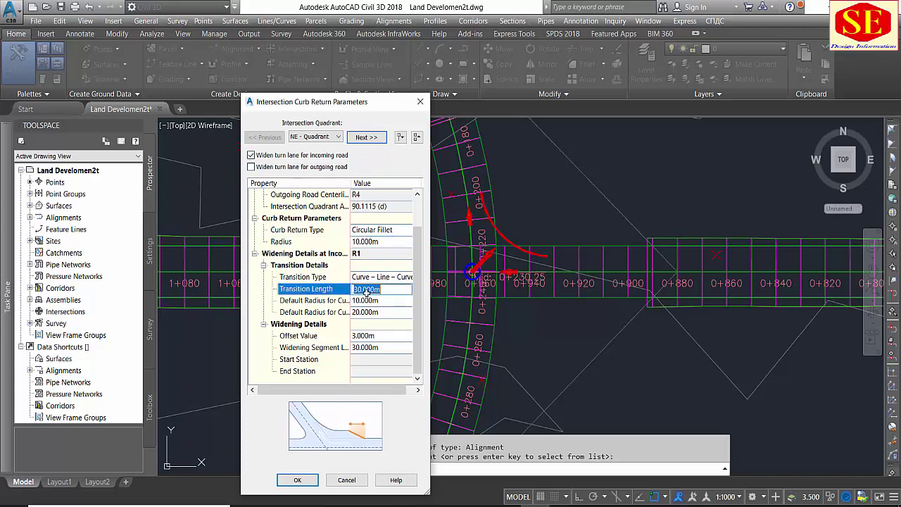
text(50)
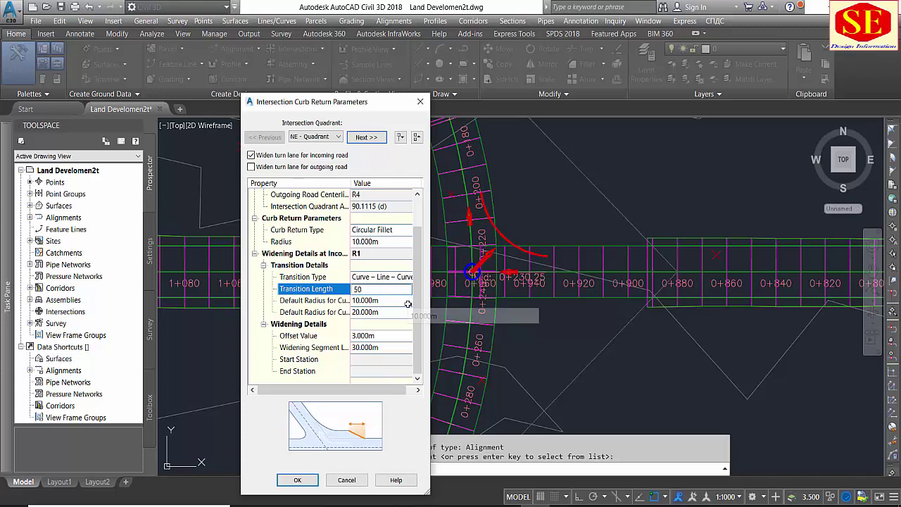
click(382, 302)
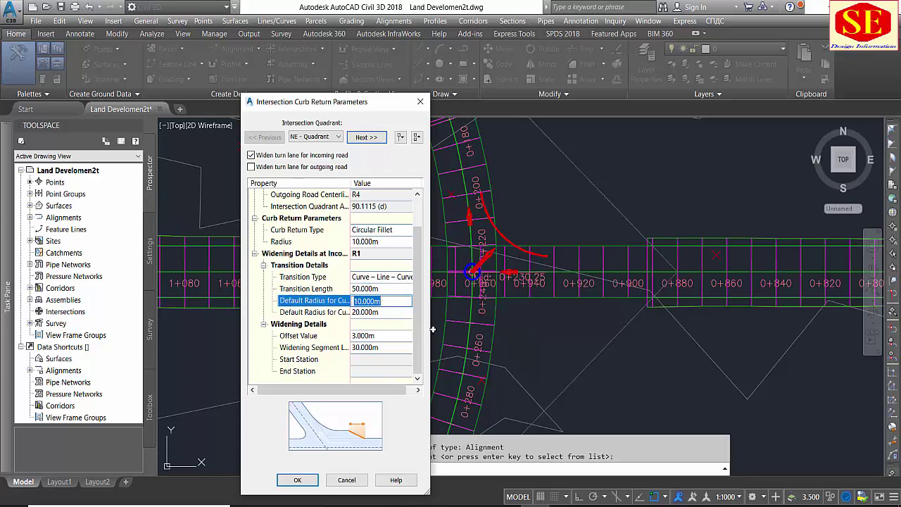
text(15)
click(380, 312)
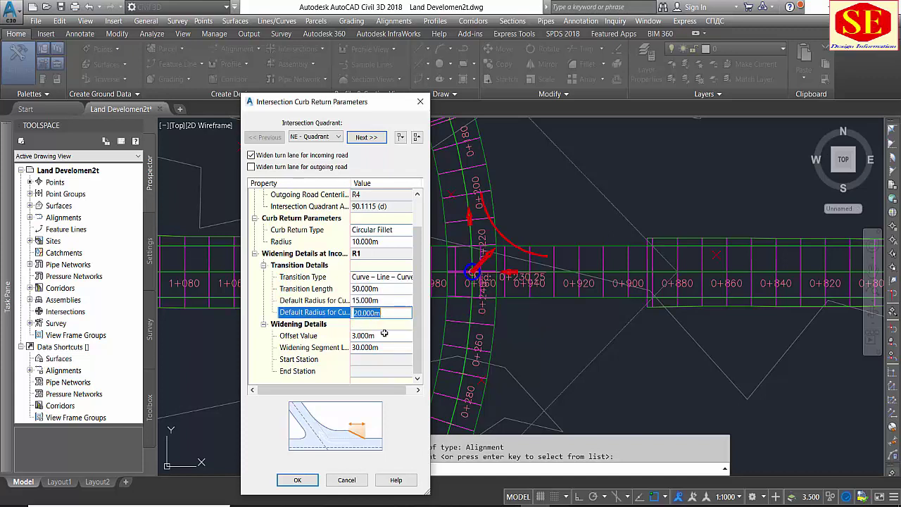
text(25)
click(380, 335)
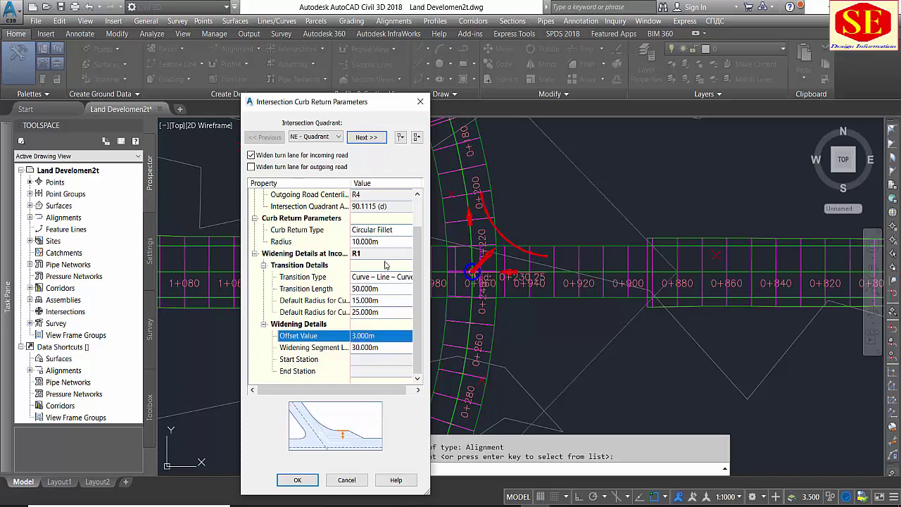
Set the NE widening offset to 10 m and the widening segment length to 50 m.
click(368, 336)
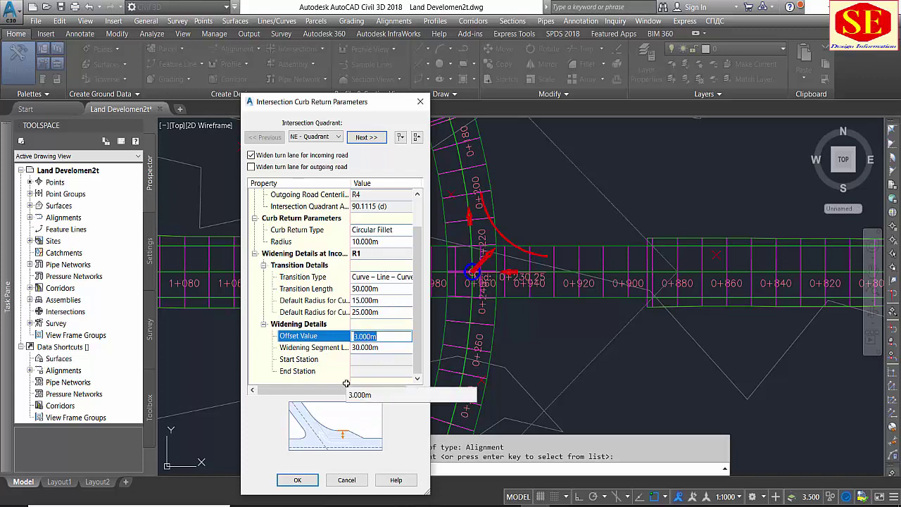
text(10)
click(371, 347)
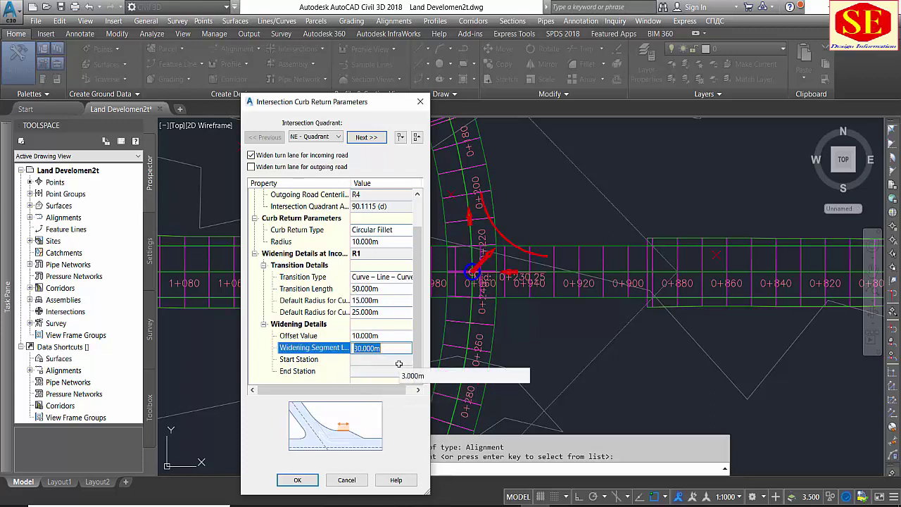
text(50)
key(Return)
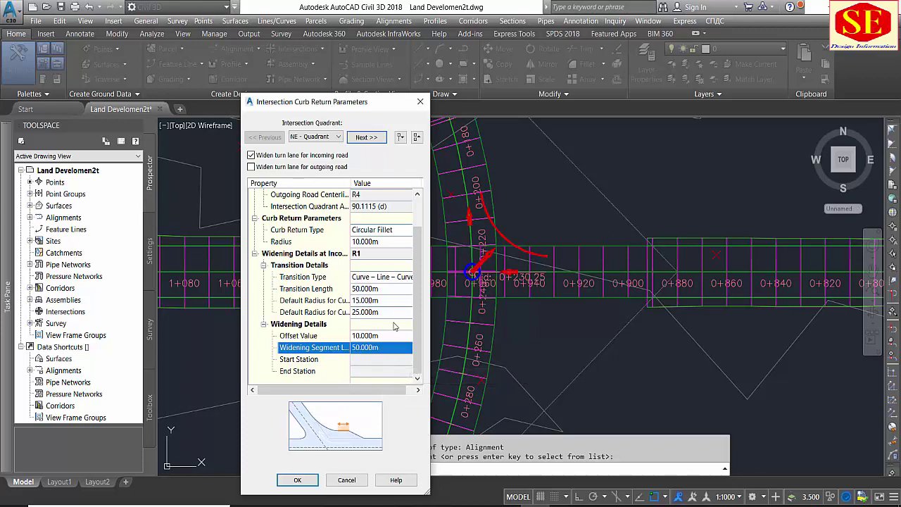
Recheck the NE transition length and offset values, then advance to the SE quadrant.
scroll(393, 290, up, 2)
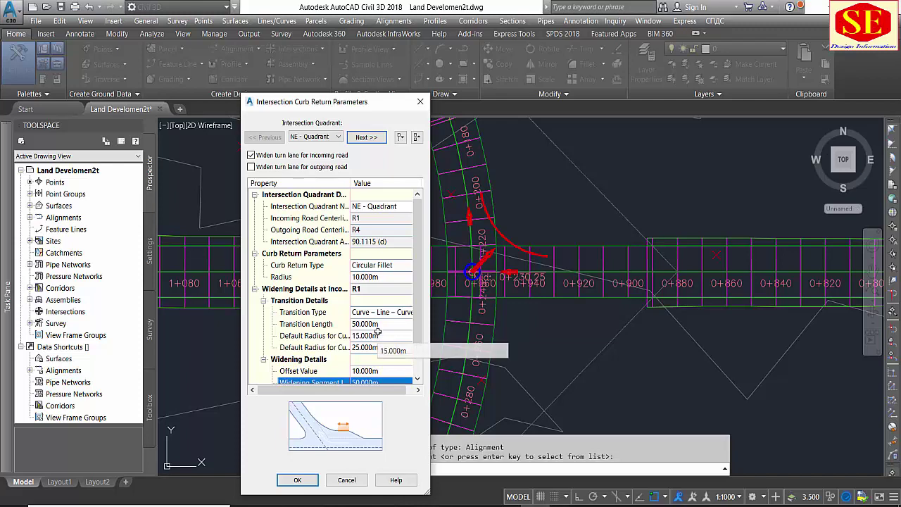
click(379, 324)
scroll(382, 323, down, 2)
click(382, 336)
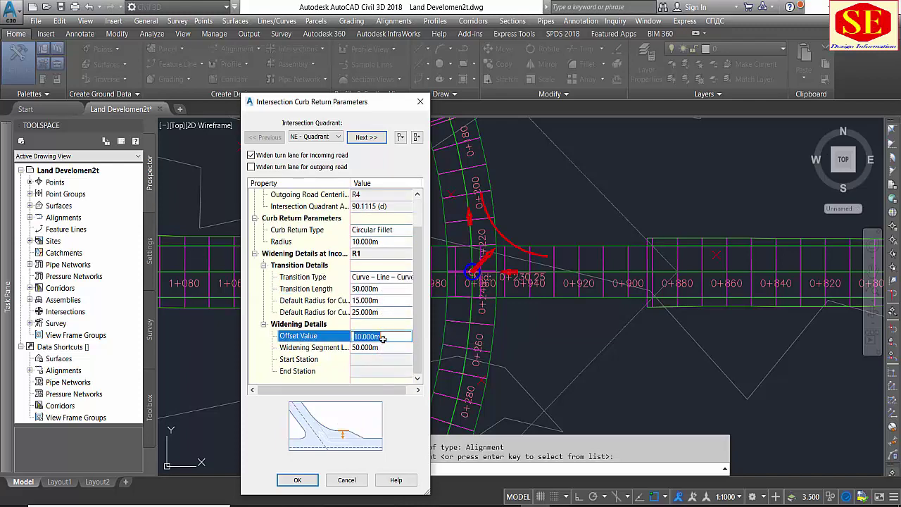
click(380, 141)
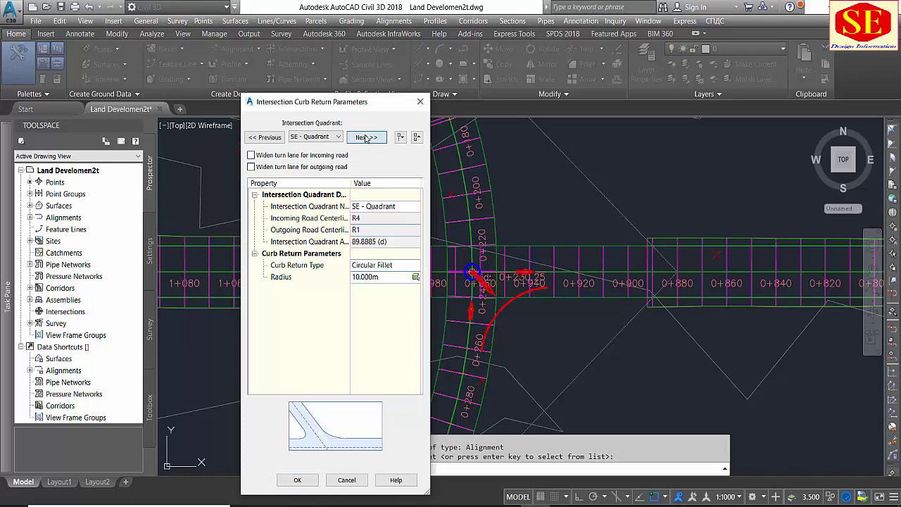
Widen the SW incoming turn lane: 50 m transition, 15/25 m radii, 50 m widening length.
click(366, 138)
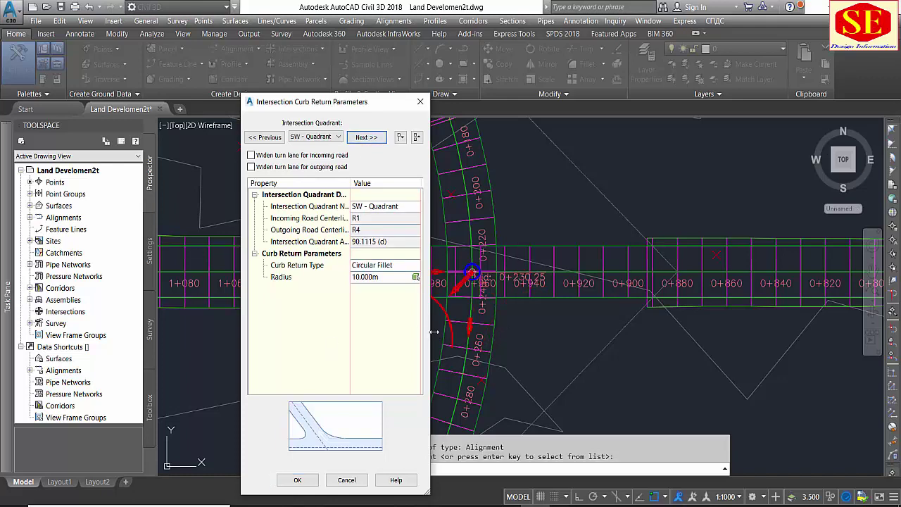
click(290, 155)
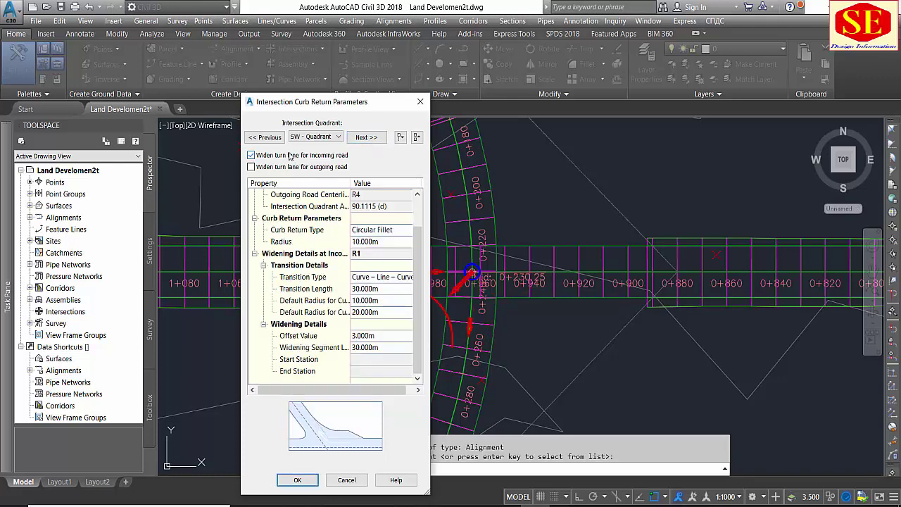
click(384, 292)
text(50)
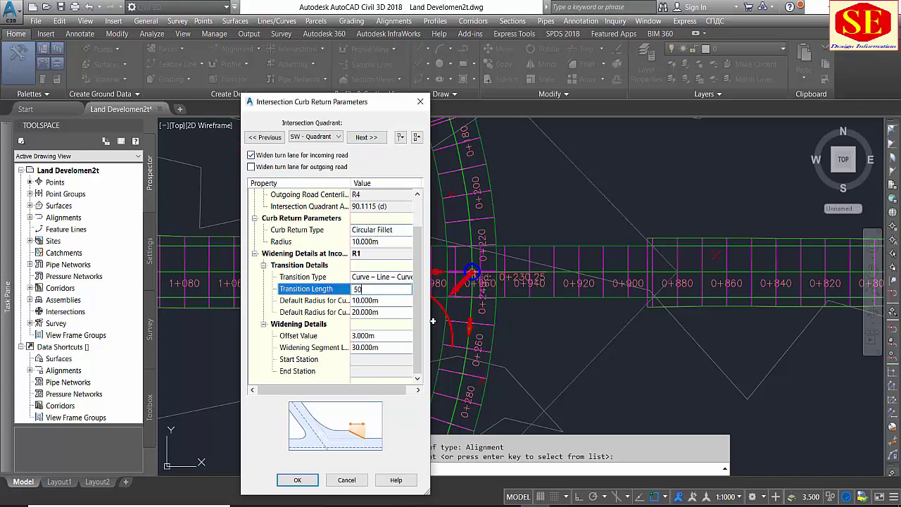
click(377, 314)
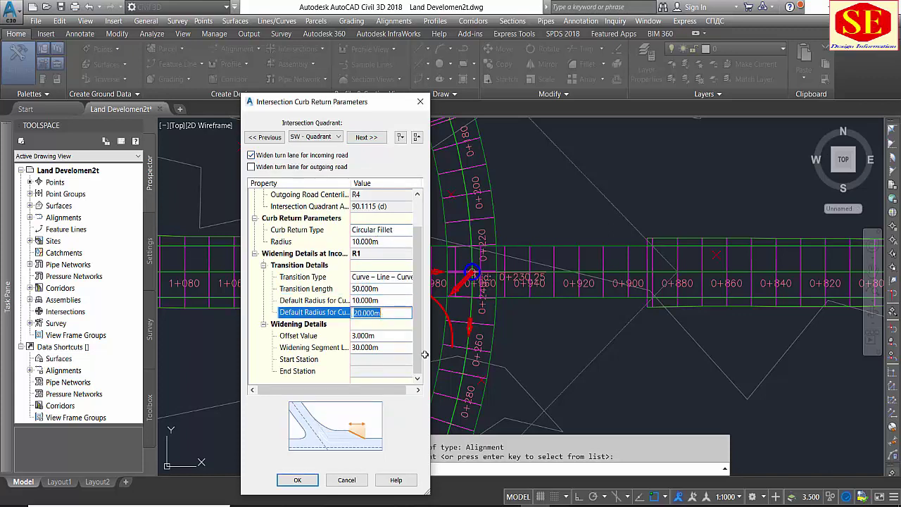
click(376, 300)
text(15)
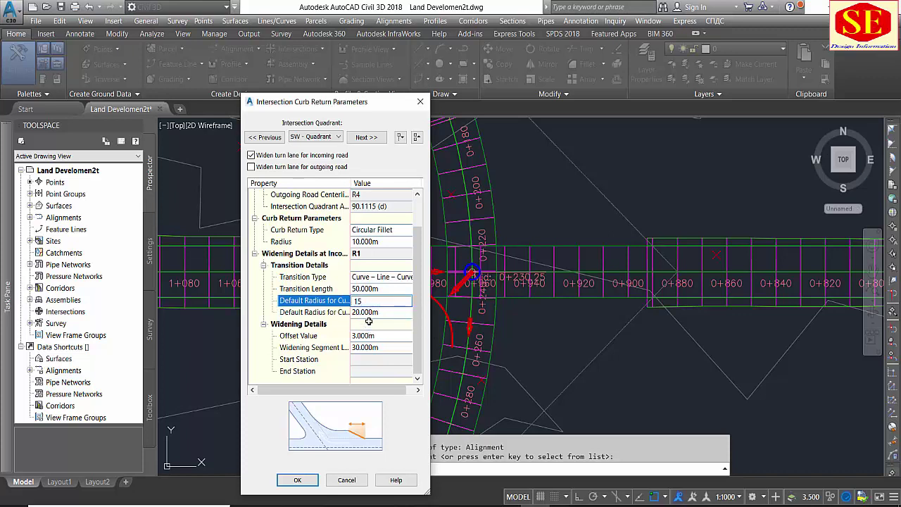
click(368, 312)
text(25)
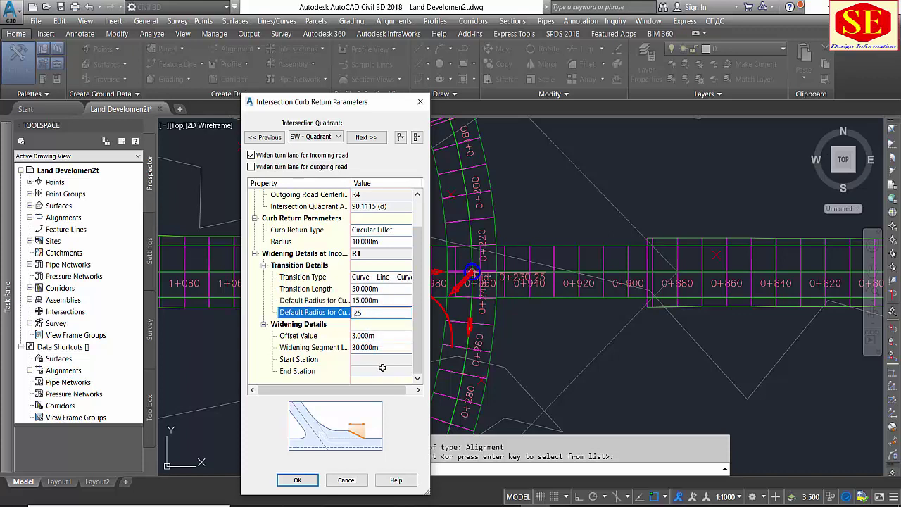
click(390, 349)
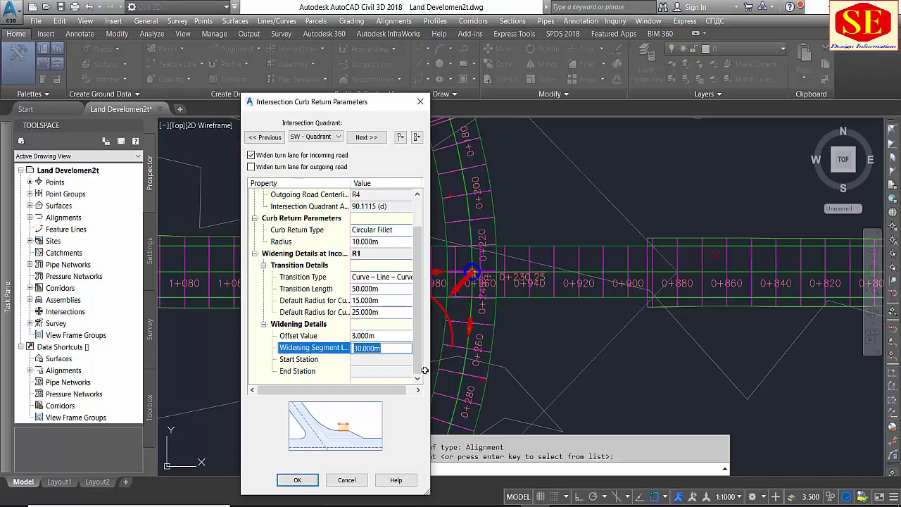
text(50)
Accept the curb returns and confirm -2.00% cross falls on every R1 and R4 lane edge.
click(297, 481)
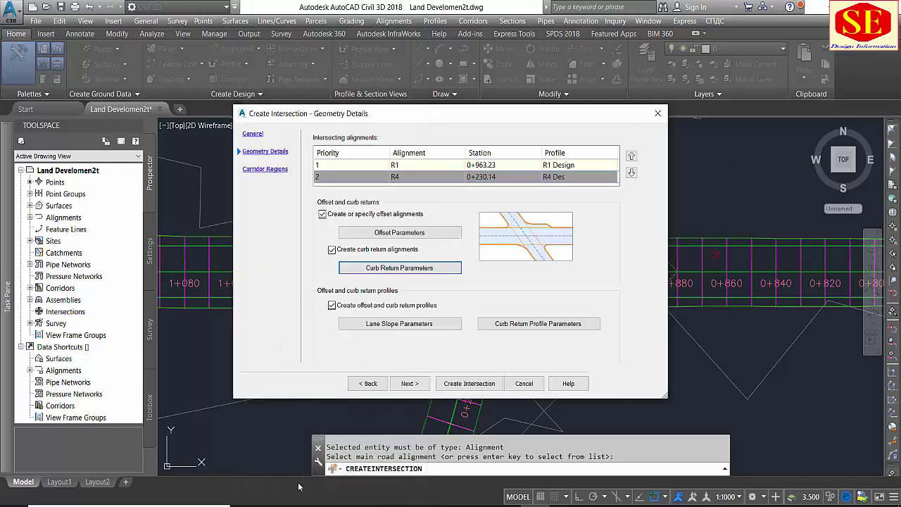
click(368, 325)
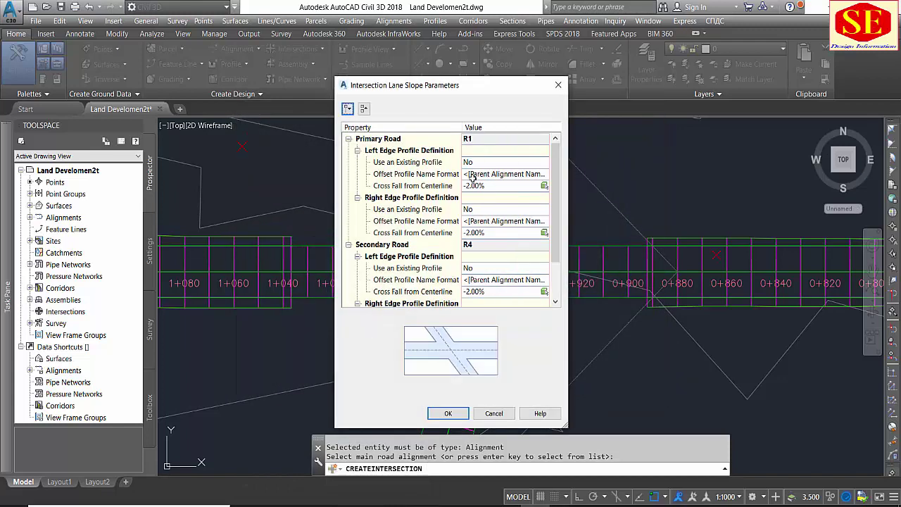
click(477, 186)
click(486, 232)
scroll(497, 248, down, 2)
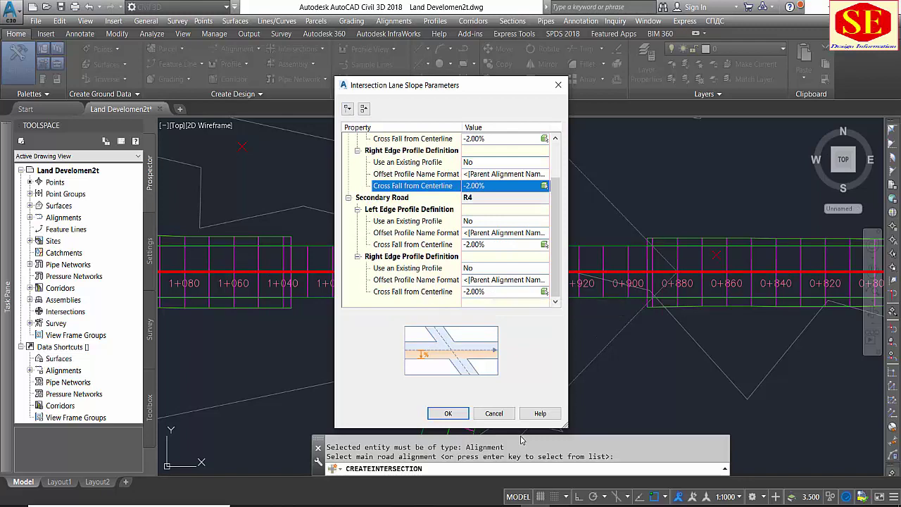
click(449, 414)
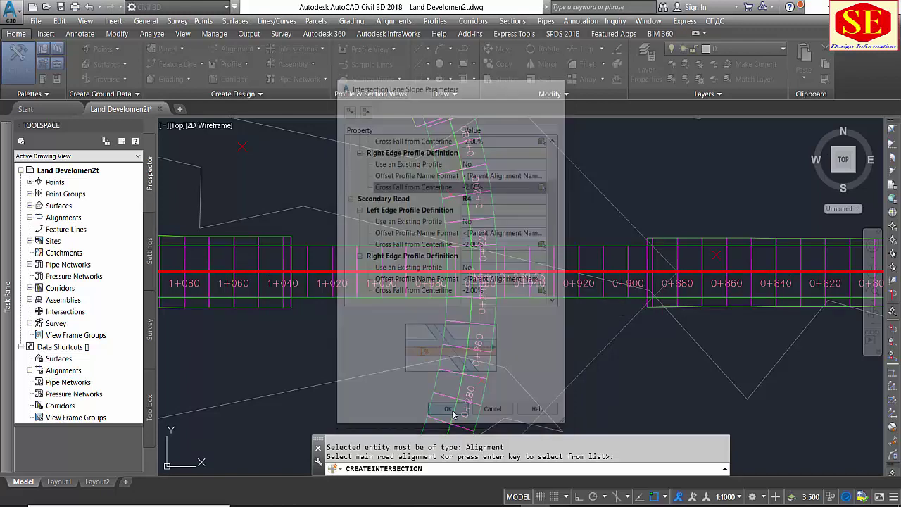
Keep the default Curb Return Fillets and Primary Road - Through Pavement assemblies and create the intersection.
click(414, 387)
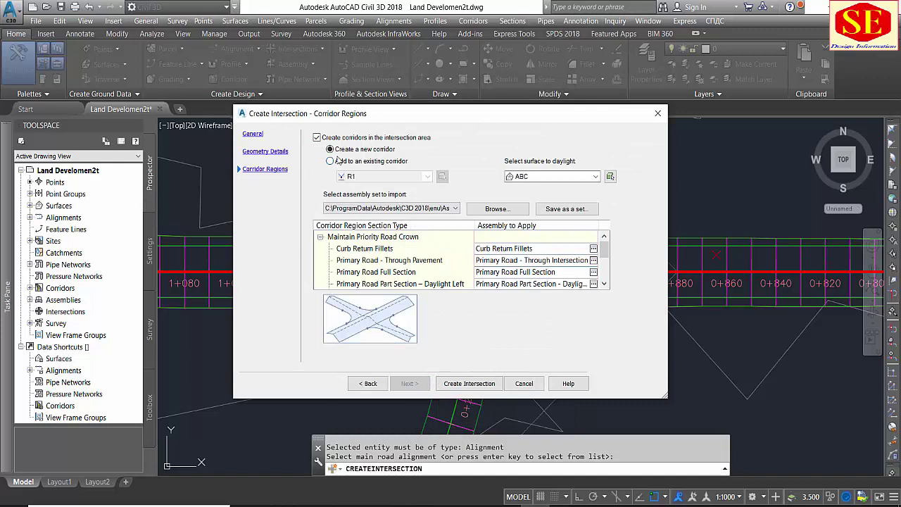
click(510, 248)
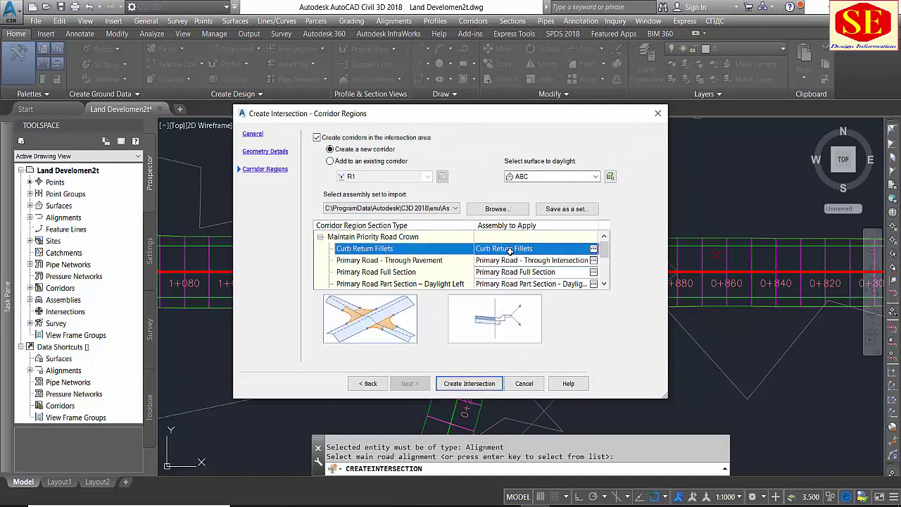
click(594, 248)
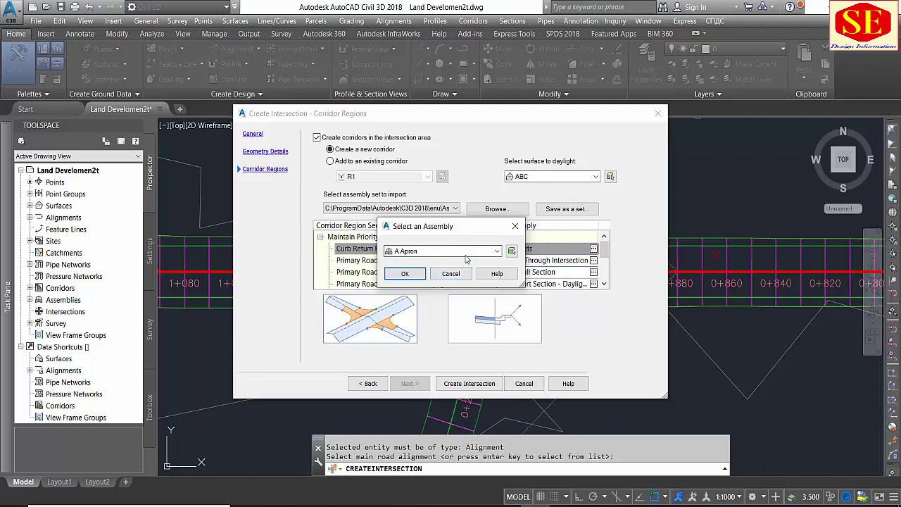
click(464, 252)
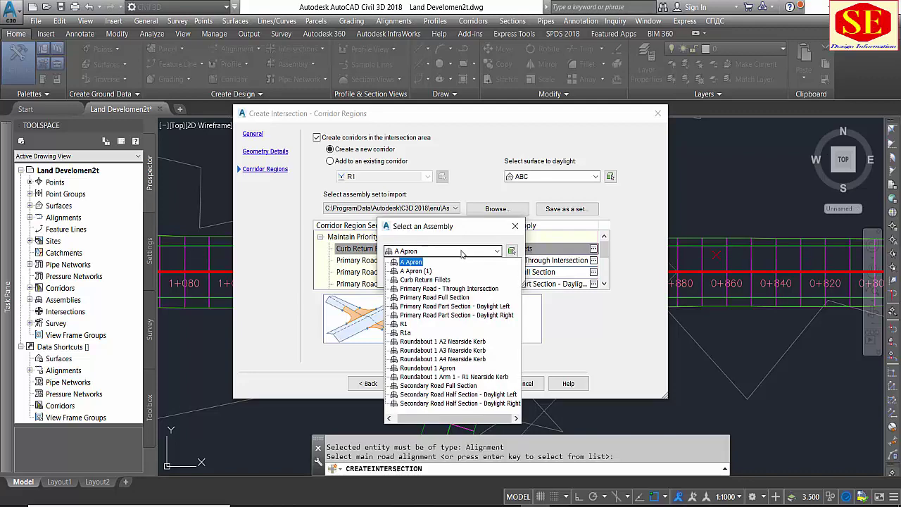
click(462, 254)
click(459, 273)
click(497, 259)
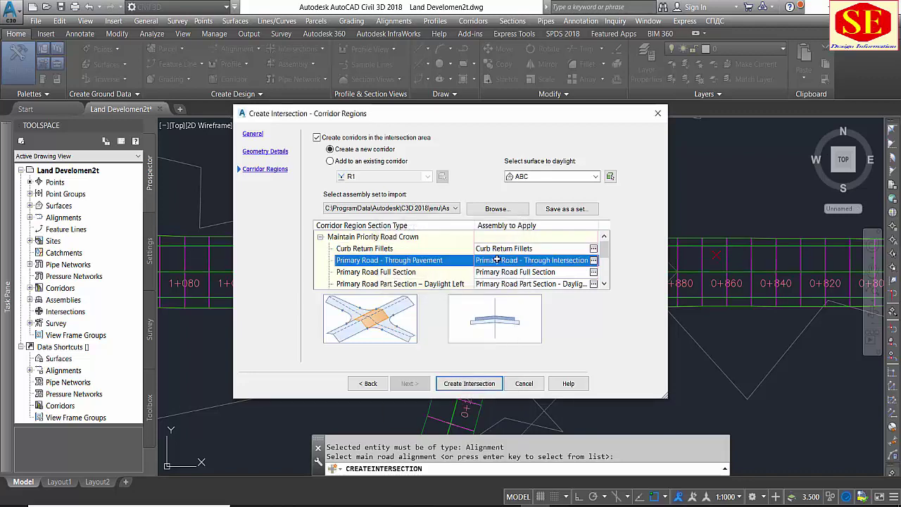
click(593, 260)
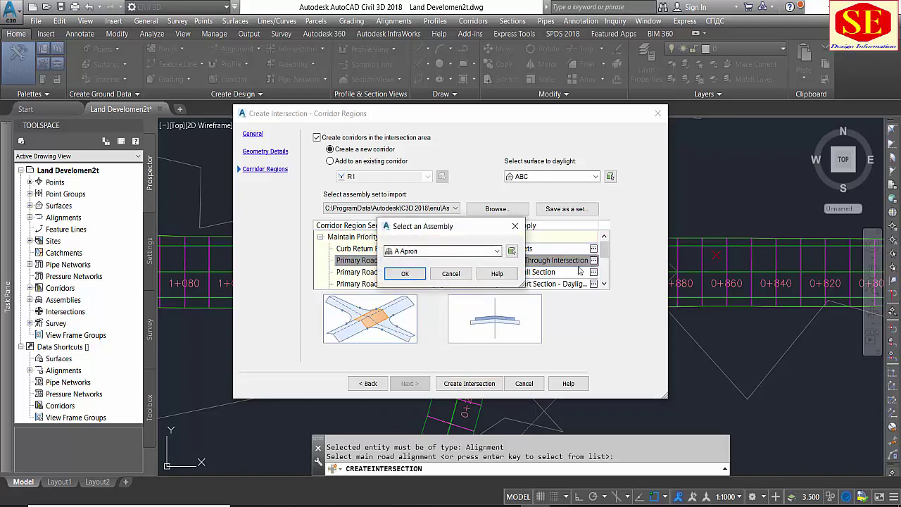
click(451, 273)
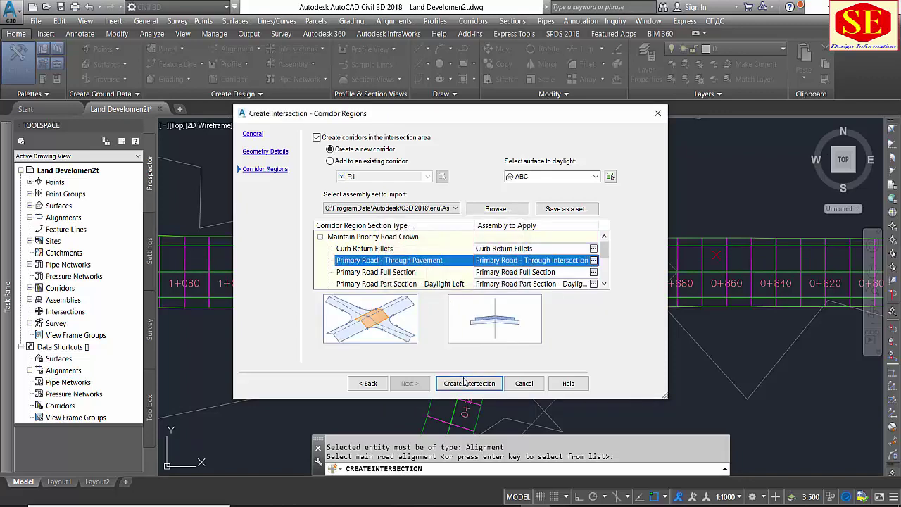
click(463, 381)
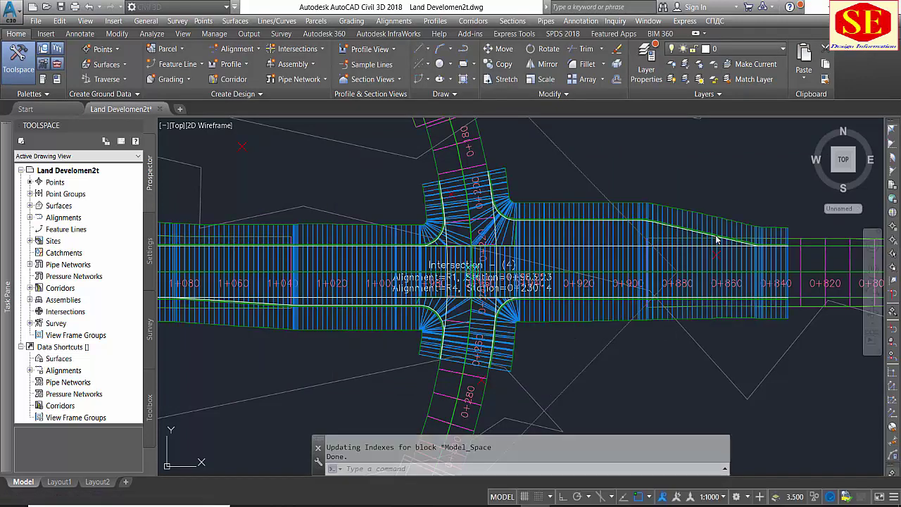
Centre the new R1/R4 intersection in the view.
click(577, 347)
click(581, 338)
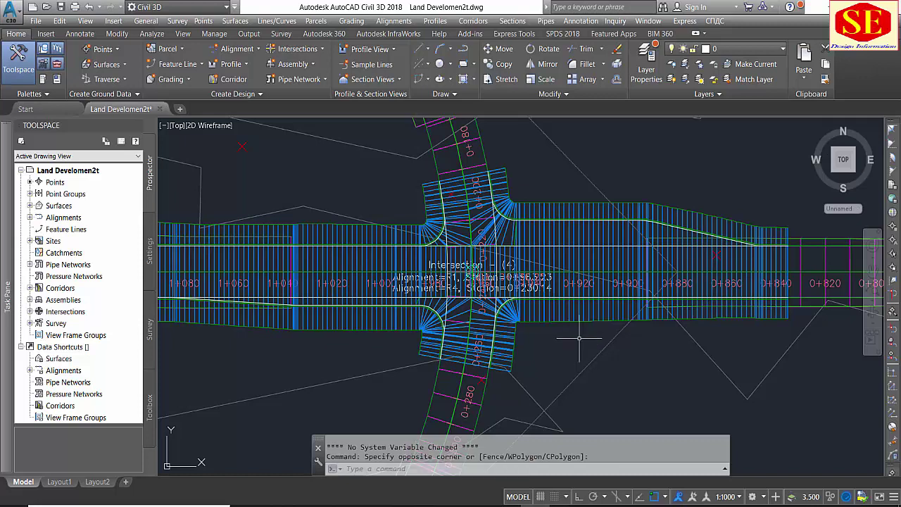
scroll(581, 338, down, 3)
scroll(532, 266, up, 1)
scroll(532, 266, up, 3)
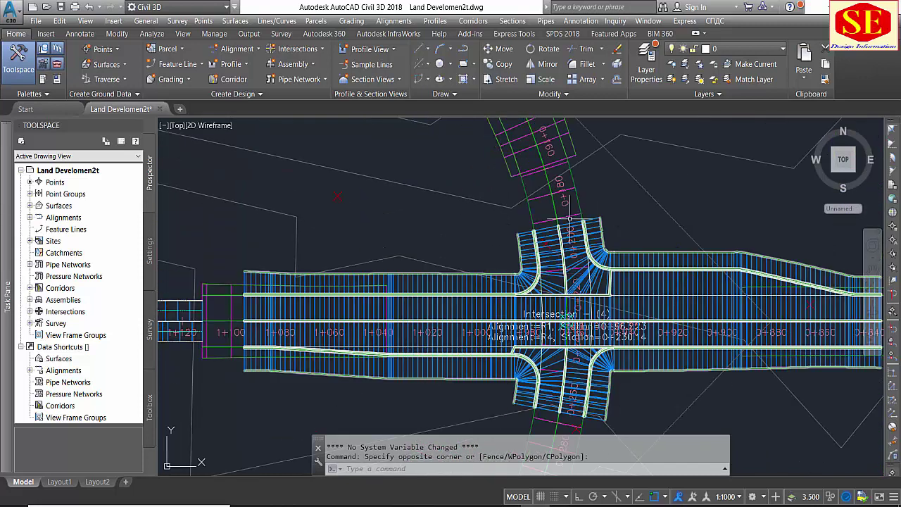
middle_drag(663, 309, 578, 287)
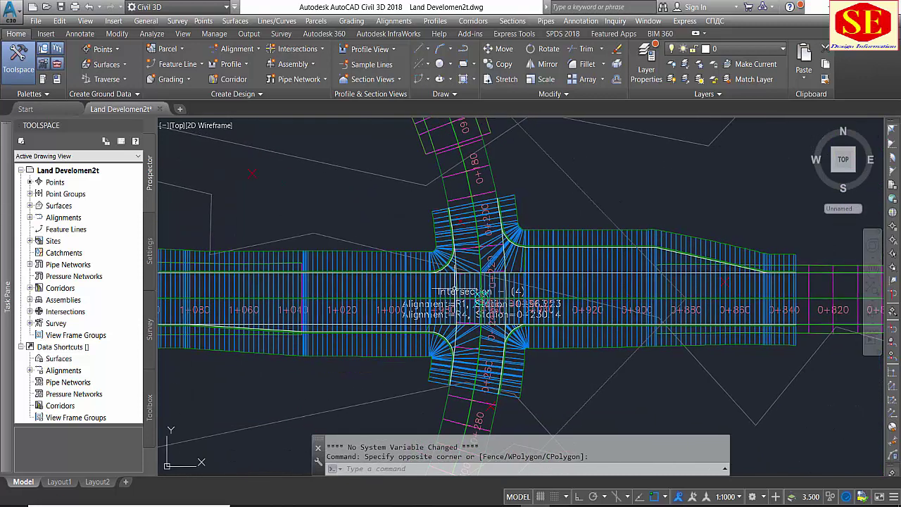
scroll(454, 289, up, 3)
scroll(566, 251, down, 2)
scroll(566, 251, down, 3)
key(Escape)
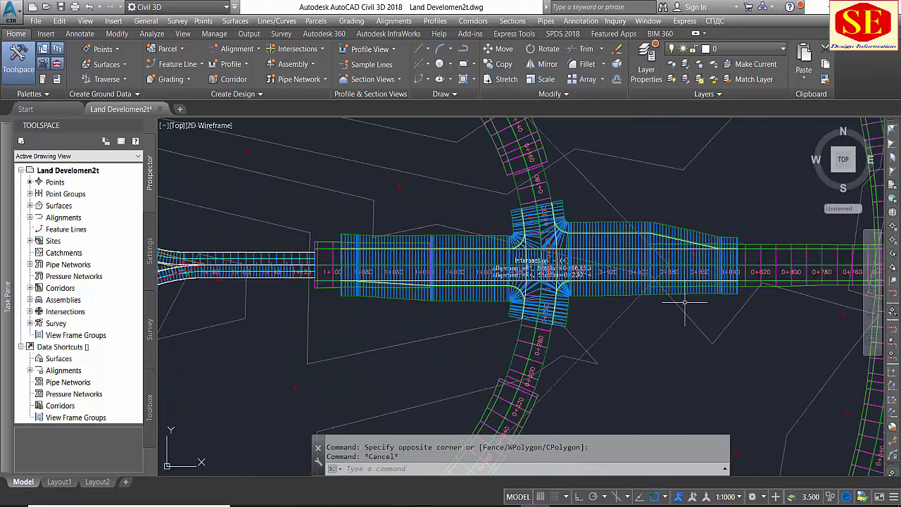
scroll(654, 261, up, 3)
scroll(658, 252, up, 3)
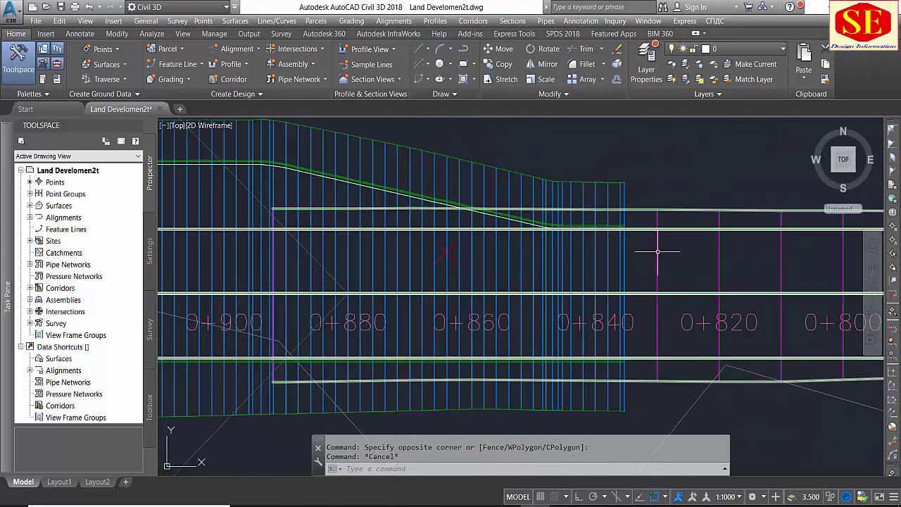
Try stretching the end of main road corridor R1, then cancel the stretch.
click(658, 251)
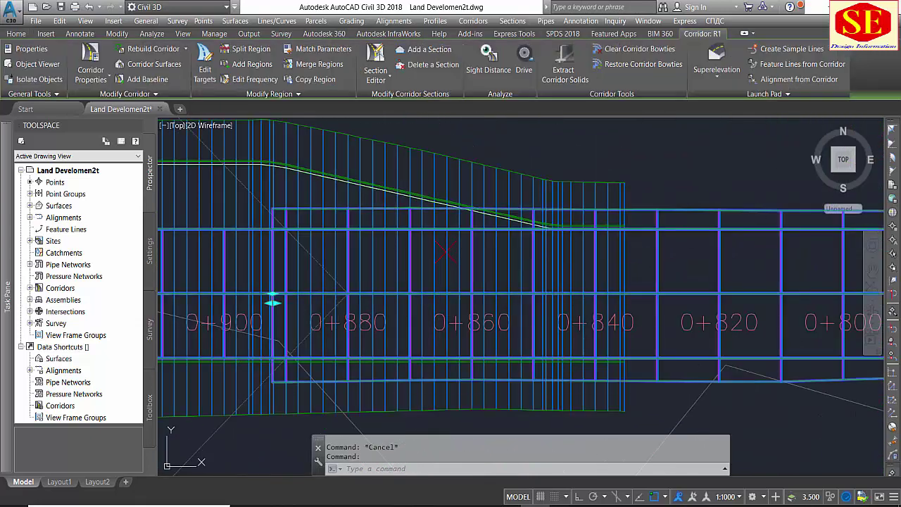
click(273, 294)
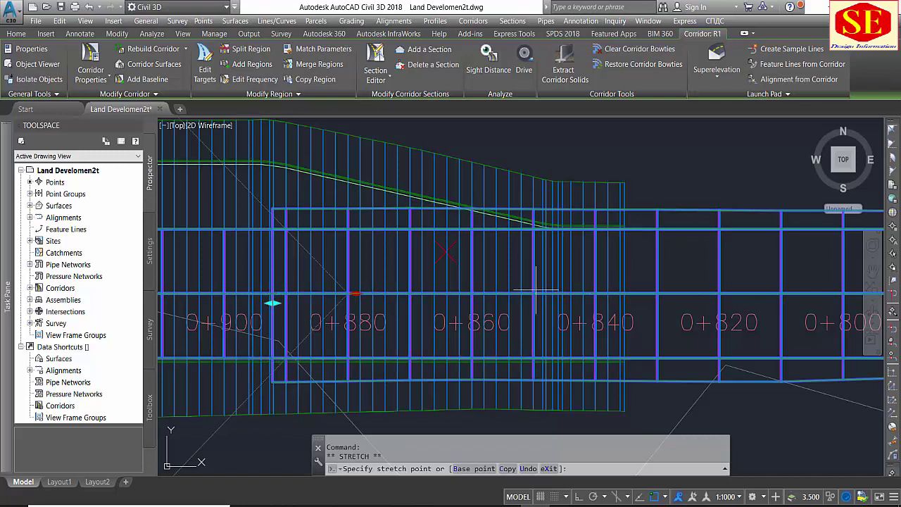
click(626, 288)
scroll(616, 259, down, 5)
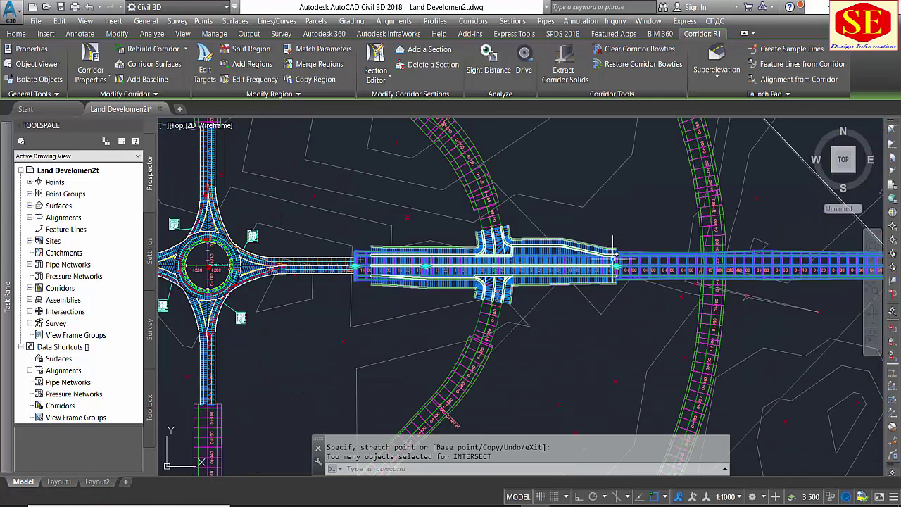
scroll(514, 213, up, 5)
key(Escape)
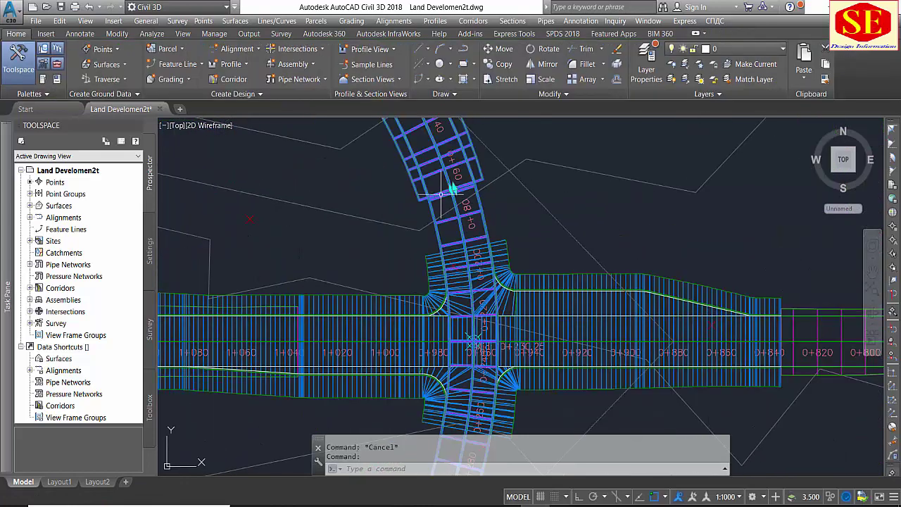
Stretch corridor R4's end near station 0+200 onto the intersection corridor's edge.
click(453, 189)
scroll(452, 189, up, 3)
scroll(453, 189, up, 2)
click(444, 194)
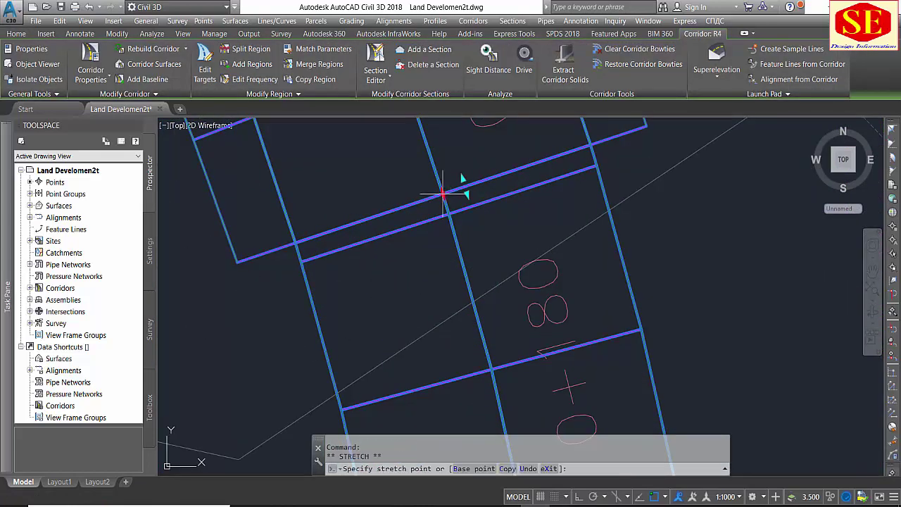
scroll(453, 190, down, 1)
scroll(479, 331, up, 1)
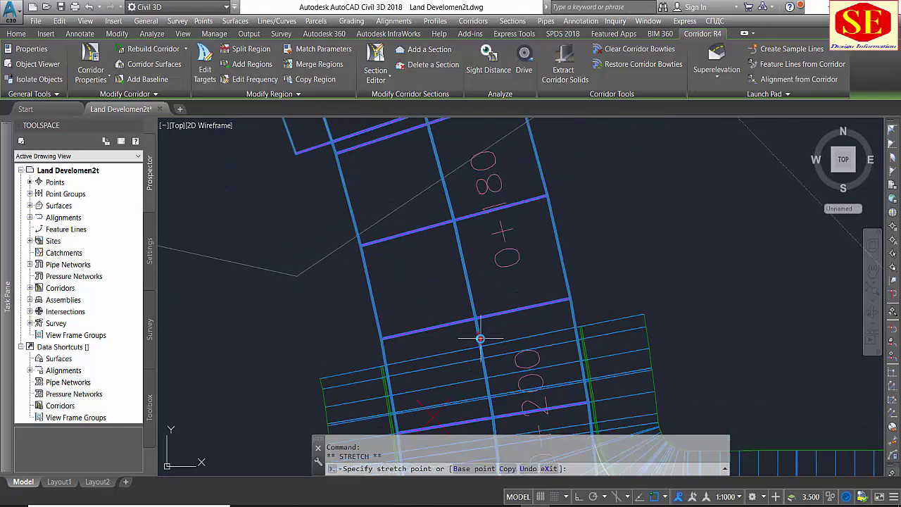
scroll(480, 347, up, 1)
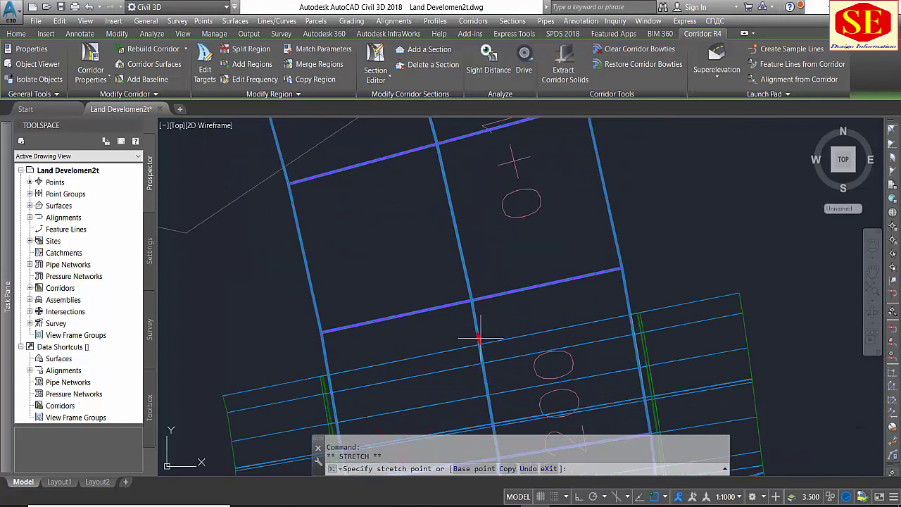
click(477, 348)
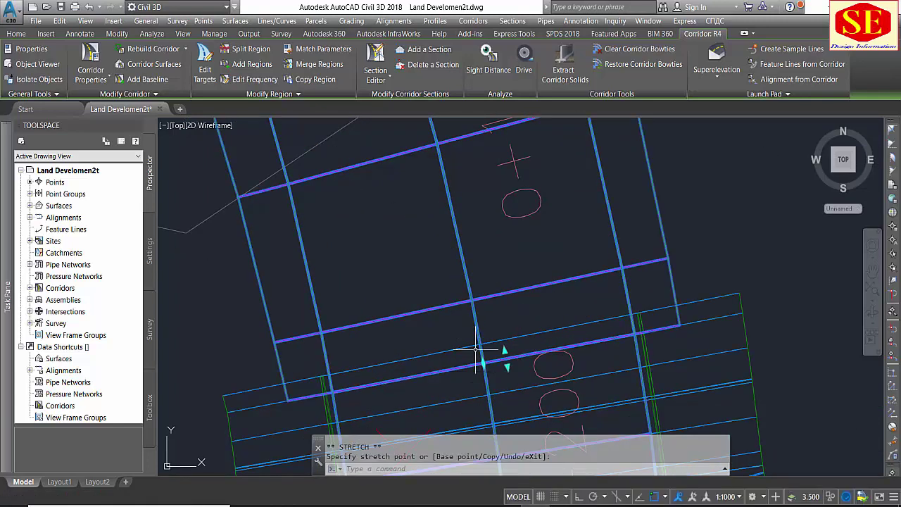
click(480, 356)
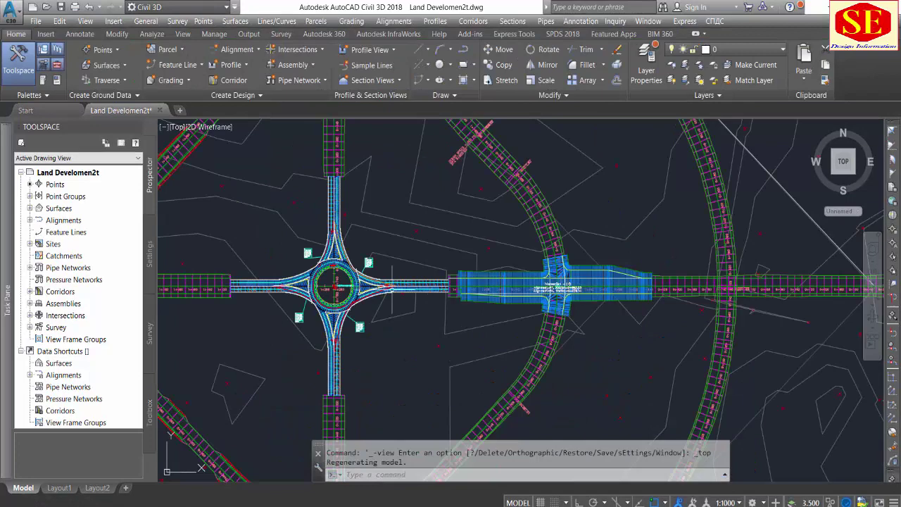
mouse_move(291, 312)
middle_down()
mouse_move(493, 276)
mouse_move(364, 289)
middle_up()
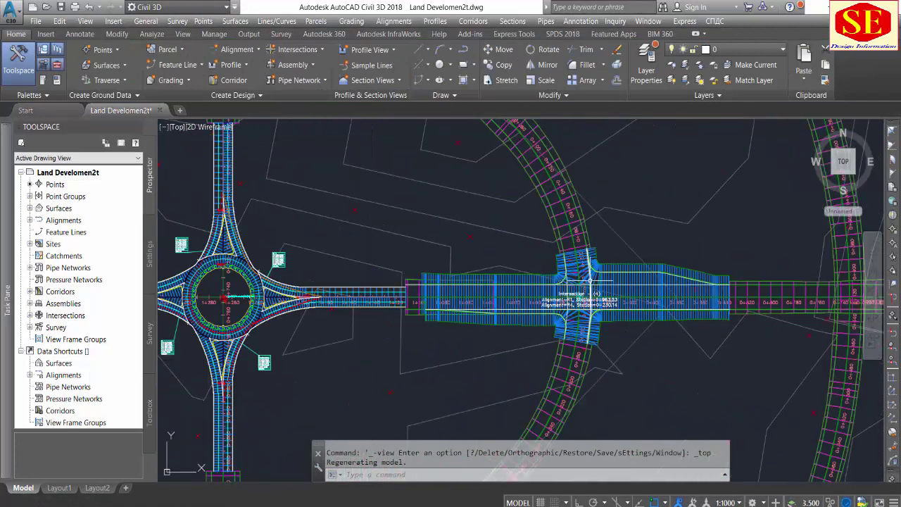
scroll(581, 288, down, 3)
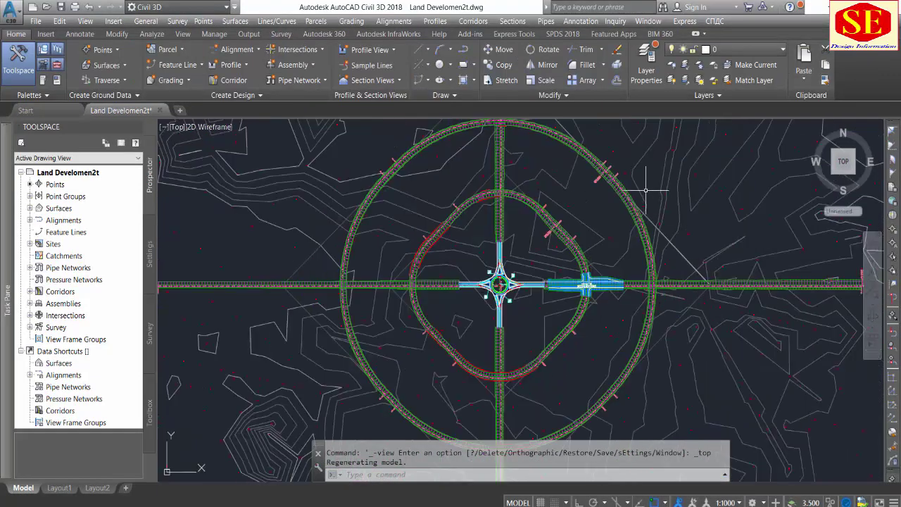
scroll(595, 303, up, 2)
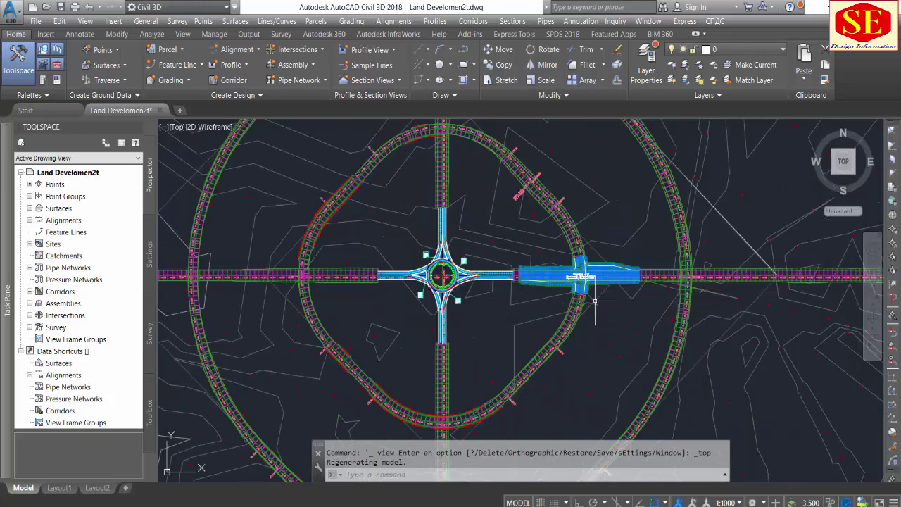
scroll(543, 257, up, 2)
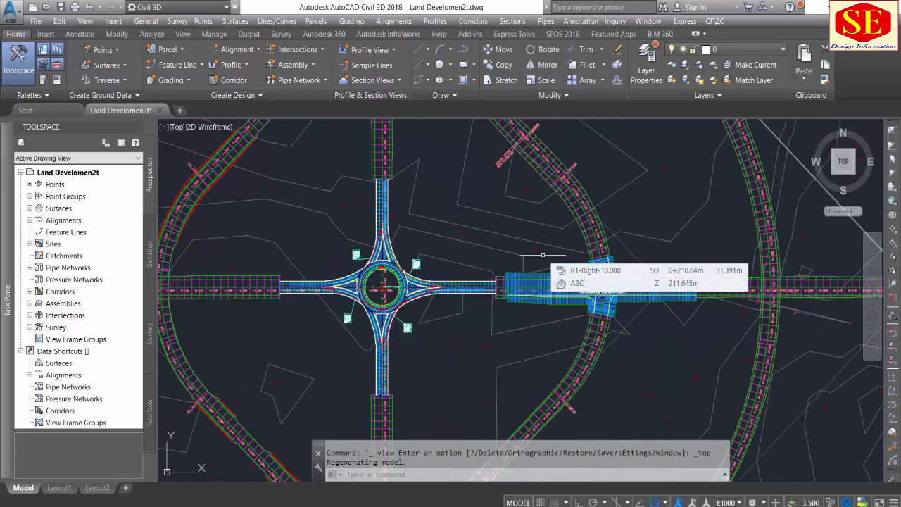
middle_drag(479, 329, 502, 309)
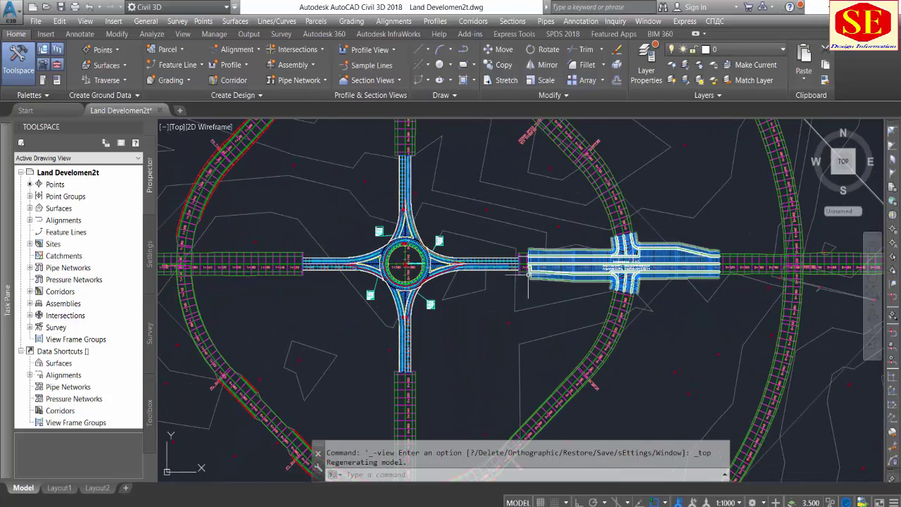
click(528, 273)
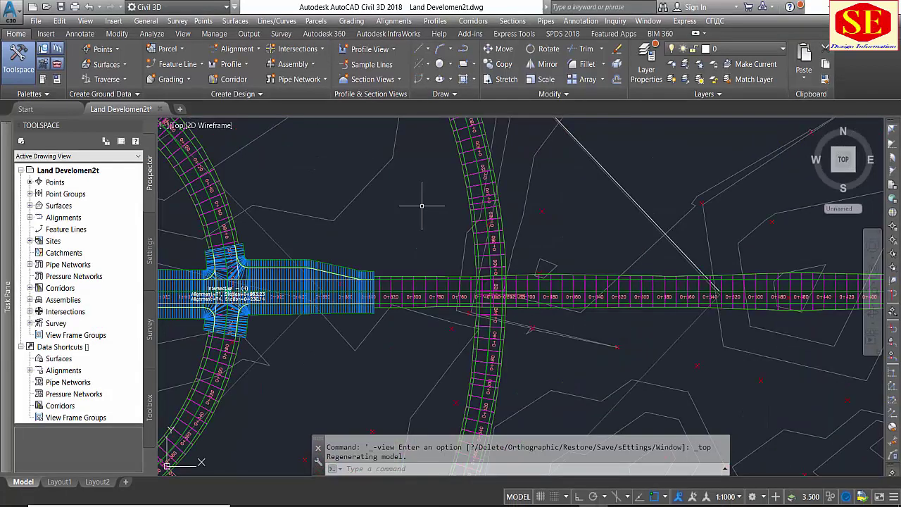
Split the R3 ring-road corridor region along R1 at station 0+480.
click(246, 49)
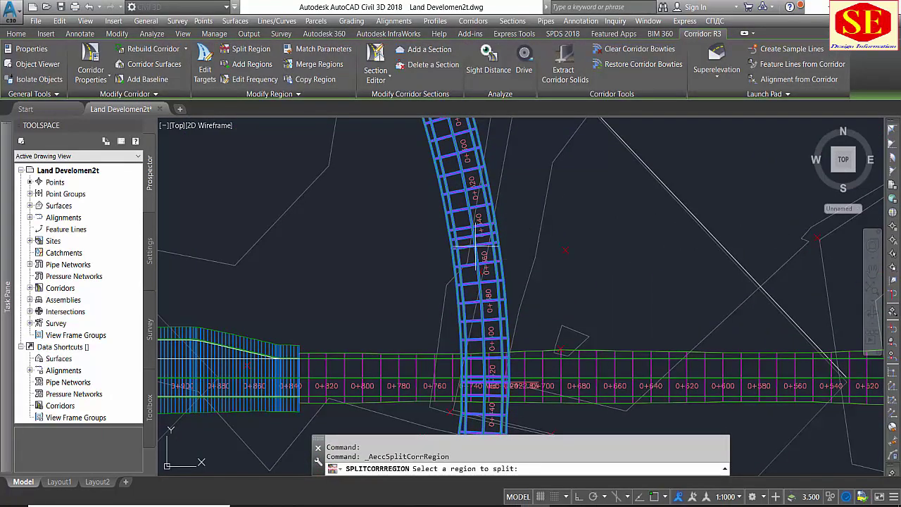
click(475, 247)
scroll(476, 247, up, 5)
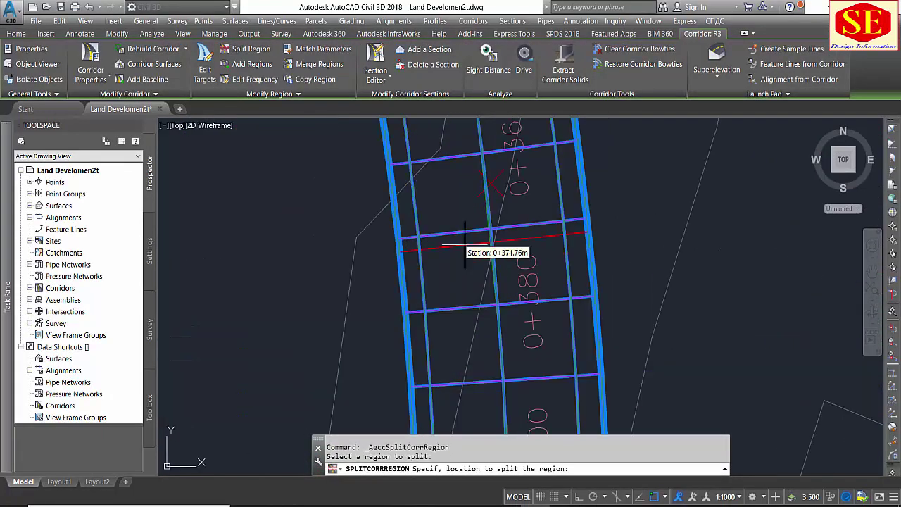
click(483, 249)
scroll(476, 247, down, 5)
scroll(459, 331, up, 3)
click(458, 330)
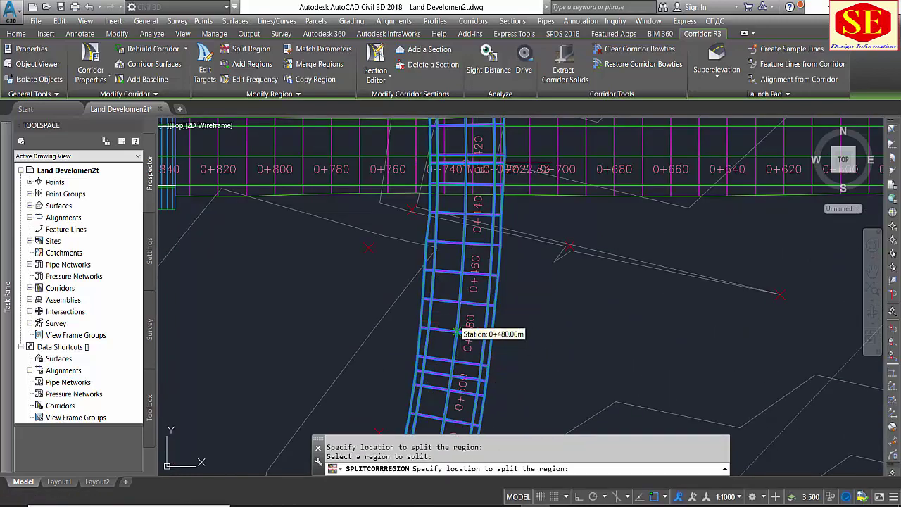
click(457, 331)
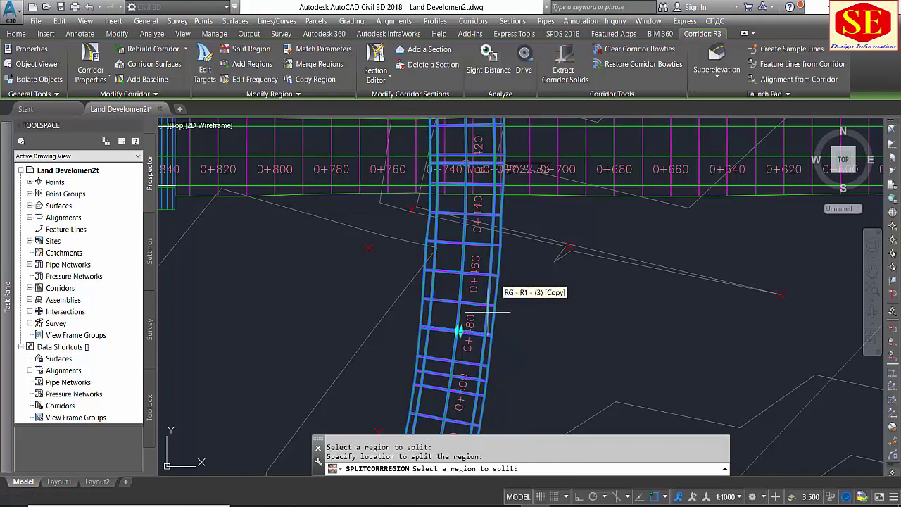
middle_drag(258, 151, 311, 208)
click(320, 209)
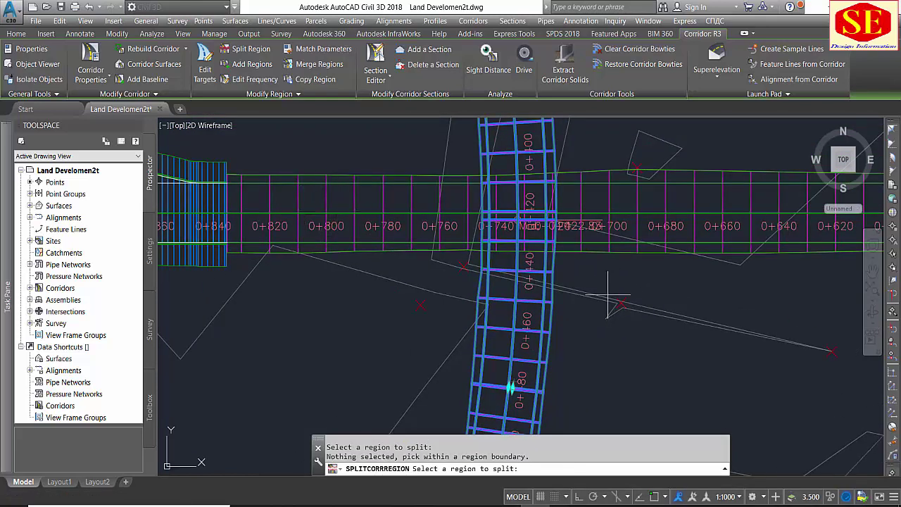
key(Return)
Assign the R1a assembly to corridor R3's middle region and apply the change.
click(91, 66)
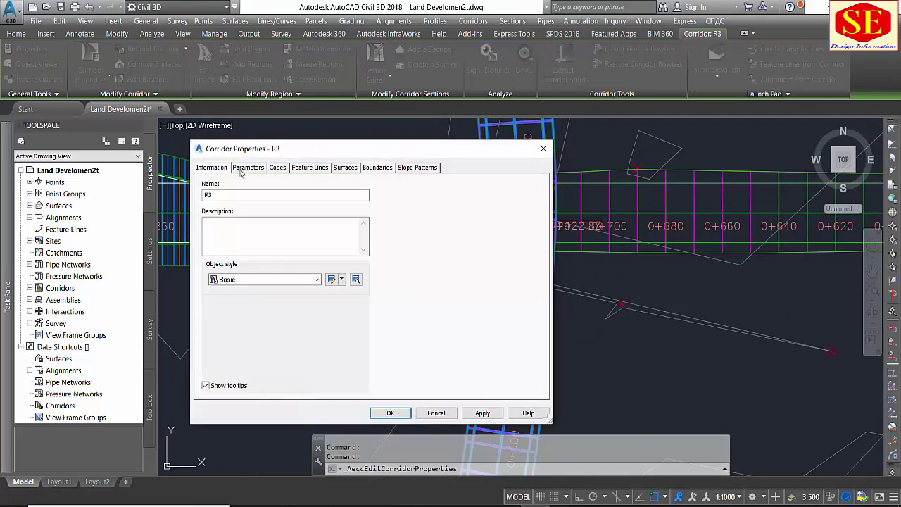
click(248, 167)
click(533, 242)
click(406, 272)
click(403, 345)
click(453, 272)
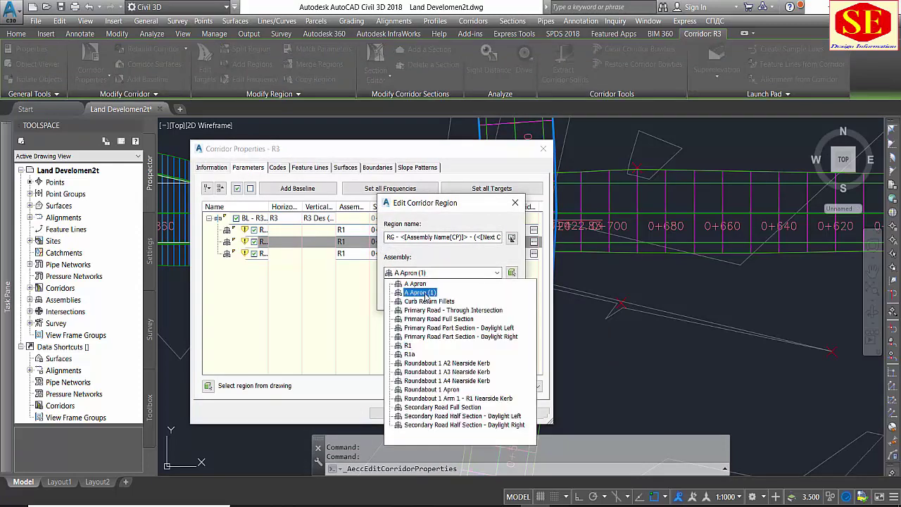
click(416, 289)
click(402, 293)
click(479, 413)
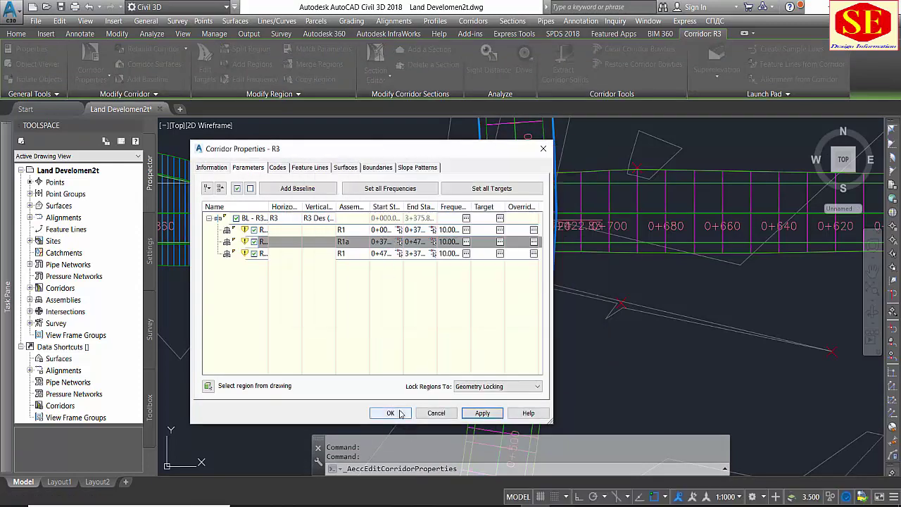
click(393, 413)
click(475, 281)
Split corridor R1's region near stations 0+780 and 0+680.
click(450, 302)
click(252, 49)
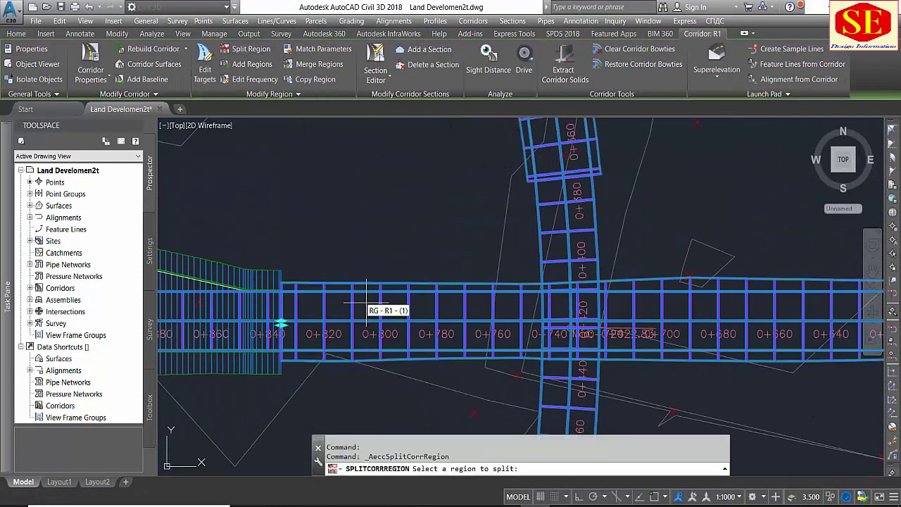
click(410, 321)
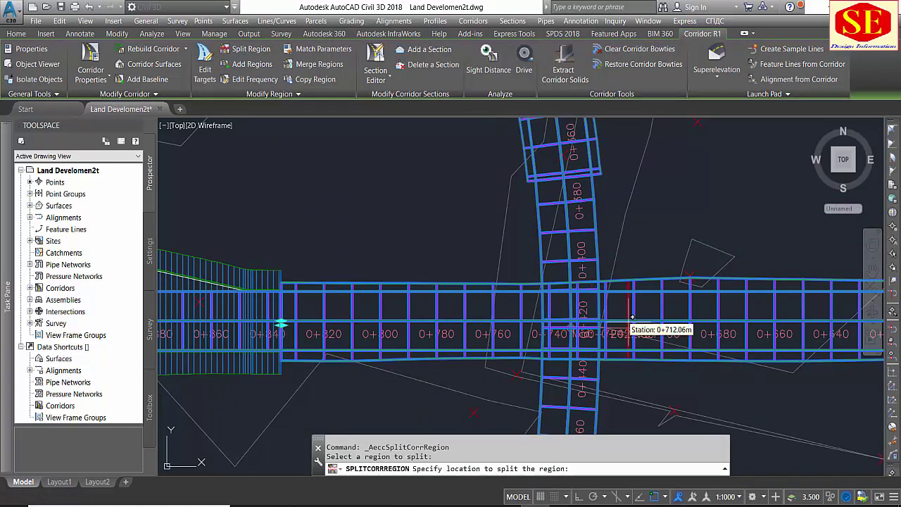
click(420, 322)
click(734, 307)
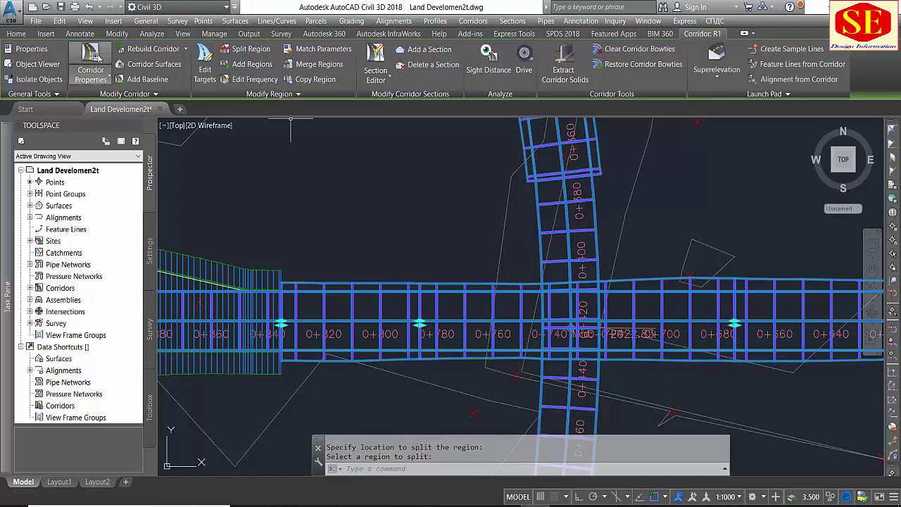
key(Return)
key(Escape)
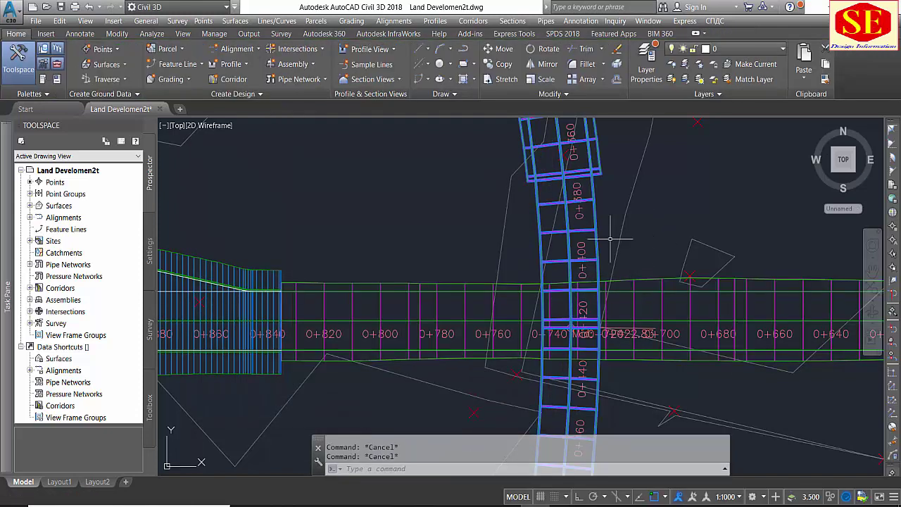
Switch off R1's new middle crossing region in Corridor Properties and rebuild the corridor.
click(277, 135)
click(90, 67)
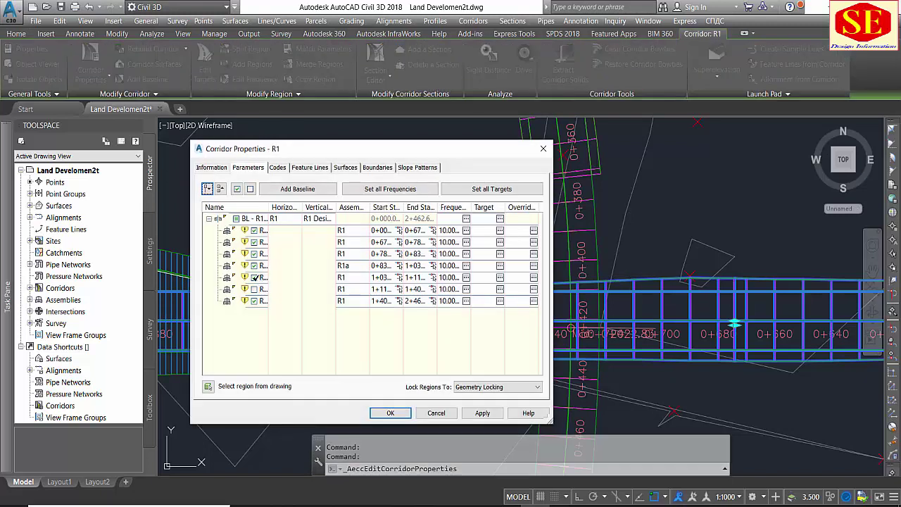
click(255, 300)
key(Up)
key(Up)
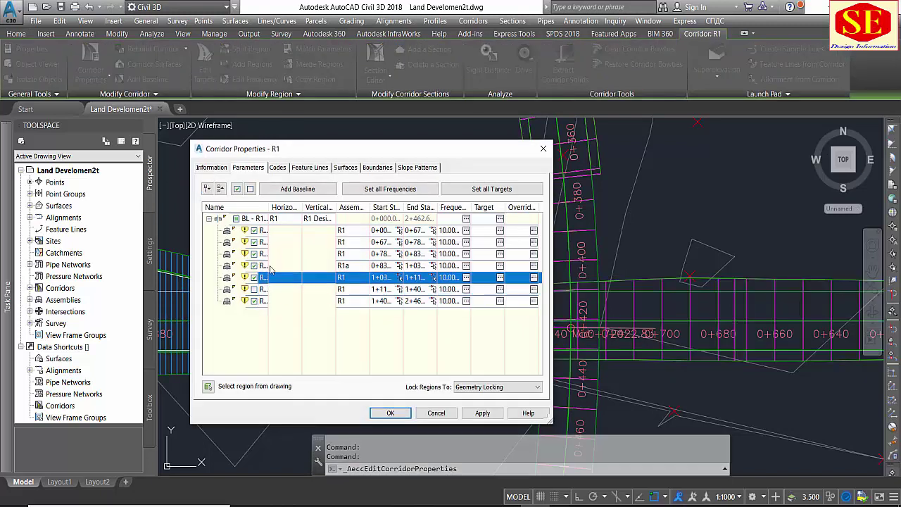
key(Up)
key(Up)
key(Up)
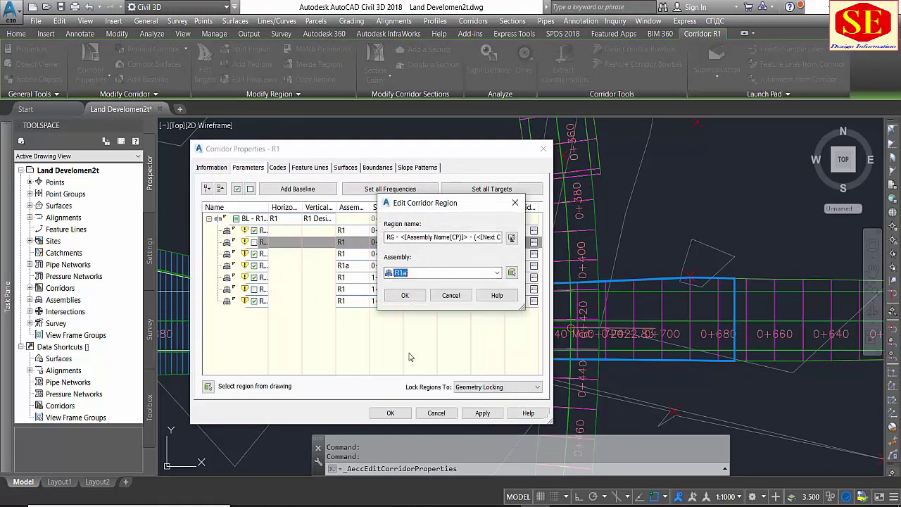
click(390, 413)
click(479, 175)
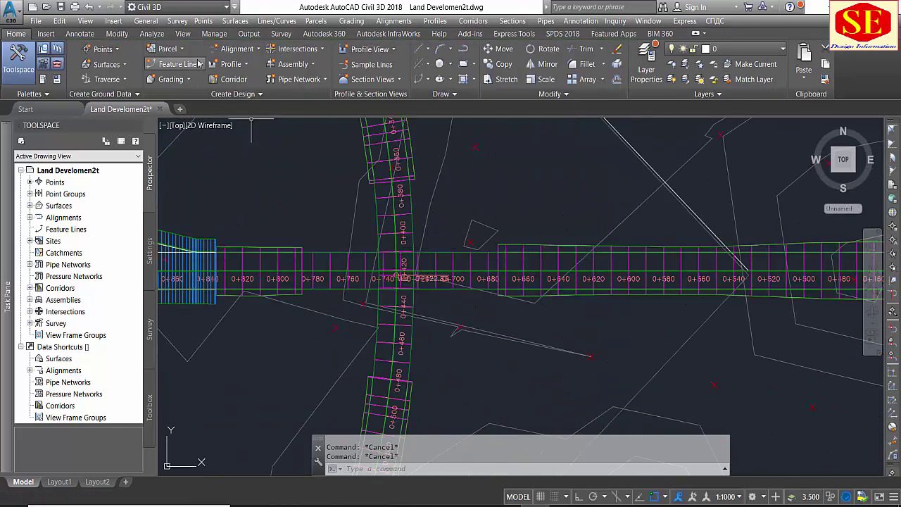
Start an intersection at the R1–R3 crossing with R1 as the main road.
click(297, 49)
click(310, 93)
scroll(394, 287, up, 5)
scroll(414, 211, up, 2)
scroll(377, 202, up, 2)
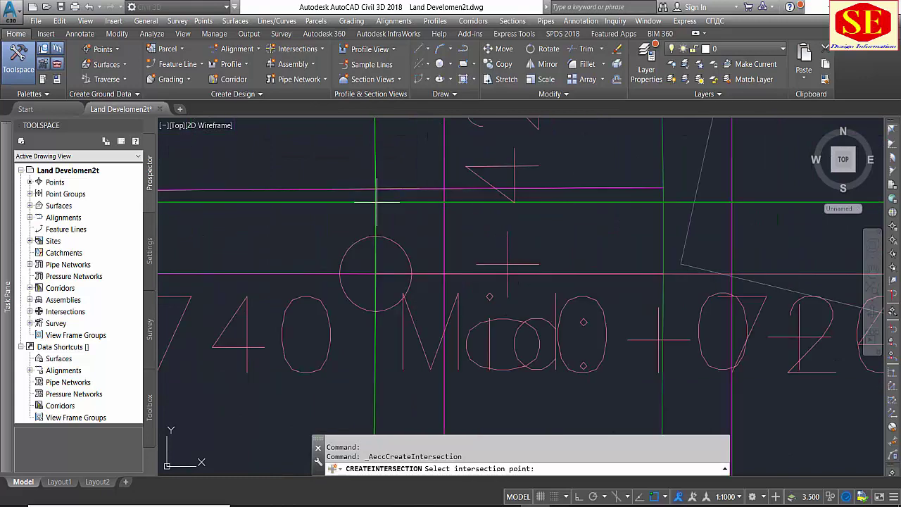
click(383, 218)
scroll(383, 218, down, 5)
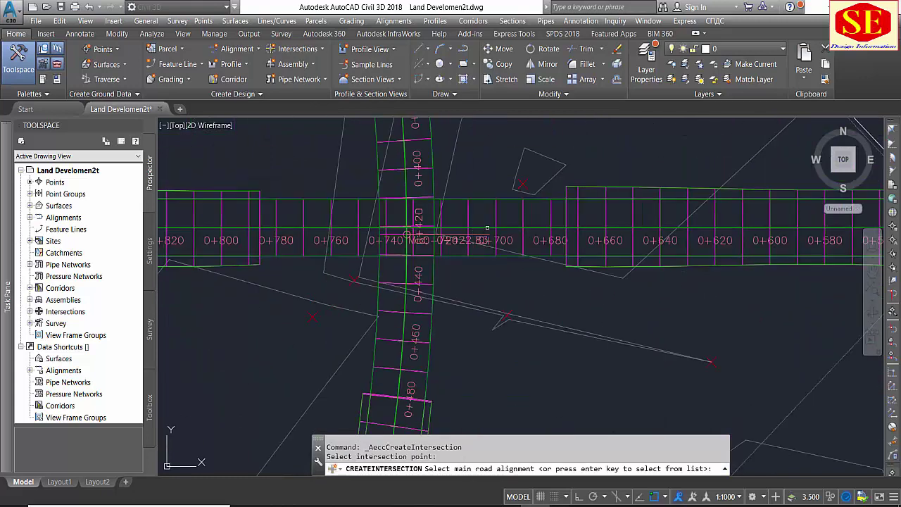
key(Return)
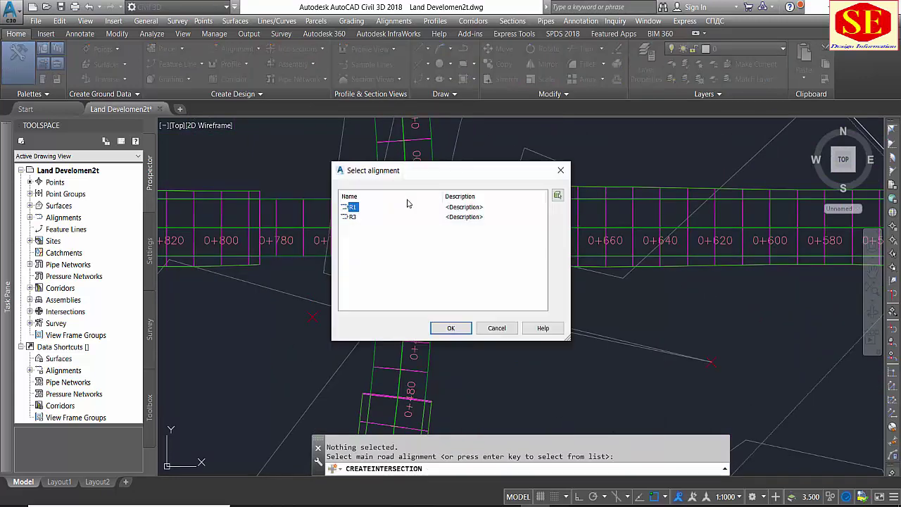
click(452, 328)
Review the offset parameters and step through the 10.000m curb return quadrants.
click(409, 383)
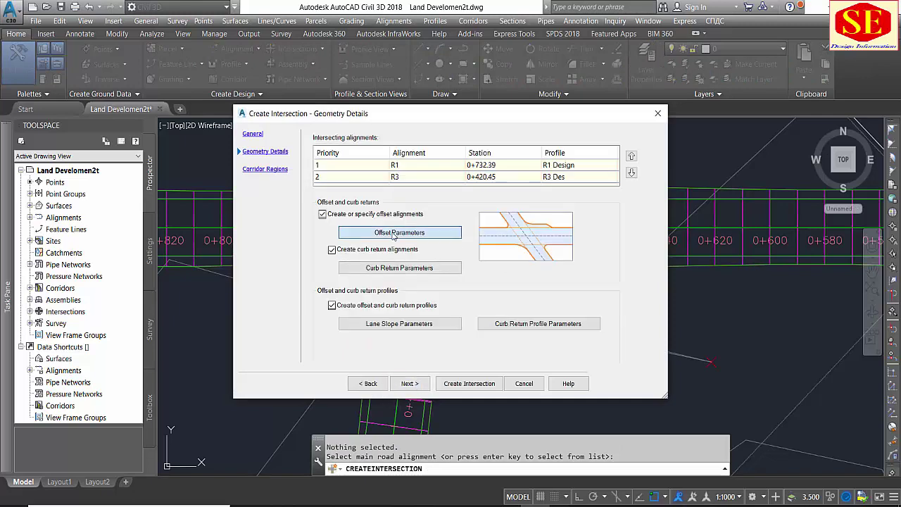
click(399, 233)
scroll(450, 246, down, 2)
click(439, 467)
click(413, 269)
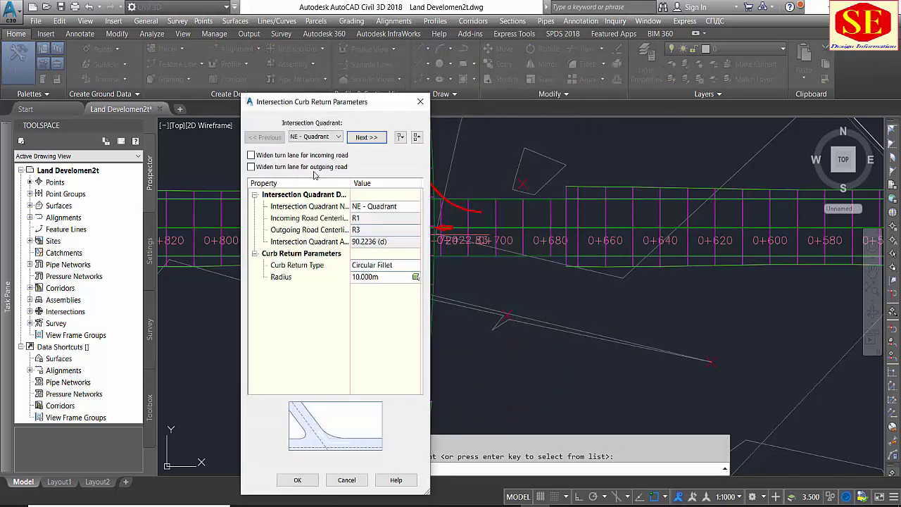
click(366, 137)
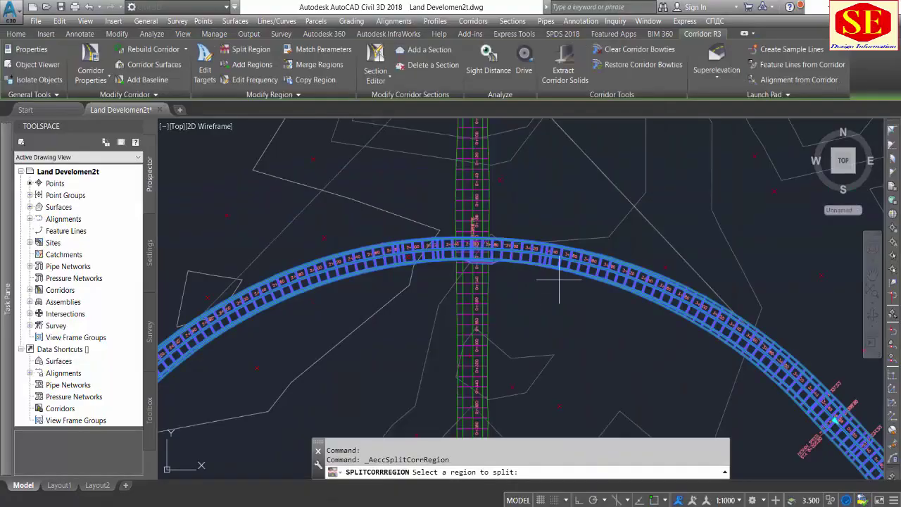
Split ring corridor R3 near stations 3+080 and 2+840.
scroll(559, 282, up, 4)
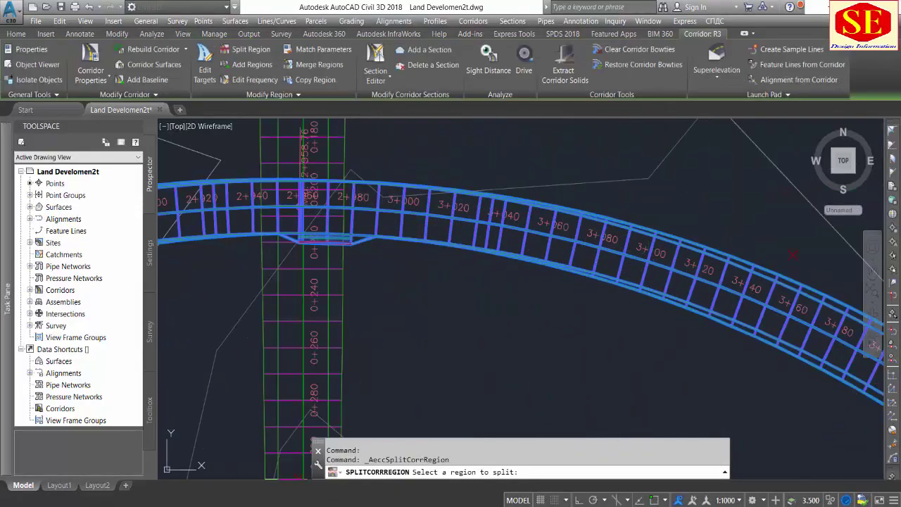
click(646, 264)
scroll(459, 281, up, 2)
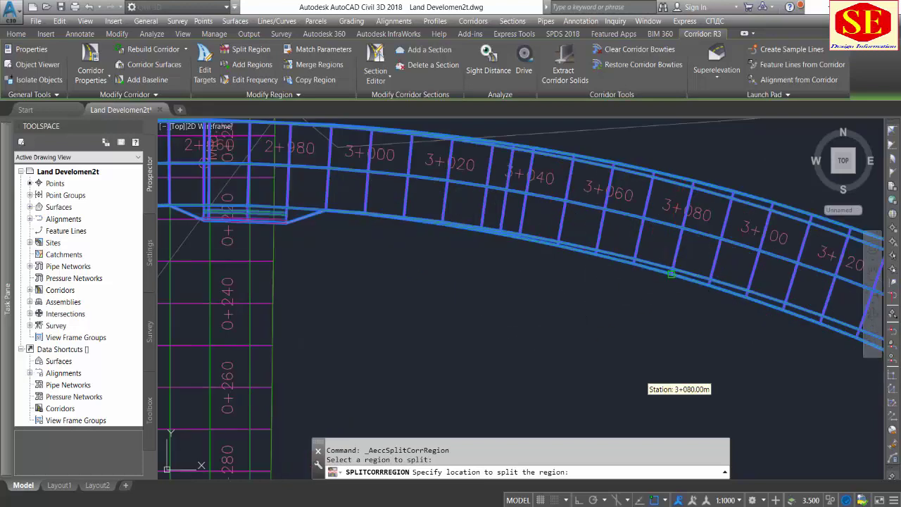
click(644, 380)
scroll(593, 410, down, 2)
scroll(331, 302, up, 2)
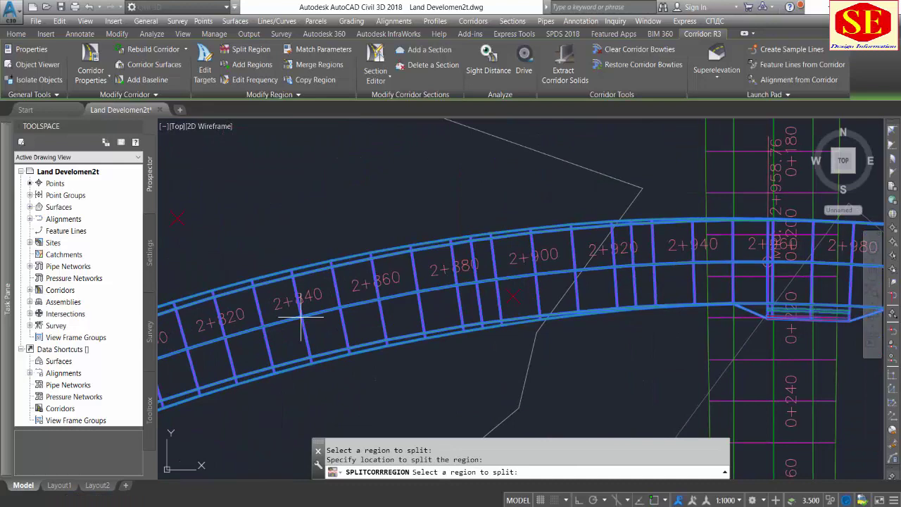
click(301, 319)
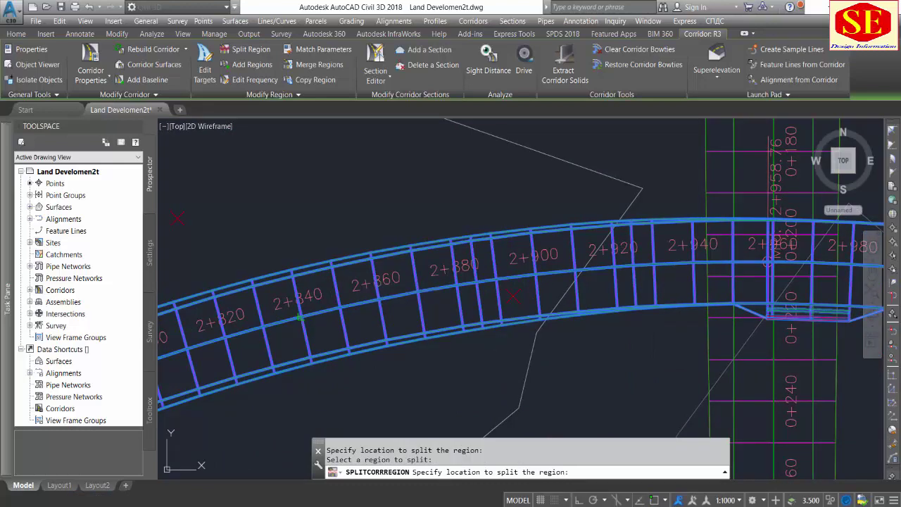
click(295, 314)
Switch off R3's region between 2+84 and 3+08 and rebuild the corridor.
click(90, 71)
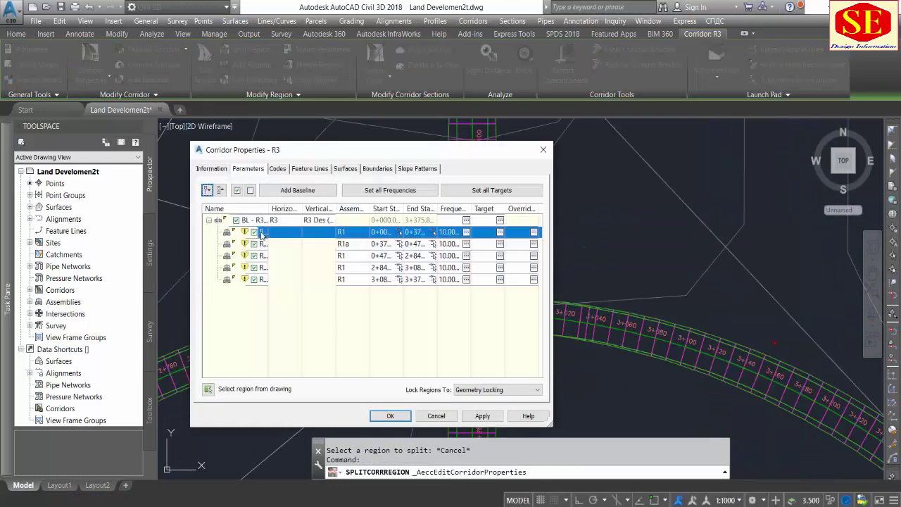
click(262, 256)
drag(296, 149, 557, 165)
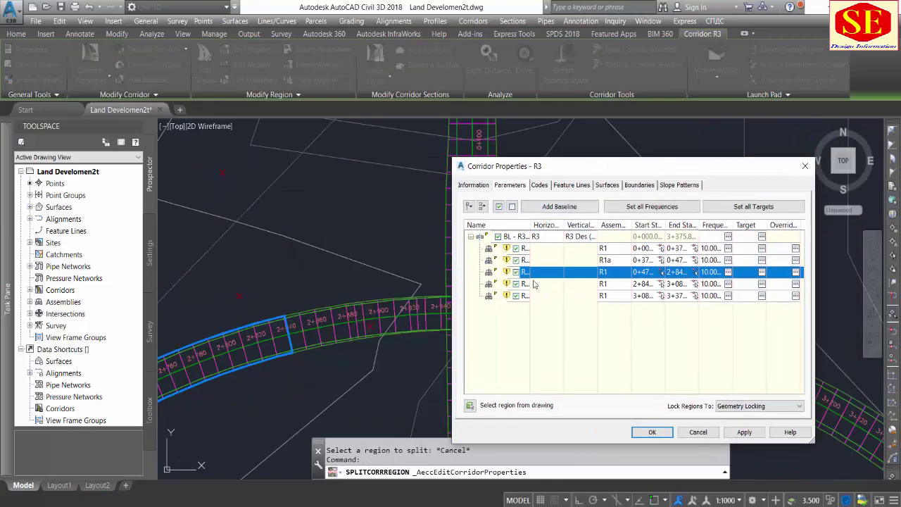
click(534, 284)
click(652, 431)
click(338, 228)
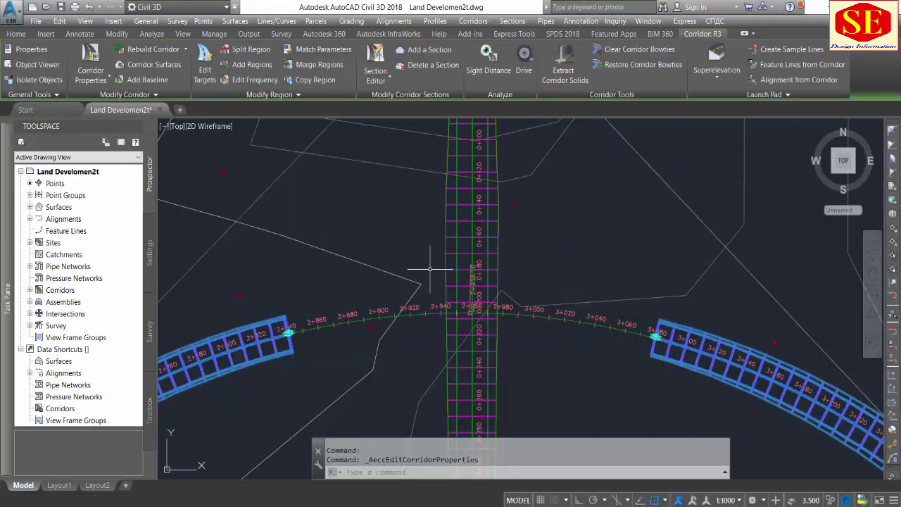
middle_drag(430, 269, 442, 339)
Select corridor R2 and begin splitting its region.
click(507, 231)
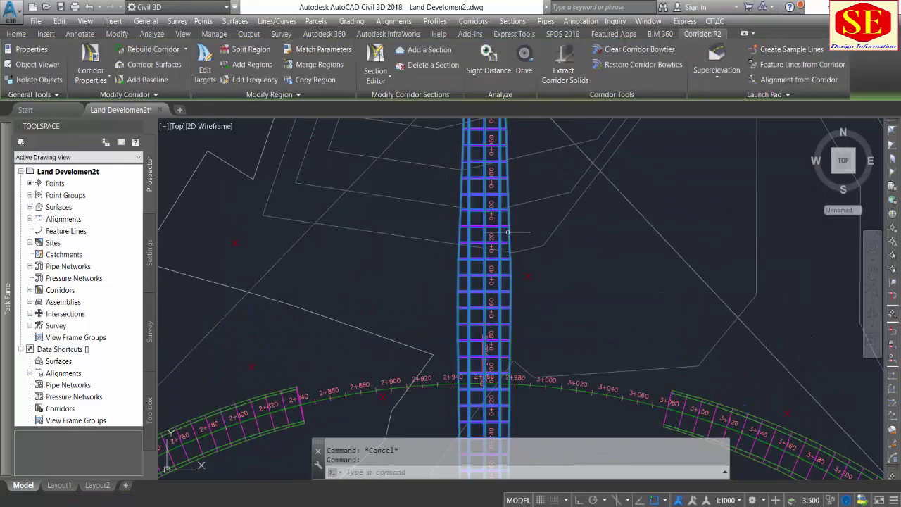
click(246, 49)
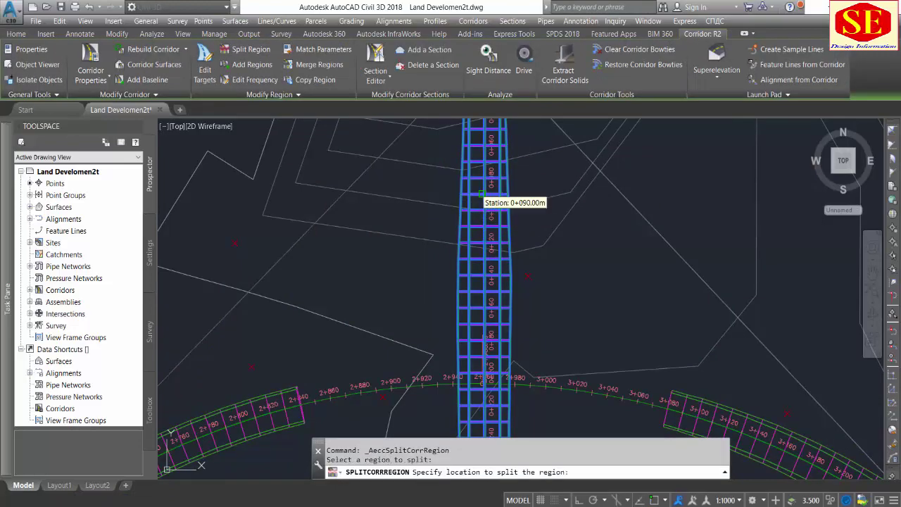
click(484, 274)
scroll(484, 278, down, 5)
scroll(566, 366, up, 10)
scroll(566, 367, up, 5)
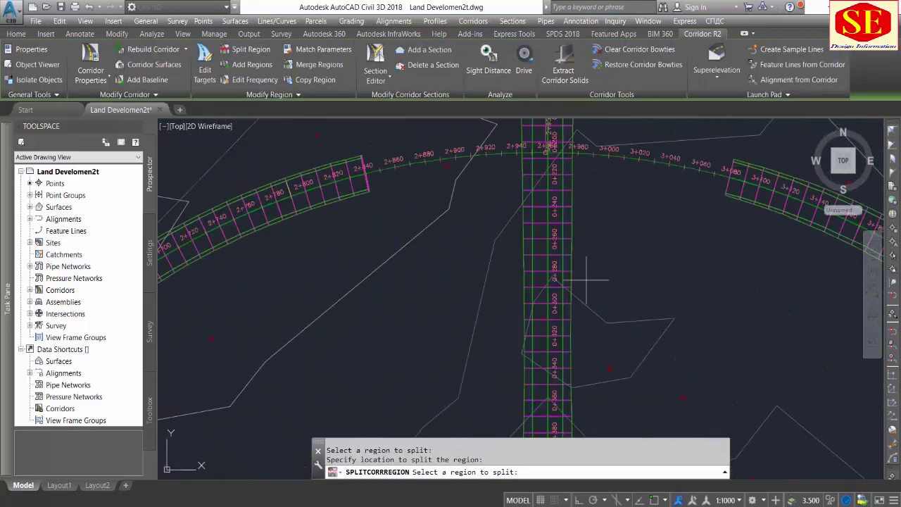
key(Escape)
key(Escape)
scroll(559, 291, down, 3)
scroll(532, 199, up, 4)
scroll(531, 198, down, 5)
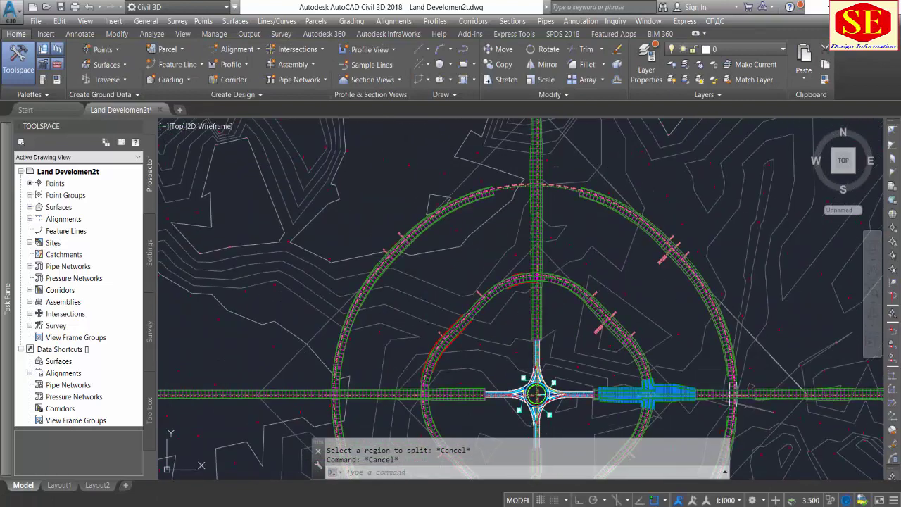
key(Return)
scroll(527, 256, up, 5)
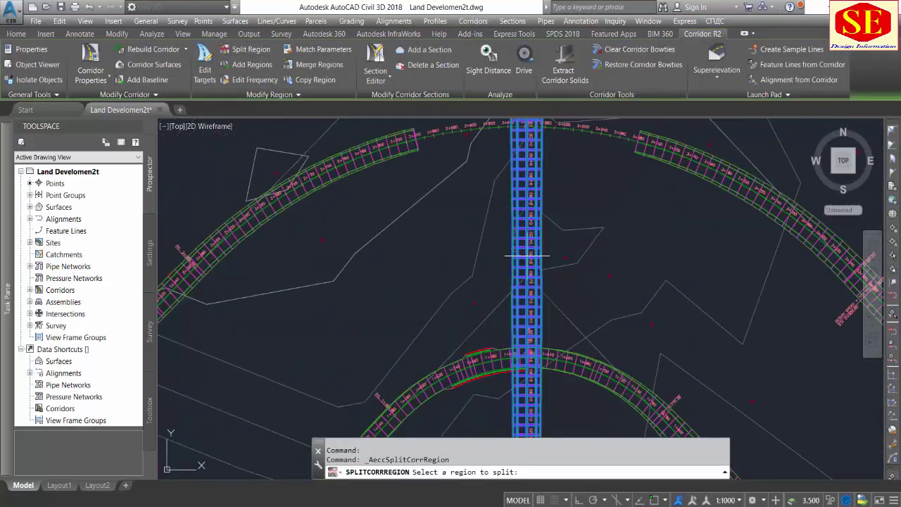
Split R2's region at the ring-road crossings near stations 0+090 and 0+320.
click(527, 255)
click(528, 256)
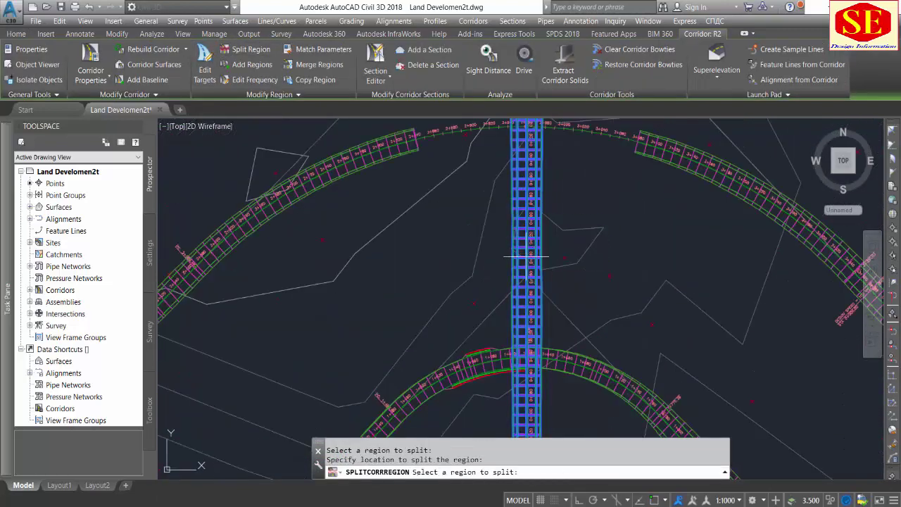
click(527, 256)
scroll(528, 268, up, 4)
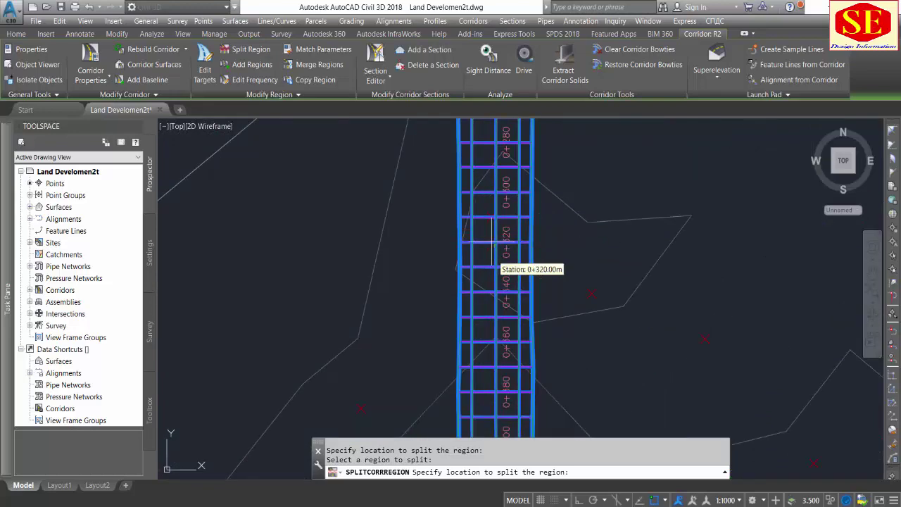
click(491, 242)
scroll(485, 296, down, 3)
scroll(478, 323, down, 2)
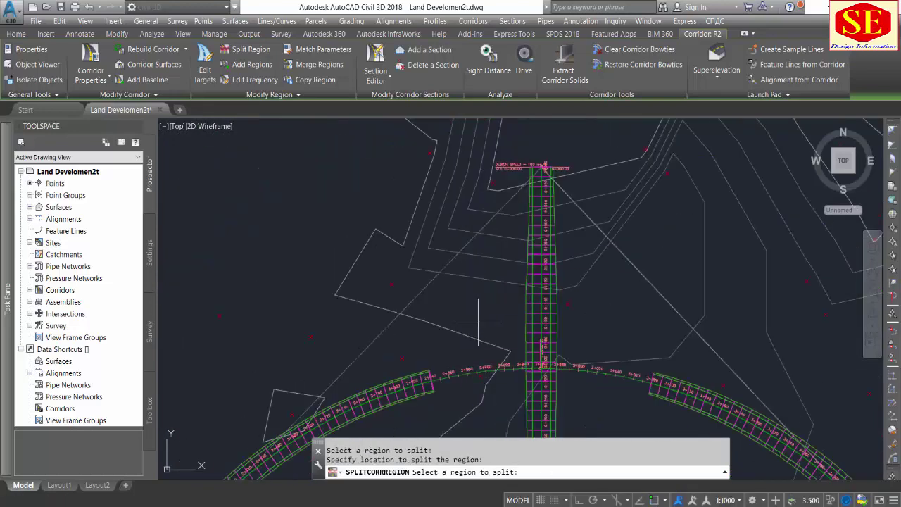
click(543, 317)
click(316, 187)
key(Escape)
Review R2's regions in Corridor Properties and close without changes.
click(90, 71)
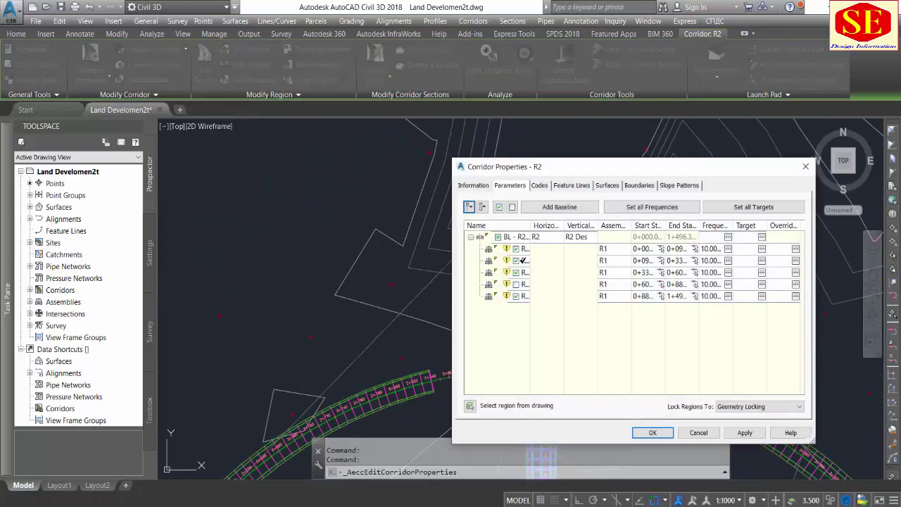
click(523, 260)
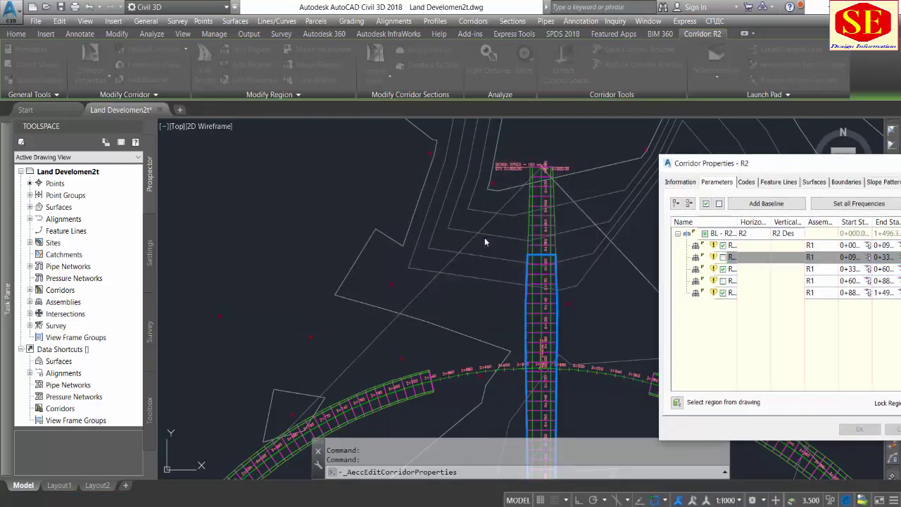
key(Escape)
scroll(451, 232, up, 2)
scroll(451, 233, up, 3)
Create a double-lane roundabout at the R2/R3 crossing with an R3 arm and an R2 arm of 3.5 m lanes.
click(295, 48)
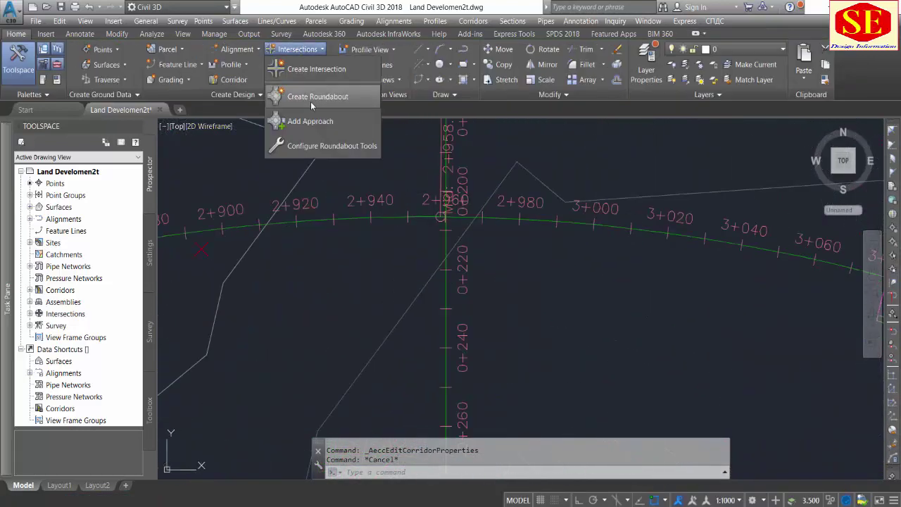
click(295, 98)
click(464, 433)
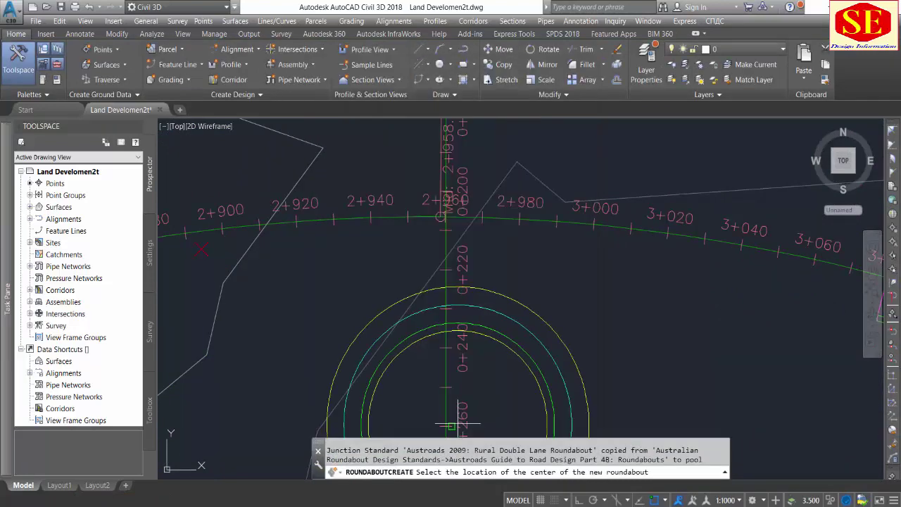
scroll(453, 268, up, 3)
scroll(452, 268, down, 3)
click(423, 281)
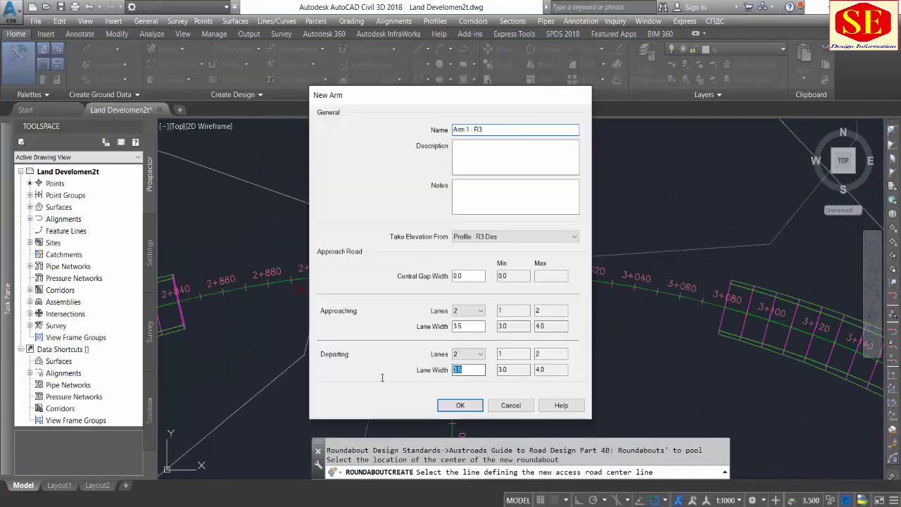
key(Return)
scroll(463, 327, down, 2)
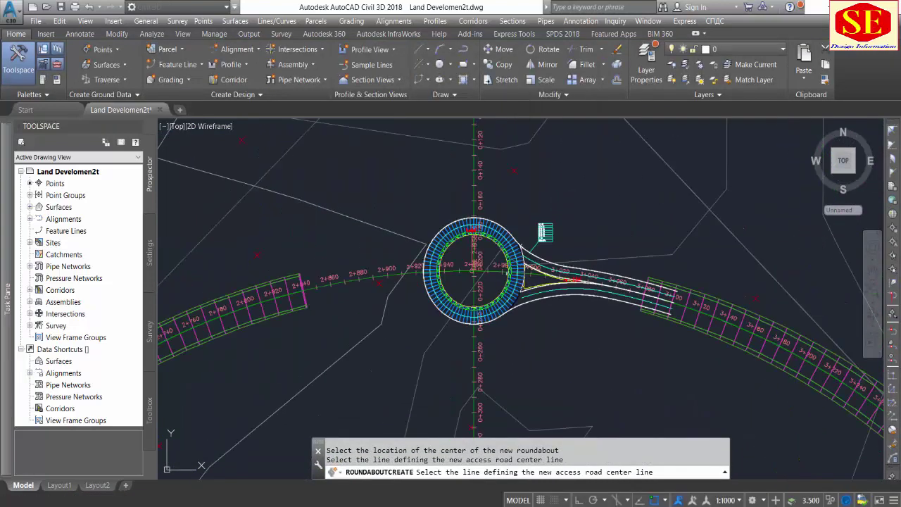
click(464, 327)
click(459, 407)
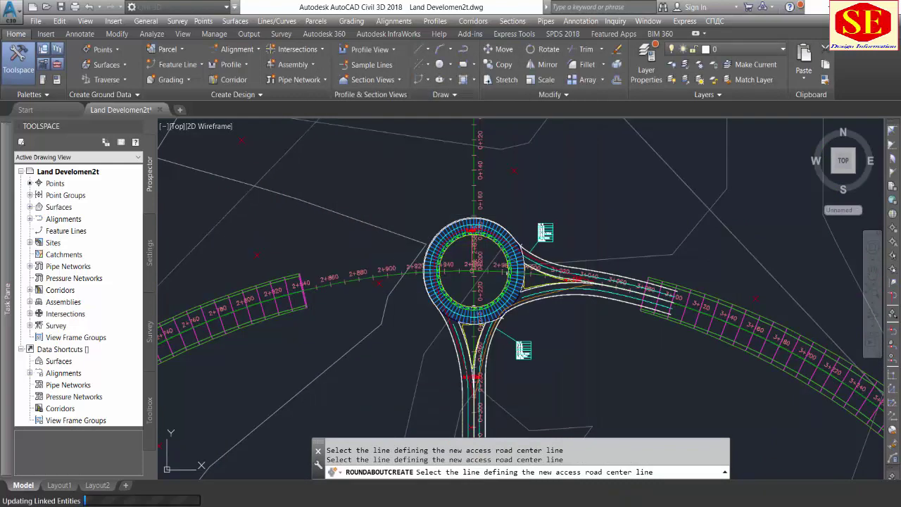
key(Escape)
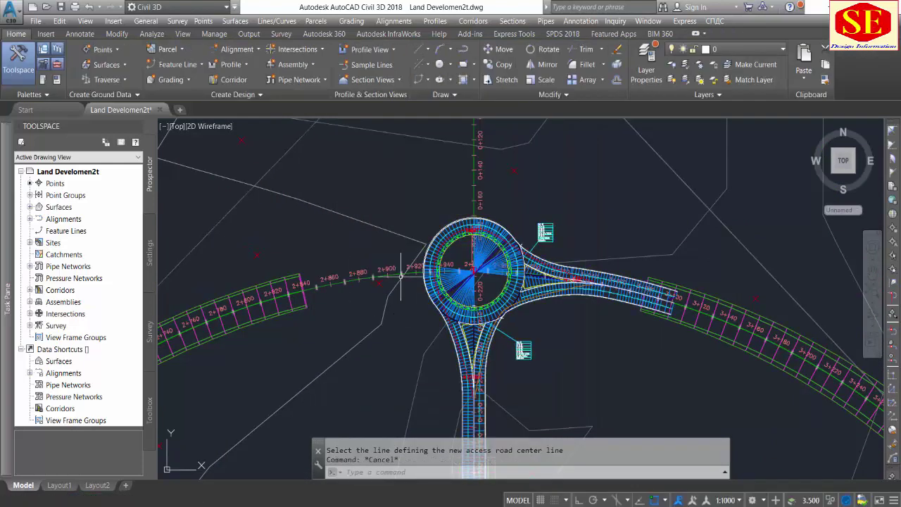
Add the opposite R3 and R2 approach arms to the new roundabout.
click(443, 228)
click(151, 49)
click(465, 311)
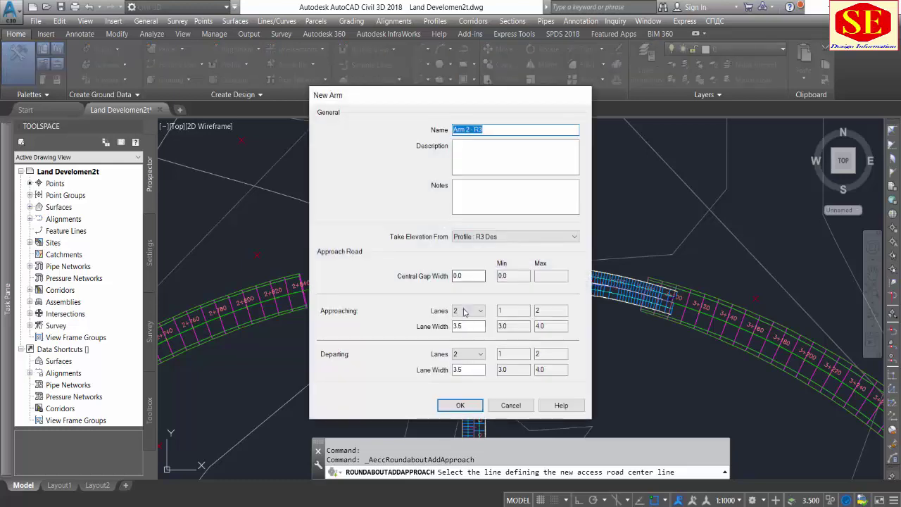
click(459, 405)
click(473, 216)
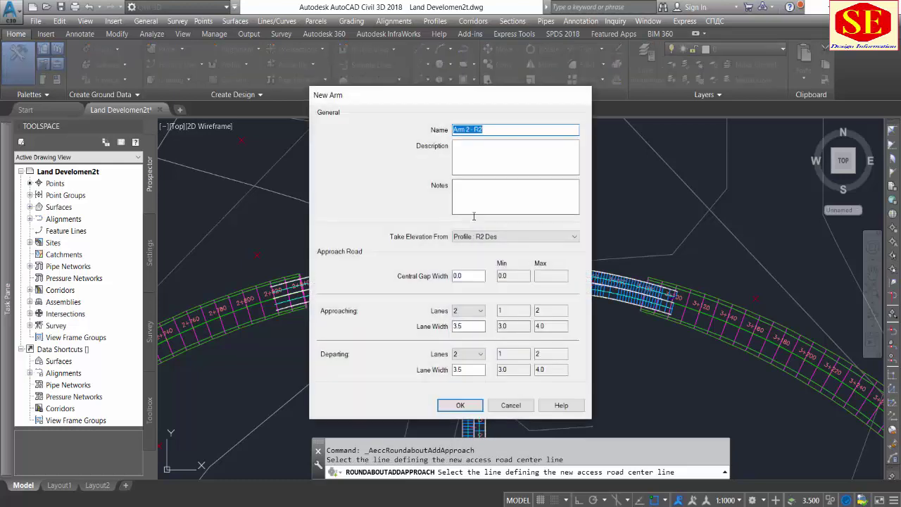
click(468, 369)
text(4)
click(468, 408)
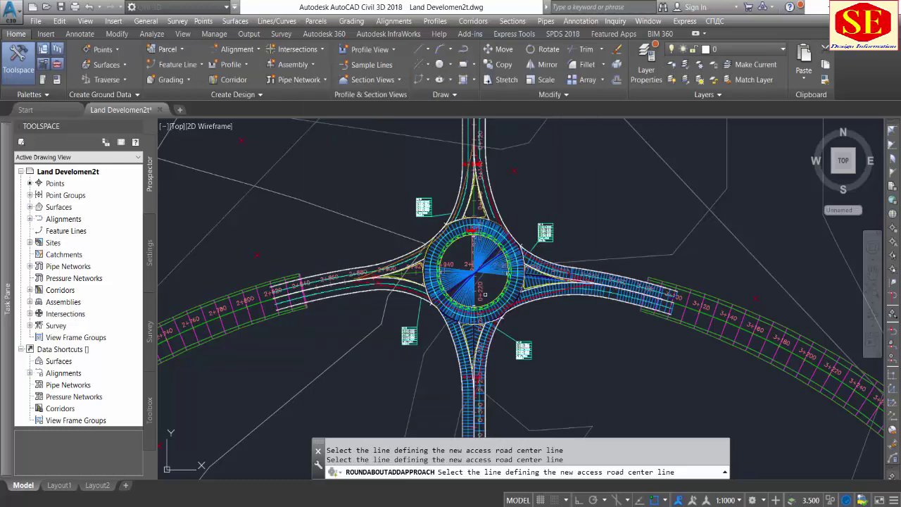
click(549, 322)
Stretch the ring-road corridor region end near 3+080 to the roundabout arm's end.
scroll(422, 317, up, 5)
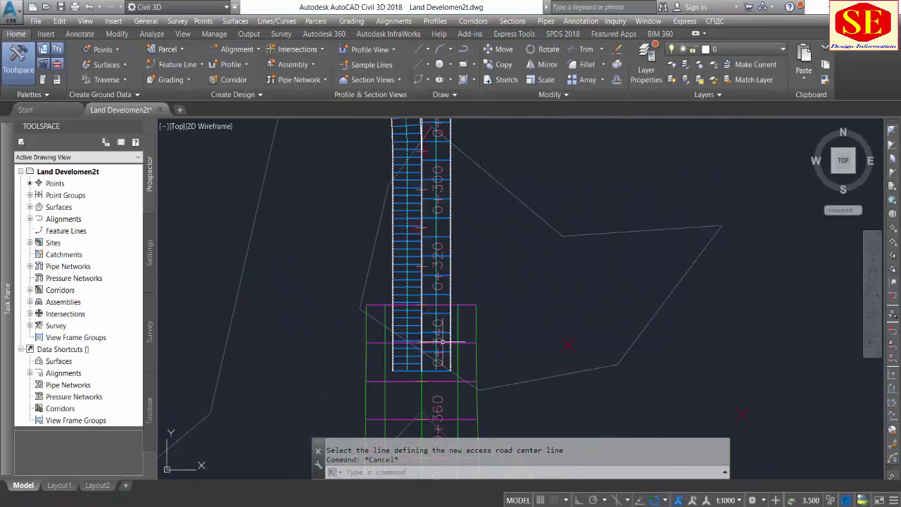
click(421, 260)
scroll(421, 281, up, 2)
key(Escape)
key(Escape)
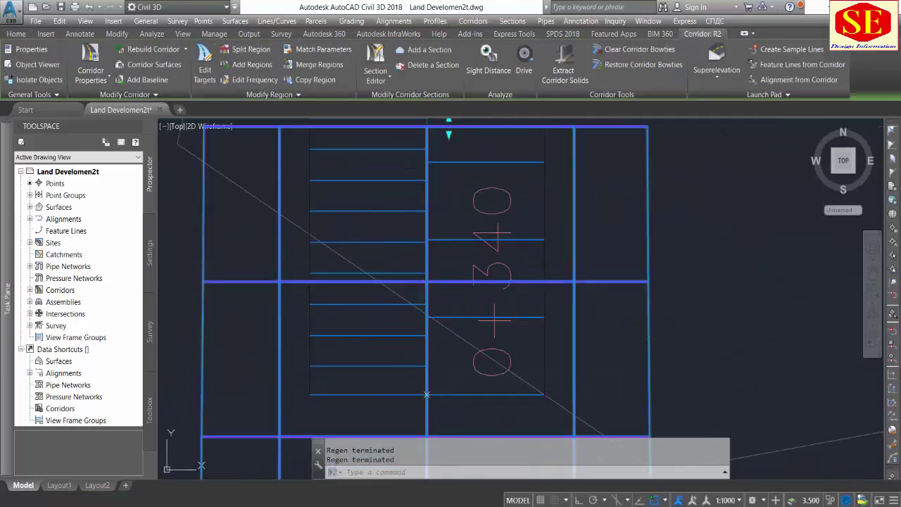
scroll(526, 261, down, 5)
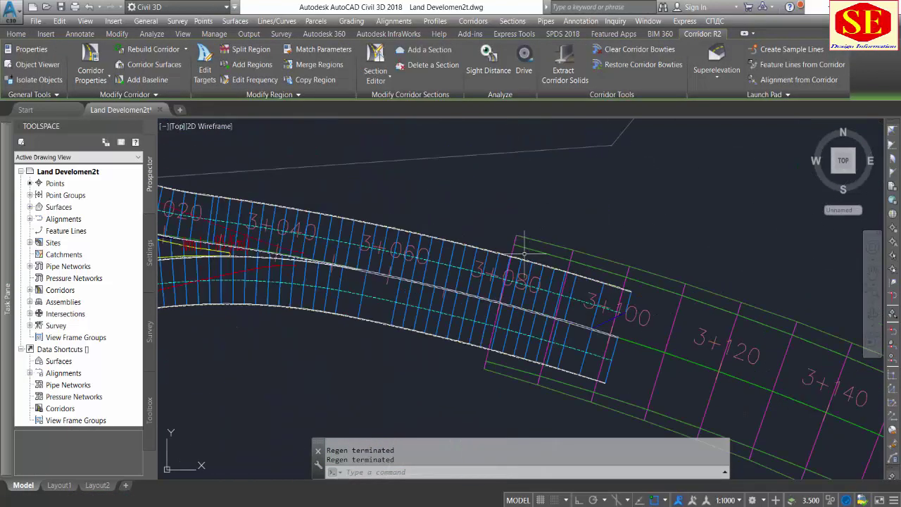
scroll(504, 292, up, 5)
click(504, 293)
click(512, 278)
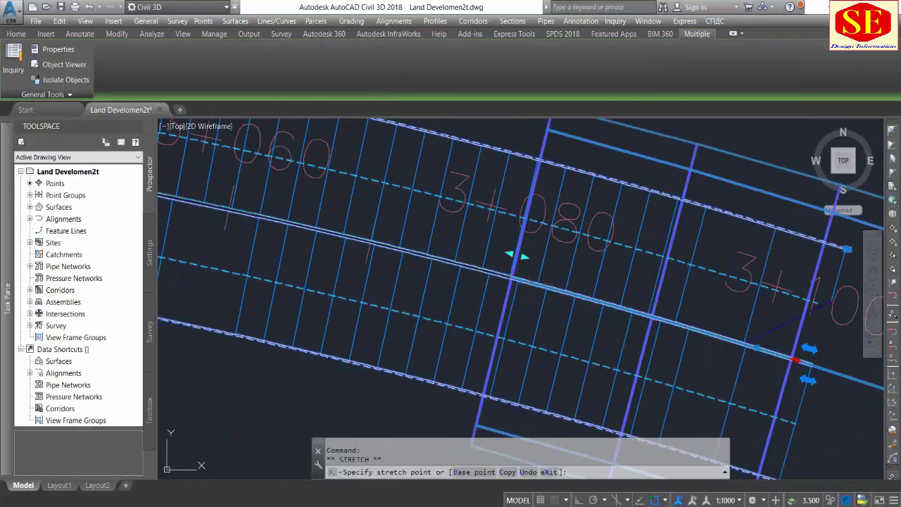
click(795, 342)
Adjust the corridor region end near 2+820, then clear the selection.
scroll(796, 359, down, 2)
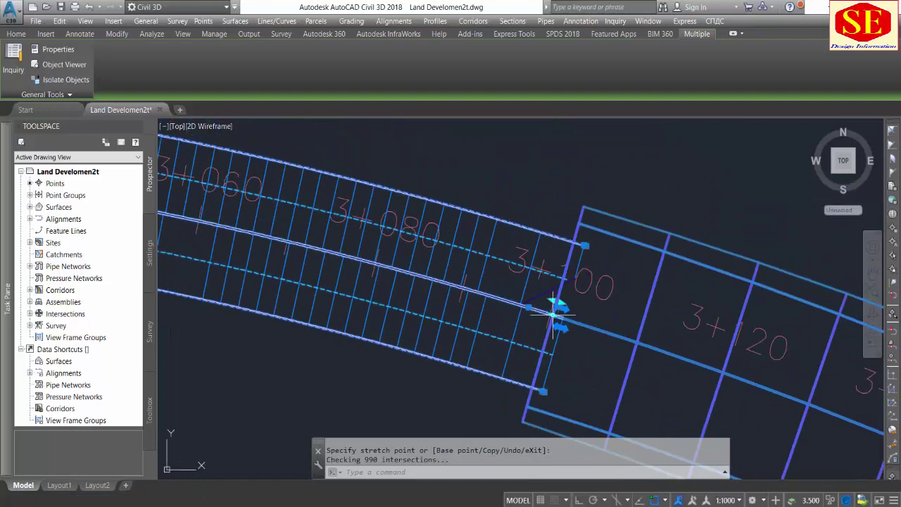
scroll(545, 310, up, 4)
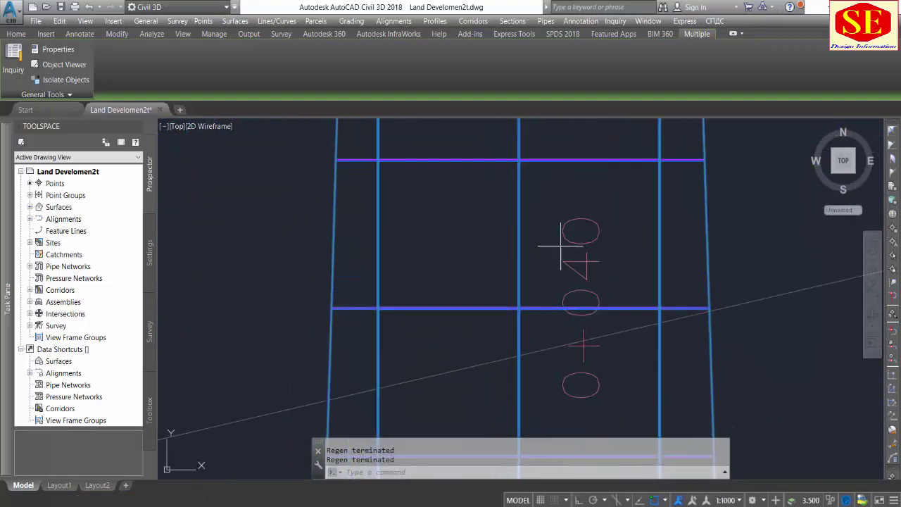
scroll(554, 241, down, 4)
scroll(545, 400, up, 4)
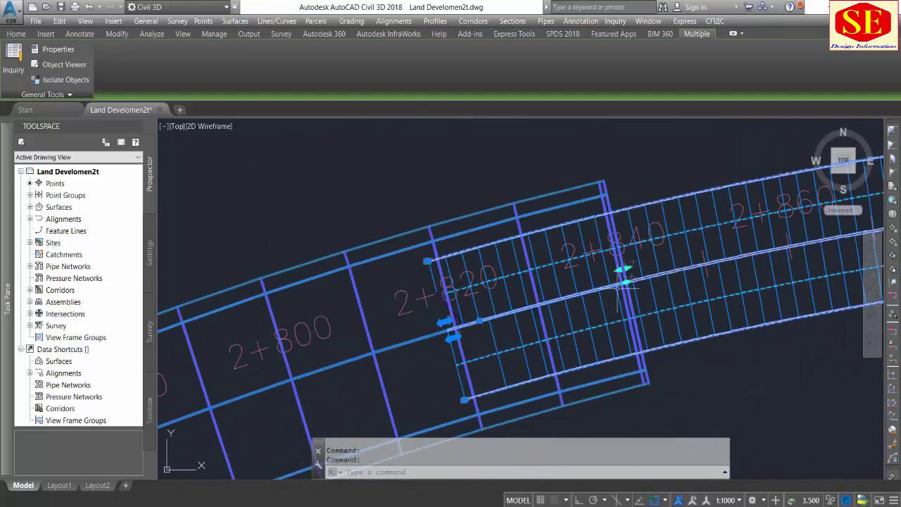
click(553, 301)
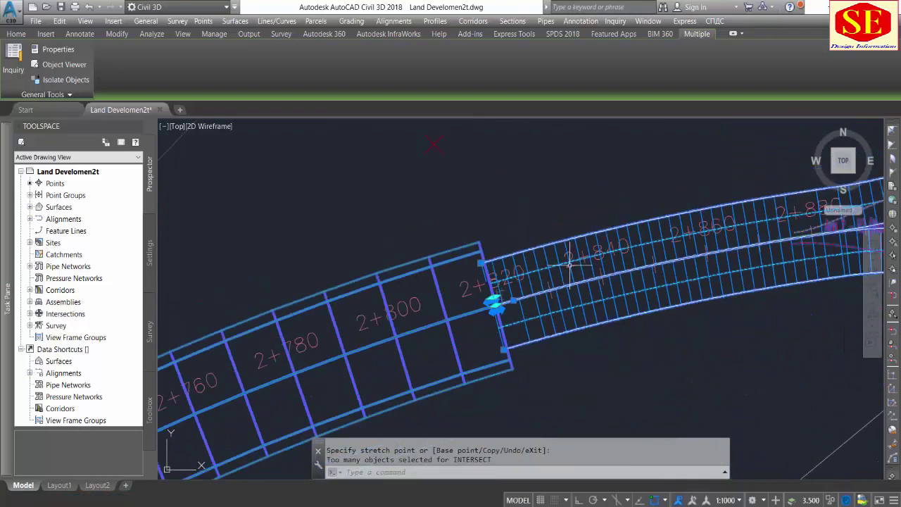
key(Escape)
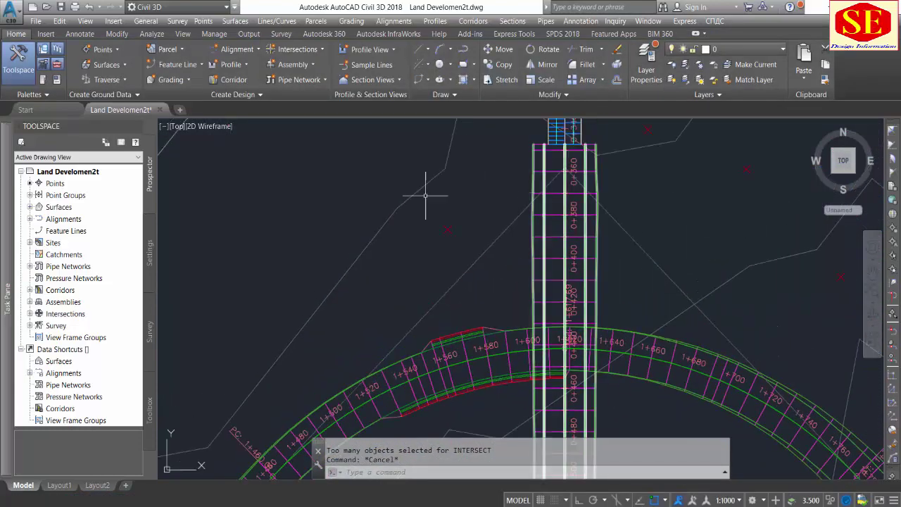
Create an intersection at the R2/ring-road crossing, choosing the main road from the list.
click(296, 49)
click(302, 65)
scroll(566, 352, up, 5)
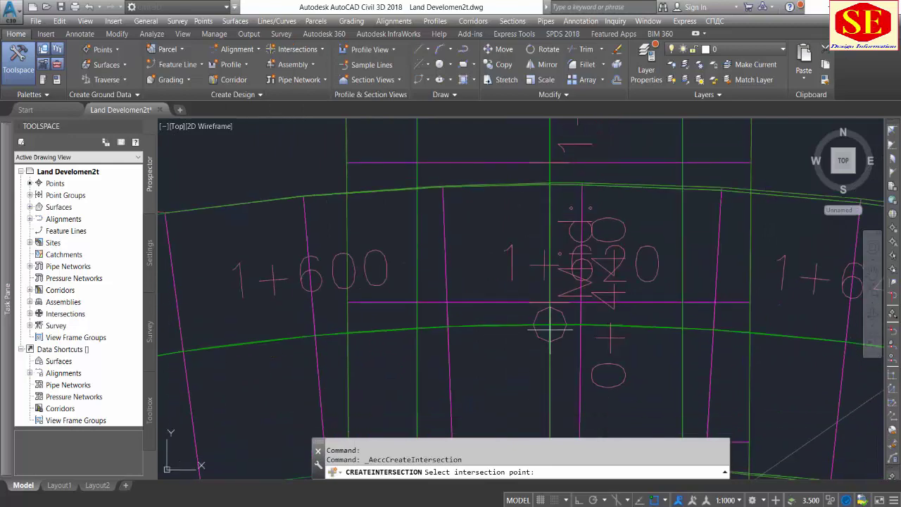
click(566, 267)
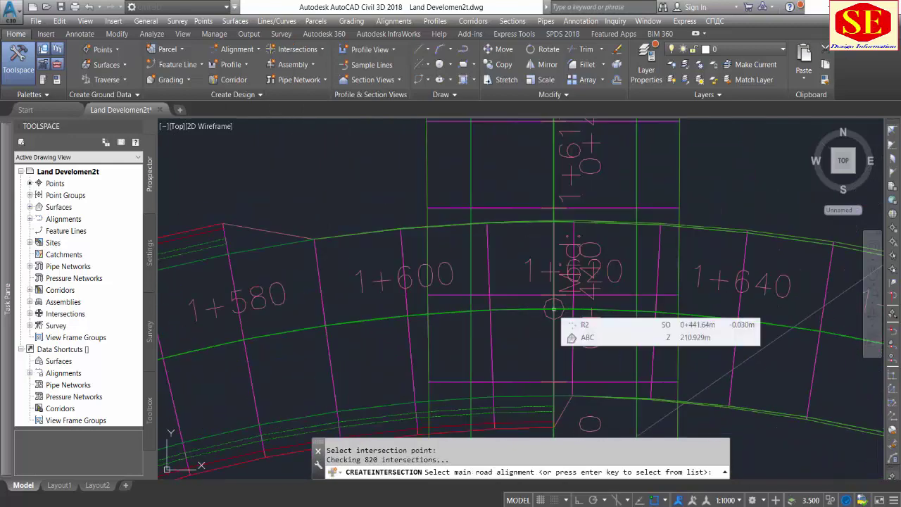
scroll(567, 266, down, 3)
click(566, 367)
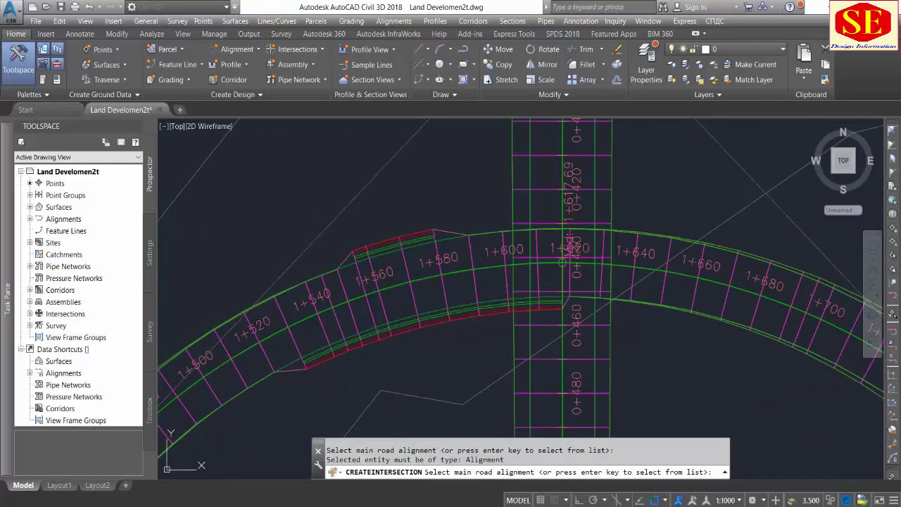
key(Return)
click(449, 323)
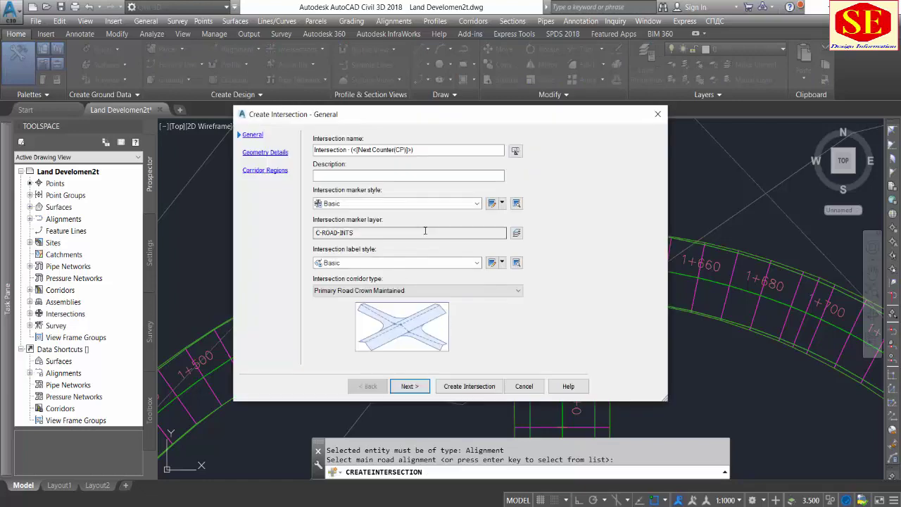
click(265, 169)
click(501, 322)
Begin another intersection at a second crossing, then cancel it.
scroll(578, 243, down, 5)
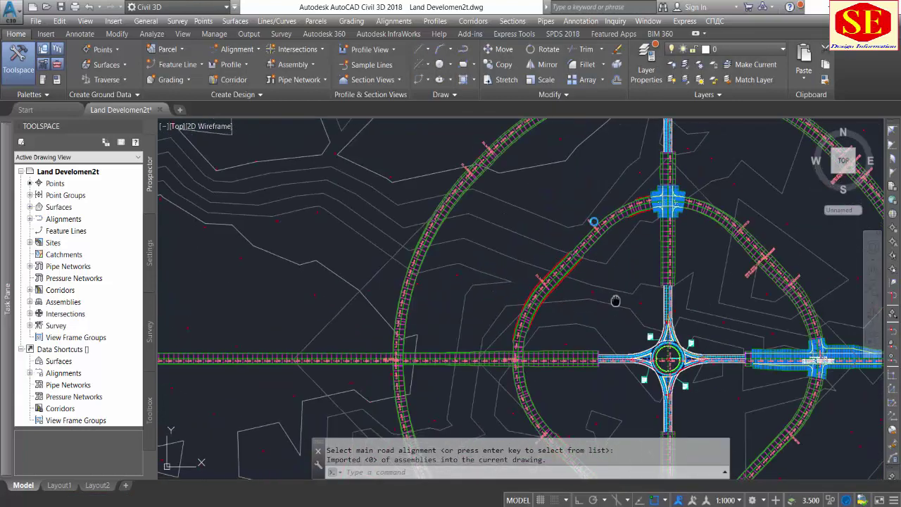
scroll(423, 171, up, 5)
click(321, 50)
click(322, 73)
scroll(491, 246, up, 2)
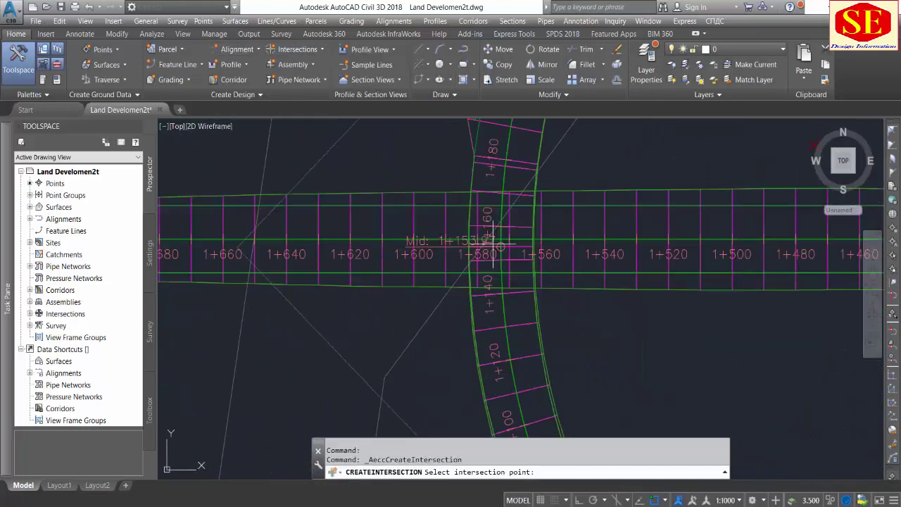
scroll(538, 251, up, 4)
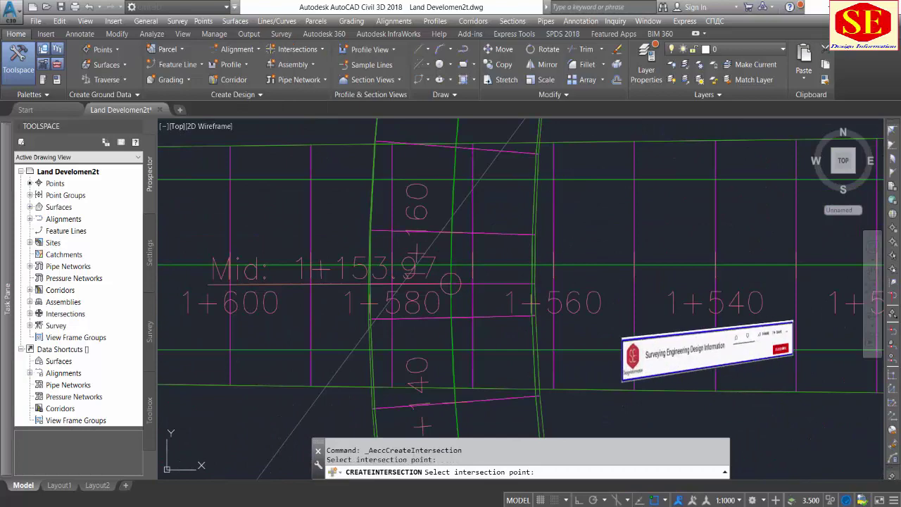
click(445, 290)
scroll(445, 290, up, 2)
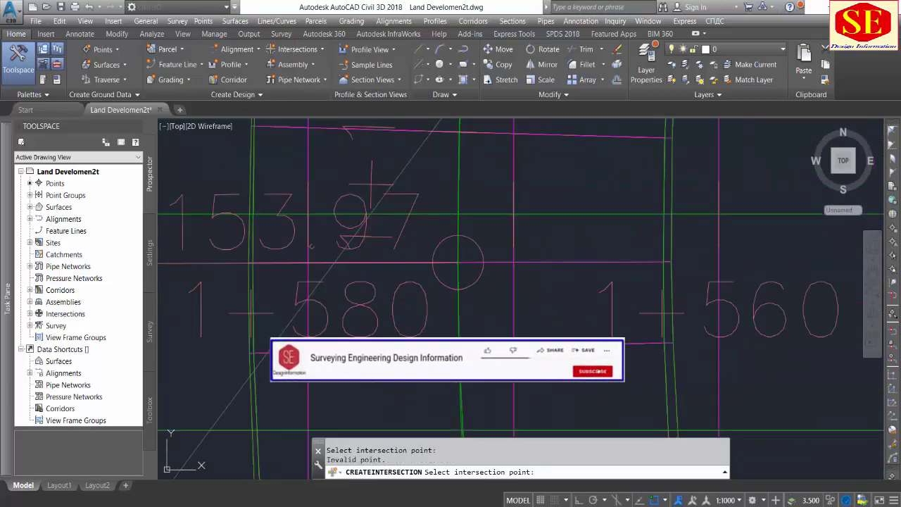
key(Escape)
Create an intersection at another road crossing, picking the main alignment from the list.
scroll(458, 282, down, 5)
scroll(465, 240, up, 2)
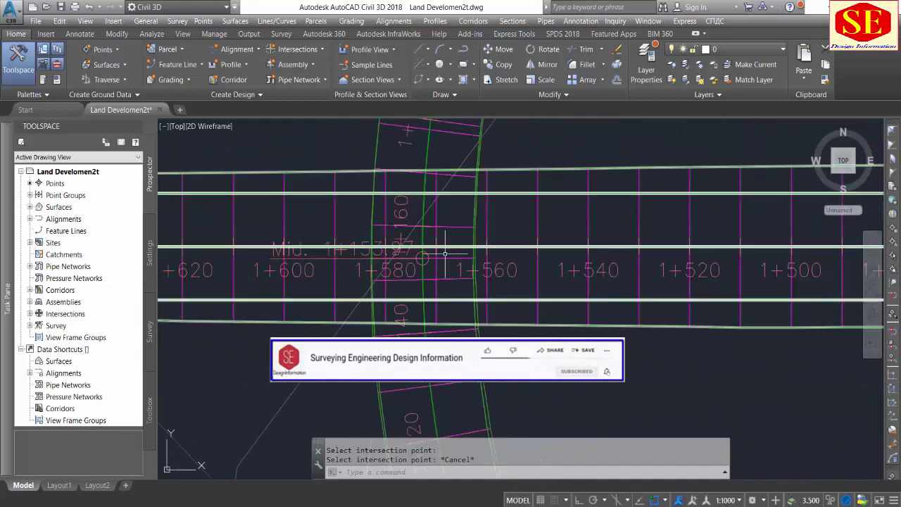
scroll(464, 239, up, 2)
click(297, 49)
click(317, 70)
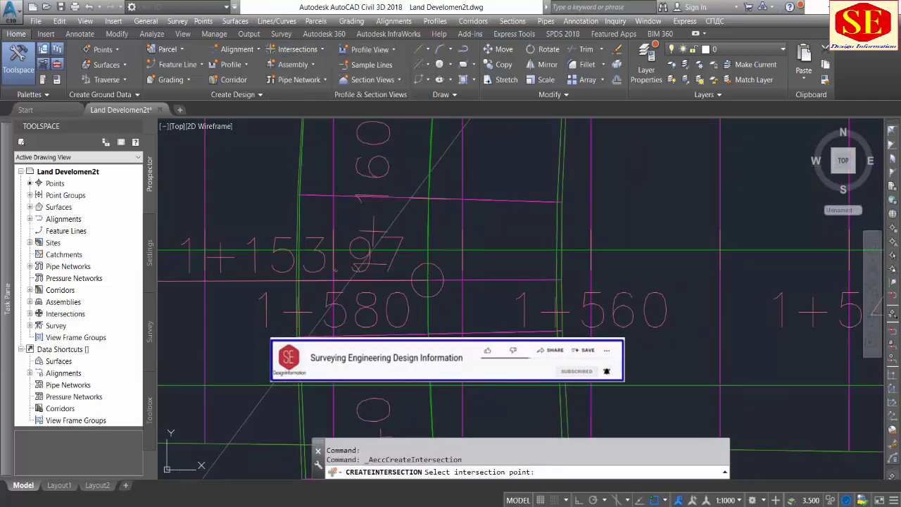
click(427, 250)
scroll(436, 257, down, 3)
click(448, 265)
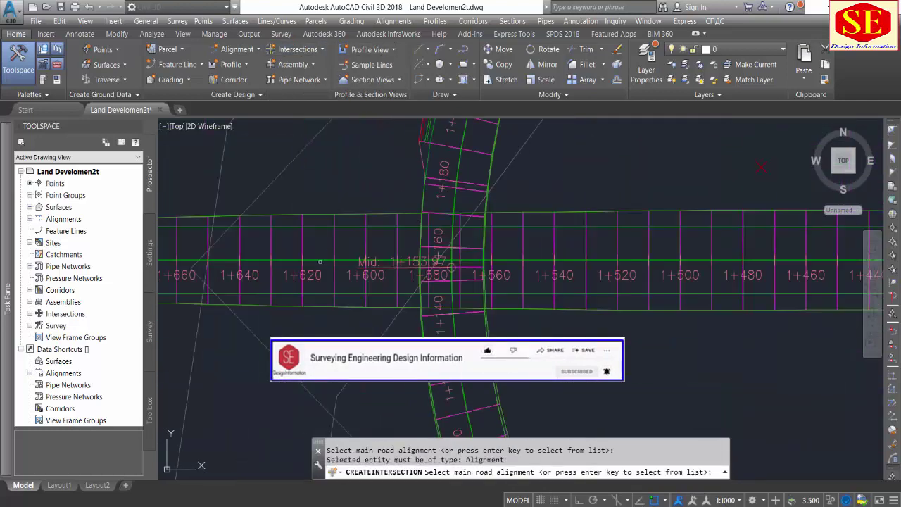
key(Return)
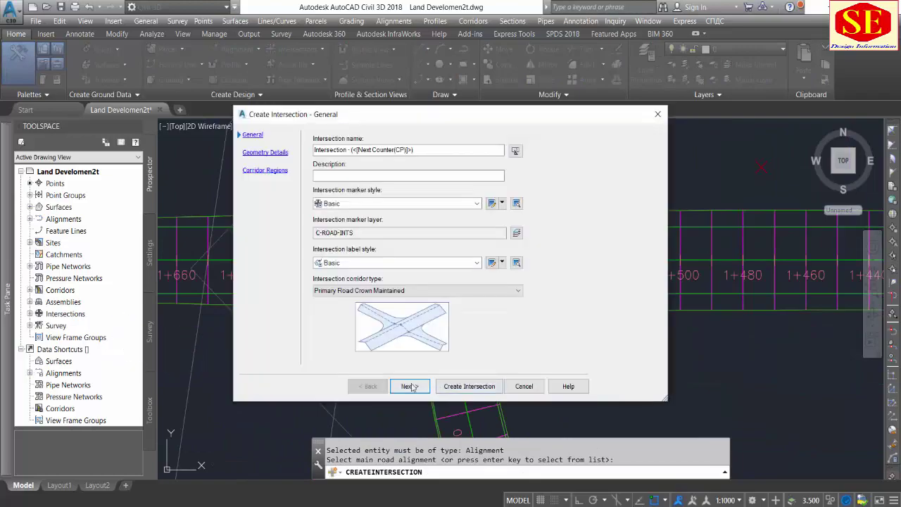
click(409, 328)
click(471, 328)
Add an intersection where the ring road crosses the north–south road near 0+700.
scroll(507, 250, down, 3)
scroll(506, 250, down, 3)
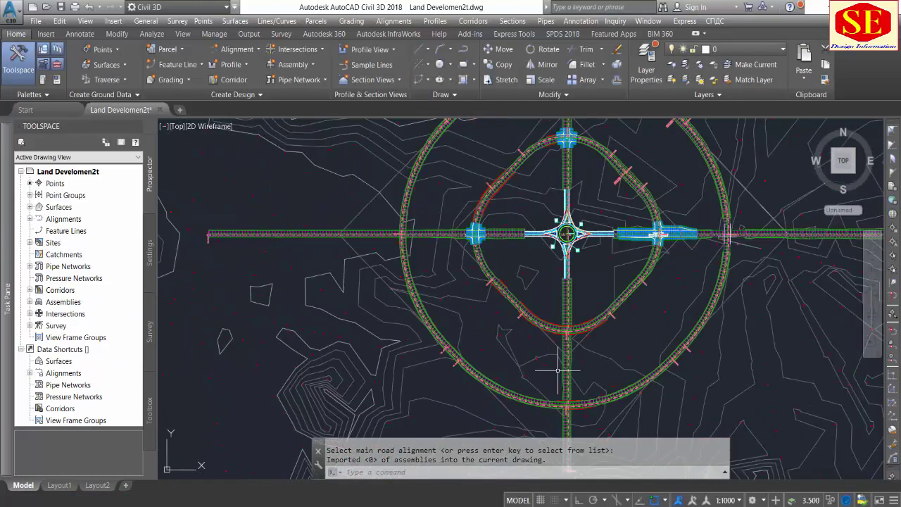
scroll(451, 282, up, 5)
scroll(450, 281, down, 2)
scroll(422, 317, up, 2)
click(296, 51)
click(313, 69)
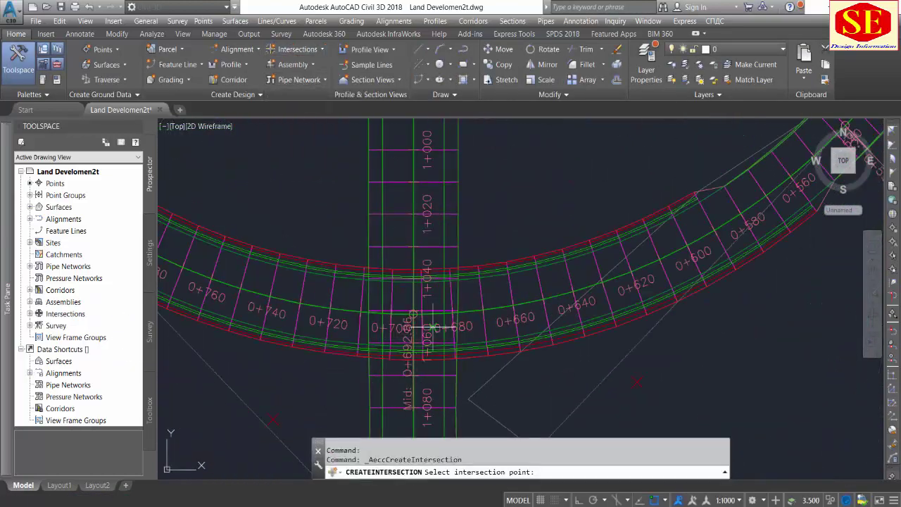
scroll(422, 296, up, 3)
scroll(422, 275, up, 2)
click(421, 261)
scroll(421, 261, down, 2)
scroll(431, 257, down, 4)
click(427, 236)
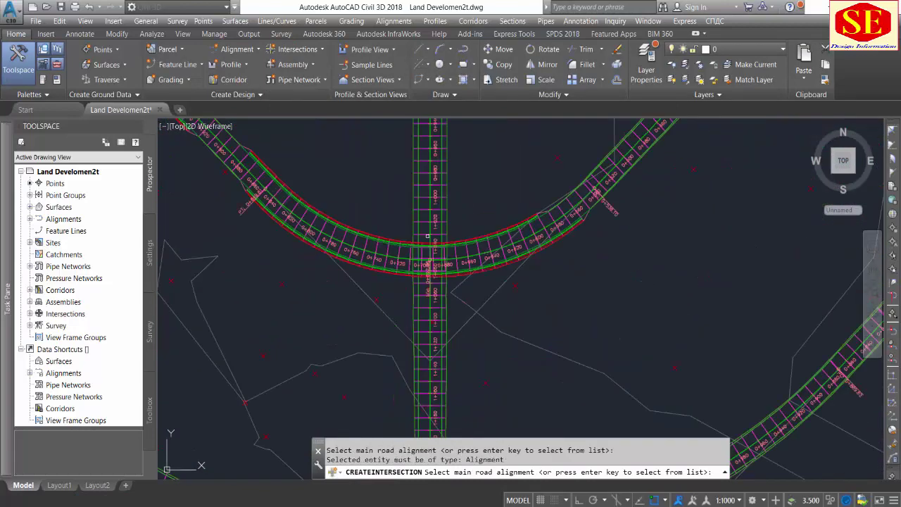
click(426, 323)
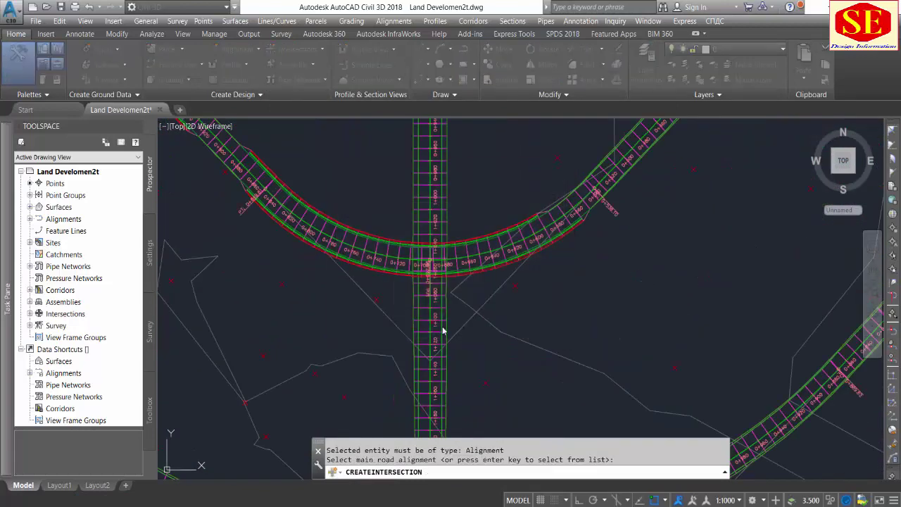
click(469, 385)
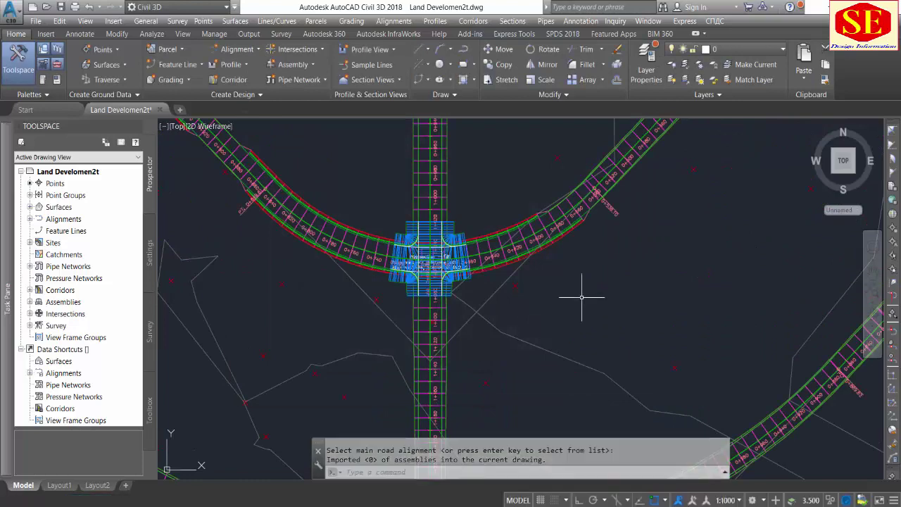
Start a double-lane roundabout with an apron width of 2.
click(309, 49)
click(296, 176)
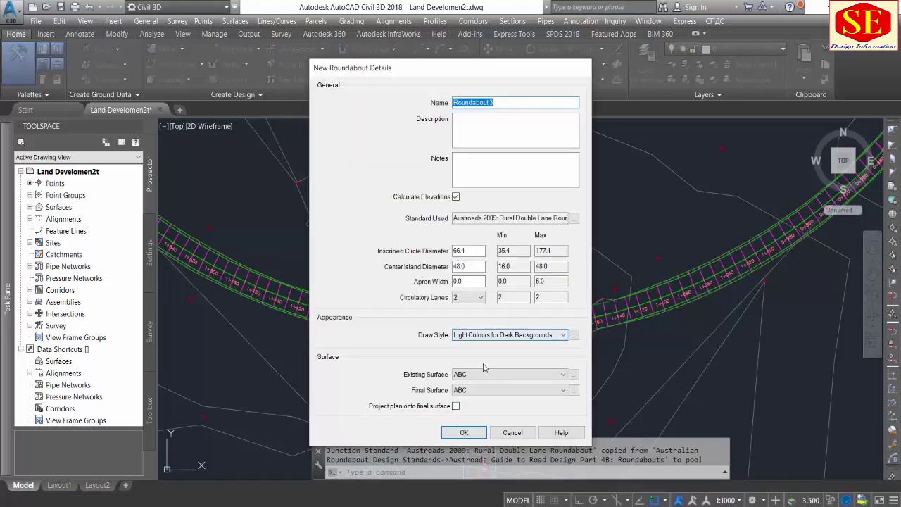
double_click(468, 281)
text(2)
click(463, 432)
scroll(491, 310, up, 5)
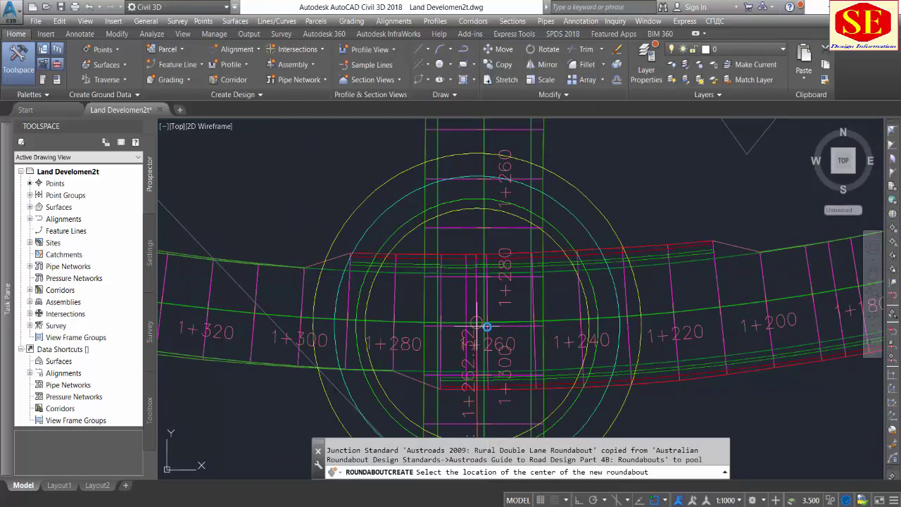
scroll(486, 326, up, 2)
scroll(476, 319, up, 2)
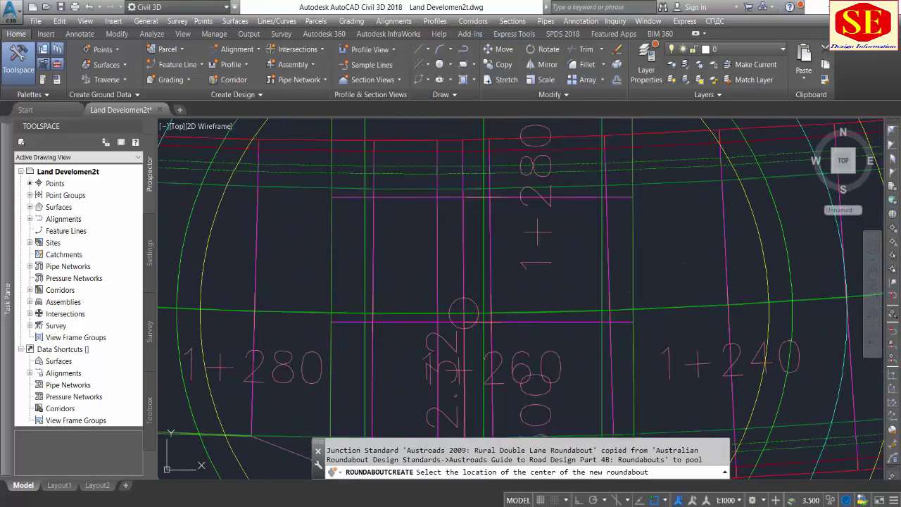
Centre it on the ring-road/north–south crossing and accept four arms, approach lane width 4.
click(463, 312)
click(594, 308)
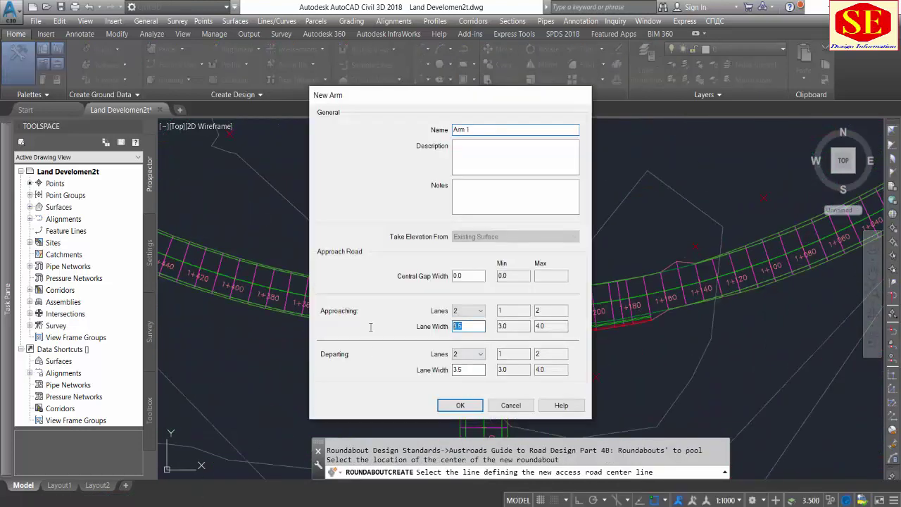
text(4)
key(Return)
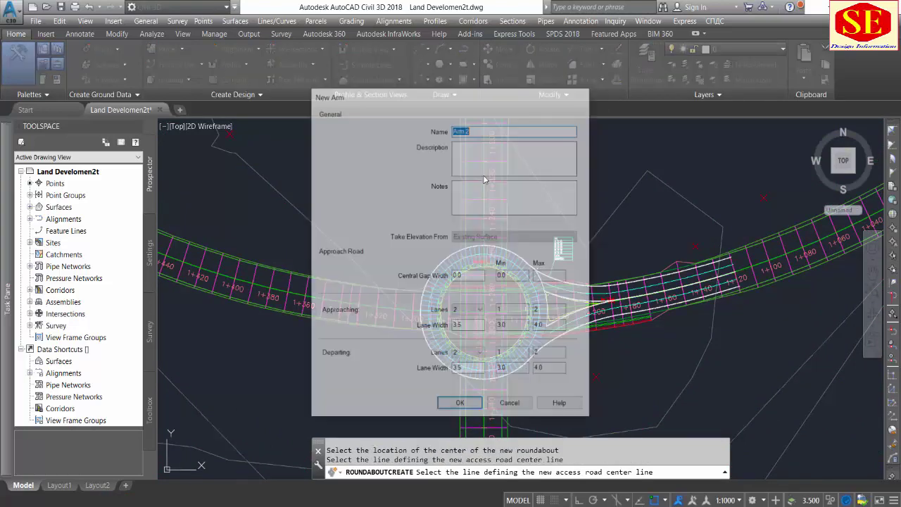
key(Return)
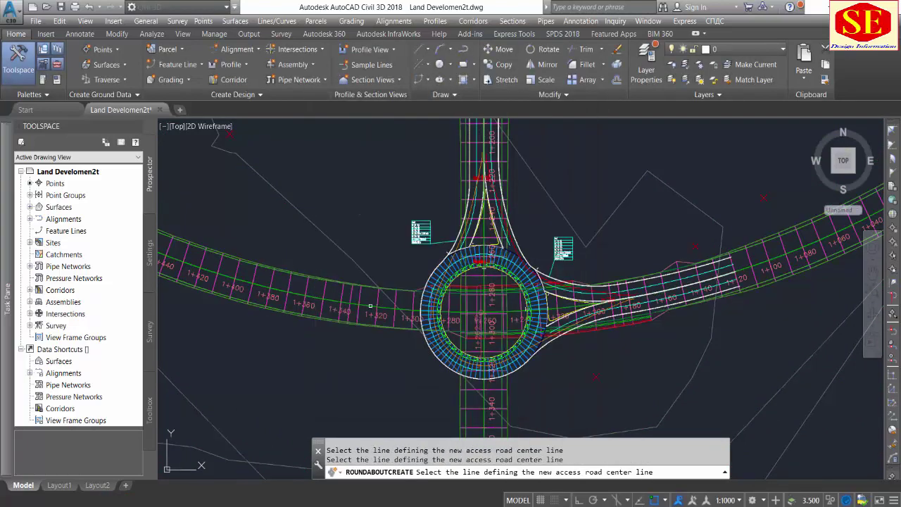
click(460, 405)
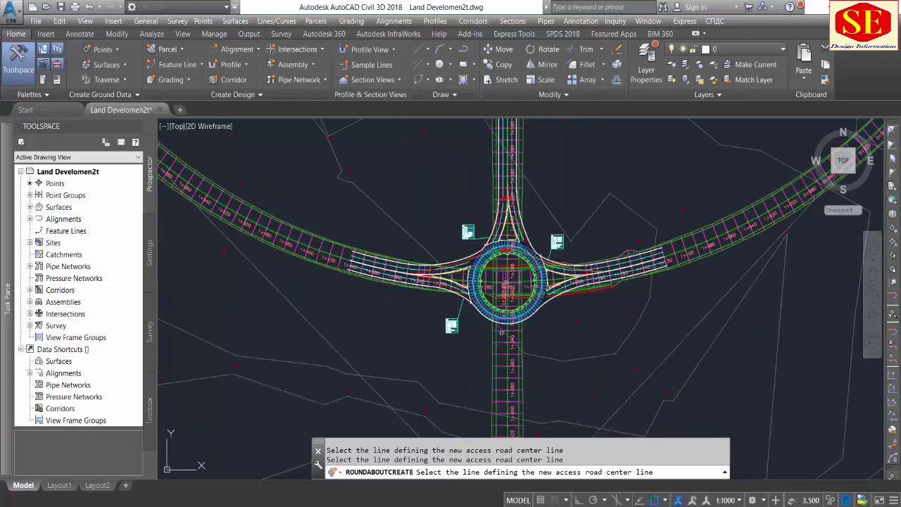
click(460, 405)
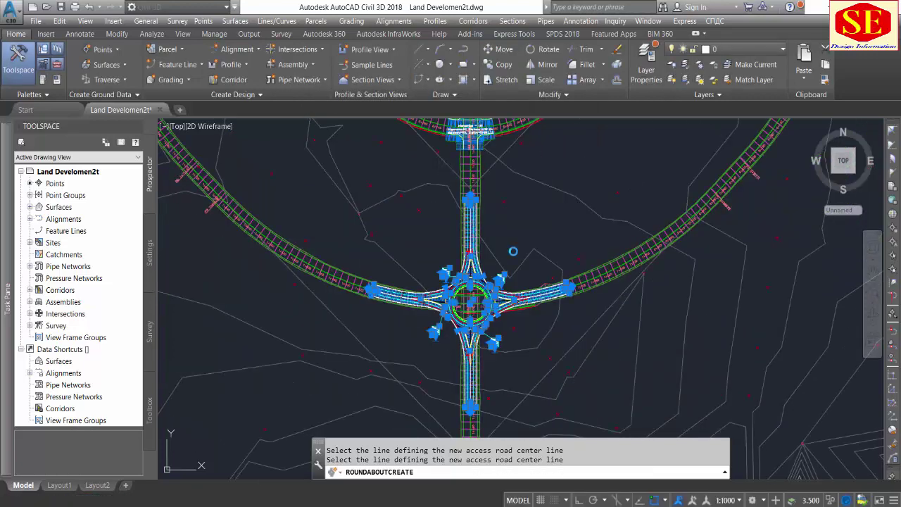
key(Escape)
key(Escape)
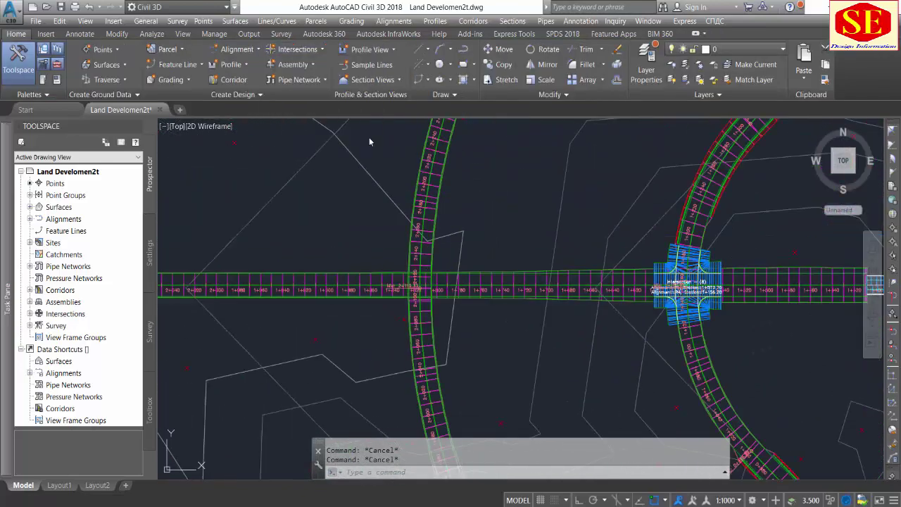
Start another double-lane roundabout, accepting the default roundabout details.
click(344, 286)
click(451, 434)
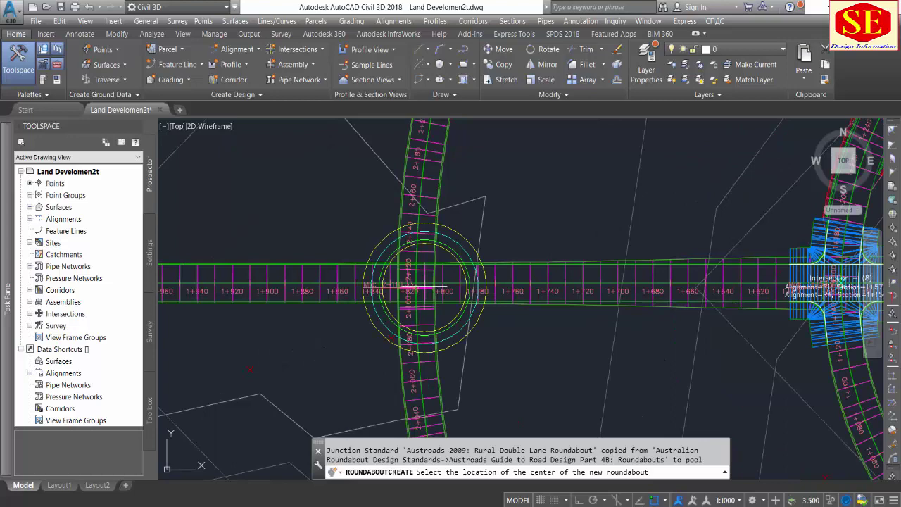
scroll(424, 289, down, 2)
scroll(431, 240, up, 4)
scroll(431, 239, up, 3)
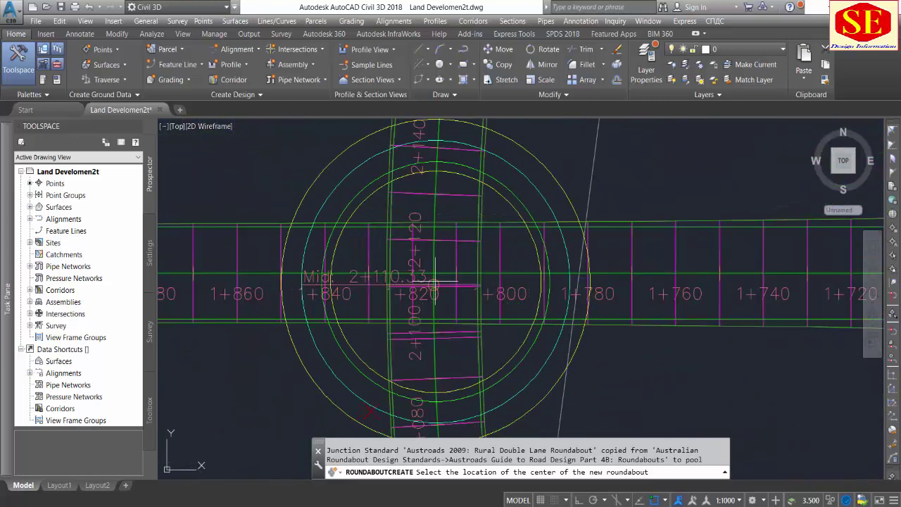
scroll(431, 286, up, 2)
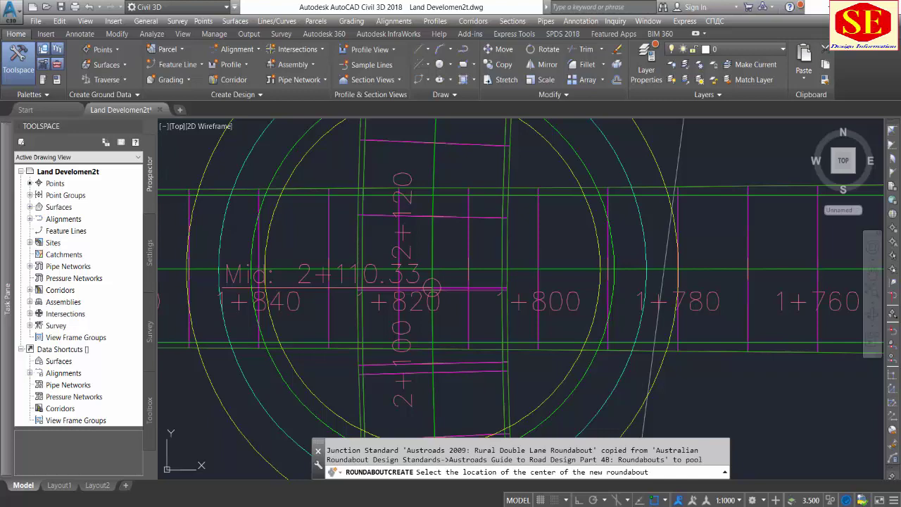
Centre it at the east–west/ring-road crossing and set the first arm's approaching lane width to 5.
click(432, 287)
click(634, 282)
double_click(468, 326)
text(5)
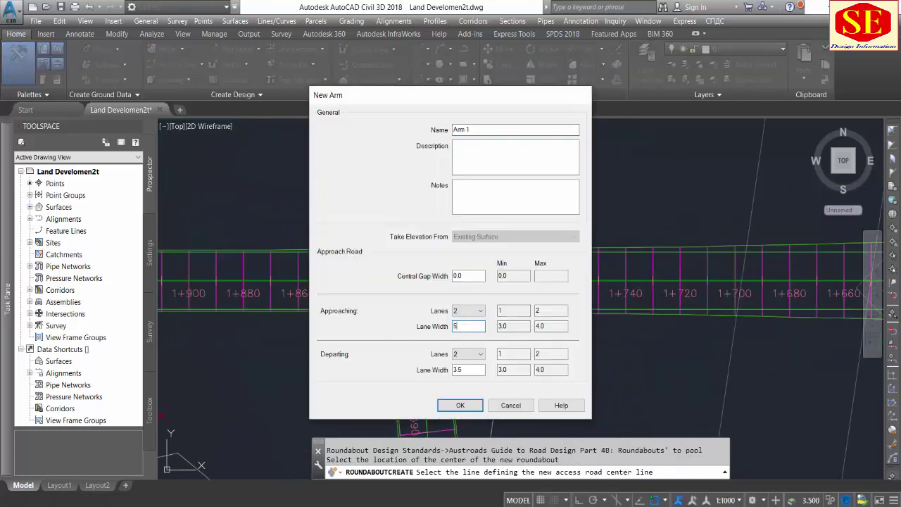
click(468, 370)
click(460, 405)
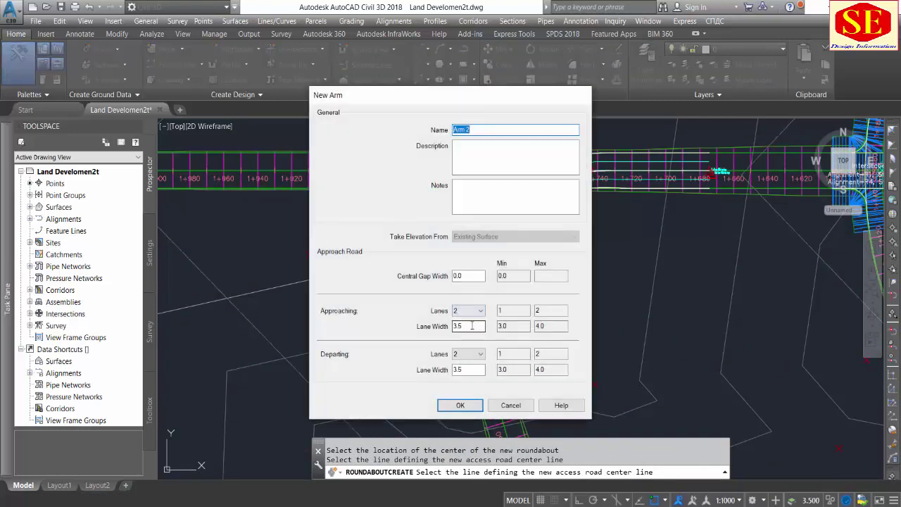
text(5)
click(460, 405)
Give the third arm approaching and departing lane widths of 5.
click(471, 299)
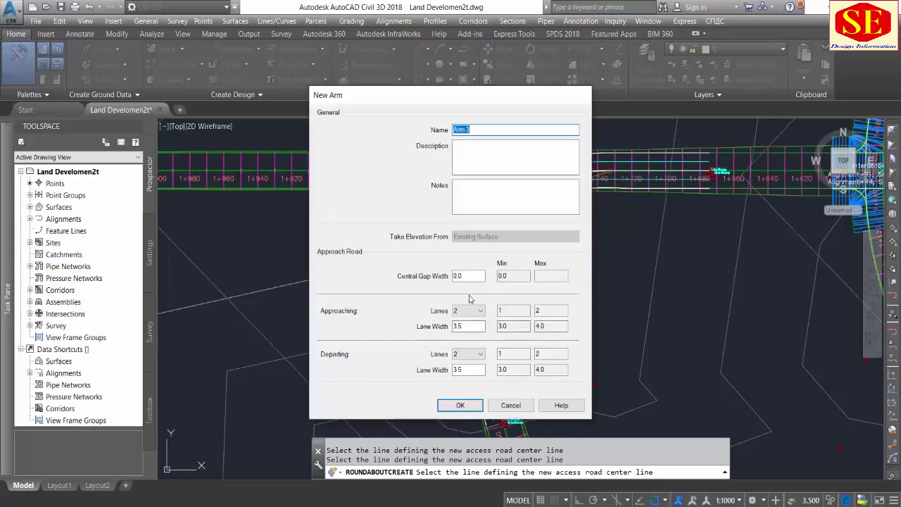
double_click(468, 326)
text(5)
key(Tab)
text(5)
key(Return)
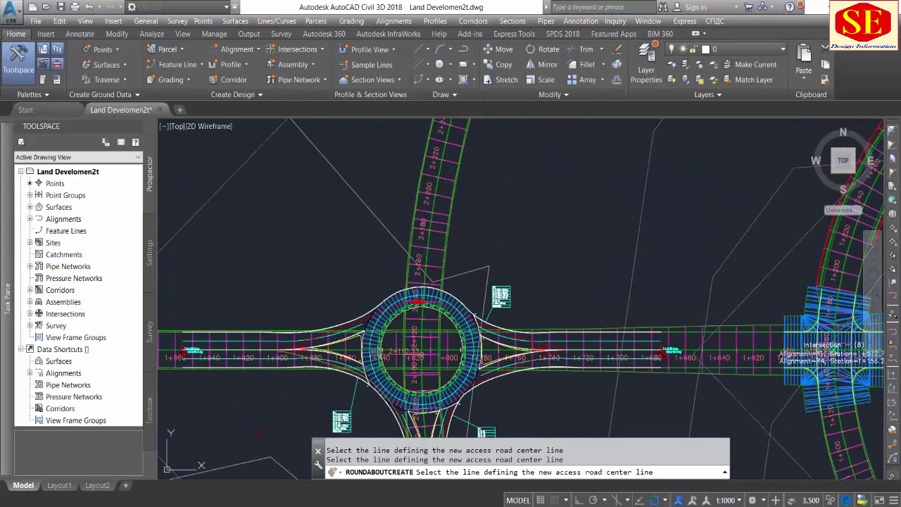
Set the fourth arm's approaching and departing lane widths to 5 and finish the roundabout.
click(462, 414)
double_click(468, 326)
text(5)
double_click(468, 369)
text(5)
click(461, 400)
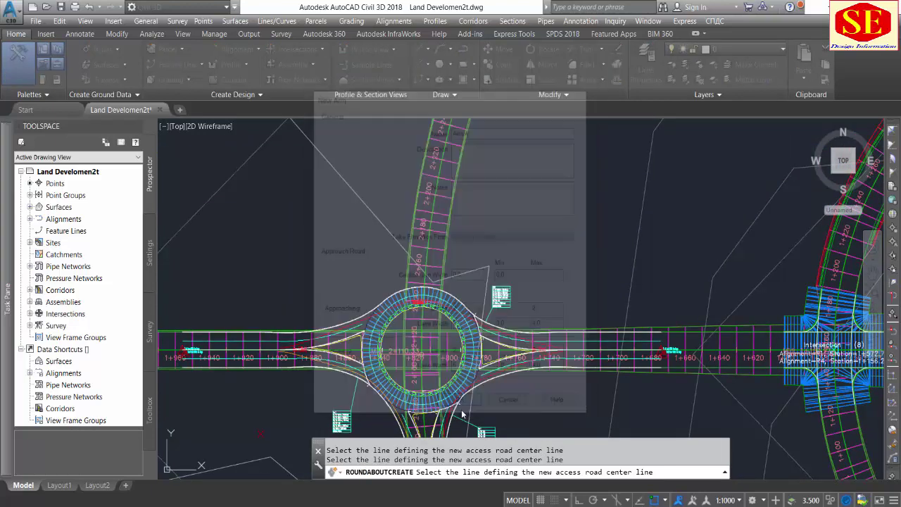
scroll(524, 206, down, 3)
scroll(524, 205, down, 1)
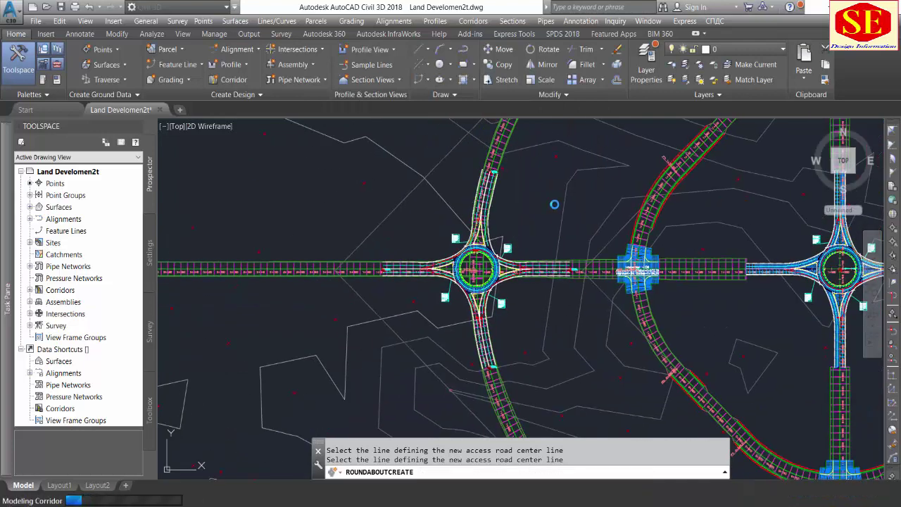